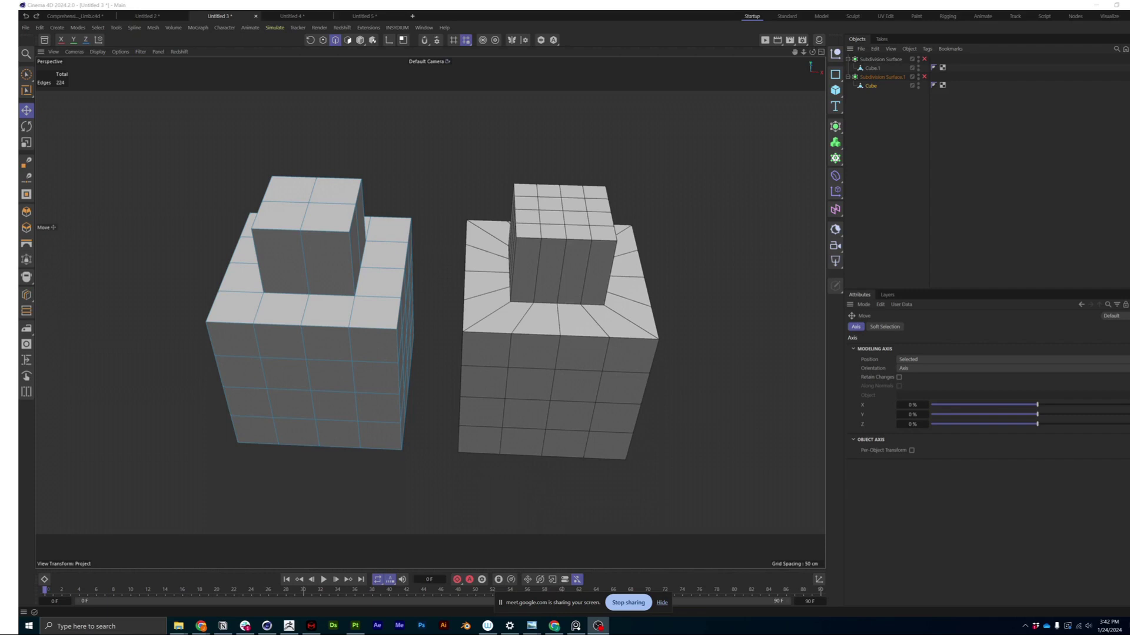
Step: Select the point at the centre of the Cube object's front face in point mode
left_click_drag(487, 411, 441, 247, "alt")
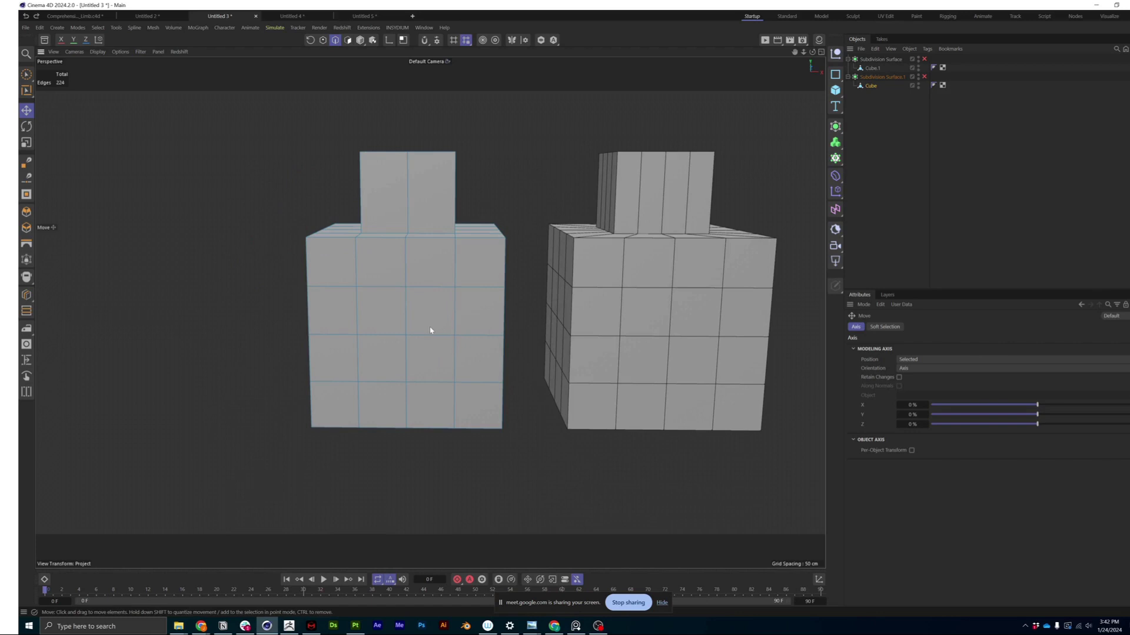
left_click_drag(431, 330, 427, 302, "alt")
scroll(399, 341, "up", 3)
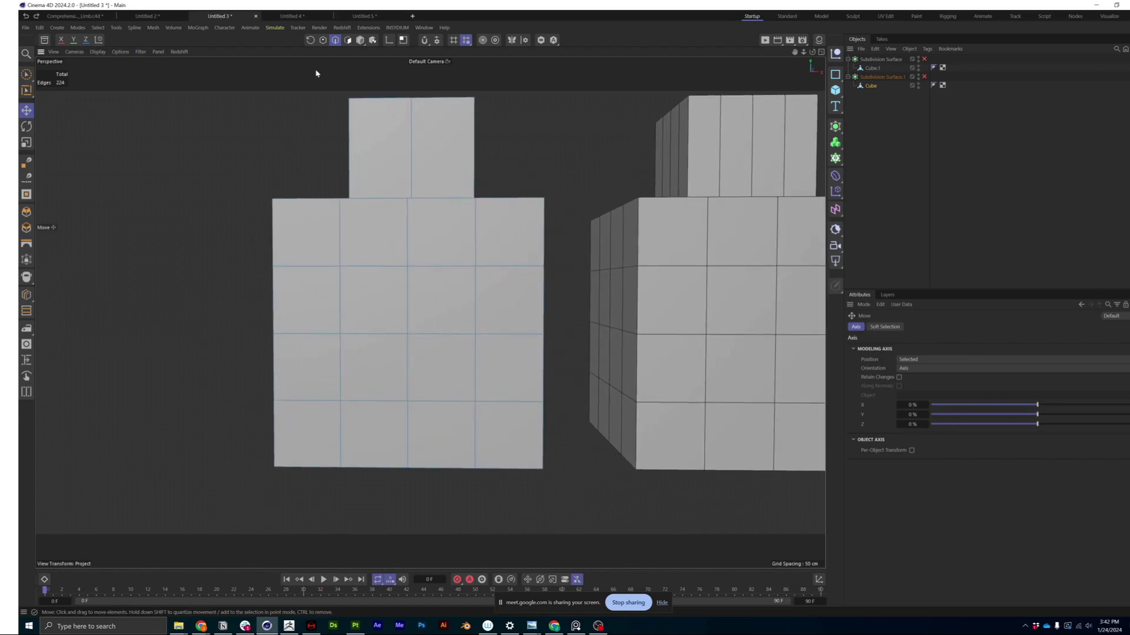
left_click(322, 40)
left_click(407, 333)
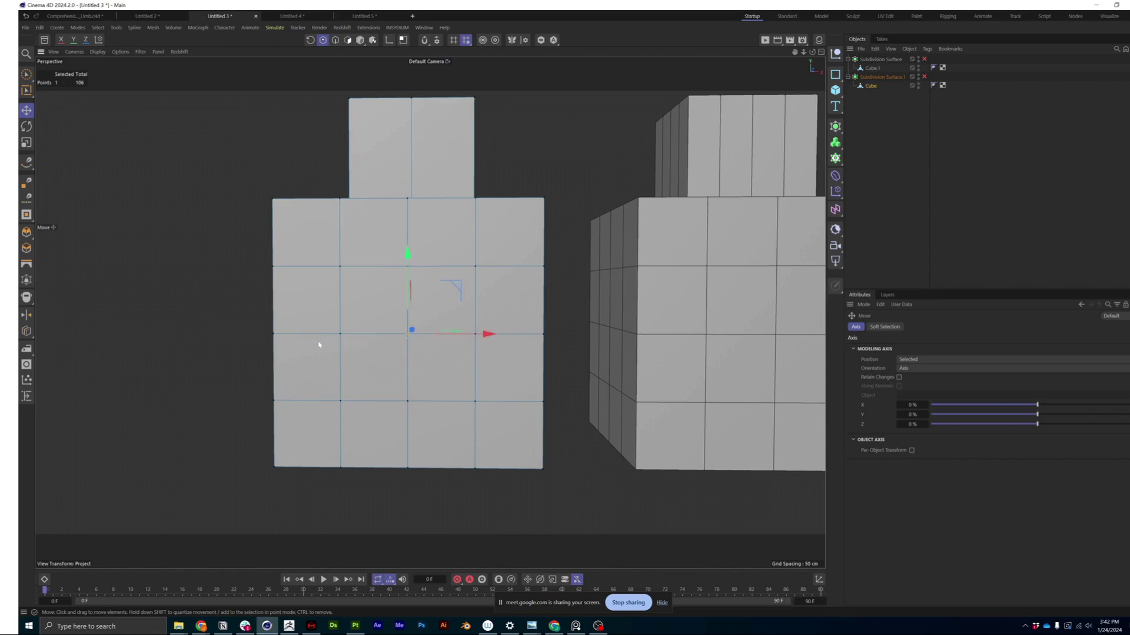
Step: Select the edges meeting at the front face's centre point one after another in edge mode
left_click(335, 39)
left_click(406, 313)
left_click(406, 313)
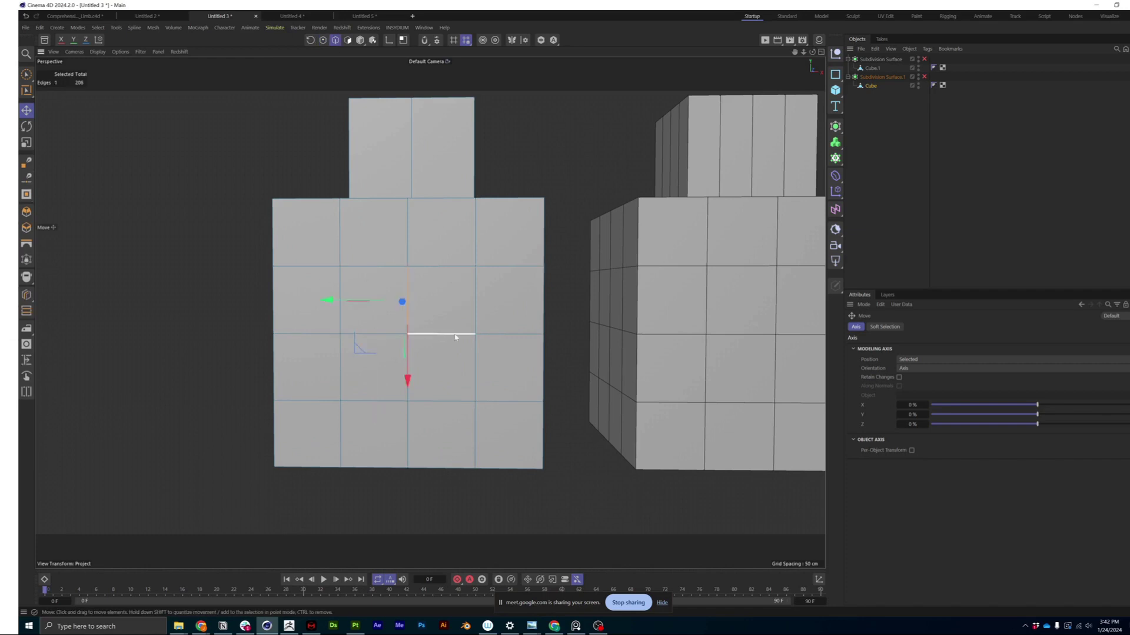
left_click(455, 335)
left_click(408, 379)
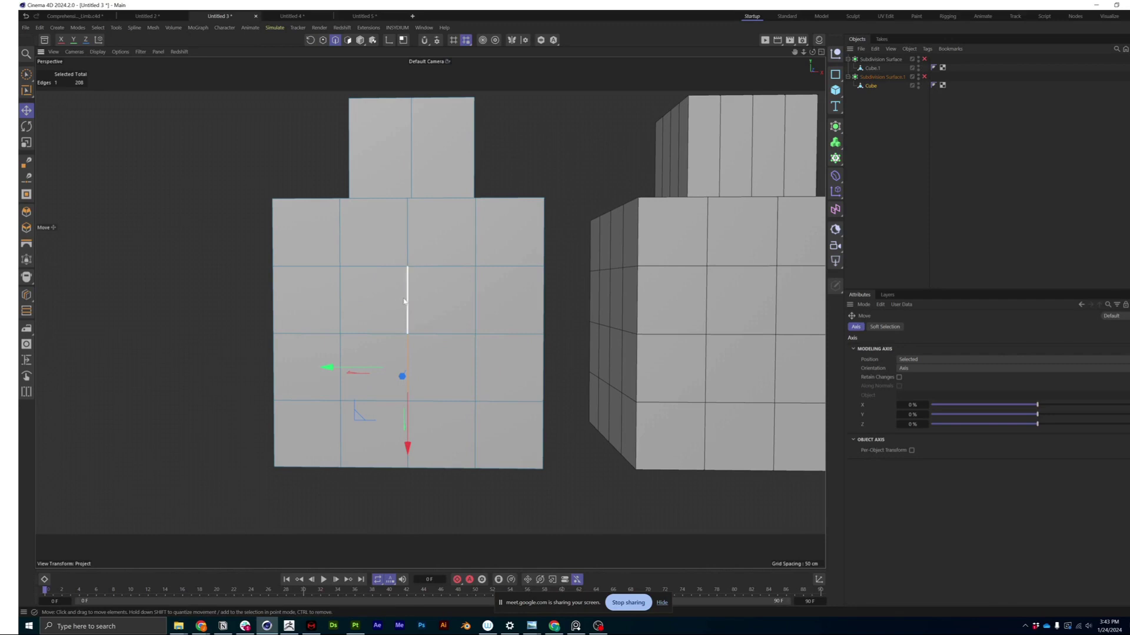
left_click(406, 303)
Step: Select the two polygons just above the front face's centre point in turn, and clear the selection
left_click(347, 40)
left_click(375, 299)
left_click(437, 301)
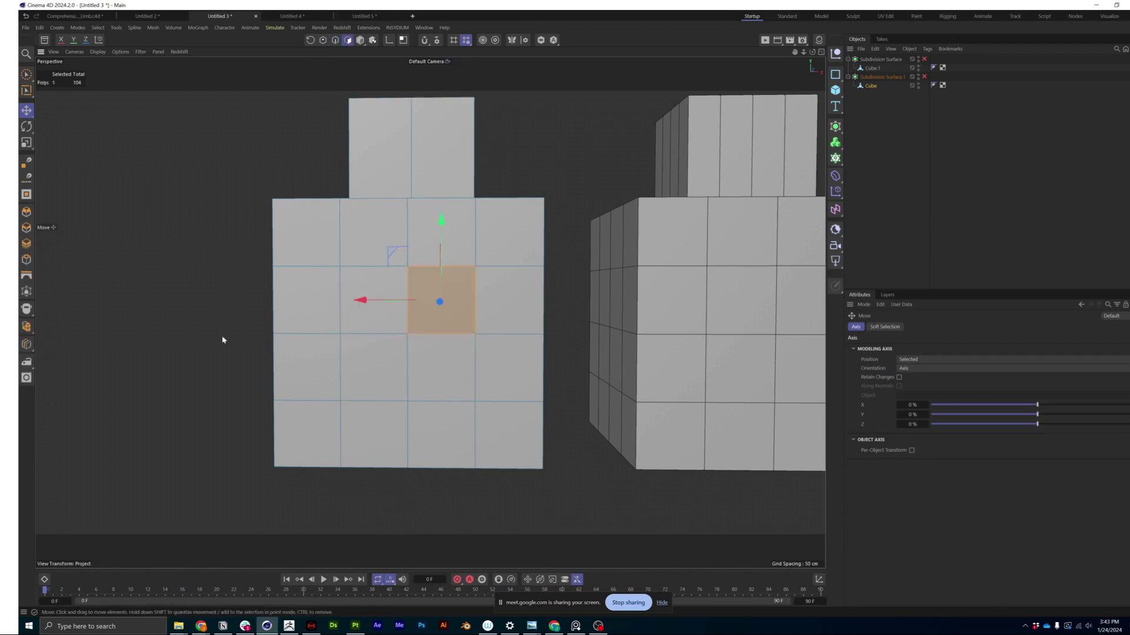
left_click(222, 338)
Step: Mark the three edges meeting at the block's outer top corner with red Doodle Paint strokes
left_click_drag(222, 337, 365, 303, "alt")
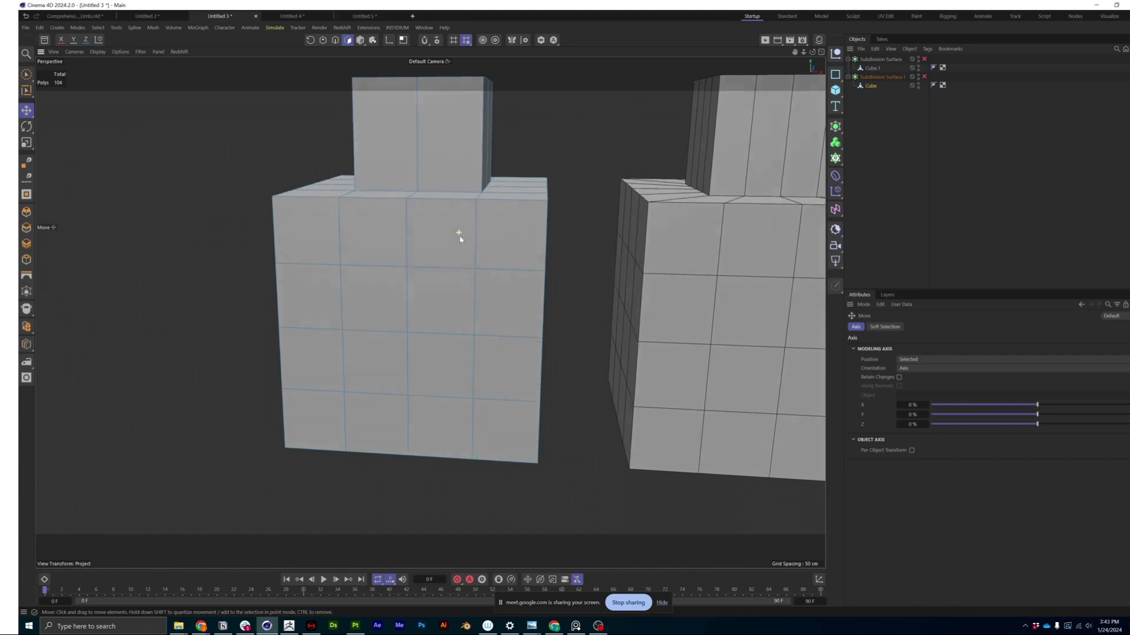
left_click_drag(457, 235, 472, 263, "alt")
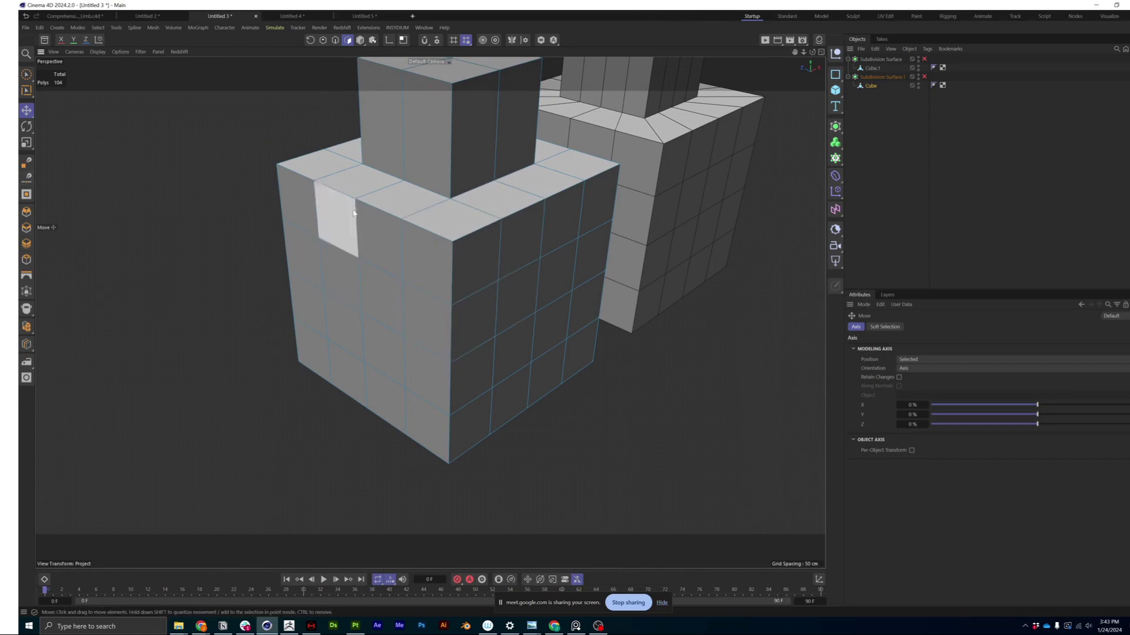
left_click(323, 40)
left_click(453, 245)
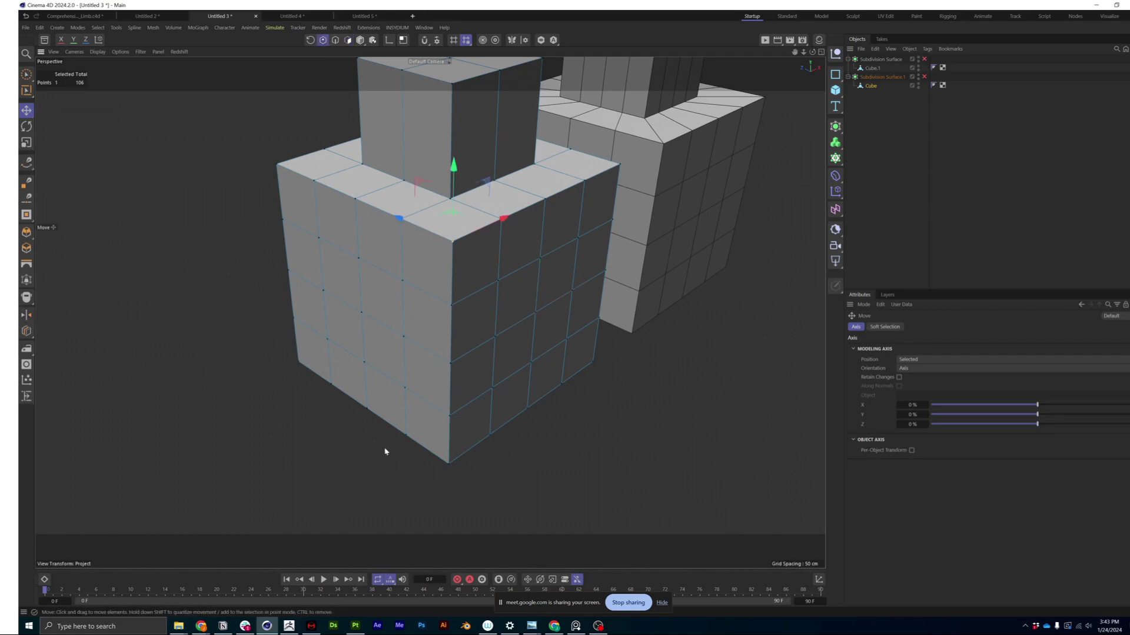
scroll(443, 251, "up", 2)
left_click_drag(446, 246, 439, 287, "alt")
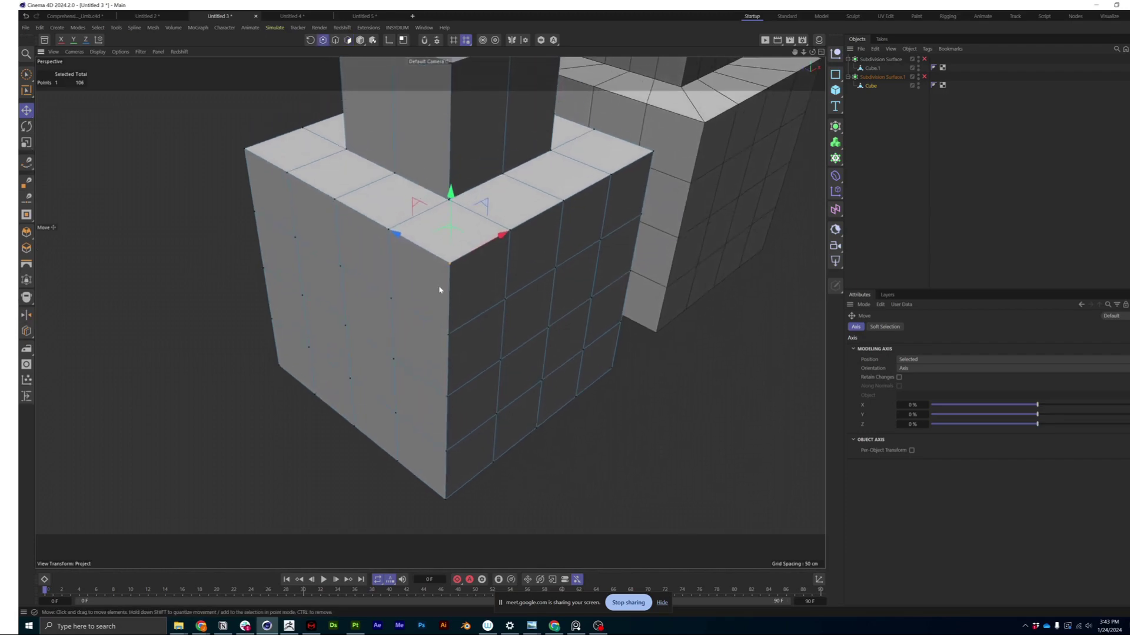
key("shift+c")
type("doodle")
left_click(479, 328)
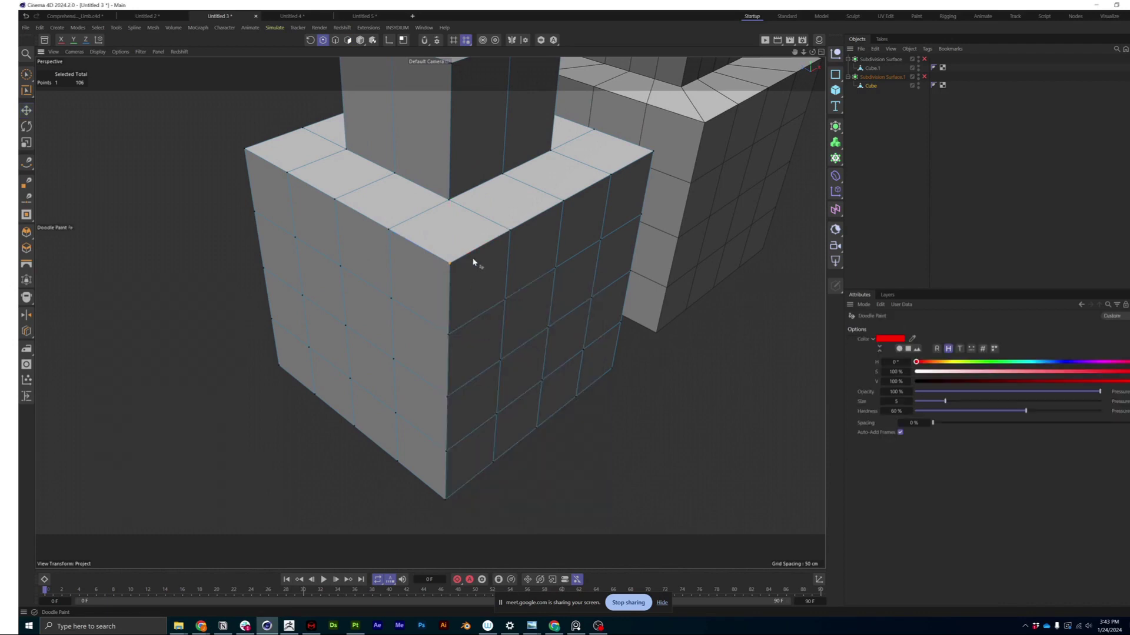
left_click_drag(499, 236, 454, 255)
mouse_move(402, 230)
left_mouse_down()
mouse_move(450, 261)
mouse_move(444, 316)
left_mouse_up()
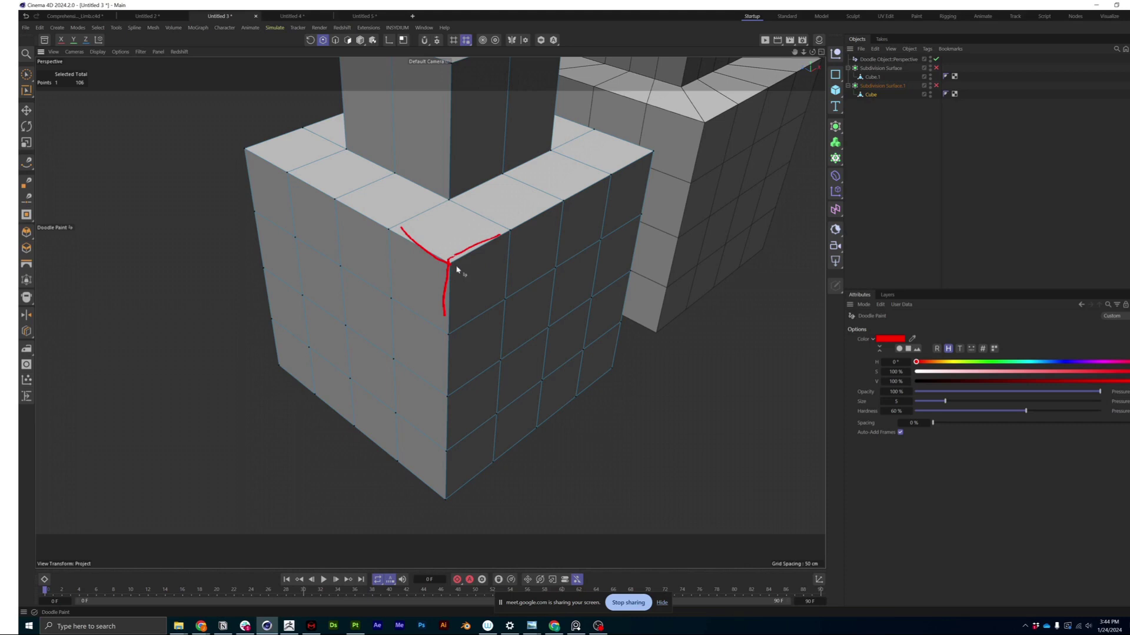
Step: Mark the five edges meeting at the inner corner where the tower joins the block with red doodle strokes
left_click(450, 199)
left_click_drag(453, 178, 452, 129)
mouse_move(493, 177)
left_mouse_down()
mouse_move(410, 215)
mouse_move(421, 188)
mouse_move(489, 220)
left_mouse_up()
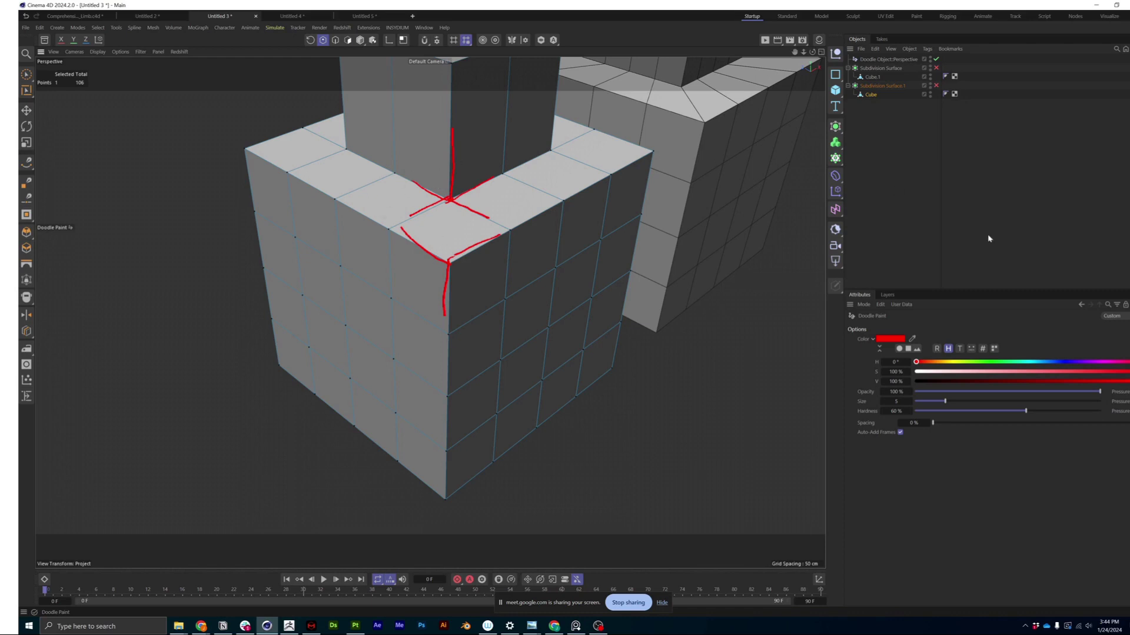
Step: Disable the doodle object, enable Subdivision Surface on the first cube, and examine its smoothed corners in model mode
left_click(936, 59)
mouse_move(424, 336)
left_mouse_down("alt")
mouse_move(432, 310)
mouse_move(398, 308)
left_mouse_up("alt")
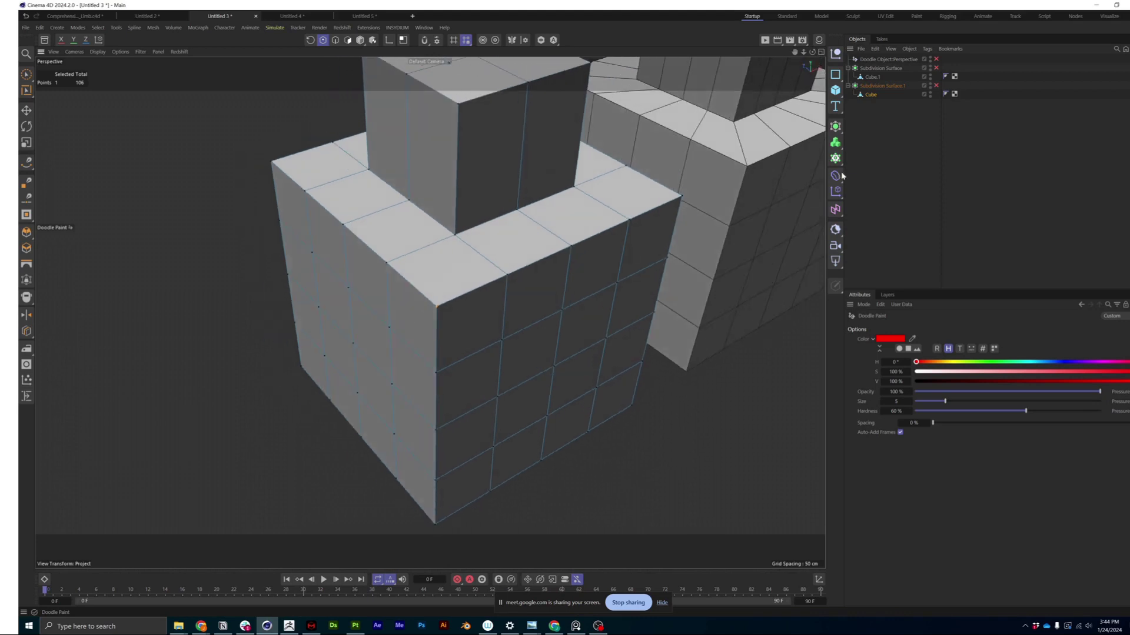
left_click(936, 86)
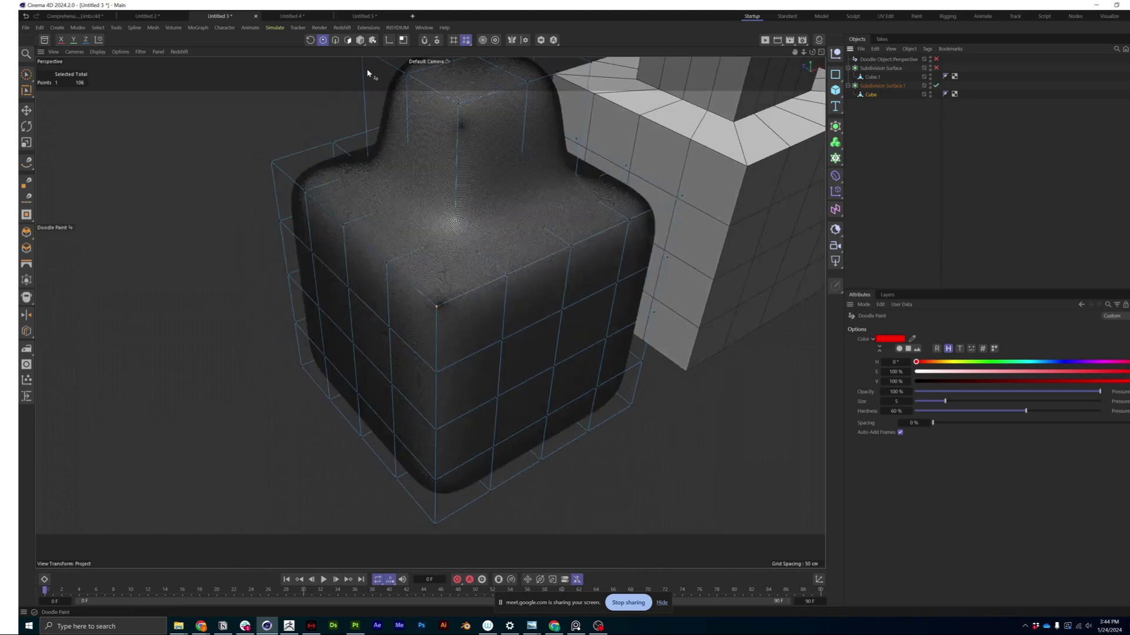
left_click(360, 40)
left_click_drag(369, 320, 453, 298, "alt")
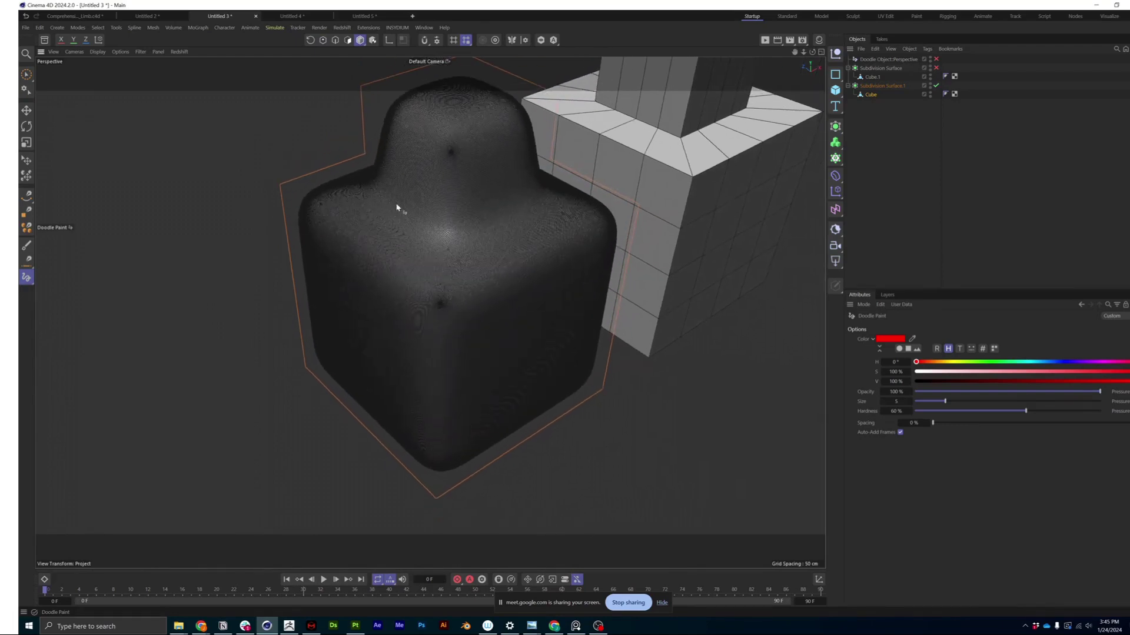
left_click_drag(394, 215, 271, 382, "alt")
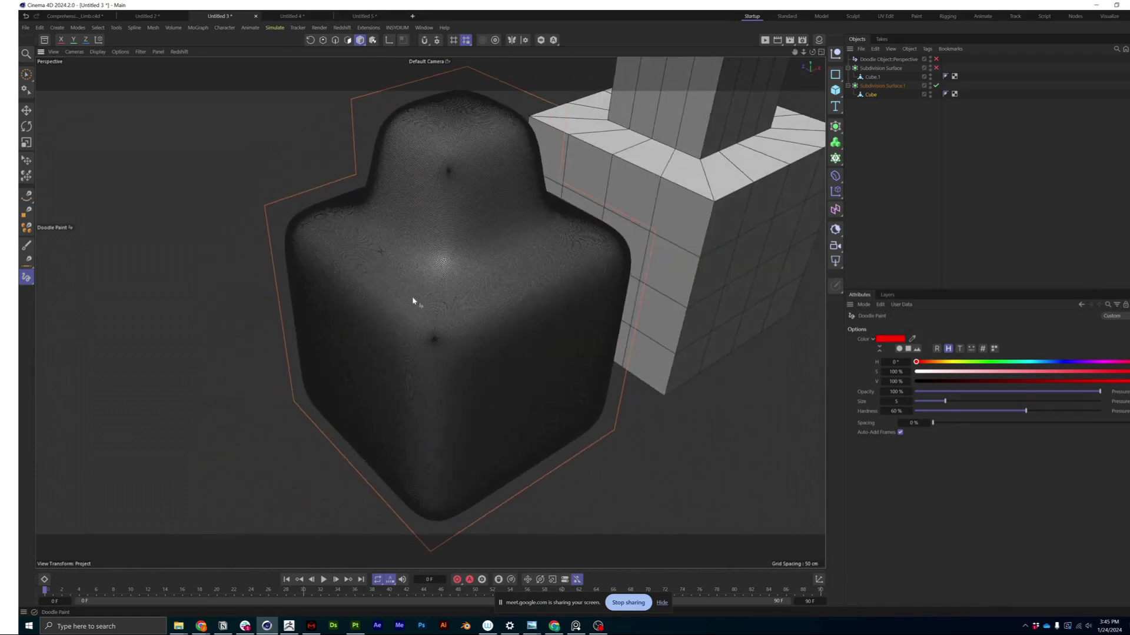
scroll(418, 330, "up", 1)
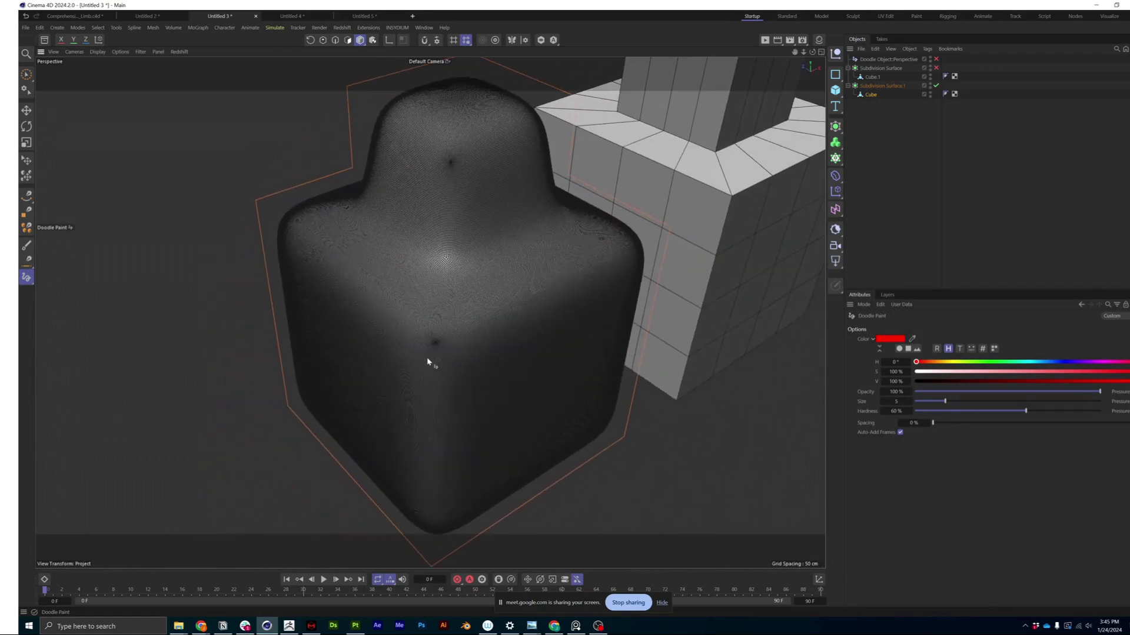
scroll(434, 355, "up", 2)
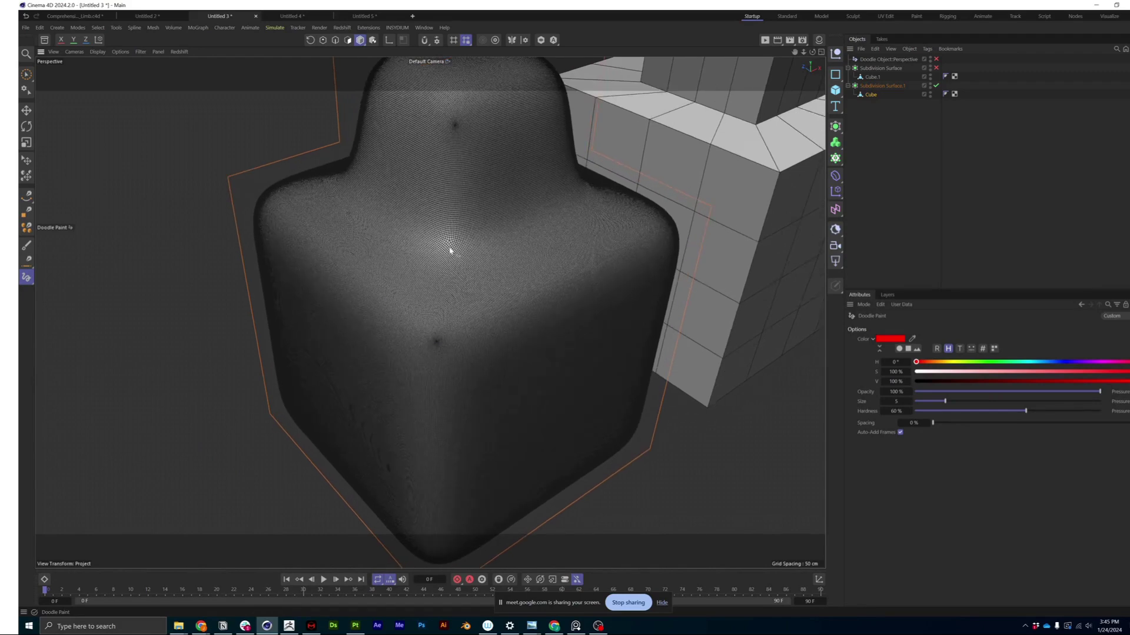
scroll(452, 238, "down", 3)
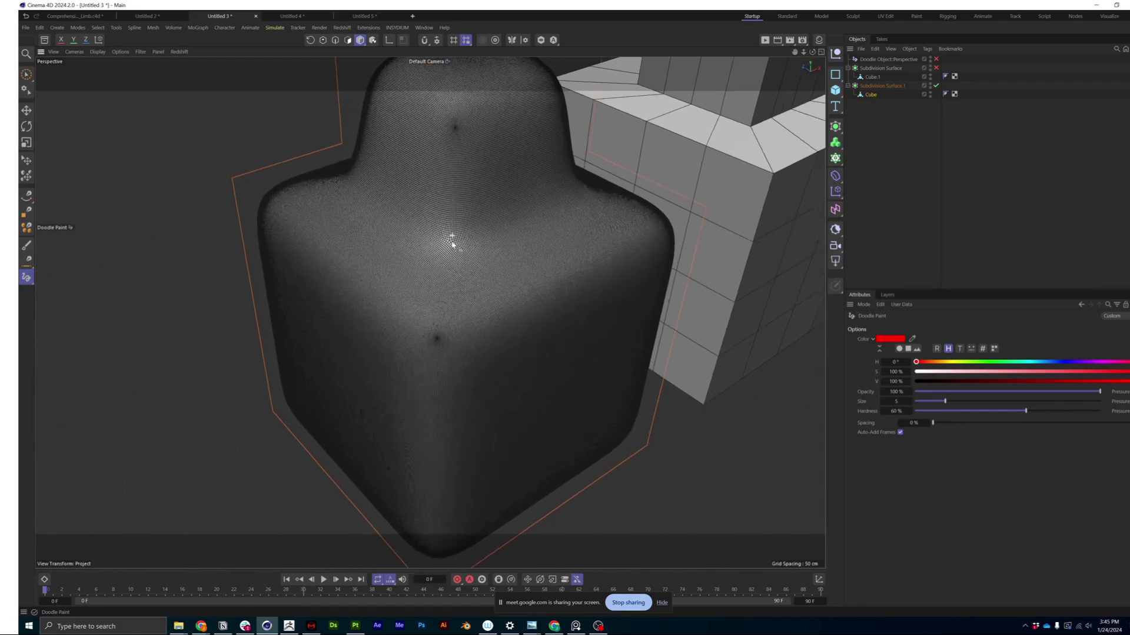
left_click_drag(464, 251, 457, 263, "alt")
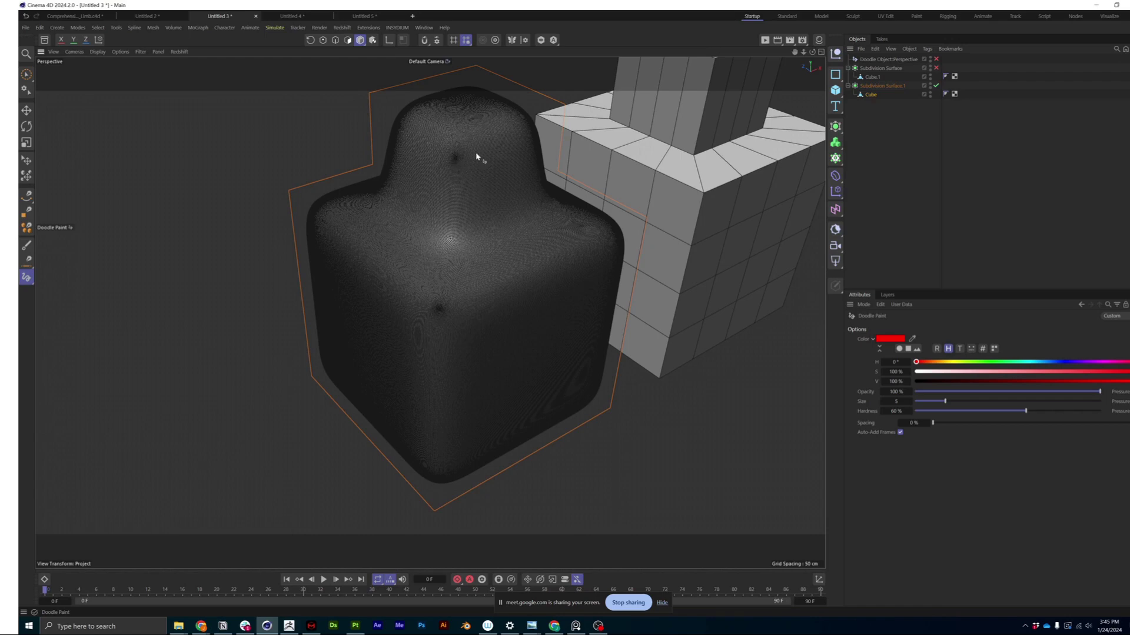
Step: Disable the first cube's subdivision and briefly enable the second cube's to compare the shading at its corners
left_click(936, 86)
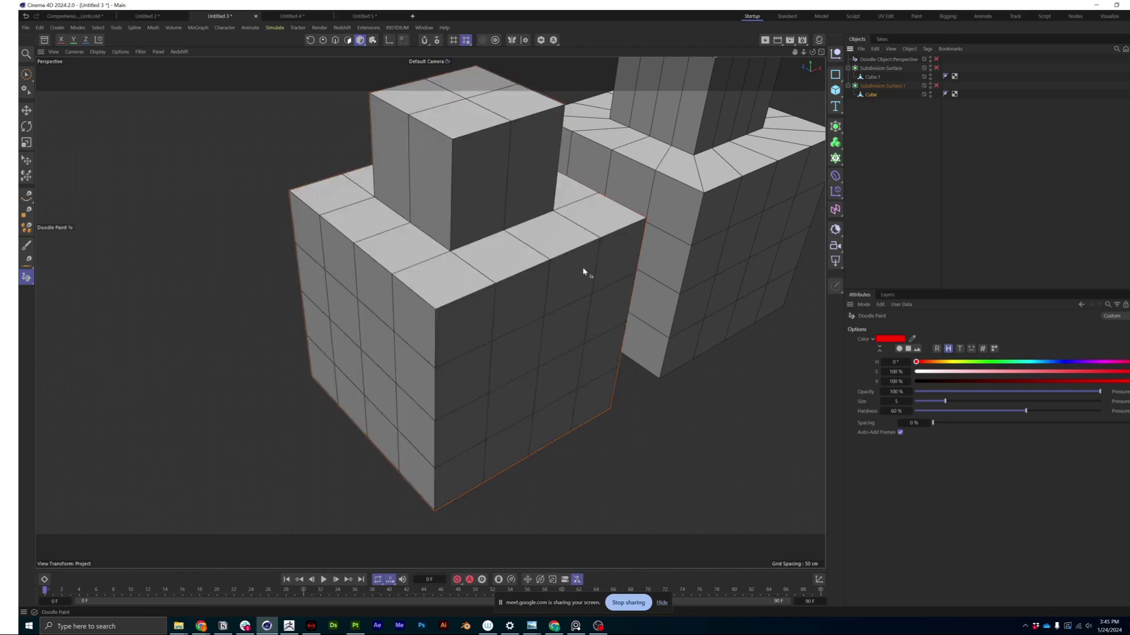
left_click_drag(562, 271, 491, 298, "alt")
left_click_drag(609, 210, 458, 284, "alt")
scroll(541, 266, "up", 3)
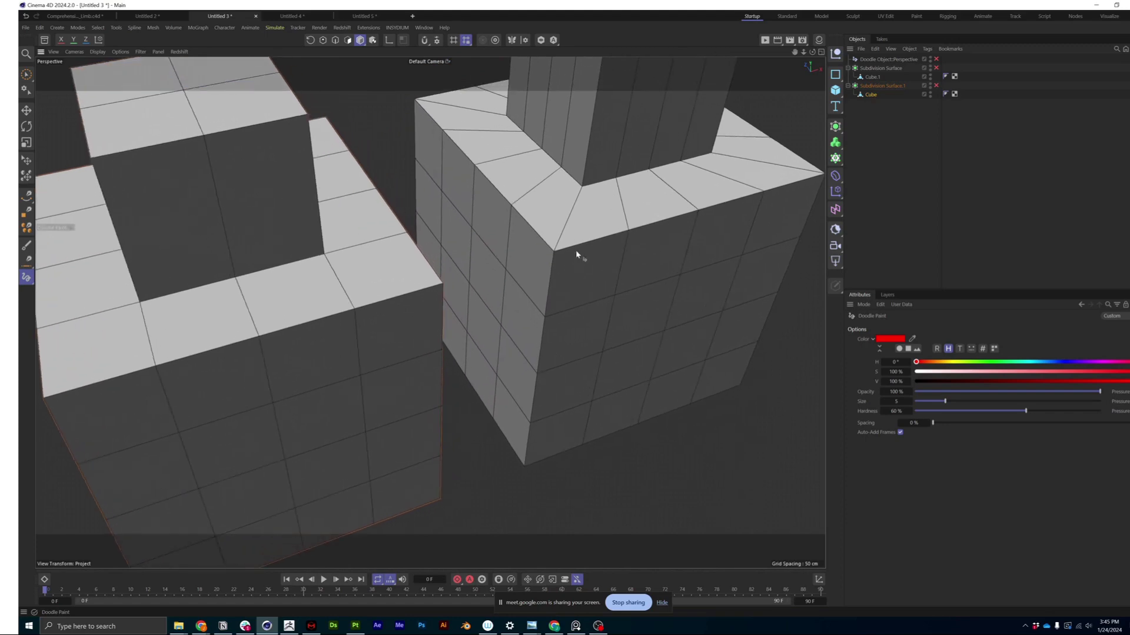
left_click(935, 68)
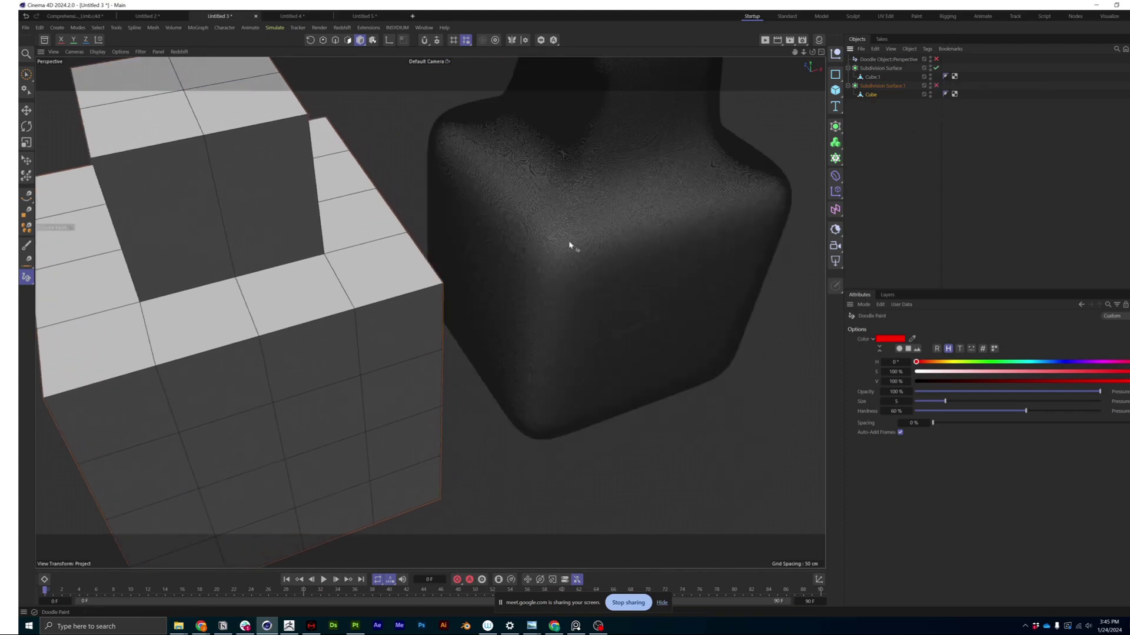
left_click_drag(570, 244, 556, 286, "alt")
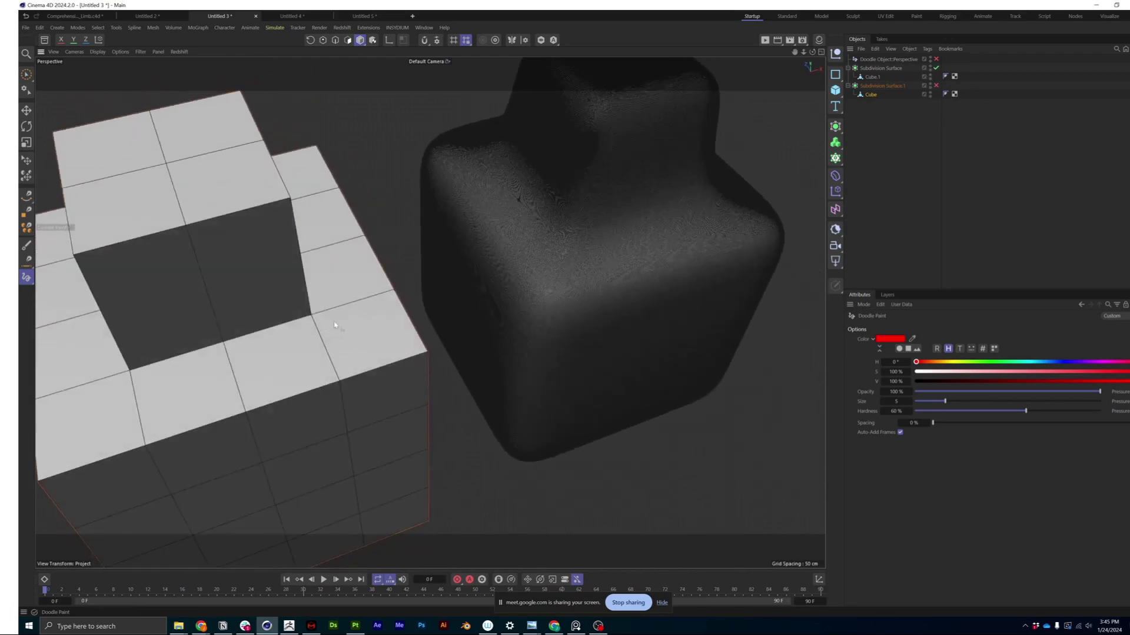
left_click(936, 68)
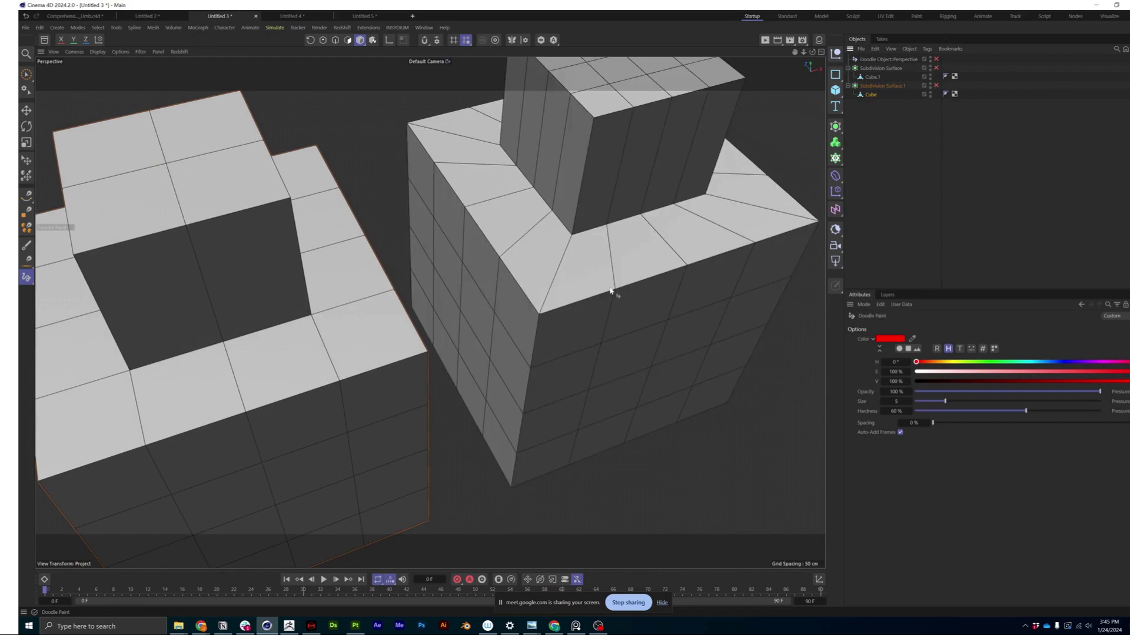
Step: Duplicate the first cube and move the copy along the X axis to the free side of the original
left_click_drag(572, 301, 551, 302, "alt")
scroll(429, 351, "down", 5)
scroll(502, 343, "up", 4)
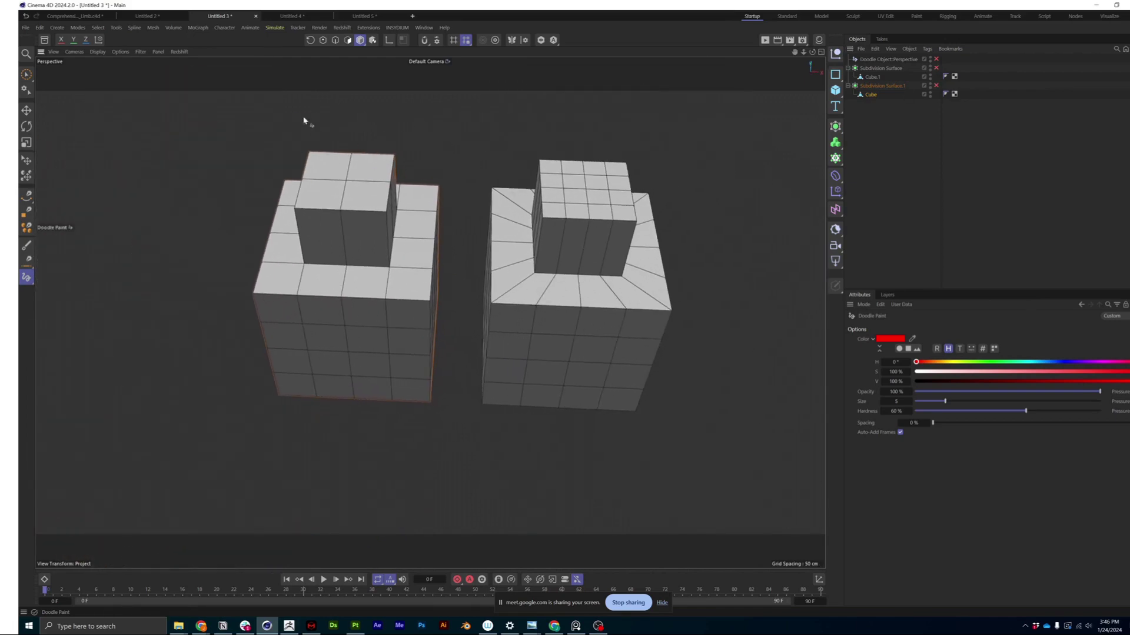
key("e")
mouse_move(214, 280)
left_mouse_down("alt")
mouse_move(537, 321)
mouse_move(328, 323)
mouse_move(316, 346)
mouse_move(410, 338)
mouse_move(396, 335)
mouse_move(355, 144)
left_mouse_up("alt")
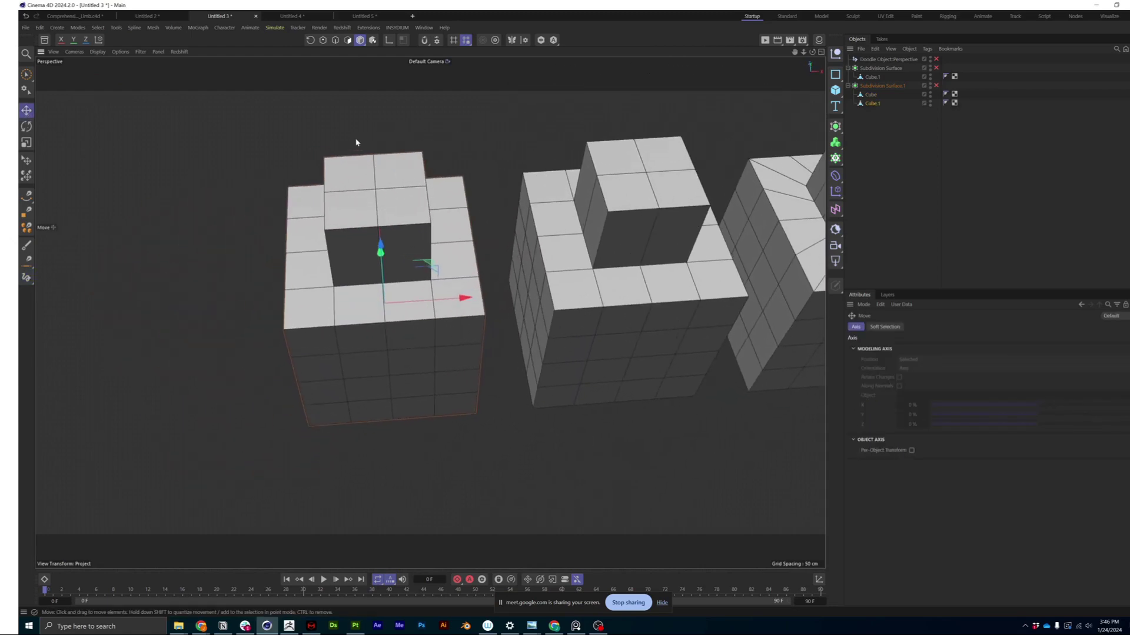
Step: Cut diagonal edges with the Polygon Pen from the tower's base corners to the copy's four outer top corners
left_click(348, 40)
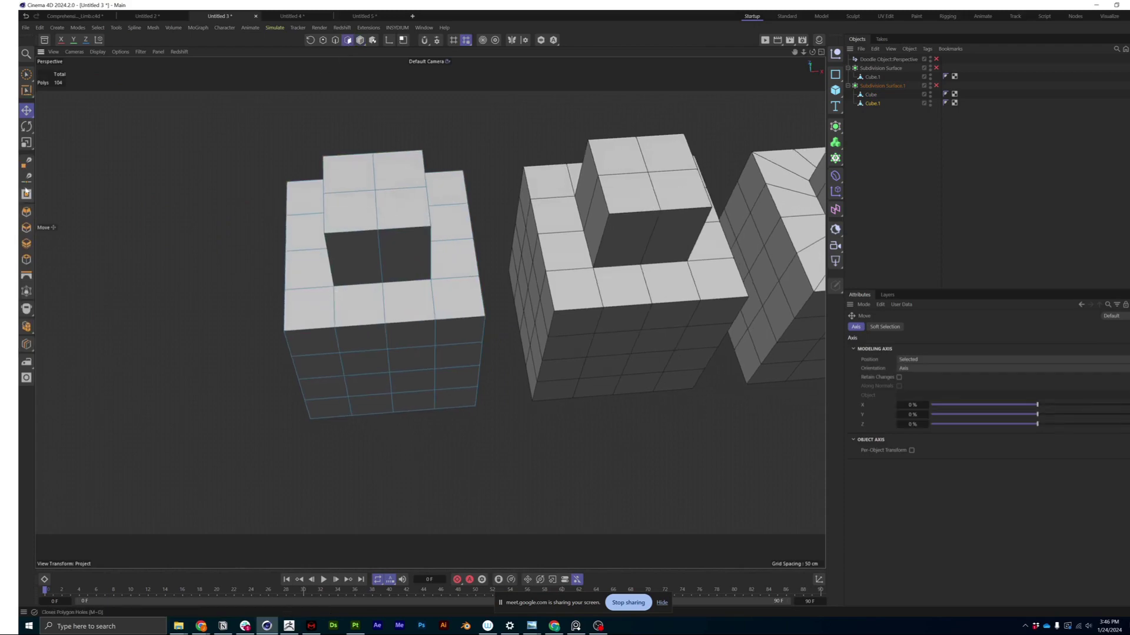
left_click(26, 162)
scroll(305, 290, "up", 3)
left_click(342, 285)
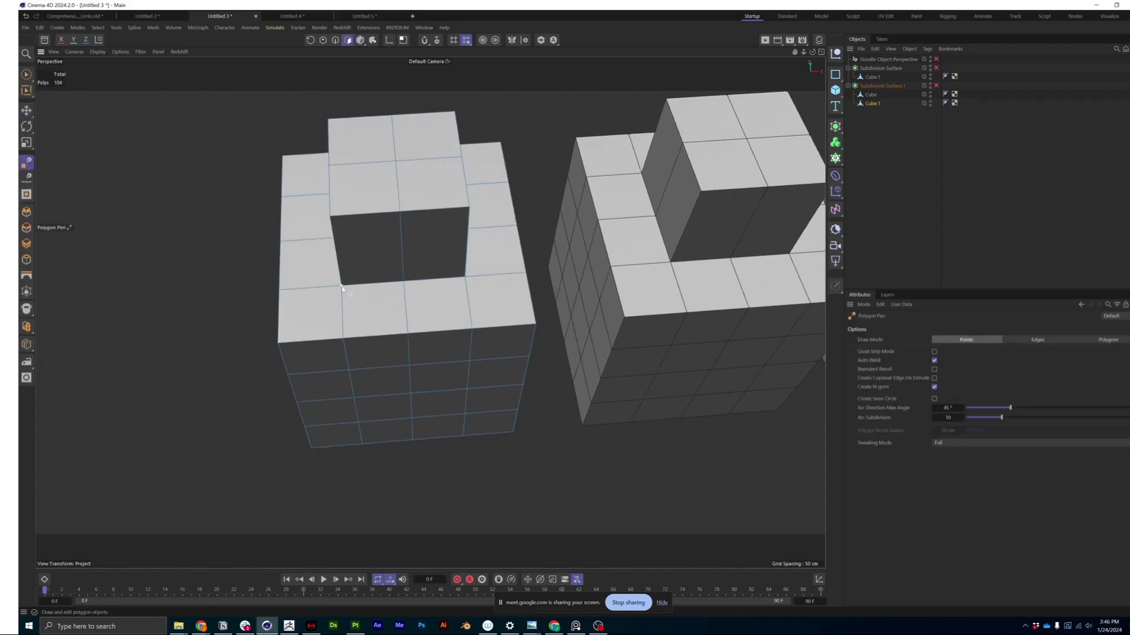
left_click(278, 342)
left_click(465, 277)
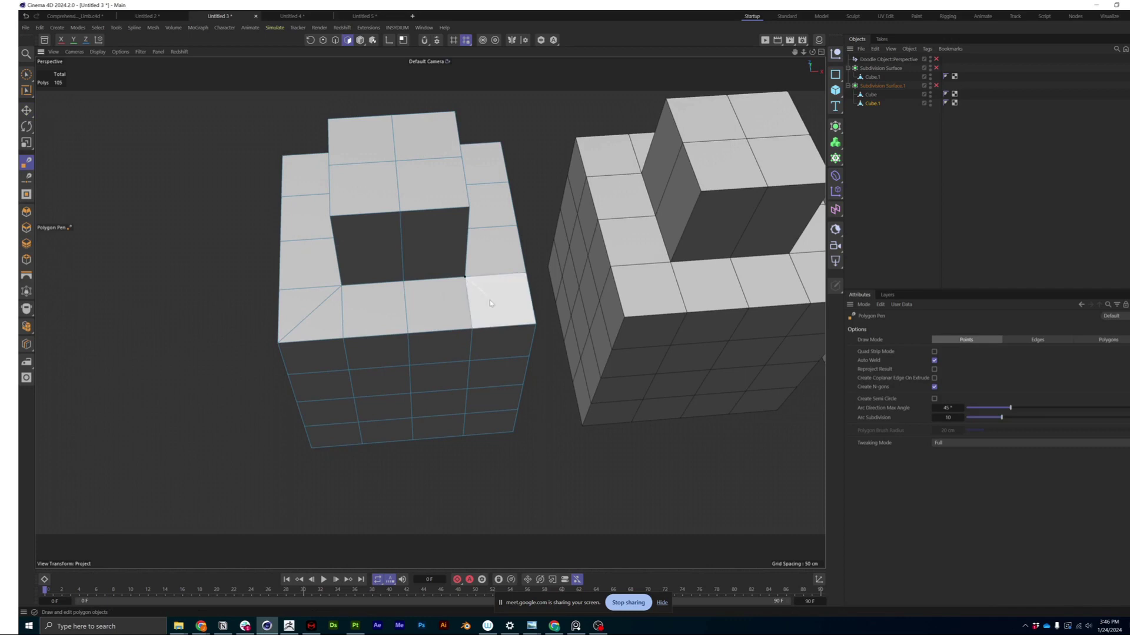
left_click(531, 325)
left_click_drag(537, 323, 497, 194, "alt")
left_click(574, 184)
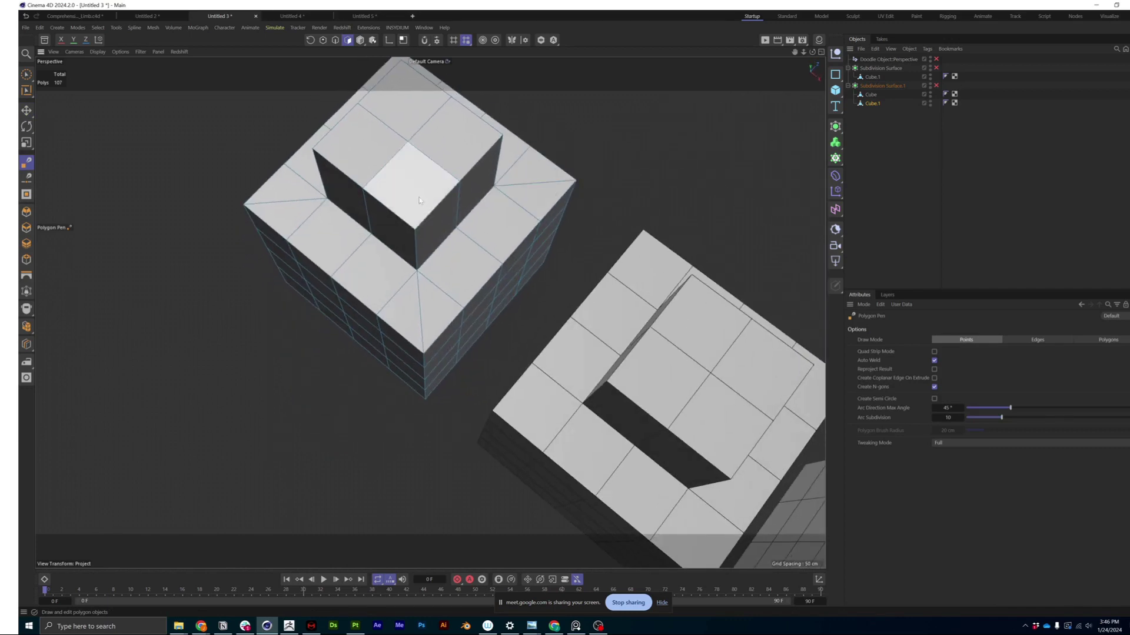
left_click_drag(574, 184, 419, 223, "alt")
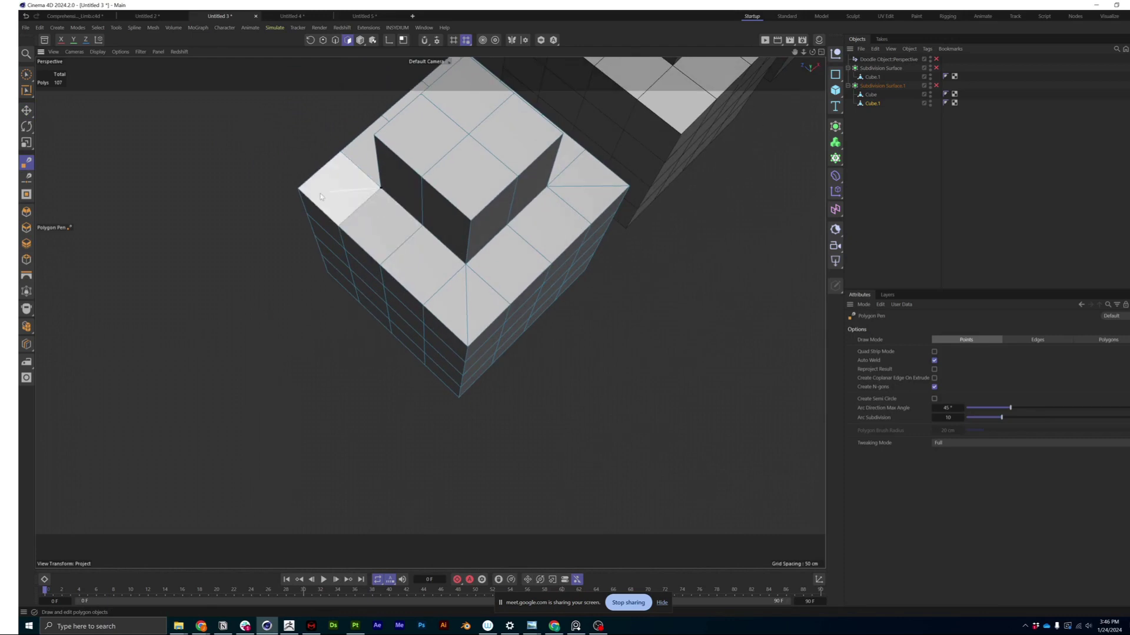
Step: Remove the leftover top-face edges beside the copy's corner diagonals, and dissolve the redundant edge loops running in one direction
left_click(501, 295)
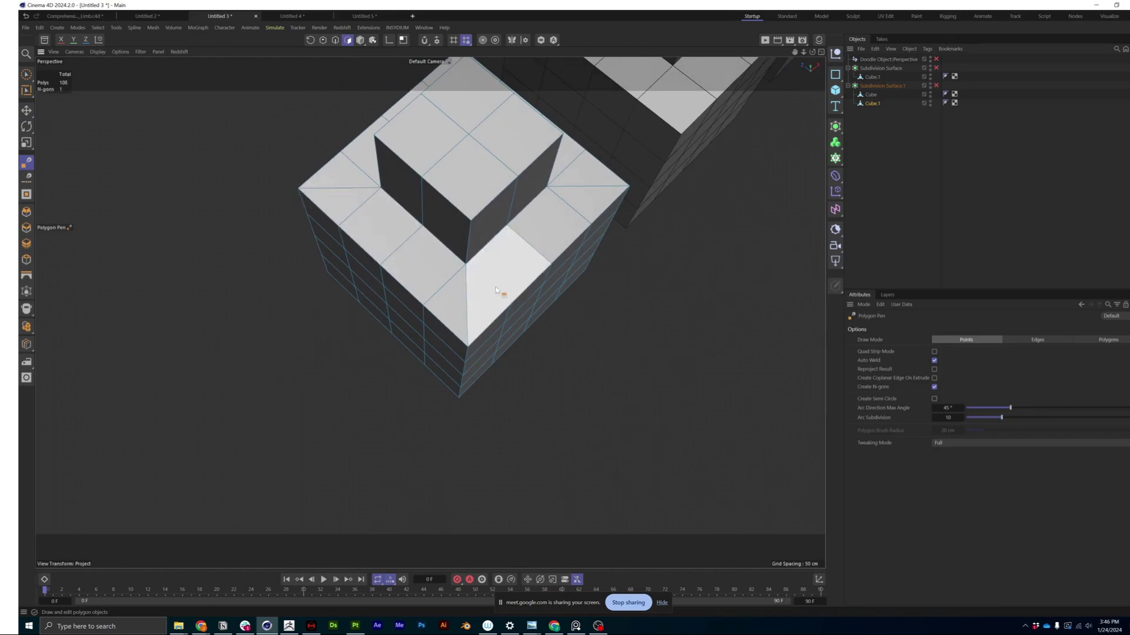
left_click(581, 218)
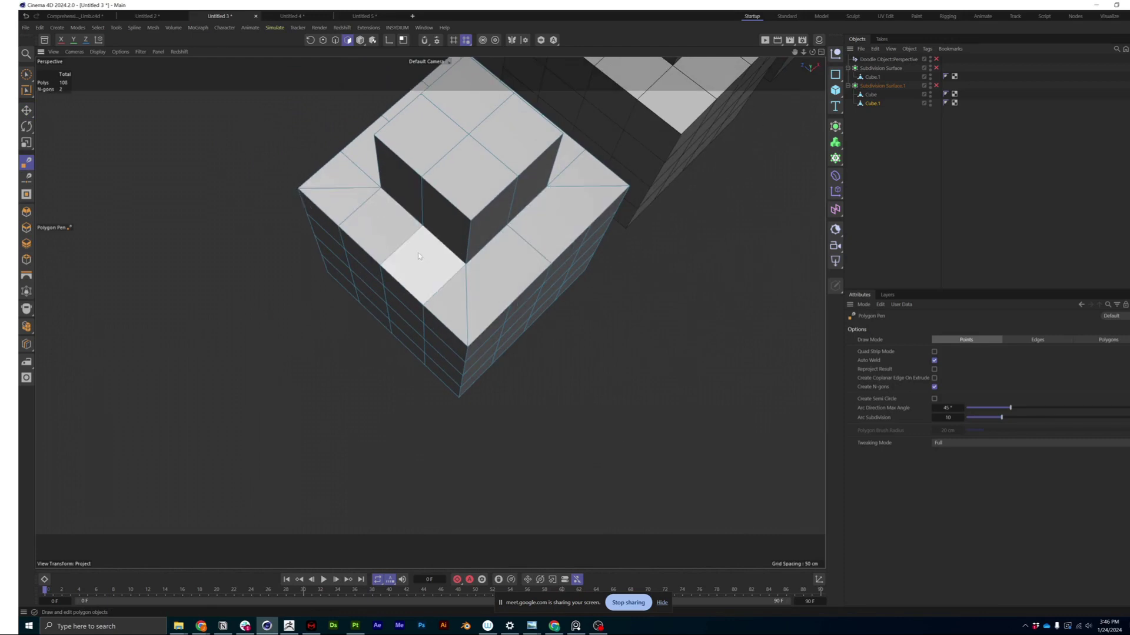
key("u")
key("l")
key("Return")
key("Return")
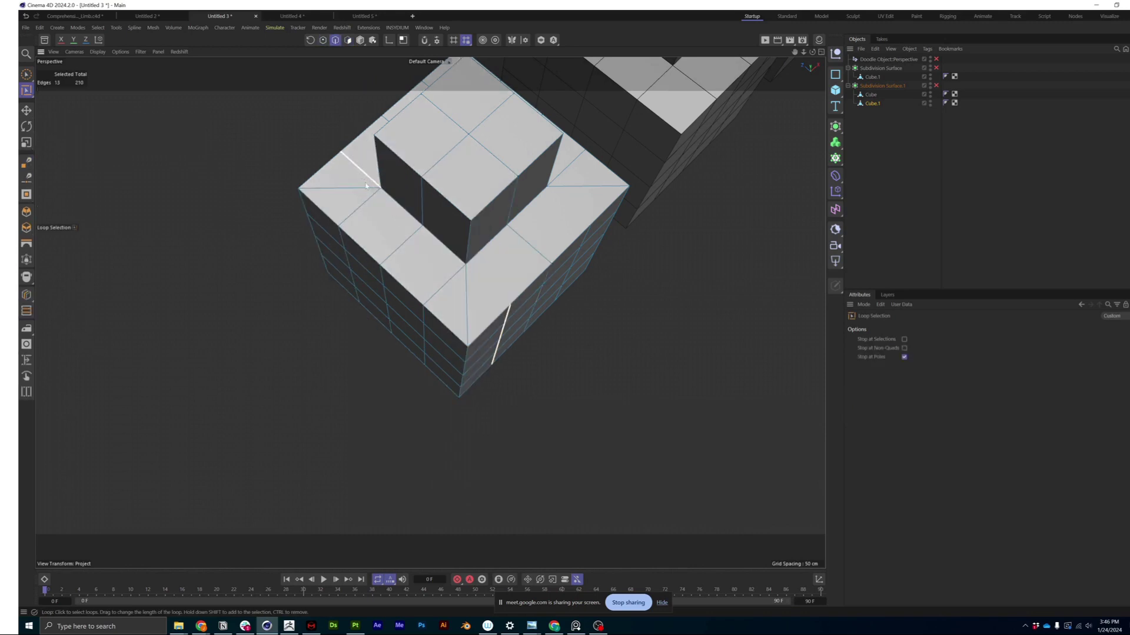
left_click(367, 178)
left_click_drag(368, 179, 465, 151, "alt")
key("ctrl+BackSpace")
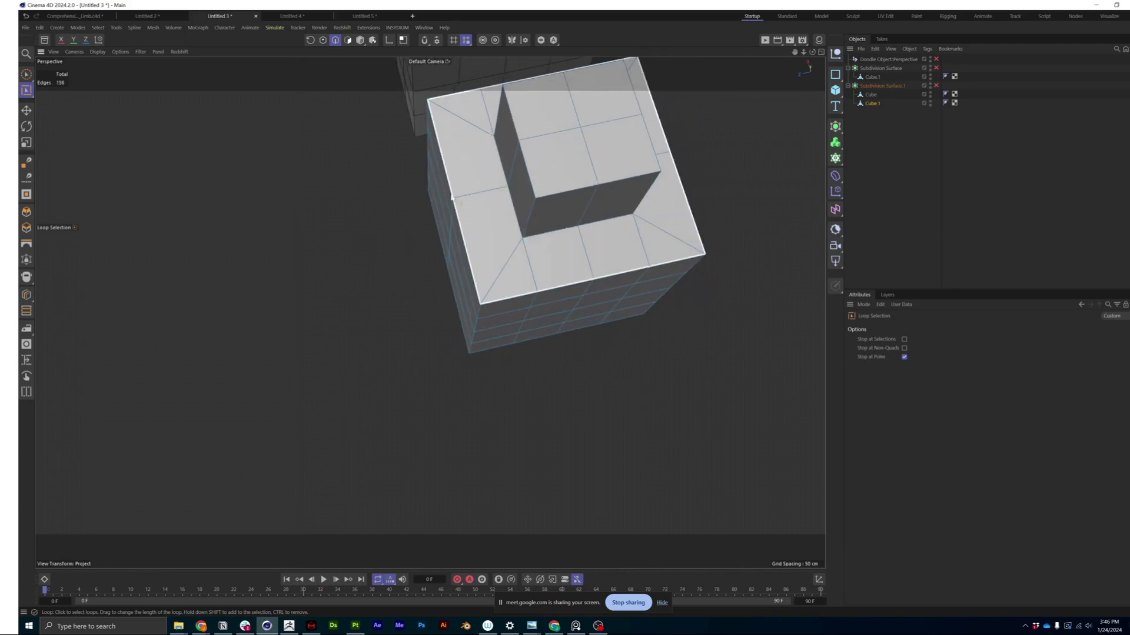
Step: Dissolve the copy's redundant edge loops in the other direction, keeping the corner diagonals and the tower's middle edges
left_click_drag(468, 204, 572, 156, "alt")
middle_click_drag(493, 191, 519, 252, "alt")
left_click_drag(519, 253, 494, 298, "alt")
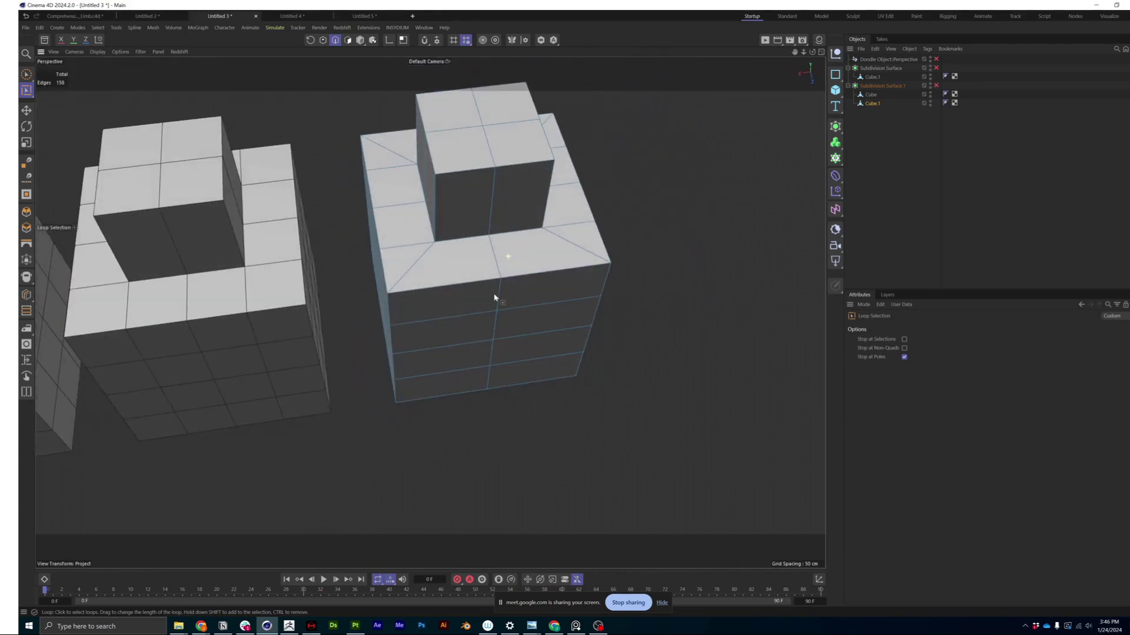
left_click(409, 244)
key("ctrl+BackSpace")
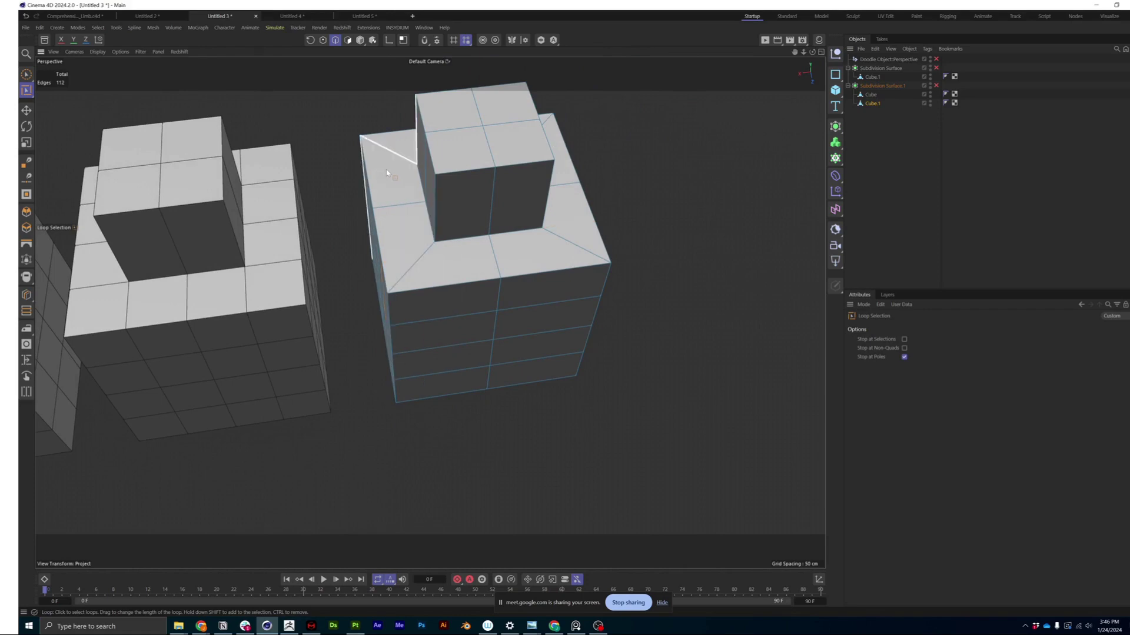
Step: Delete the doodle object from the scene
scroll(391, 247, "up", 2)
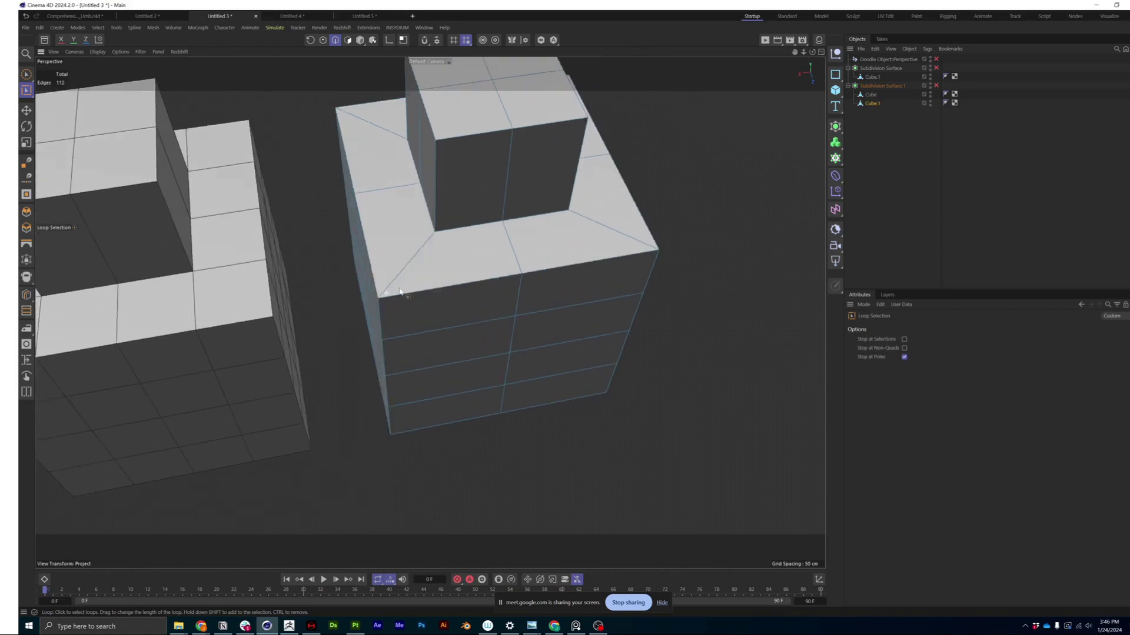
mouse_move(400, 291)
left_mouse_down("alt")
mouse_move(411, 293)
mouse_move(386, 305)
mouse_move(403, 308)
mouse_move(350, 300)
mouse_move(429, 310)
mouse_move(411, 273)
left_mouse_up("alt")
scroll(471, 297, "up", 2)
mouse_move(471, 297)
left_mouse_down("alt")
mouse_move(524, 256)
mouse_move(519, 266)
mouse_move(618, 253)
mouse_move(764, 207)
left_mouse_up("alt")
left_click(936, 59)
scroll(633, 255, "up", 2)
left_click(897, 61)
key("Delete")
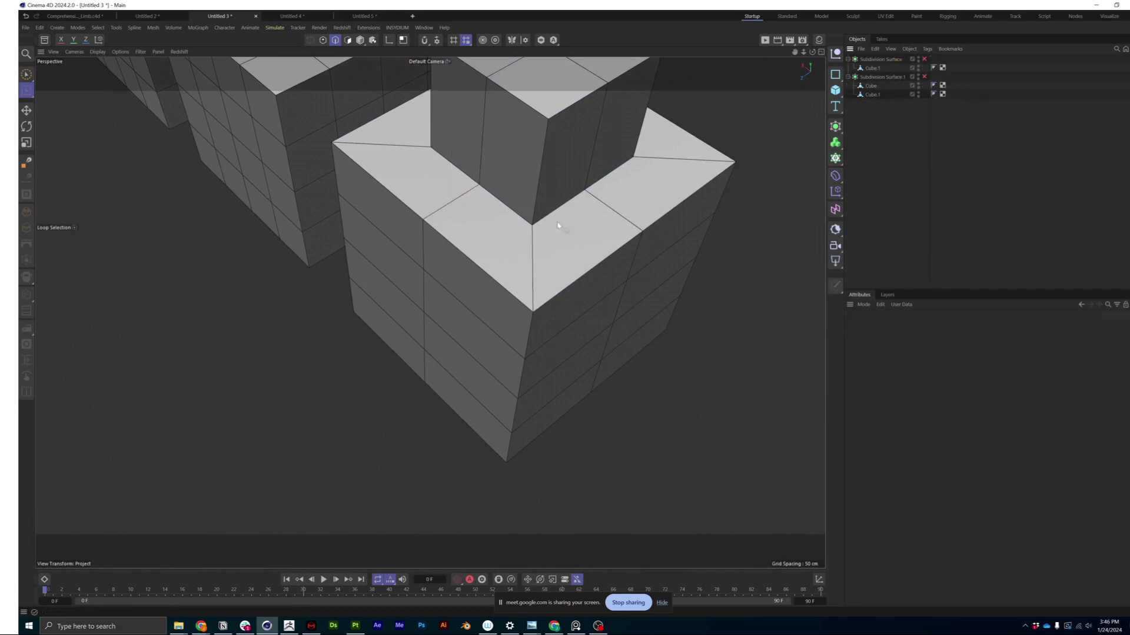
Step: Select the four edges meeting at one outer top corner of the reworked copy and examine how they converge
left_click(360, 39)
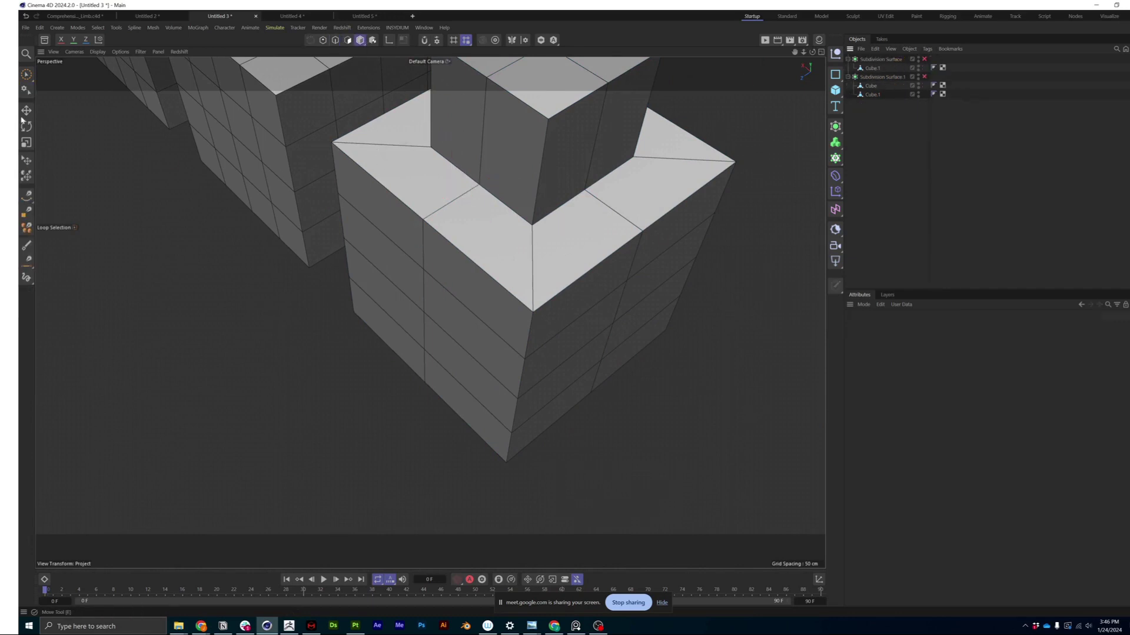
key("e")
left_click(479, 199)
key("Return")
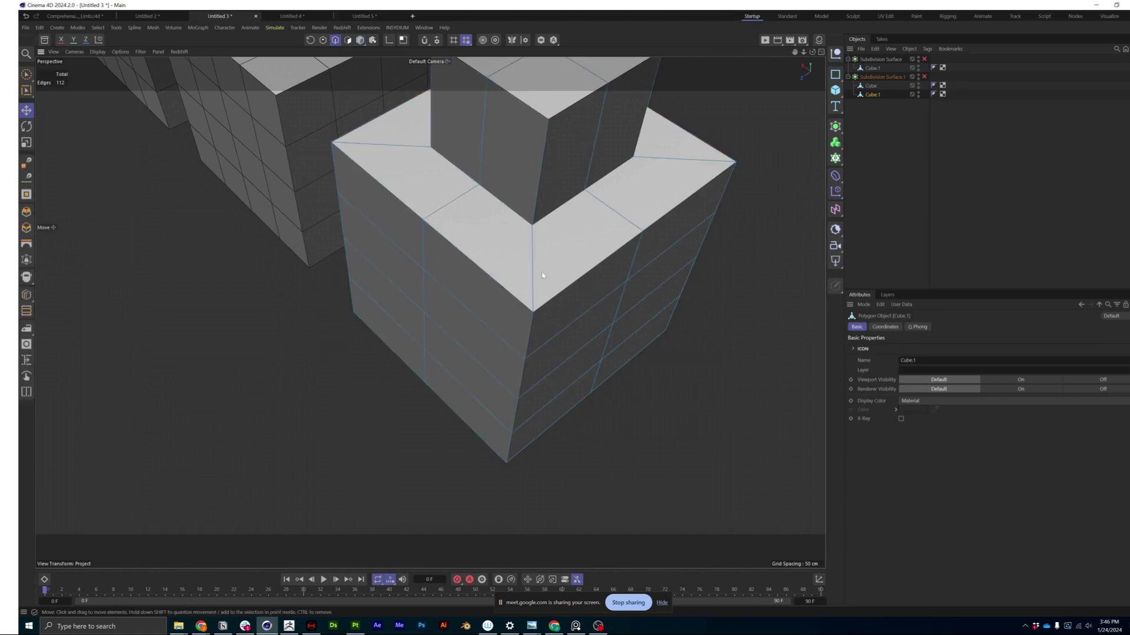
left_click(533, 271)
left_click(528, 340, "shift")
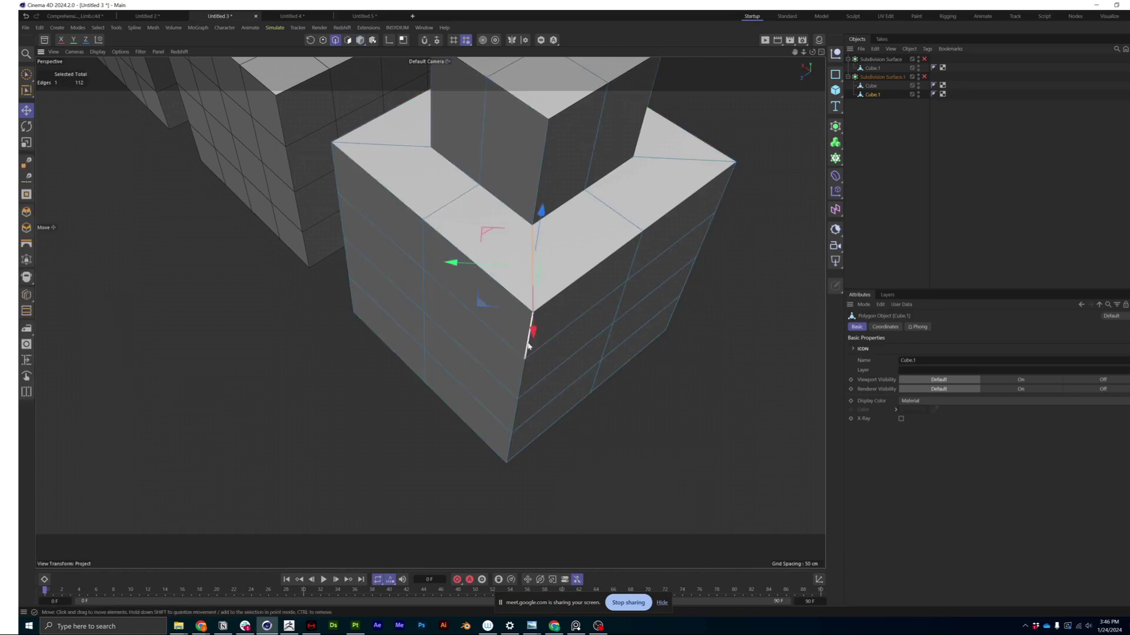
left_click(558, 297, "shift")
left_click(494, 278, "shift")
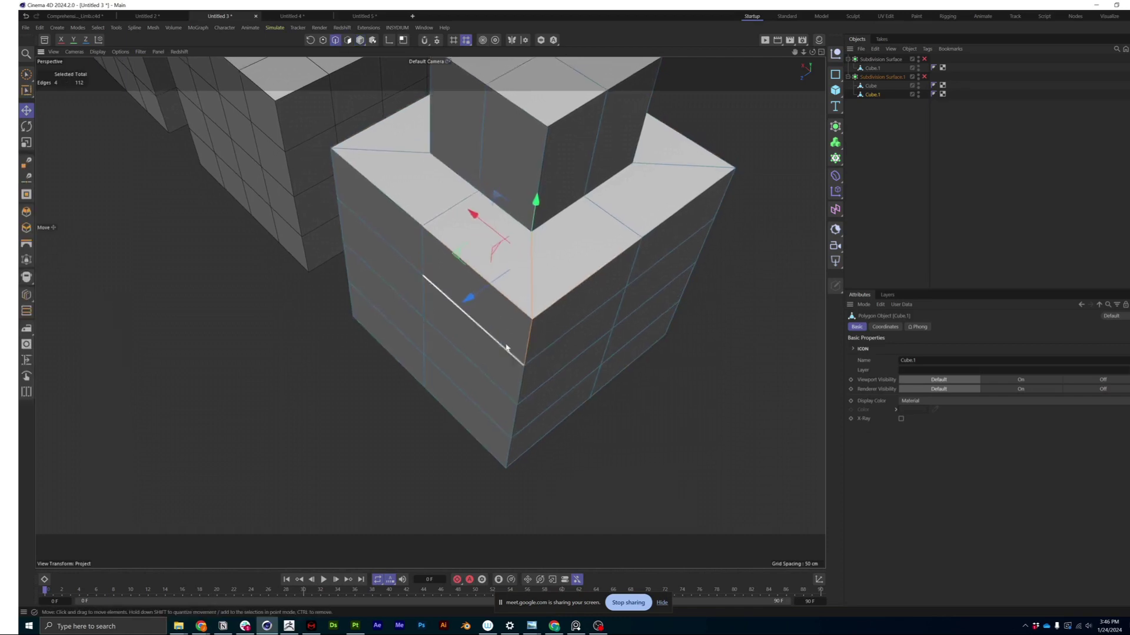
left_click_drag(506, 348, 496, 297, "alt")
middle_click_drag(497, 297, 499, 330, "alt")
right_click_drag(517, 274, 544, 268, "alt")
mouse_move(545, 267)
left_mouse_down("alt")
mouse_move(521, 262)
mouse_move(513, 242)
mouse_move(526, 266)
left_mouse_up("alt")
middle_click_drag(528, 266, 531, 306, "alt")
right_click_drag(531, 307, 514, 351, "alt")
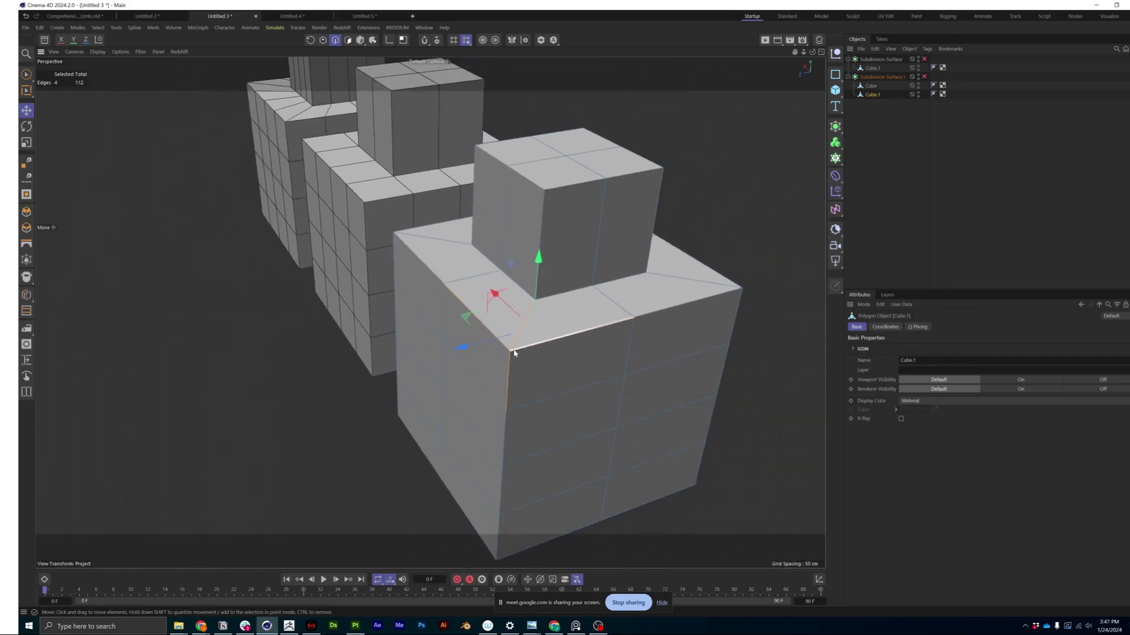
left_click_drag(513, 353, 527, 377, "alt")
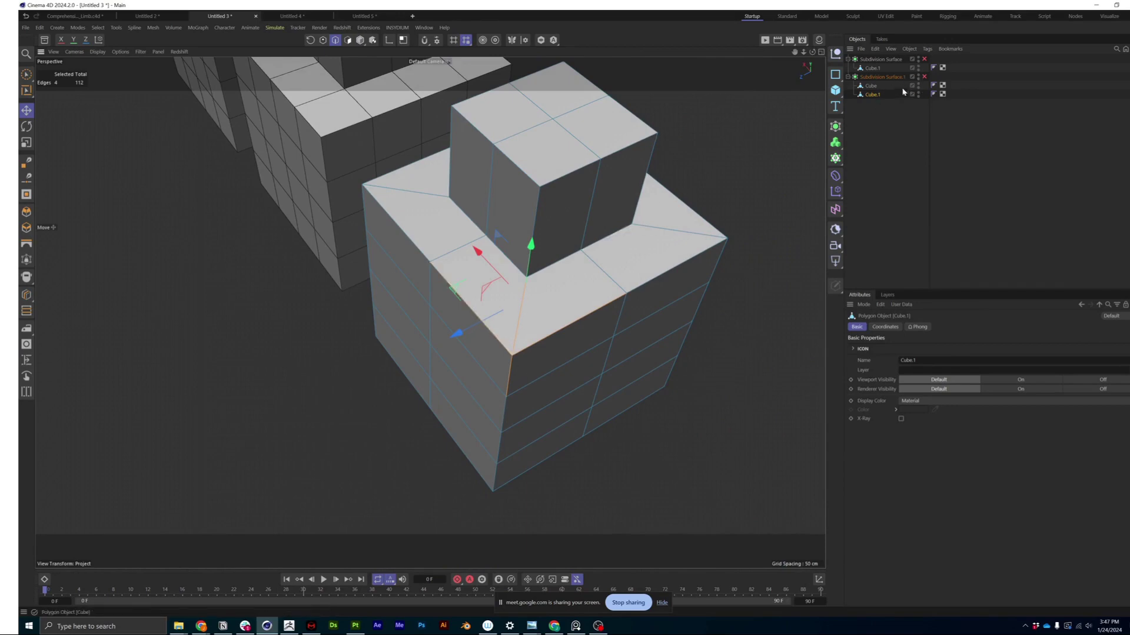
Step: Enable Subdivision Surface on the first cube and examine the smoothed shading at its corners and beside the second cube
middle_click_drag(373, 280, 518, 371, "alt")
left_click_drag(547, 198, 635, 176, "alt")
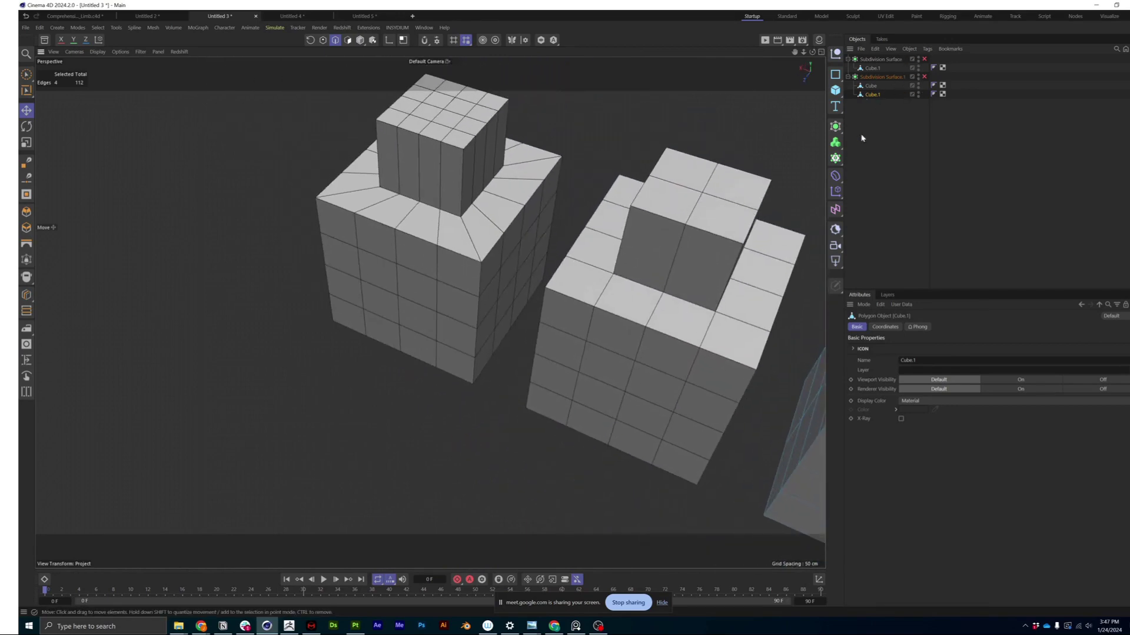
left_click(924, 59)
left_click_drag(407, 228, 447, 196, "alt")
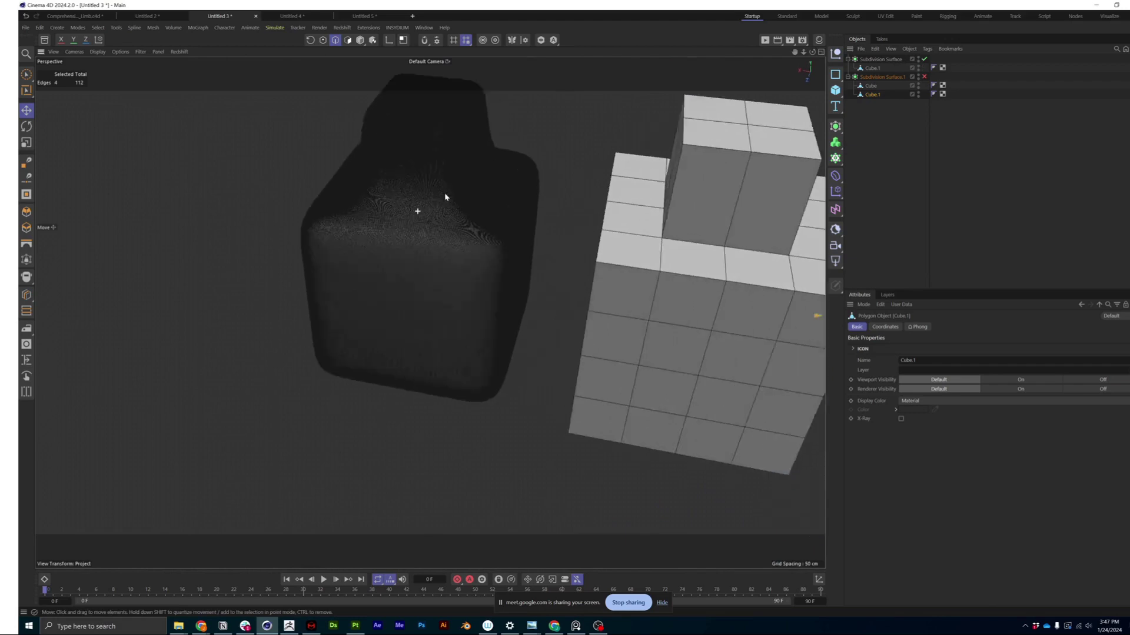
scroll(469, 179, "up", 8)
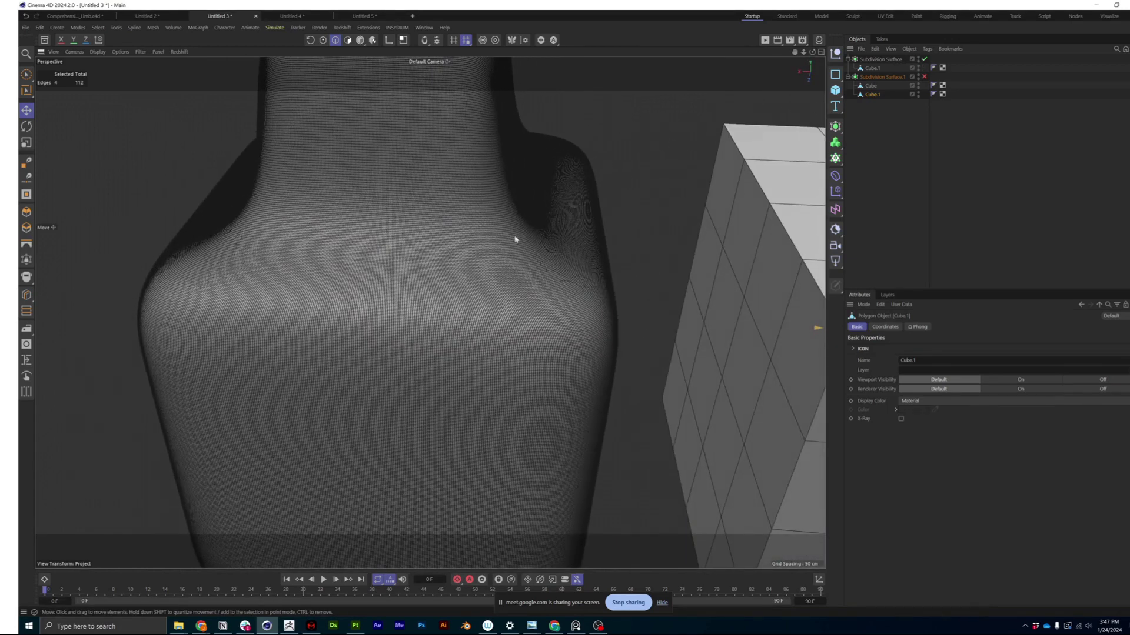
scroll(588, 327, "down", 3)
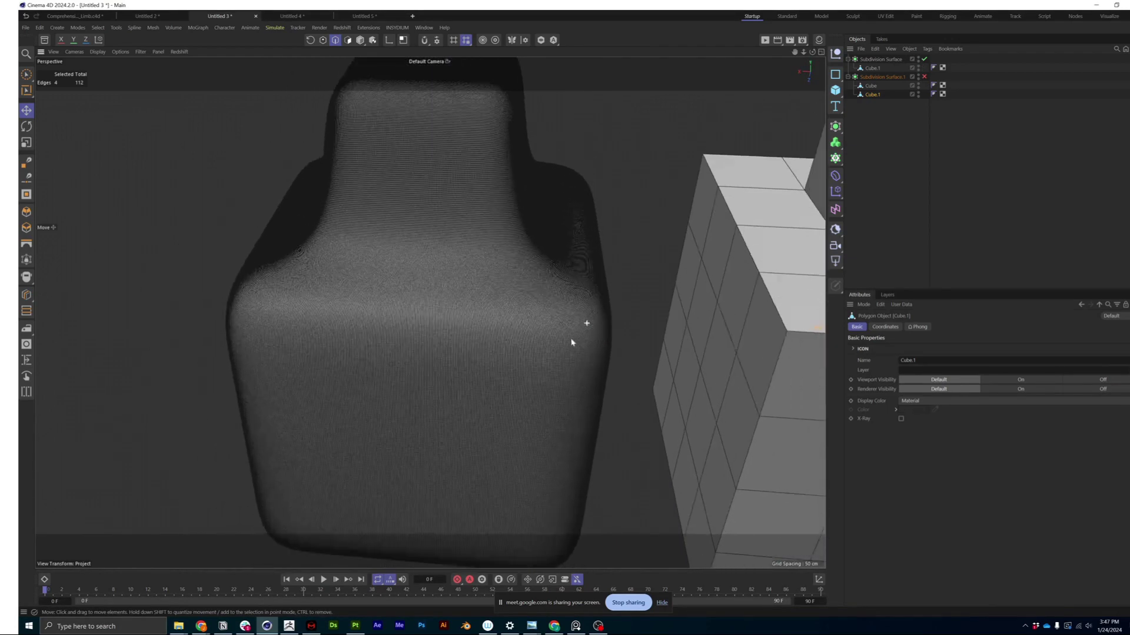
left_click_drag(570, 337, 593, 323, "alt")
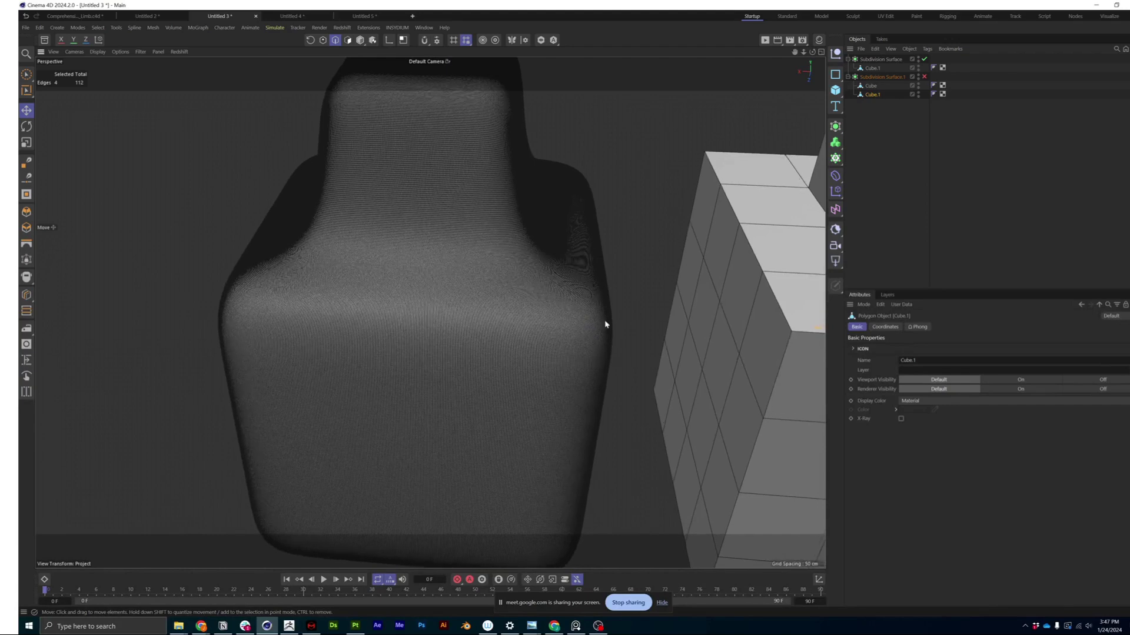
left_click_drag(518, 333, 524, 315, "alt")
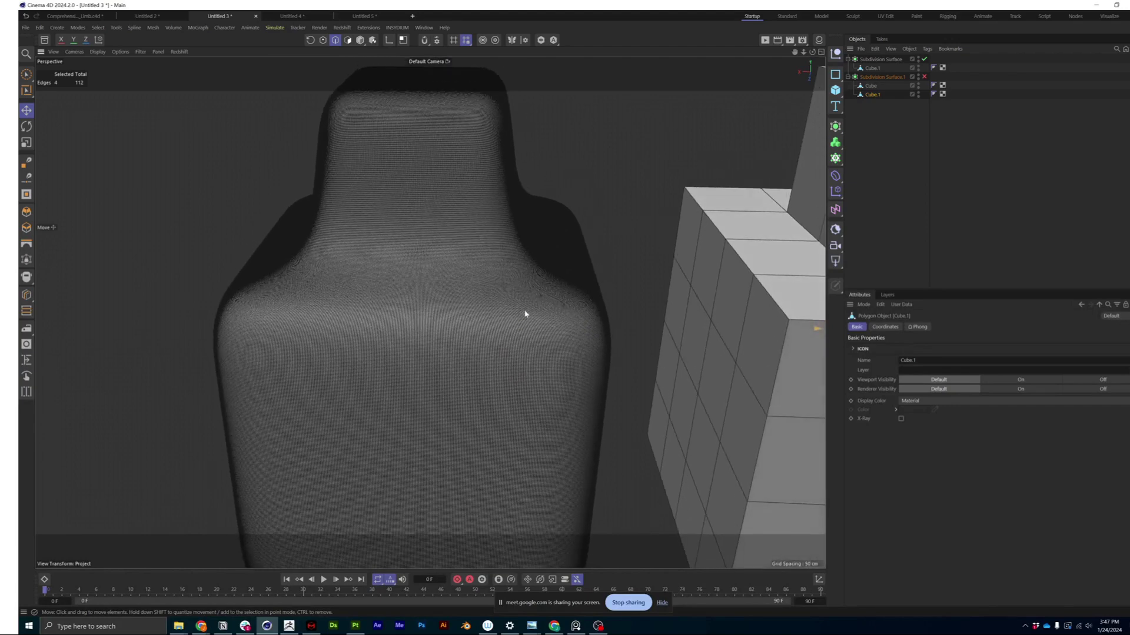
left_click_drag(494, 293, 436, 302, "alt")
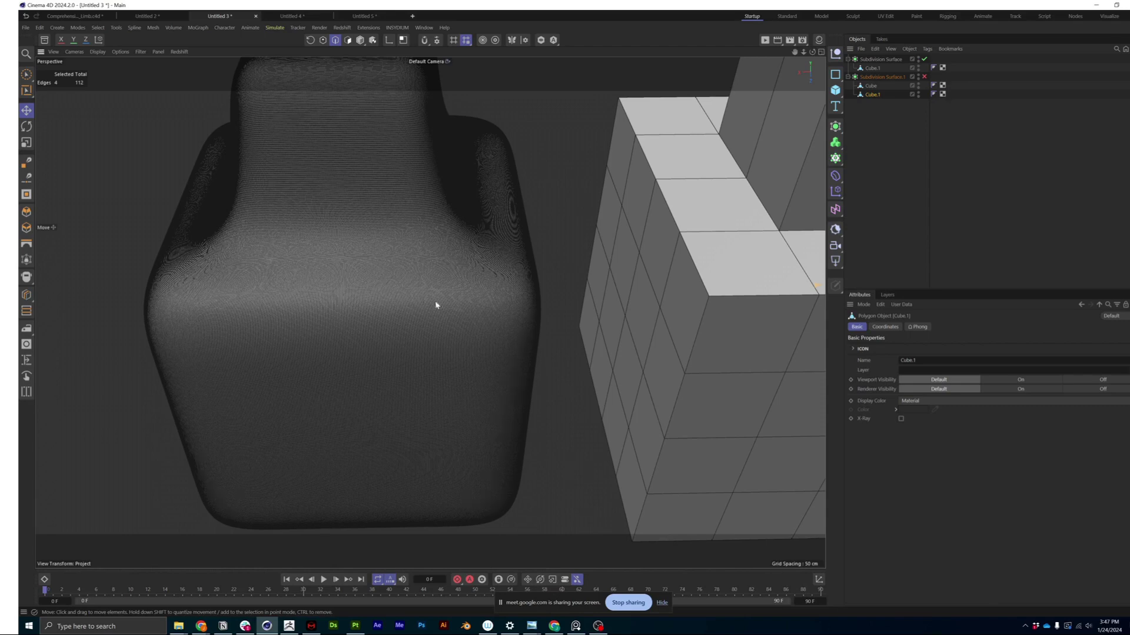
left_click_drag(436, 306, 366, 308, "alt")
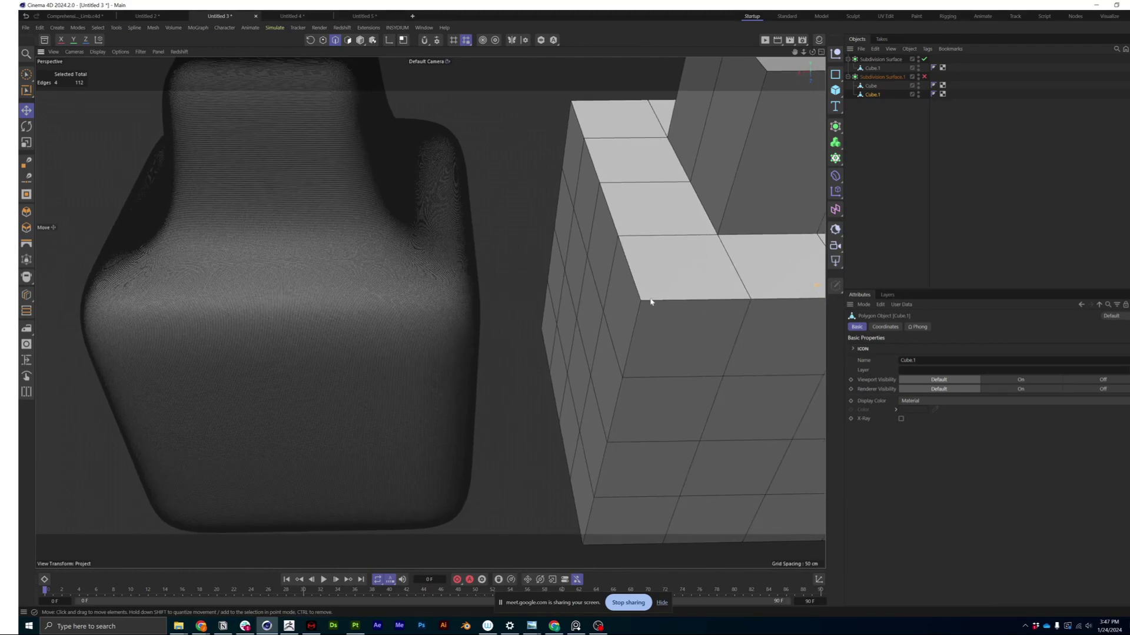
left_click_drag(650, 298, 529, 296, "alt")
right_click_drag(529, 296, 471, 336, "alt")
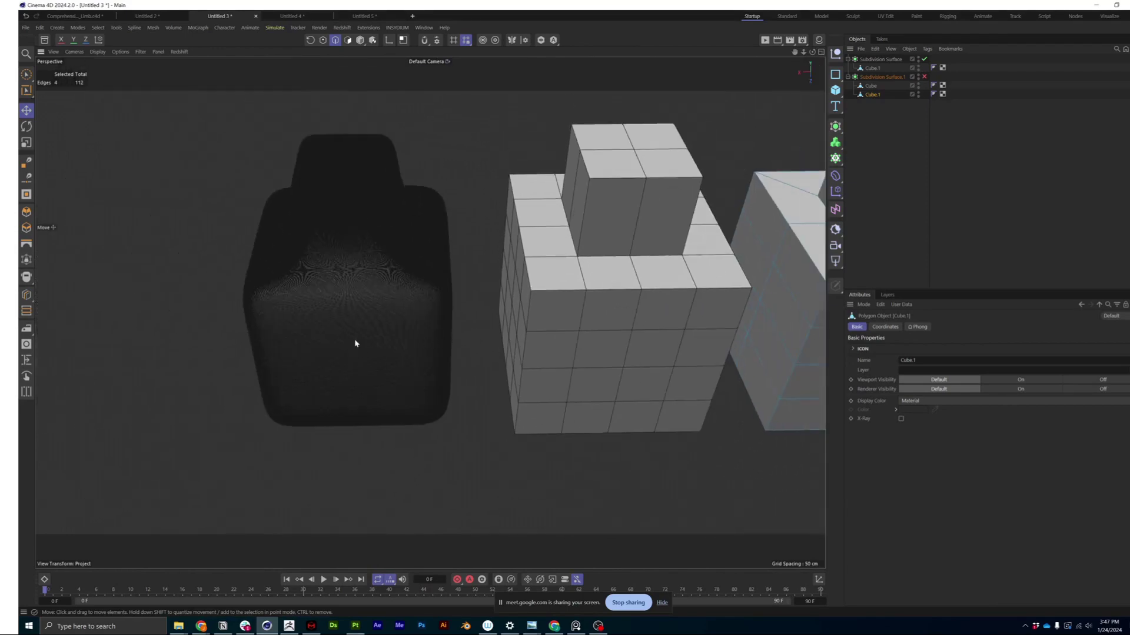
right_click_drag(355, 344, 387, 325, "alt")
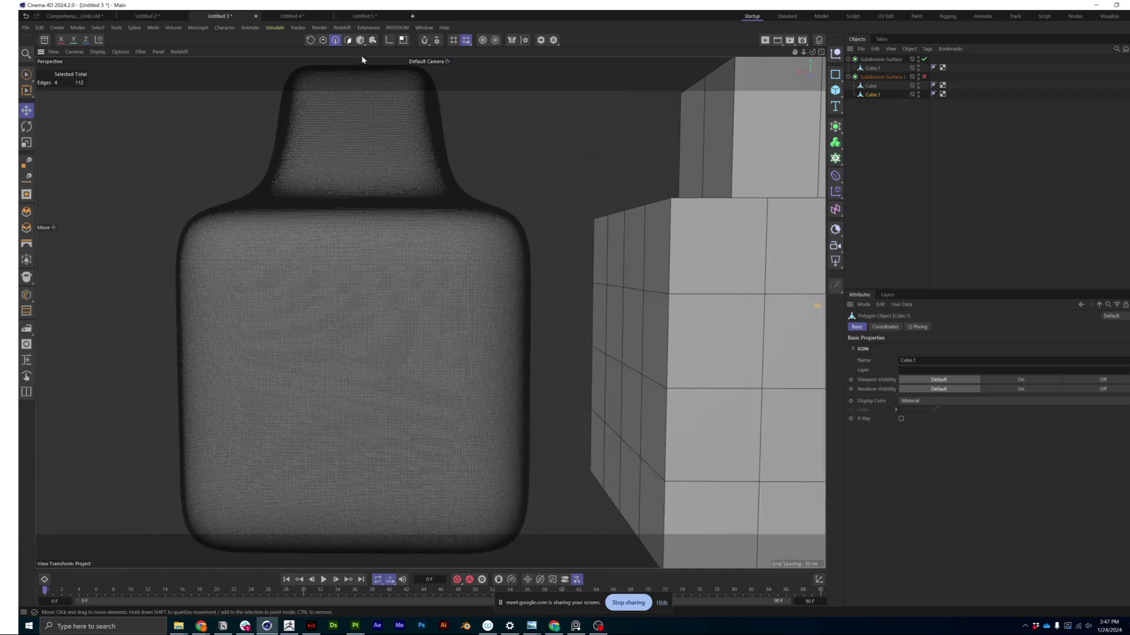
Step: Disable the first cube's subdivision and cut a diagonal edge with the Polygon Pen across one central quad of its side face
left_click(348, 39)
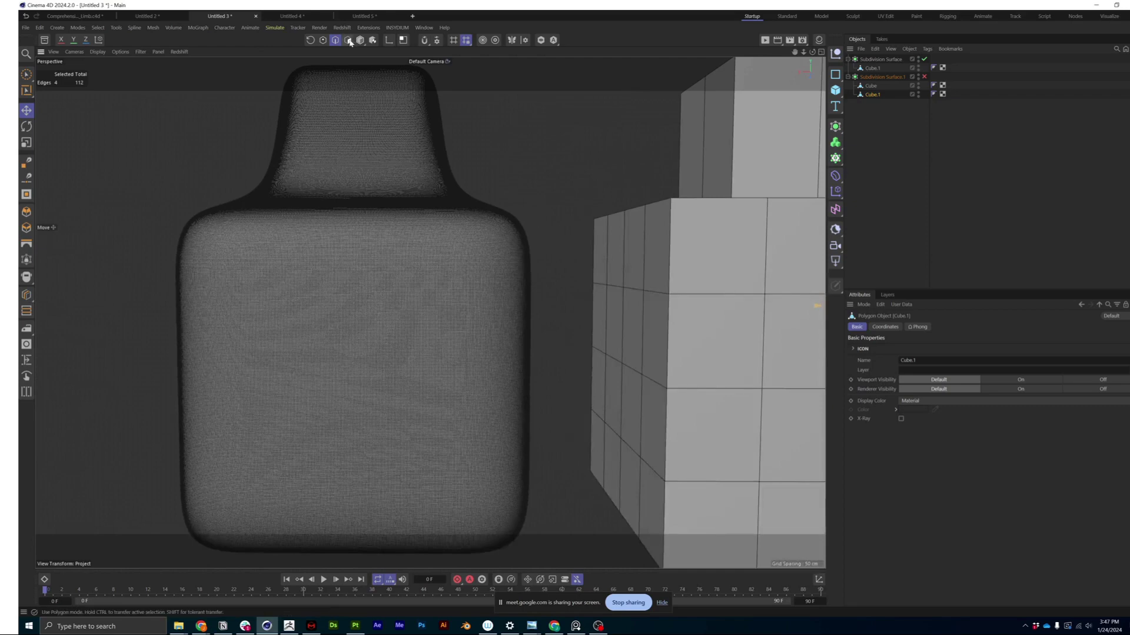
left_click(924, 58)
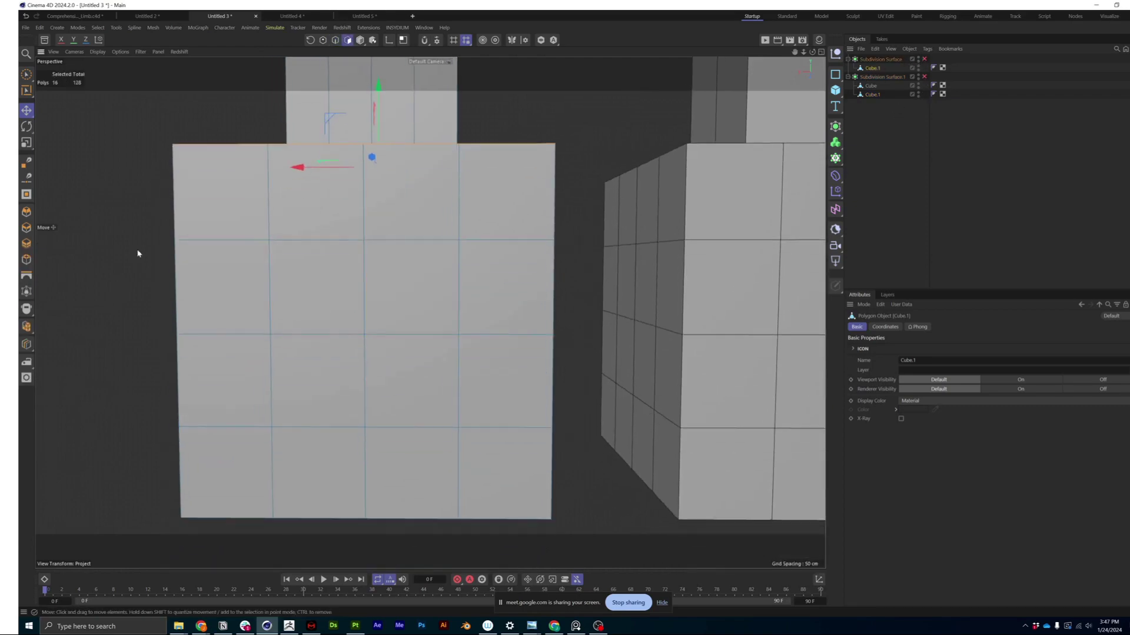
left_click(26, 161)
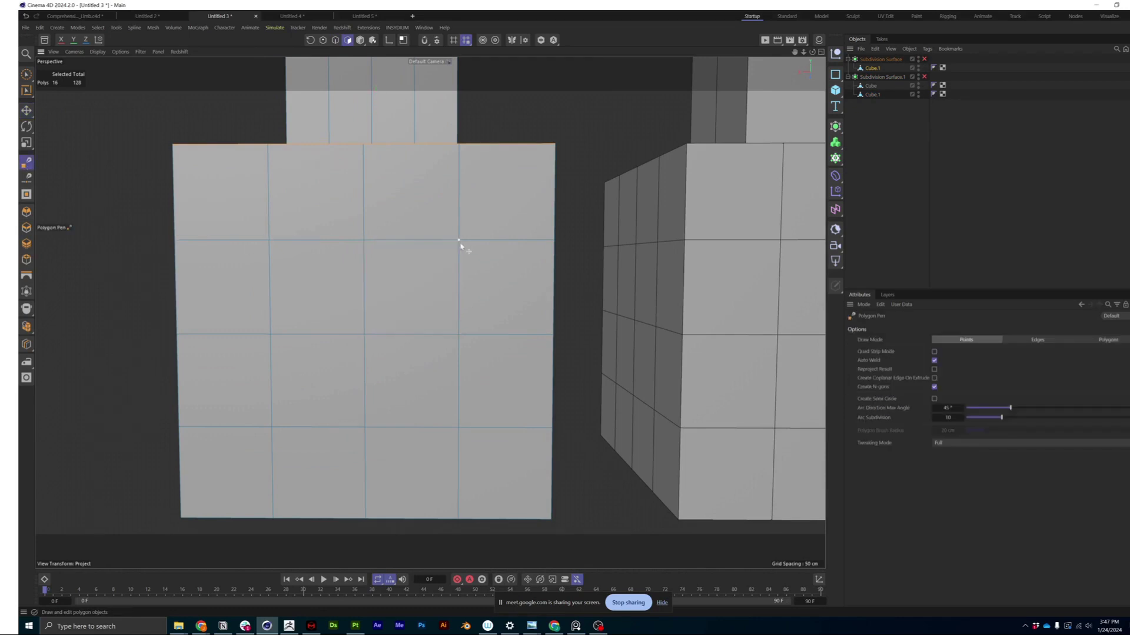
mouse_move(459, 240)
left_mouse_down()
mouse_move(405, 317)
mouse_move(364, 334)
left_mouse_up()
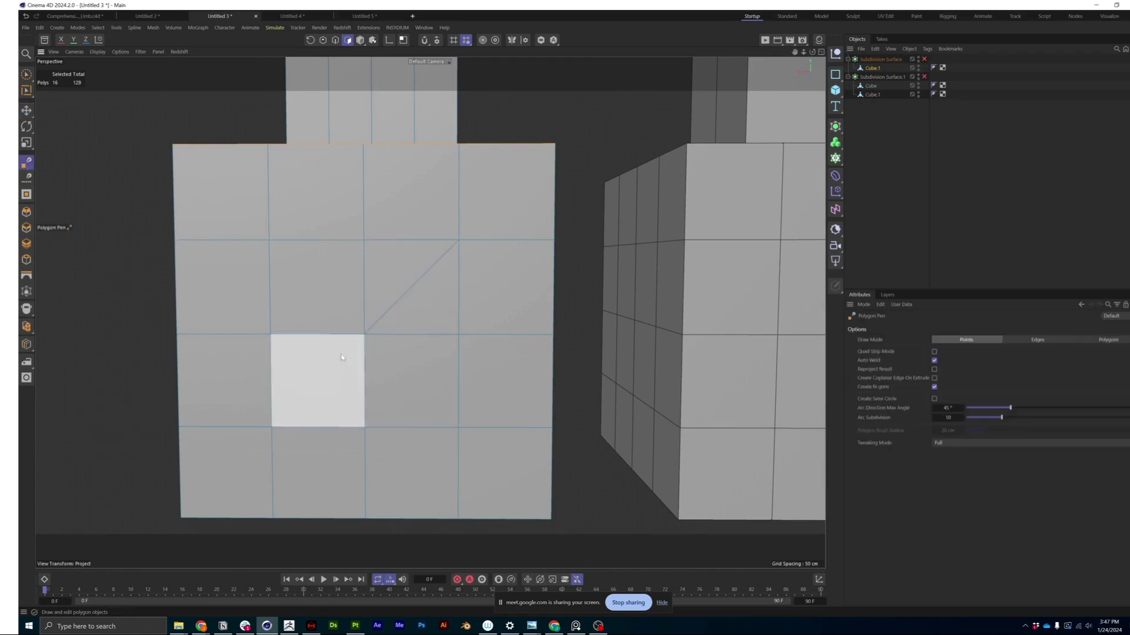
Step: Re-enable the first cube's Subdivision Surface and examine the smoothing around the two triangles on its side face
scroll(377, 294, "up", 3)
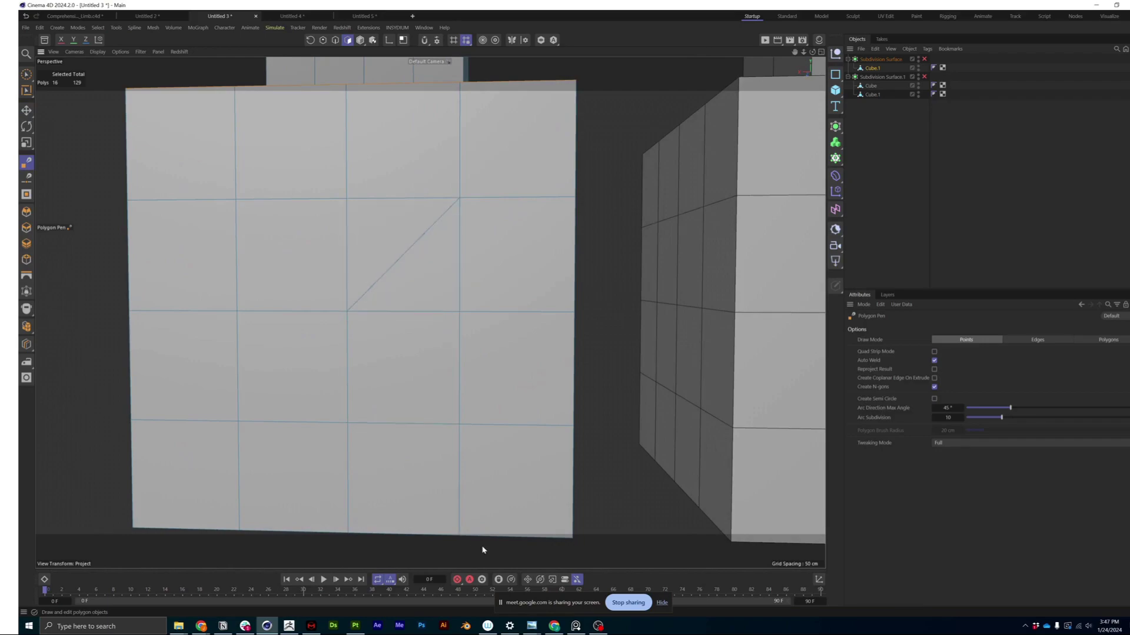
left_click(925, 59)
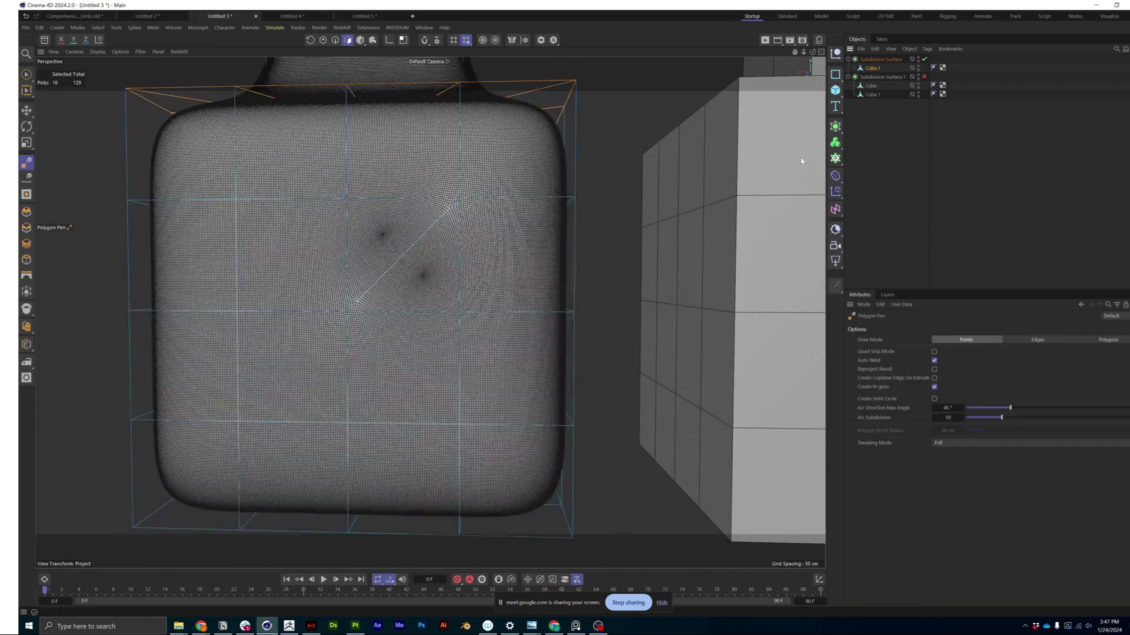
scroll(410, 281, "up", 2)
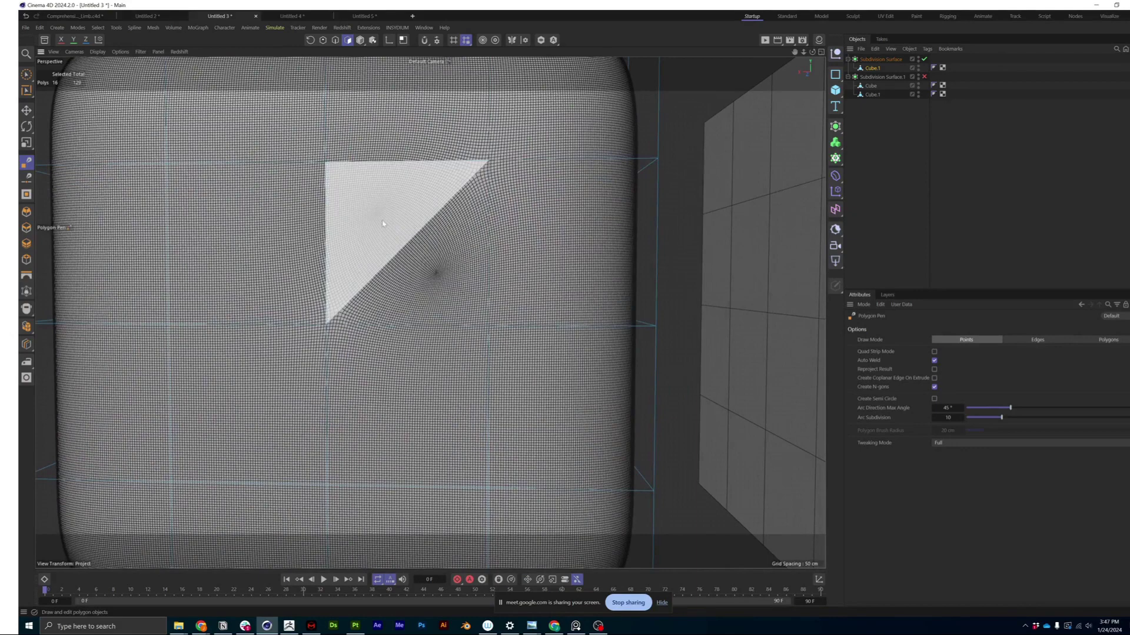
Step: Set the first cube's Subdivision Viewport level to 4 and examine the edge flow around the two triangles
left_click(880, 59)
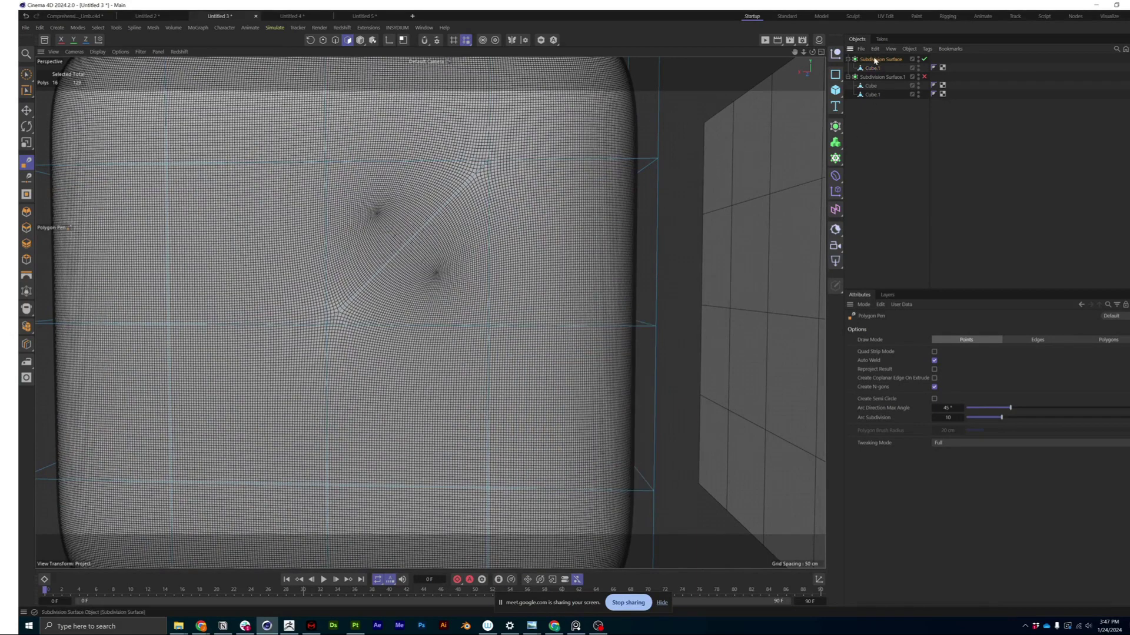
left_click(911, 356)
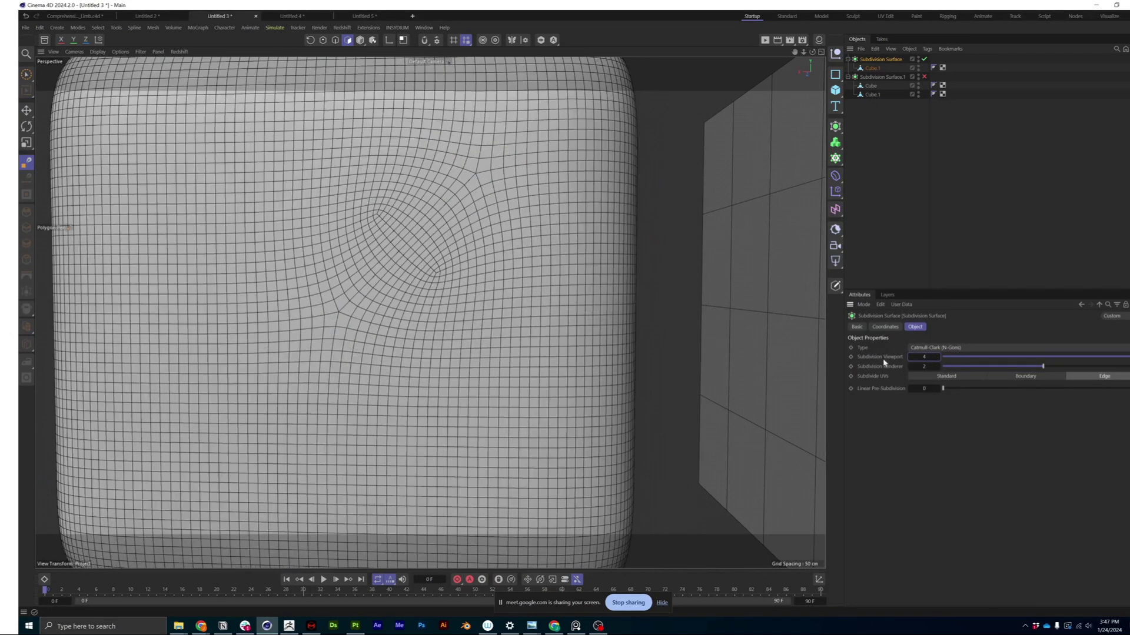
scroll(436, 301, "up", 2)
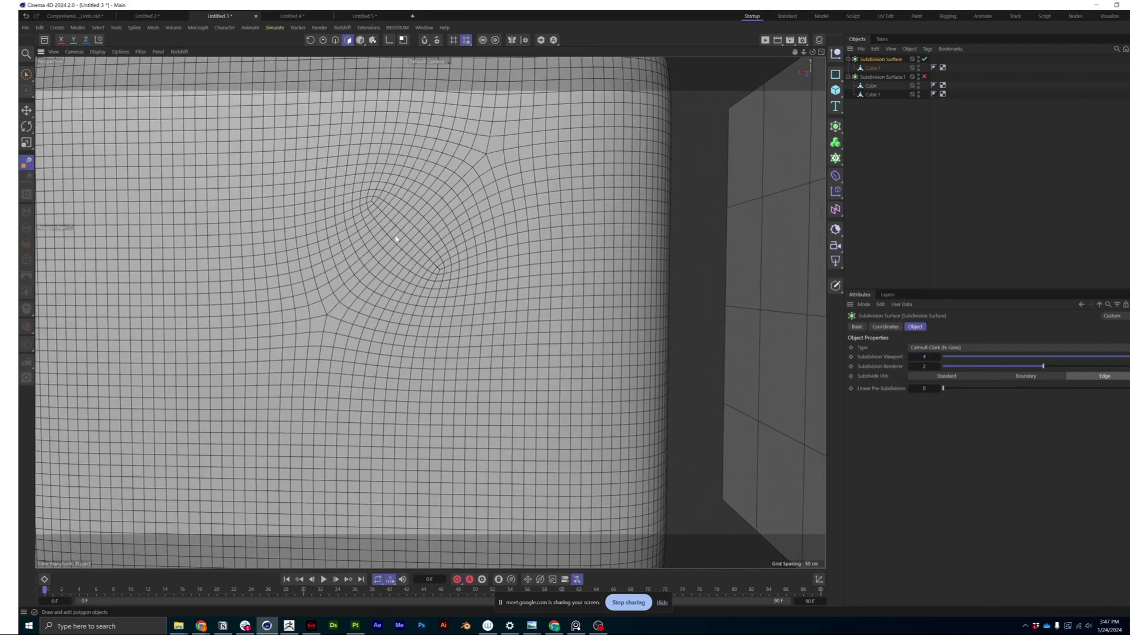
left_click_drag(396, 239, 403, 247, "alt")
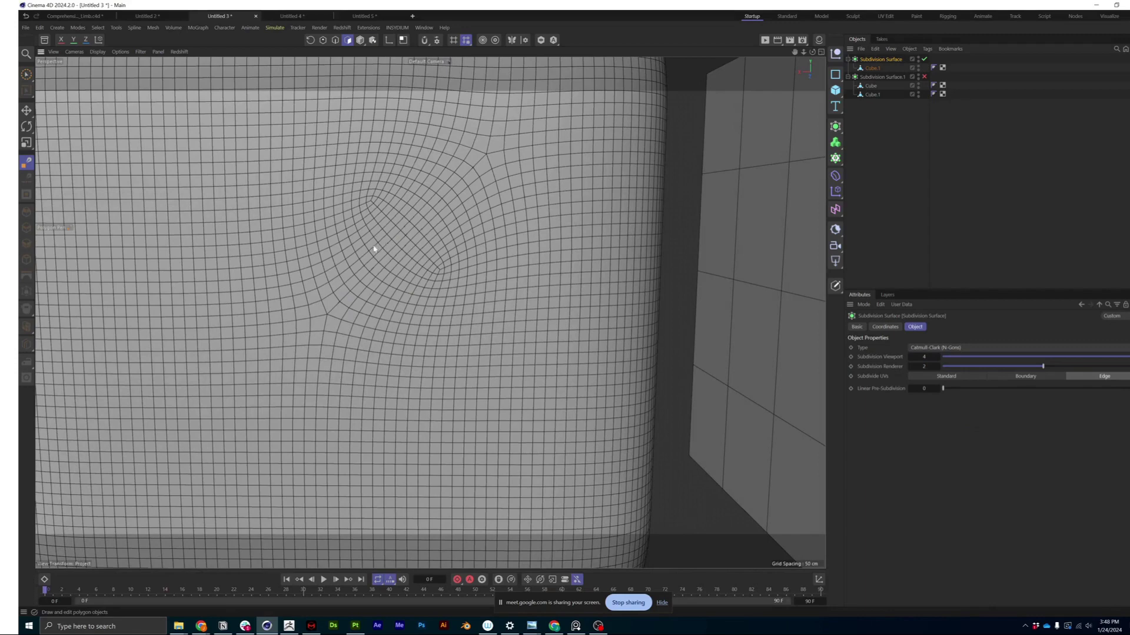
Step: Disable the first cube's Subdivision Surface and delete both triangles from its side face with the Polygon Pen
left_click(924, 58)
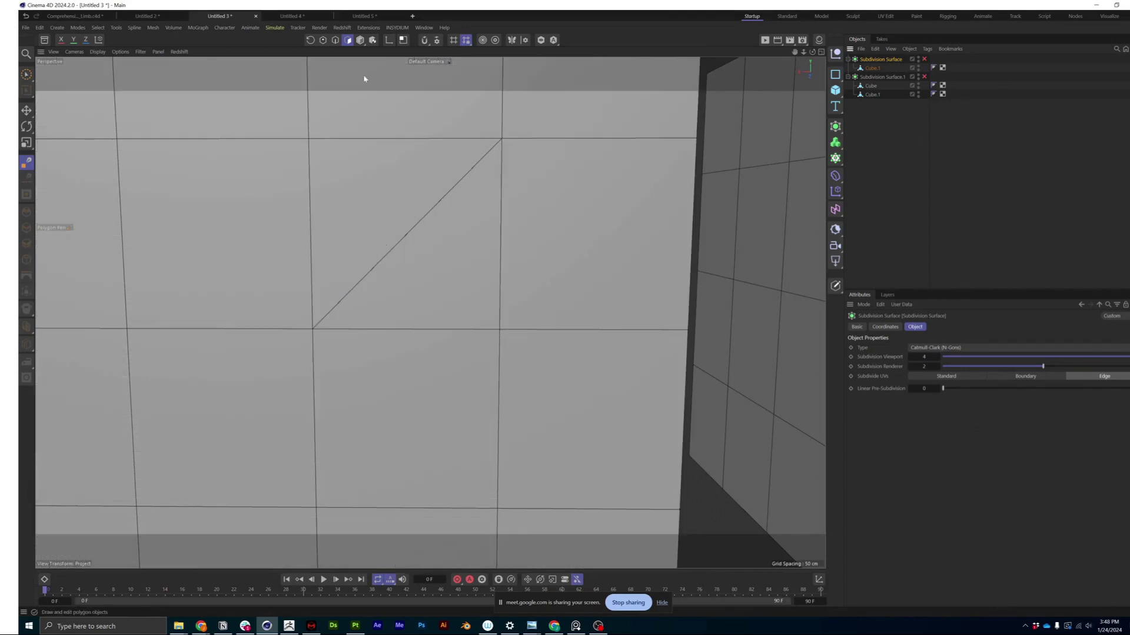
left_click(871, 68)
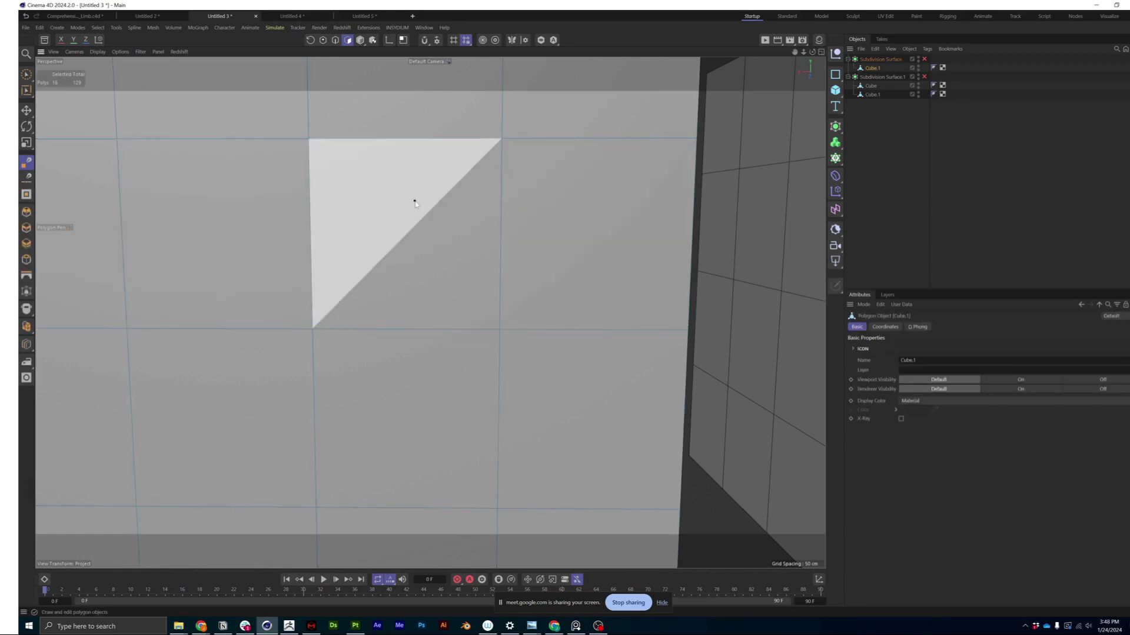
left_click(353, 192, "ctrl")
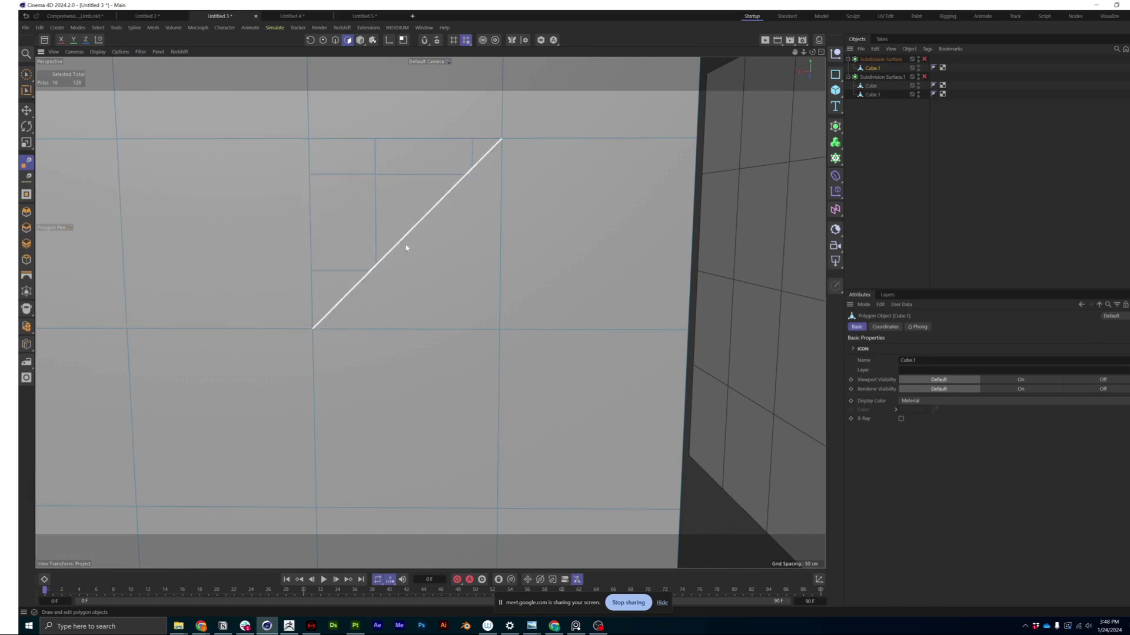
left_click_drag(404, 261, 341, 257, "alt")
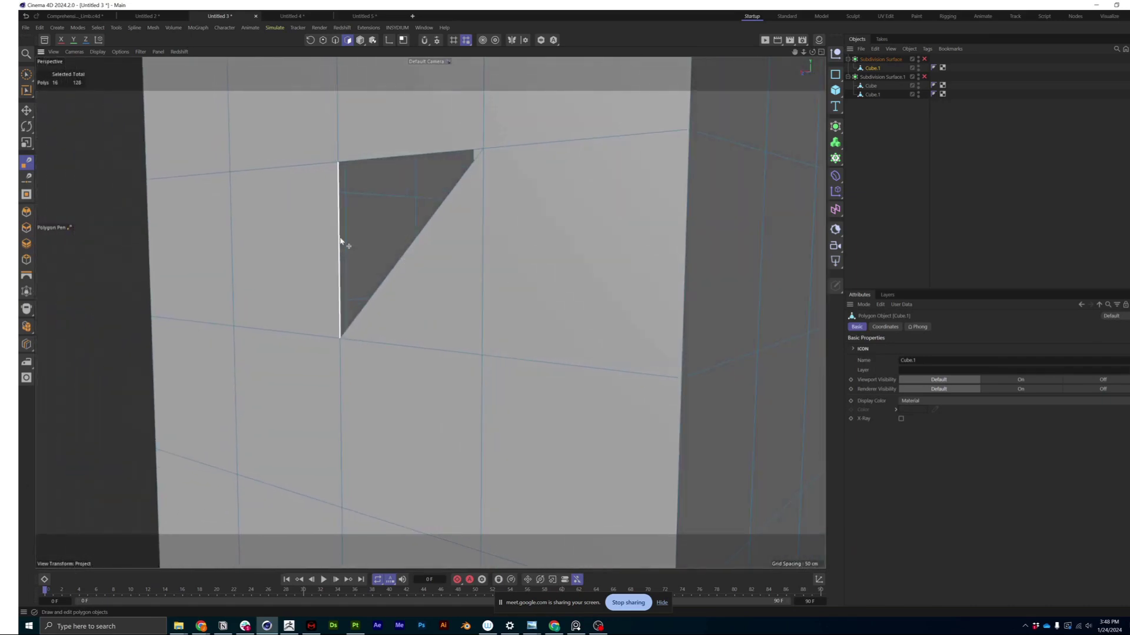
left_click_drag(343, 173, 344, 212, "alt")
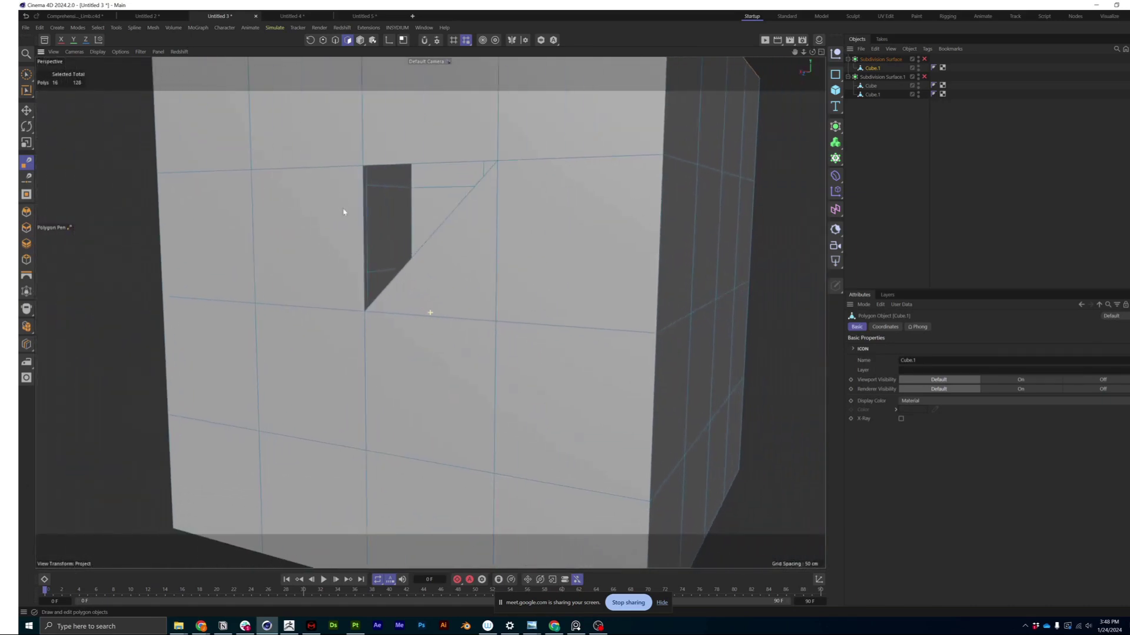
left_click(442, 263, "ctrl")
left_click_drag(441, 264, 367, 258, "alt")
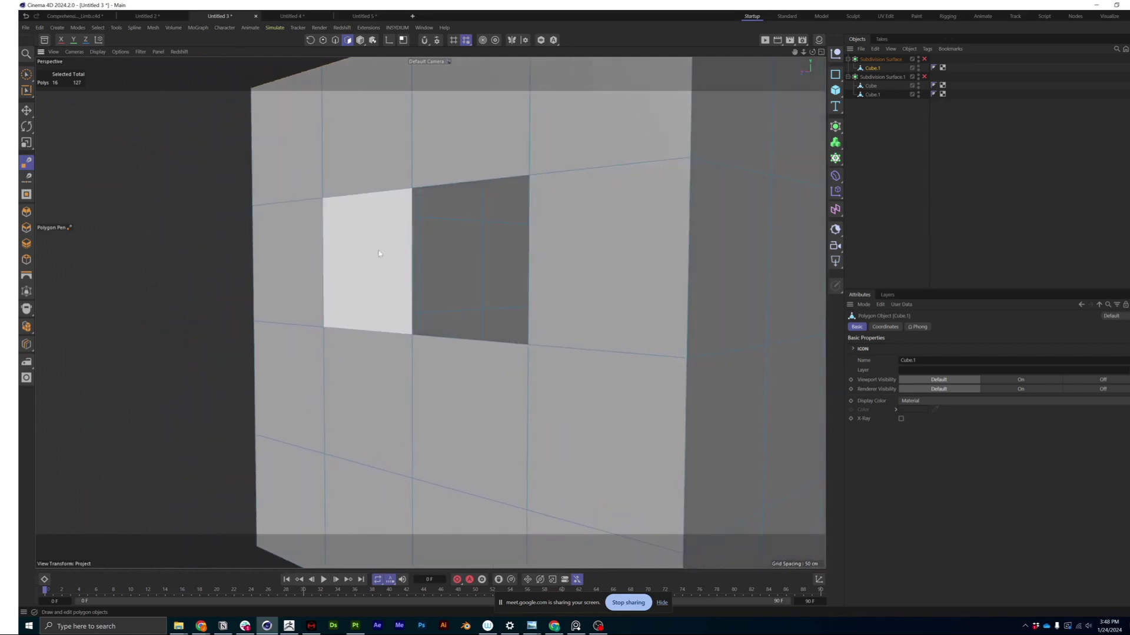
Step: Fill the square opening in the first cube's side face using Close Polygon Hole with the Grid polygon type
left_click(27, 195)
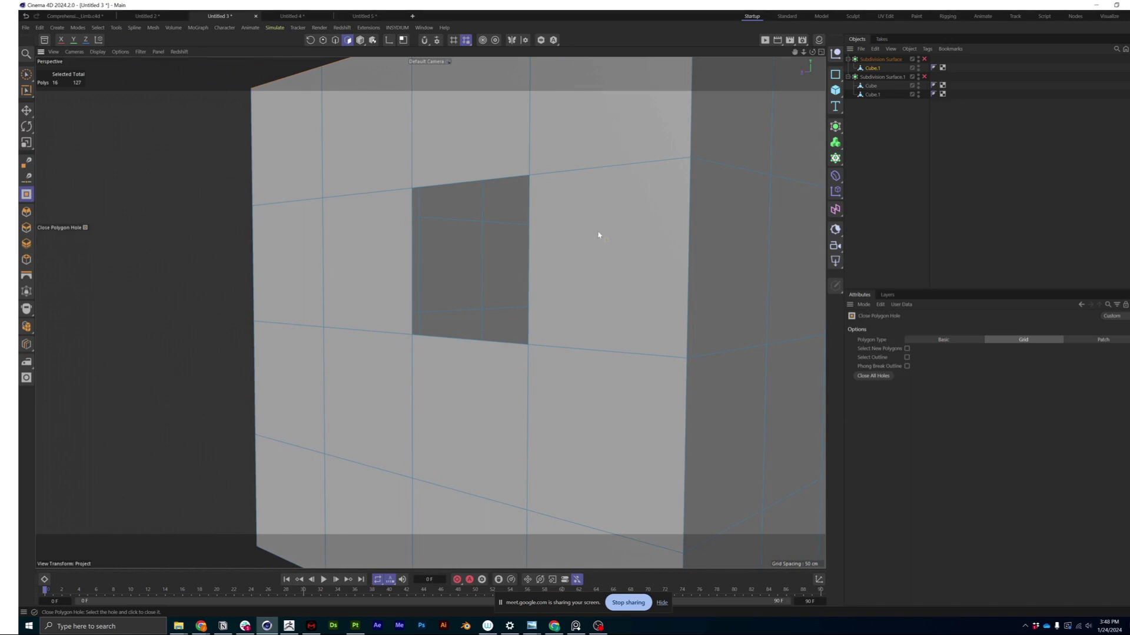
left_click_drag(522, 282, 592, 296, "alt")
left_click(569, 278)
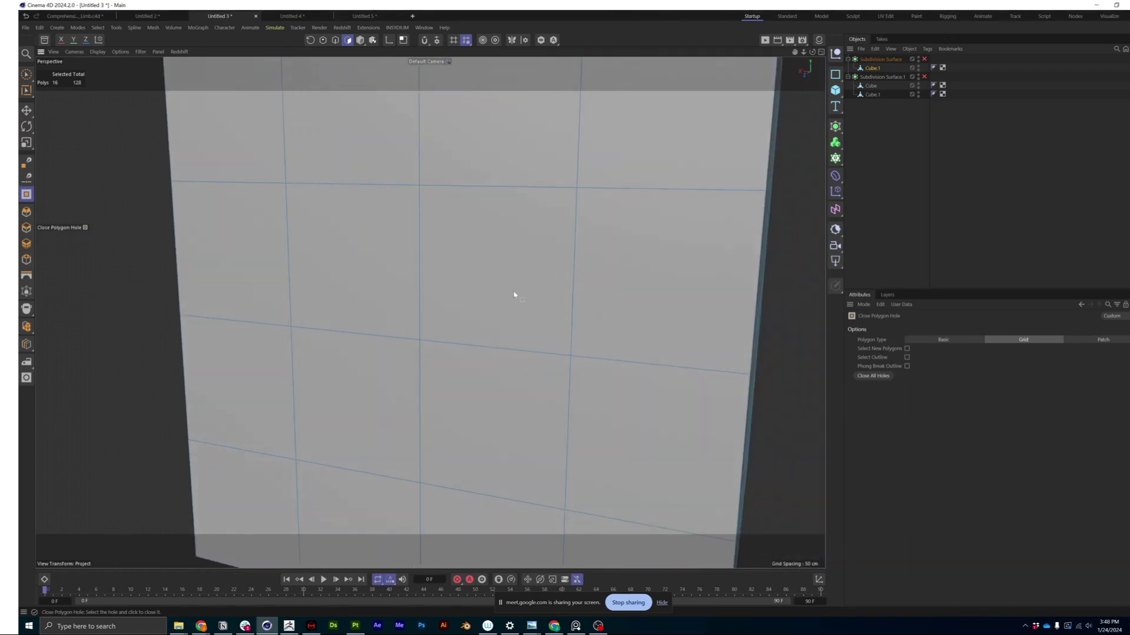
Step: Clear the first cube's polygon selection and turn on the display of N-gon Lines in the viewport filter
mouse_move(514, 294)
left_mouse_down("alt")
mouse_move(504, 310)
mouse_move(524, 313)
left_mouse_up("alt")
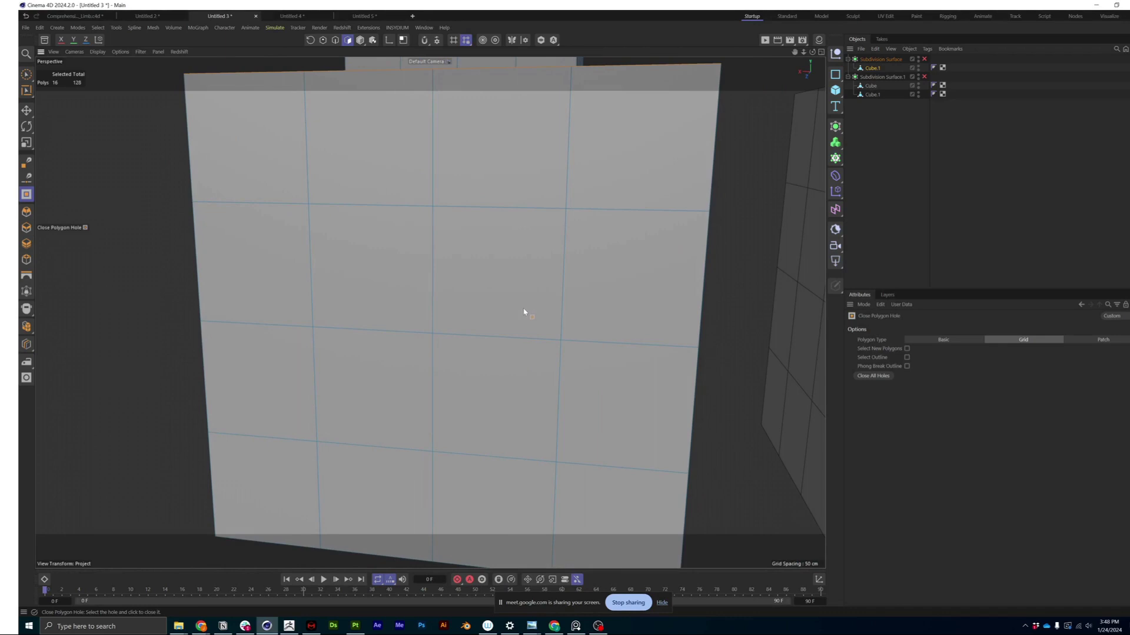
mouse_move(534, 258)
left_mouse_down("alt")
mouse_move(514, 293)
mouse_move(518, 270)
left_mouse_up("alt")
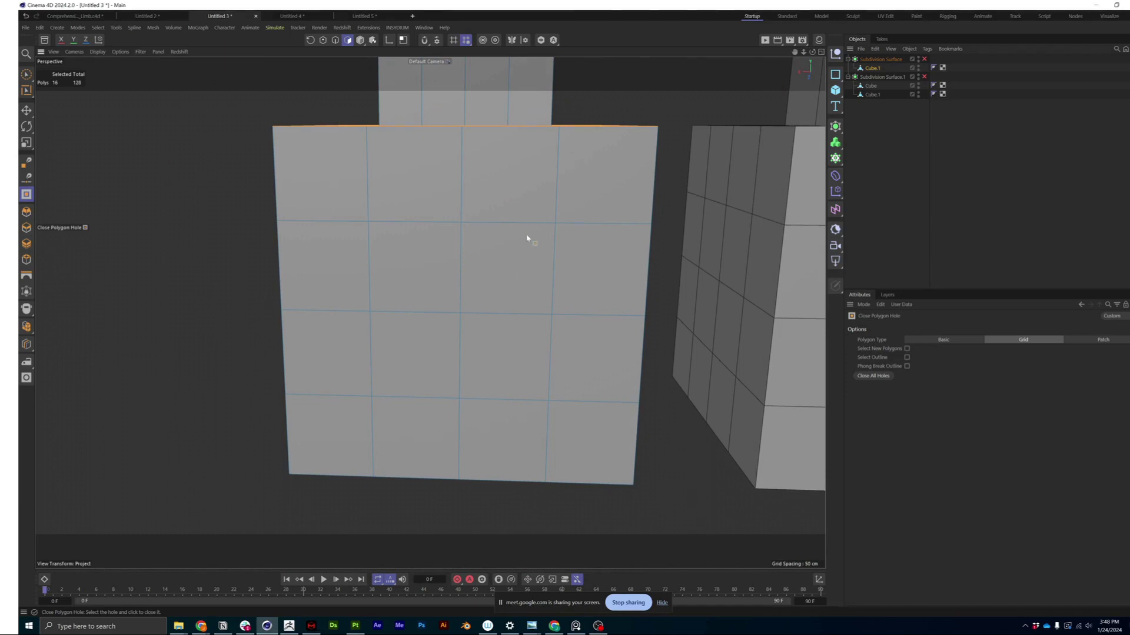
left_click_drag(528, 238, 341, 285, "alt")
scroll(423, 282, "down", 3)
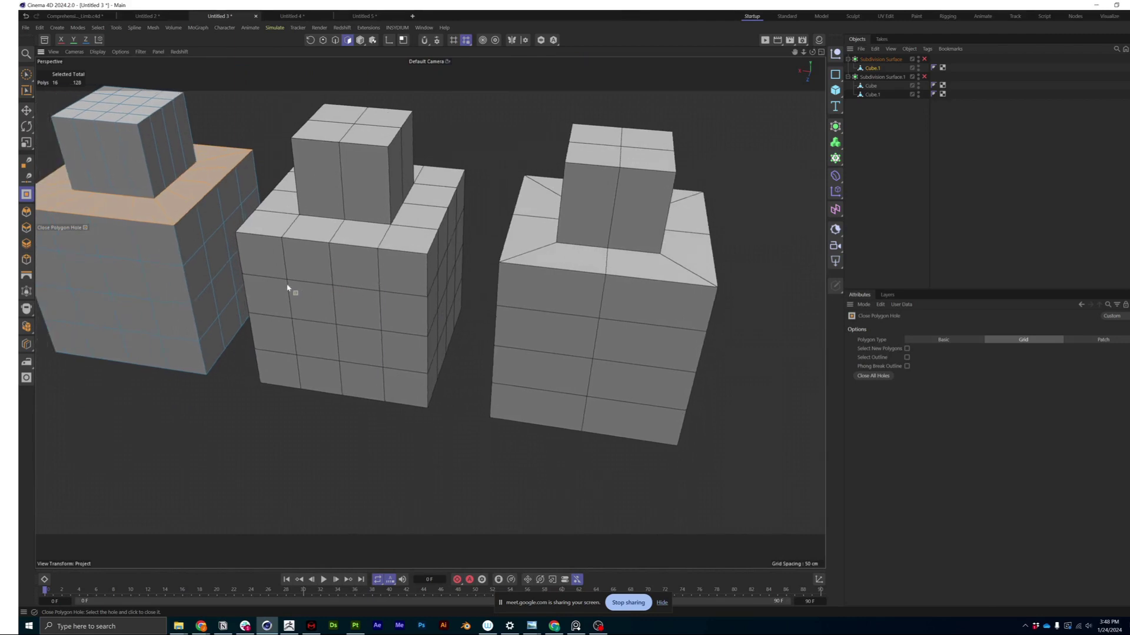
left_click_drag(291, 285, 409, 232, "alt")
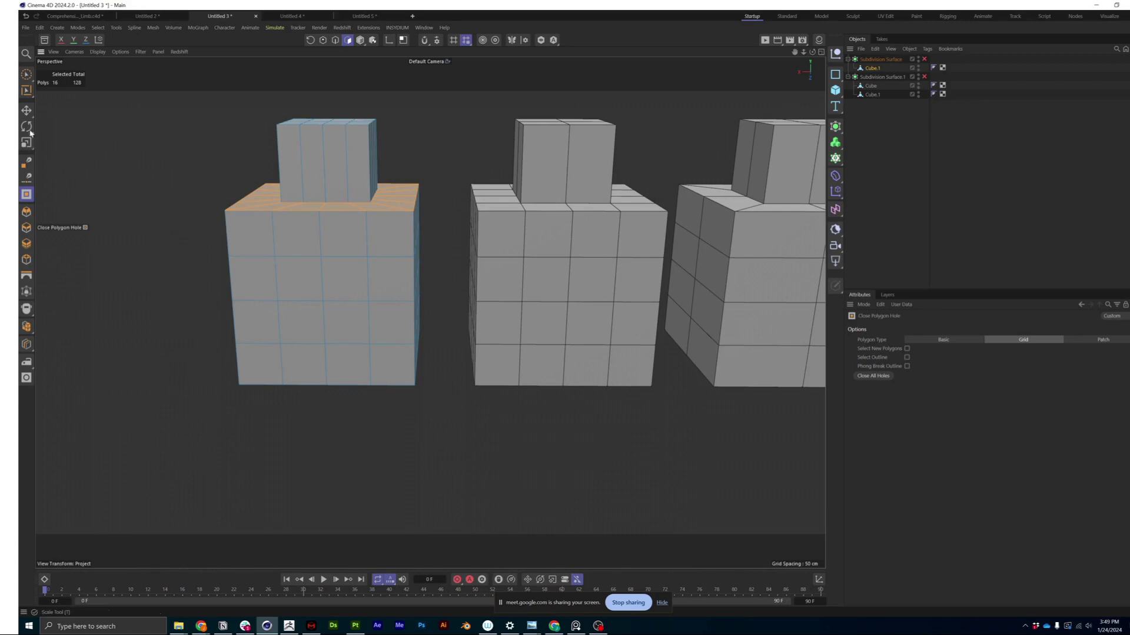
left_click(26, 110)
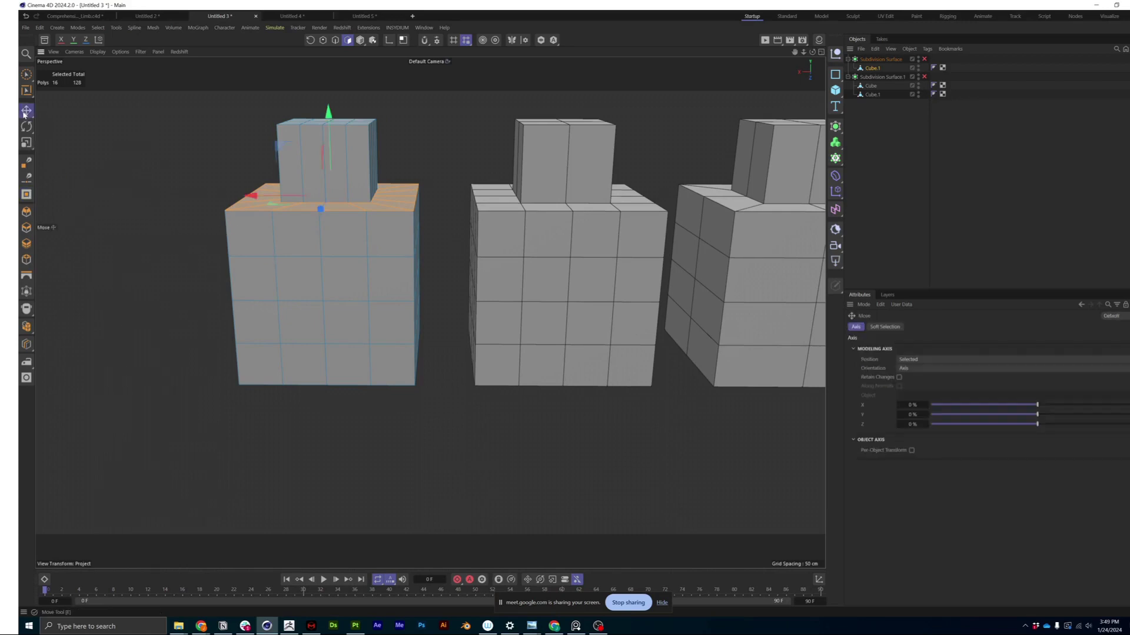
left_click(109, 62)
left_click(120, 52)
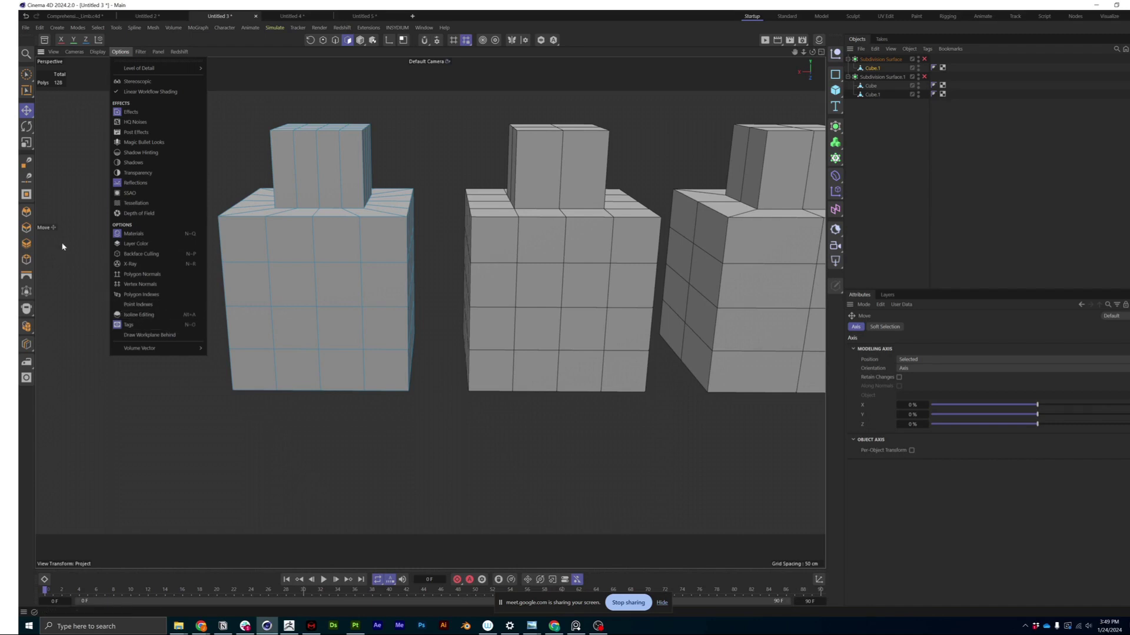
left_click(98, 52)
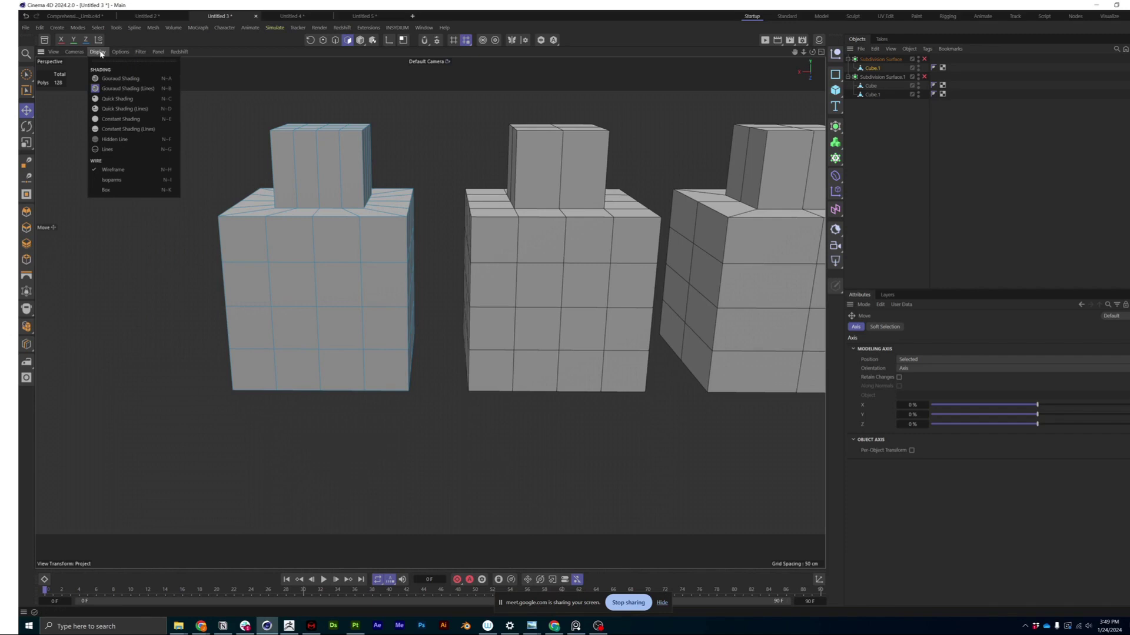
left_click(120, 52)
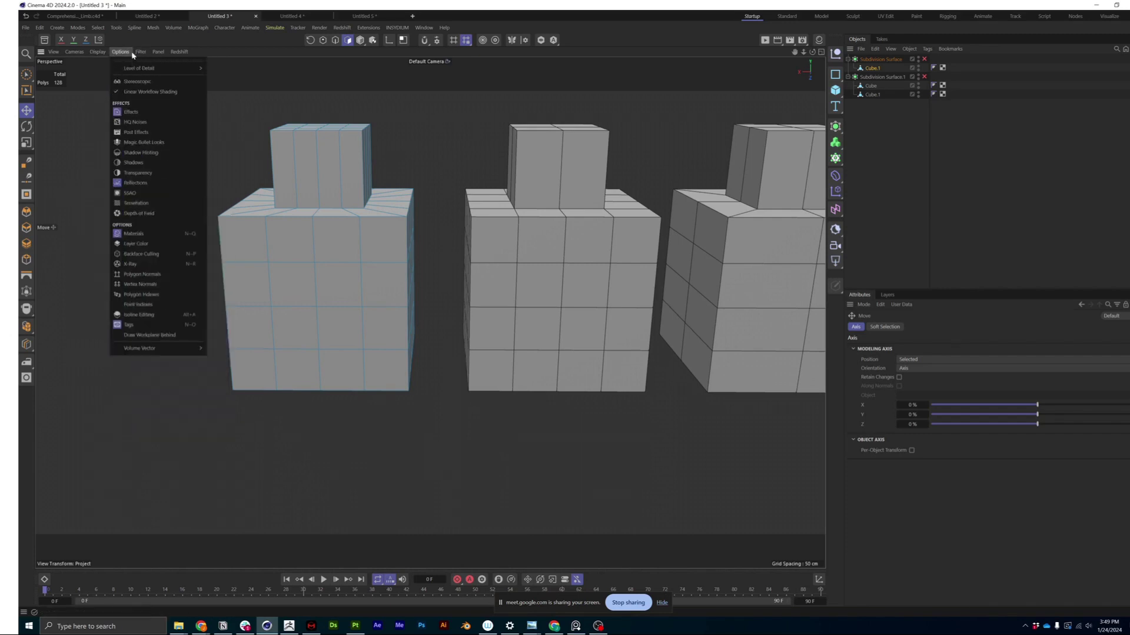
left_click(140, 51)
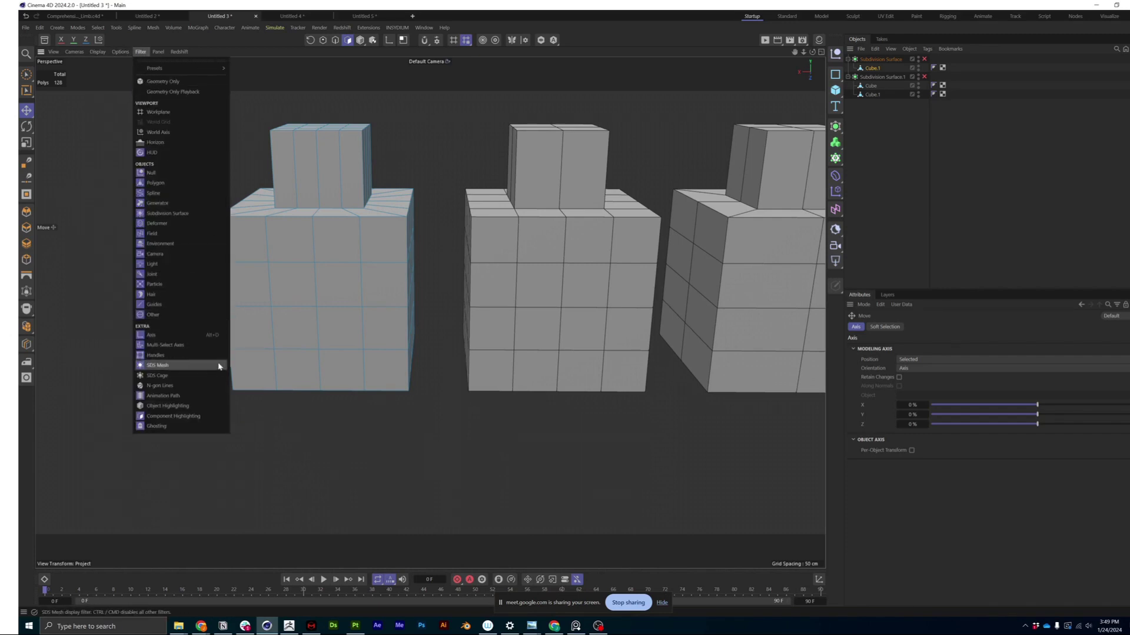
left_click(197, 389)
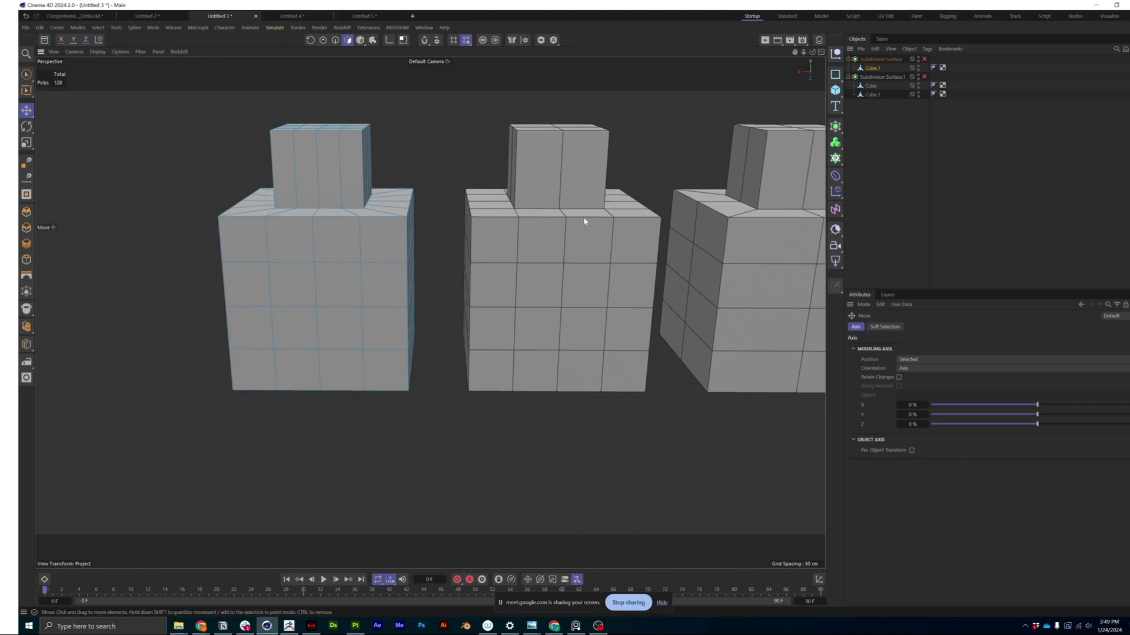
Step: Add a point with the Polygon Pen on the first cube's upper front edge, within the second column of quads
middle_click_drag(593, 303, 453, 244, "alt")
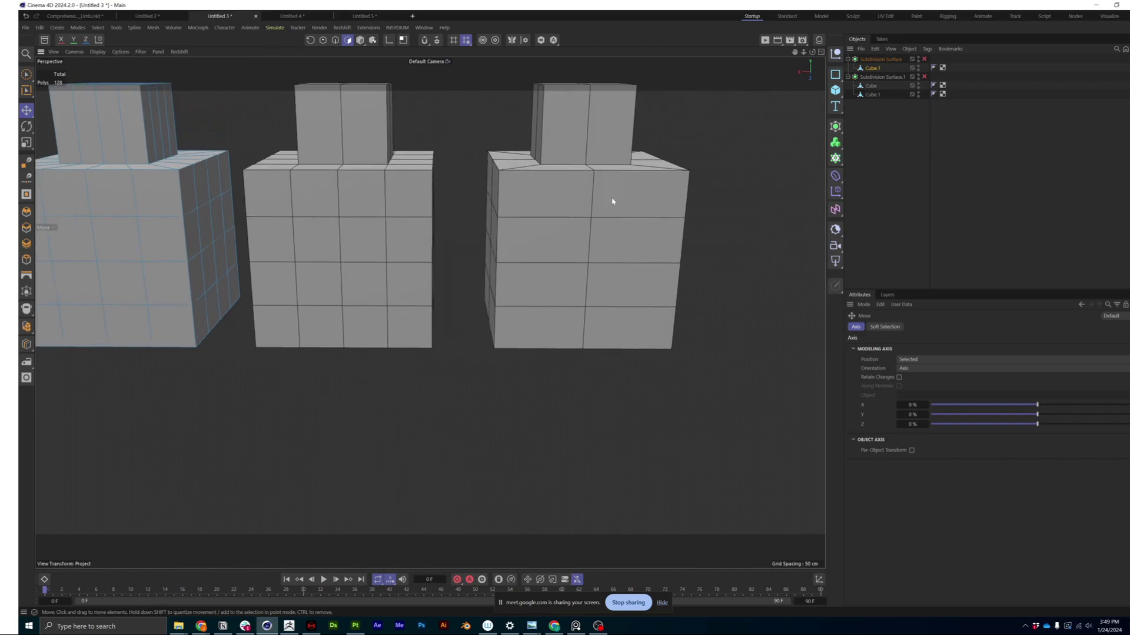
key("o")
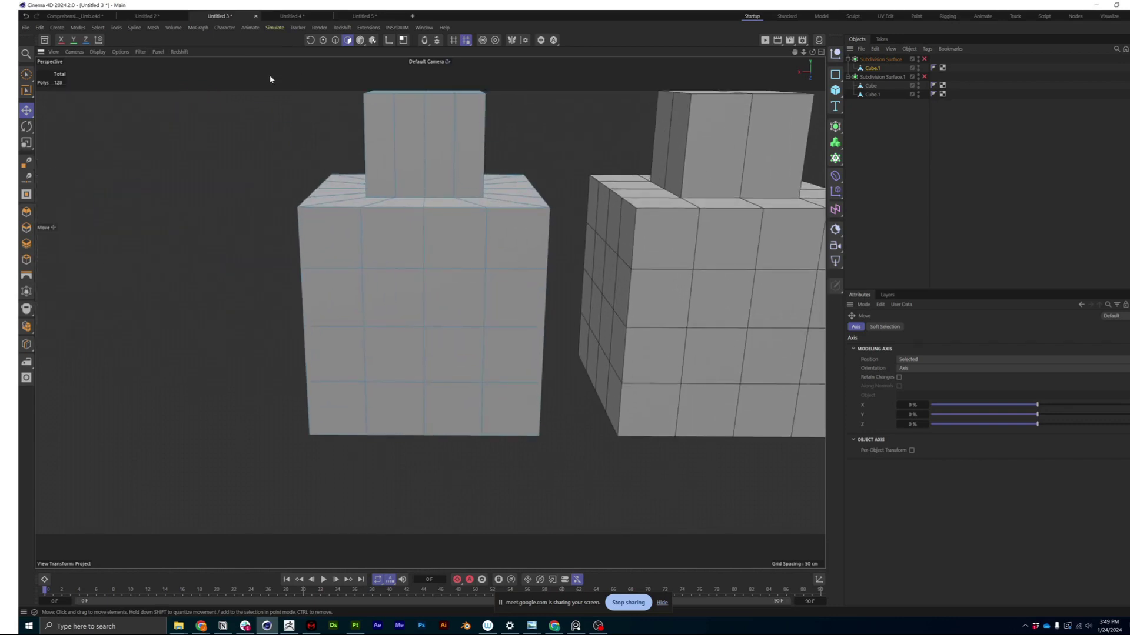
key("m")
key("e")
scroll(400, 235, "up", 3)
left_click(398, 194)
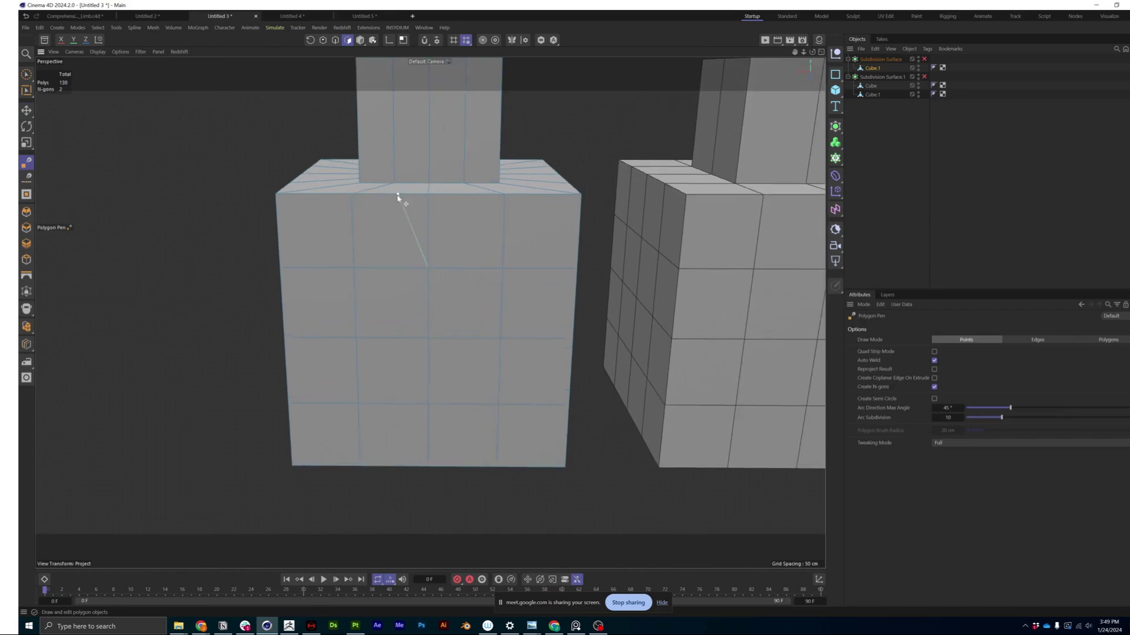
key("Escape")
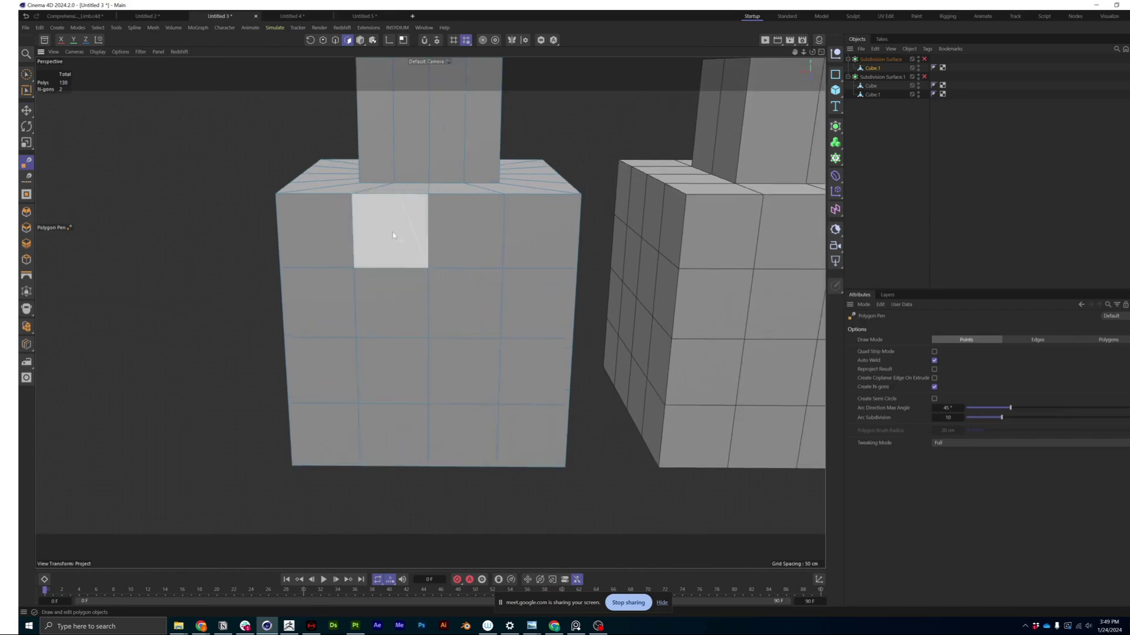
Step: Examine the N-gon line running down from the added edge point and check the N-gon Lines filter option
left_click_drag(391, 230, 388, 214, "alt")
key("ctrl+shift+z")
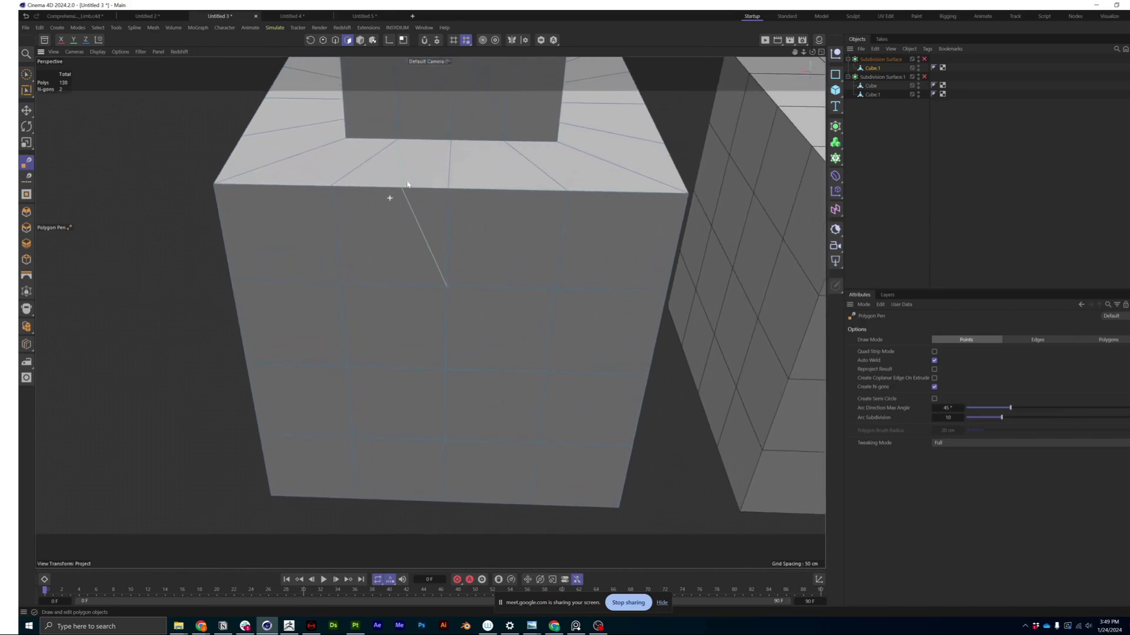
left_click(158, 52)
mouse_move(140, 52)
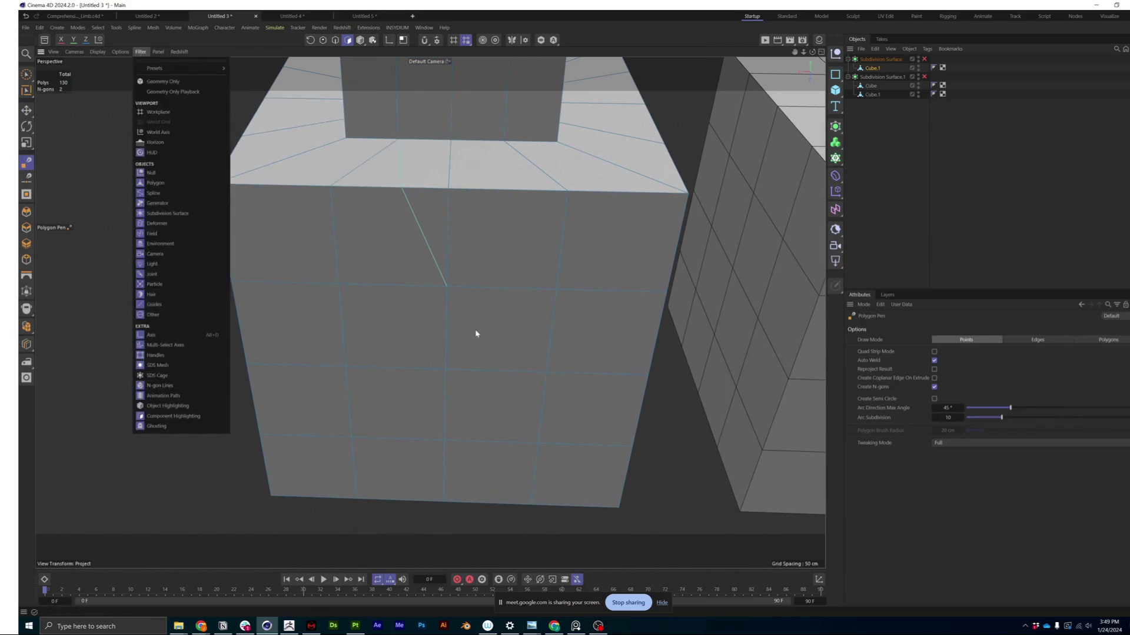
left_click(230, 496)
left_click_drag(396, 204, 420, 225, "alt")
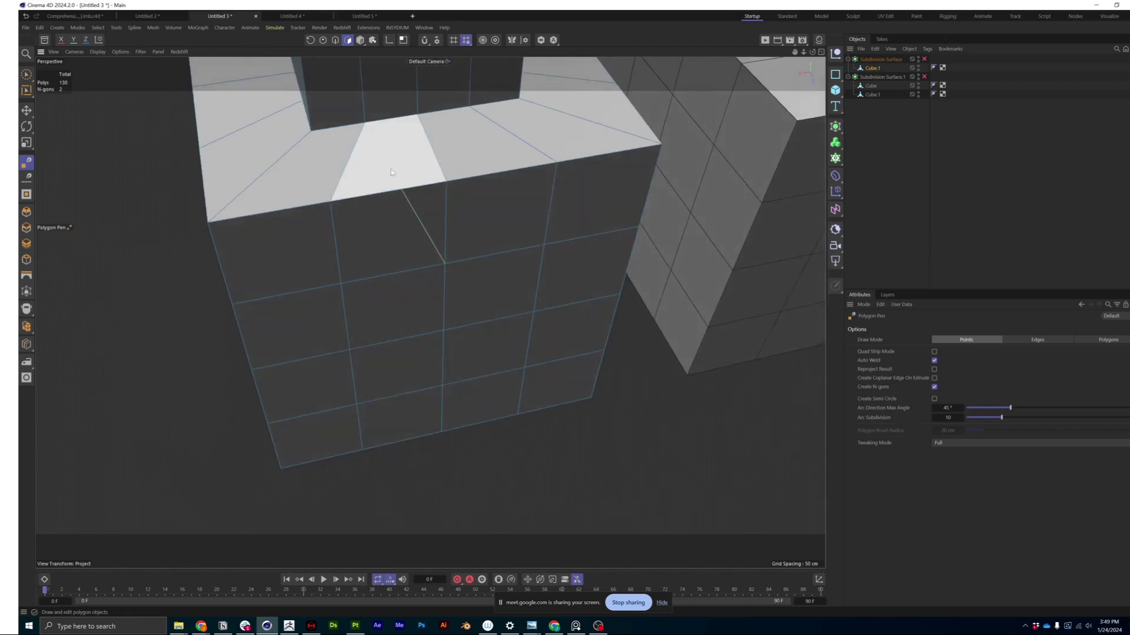
left_click_drag(394, 185, 406, 205, "alt")
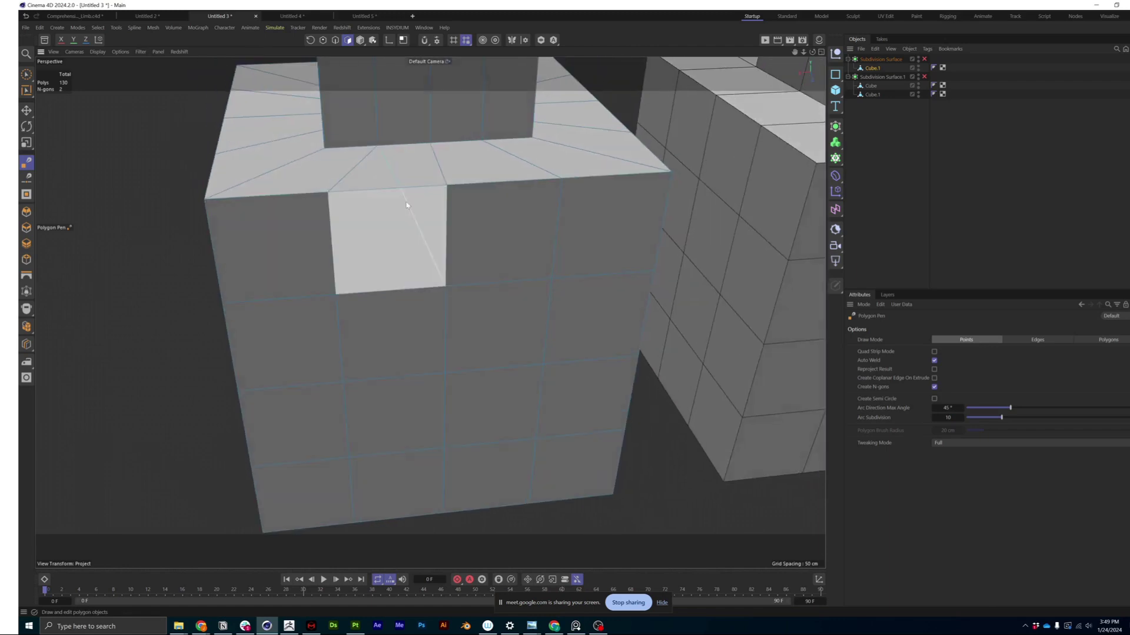
Step: Try to cut a real edge with the Polygon Pen between the added edge point and the grid vertex below it
left_click(446, 288)
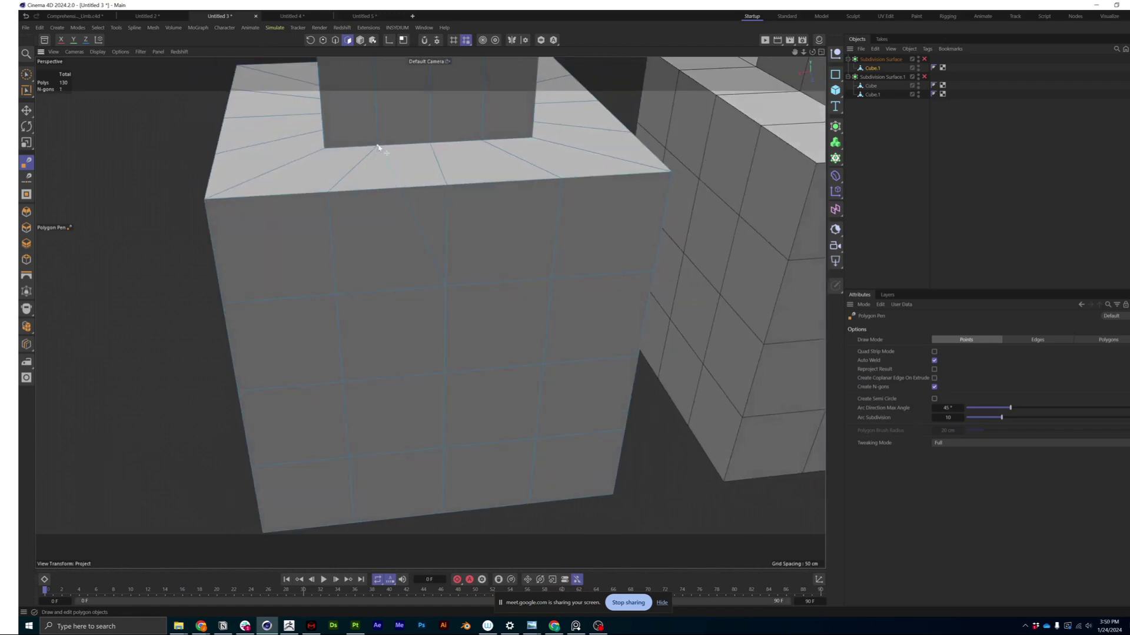
left_click(399, 186)
left_click_drag(408, 194, 386, 205, "alt")
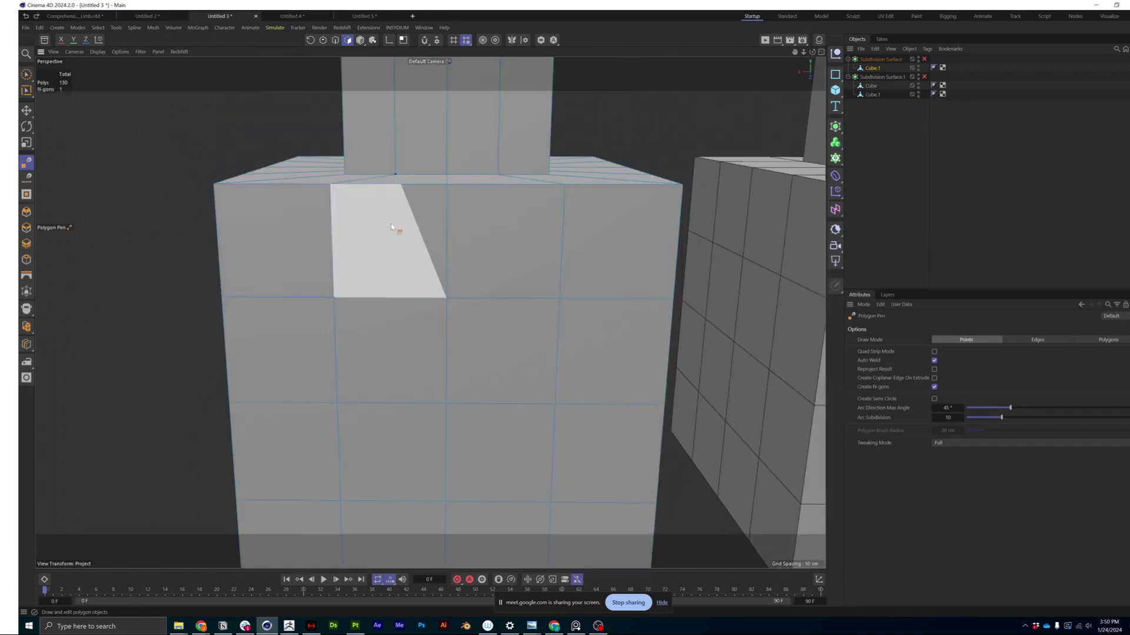
left_click(446, 296)
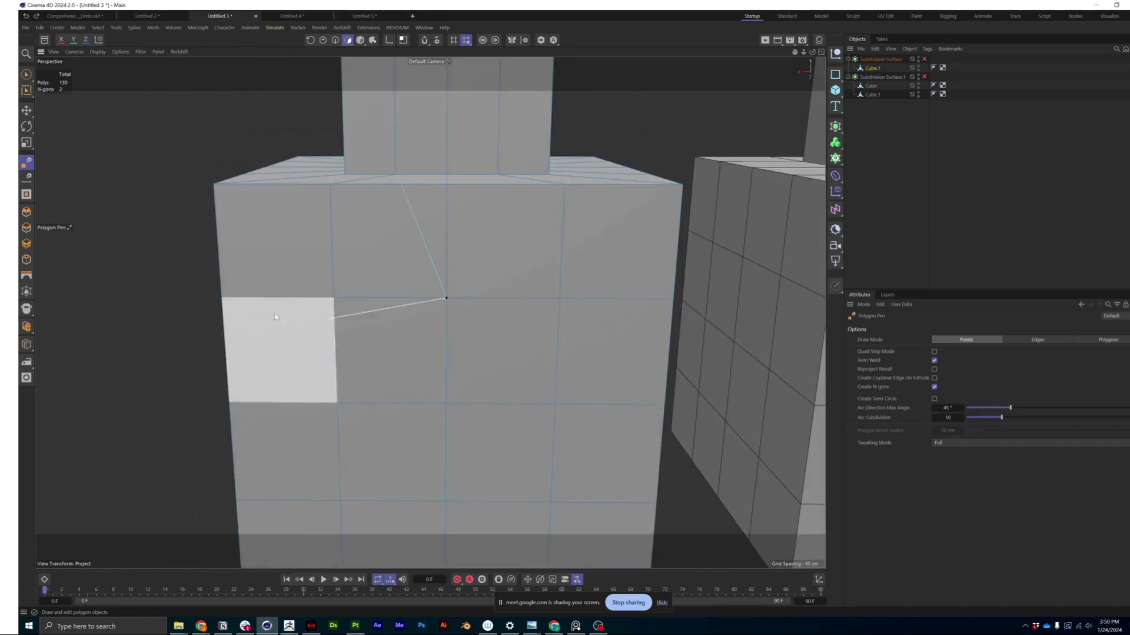
key("Escape")
Step: Raise the added edge point above the first cube's upper edge in point mode and examine how the adjoining n-gons bend
key("e")
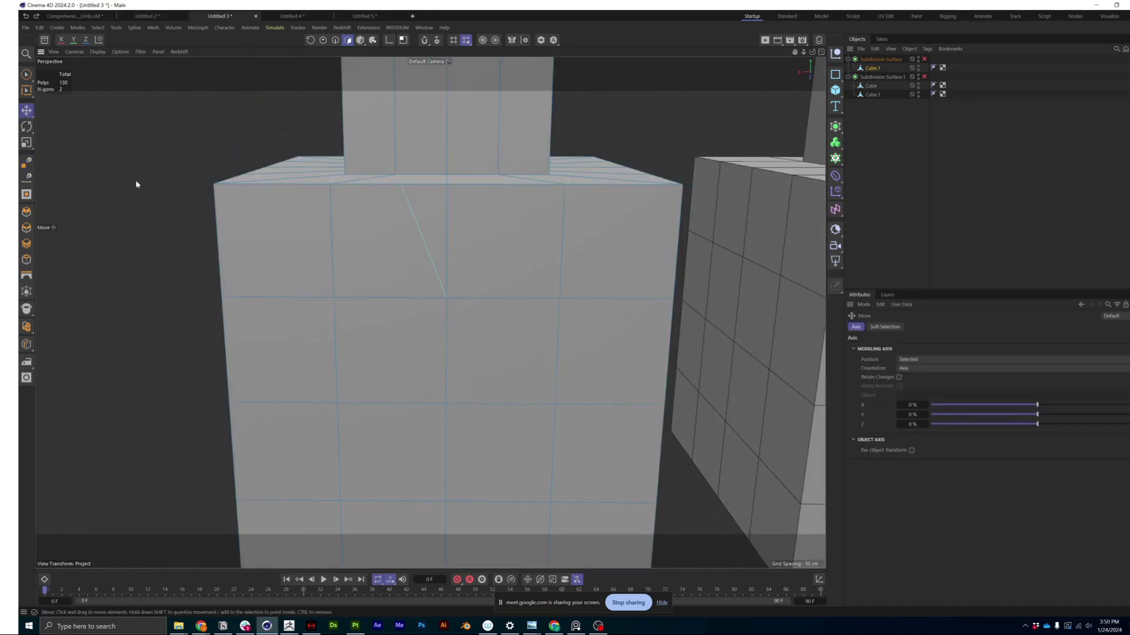
left_click(360, 253)
scroll(377, 241, "up", 3)
left_click(322, 40)
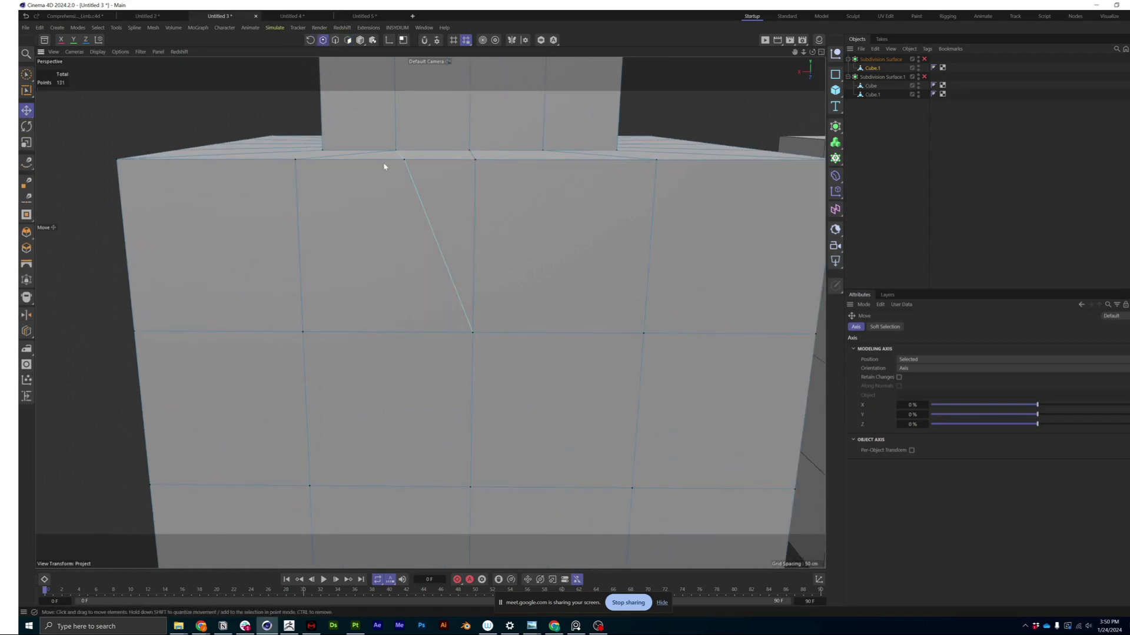
scroll(400, 168, "up", 3)
left_click(410, 156)
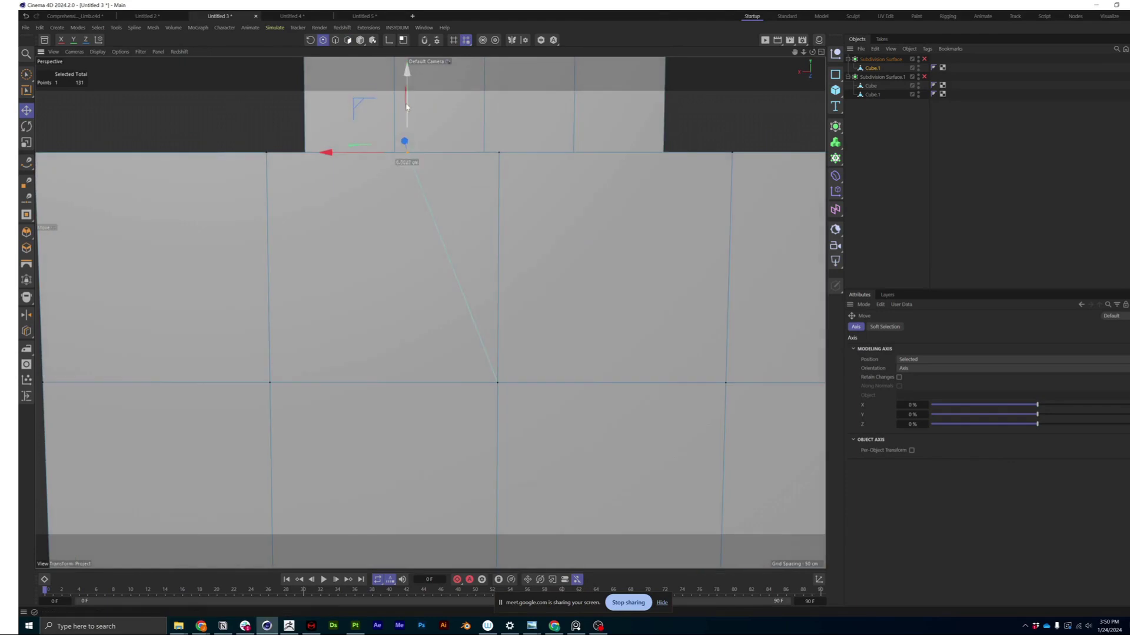
left_click_drag(410, 157, 410, 101)
scroll(420, 236, "down", 2)
left_click_drag(427, 252, 426, 229, "alt")
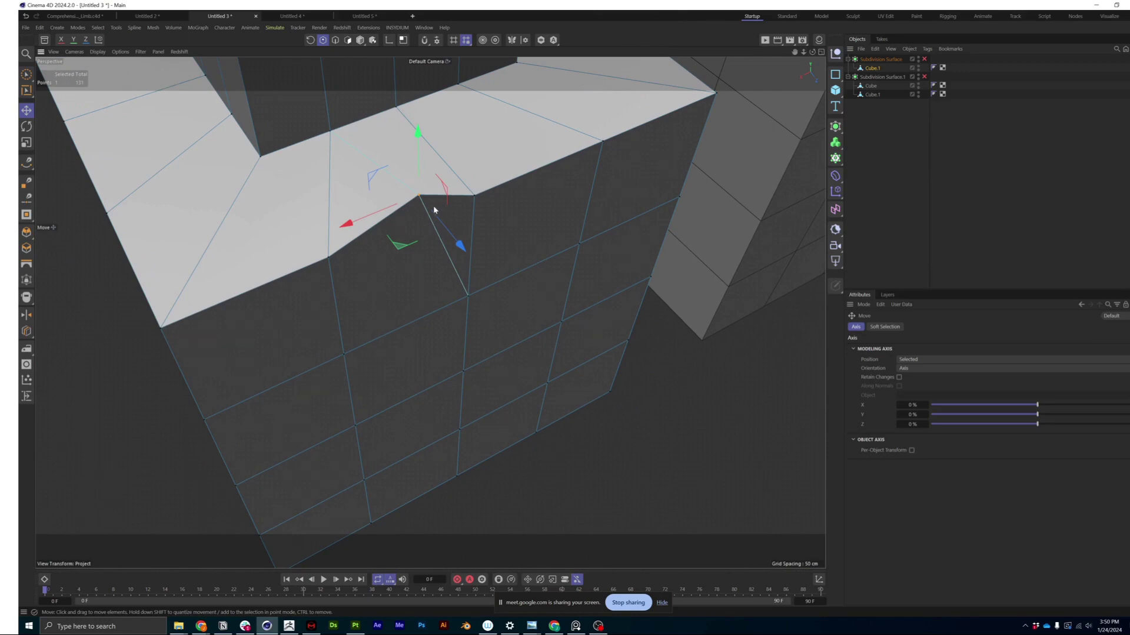
left_click_drag(433, 210, 410, 238, "alt")
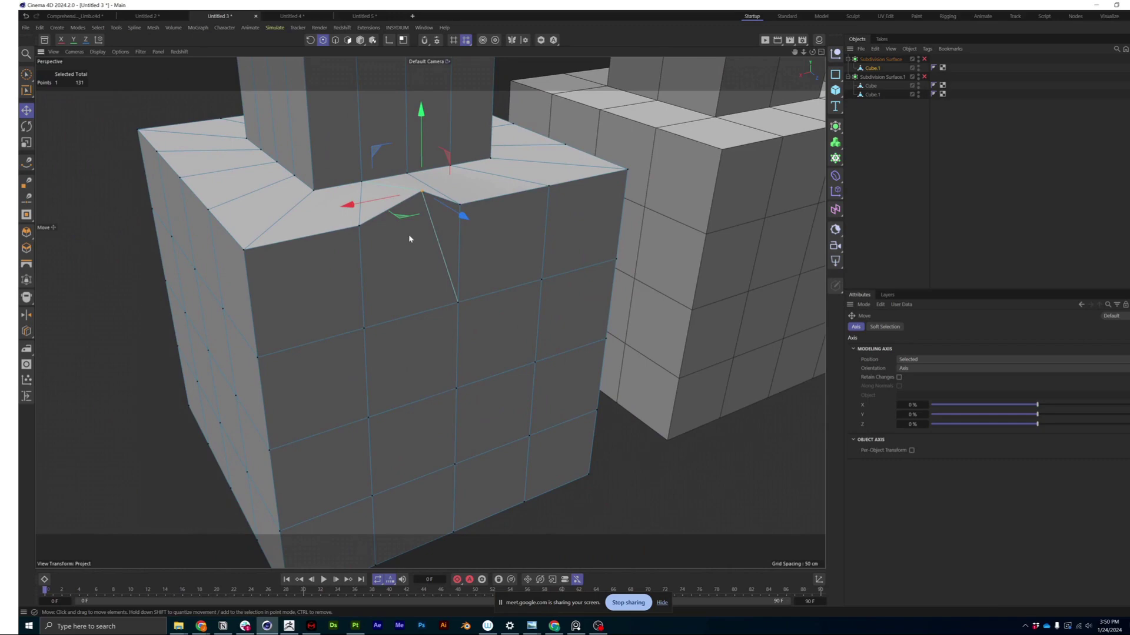
left_click_drag(422, 228, 469, 173, "alt")
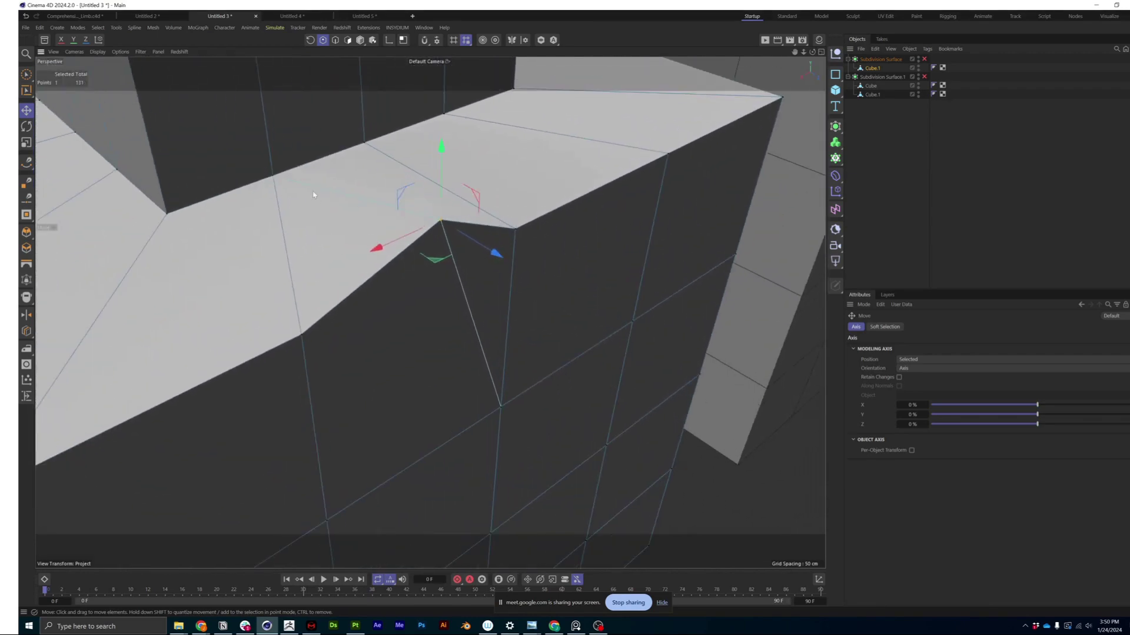
Step: Examine from several angles how the two n-gons beside the raised edge point bend, and check the N-gon Lines display filter
left_click_drag(411, 219, 417, 220, "alt")
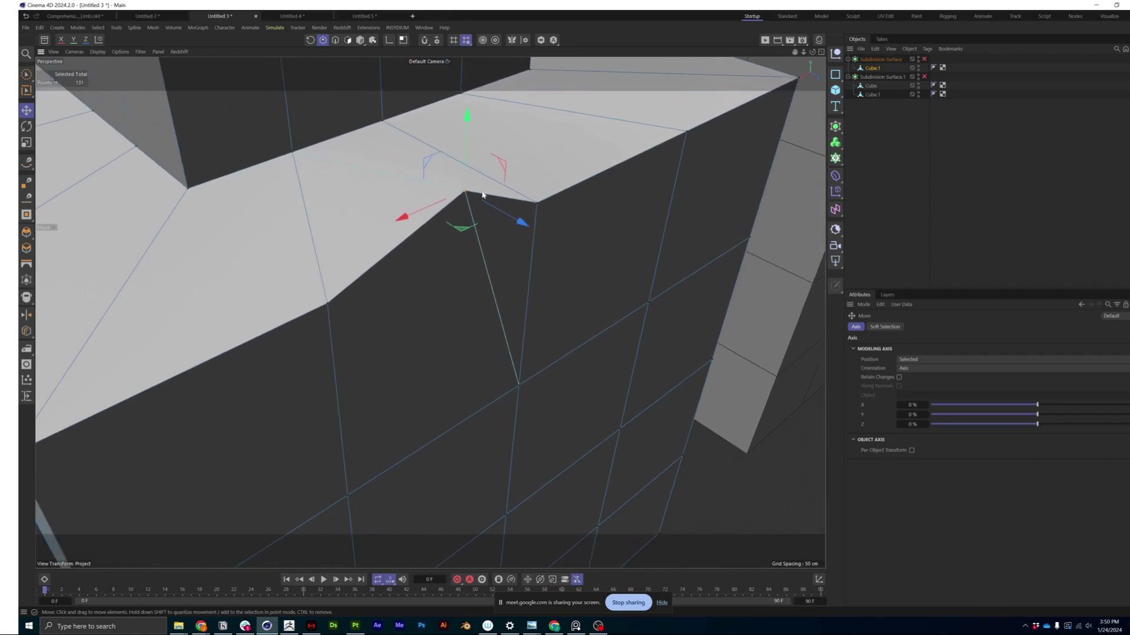
left_click_drag(419, 212, 447, 171, "alt")
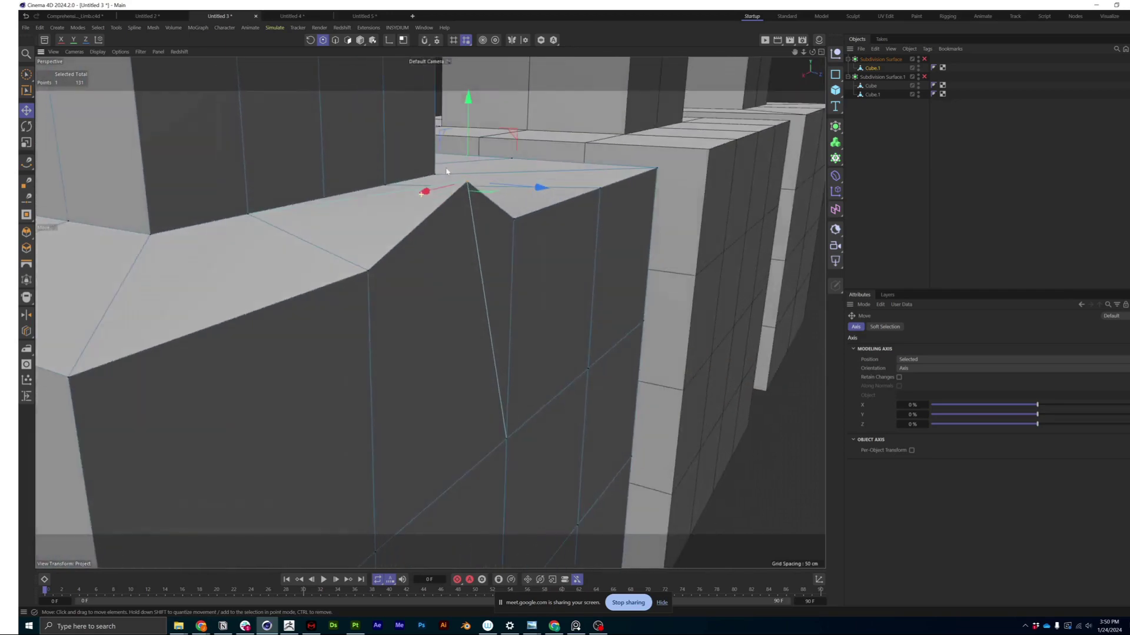
left_click_drag(457, 227, 422, 201, "alt")
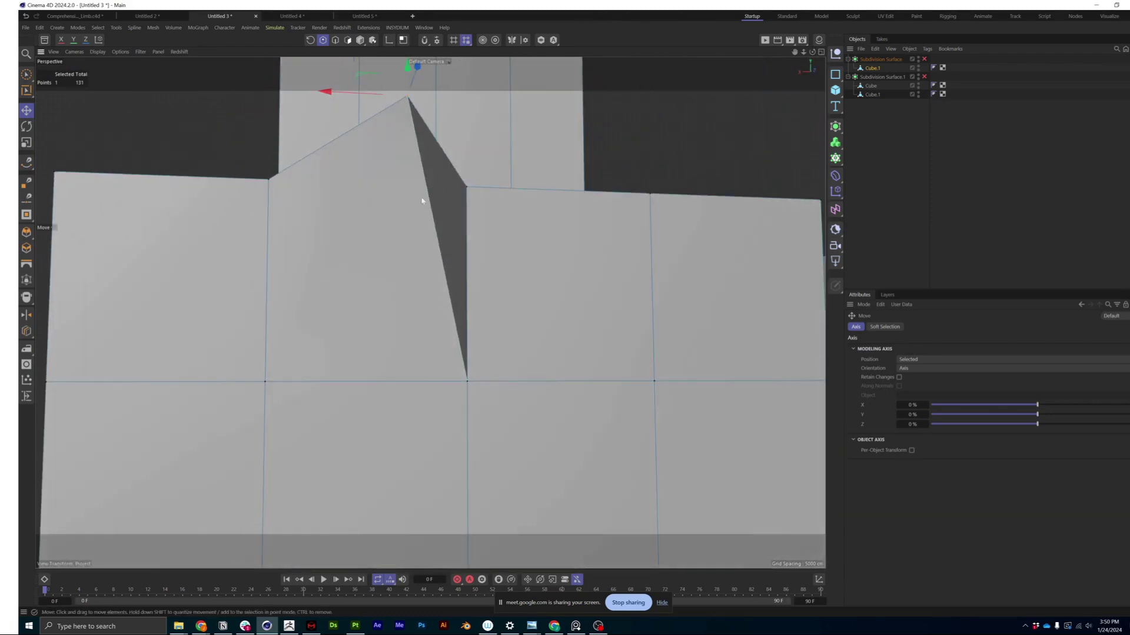
left_click(141, 51)
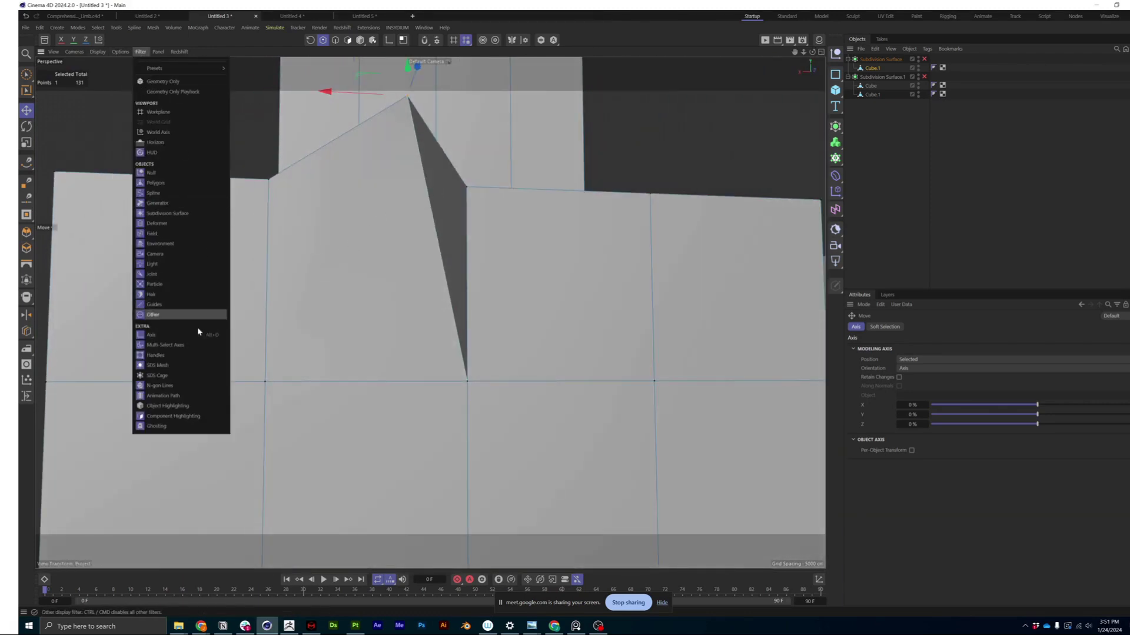
left_click(187, 379)
left_click_drag(353, 282, 356, 162, "alt")
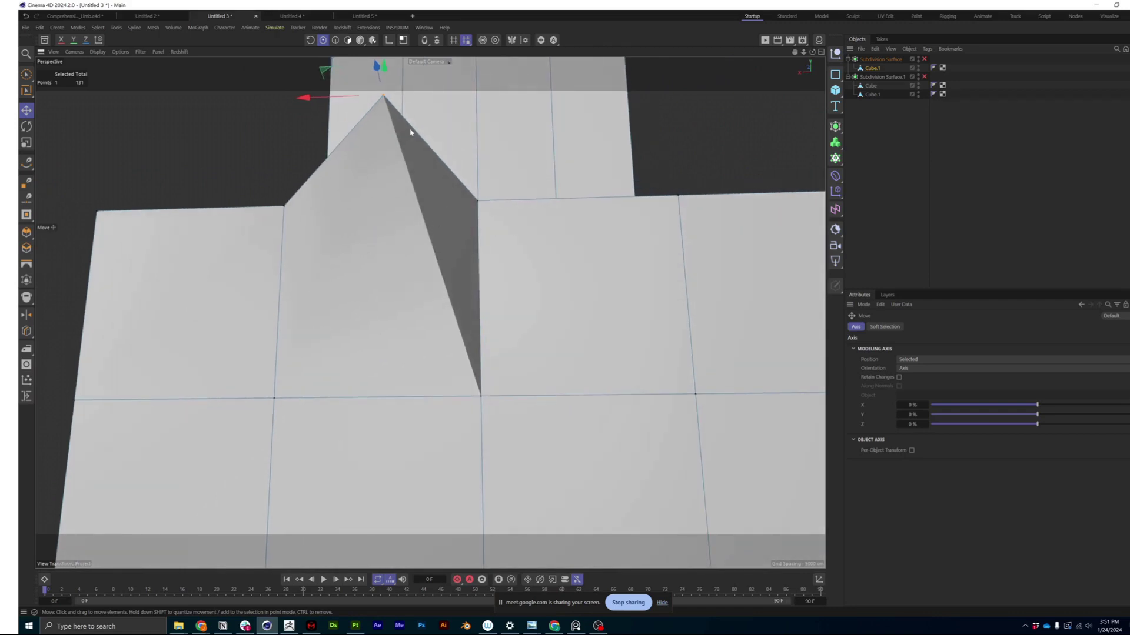
left_click_drag(389, 158, 382, 123, "alt")
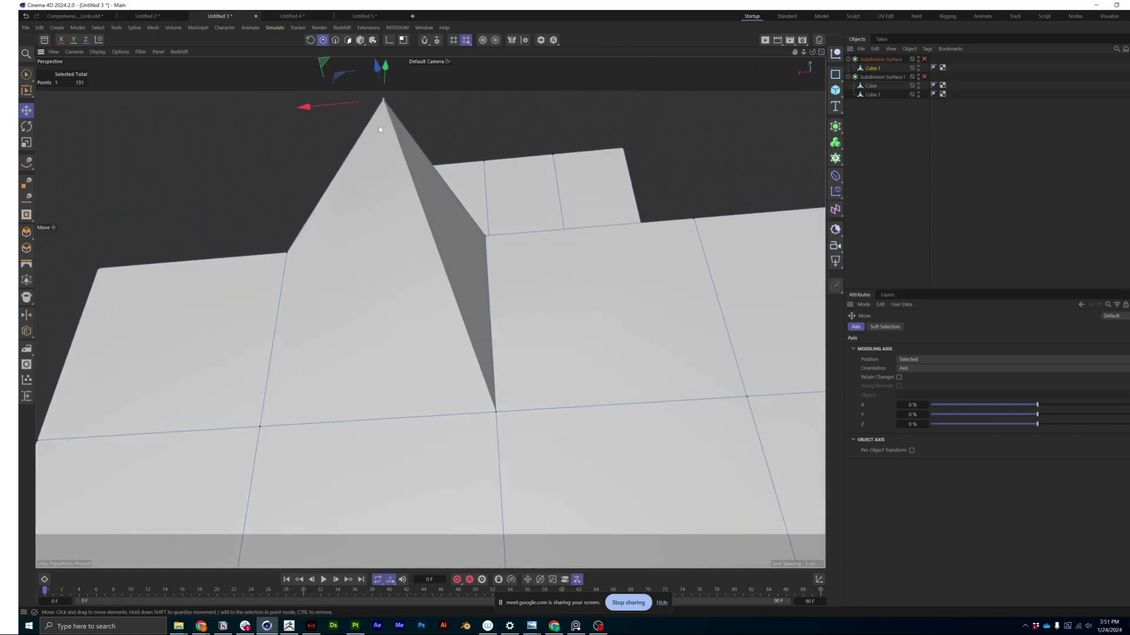
mouse_move(438, 254)
left_mouse_down("alt")
mouse_move(411, 267)
mouse_move(452, 239)
left_mouse_up("alt")
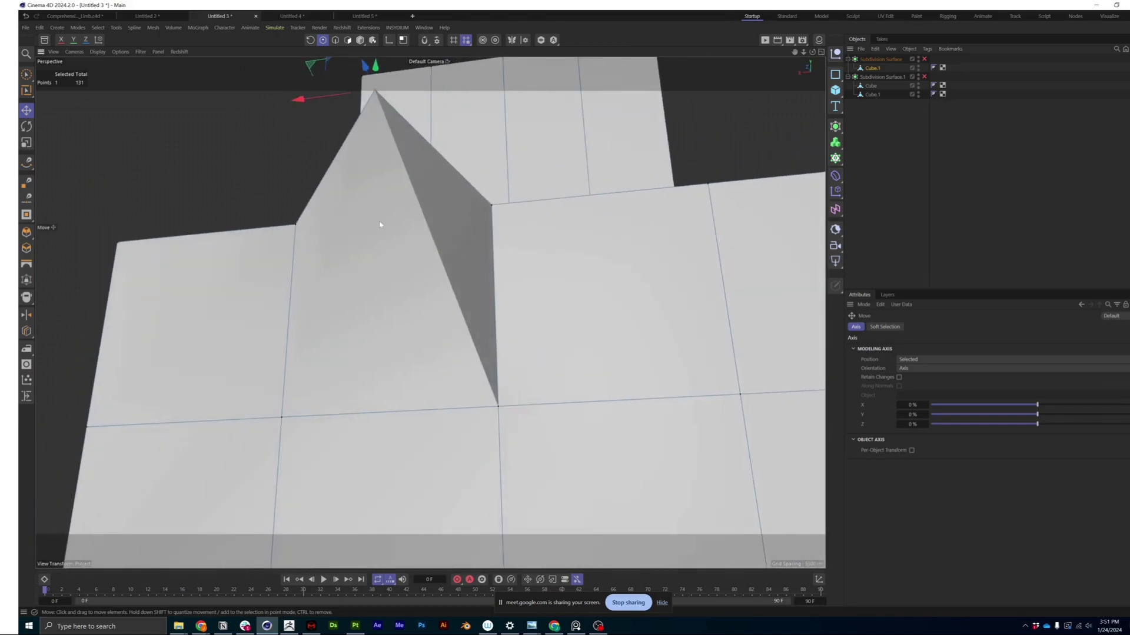
left_click_drag(379, 225, 382, 153, "alt")
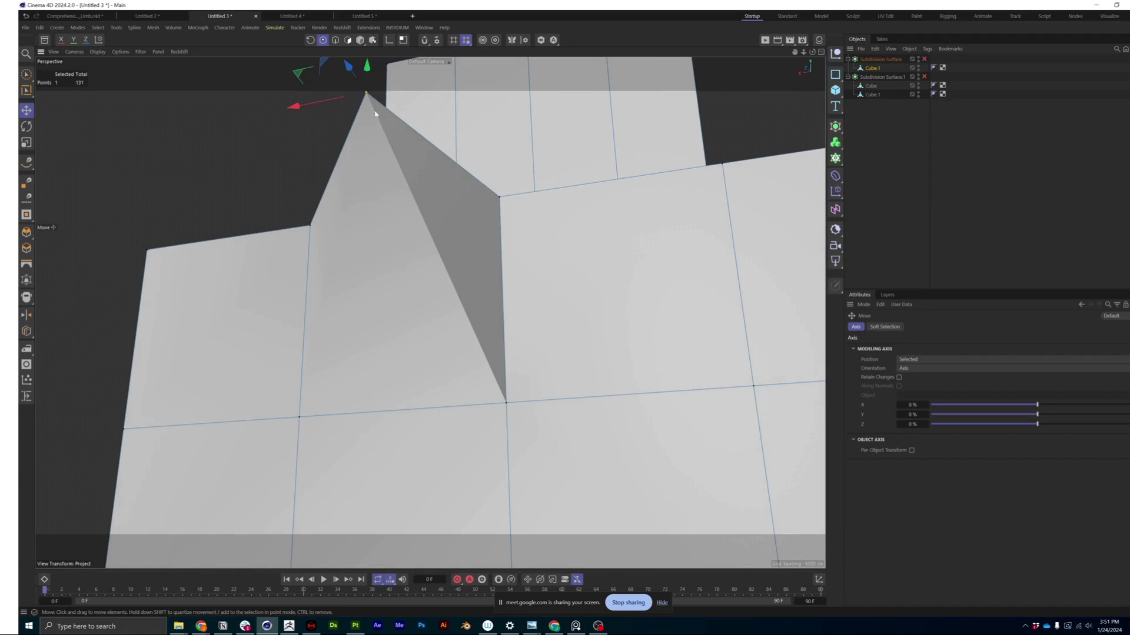
Step: Cut an edge with the Polygon Pen from the raised point to its front n-gon's lower-left vertex, inspect the shading, and undo the cut
left_click(26, 182)
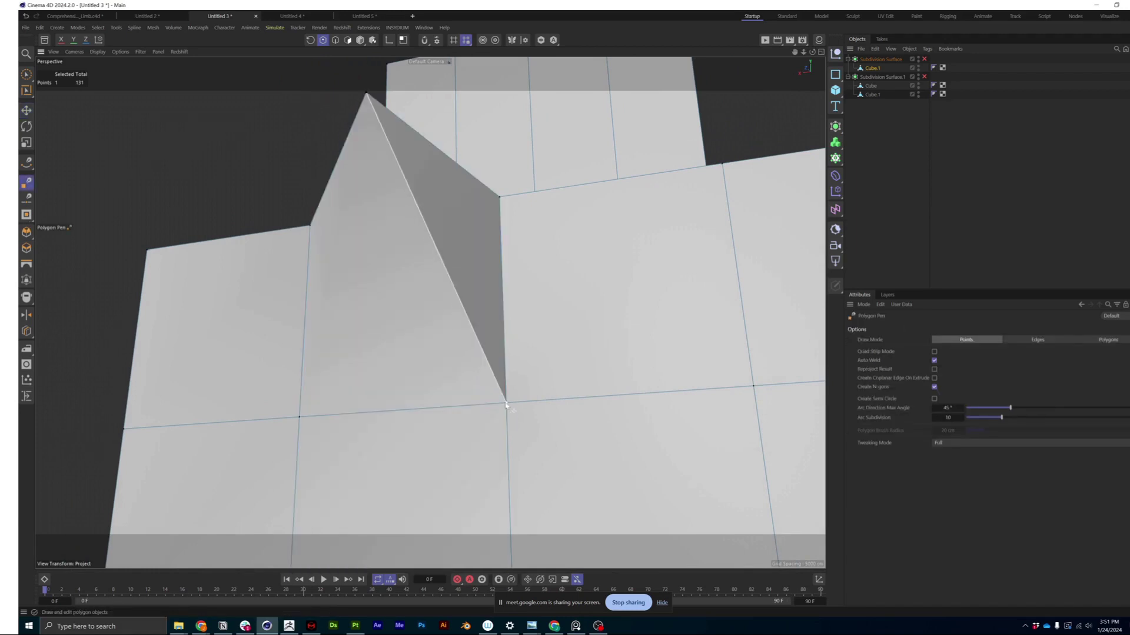
left_click_drag(400, 488, 438, 322, "alt")
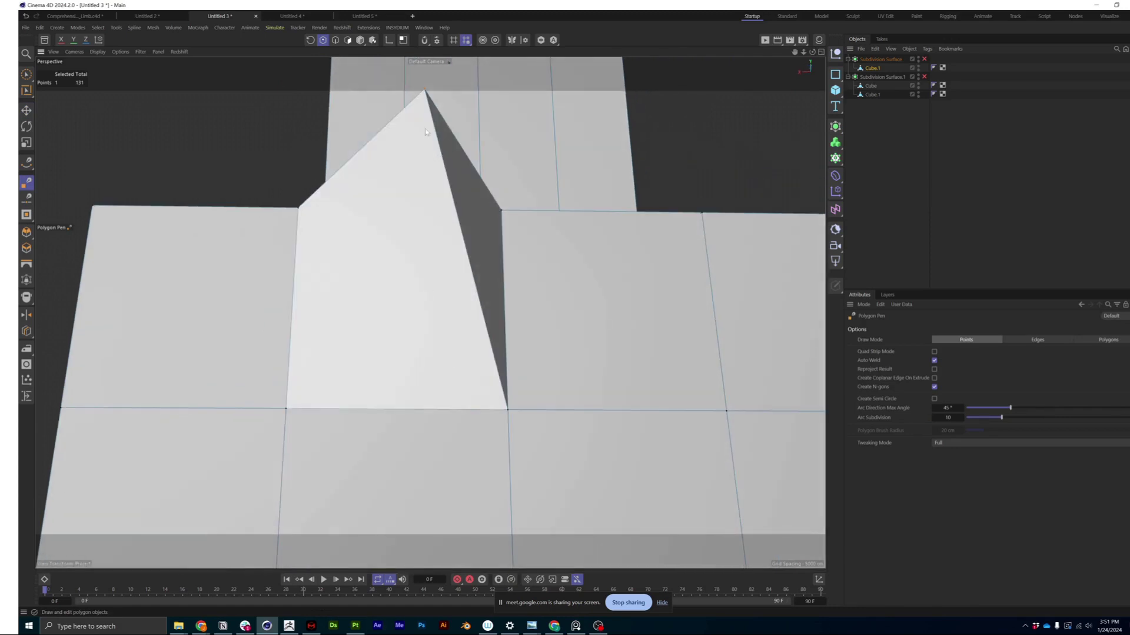
left_click_drag(426, 132, 377, 283, "alt")
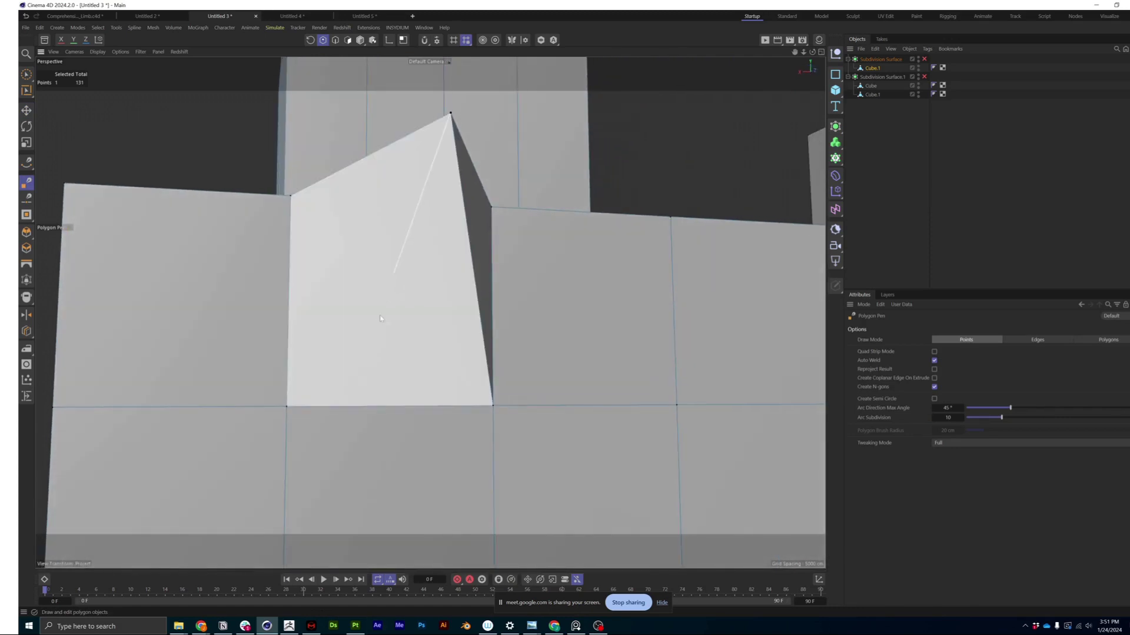
left_click(286, 405)
left_click_drag(361, 335, 346, 304, "alt")
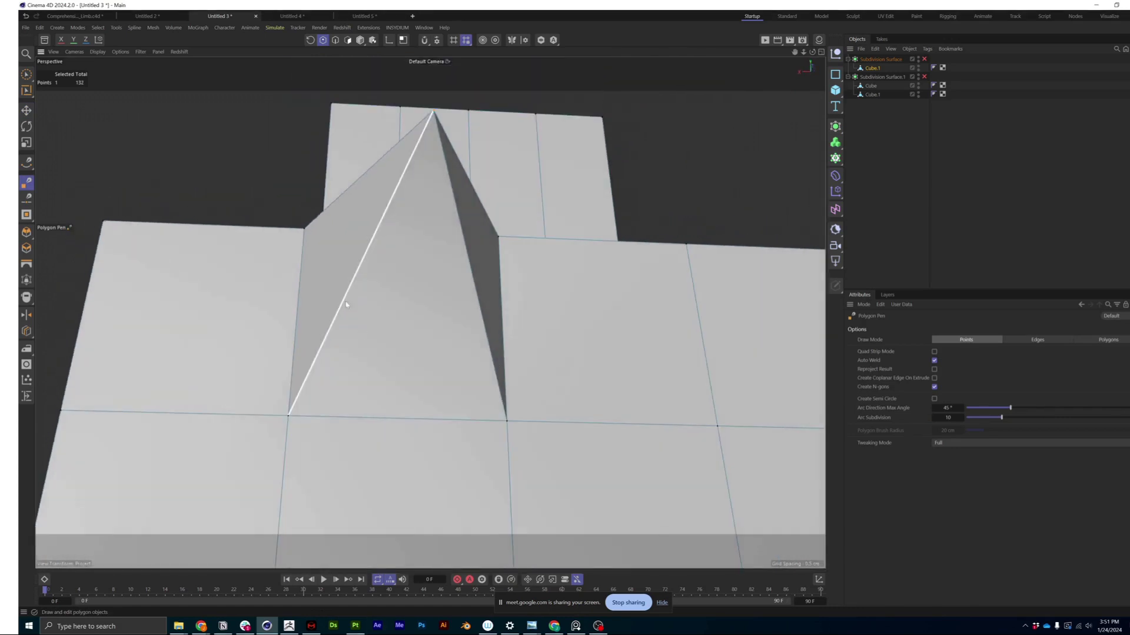
mouse_move(400, 470)
left_mouse_down("alt")
mouse_move(473, 361)
mouse_move(456, 375)
mouse_move(346, 396)
mouse_move(500, 297)
mouse_move(464, 277)
mouse_move(426, 361)
mouse_move(424, 279)
mouse_move(426, 310)
mouse_move(354, 201)
mouse_move(413, 203)
mouse_move(392, 199)
left_mouse_up("alt")
scroll(426, 310, "down", 3)
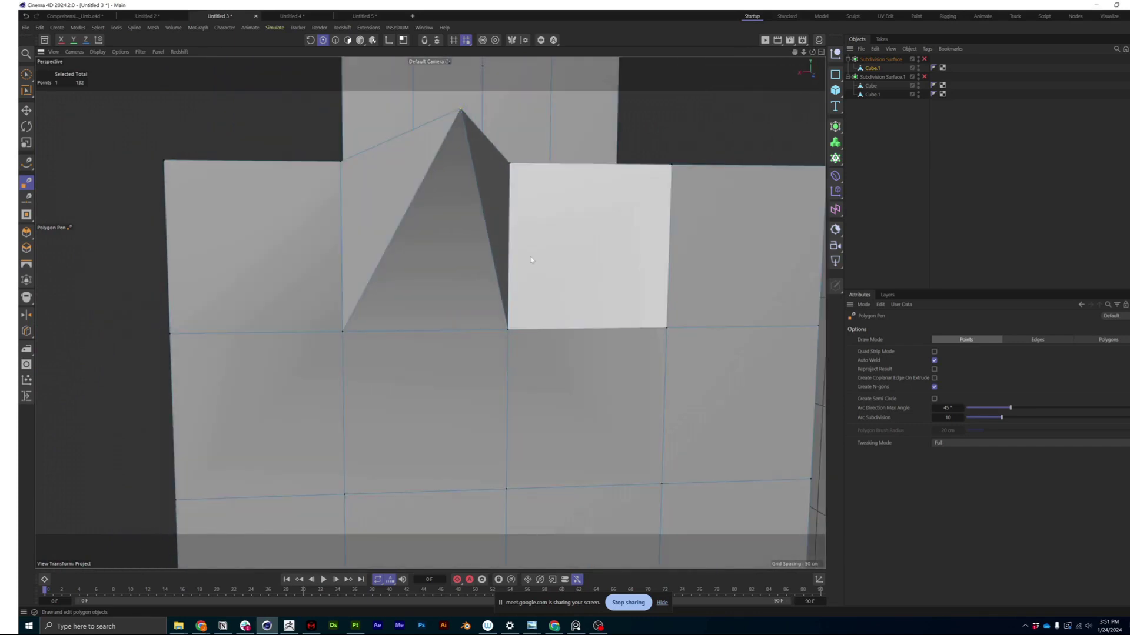
key("ctrl+z")
key("ctrl+z")
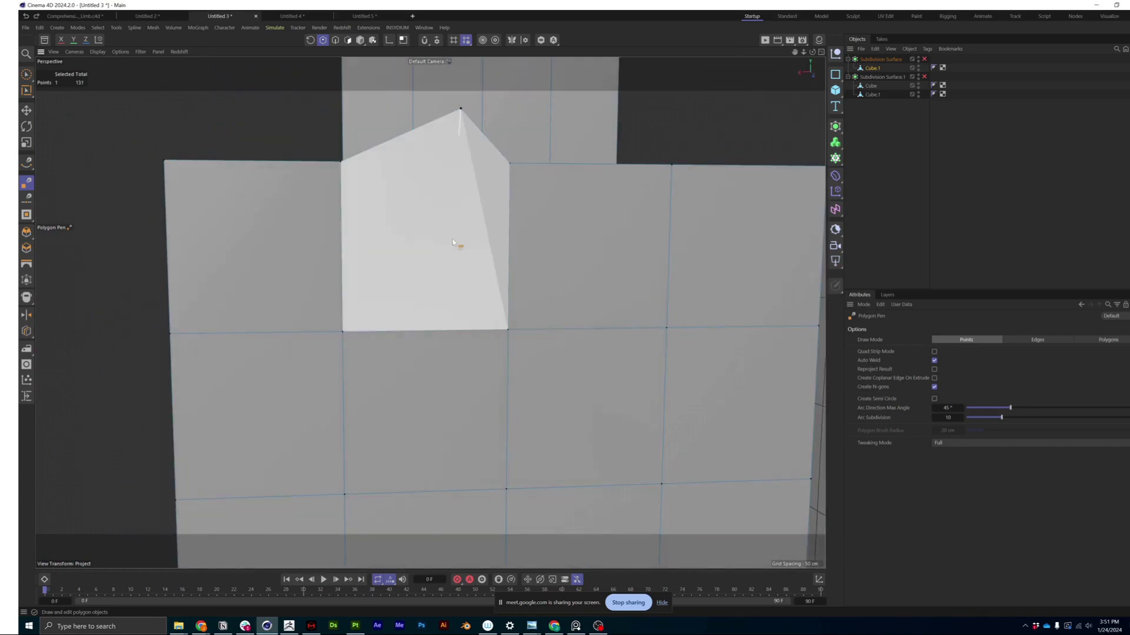
Step: Enable Check Mesh in the Mesh Checking section of the Modeling settings and inspect the polygons around the raised point
left_click(863, 305)
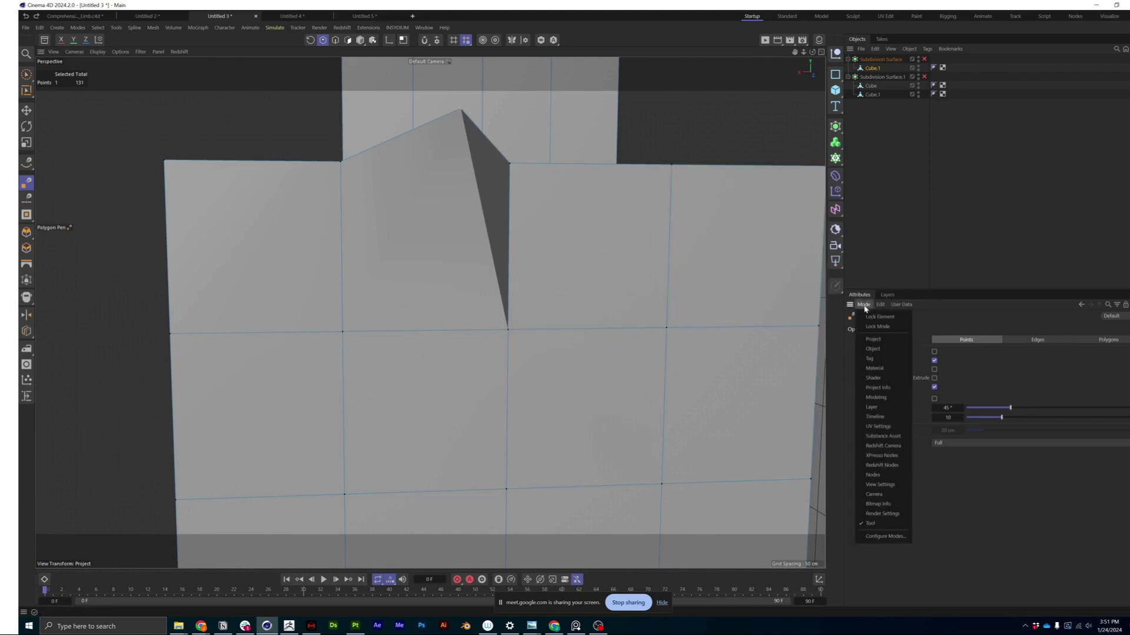
left_click(876, 397)
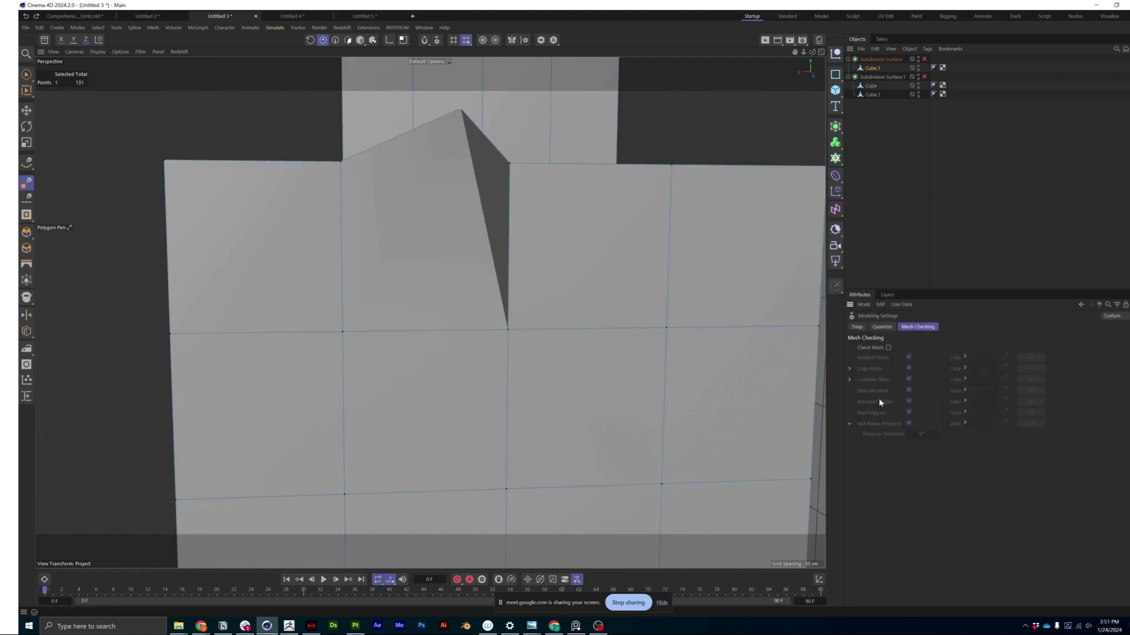
left_click(888, 348)
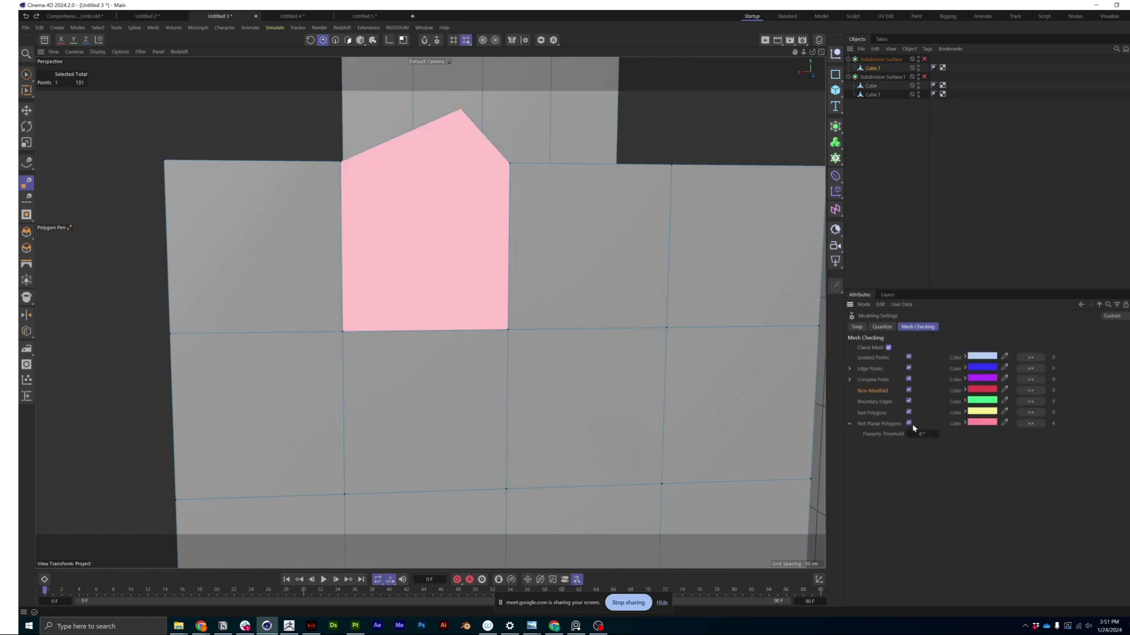
mouse_move(433, 181)
left_mouse_down("alt")
mouse_move(465, 188)
mouse_move(441, 188)
mouse_move(431, 171)
left_mouse_up("alt")
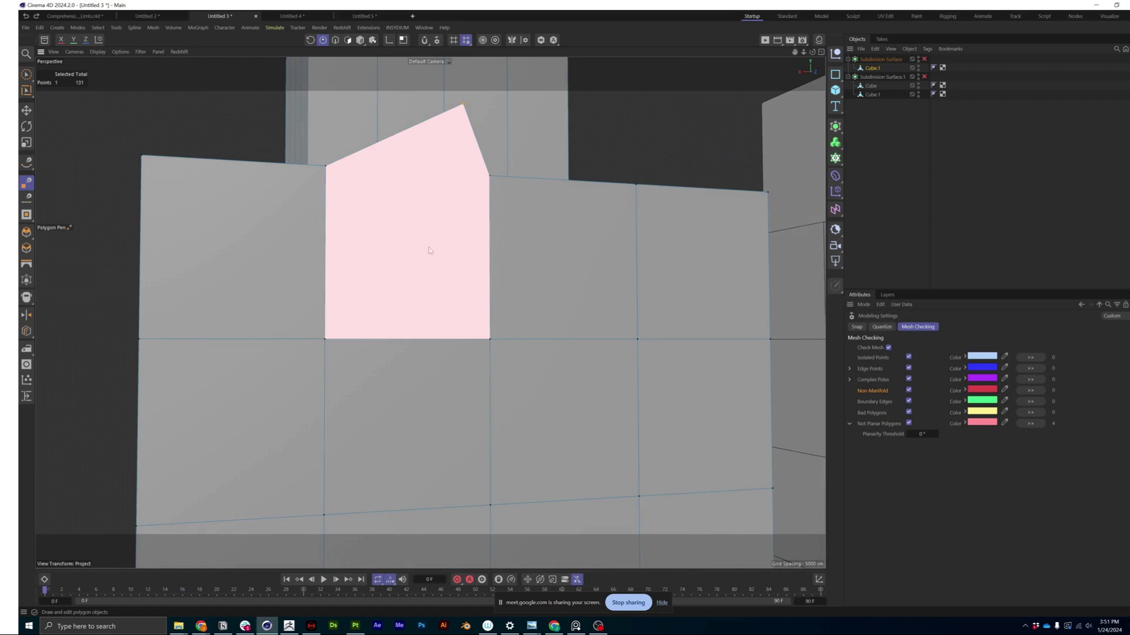
Step: Change the highlight color for Not Planar Polygons to a more saturated pink
left_click(982, 421)
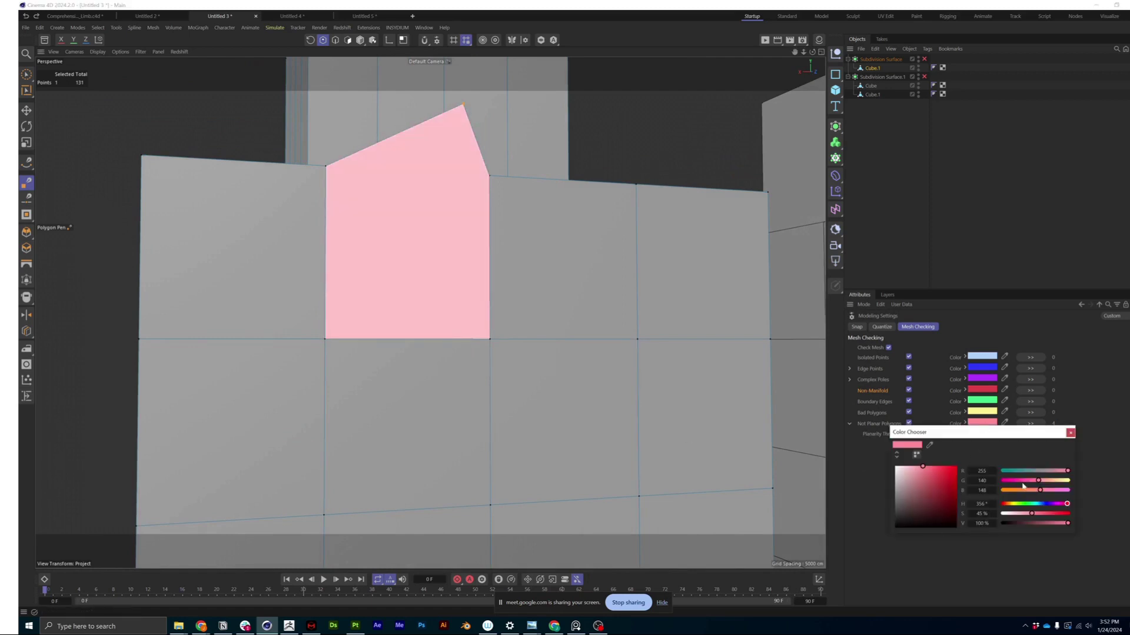
left_click_drag(1023, 481, 1020, 482)
left_click(1070, 433)
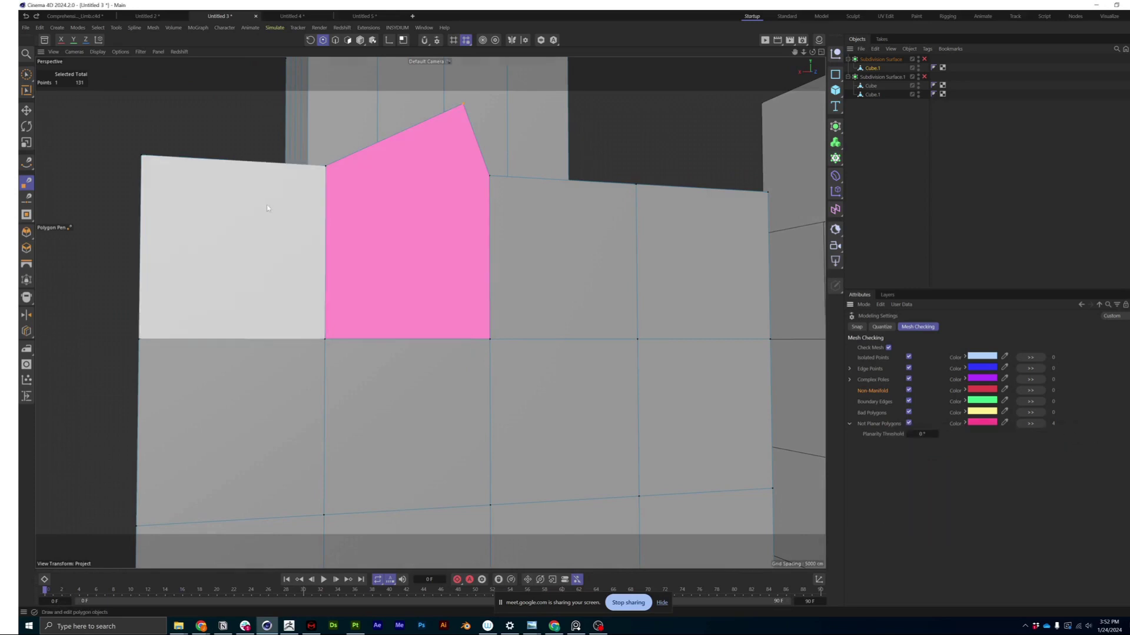
left_click_drag(235, 247, 383, 269, "alt")
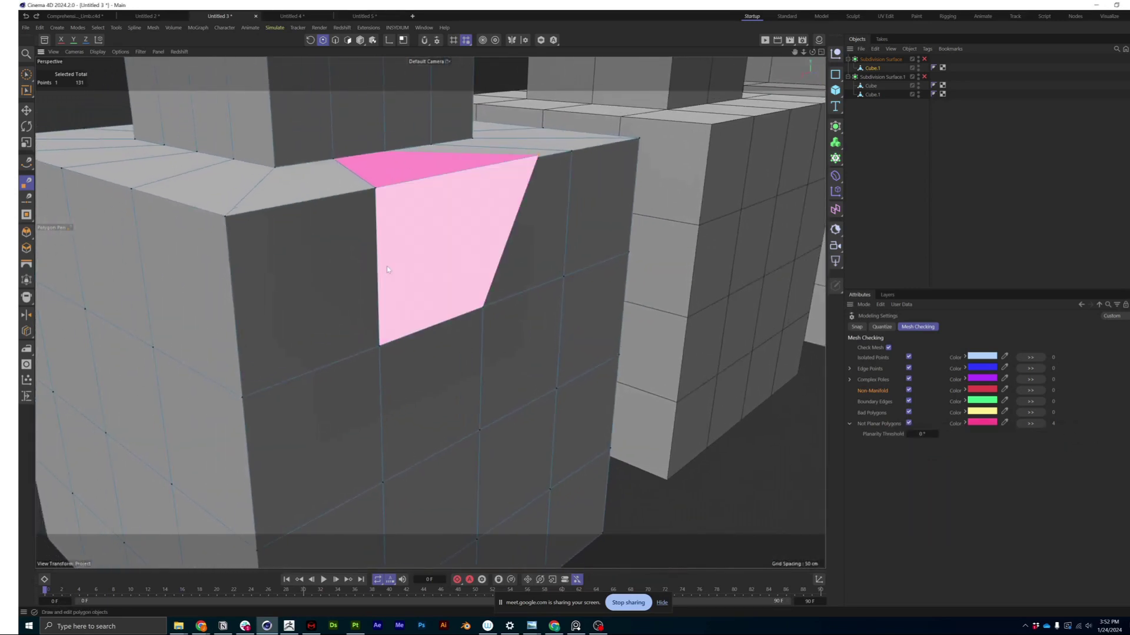
Step: Recall the Modeling settings and examine the highlighted non-planar polygons around the raised point from several sides
left_click(864, 305)
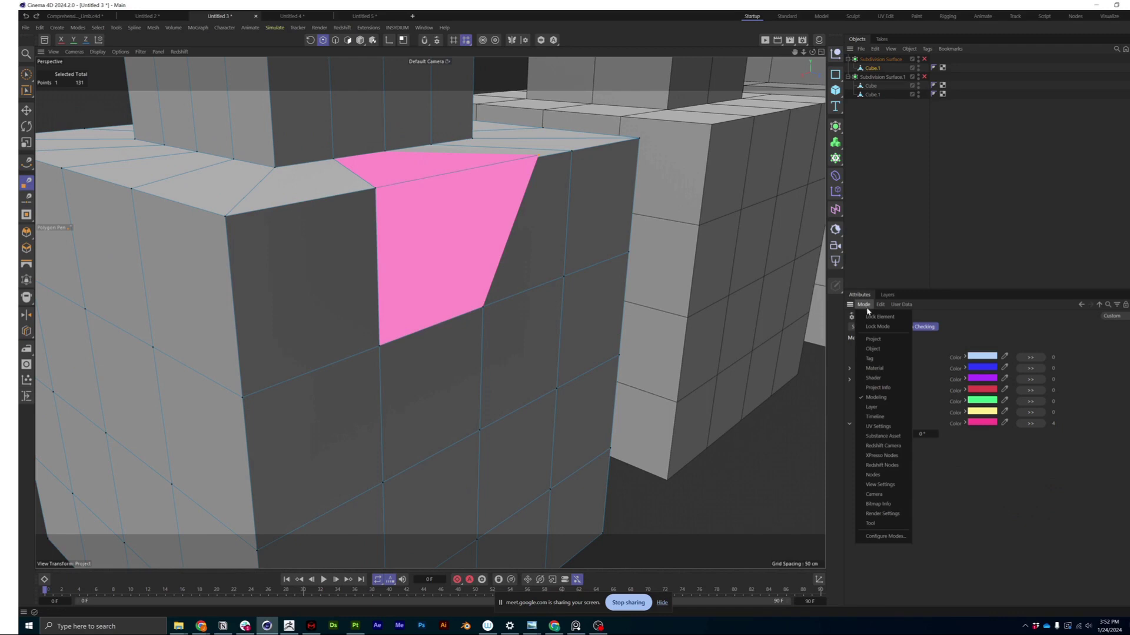
left_click(875, 399)
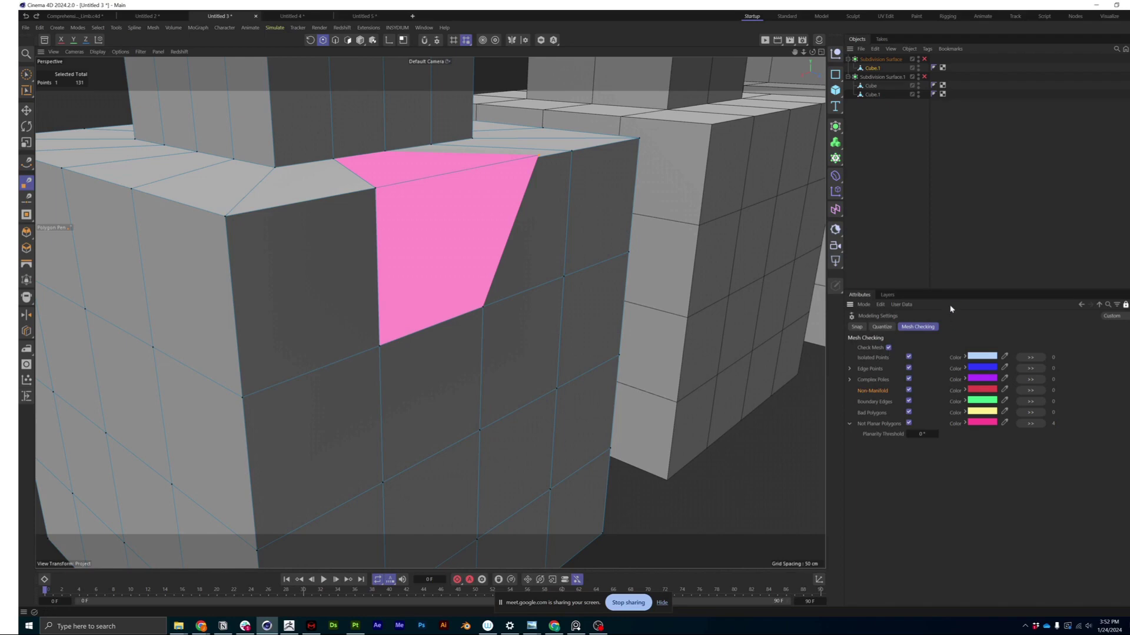
left_click_drag(792, 355, 496, 107, "alt")
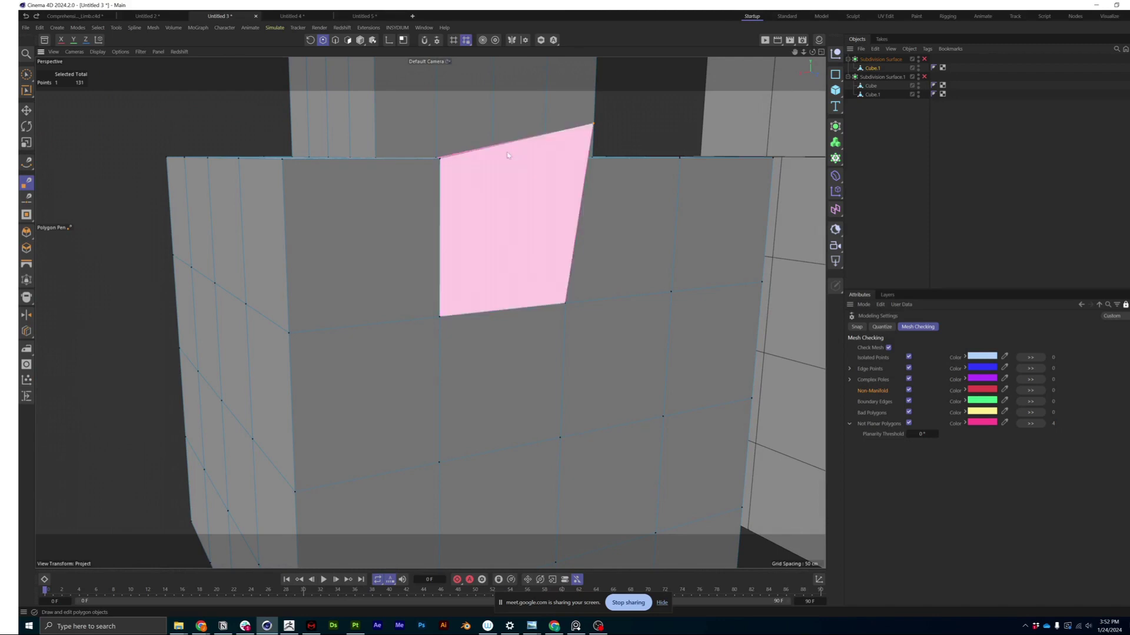
left_click_drag(503, 154, 517, 118, "alt")
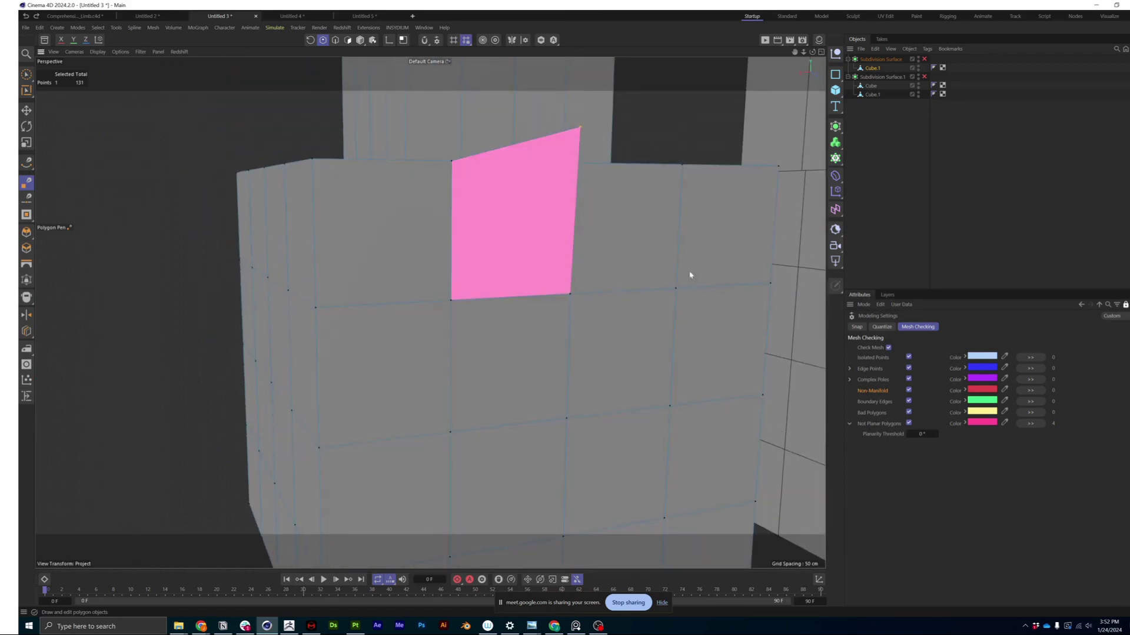
mouse_move(559, 216)
left_mouse_down("alt")
mouse_move(600, 265)
mouse_move(545, 211)
left_mouse_up("alt")
left_click_drag(605, 176, 566, 174, "alt")
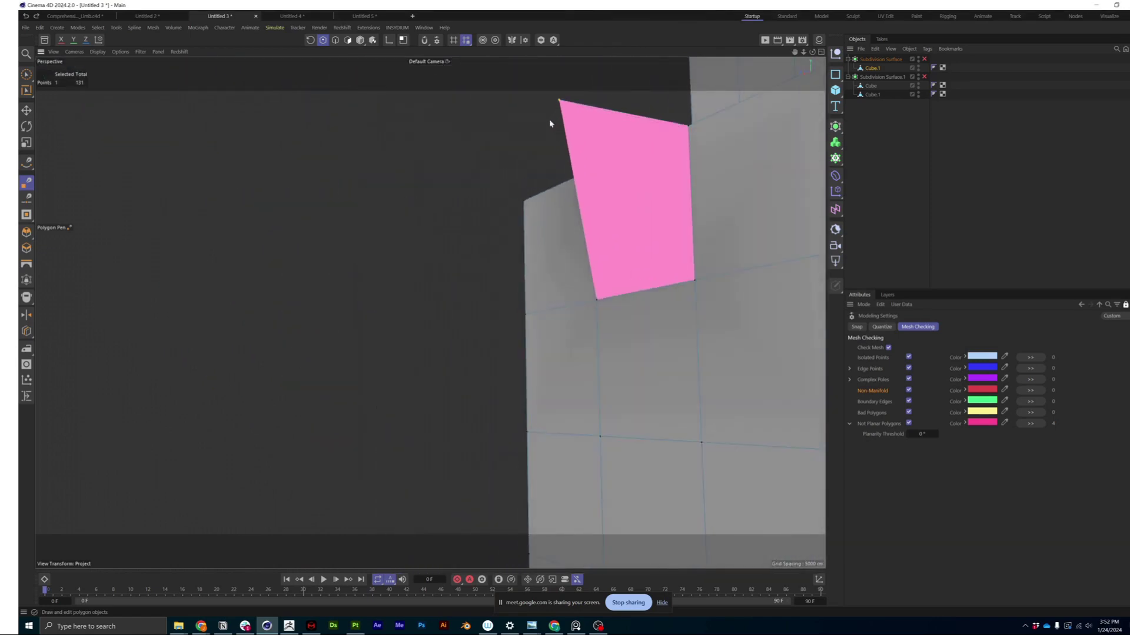
left_click_drag(577, 125, 598, 152, "alt")
middle_click_drag(598, 152, 600, 188, "alt")
left_click_drag(599, 188, 607, 245, "alt")
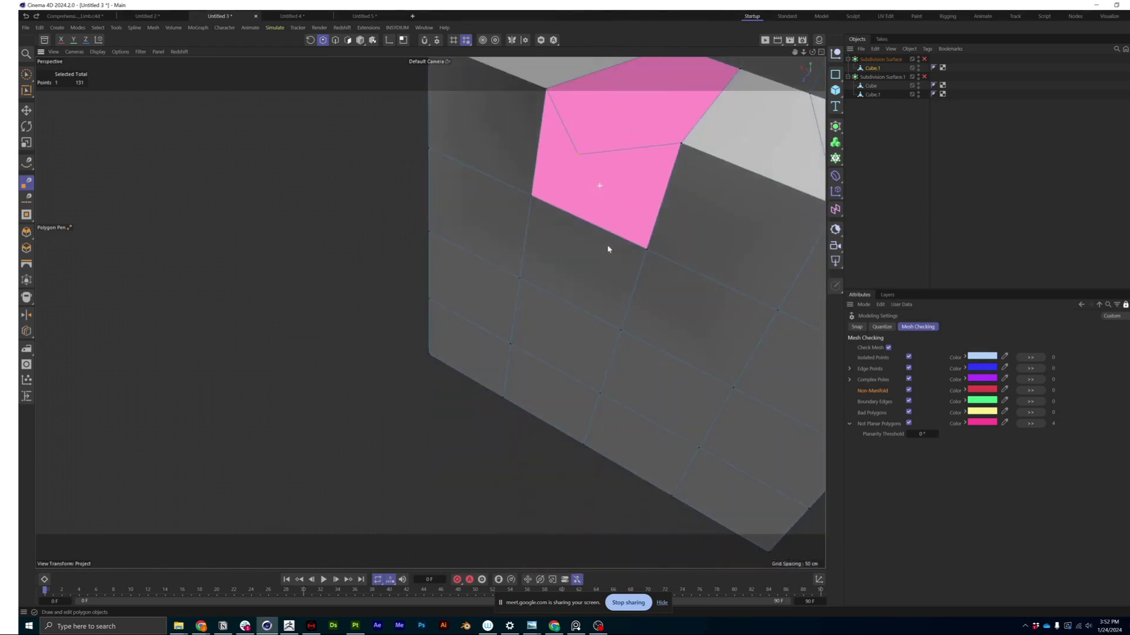
Step: Delete the raised extra point from the first cube's upper front edge with the Polygon Pen
mouse_move(586, 189)
left_mouse_down("alt")
mouse_move(568, 173)
mouse_move(570, 188)
left_mouse_up("alt")
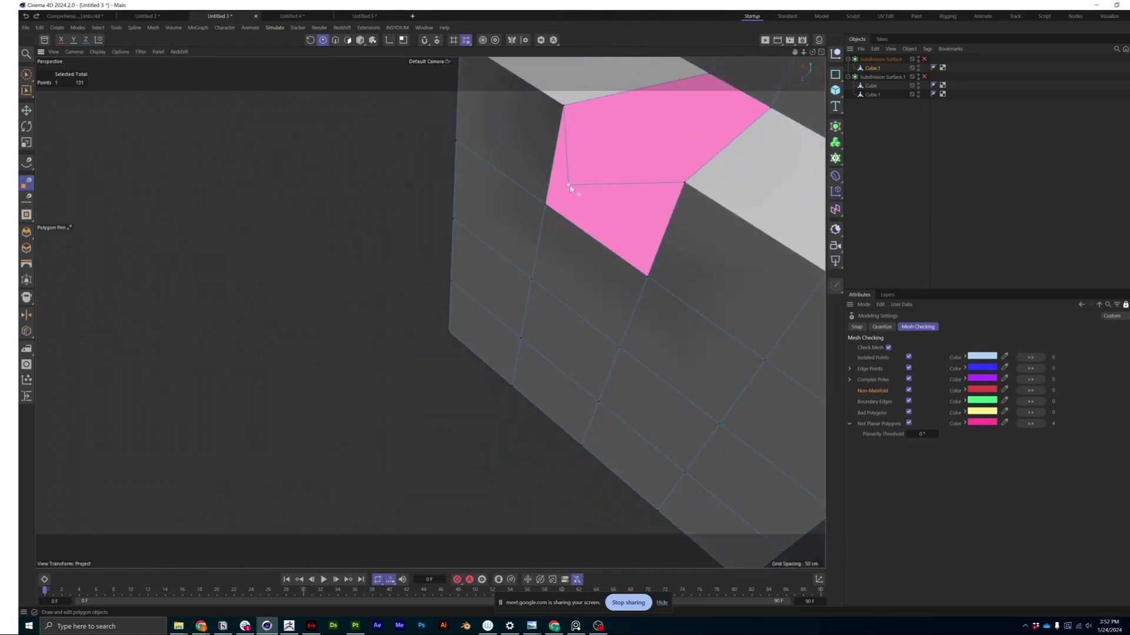
left_click(568, 186, "ctrl")
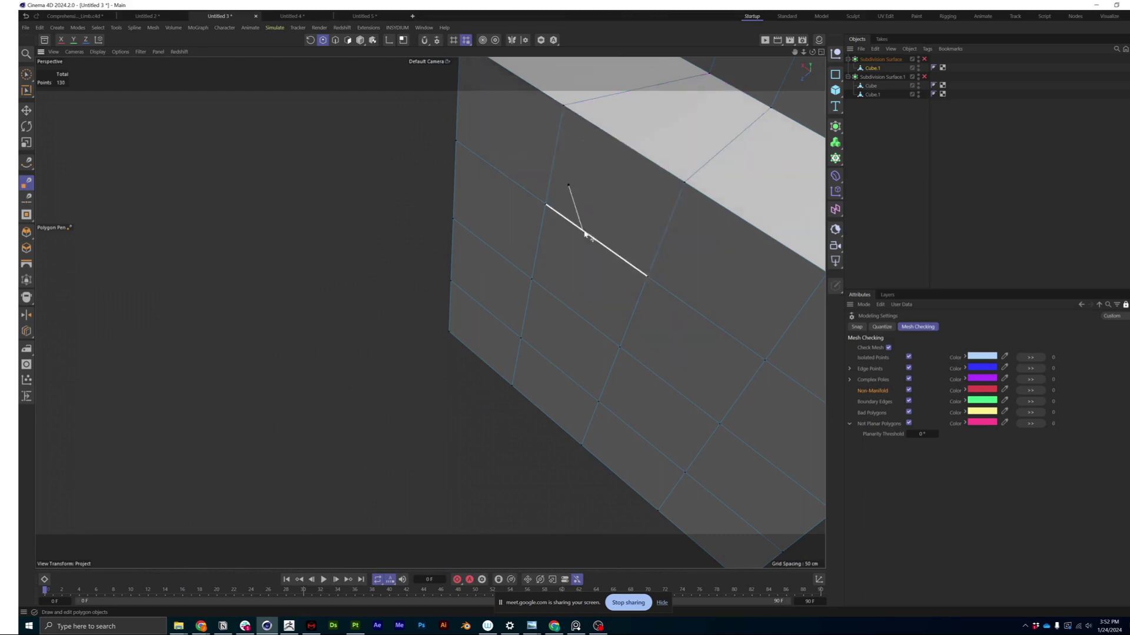
left_click_drag(570, 217, 620, 182, "alt")
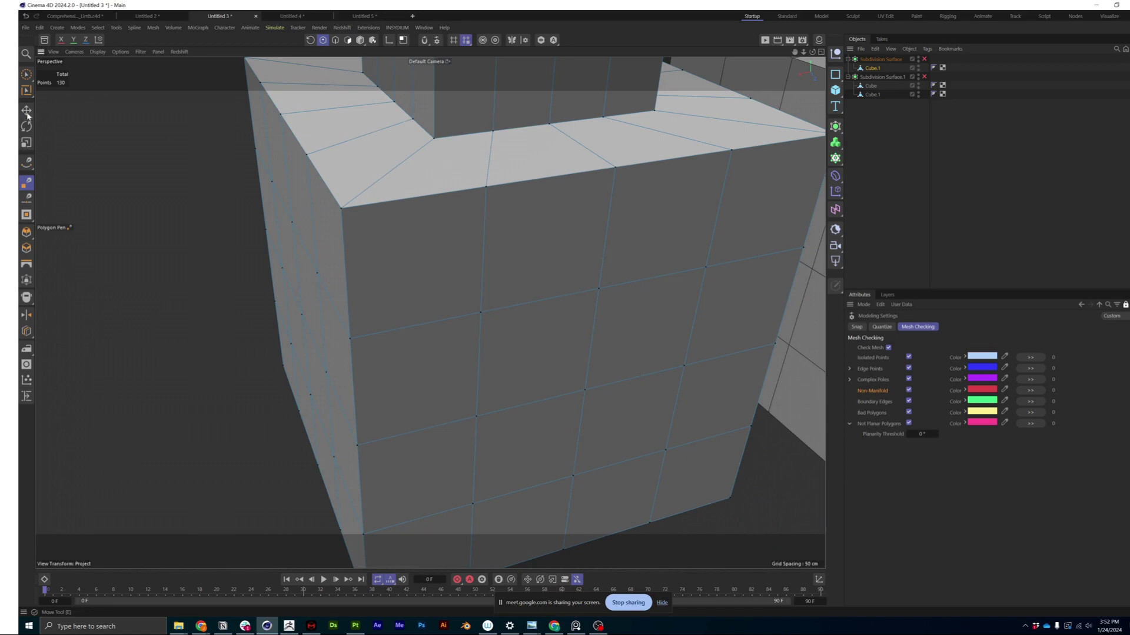
Step: Move the middle point of the first cube's upper front edge slightly outward along Z, bending the two quads below it out of plane
key("e")
left_click(615, 169)
mouse_move(612, 181)
left_mouse_down("alt")
mouse_move(613, 218)
mouse_move(637, 209)
mouse_move(647, 232)
mouse_move(556, 203)
mouse_move(601, 202)
mouse_move(597, 181)
left_mouse_up("alt")
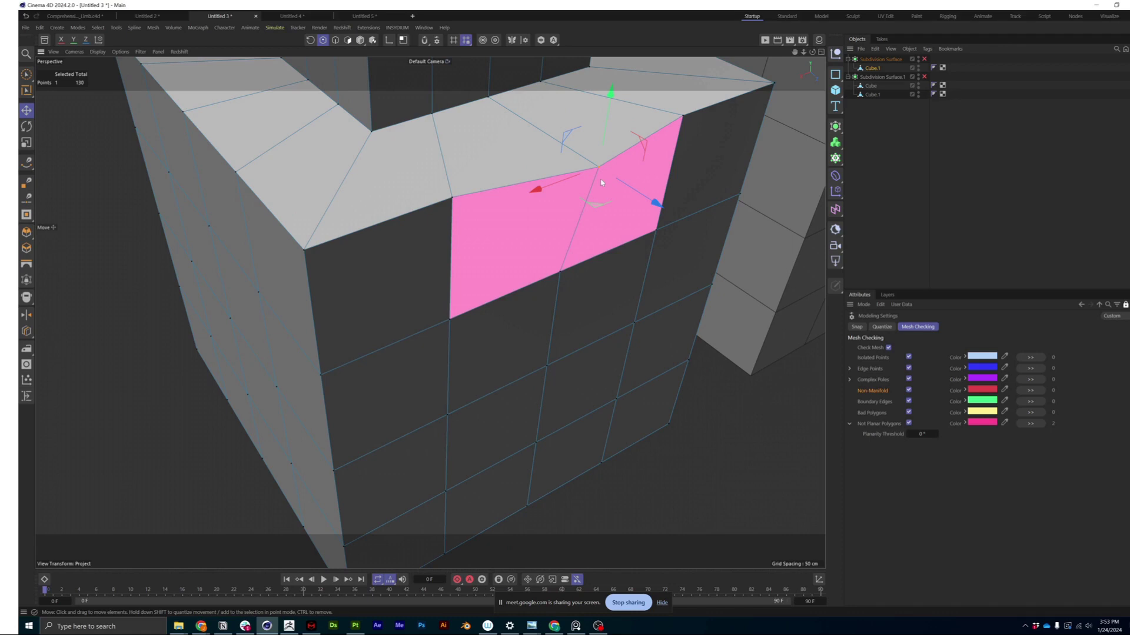
left_click_drag(601, 183, 608, 181, "alt")
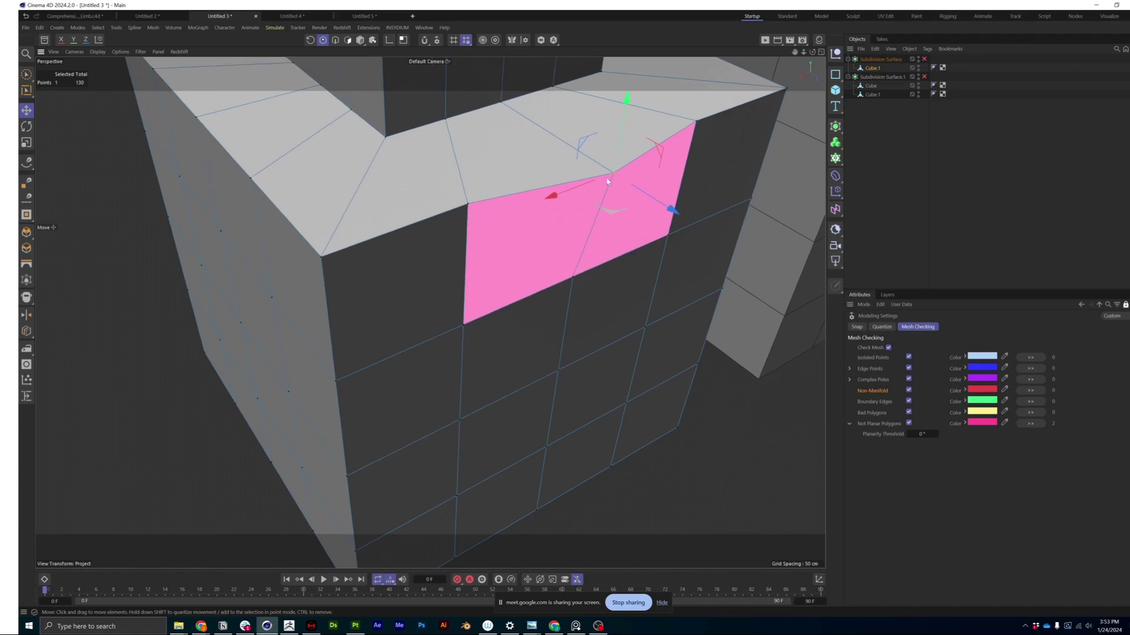
left_click_drag(588, 196, 609, 197, "alt")
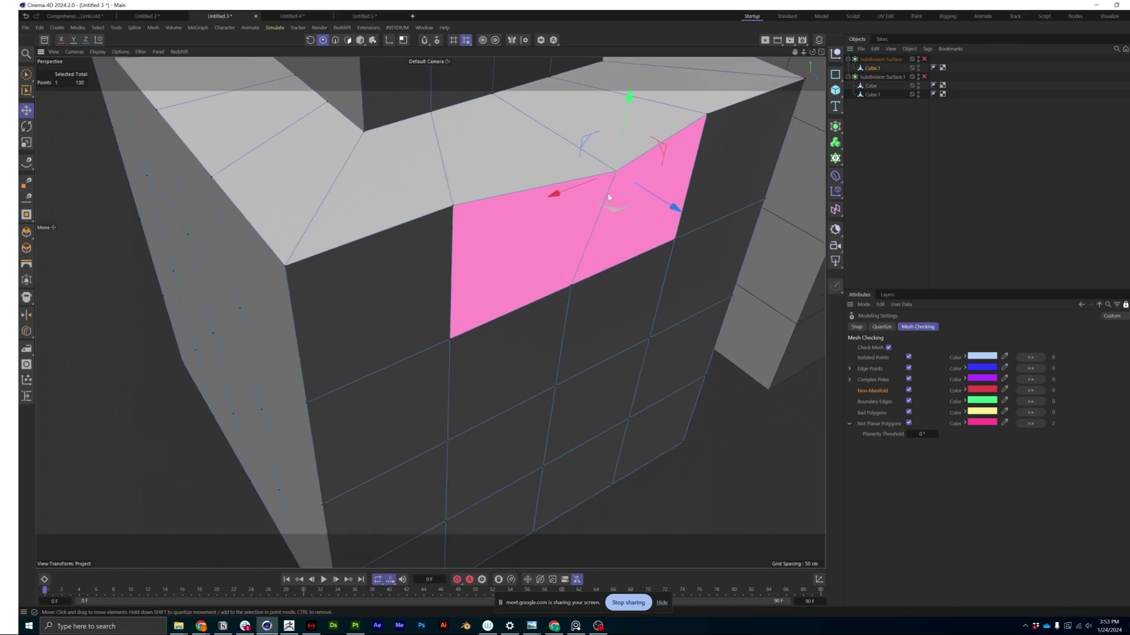
left_click_drag(675, 212, 653, 196)
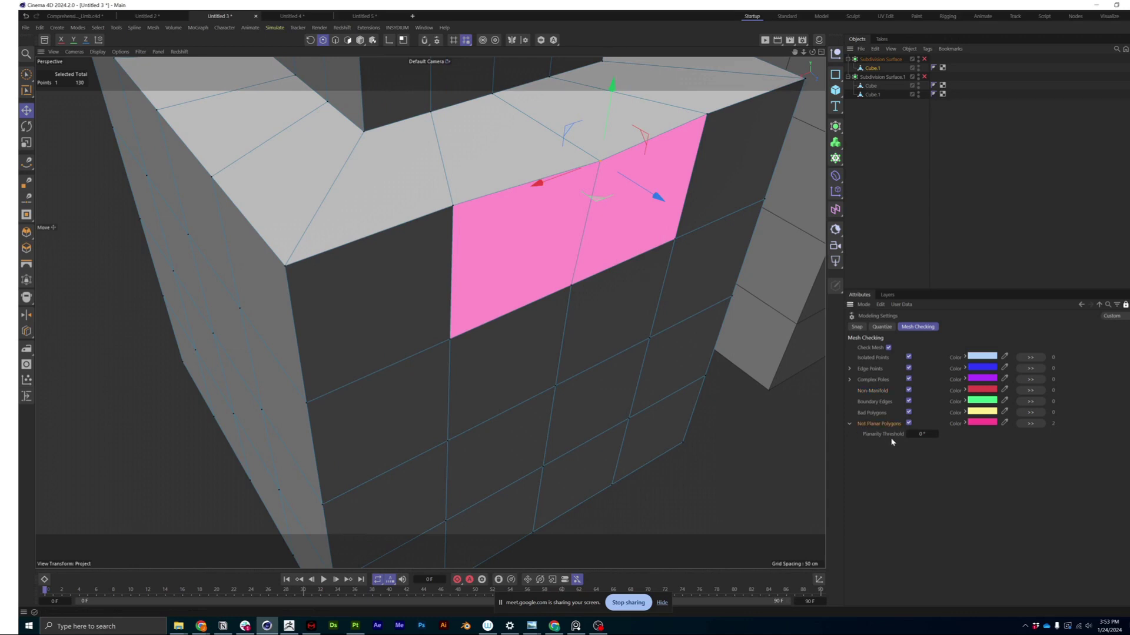
Step: Set the Planarity Threshold of the Not Planar Polygons check to 30°
left_click(921, 434)
type("30")
key("Return")
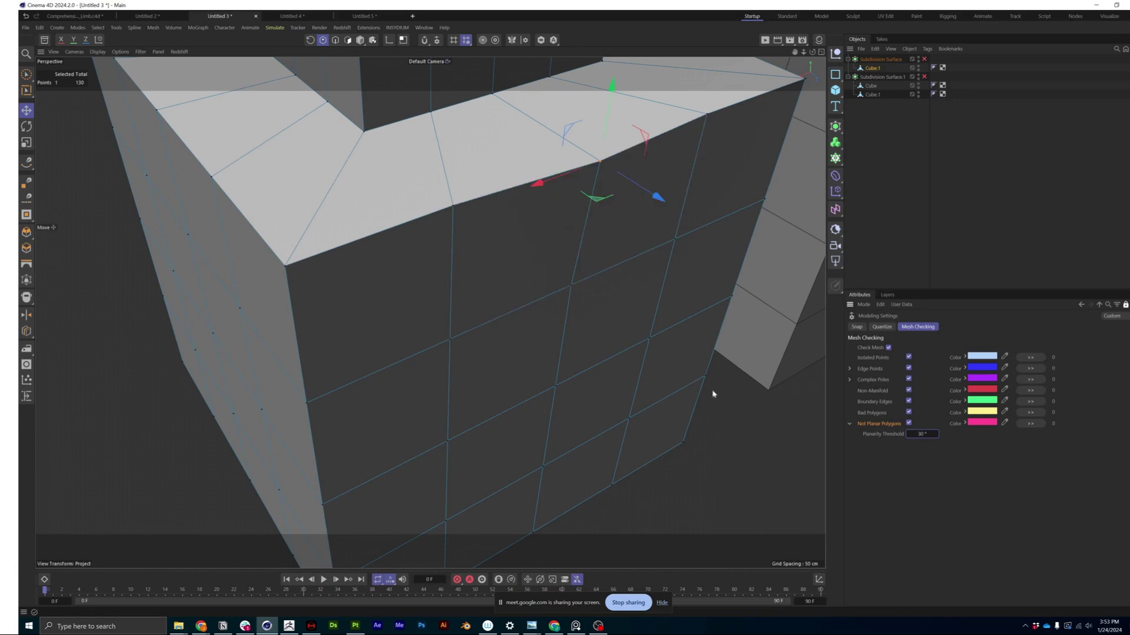
Step: Move the selected middle point of the first cube's upper front edge farther outward along Z
left_click_drag(713, 393, 579, 189, "alt")
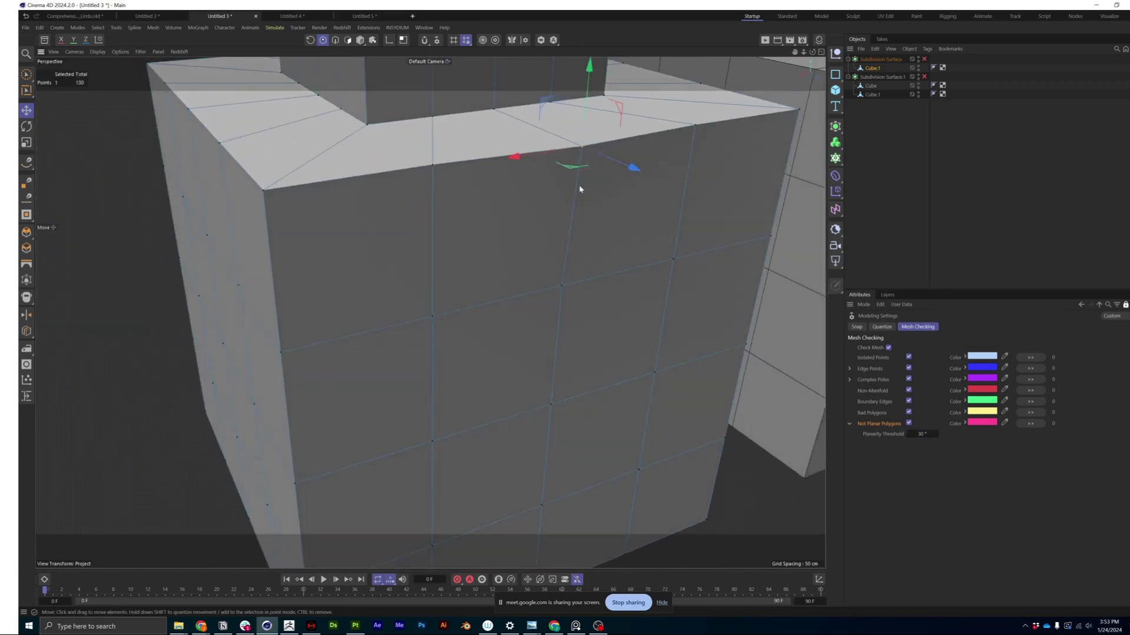
left_click_drag(762, 368, 619, 246, "alt")
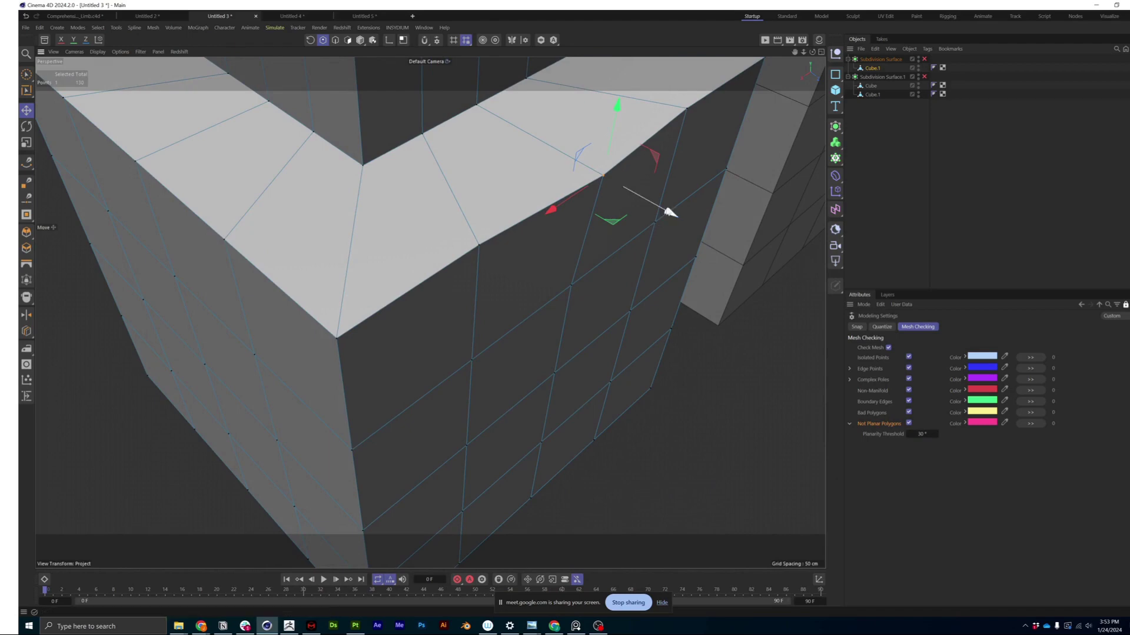
left_click_drag(669, 212, 676, 217)
mouse_move(569, 185)
left_mouse_down("alt")
mouse_move(549, 134)
mouse_move(586, 178)
left_mouse_up("alt")
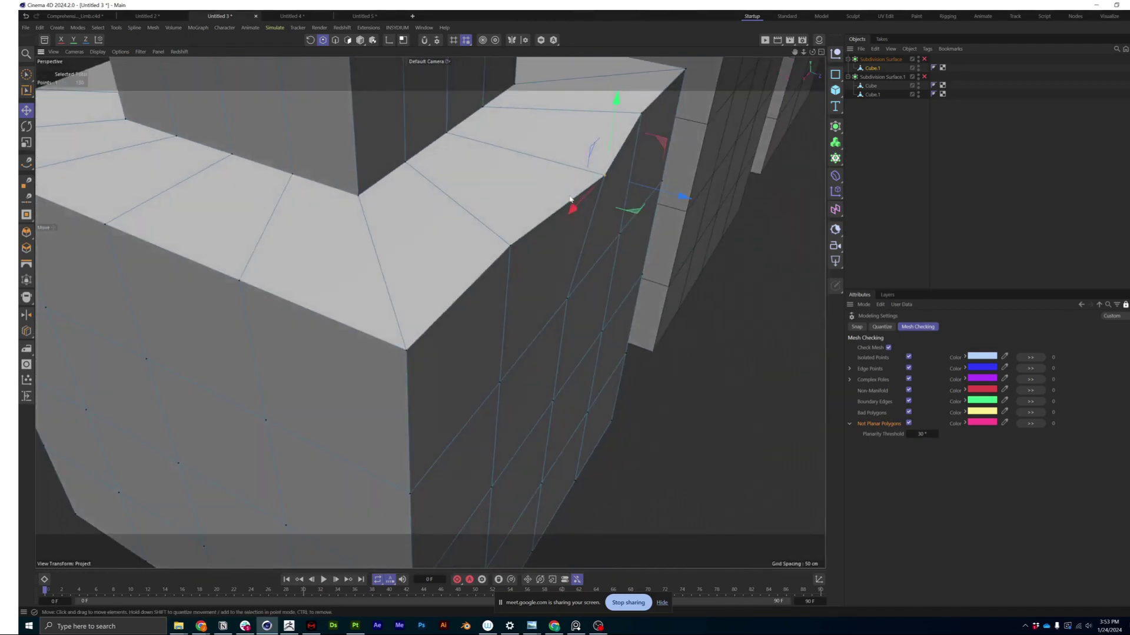
left_click_drag(683, 195, 693, 245)
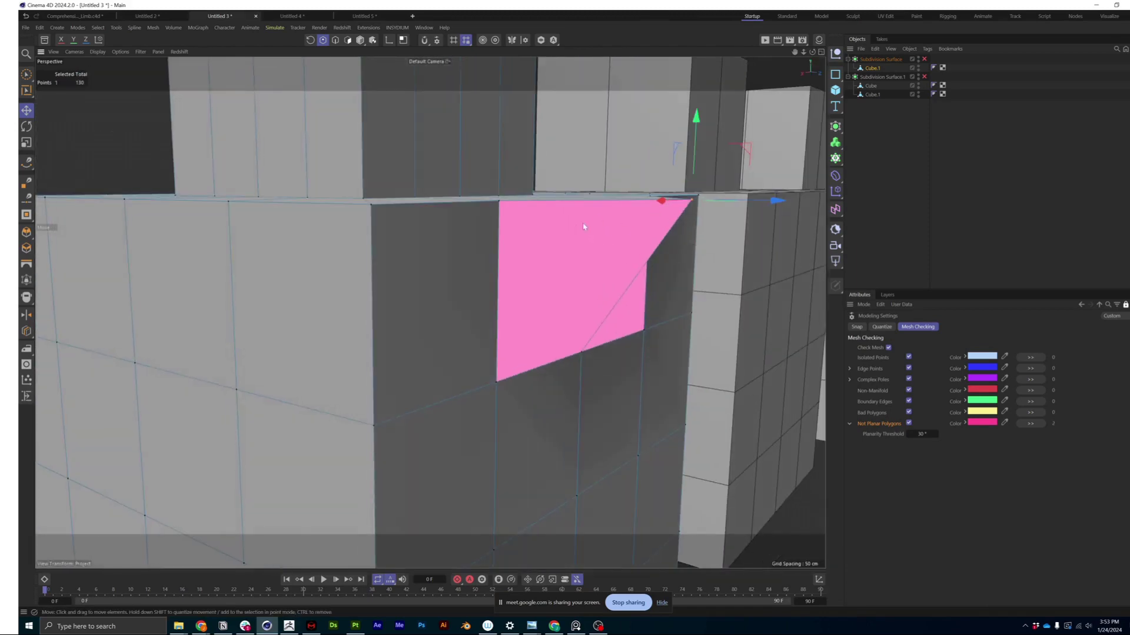
Step: Examine the two highlighted non-planar polygons beneath the moved point from the front and from above
mouse_move(584, 227)
left_mouse_down("alt")
mouse_move(575, 217)
mouse_move(616, 256)
mouse_move(598, 255)
mouse_move(564, 214)
left_mouse_up("alt")
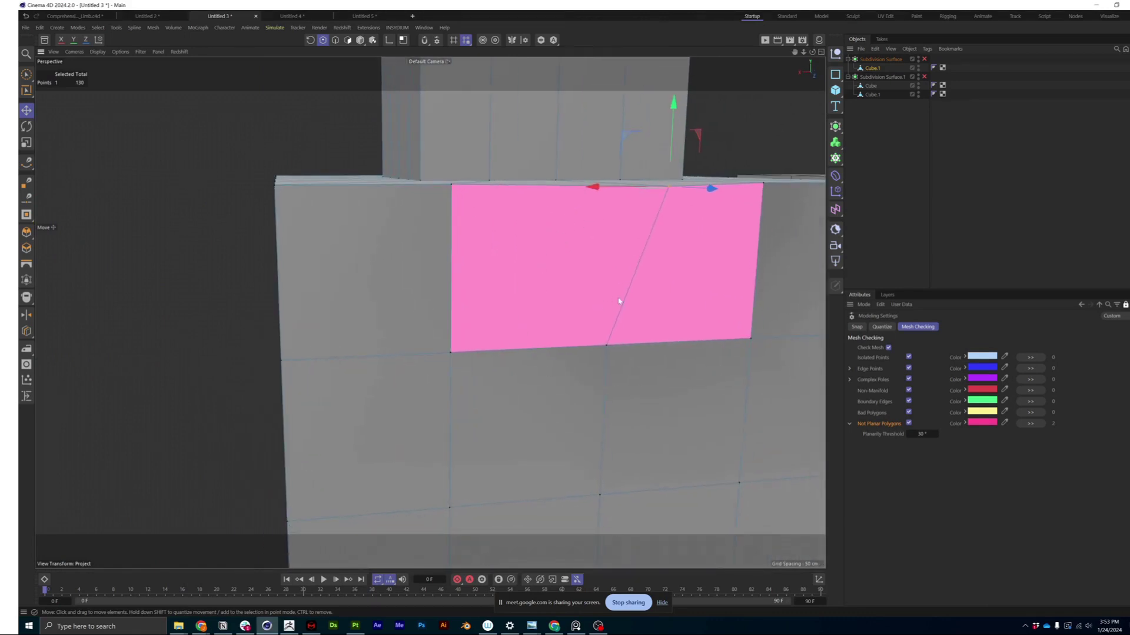
left_click_drag(618, 301, 552, 260, "alt")
left_click_drag(635, 284, 564, 233, "alt")
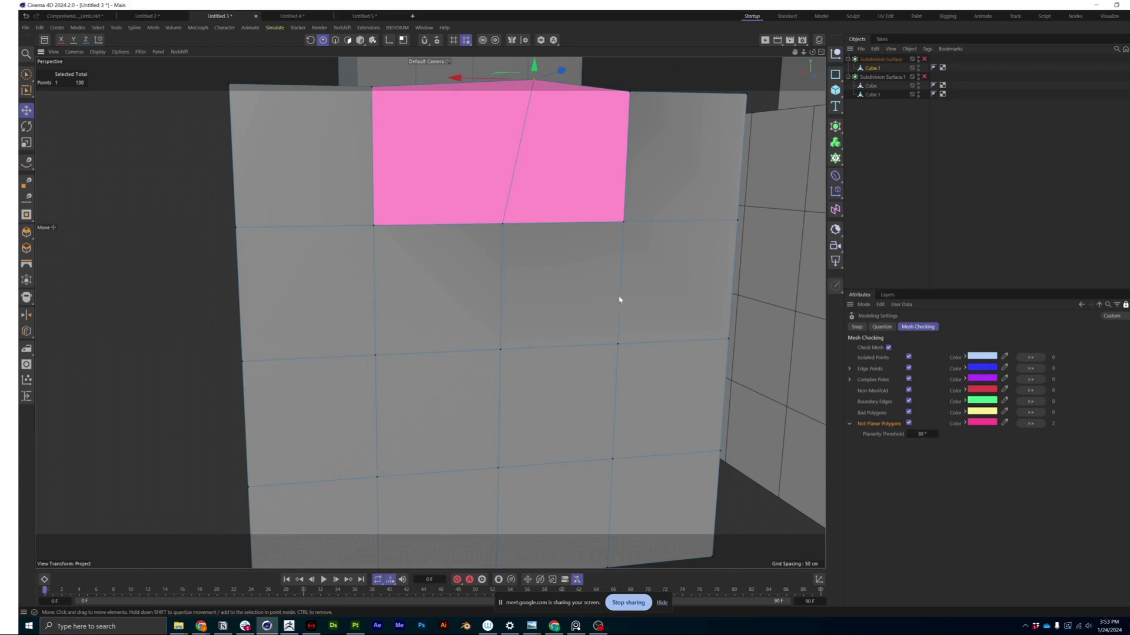
left_click_drag(371, 295, 444, 293, "alt")
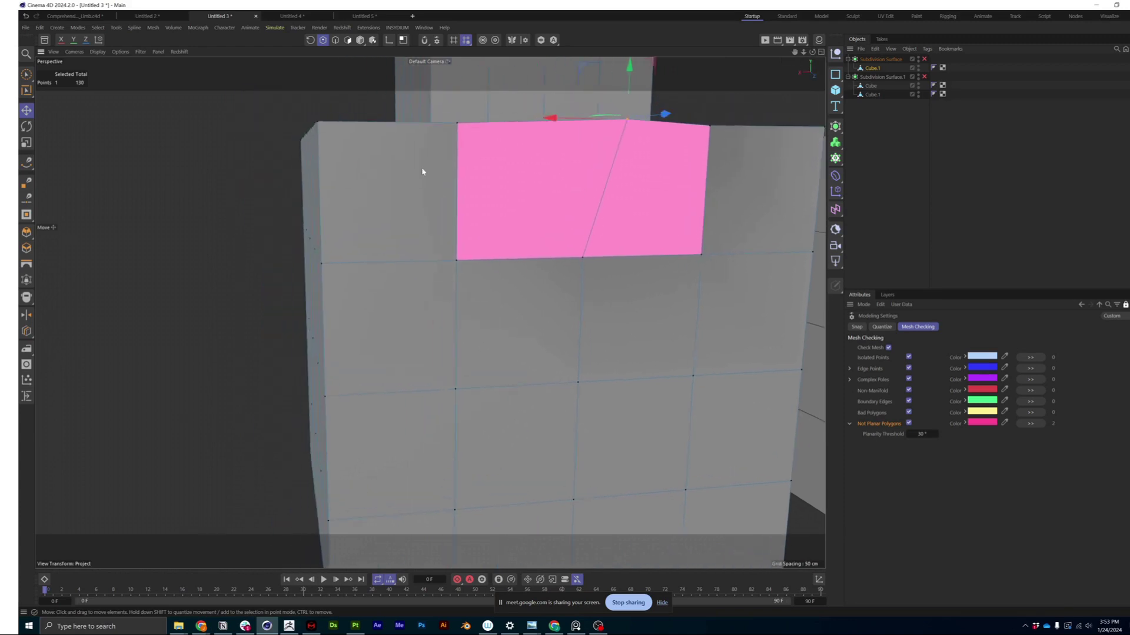
left_click_drag(422, 171, 437, 197, "alt")
middle_click_drag(584, 228, 511, 208, "alt")
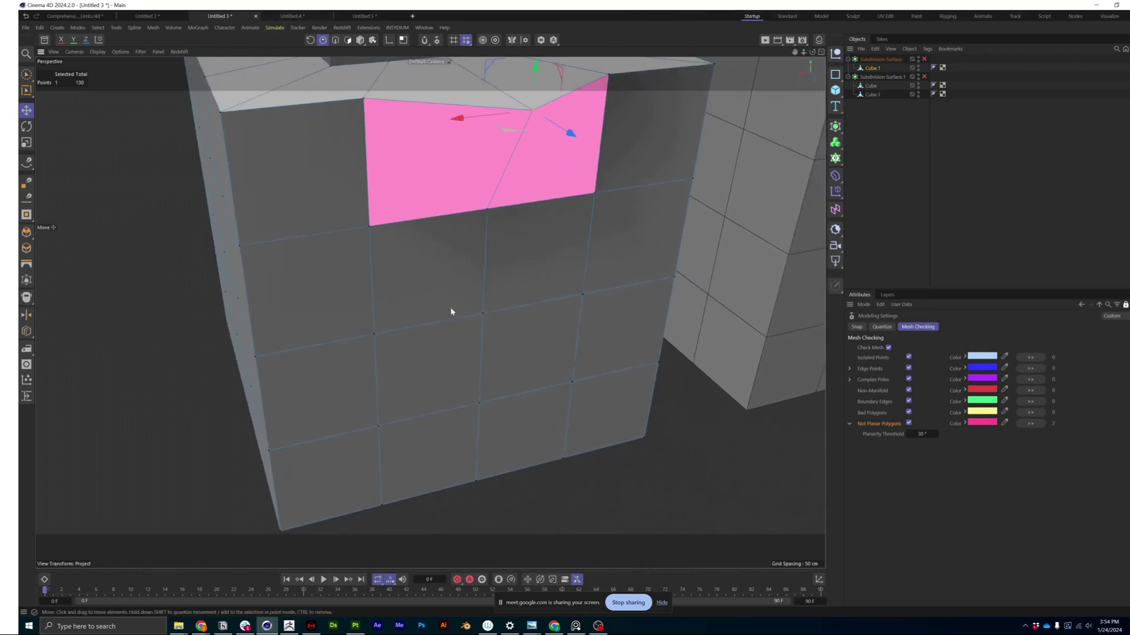
left_click_drag(449, 310, 428, 276, "alt")
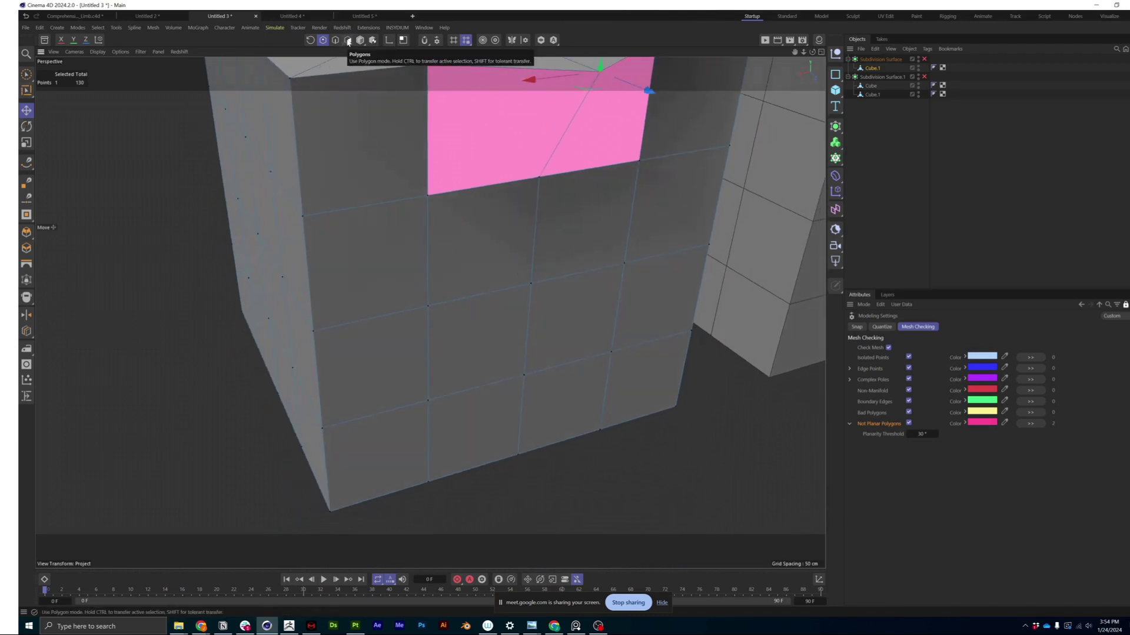
Step: Switch to the Untitled 2 project containing the plane
left_click(292, 15)
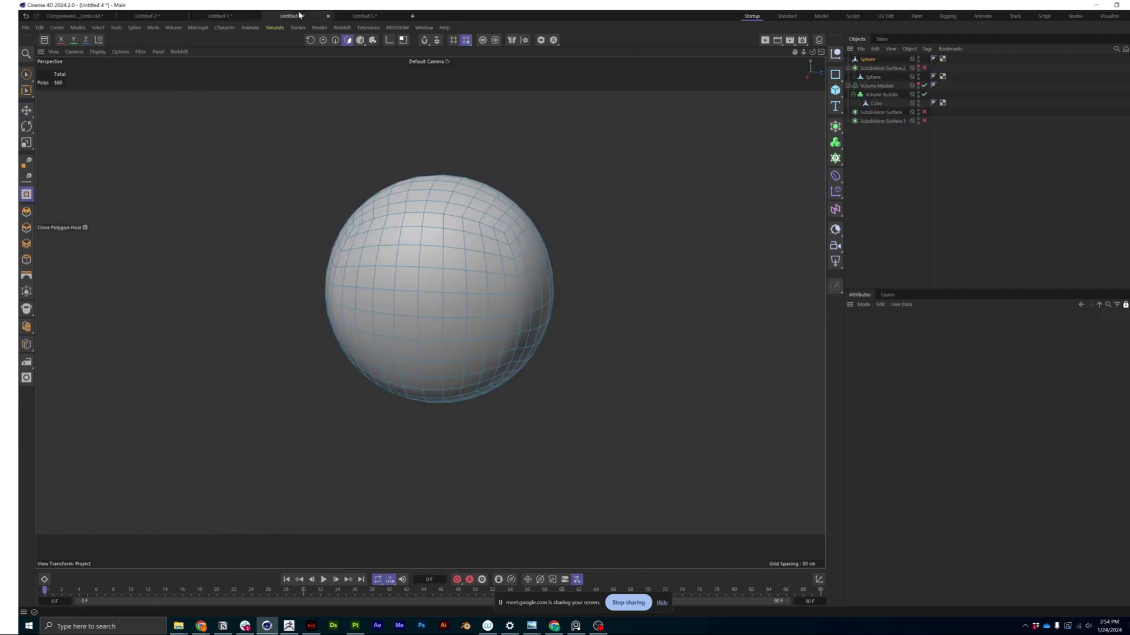
left_click(203, 19)
left_click(148, 20)
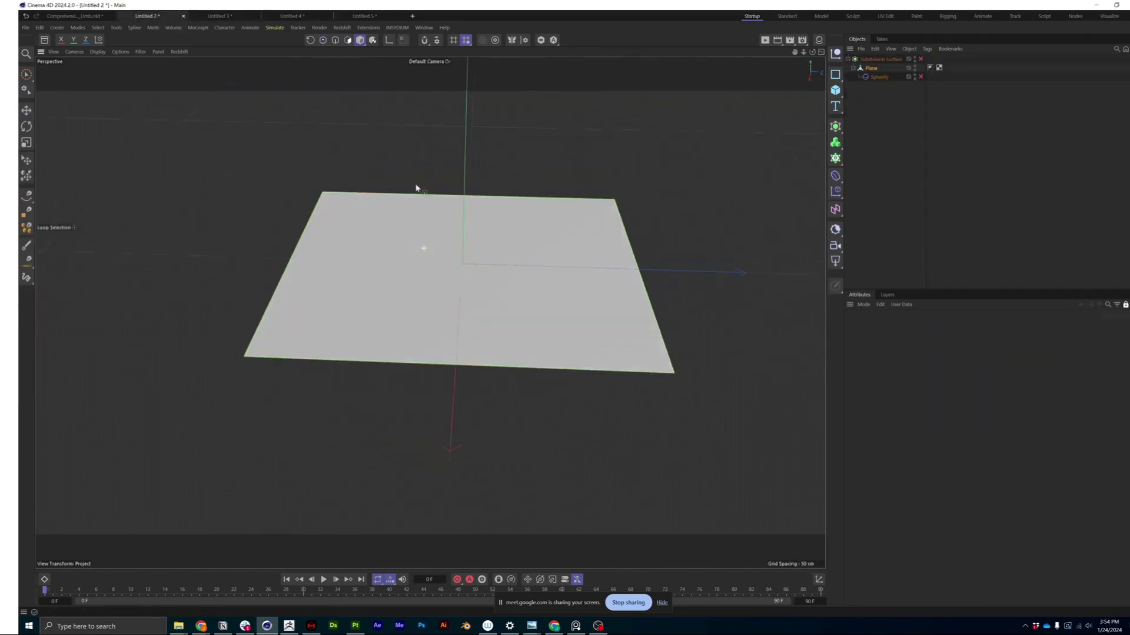
left_click_drag(415, 188, 503, 269, "alt")
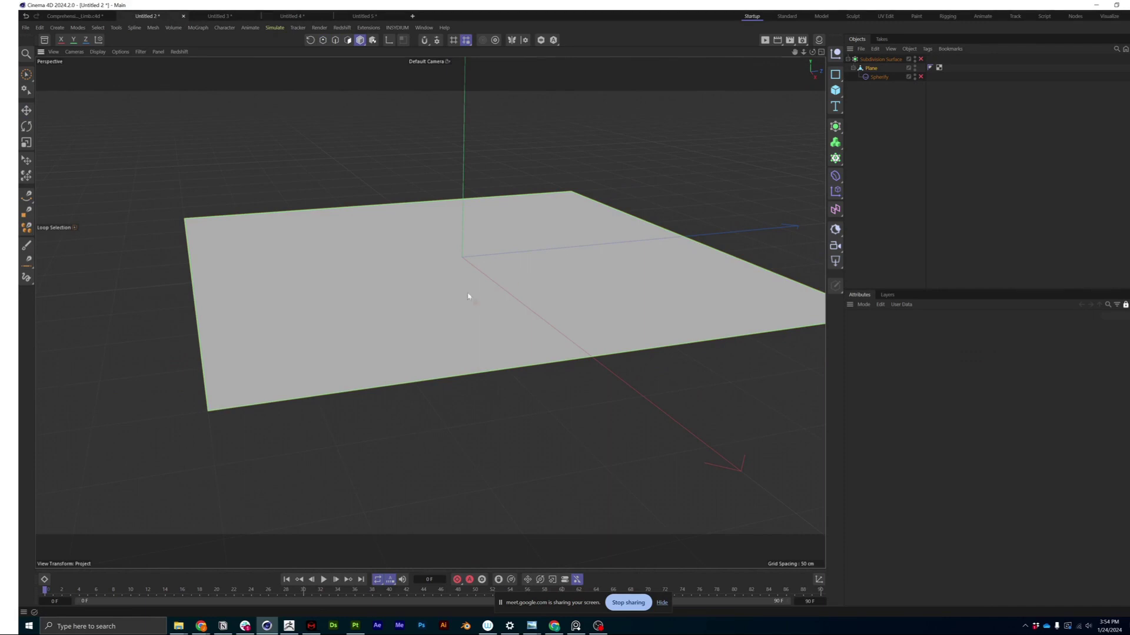
Step: Extrude one interior edge of the plane straight upward along Y to form a tall vertical polygon
left_click(348, 40)
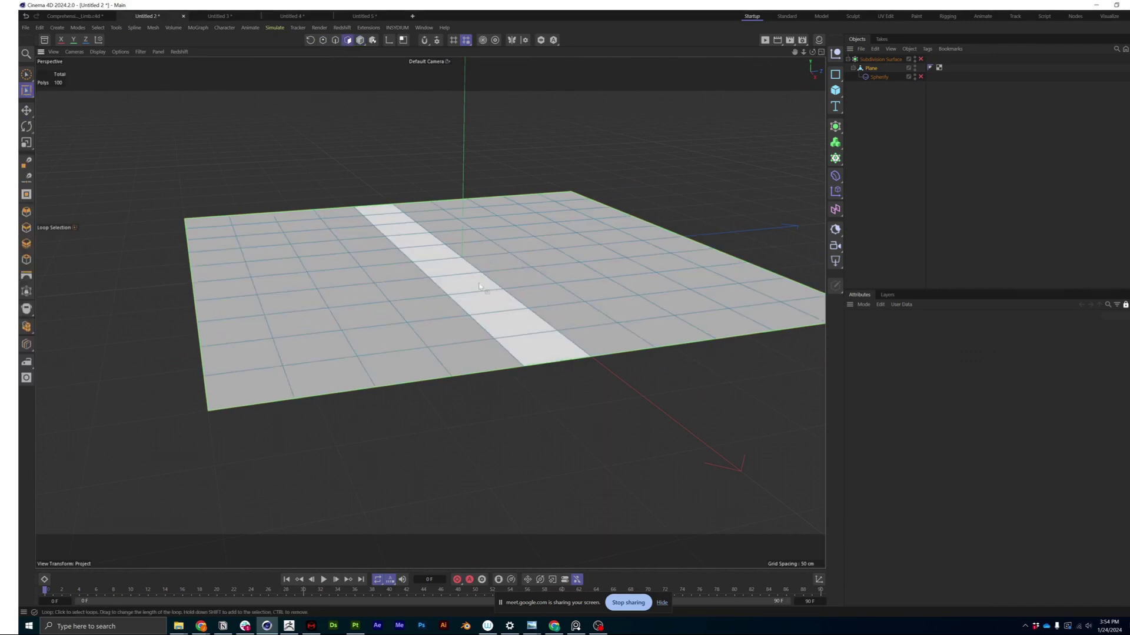
left_click(26, 110)
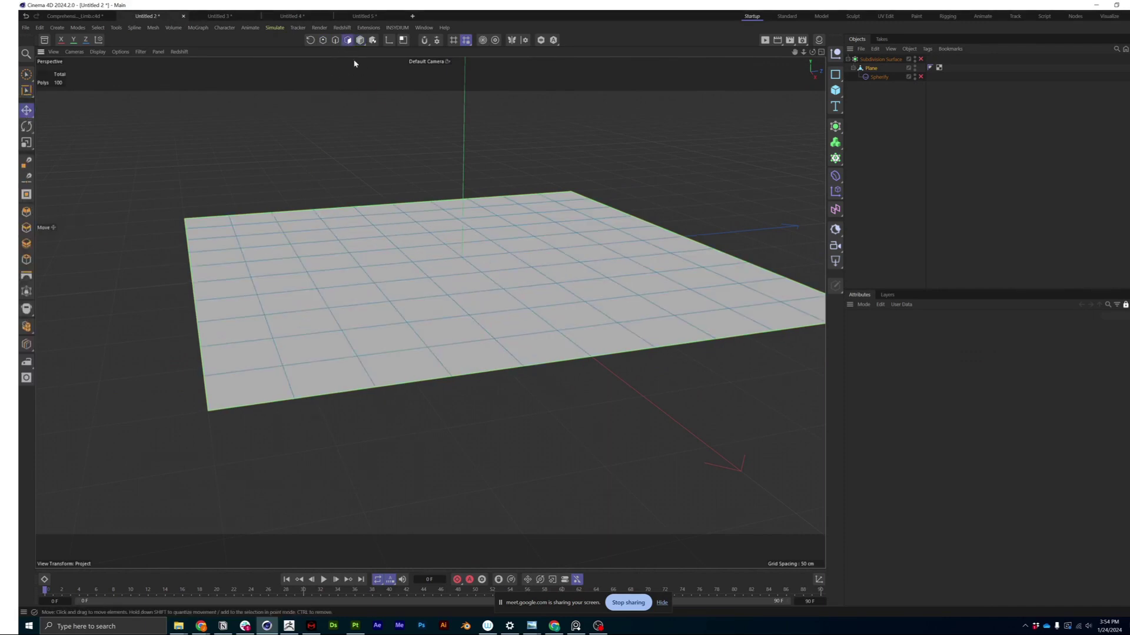
left_click(335, 40)
left_click(421, 272)
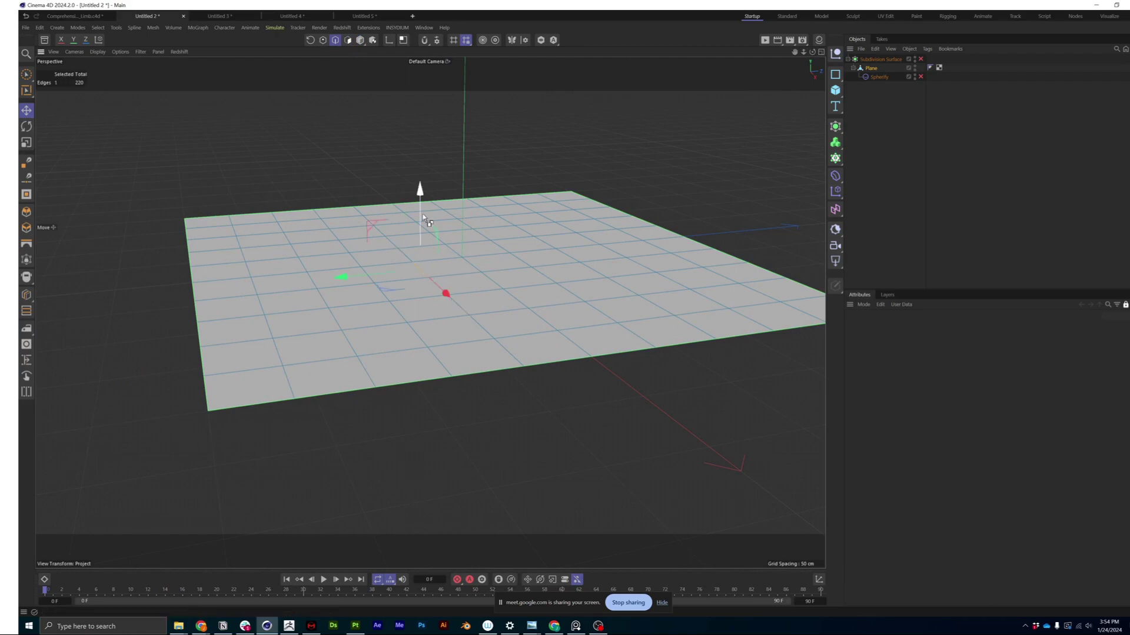
left_click_drag(418, 212, 506, 221, "ctrl")
Step: Examine from several sides the edge where the vertical polygon meets the plane's two adjoining polygons
scroll(417, 258, "up", 3)
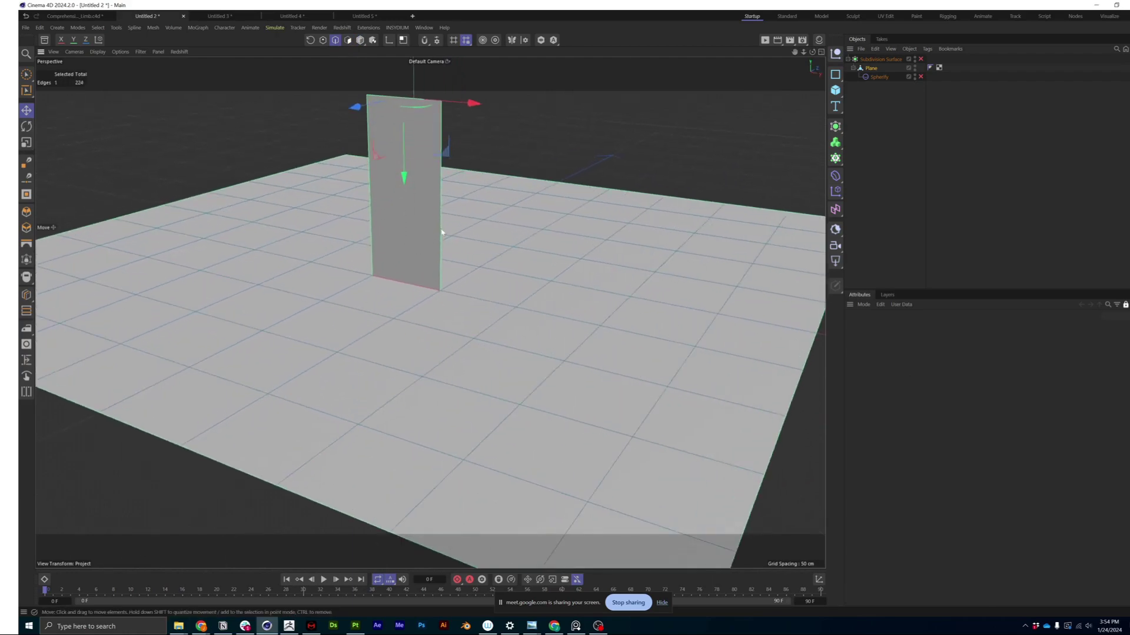
scroll(402, 289, "down", 3)
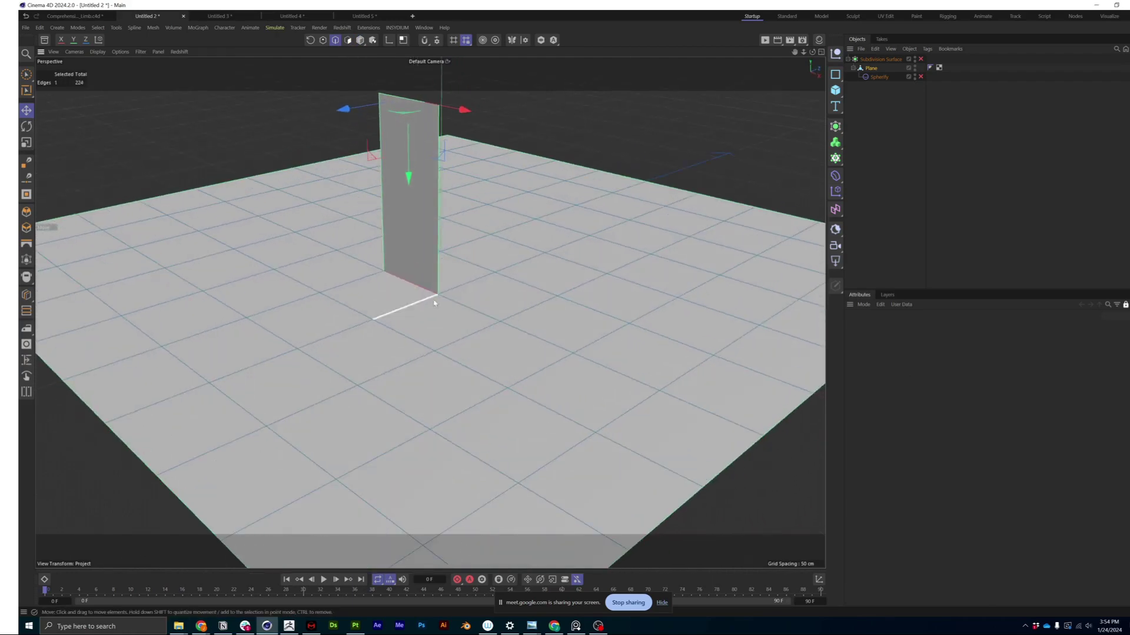
scroll(405, 296, "up", 3)
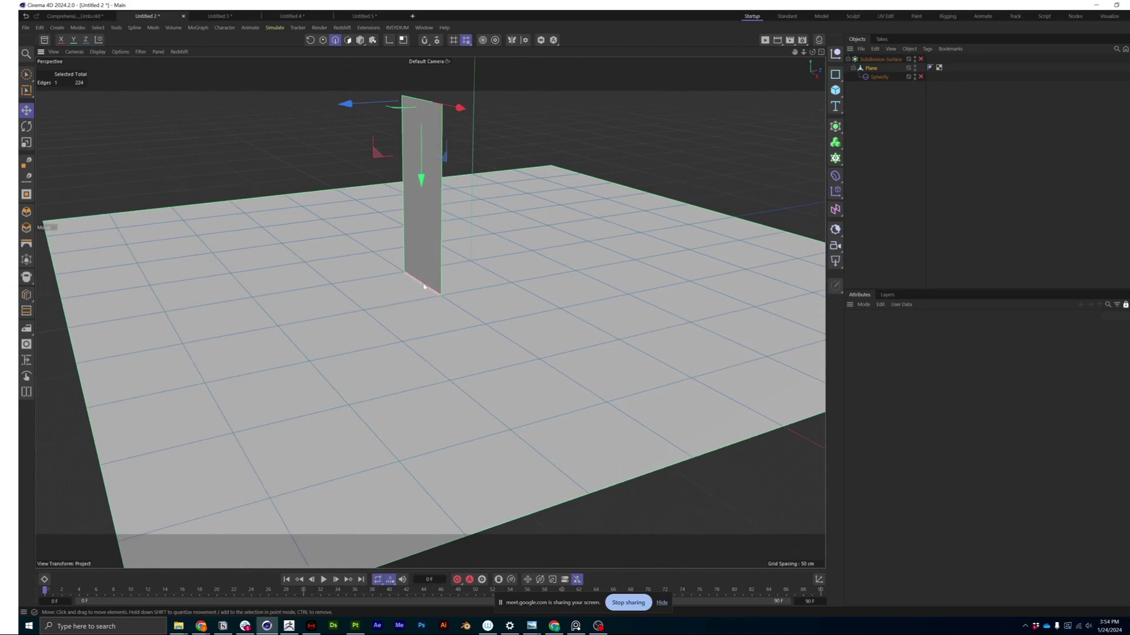
scroll(419, 272, "up", 3)
left_click_drag(418, 273, 421, 307, "alt")
left_click_drag(421, 195, 479, 196, "alt")
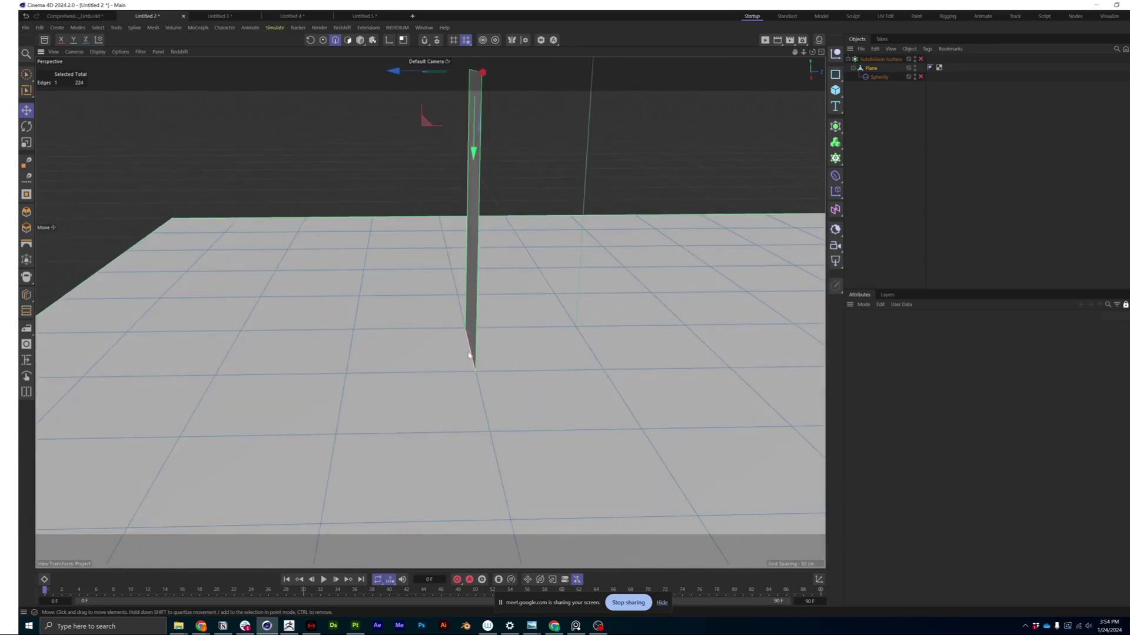
scroll(474, 353, "up", 5)
scroll(471, 360, "up", 3)
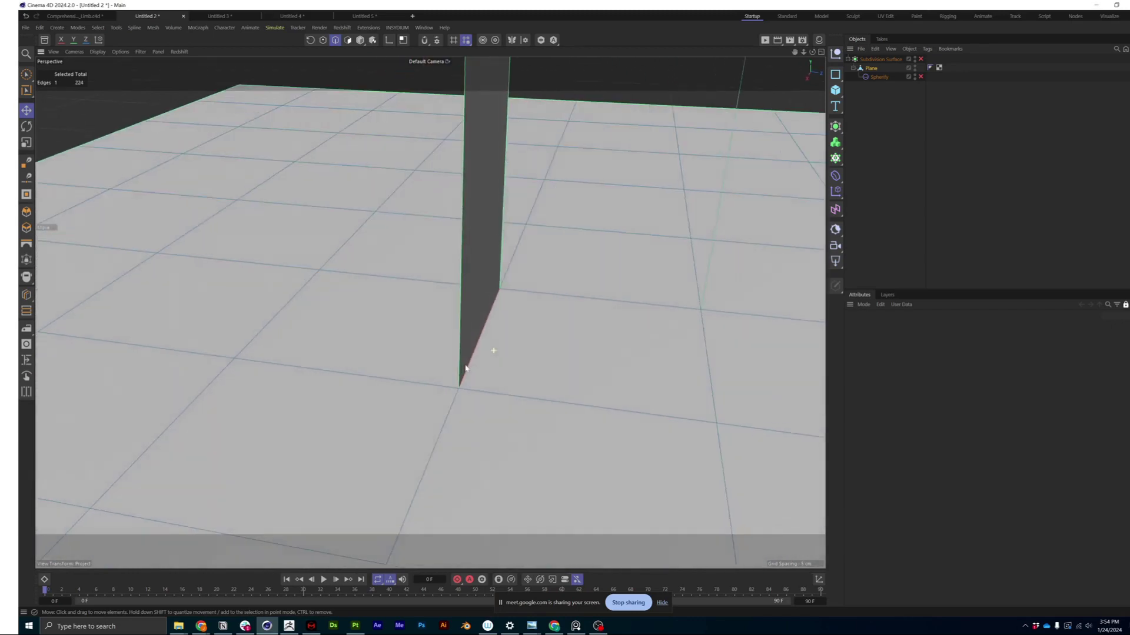
scroll(470, 365, "down", 5)
left_click_drag(484, 360, 530, 315, "alt")
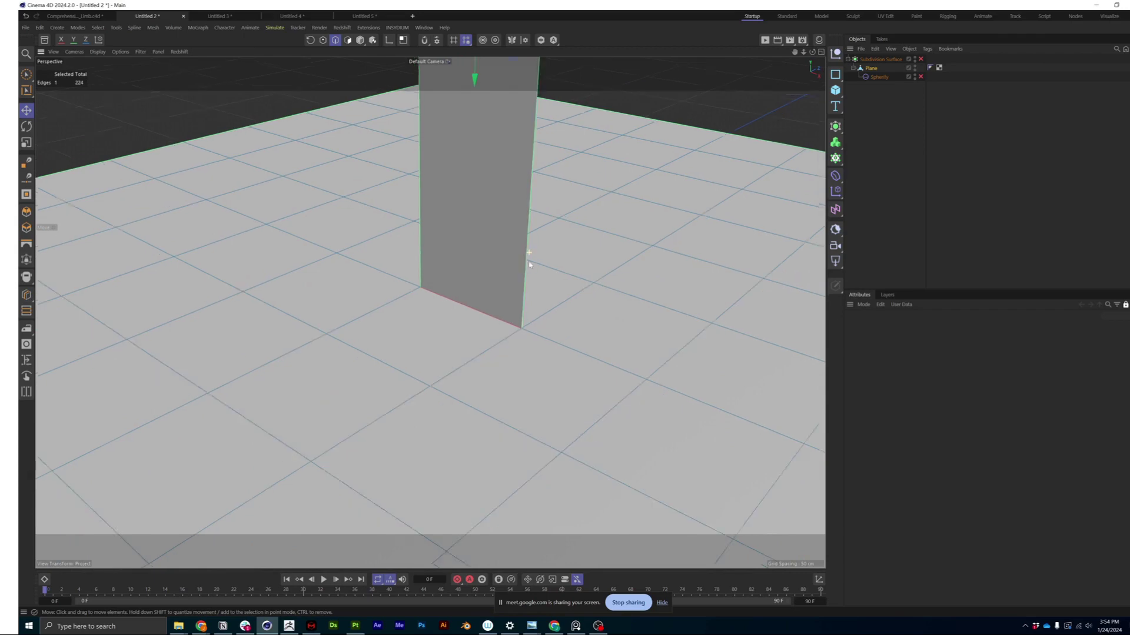
left_click_drag(530, 260, 518, 327, "alt")
Step: Enable the Spherify deformer and the Subdivision Surface on the plane and inspect the resulting shape from all sides
left_click(920, 77)
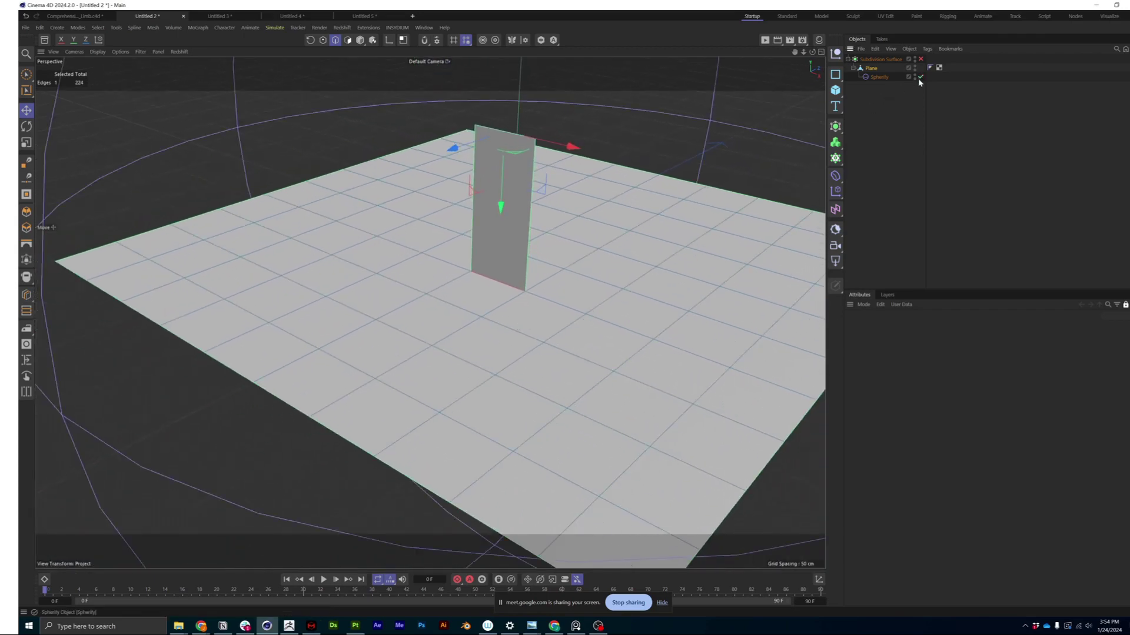
left_click(921, 59)
left_click_drag(482, 447, 439, 239, "alt")
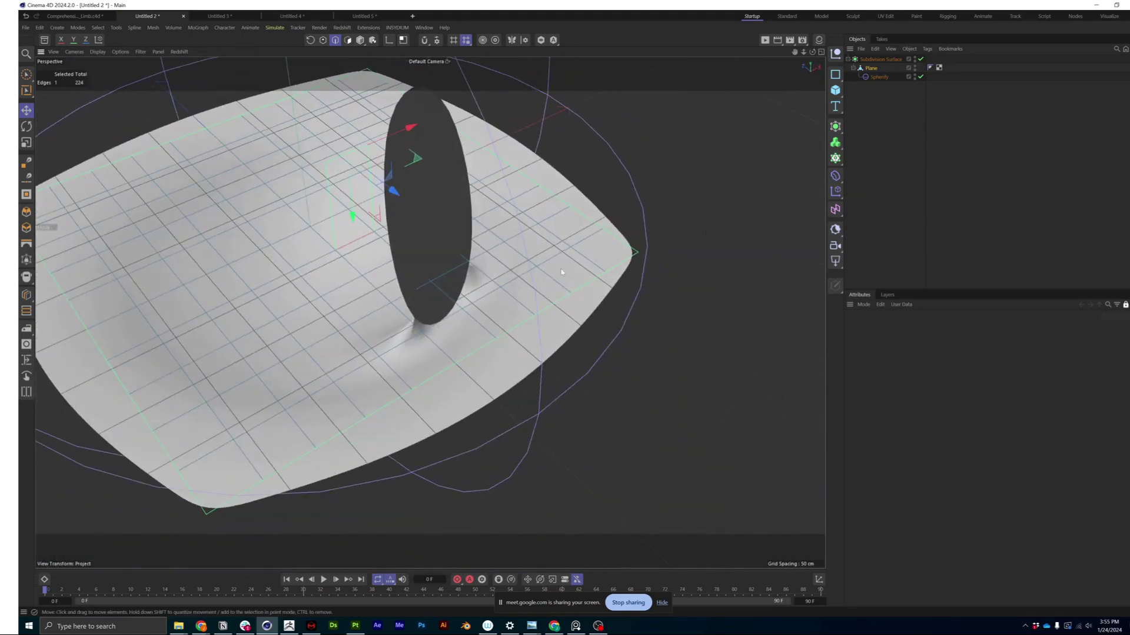
left_click_drag(562, 272, 450, 333, "alt")
left_click_drag(475, 284, 500, 276, "alt")
left_click_drag(577, 300, 503, 259, "alt")
Step: Show the Modeling settings with the Mesh Checking options and switch to polygon mode
left_click(863, 304)
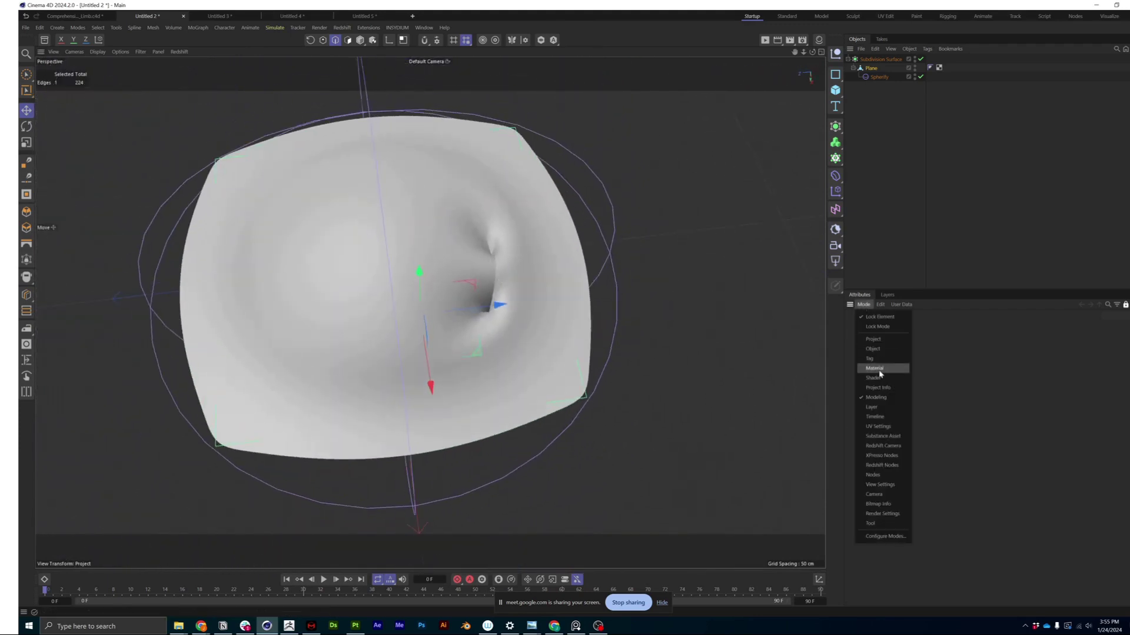
left_click(876, 398)
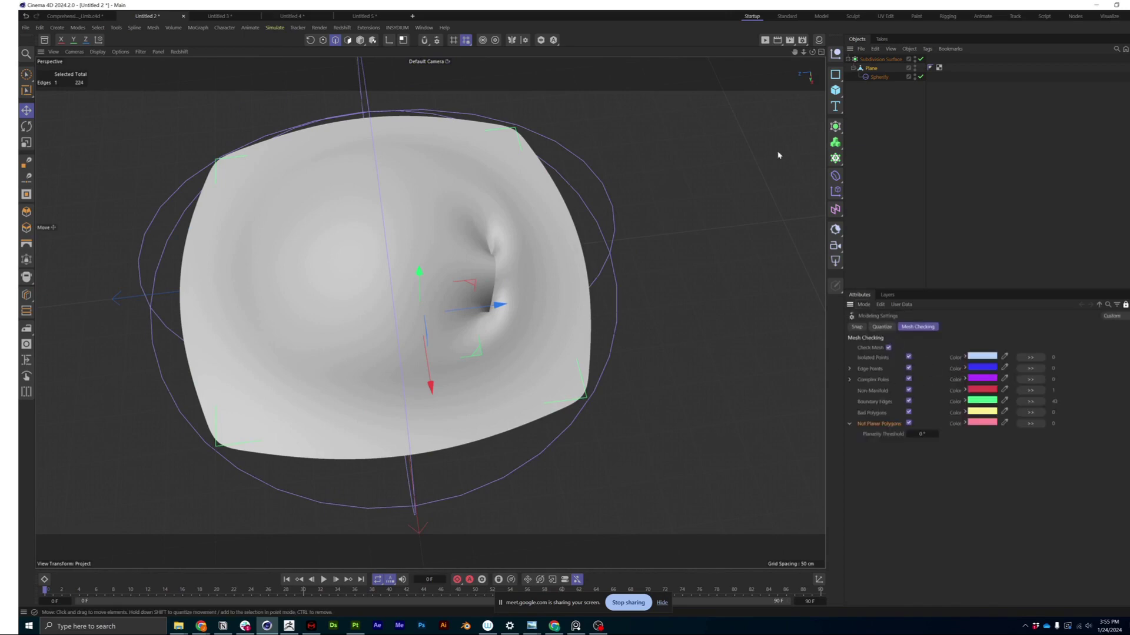
key("Return")
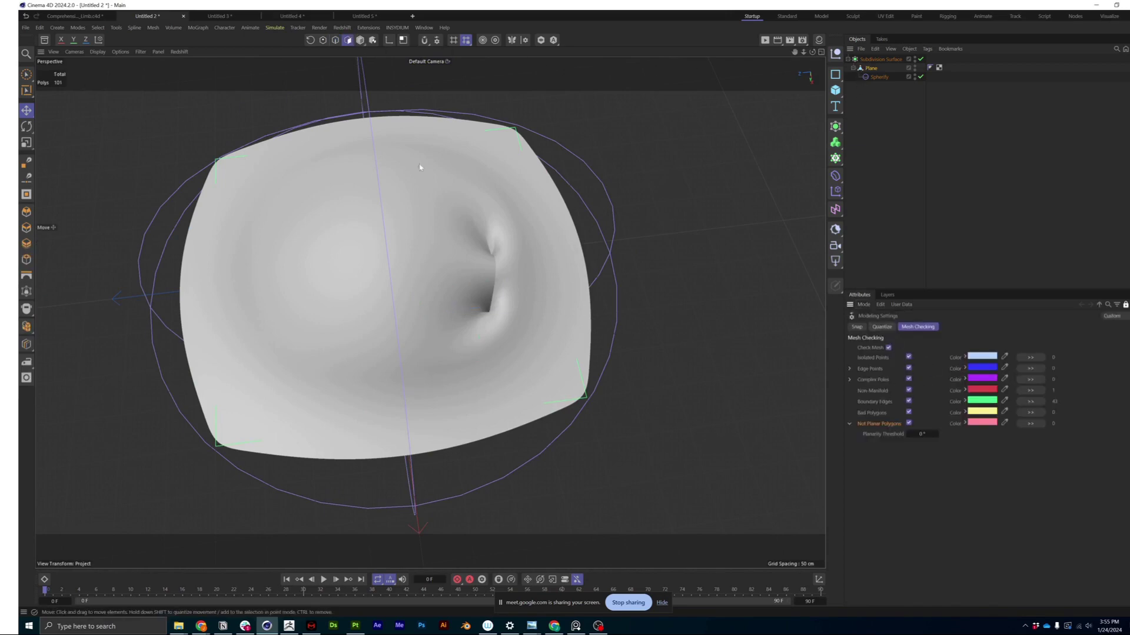
Step: Disable the Subdivision Surface and the Spherify deformer, and reselect the Plane object
left_click(920, 59)
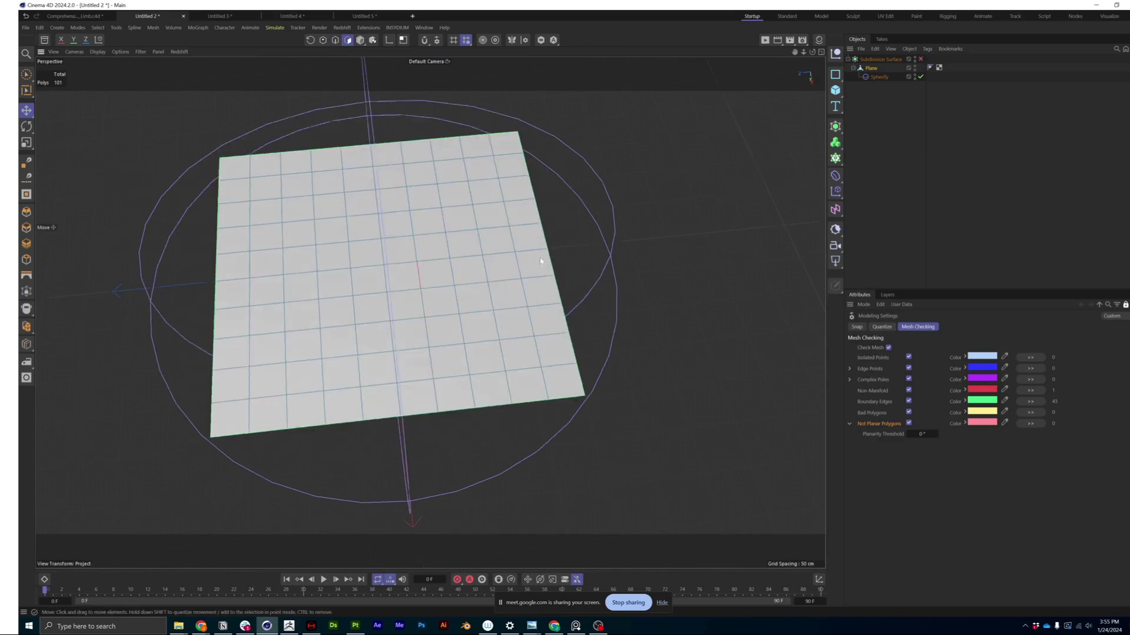
left_click_drag(540, 260, 544, 235, "alt")
left_click(912, 166)
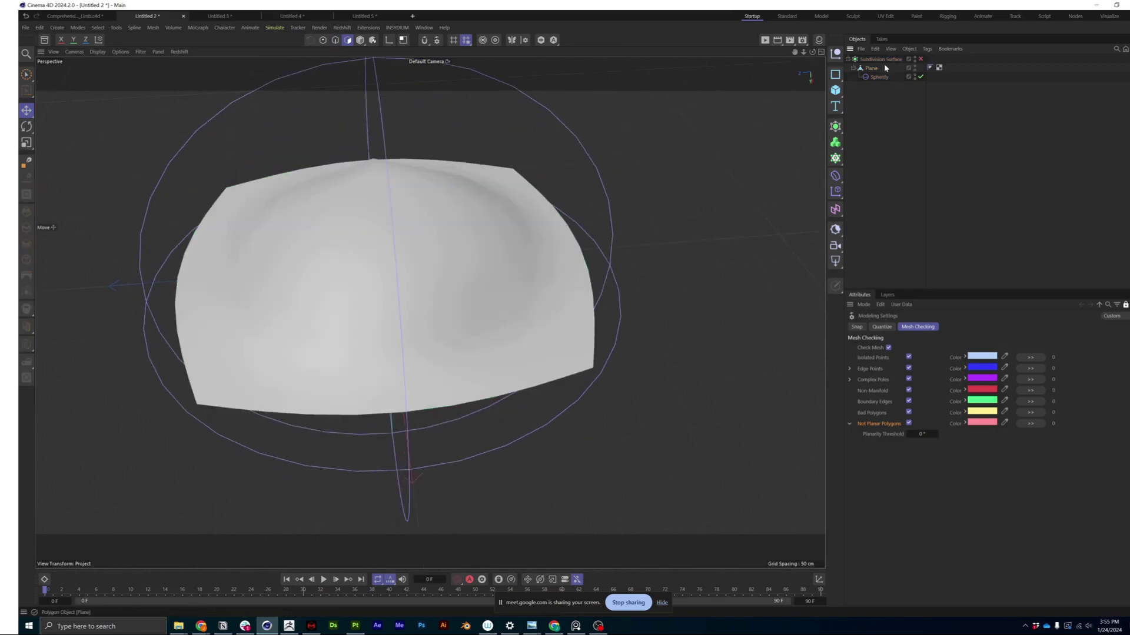
left_click(920, 76)
left_click(867, 69)
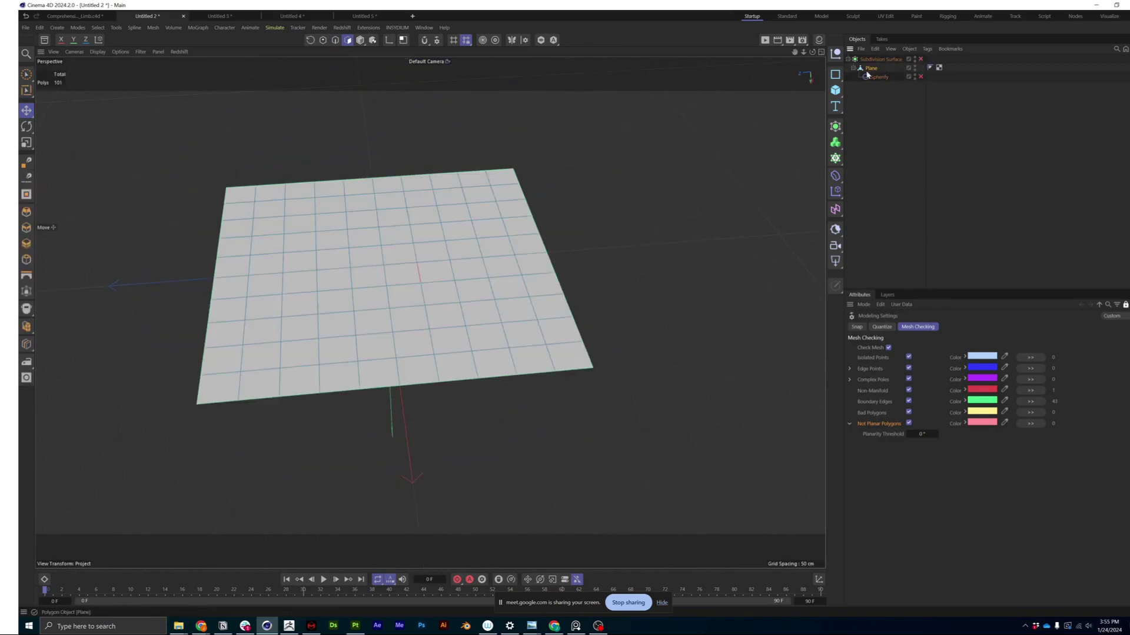
Step: Inspect the flagged edge in the middle of the plane and select it through the Non-Manifold mesh check
left_click(458, 231)
scroll(458, 230, "up", 6)
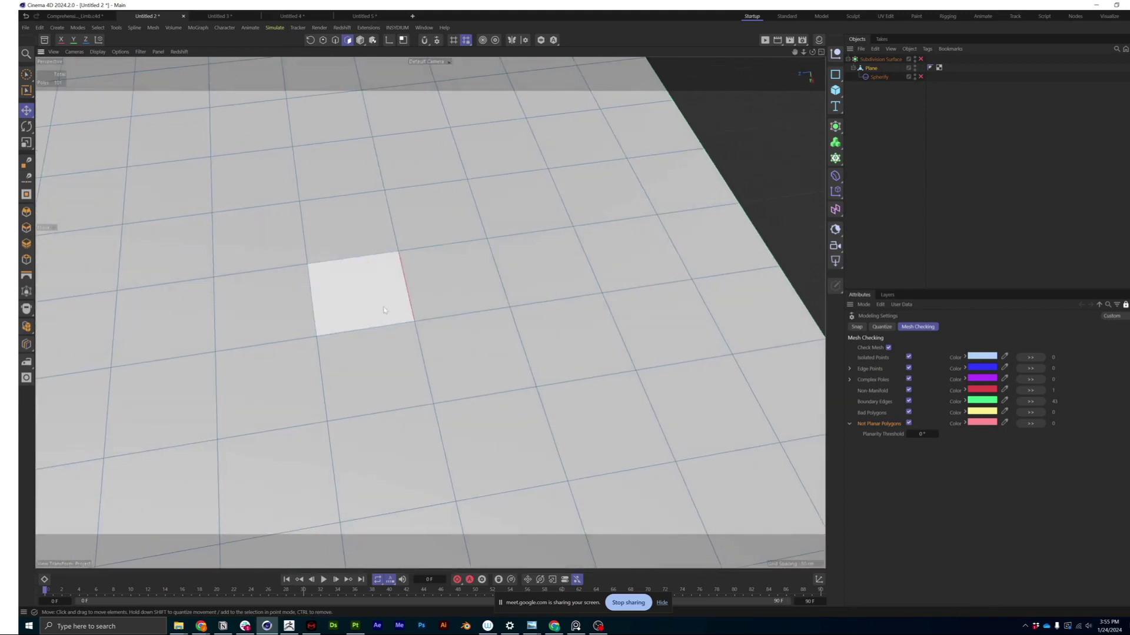
scroll(403, 332, "down", 3)
left_click_drag(400, 337, 402, 372, "alt")
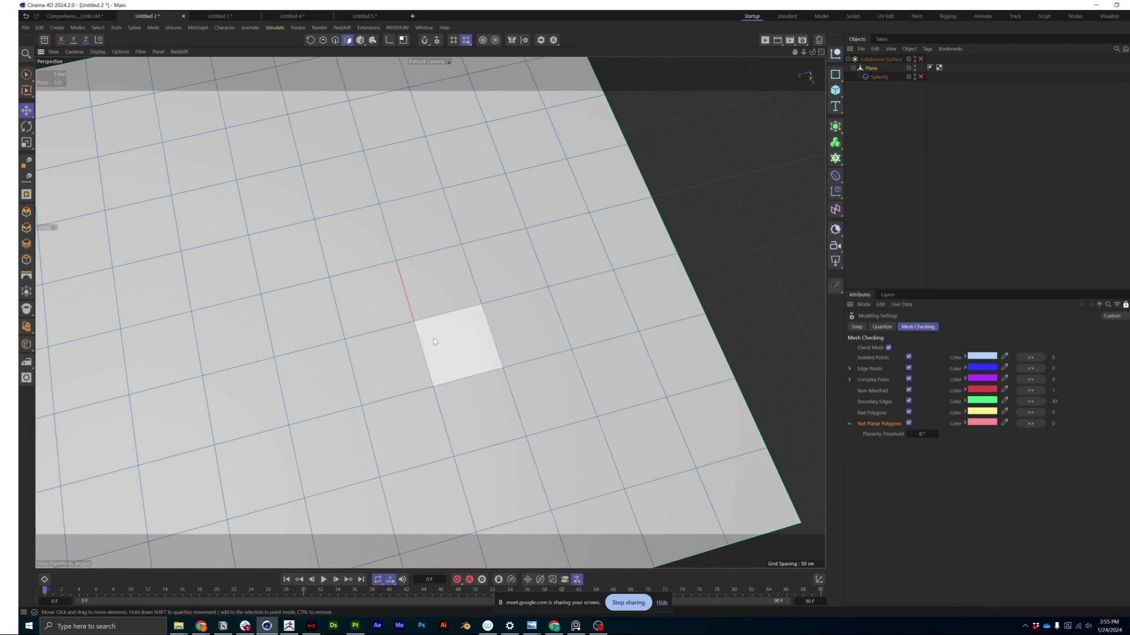
scroll(434, 342, "down", 5)
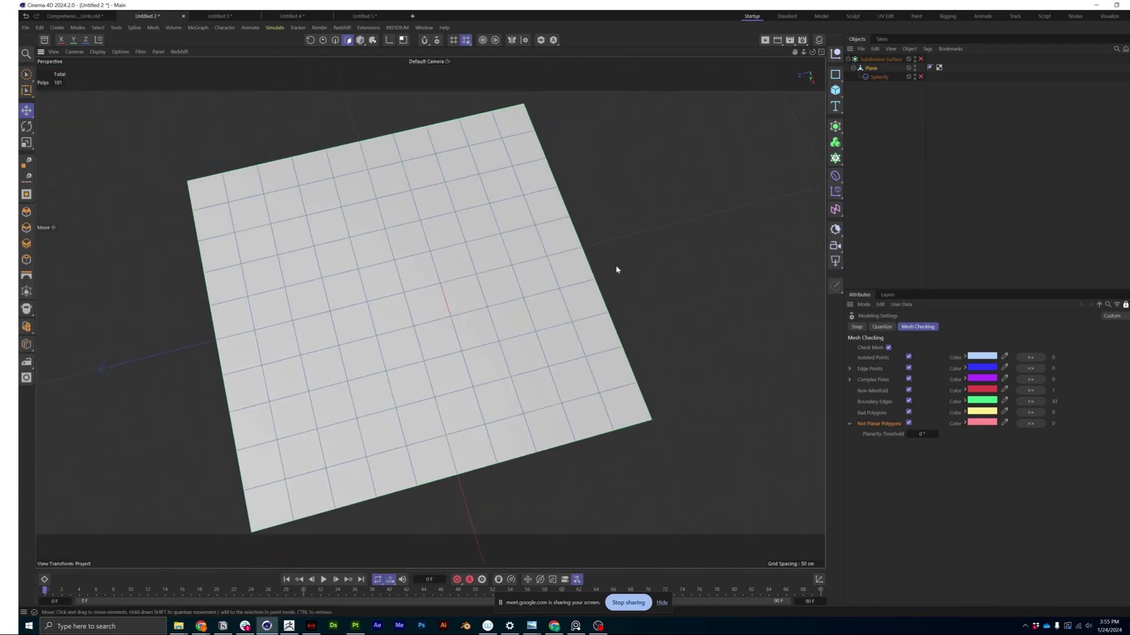
left_click_drag(497, 284, 496, 323, "alt")
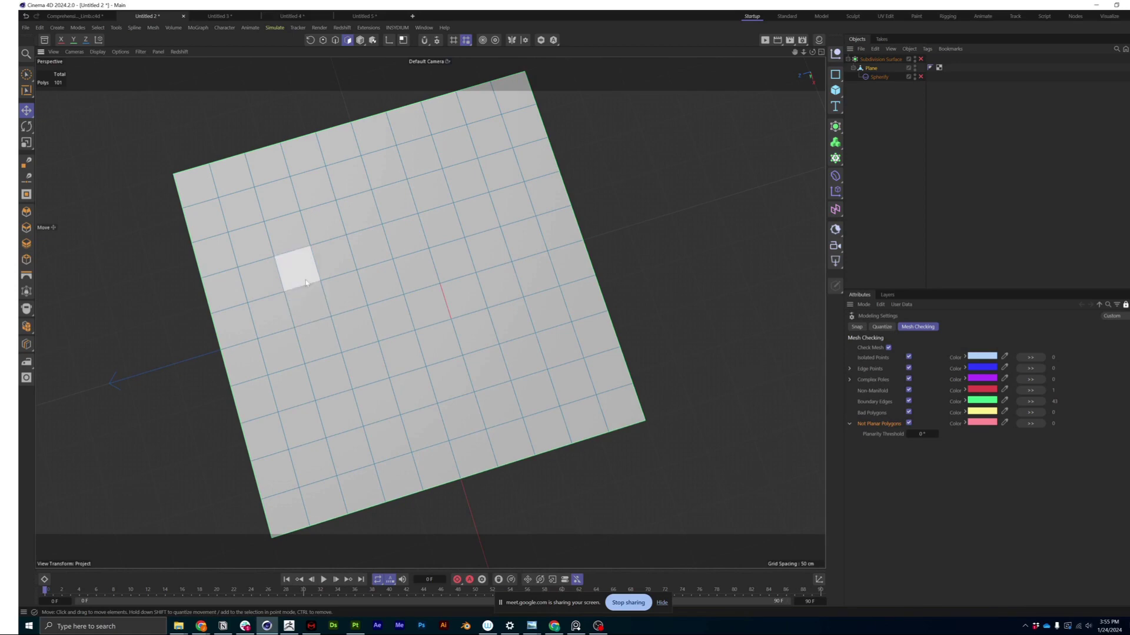
mouse_move(337, 290)
left_mouse_down("alt")
mouse_move(330, 251)
mouse_move(342, 281)
left_mouse_up("alt")
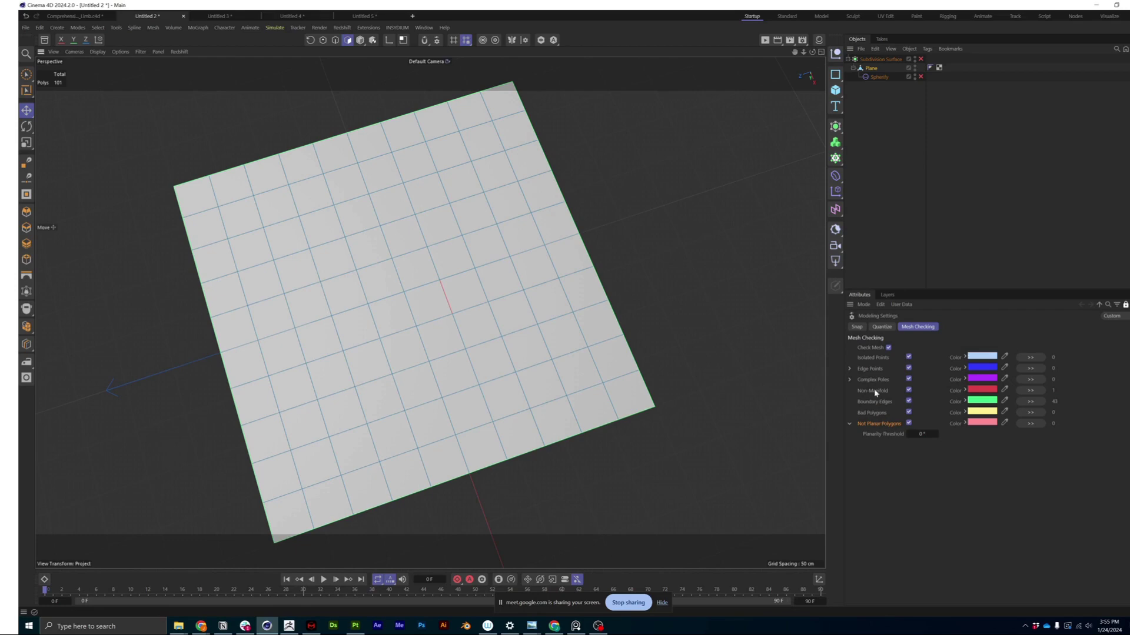
left_click(1030, 392)
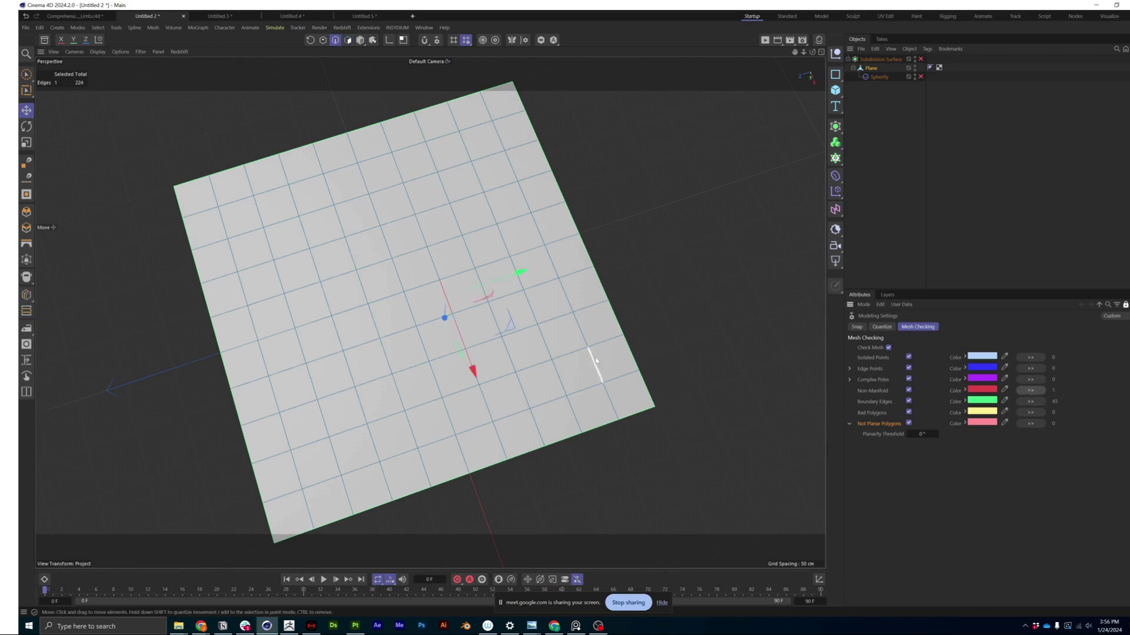
Step: Frame the selected non-manifold edge of the plane in the viewport
left_click_drag(595, 357, 635, 285, "alt")
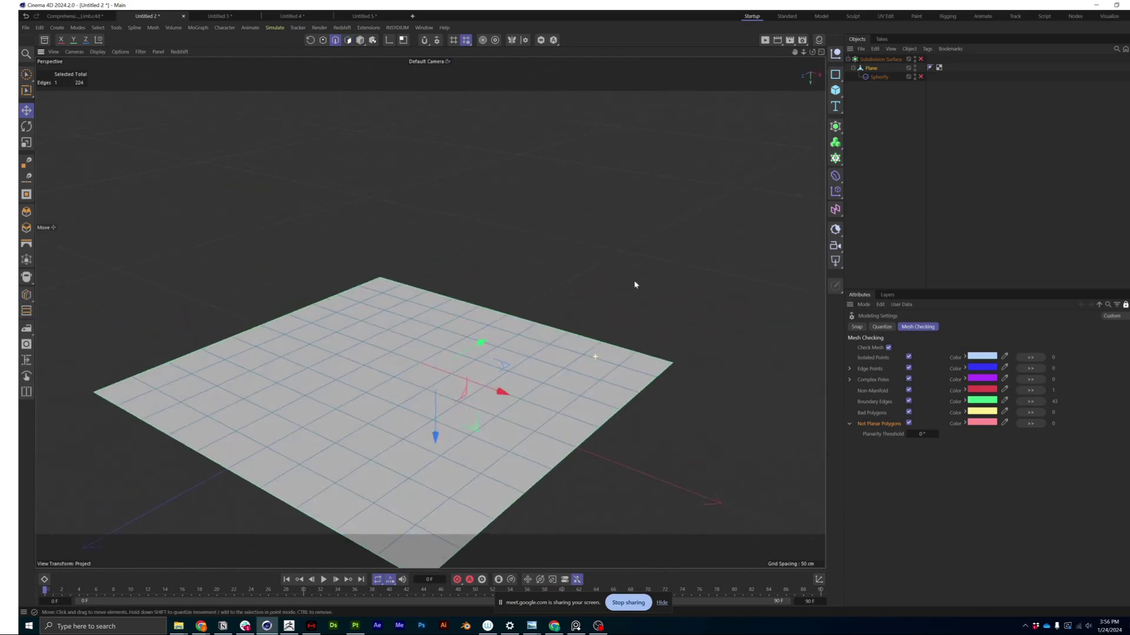
left_click_drag(524, 335, 492, 431, "alt")
middle_click_drag(492, 431, 676, 471, "alt")
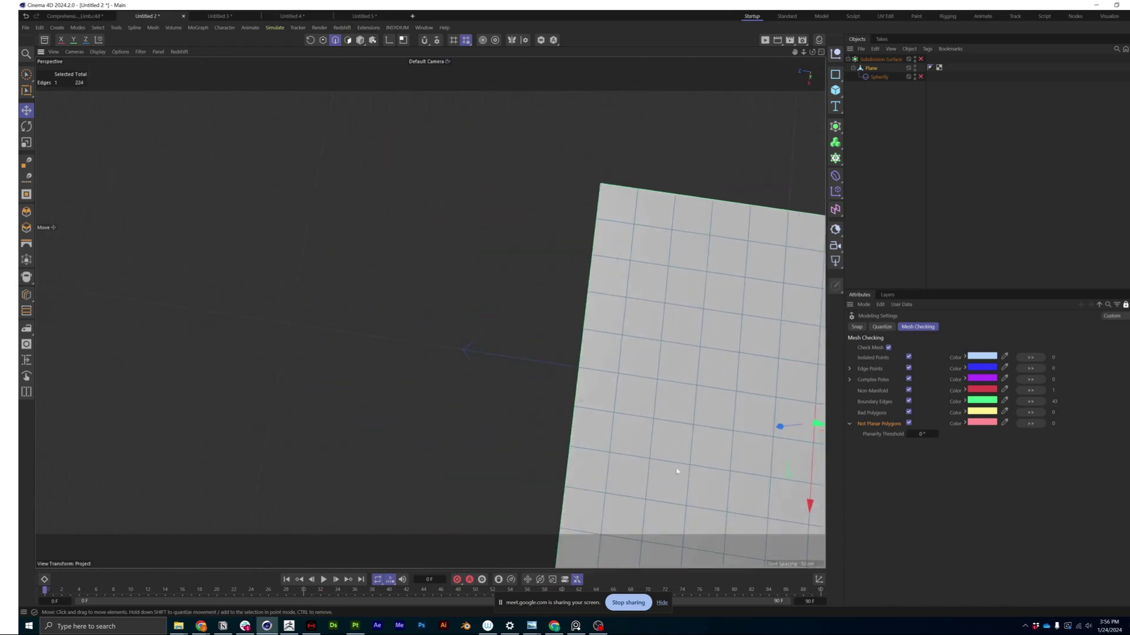
left_click_drag(676, 471, 565, 377, "alt")
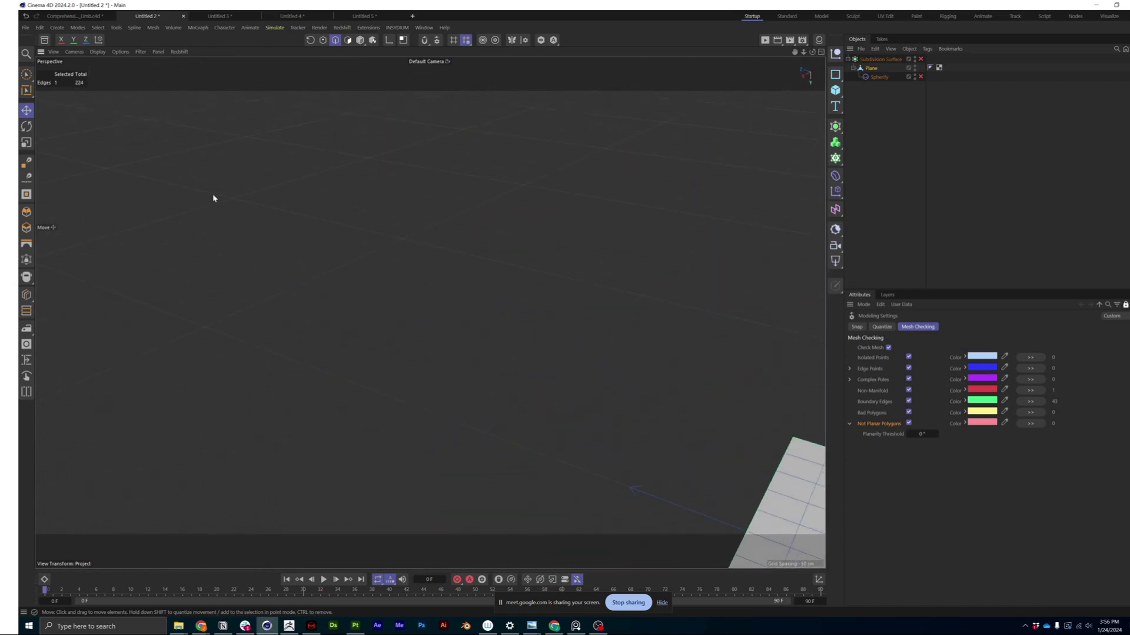
left_click(74, 52)
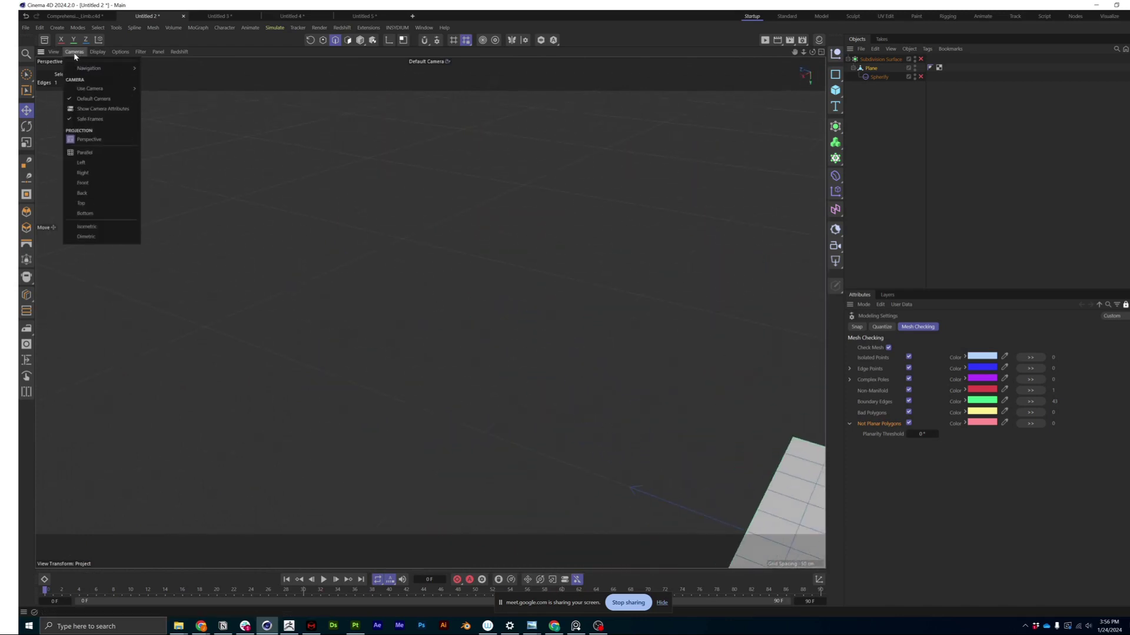
mouse_move(60, 53)
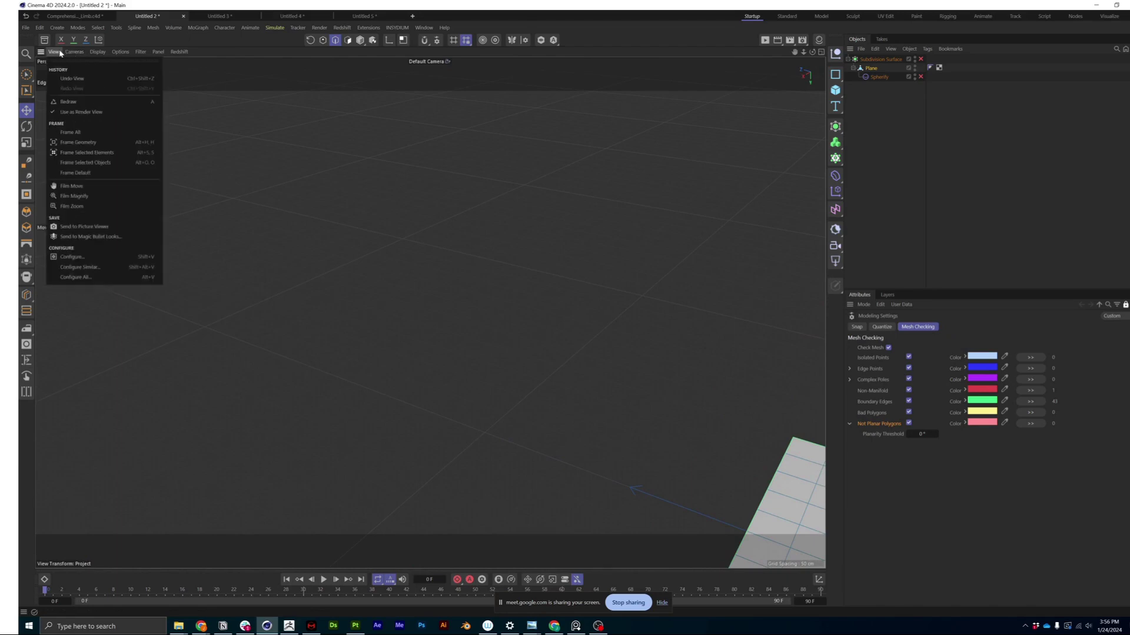
left_click(88, 152)
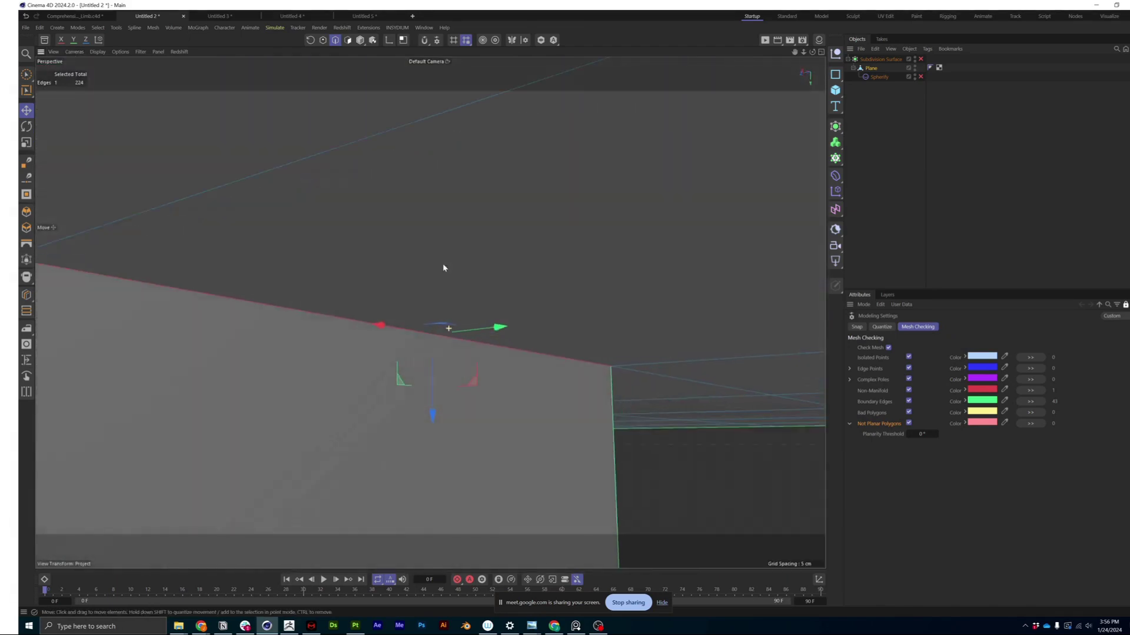
Step: Delete the polygon hanging from the plane's non-manifold edge, frame the whole mesh, and restore the deleted polygon
left_click(348, 40)
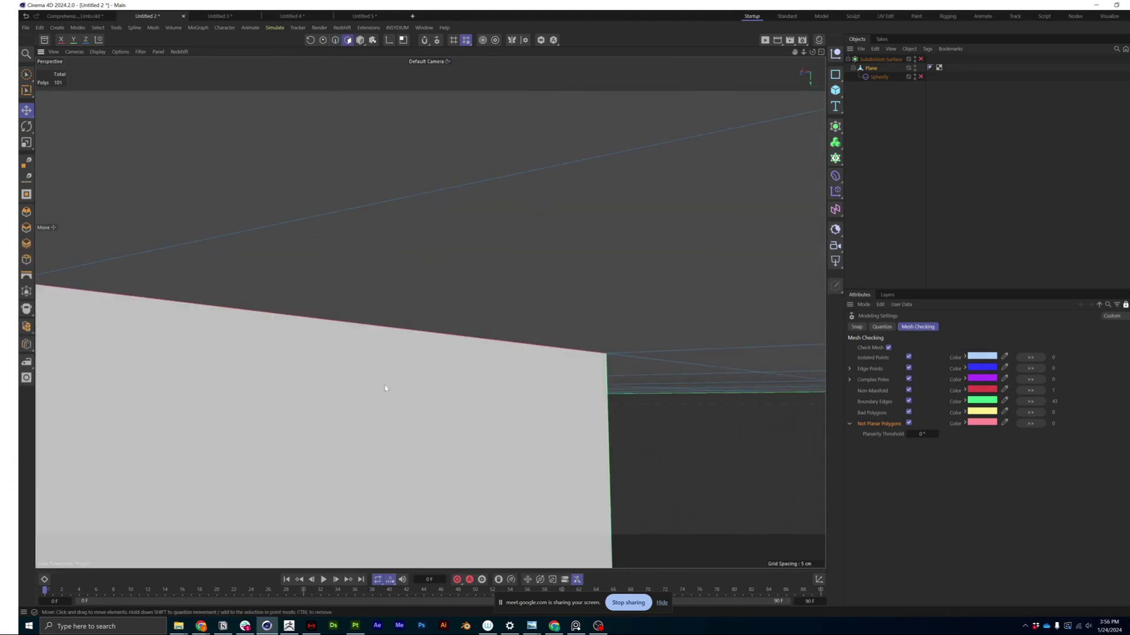
left_click(384, 386)
key("Delete")
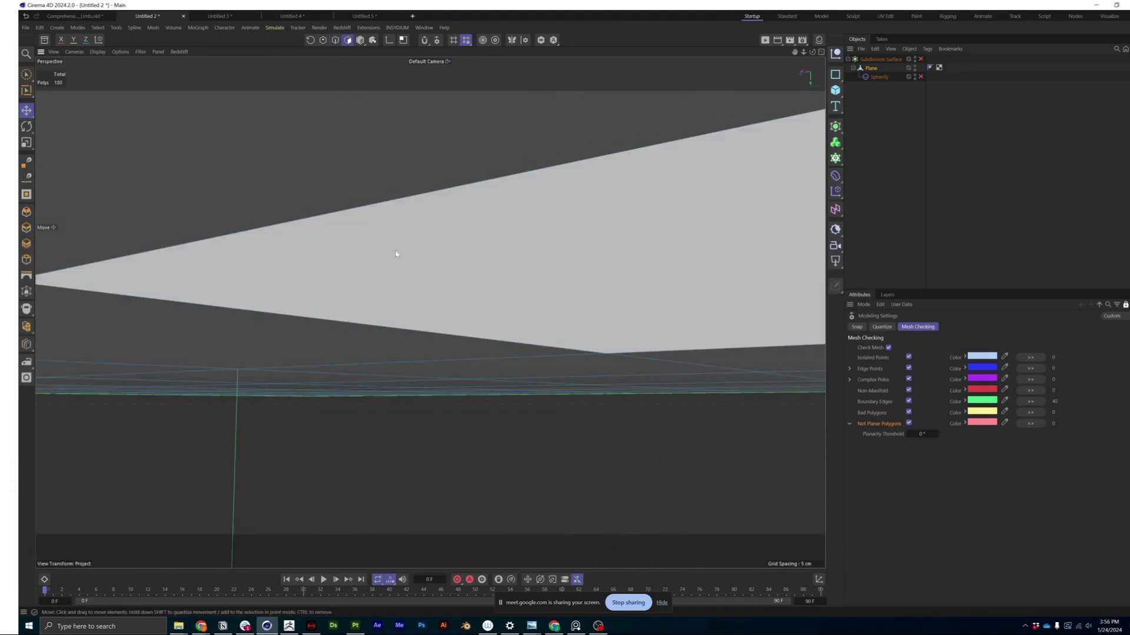
key("h")
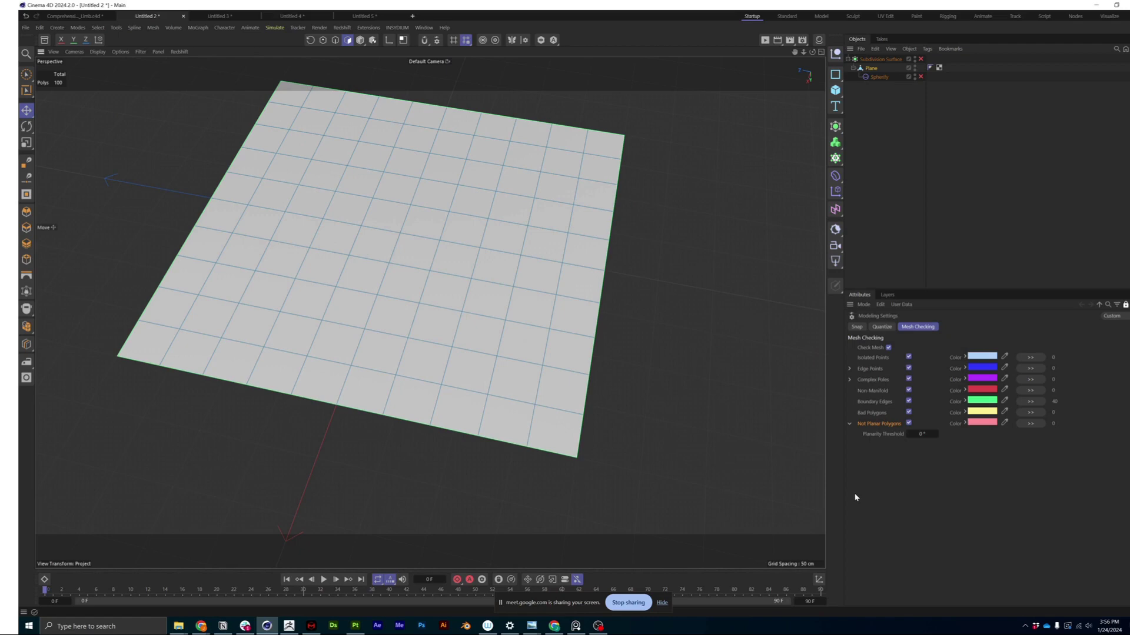
left_click(335, 40)
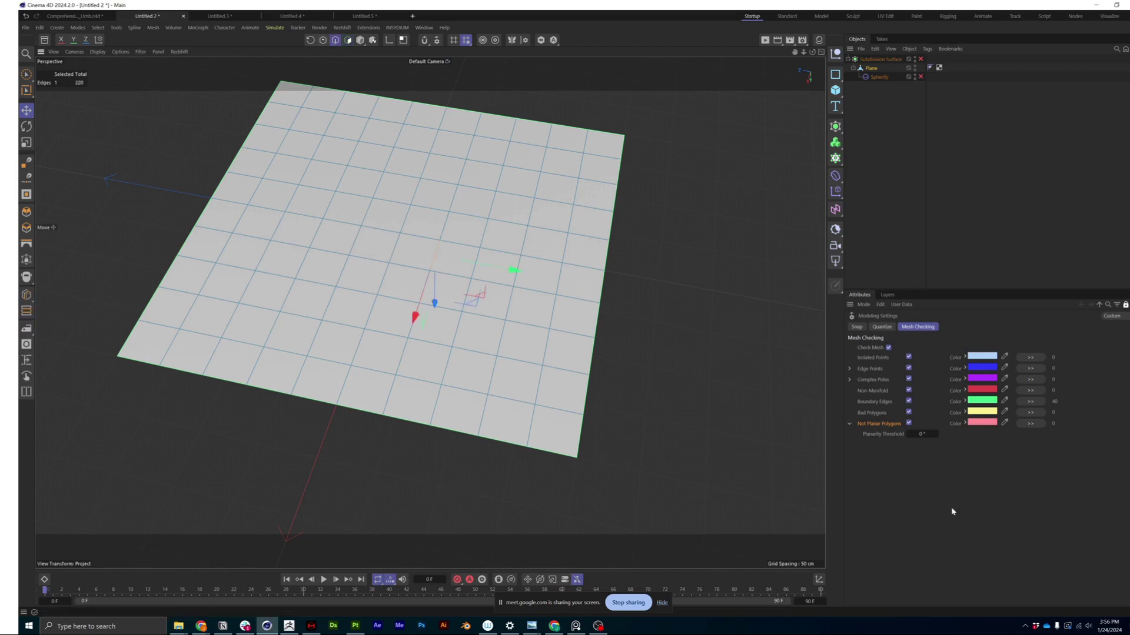
left_click_drag(425, 287, 438, 407, "alt")
left_click_drag(438, 407, 416, 298, "alt")
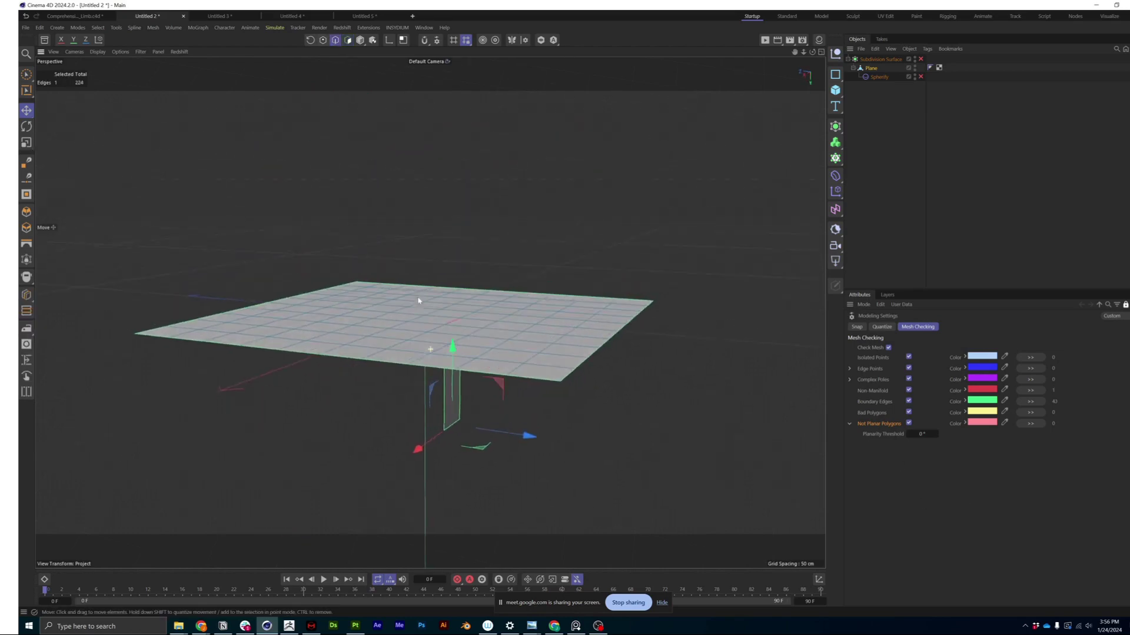
Step: Reselect the non-manifold edge through its mesh check and examine from below where the hanging polygon meets the plane
left_click(1033, 393)
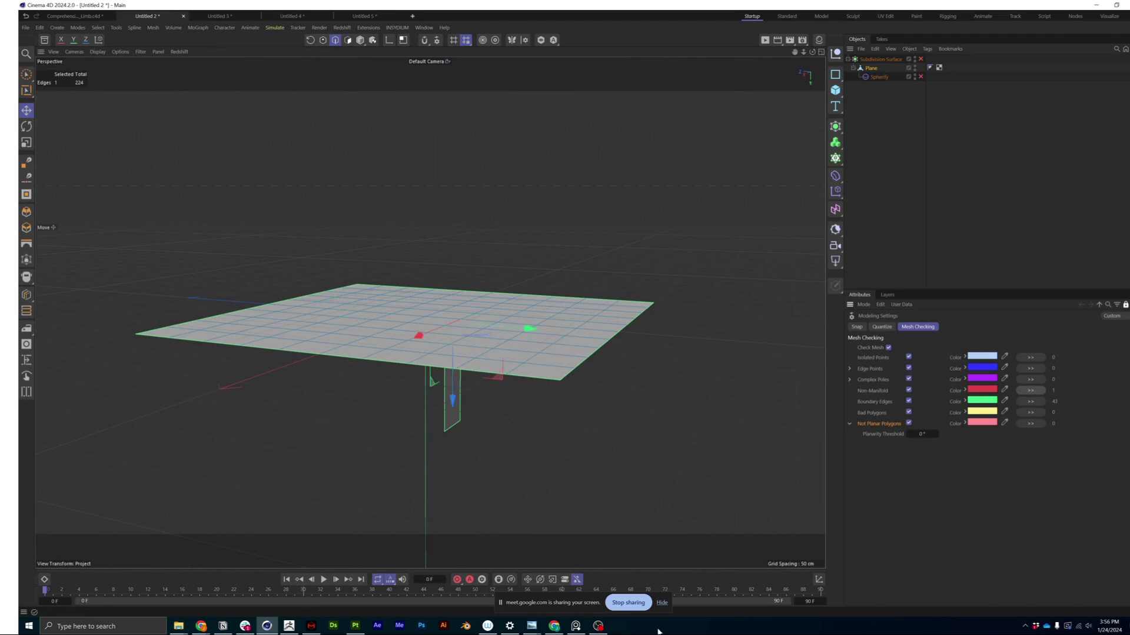
scroll(497, 337, "up", 2)
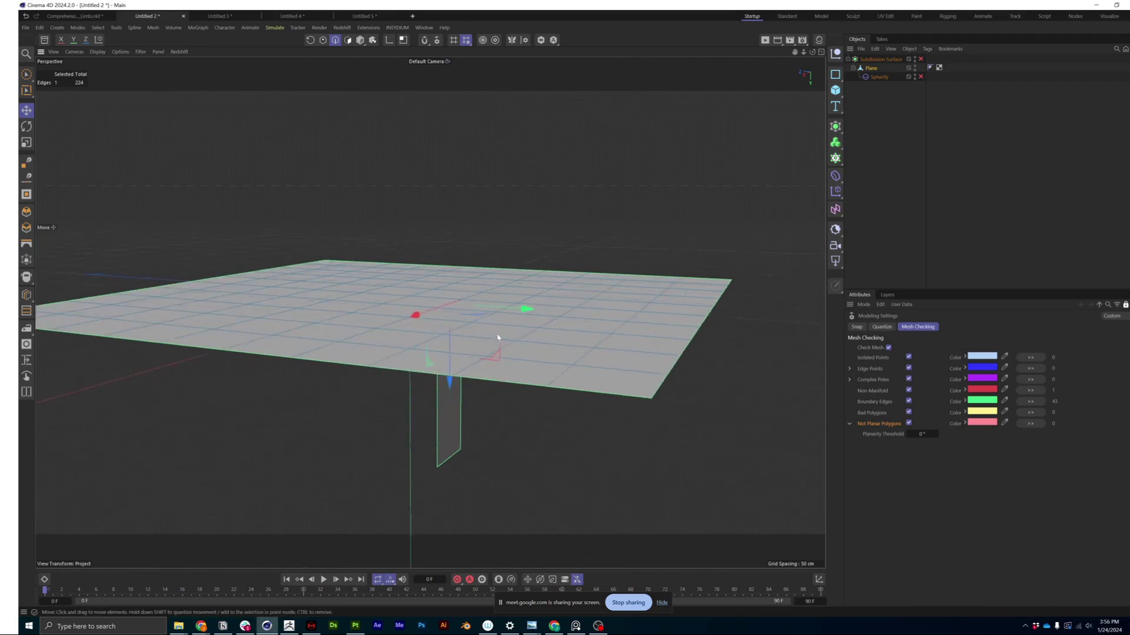
left_click_drag(497, 337, 447, 195, "alt")
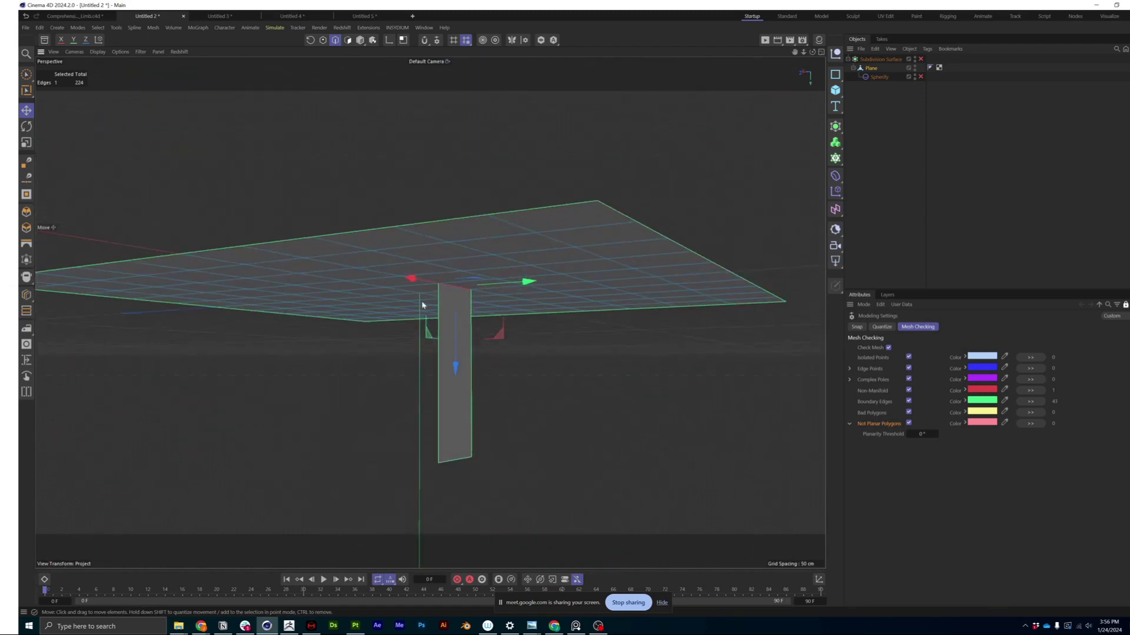
left_click(54, 51)
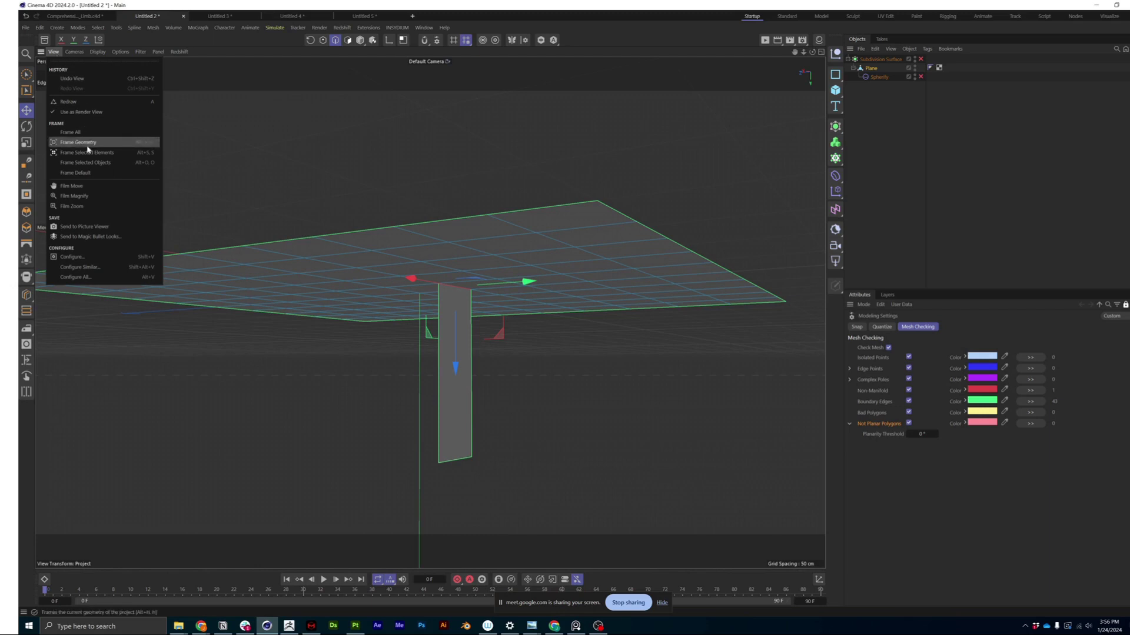
left_click(575, 336)
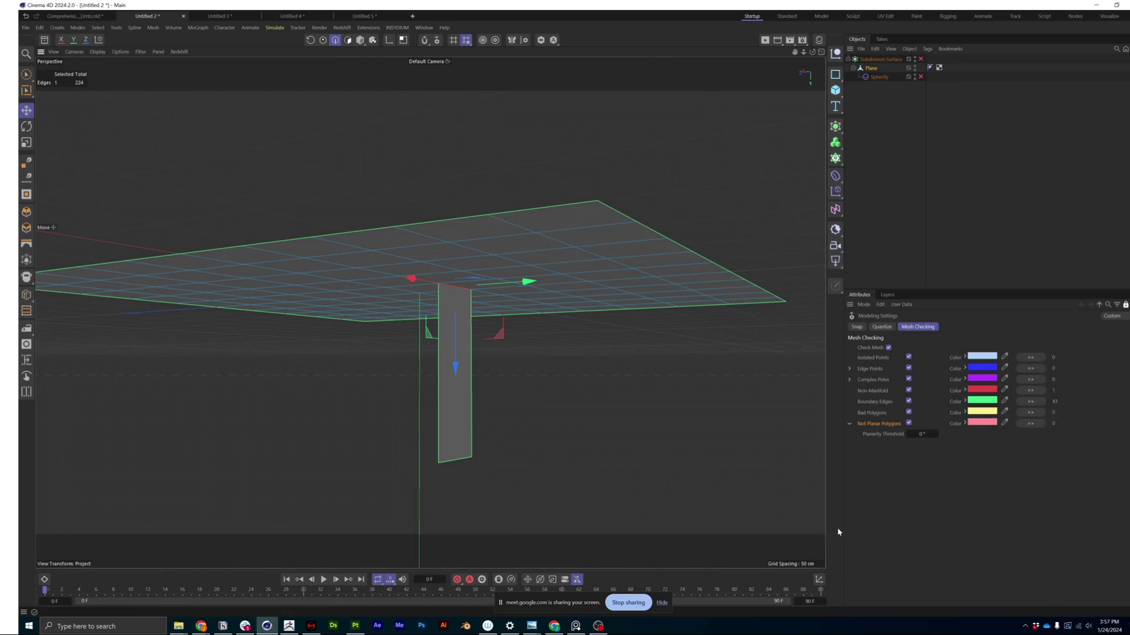
Step: Select all boundary edges through the Boundary Edges mesh check, try moving them vertically, and undo the move
left_click(1030, 402)
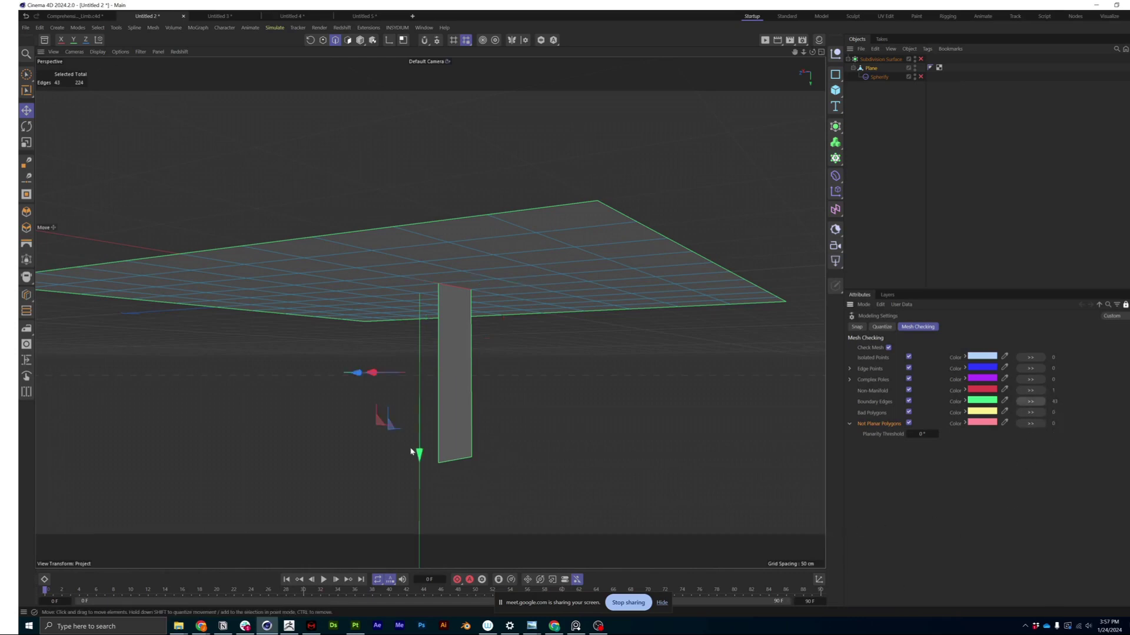
left_click_drag(419, 453, 423, 362)
key("ctrl+z")
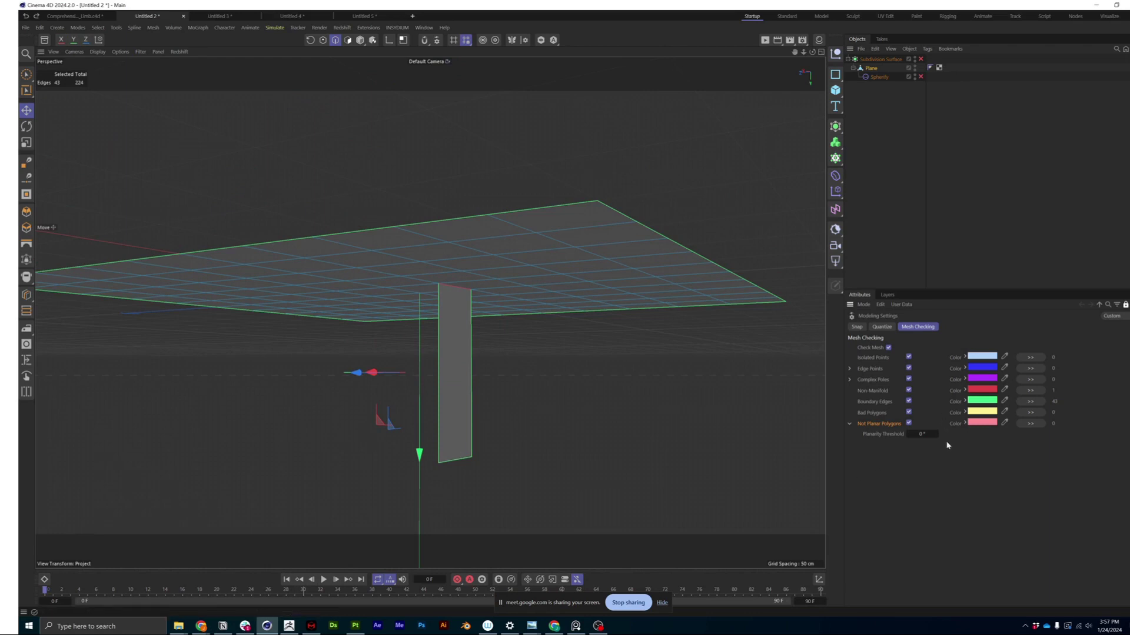
left_click_drag(553, 253, 576, 307, "alt")
left_click(882, 404)
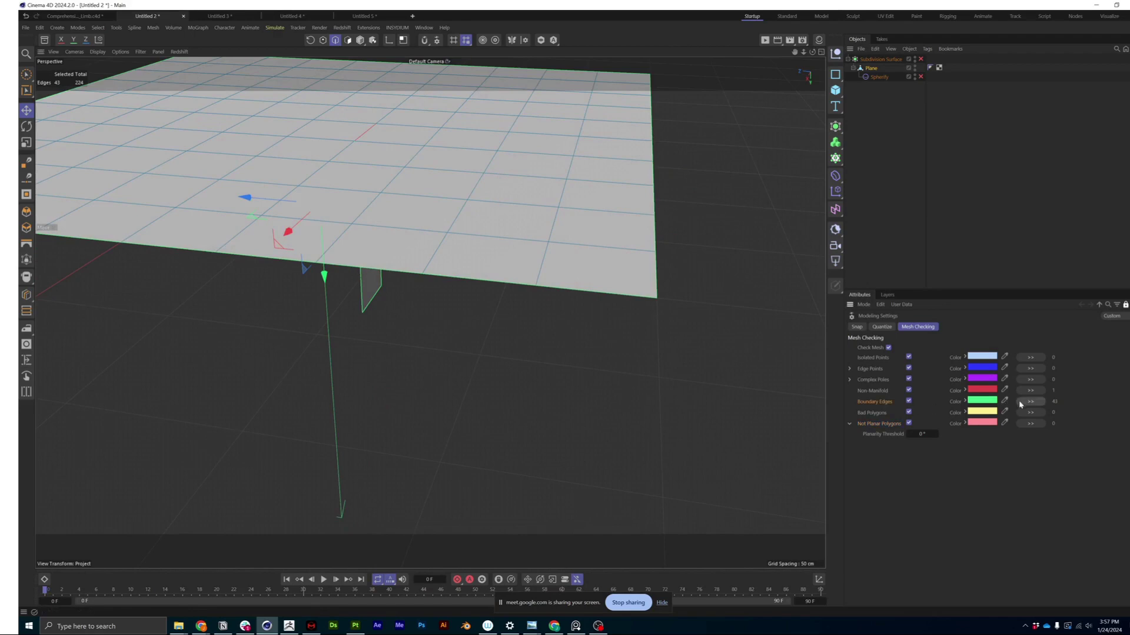
Step: Try extruding the selected boundary edges, undo the extrusion, and look over the plane from above
middle_click_drag(392, 287, 416, 300, "alt")
left_click_drag(356, 295, 397, 414, "ctrl")
key("ctrl+z")
left_click_drag(428, 290, 512, 399, "alt")
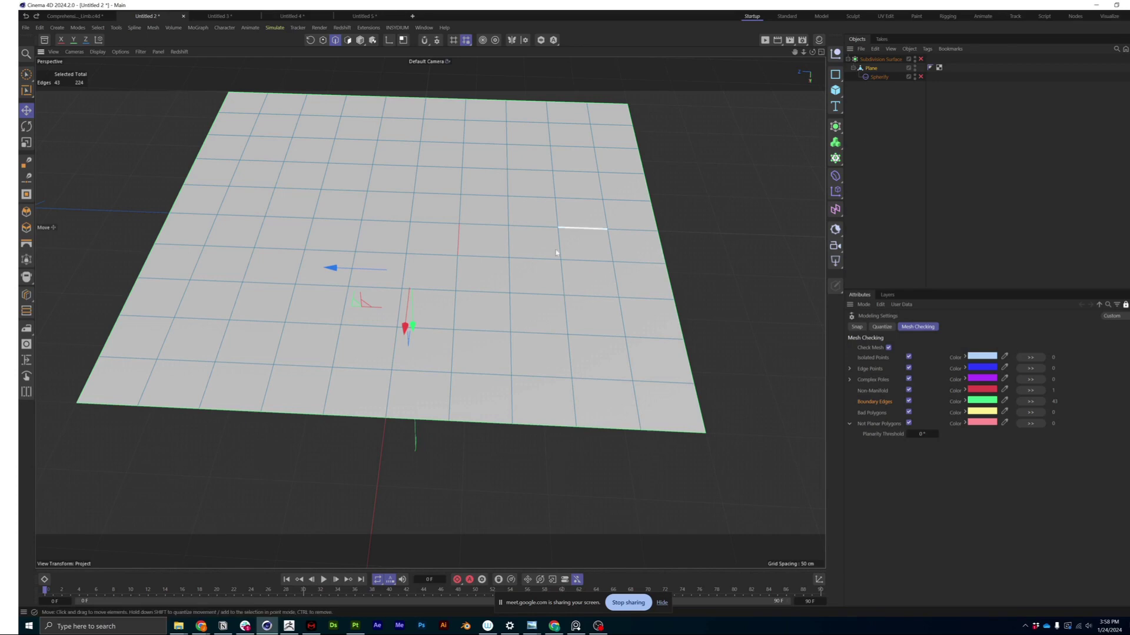
left_click_drag(436, 288, 471, 272, "alt")
Step: Switch to the Comprehensive_Lower_Limb document, turn off viewport solo, and view the whole leg with its bones and muscles
left_click(74, 16)
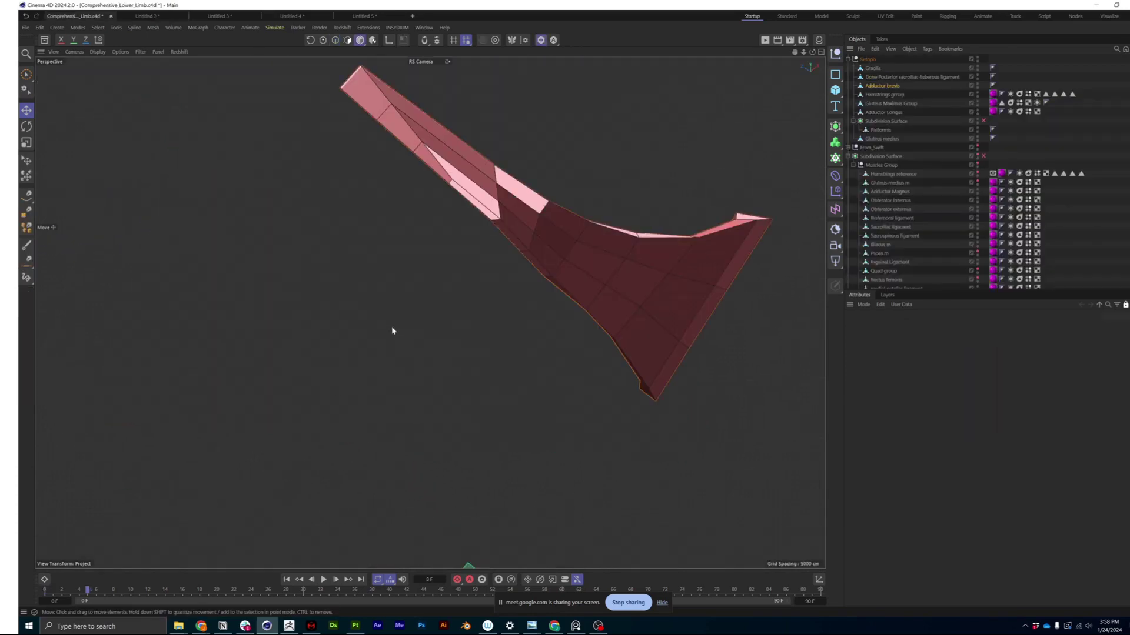
left_click(540, 39)
scroll(529, 283, "up", 4)
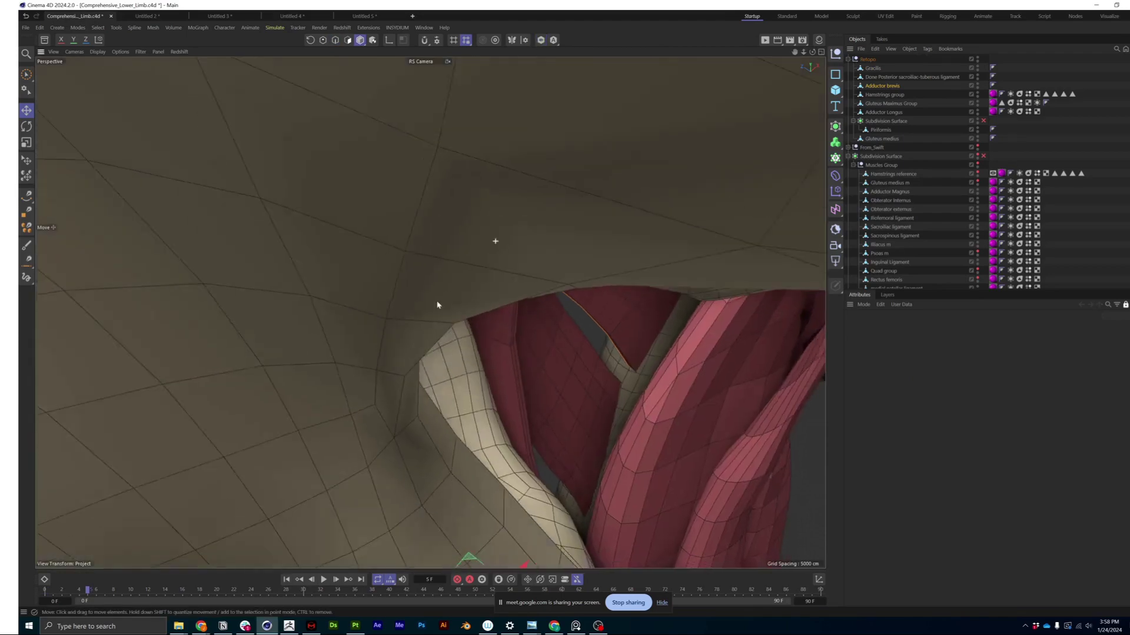
scroll(378, 328, "down", 6)
left_click_drag(378, 328, 386, 235, "alt")
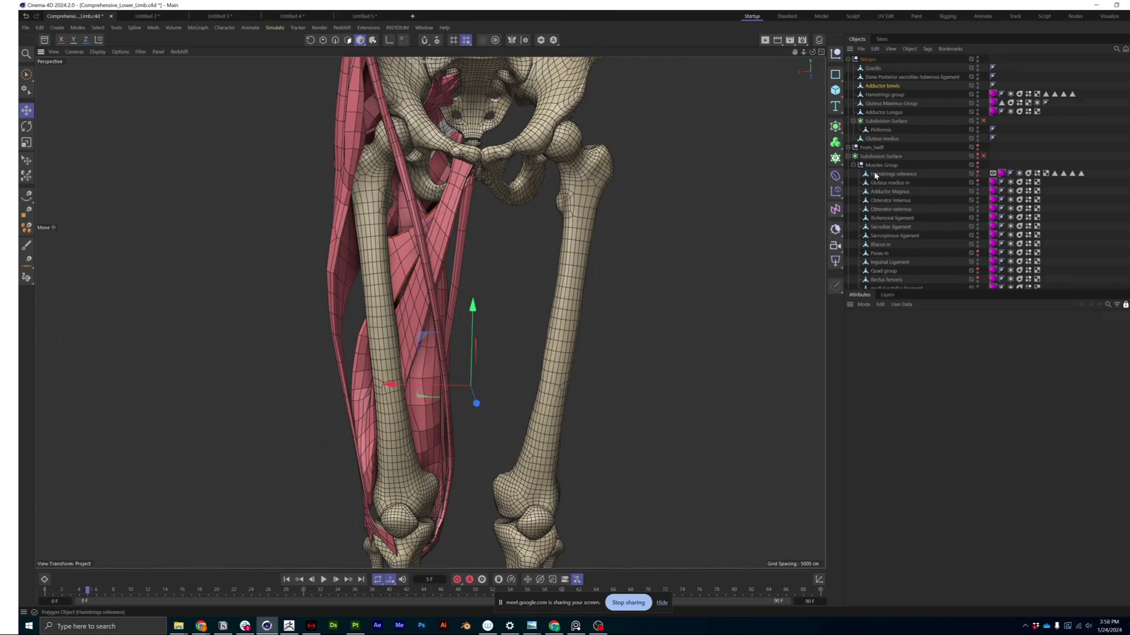
Step: Make the Subdivision Surface holding the Muscles Group visible and select everything from the Retopo group through that Subdivision Surface
left_click(978, 155)
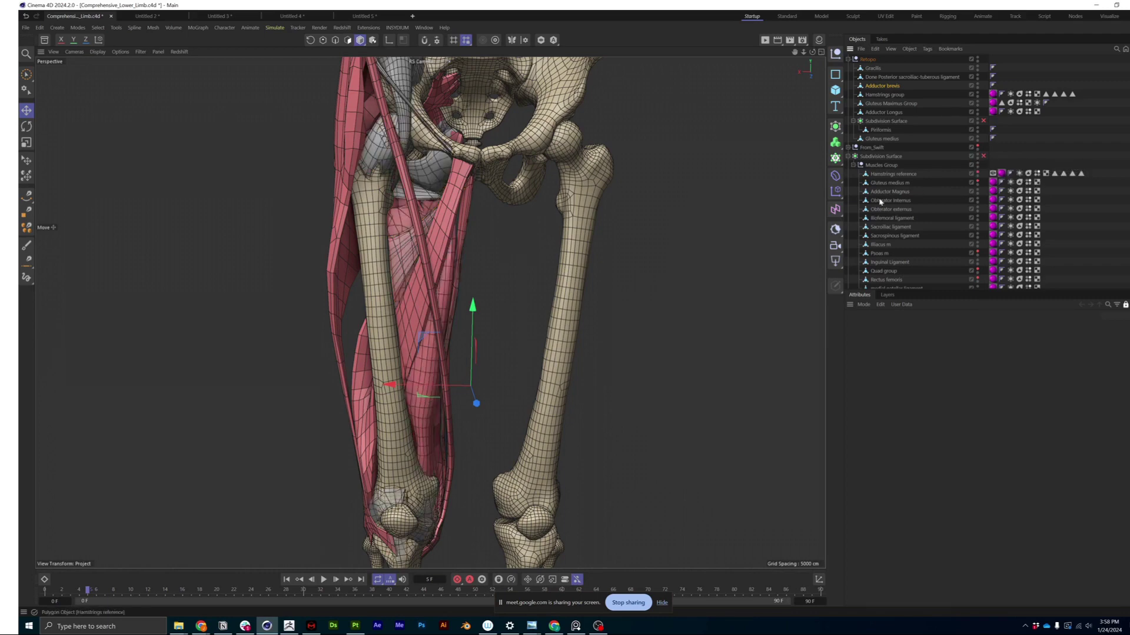
left_click(881, 156)
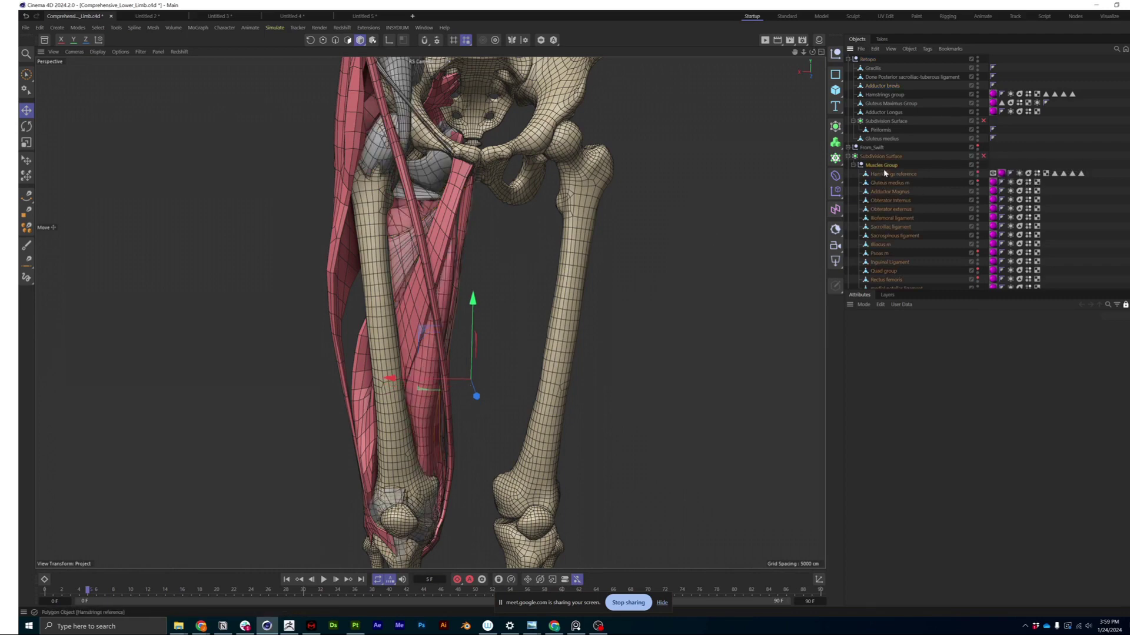
left_click(873, 59)
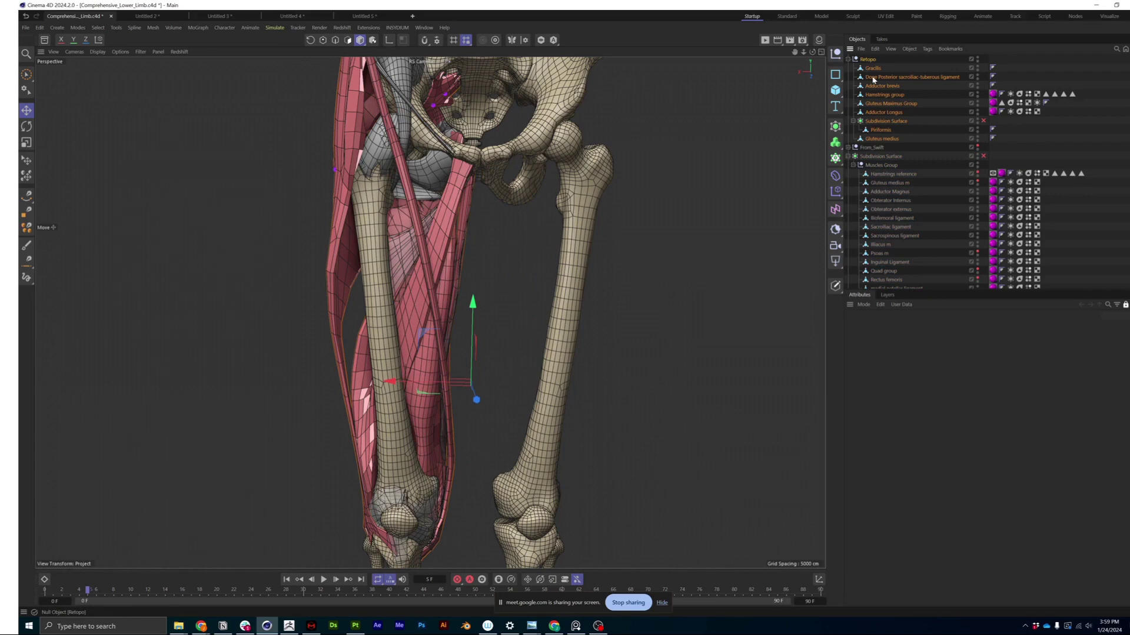
left_click(868, 157, "shift")
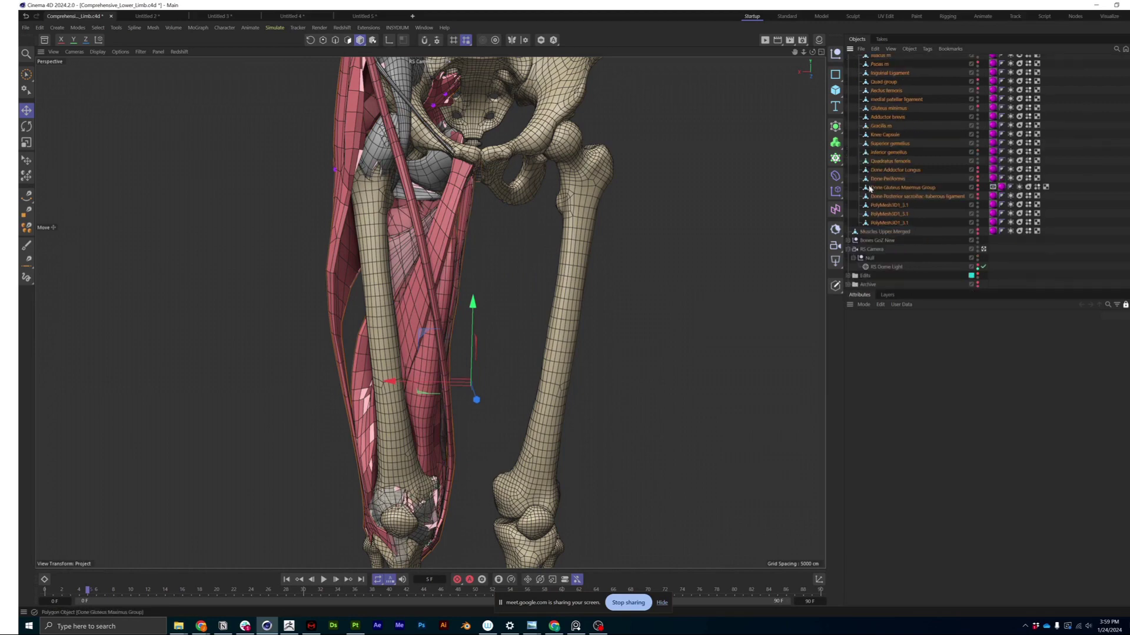
Step: Paste the Adductor brevis mesh from the clipboard into the Untitled 5 document and clear the selection
left_click(297, 18)
left_click(368, 17)
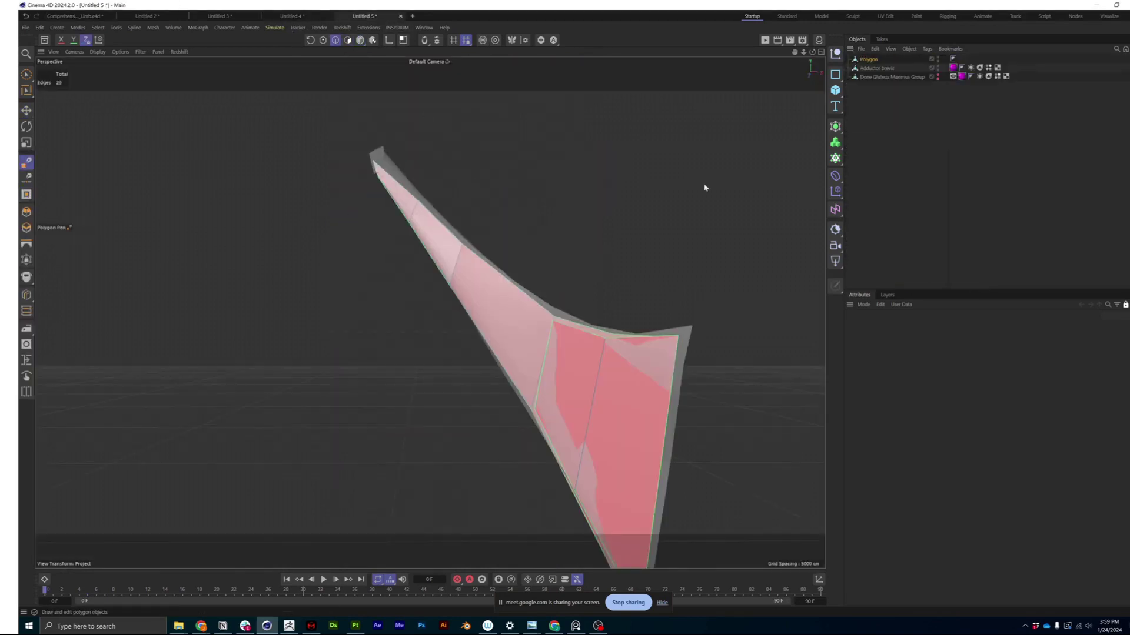
key("ctrl+v")
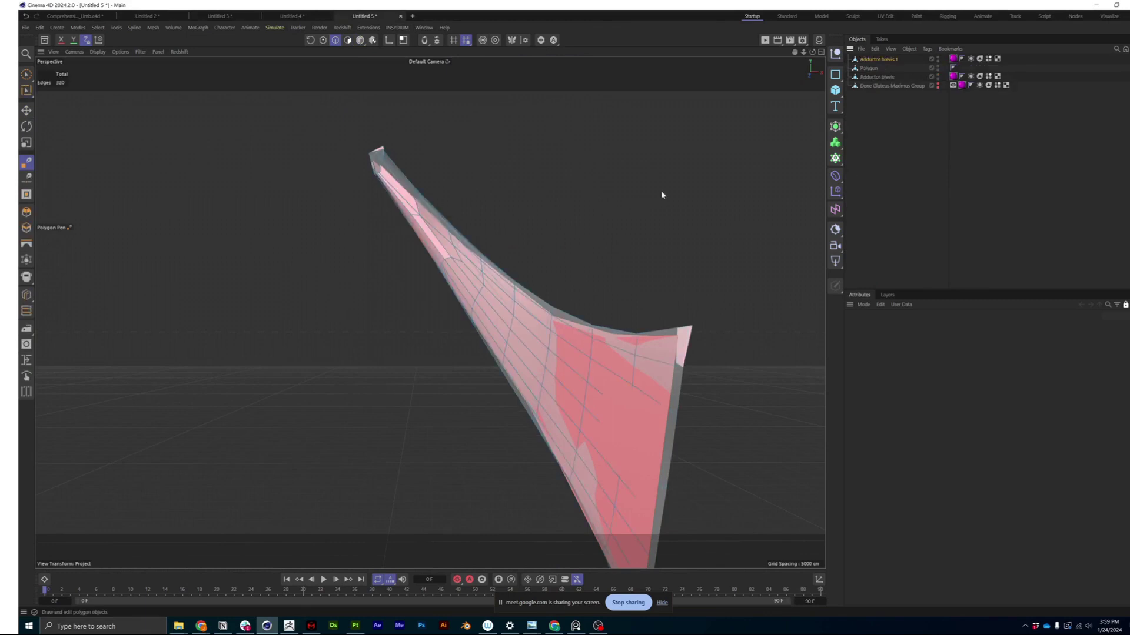
left_click(890, 127)
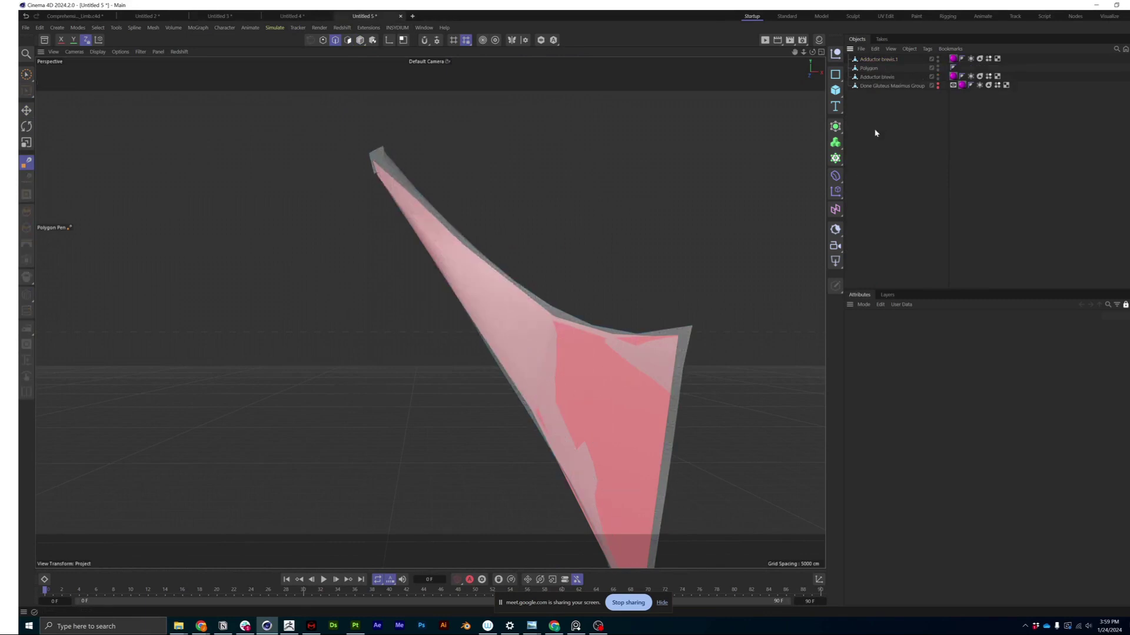
Step: Copy the selected Retopo, From_Swift and Subdivision Surface groups from the limb document into Untitled 5 and inspect the leg muscles
left_click(73, 16)
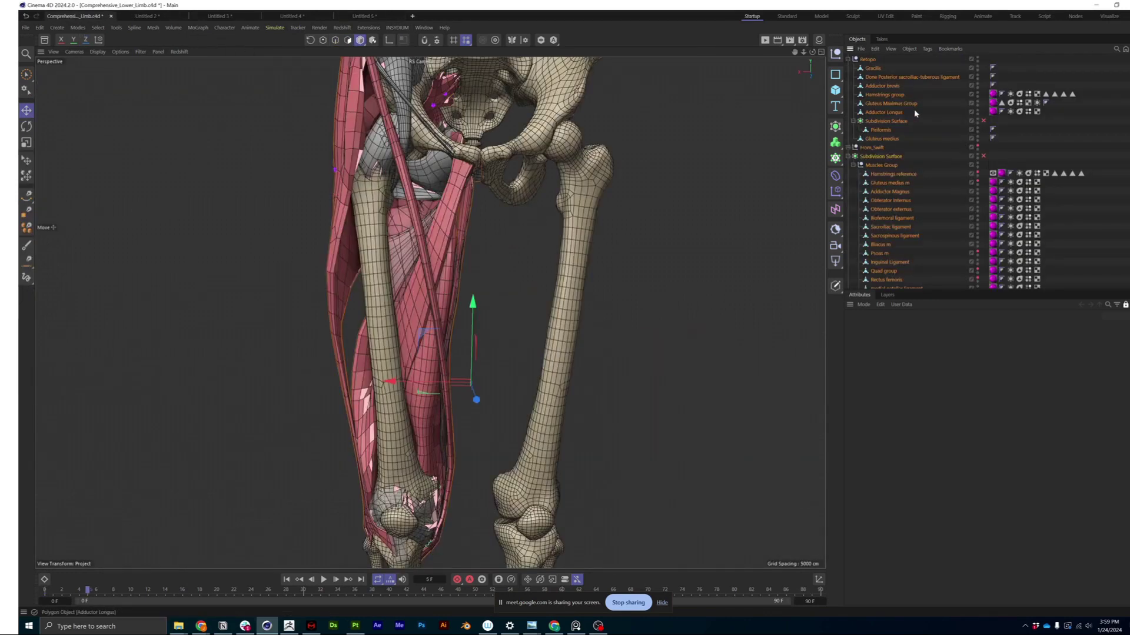
left_click(365, 16)
scroll(586, 118, "up", 3)
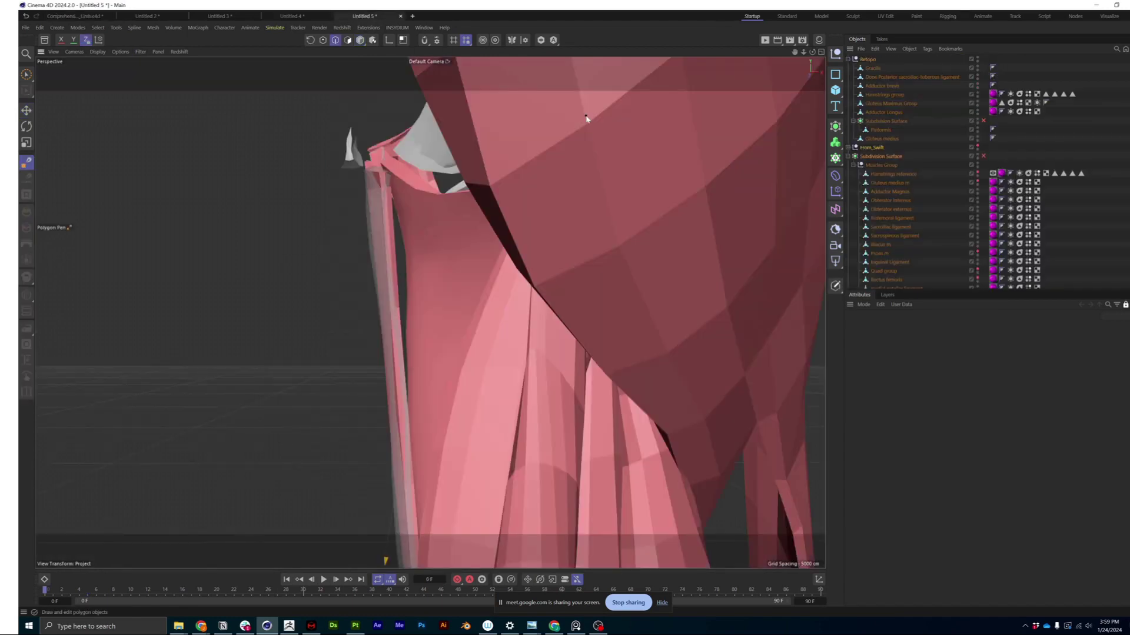
scroll(600, 164, "down", 3)
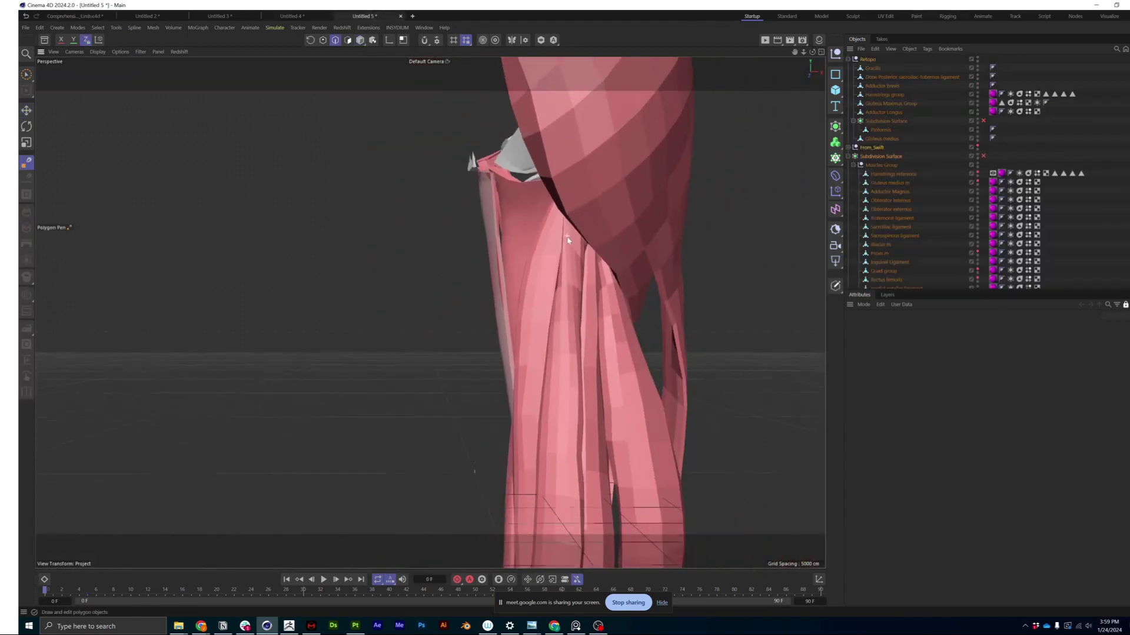
left_click_drag(567, 240, 701, 407, "alt")
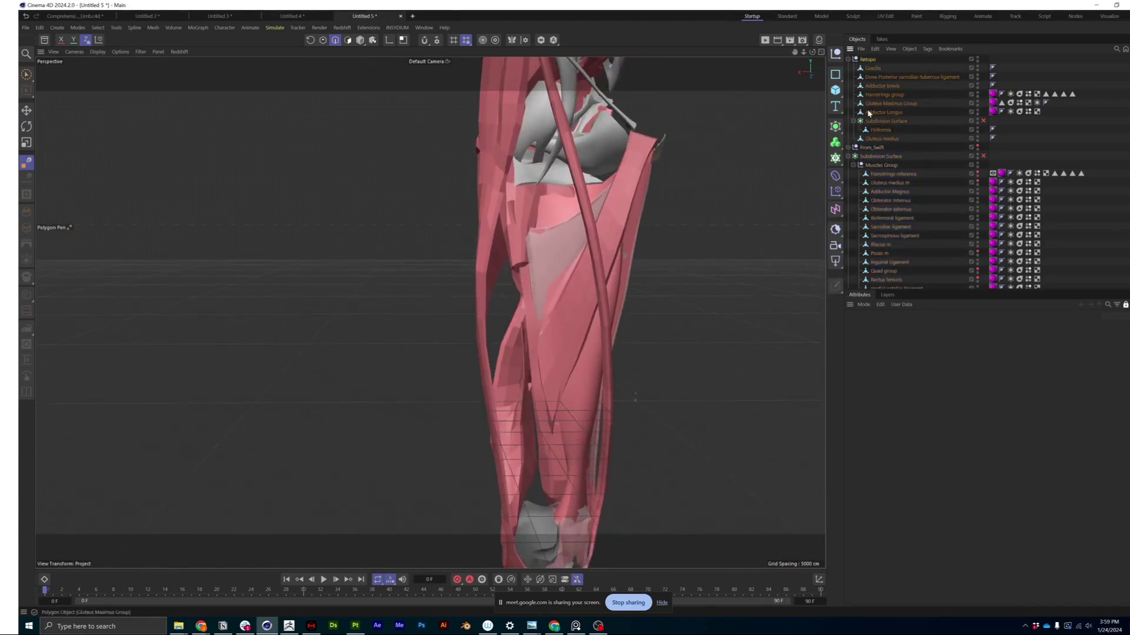
middle_click_drag(661, 204, 577, 176, "alt")
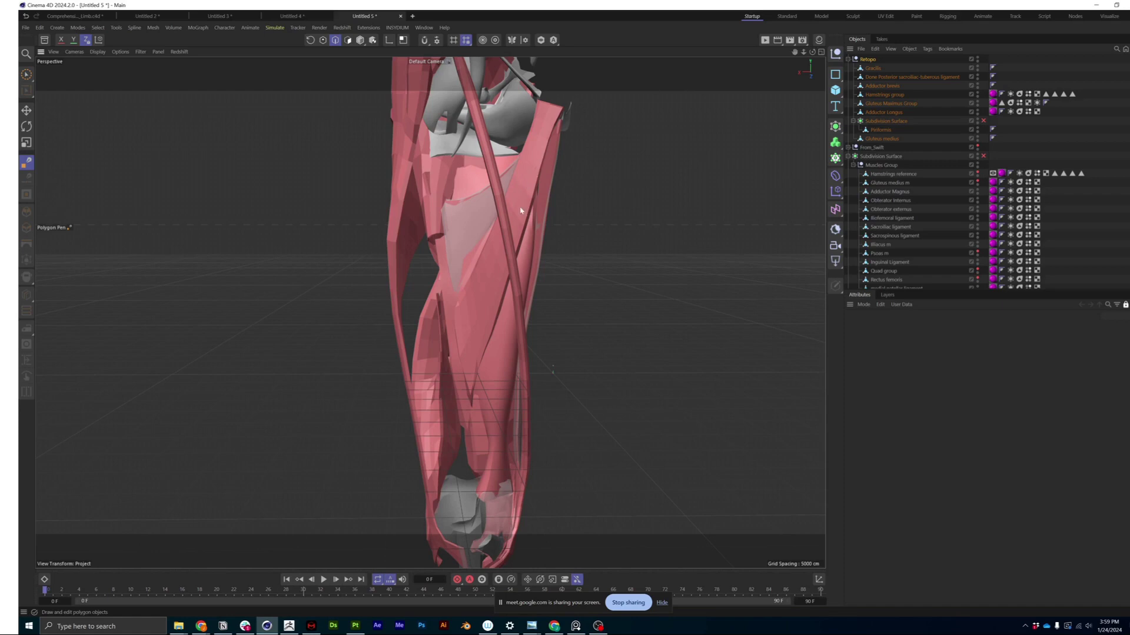
Step: Switch to Model mode and remove the copied Retopo, From_Swift and Subdivision Surface groups from the Untitled 5 document
key("e")
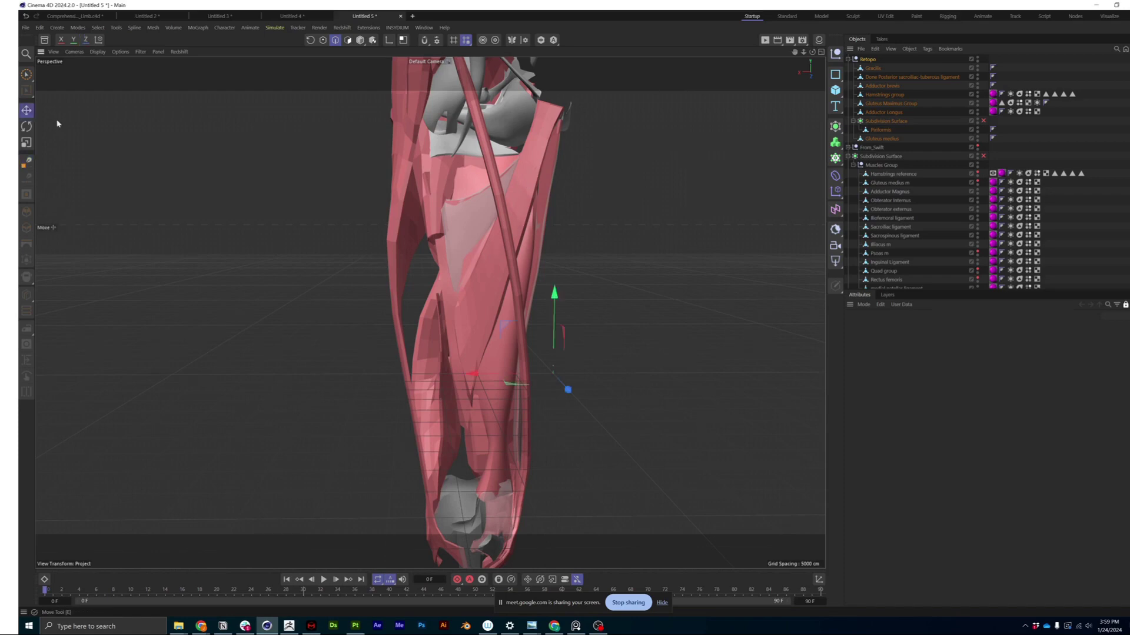
scroll(470, 227, "up", 3)
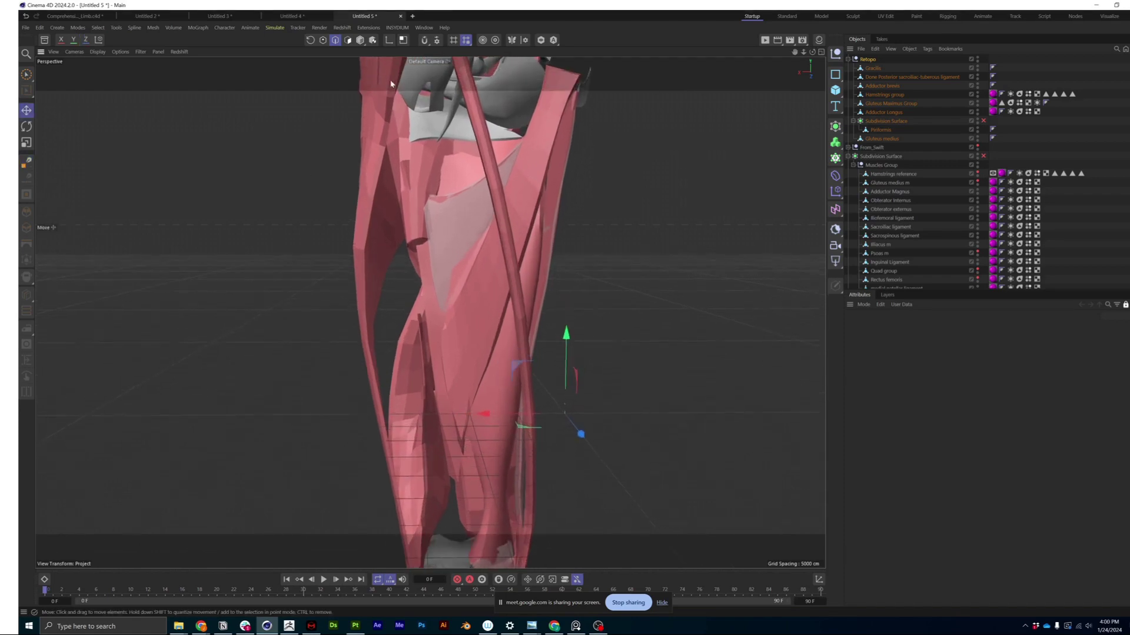
key("Return")
left_click_drag(485, 224, 583, 231, "alt")
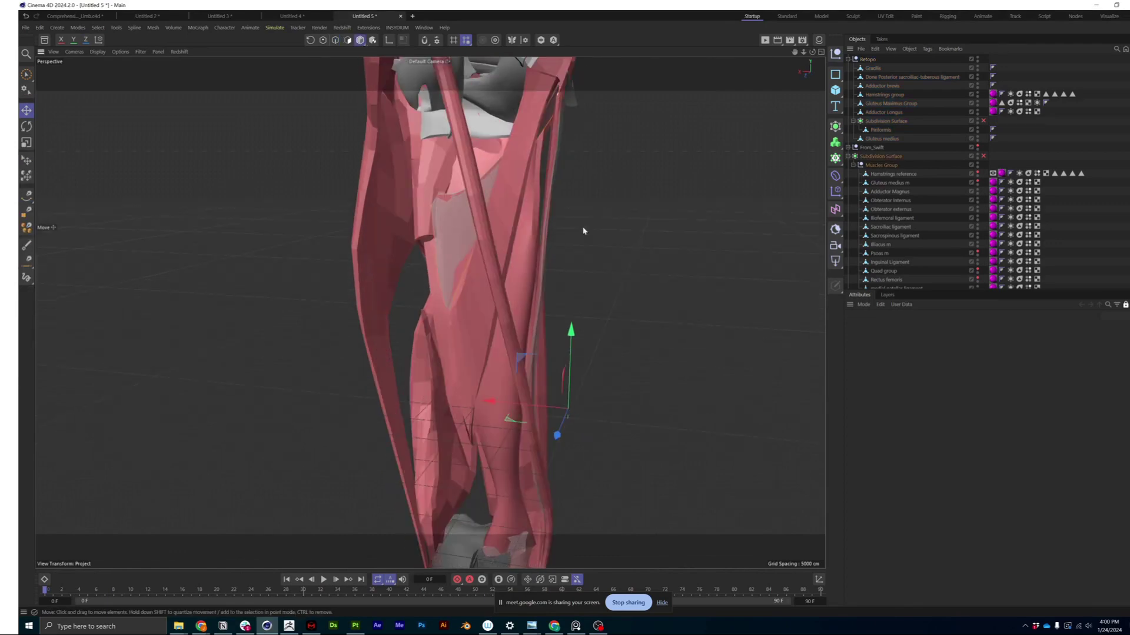
left_click_drag(451, 282, 665, 206, "alt")
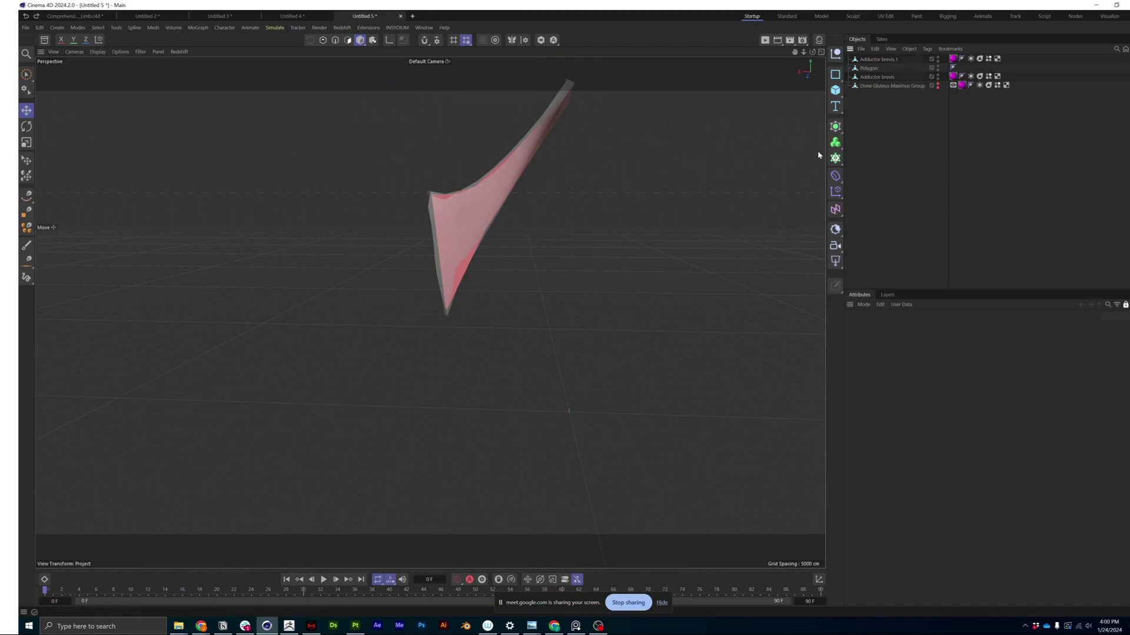
Step: Delete the Polygon object drawn over the muscle and select the Adductor brevis mesh
left_click_drag(813, 60, 483, 212, "alt")
left_click(869, 69)
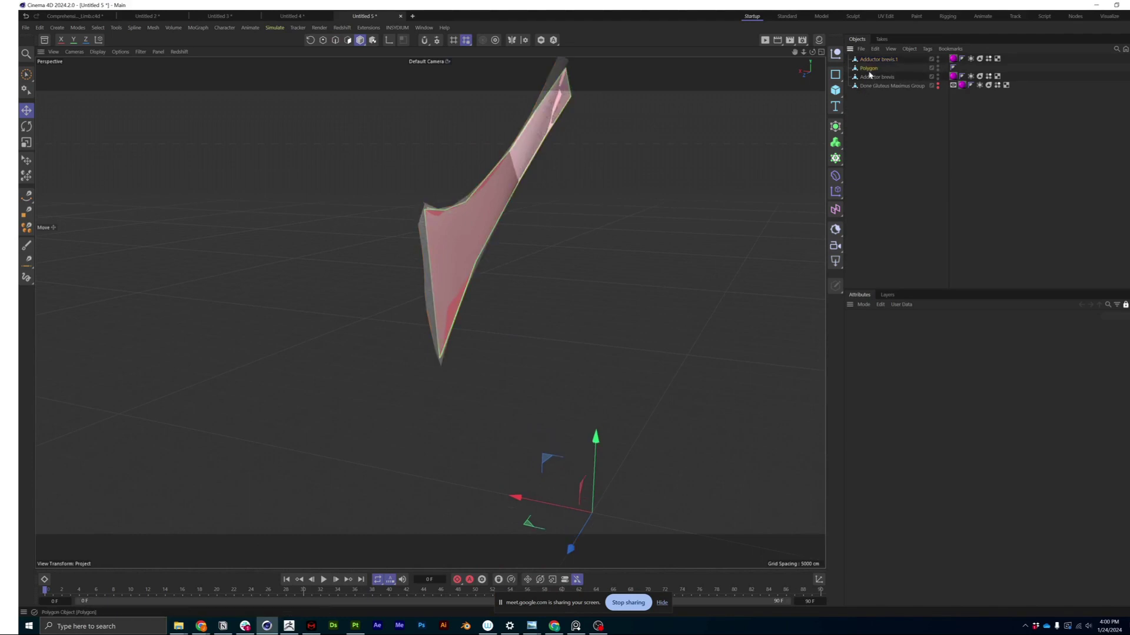
key("Delete")
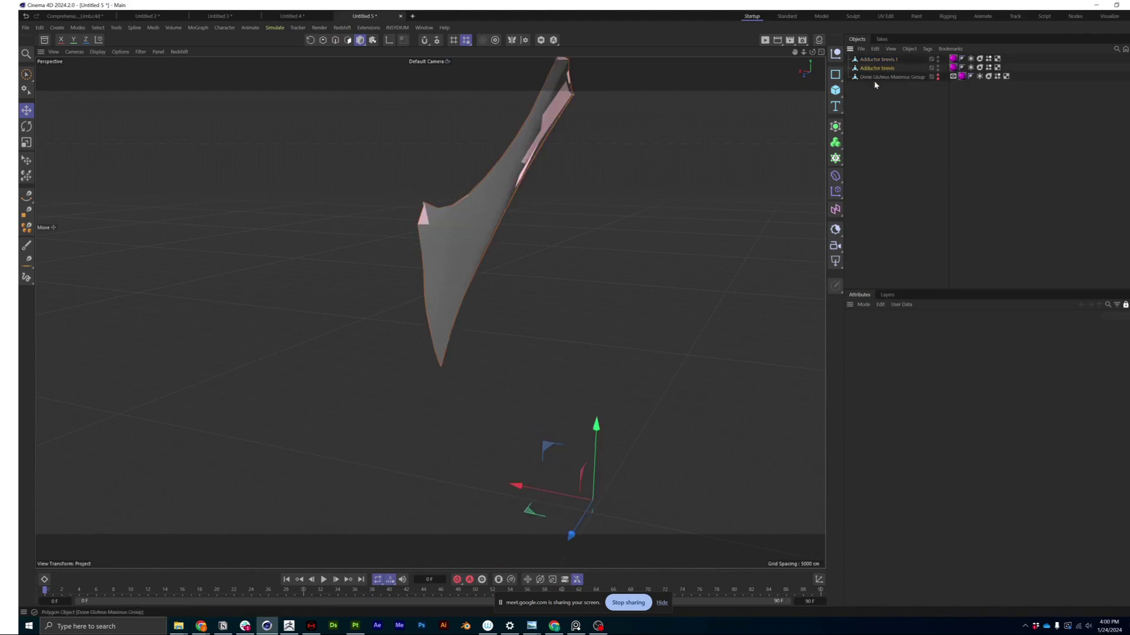
left_click(583, 156)
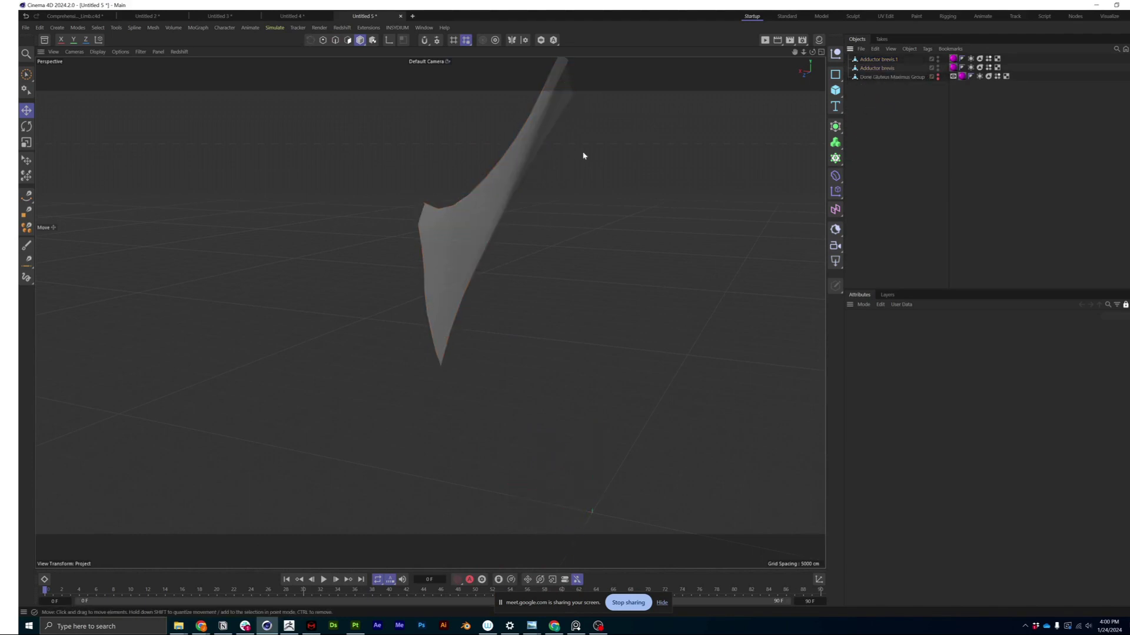
left_click(517, 143)
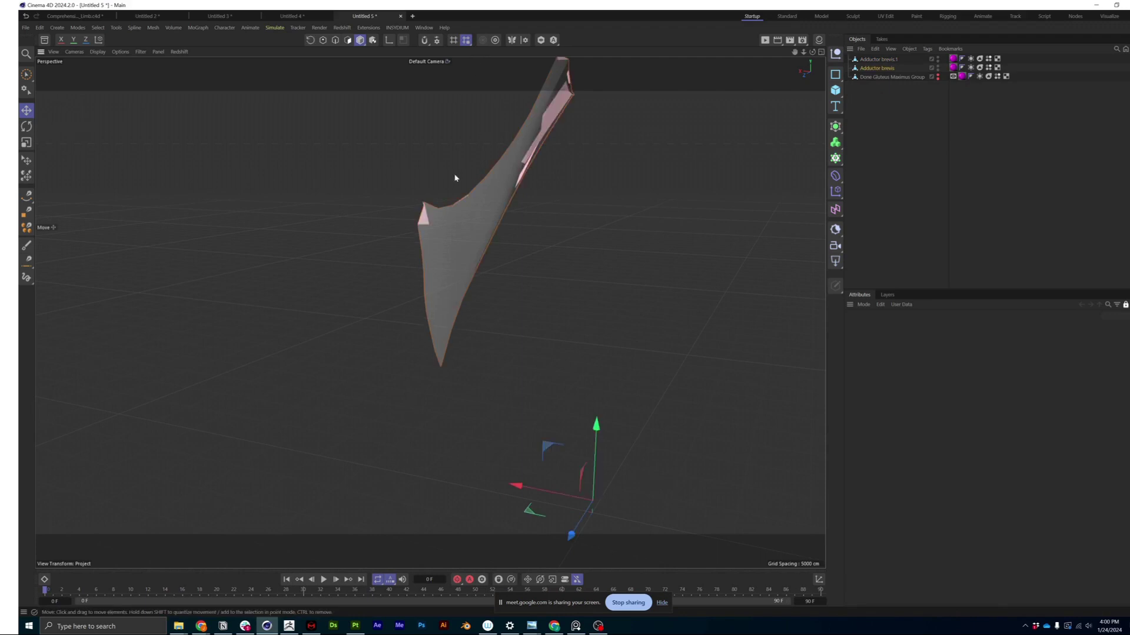
Step: In Polygon mode, use Loop Selection to select the polygon loops running lengthwise along the Adductor brevis mesh
middle_click_drag(456, 175, 448, 204, "alt")
scroll(447, 204, "up", 2)
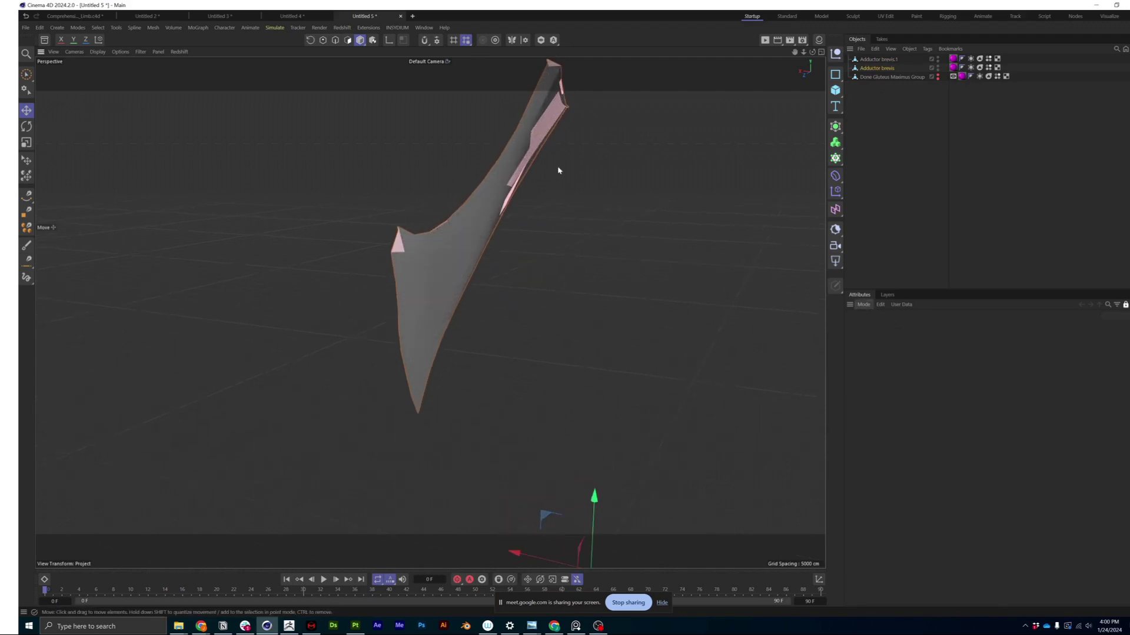
left_click_drag(558, 167, 692, 249, "alt")
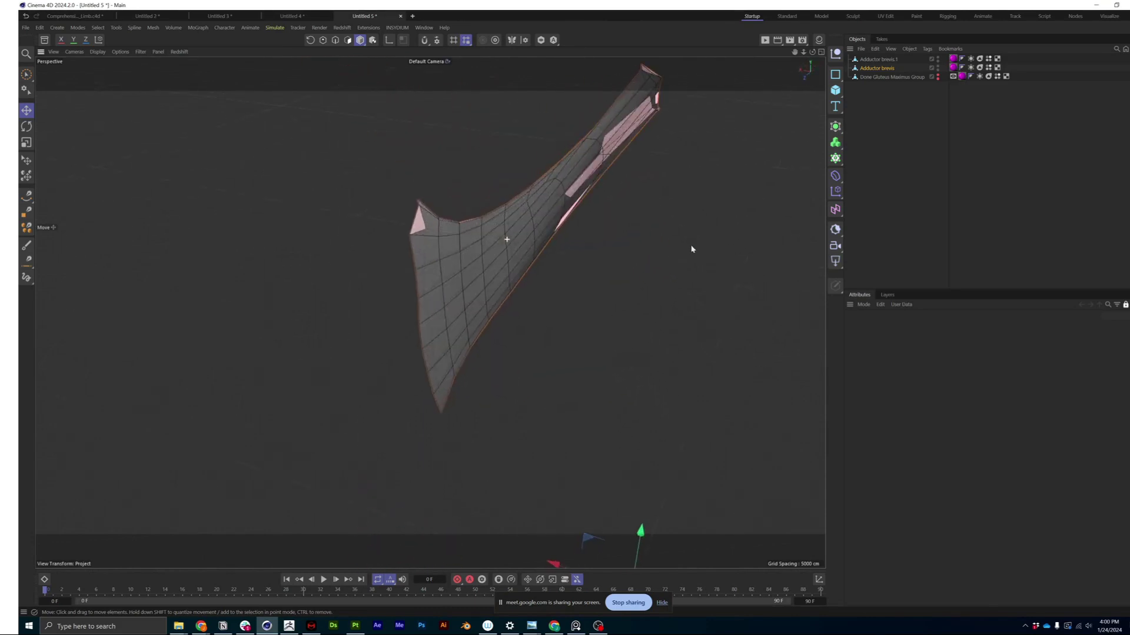
left_click(348, 41)
left_click_drag(469, 269, 525, 257, "alt")
left_click_drag(441, 298, 441, 264, "alt")
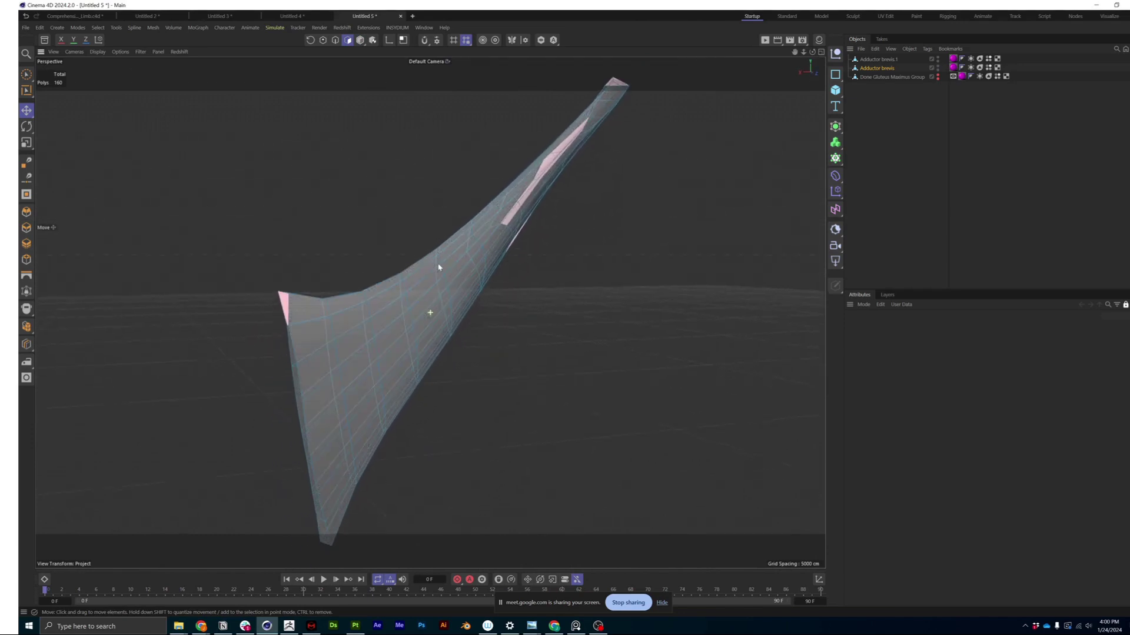
key("u")
key("l")
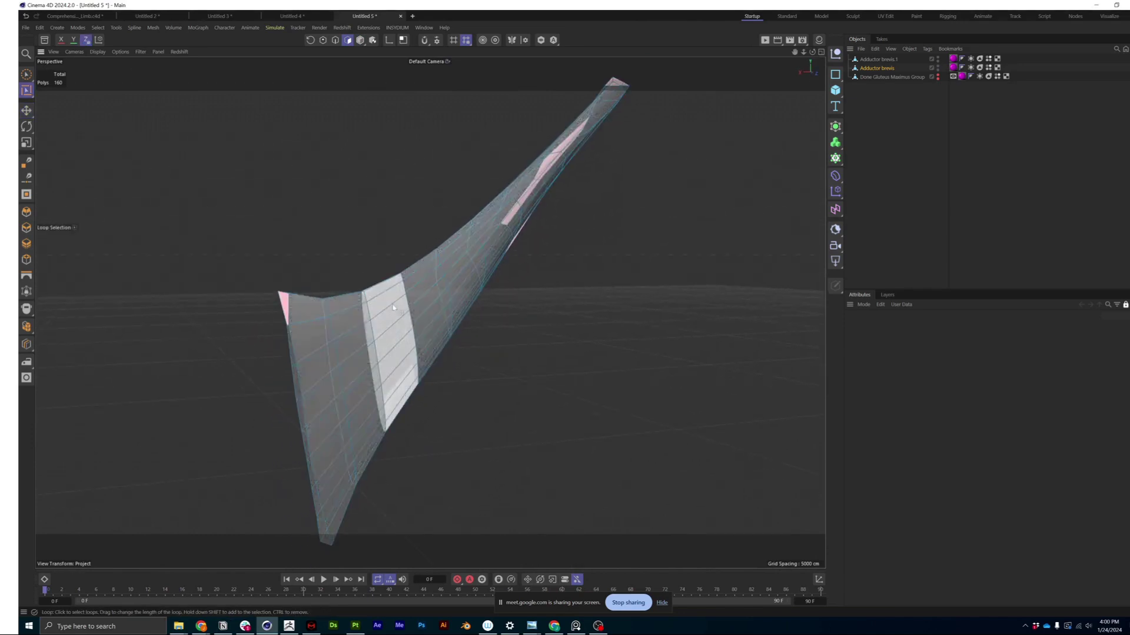
left_click_drag(410, 302, 413, 302, "alt")
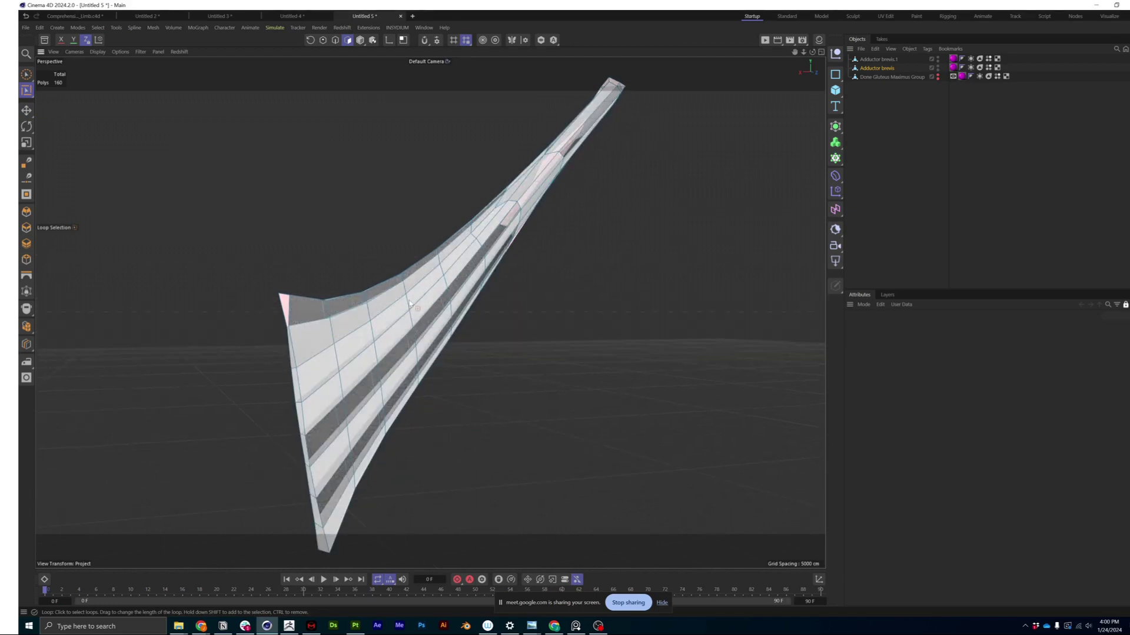
left_click(413, 303)
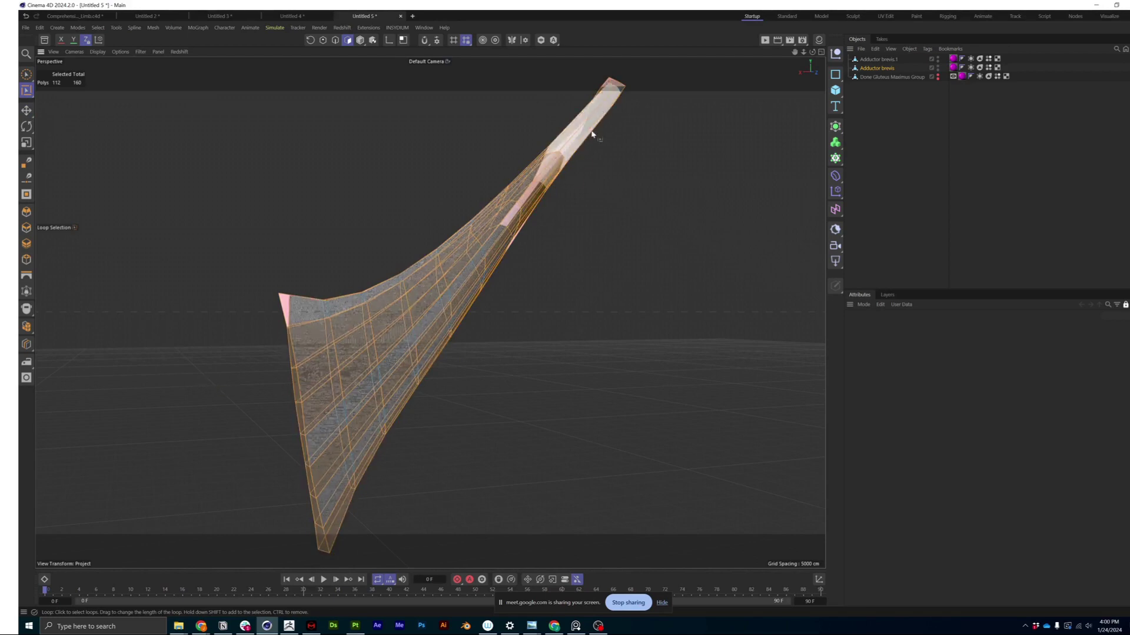
Step: Clear the polygon selection and loop-select the edge loop around the muscle's outer rim in Edge mode
left_click_drag(592, 134, 633, 280, "alt")
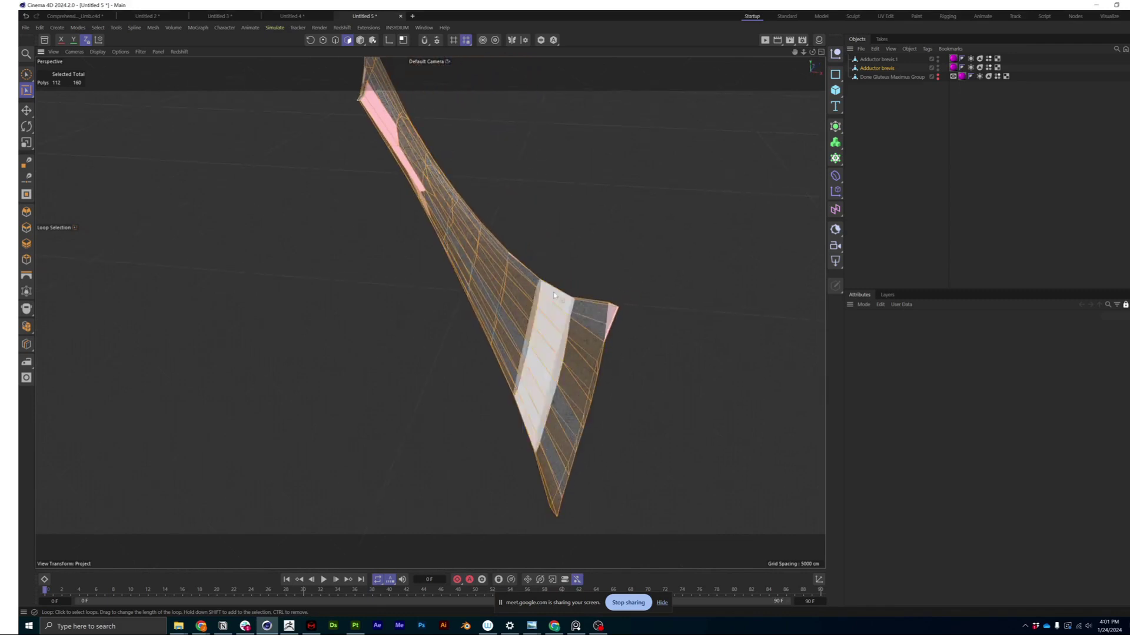
left_click_drag(554, 294, 583, 302, "alt")
left_click_drag(584, 305, 217, 250, "alt")
left_click(544, 310)
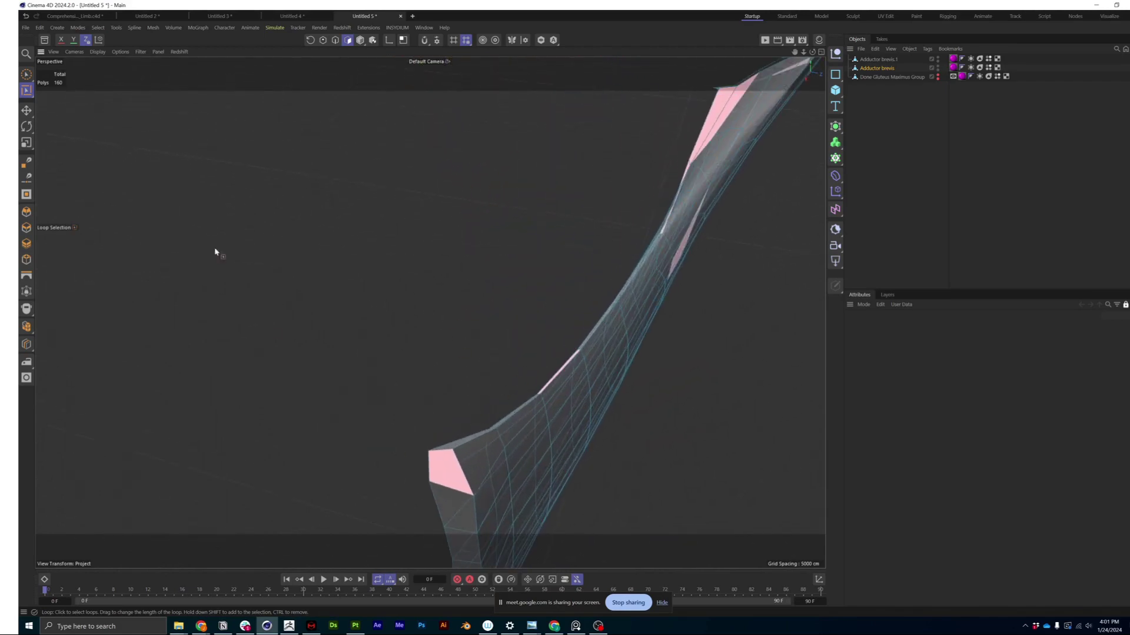
key("Return")
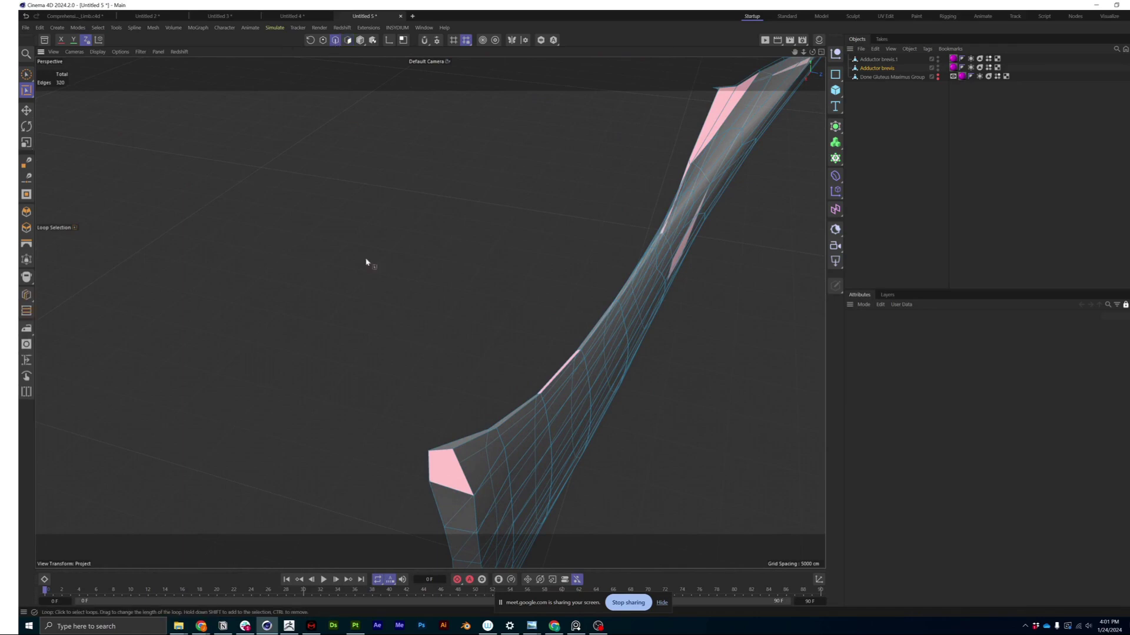
left_click(476, 445)
left_click_drag(496, 411, 447, 257, "alt")
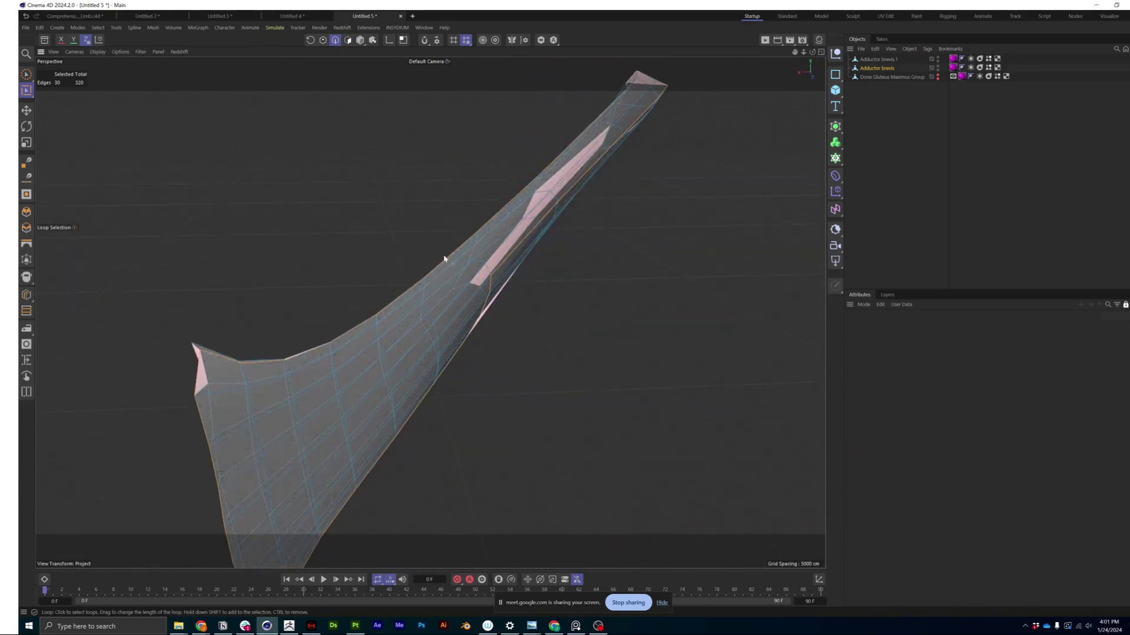
Step: Examine how the edge loops flow along and across the Adductor brevis mesh from both sides
left_click_drag(519, 213, 429, 307, "alt")
left_click_drag(426, 266, 373, 355, "alt")
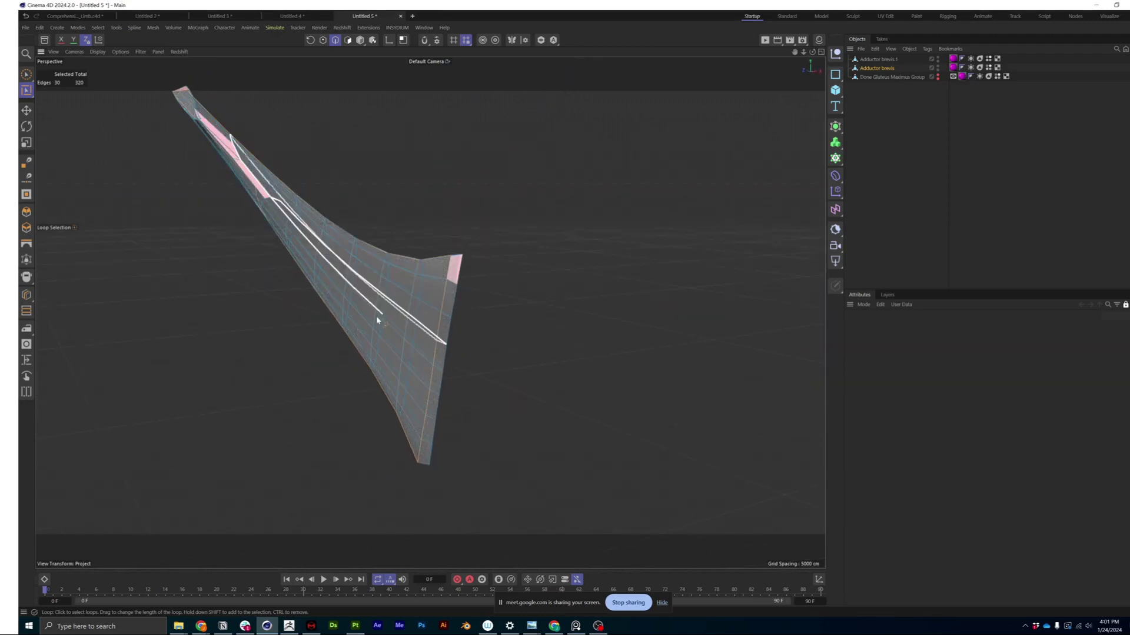
scroll(382, 318, "up", 3)
left_click_drag(386, 319, 299, 170, "alt")
left_click_drag(327, 263, 576, 259, "alt")
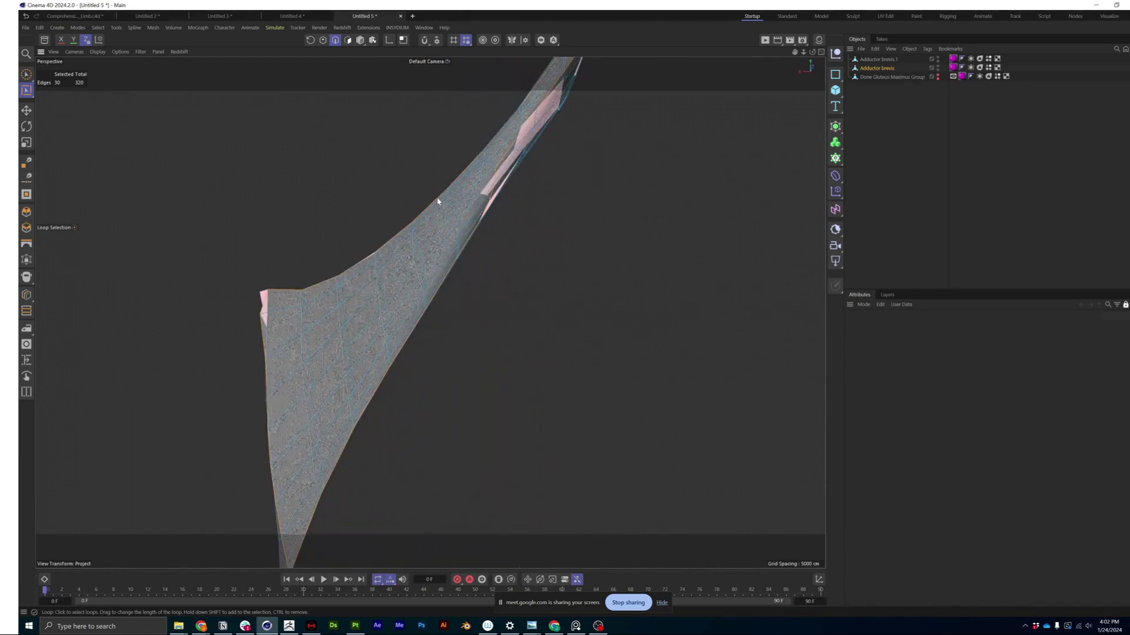
left_click_drag(289, 305, 406, 318, "alt")
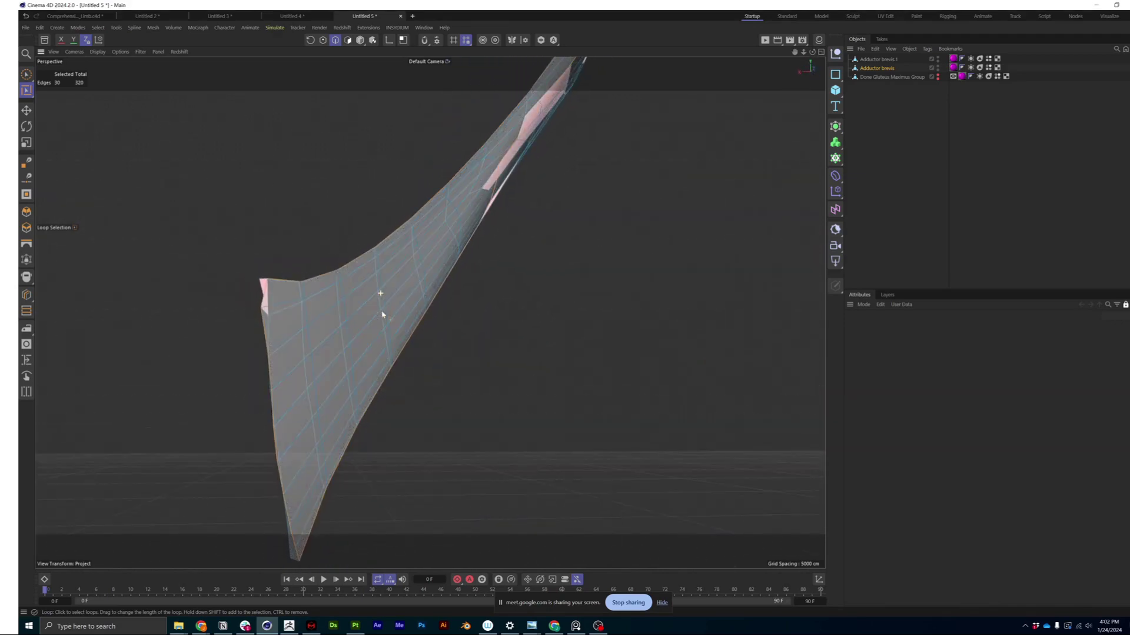
left_click_drag(452, 216, 312, 280, "alt")
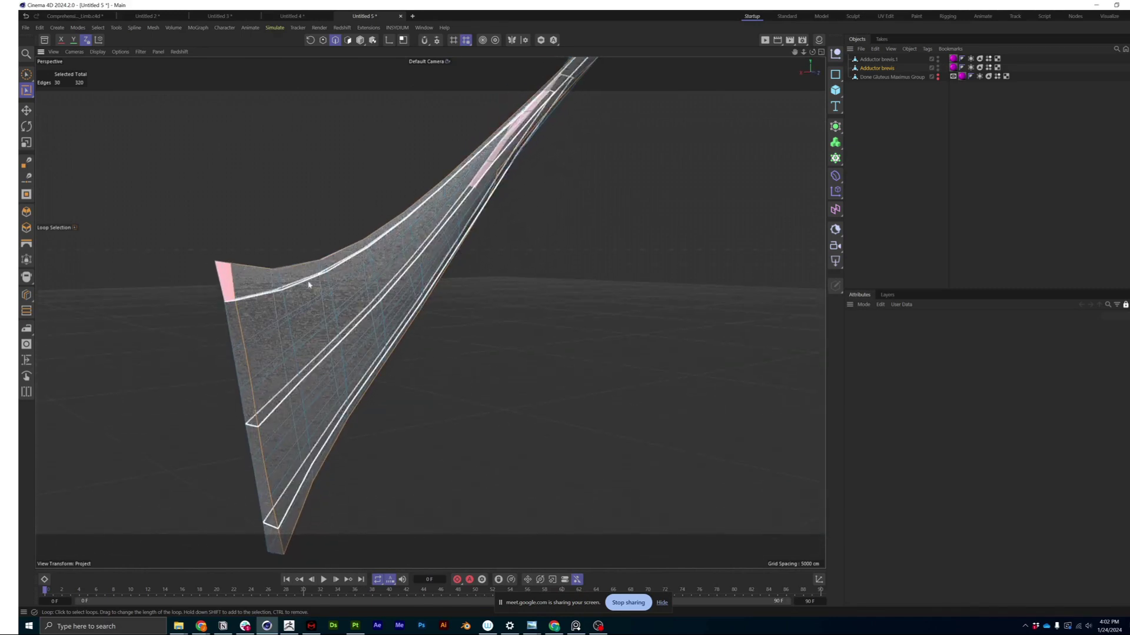
left_click_drag(385, 248, 339, 297, "alt")
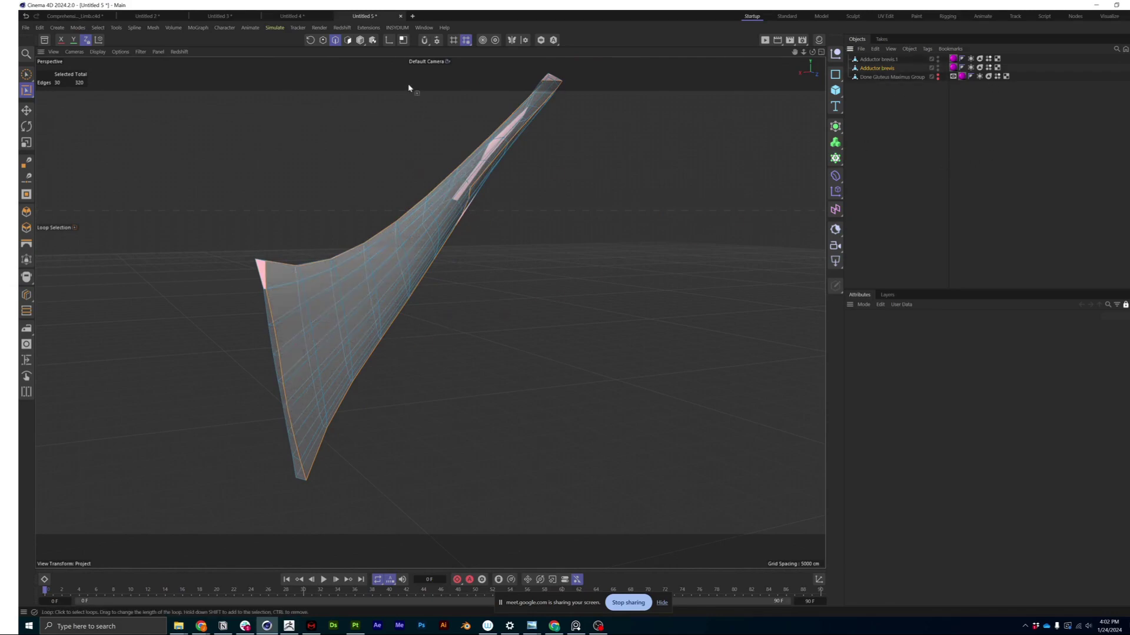
Step: Return to Model mode, activate the Polygon Pen, unlock the attributes to show its options, and deselect all objects
left_click(360, 40)
scroll(377, 249, "up", 2)
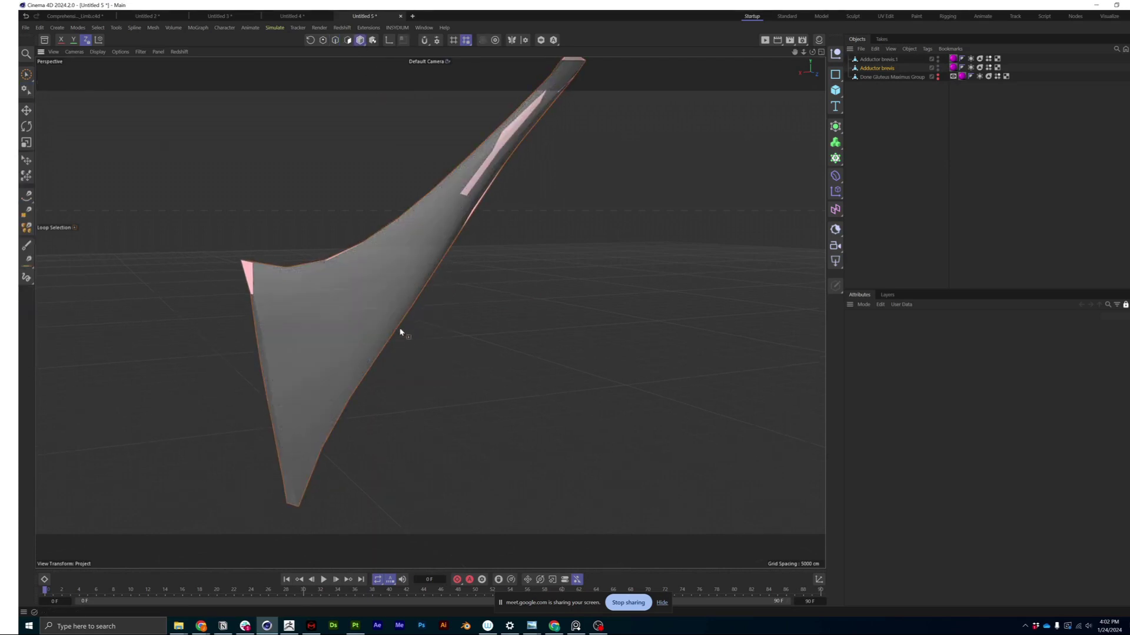
left_click_drag(400, 332, 495, 263, "alt")
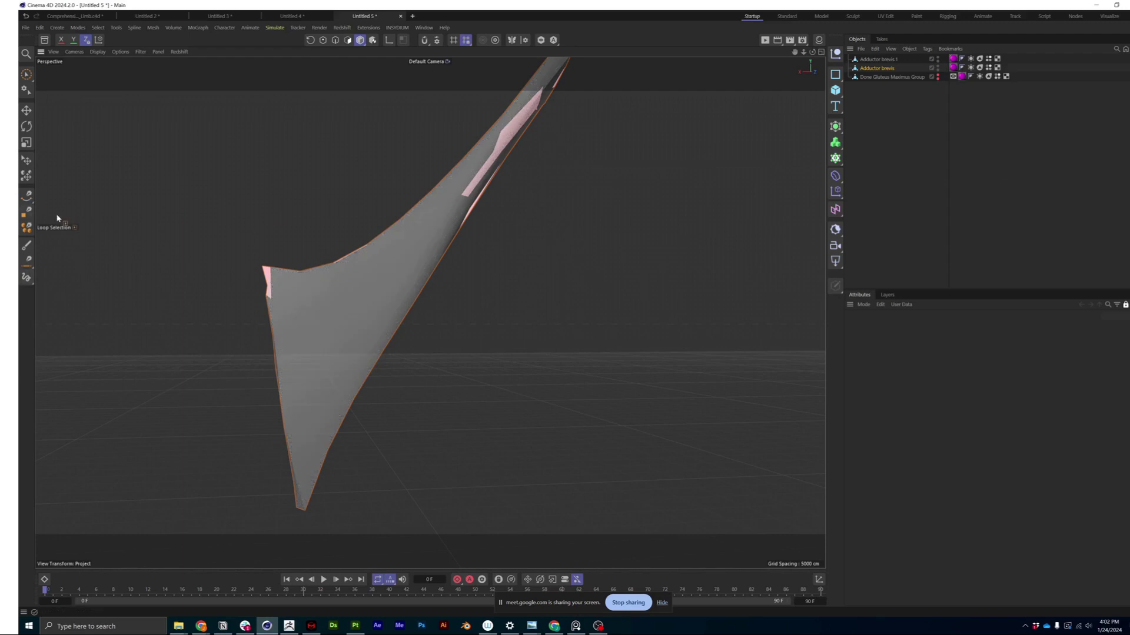
left_click(29, 216)
left_click_drag(297, 257, 355, 287, "alt")
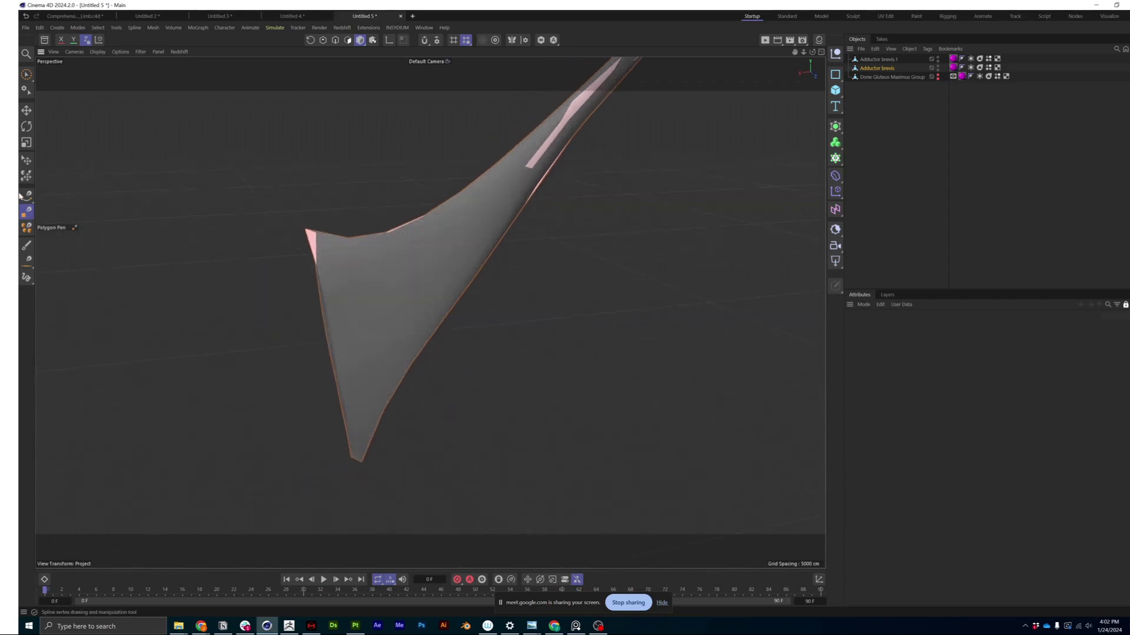
left_click(1125, 305)
left_click(27, 214)
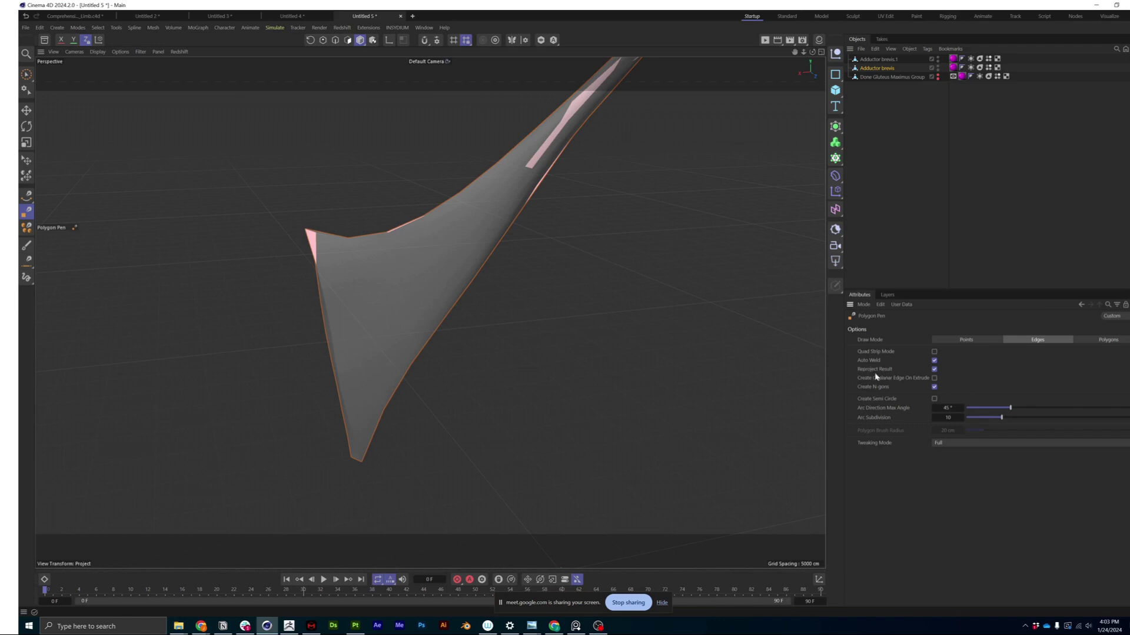
left_click(894, 190)
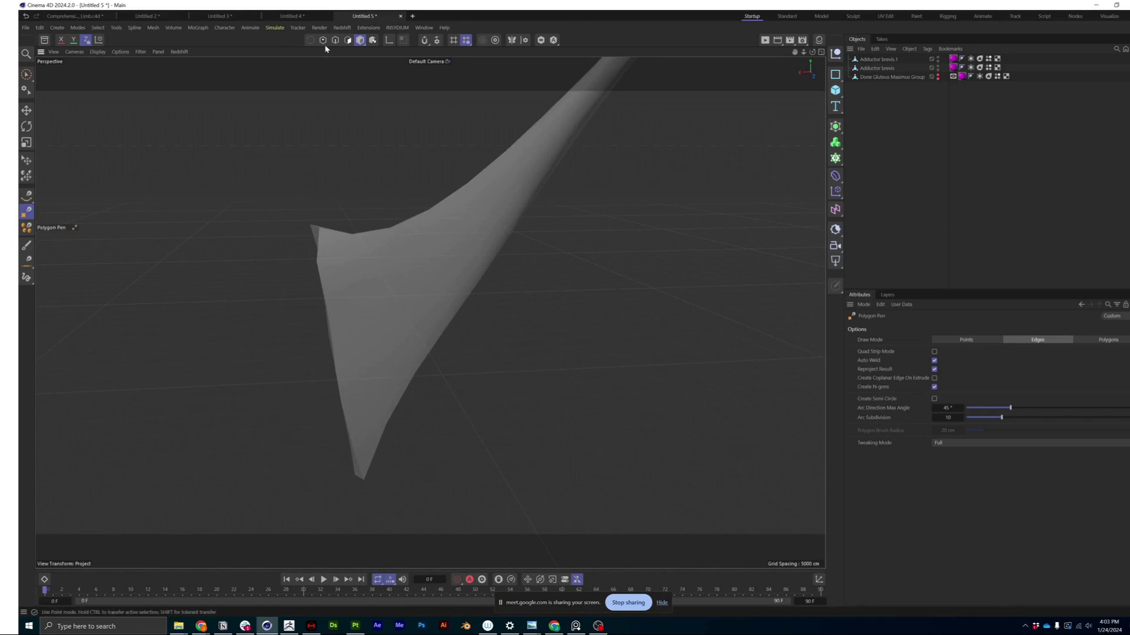
Step: Draw a four-point polygon over the wide end of the Adductor brevis in Points mode and adjust its corners to the muscle surface
left_click(324, 244)
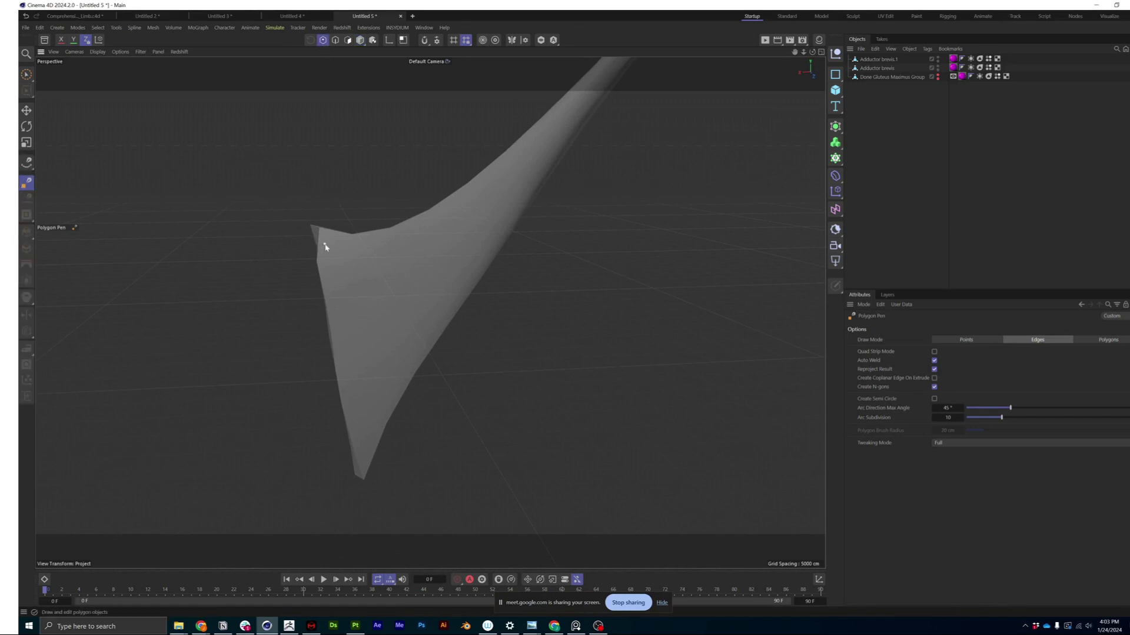
left_click(365, 452)
left_click_drag(345, 347, 427, 285)
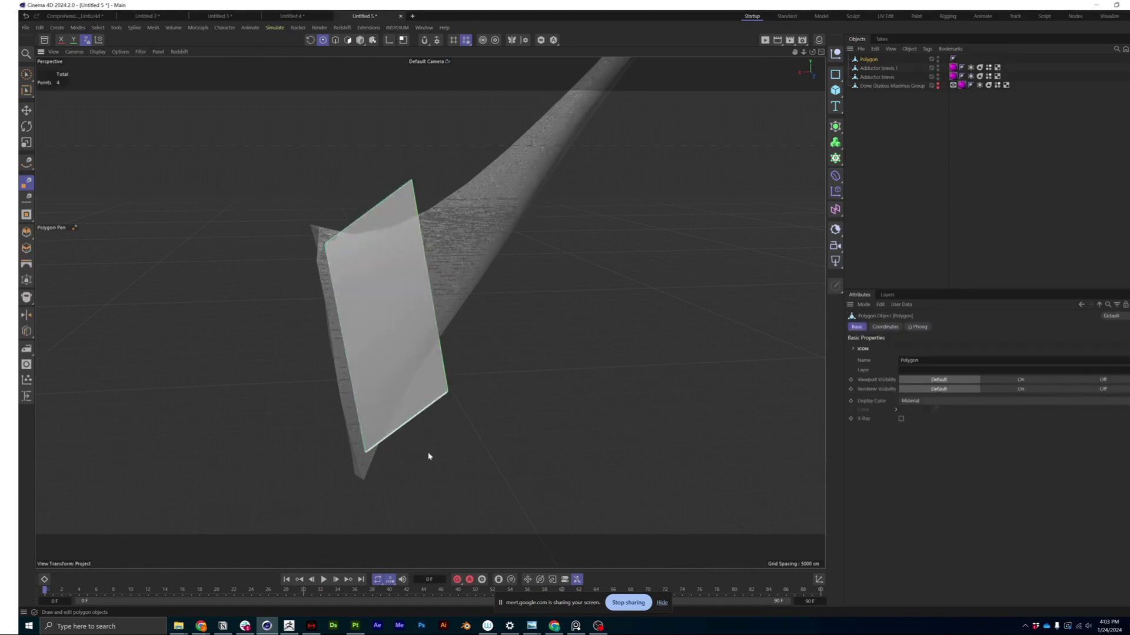
left_click_drag(414, 184, 416, 222)
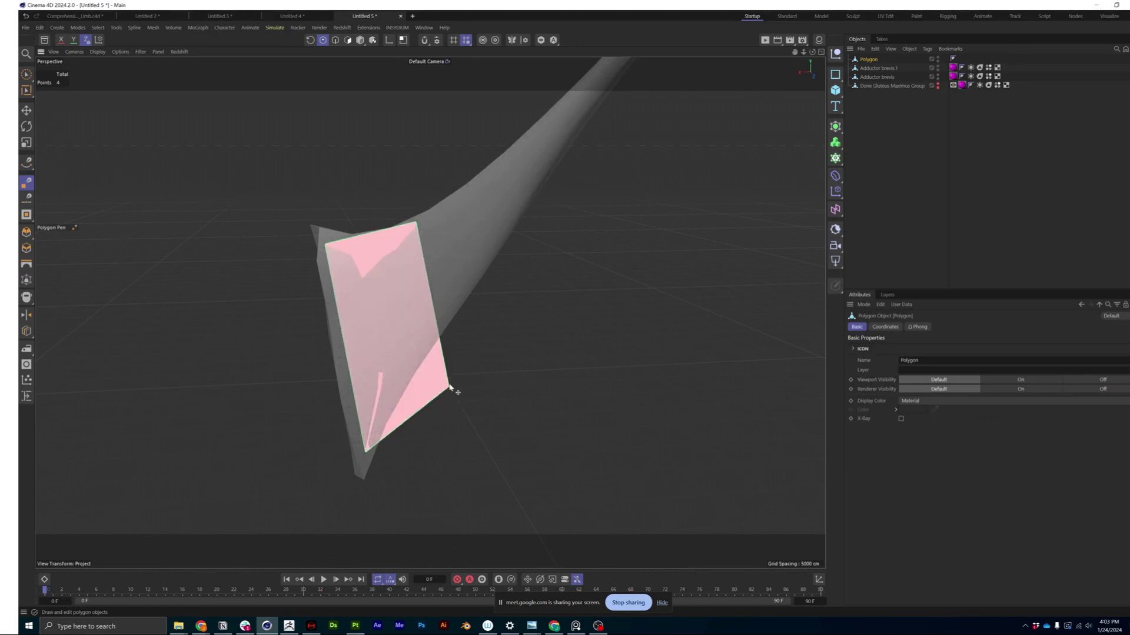
left_click_drag(450, 393, 358, 282)
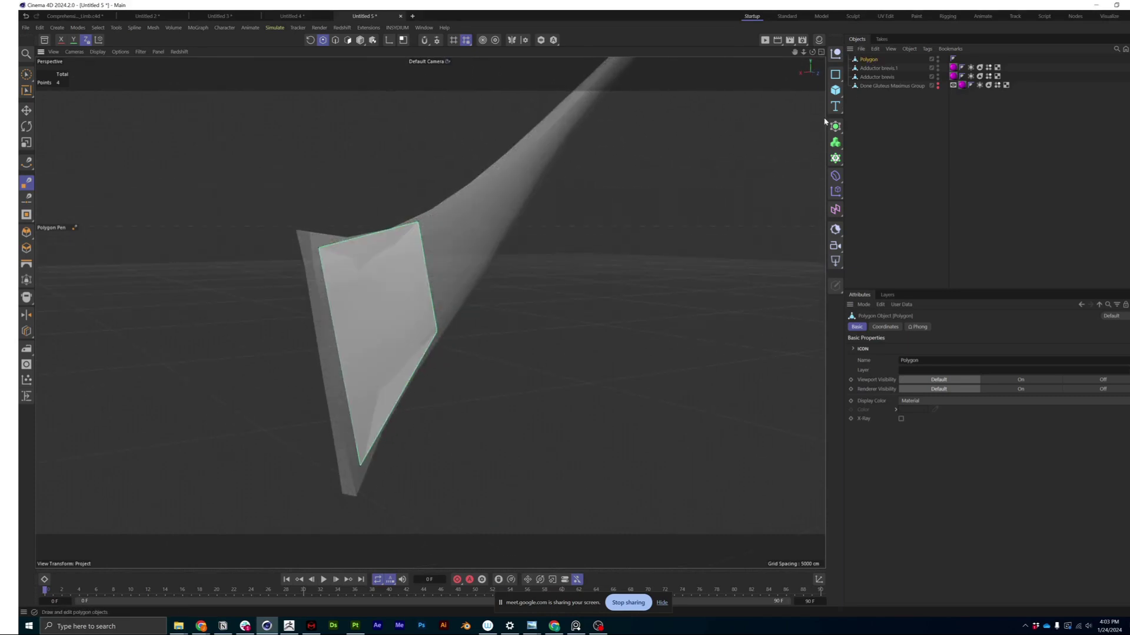
Step: Rename the new Polygon object as "Adductor brevis retopo", reusing the name copied from the reference muscle
left_click(876, 69)
key("ctrl+z")
key("ctrl+z")
double_click(877, 69)
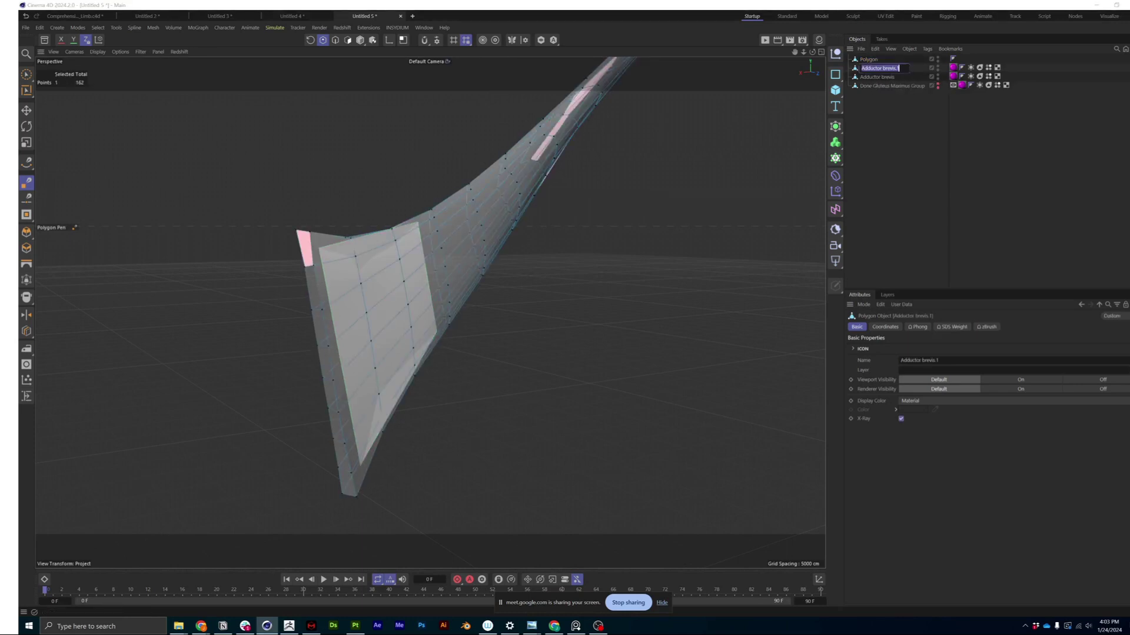
key("ctrl+c")
double_click(868, 60)
key("ctrl+v")
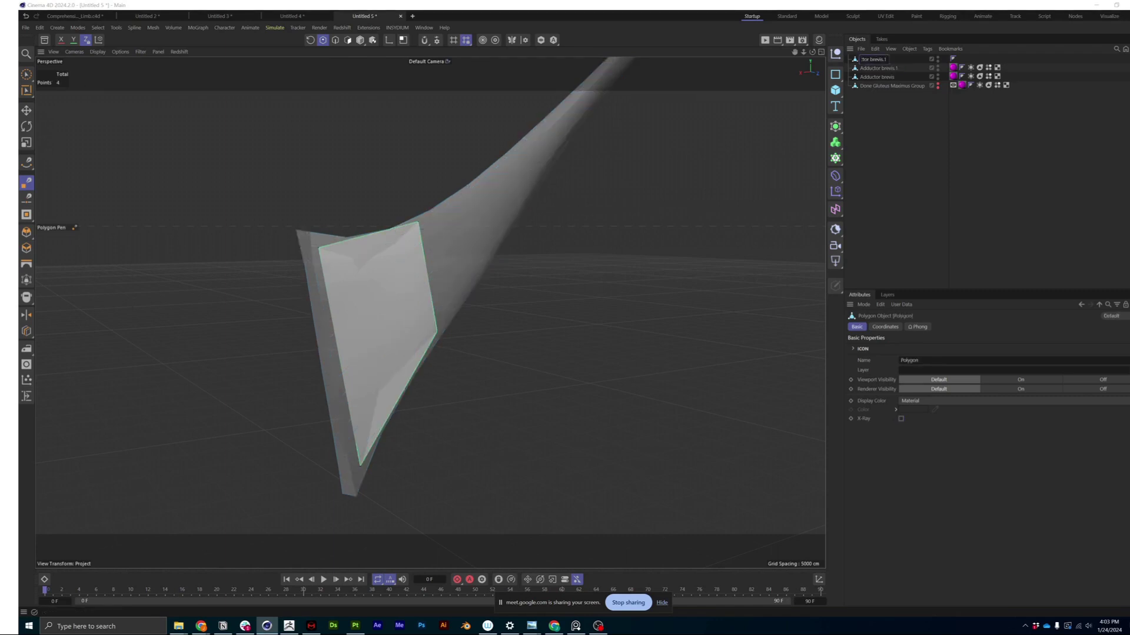
type("retopo")
key("Return")
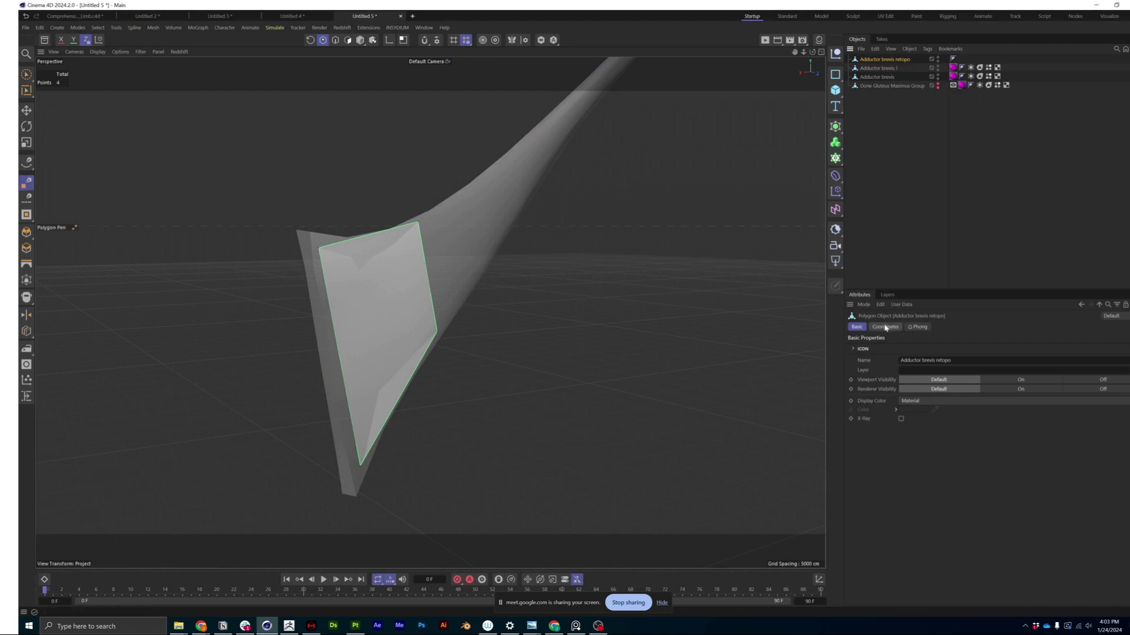
Step: Give the Adductor brevis retopo object a custom display color of light cyan
left_click(919, 402)
left_click(927, 441)
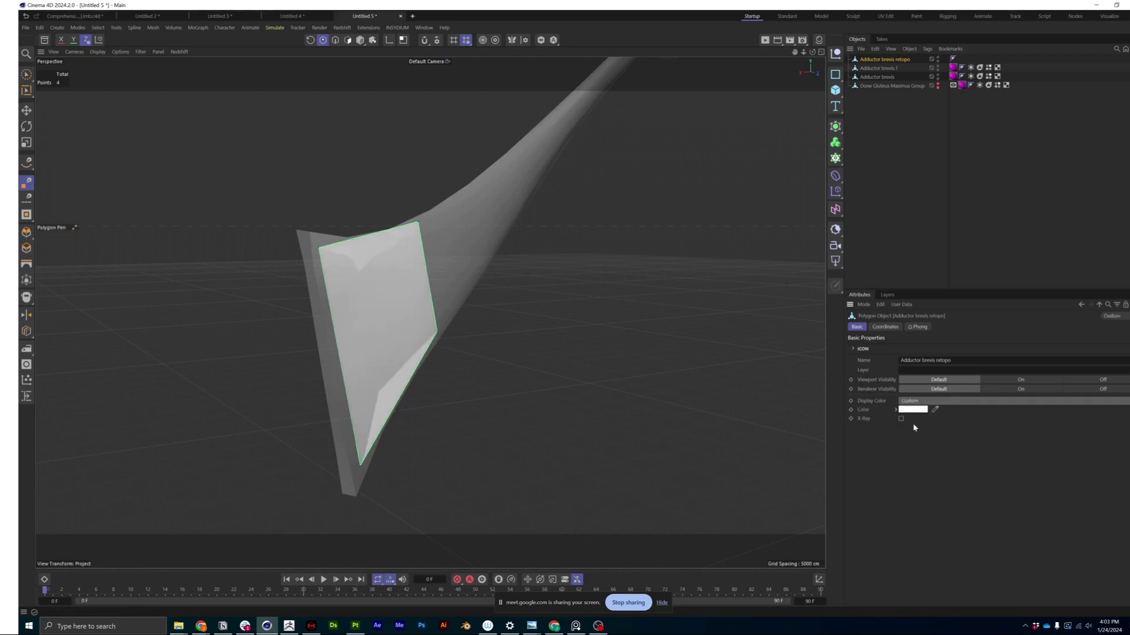
left_click(912, 409)
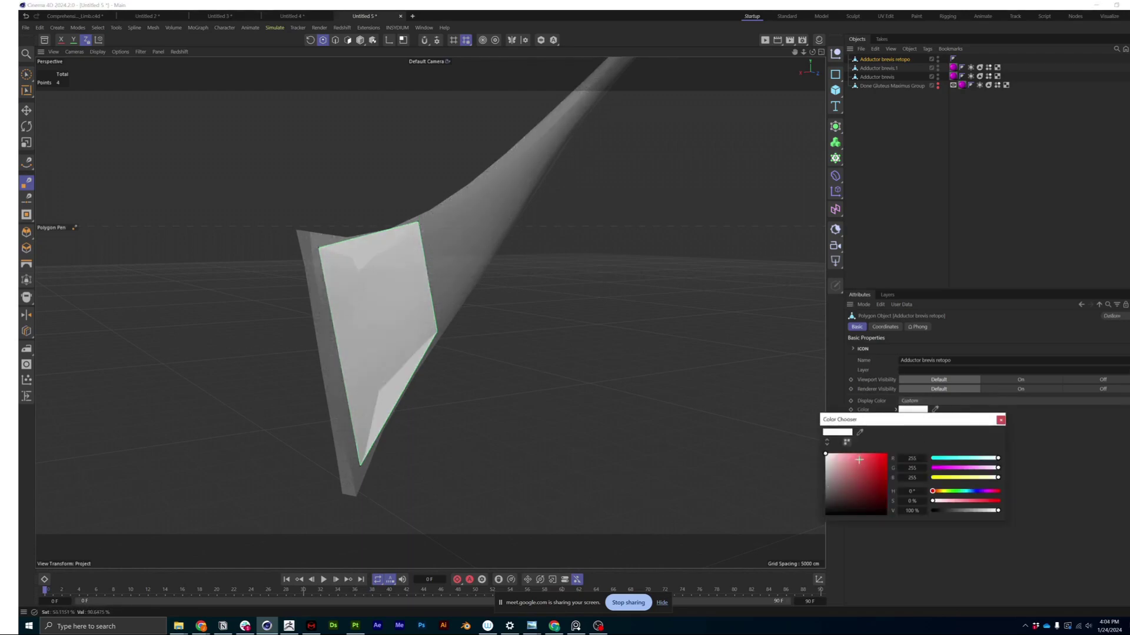
left_click(960, 461)
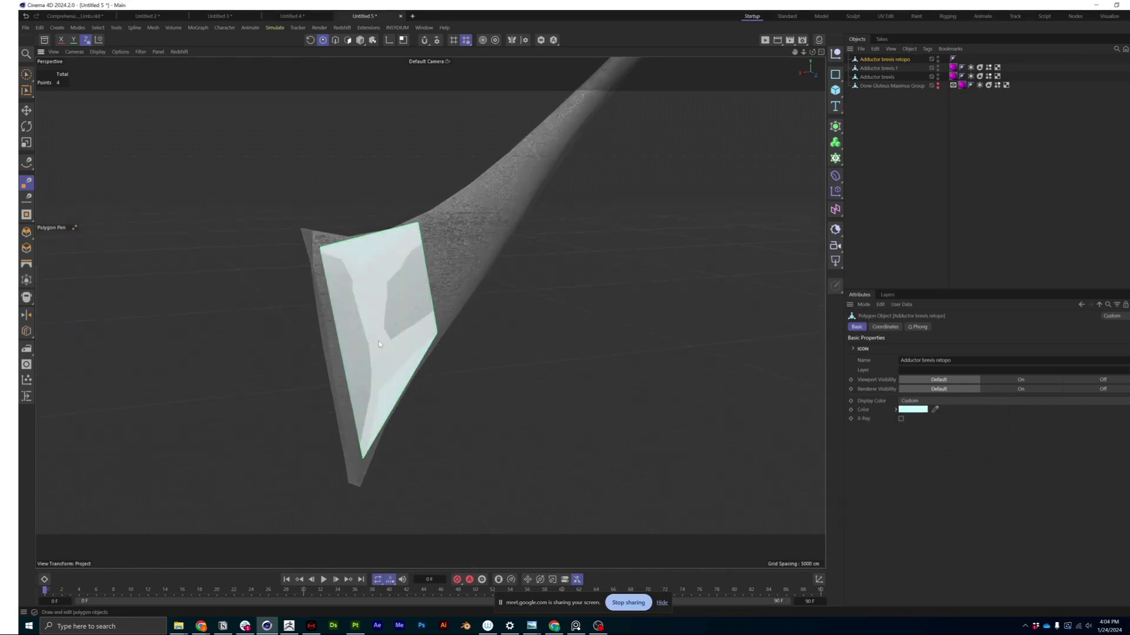
Step: Turn on X-Ray for the original Adductor brevis.1 mesh so the retopo polygon can be seen through it
left_click(896, 68)
left_click(901, 419)
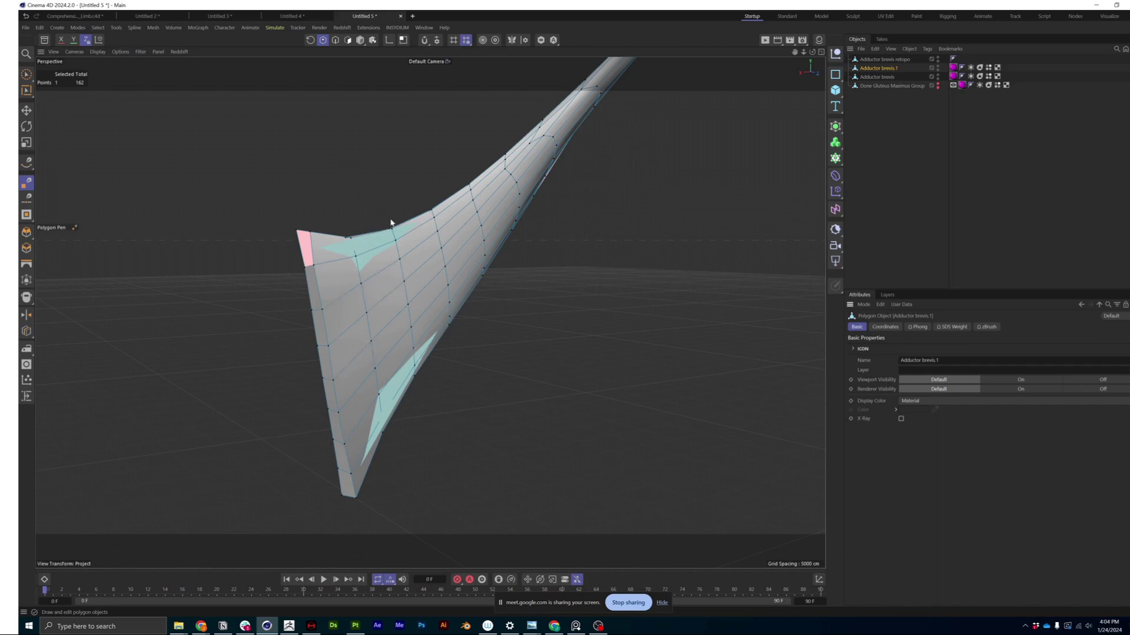
mouse_move(393, 250)
left_mouse_down("alt")
mouse_move(389, 236)
mouse_move(393, 265)
left_mouse_up("alt")
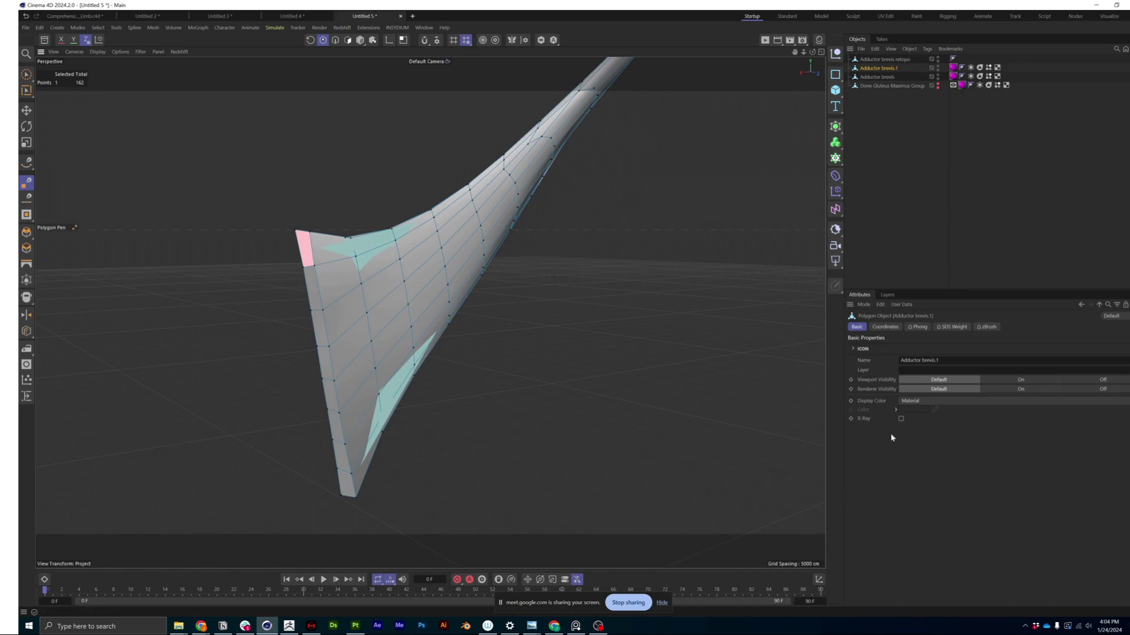
left_click(901, 419)
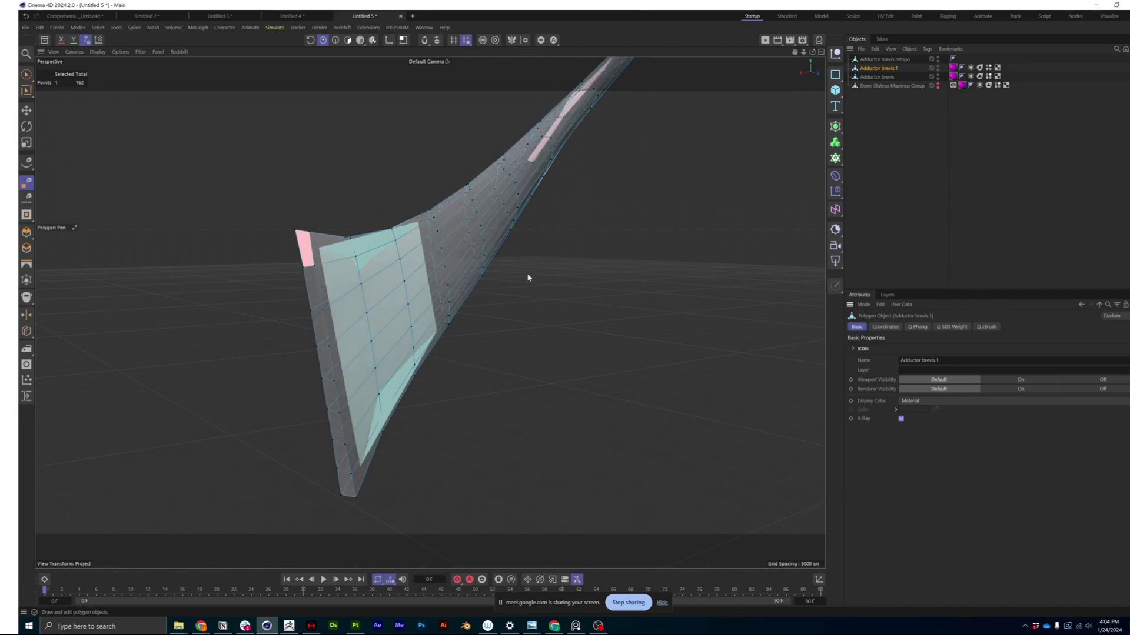
left_click_drag(385, 288, 357, 274, "alt")
mouse_move(421, 278)
left_mouse_down("alt")
mouse_move(522, 284)
mouse_move(412, 277)
left_mouse_up("alt")
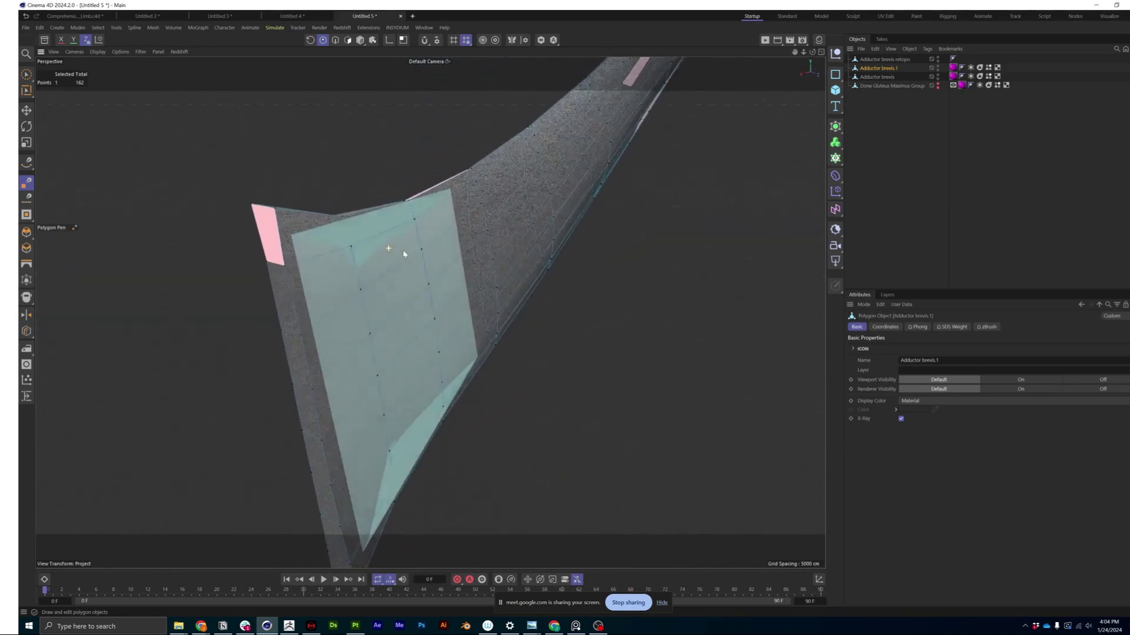
Step: Reselect the Adductor brevis retopo object, toggle Backface Culling for the viewport, and check the polygon from both sides of the muscle
left_click(884, 62)
left_click_drag(273, 518, 404, 335, "alt")
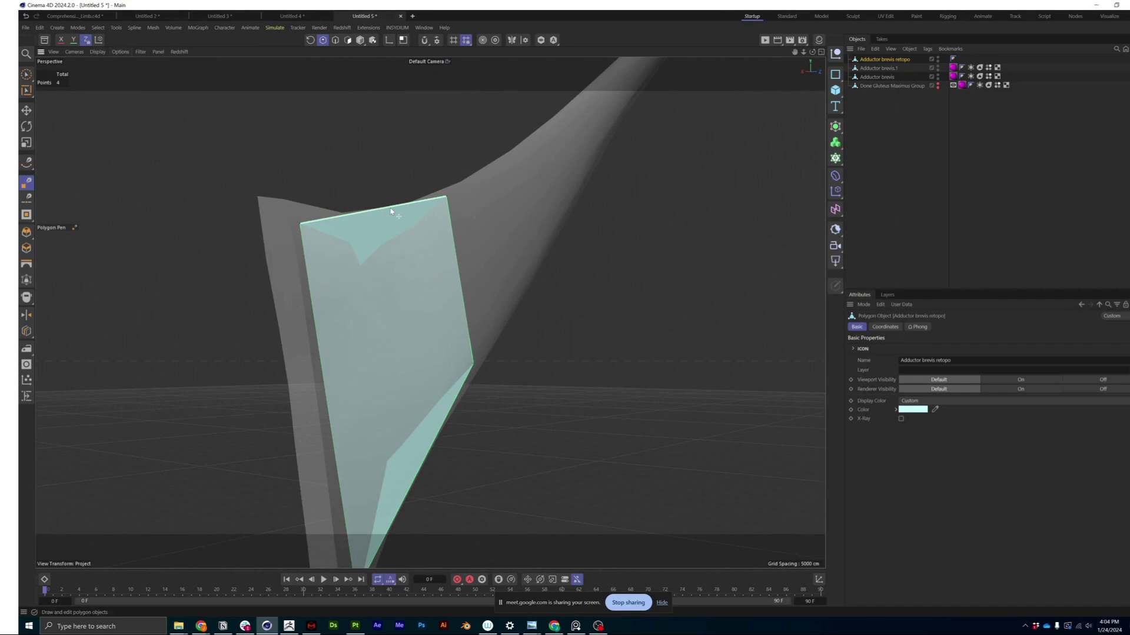
left_click_drag(406, 227, 424, 253, "alt")
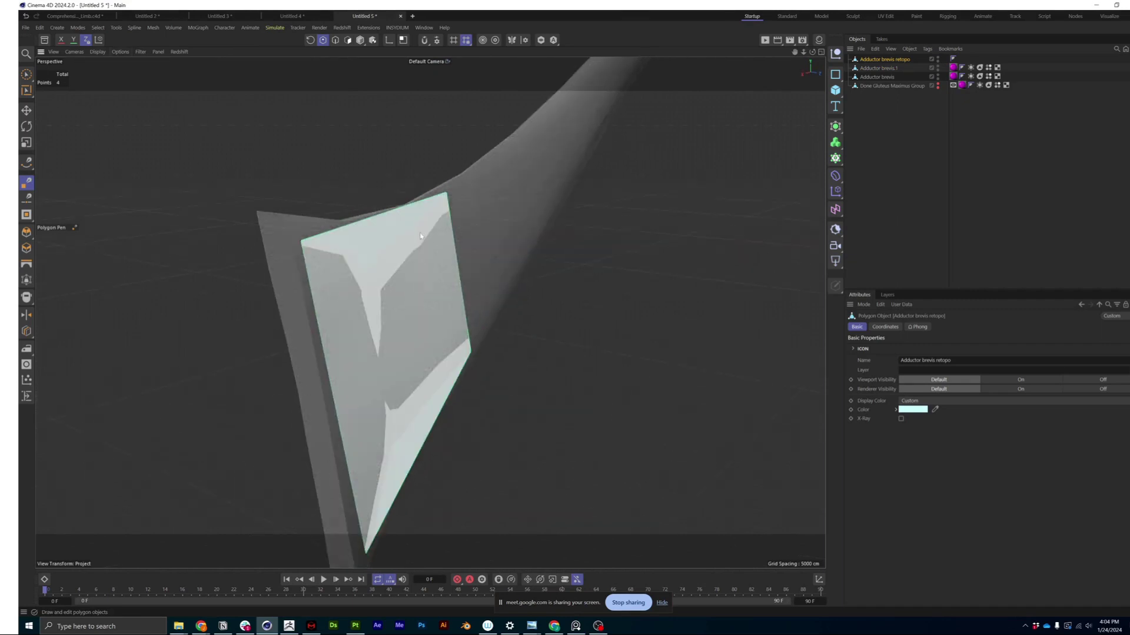
left_click(118, 52)
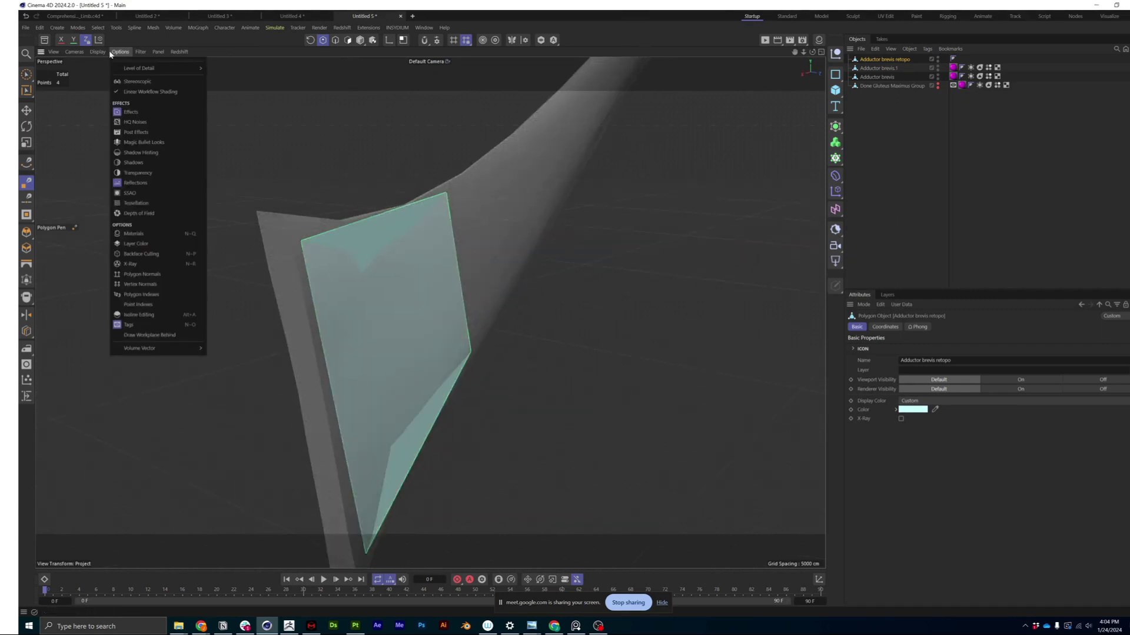
left_click(169, 257)
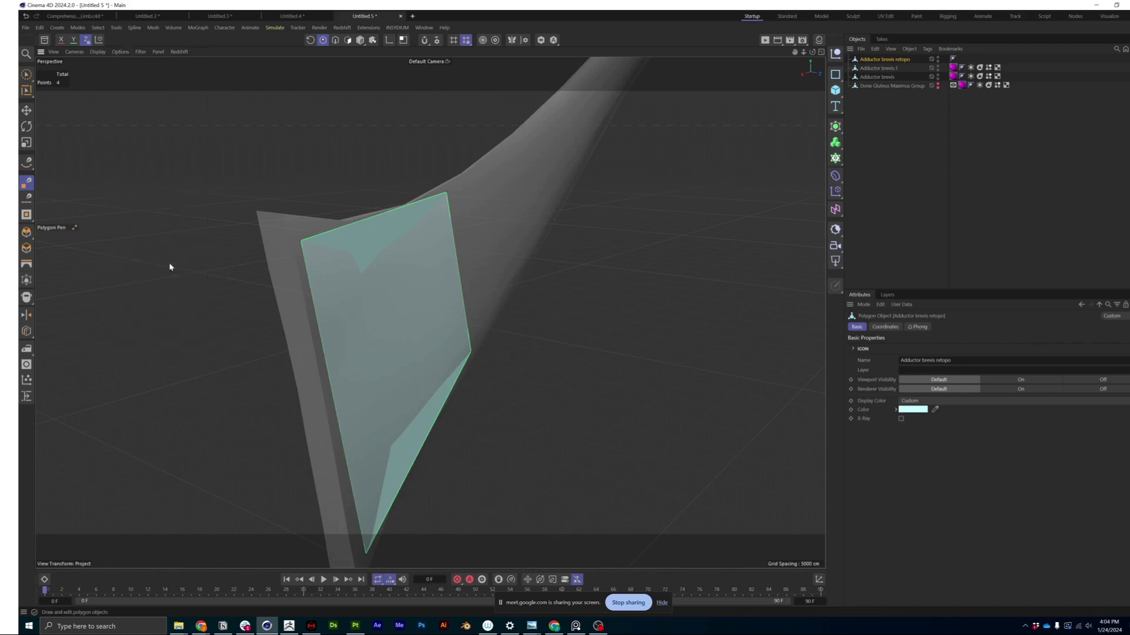
left_click_drag(520, 320, 411, 277, "alt")
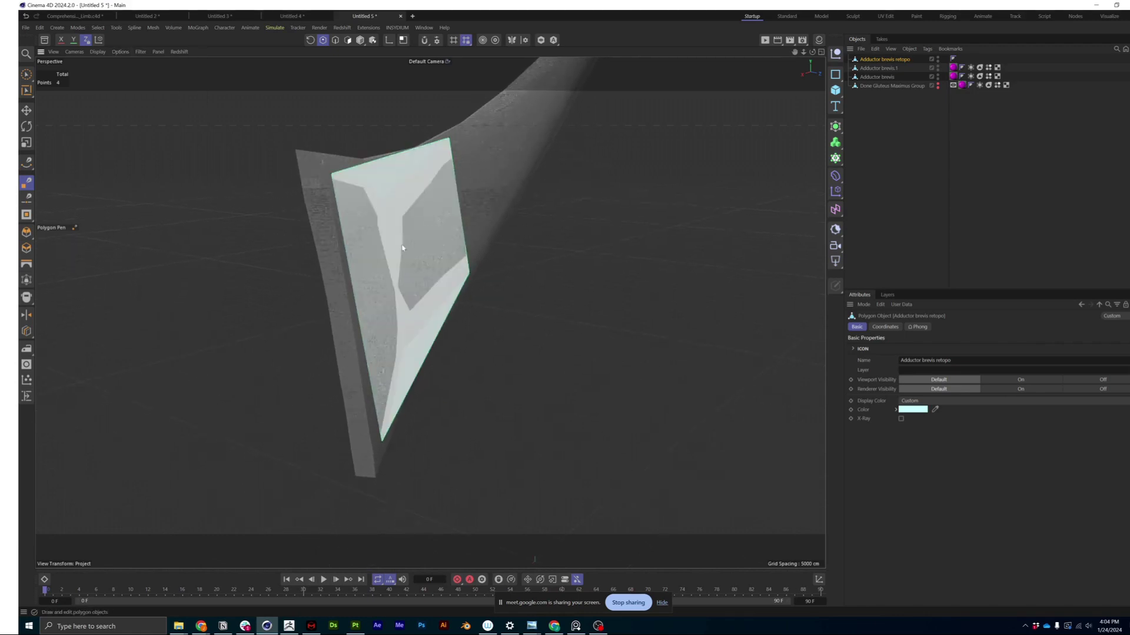
left_click_drag(410, 221, 641, 240, "alt")
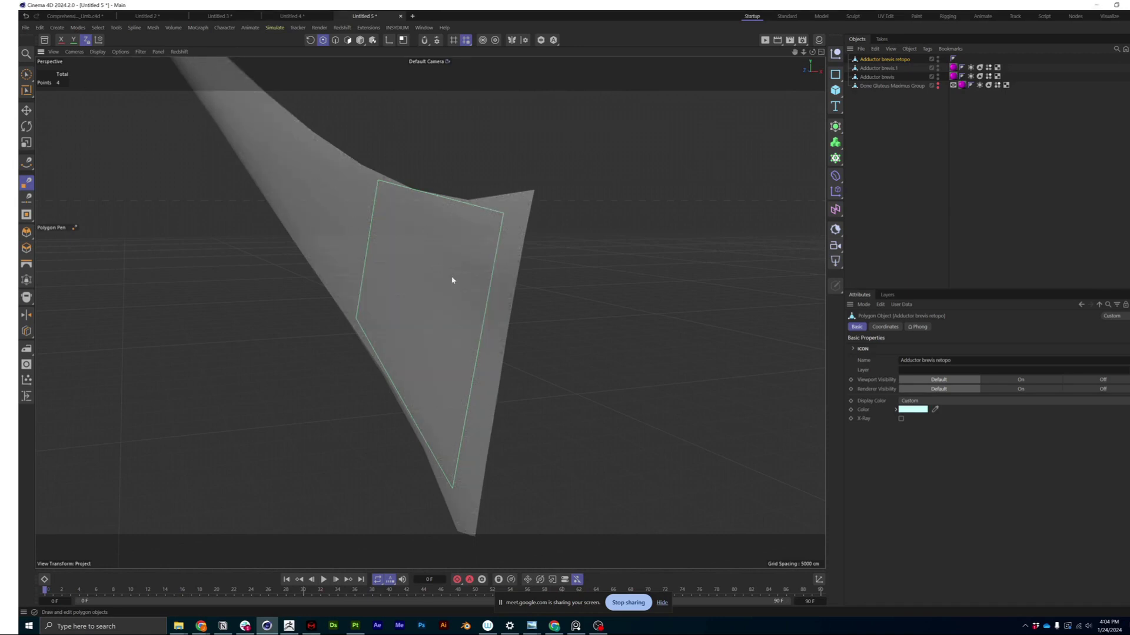
left_click_drag(452, 280, 643, 204, "alt")
middle_click_drag(643, 203, 447, 198, "alt")
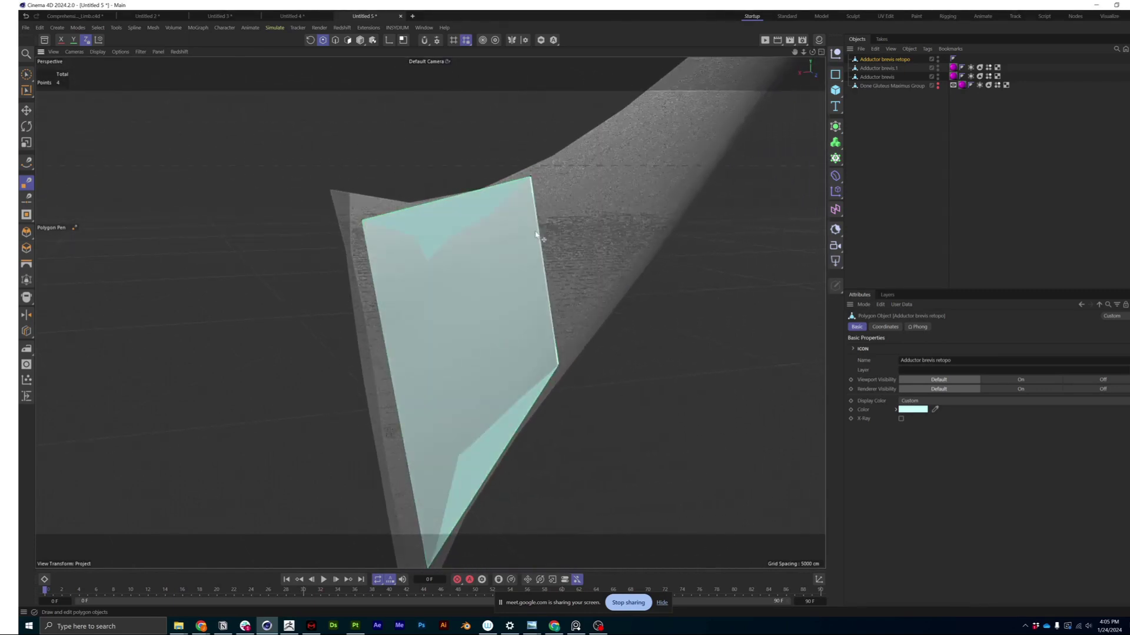
Step: Activate the Polygon Pen in Edges mode and extrude the first polygon's inner edge up the muscle, fitting its corners to the silhouette
key("m")
key("e")
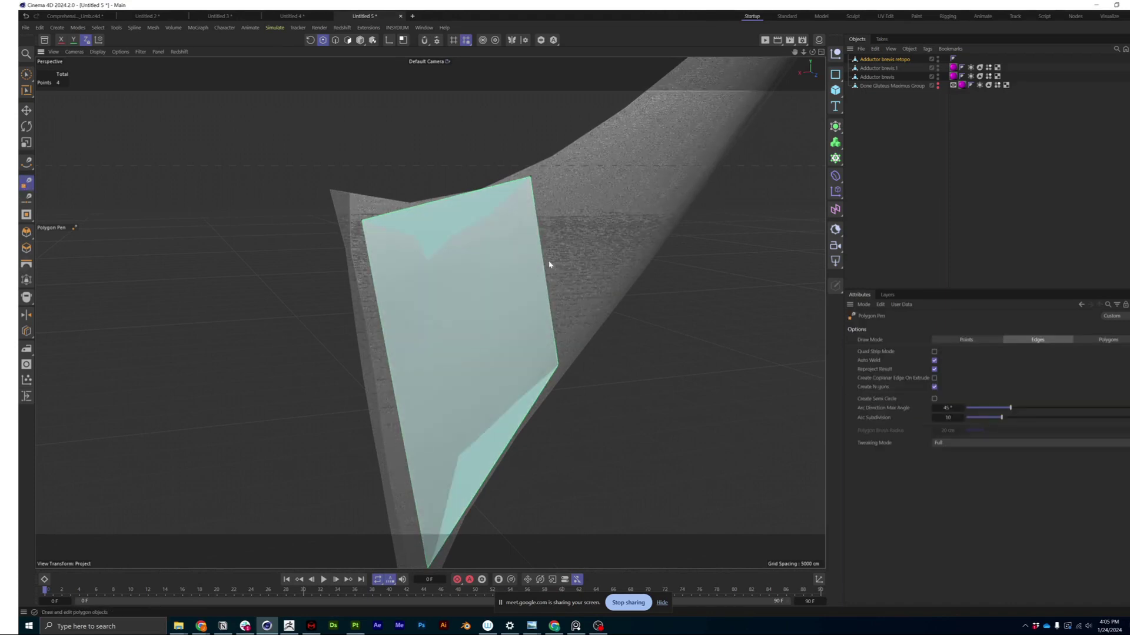
middle_click_drag(550, 263, 418, 302, "alt")
left_click_drag(419, 302, 386, 226, "alt")
left_click_drag(440, 403, 471, 368)
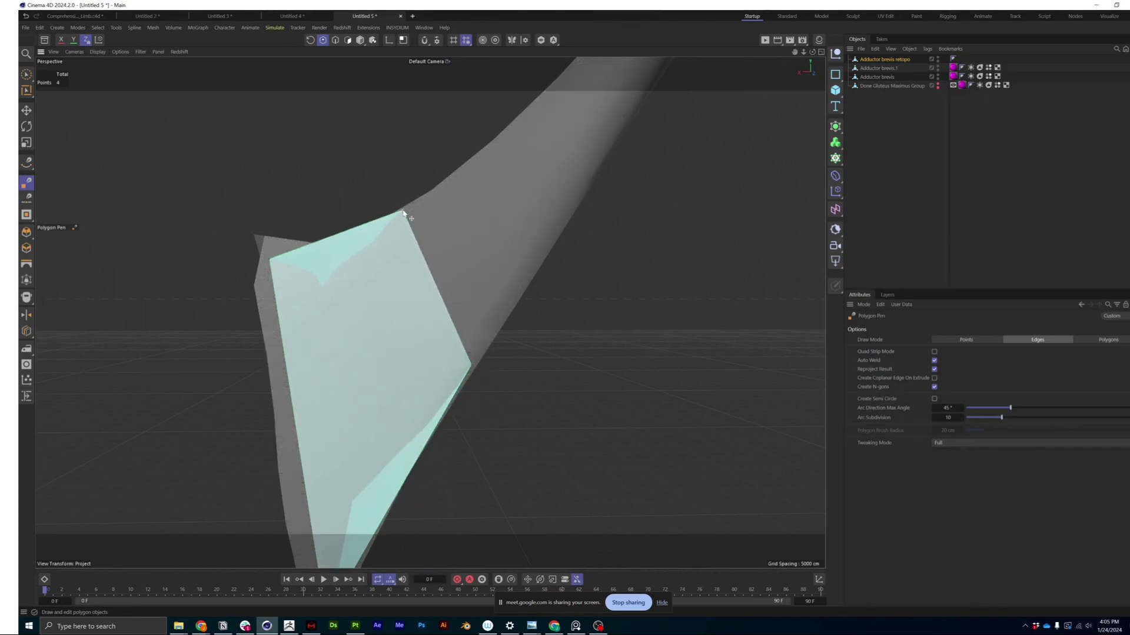
mouse_move(388, 227)
left_mouse_down("alt")
mouse_move(427, 325)
mouse_move(550, 227)
mouse_move(504, 152)
mouse_move(537, 185)
left_mouse_up("alt")
left_click_drag(570, 274, 554, 230)
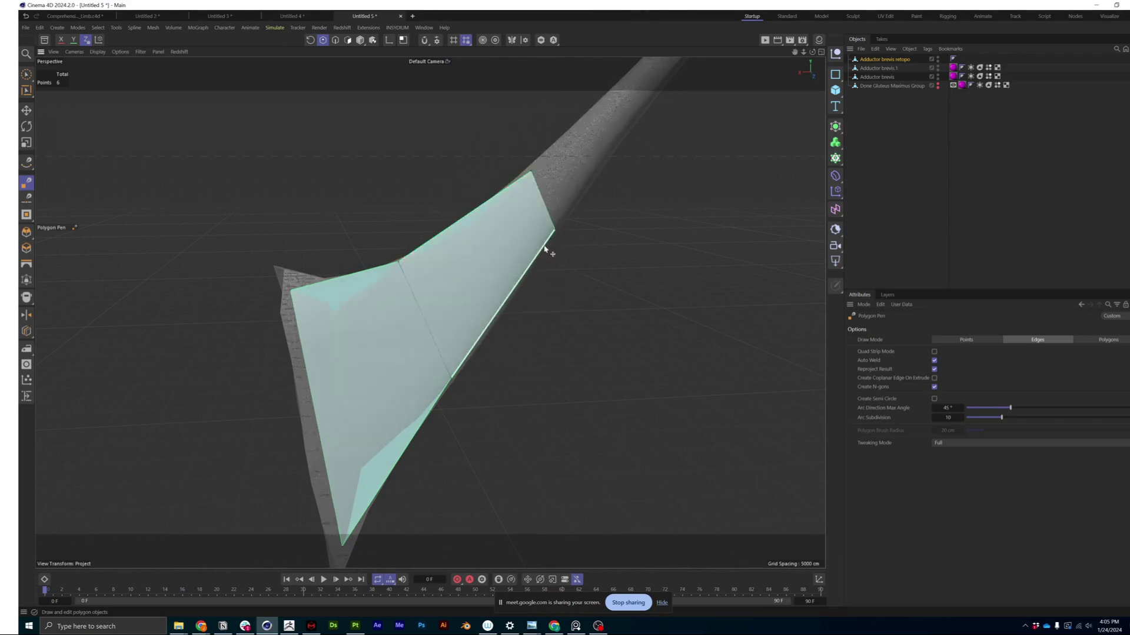
Step: Extrude two more polygons from the strip's end edge toward the narrow end of the Adductor brevis, following its twist
left_click_drag(484, 286, 523, 190, "alt")
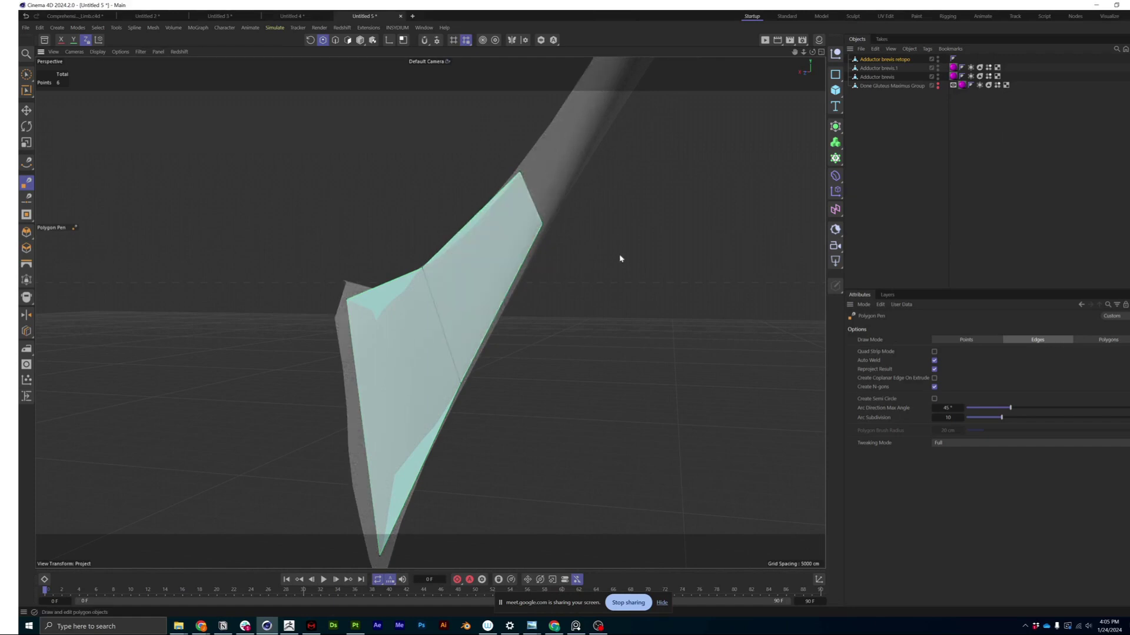
left_click_drag(620, 254, 540, 292, "alt")
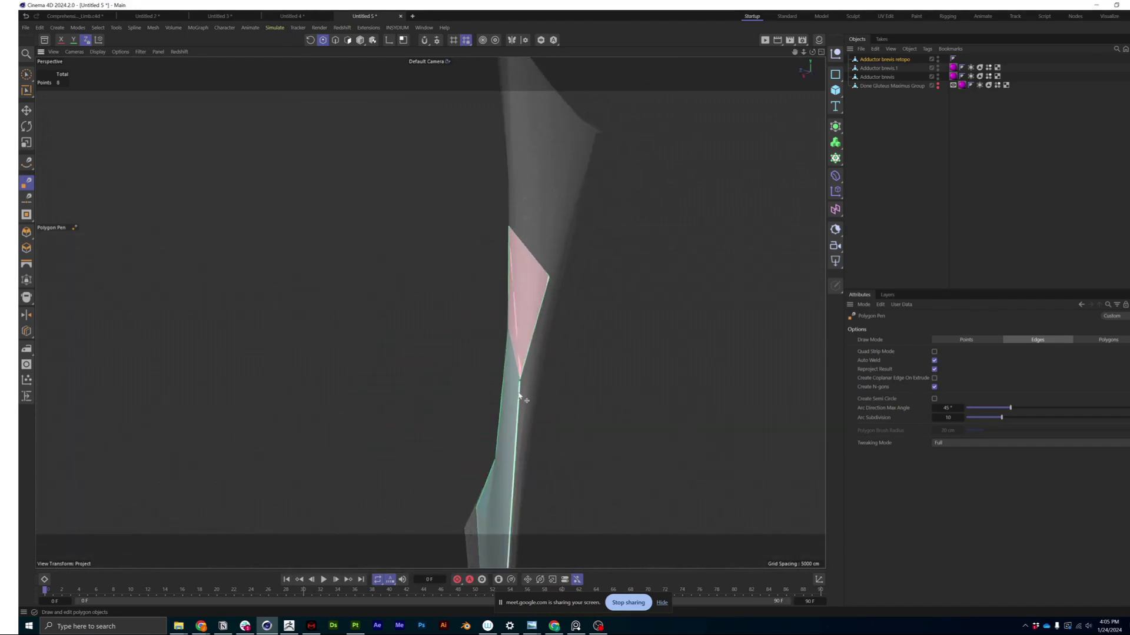
left_click_drag(525, 387, 582, 157, "alt")
middle_click_drag(531, 141, 513, 230, "alt")
mouse_move(513, 230)
left_mouse_down("alt")
mouse_move(543, 239)
mouse_move(439, 159)
mouse_move(624, 212)
mouse_move(639, 212)
mouse_move(655, 184)
mouse_move(640, 233)
mouse_move(428, 312)
mouse_move(449, 353)
mouse_move(498, 321)
mouse_move(517, 253)
mouse_move(429, 328)
mouse_move(378, 323)
mouse_move(438, 282)
mouse_move(358, 358)
mouse_move(321, 324)
mouse_move(398, 241)
mouse_move(381, 250)
mouse_move(512, 222)
mouse_move(507, 237)
left_mouse_up("alt")
scroll(338, 335, "down", 2)
middle_click_drag(338, 336, 439, 224, "alt")
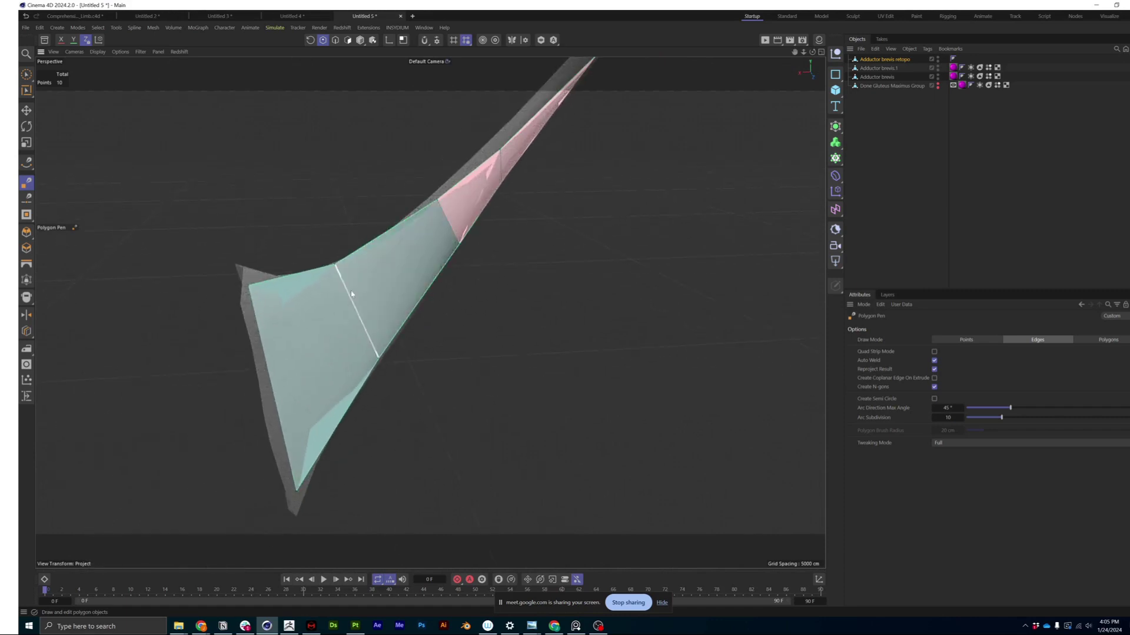
Step: Draw a four-point polygon over the wide end on the muscle's opposite side and fit its inner corners to the outline
left_click_drag(351, 293, 526, 267, "alt")
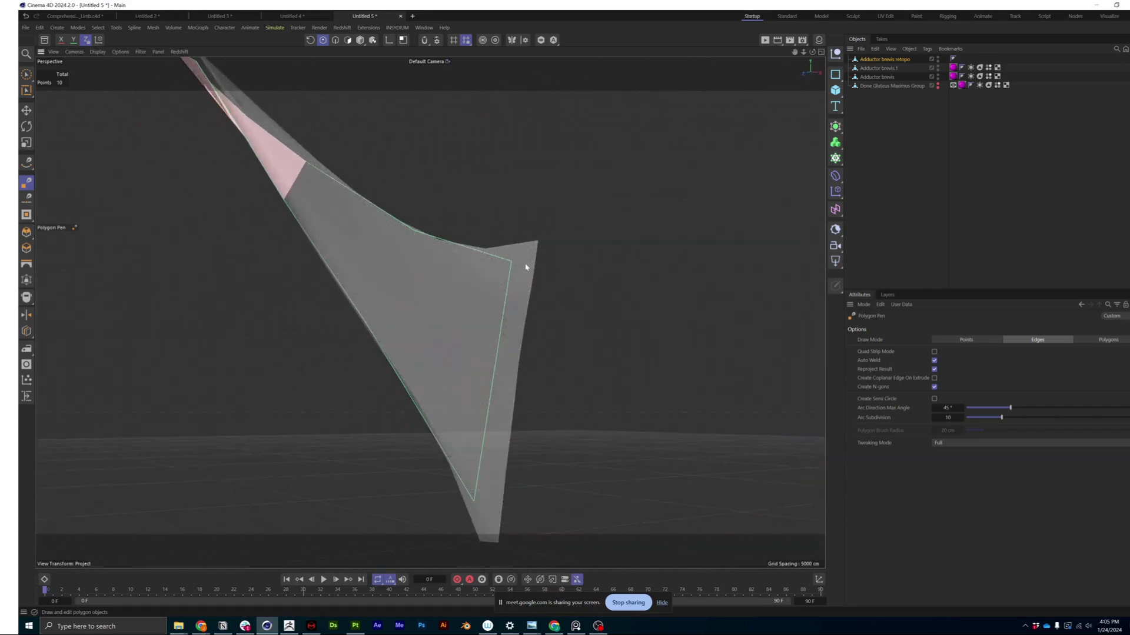
left_click(523, 254)
middle_click_drag(499, 376, 508, 268, "alt")
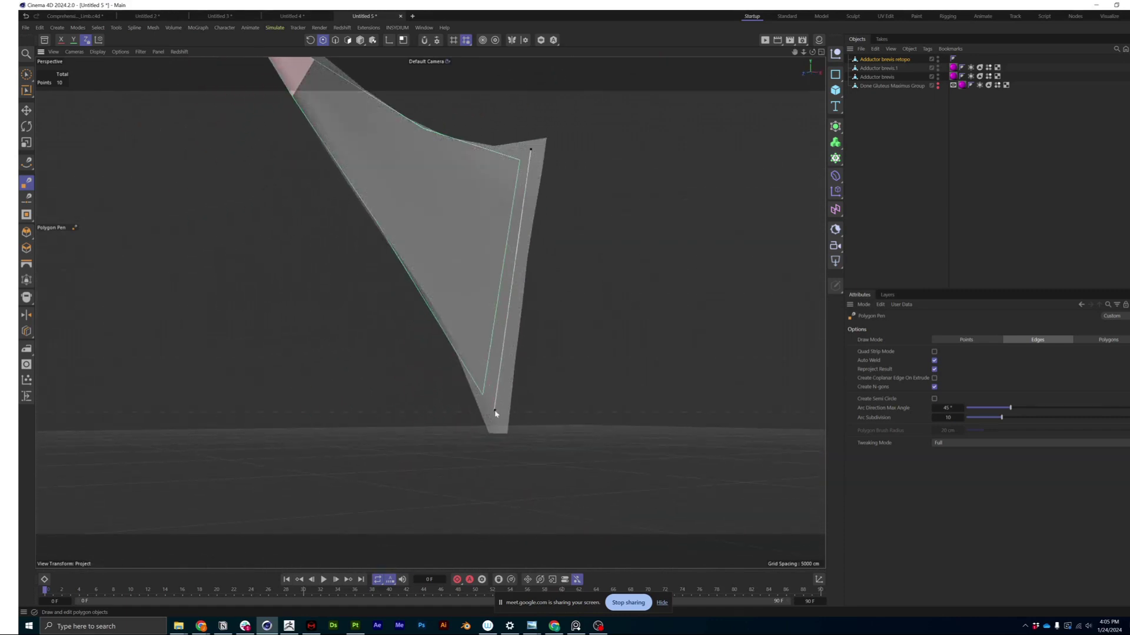
left_click(495, 410)
middle_click_drag(495, 411, 536, 398, "alt")
left_click_drag(558, 345, 463, 186)
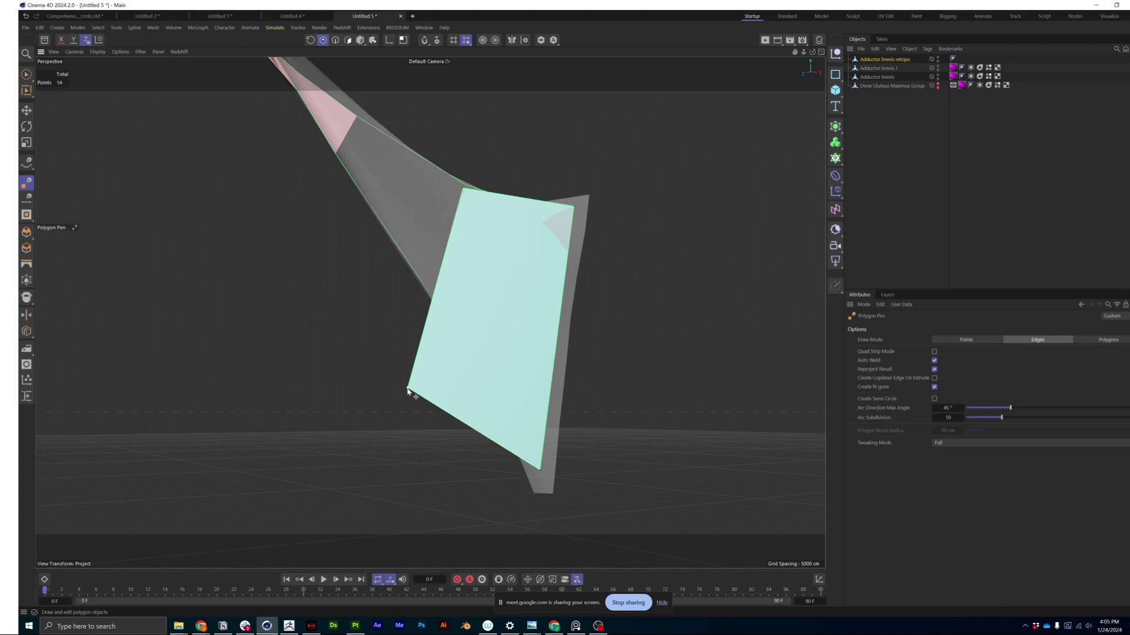
left_click_drag(407, 390, 430, 312)
Step: Extrude the opposite side's polygon edge by edge into a three-segment extension toward the narrow end, aligning it with the existing strip
middle_click_drag(429, 312, 551, 447, "alt")
left_click_drag(556, 330, 502, 260, "alt")
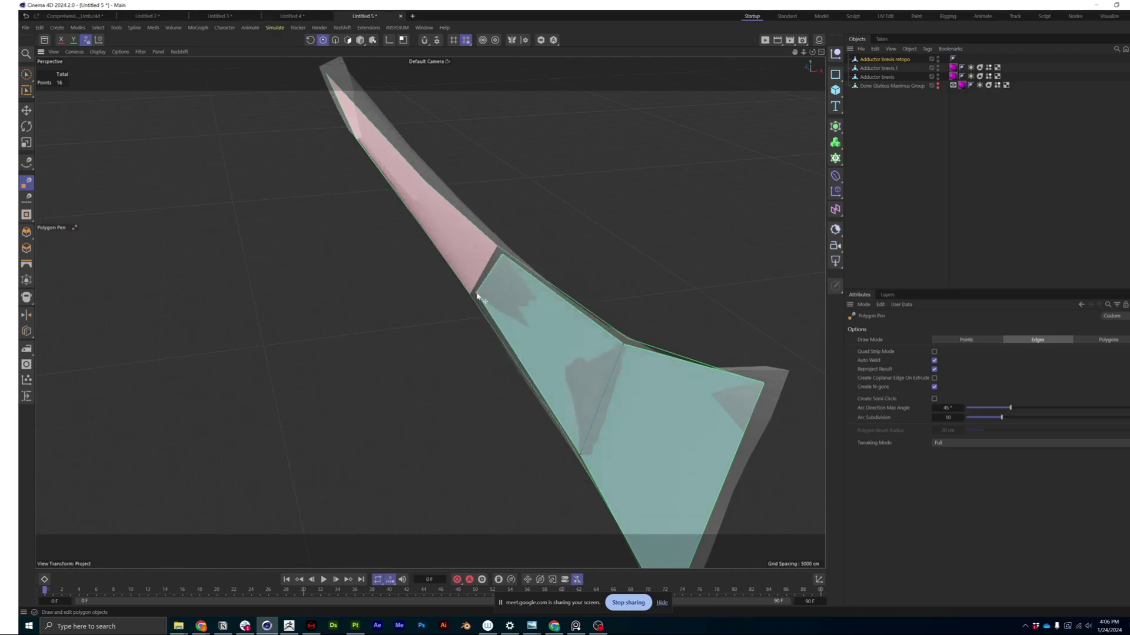
left_click_drag(480, 321, 491, 277, "alt")
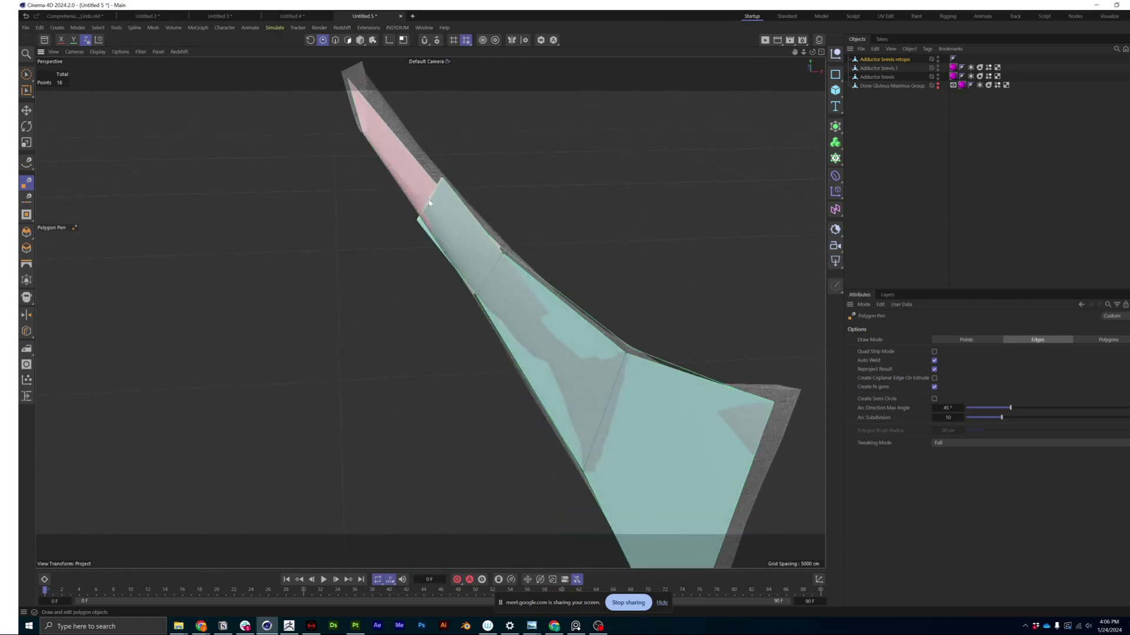
left_click_drag(428, 203, 442, 308, "alt")
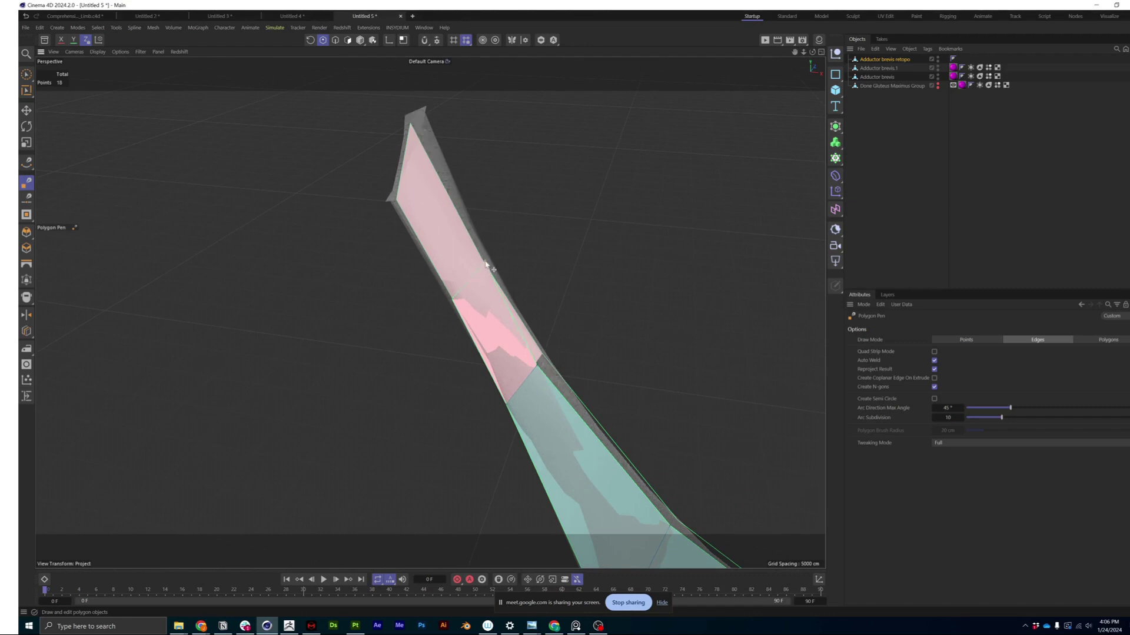
mouse_move(484, 270)
left_mouse_down("alt")
mouse_move(335, 242)
mouse_move(236, 253)
mouse_move(471, 280)
left_mouse_up("alt")
left_click_drag(446, 177, 426, 166)
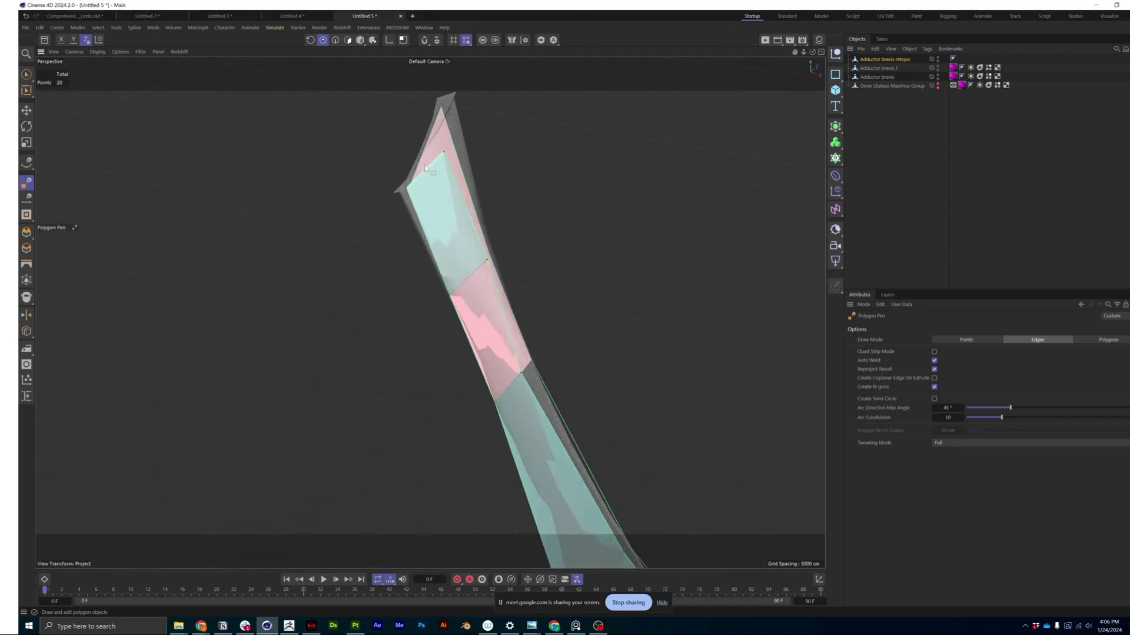
Step: Shape the ends of the Adductor brevis retopo mesh with the Polygon Pen, pulling corner points to follow the reference muscle
middle_click_drag(425, 167, 450, 246, "alt")
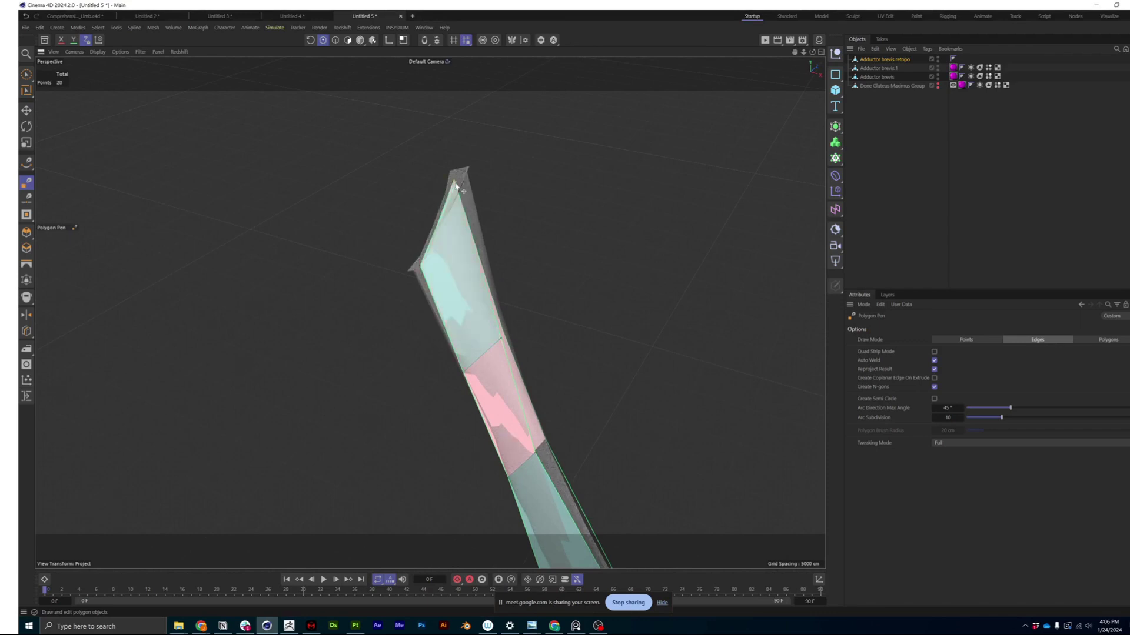
left_click_drag(456, 186, 588, 347, "alt")
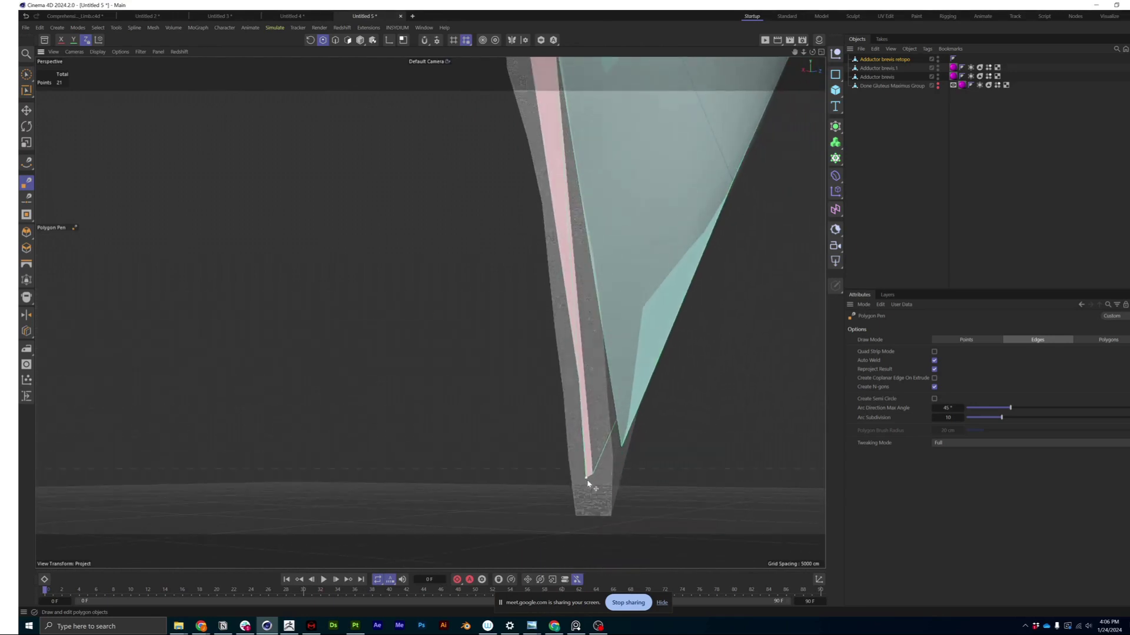
left_click_drag(588, 483, 580, 422)
left_click_drag(630, 452, 524, 226)
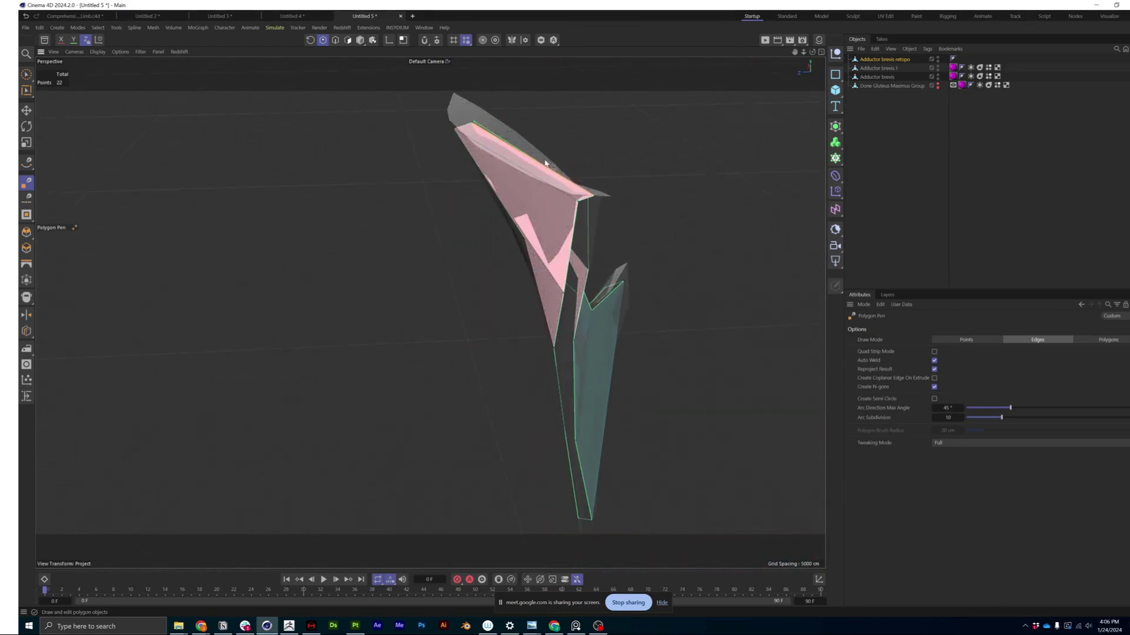
left_click_drag(494, 135, 467, 129, "alt")
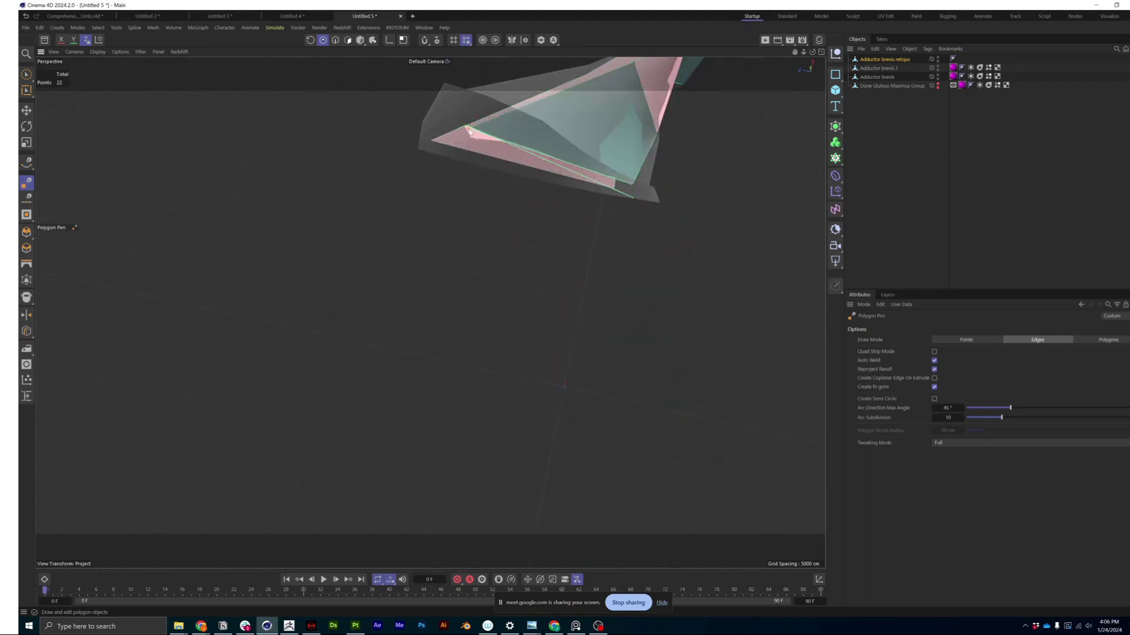
Step: Close the open gap along the retopo mesh's narrow side with Close Polygon Hole, using the Grid polygon type
left_click_drag(467, 130, 396, 344, "alt")
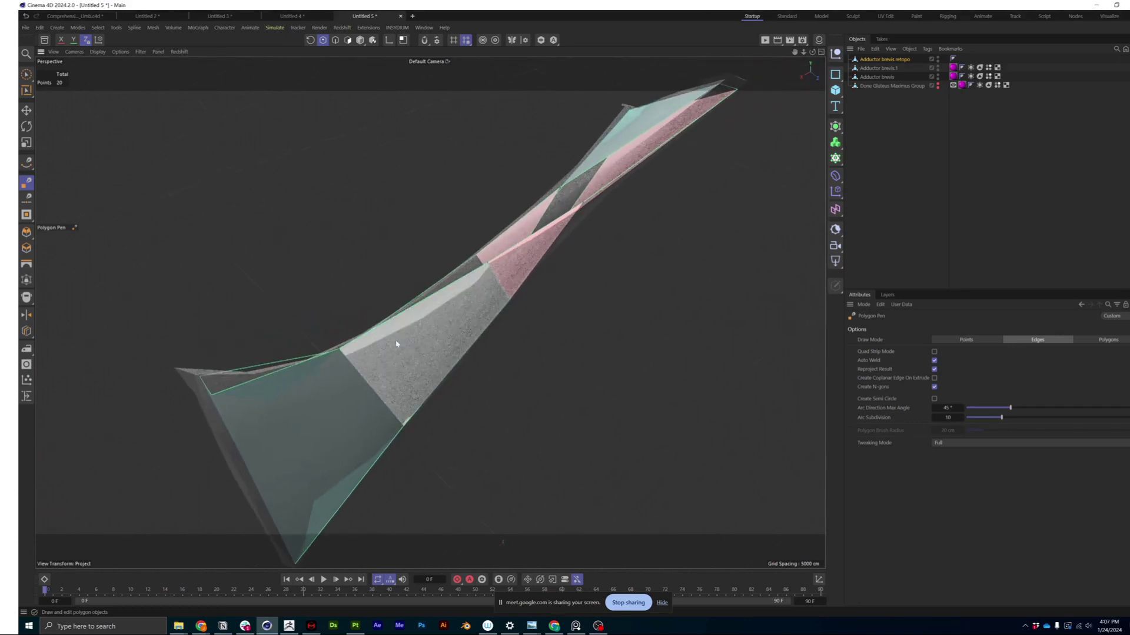
left_click(27, 217)
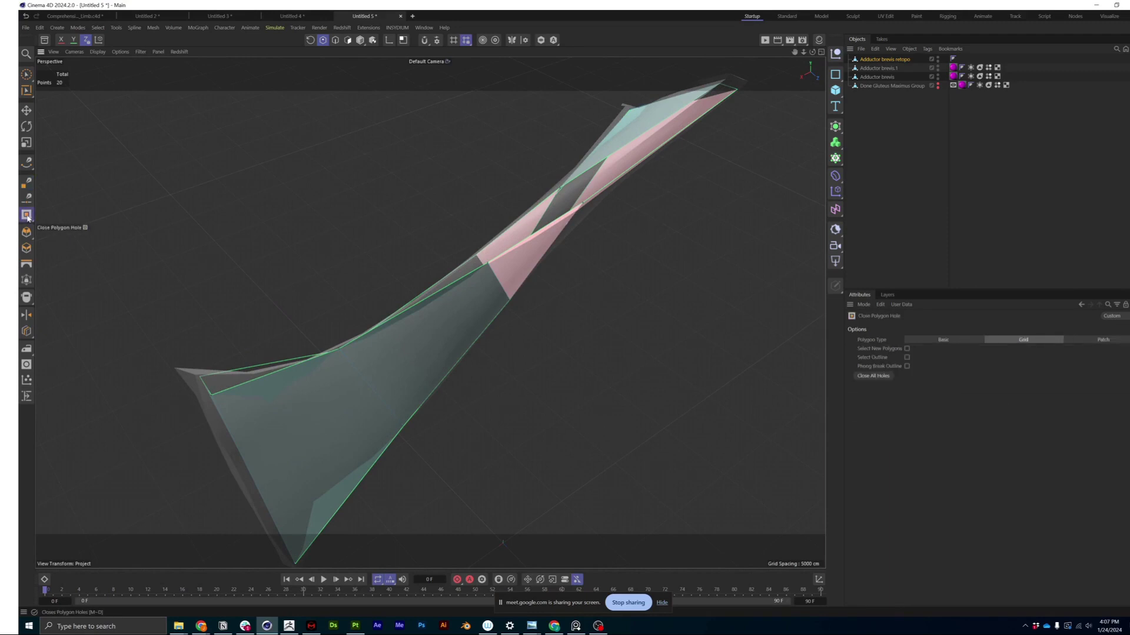
left_click(463, 283)
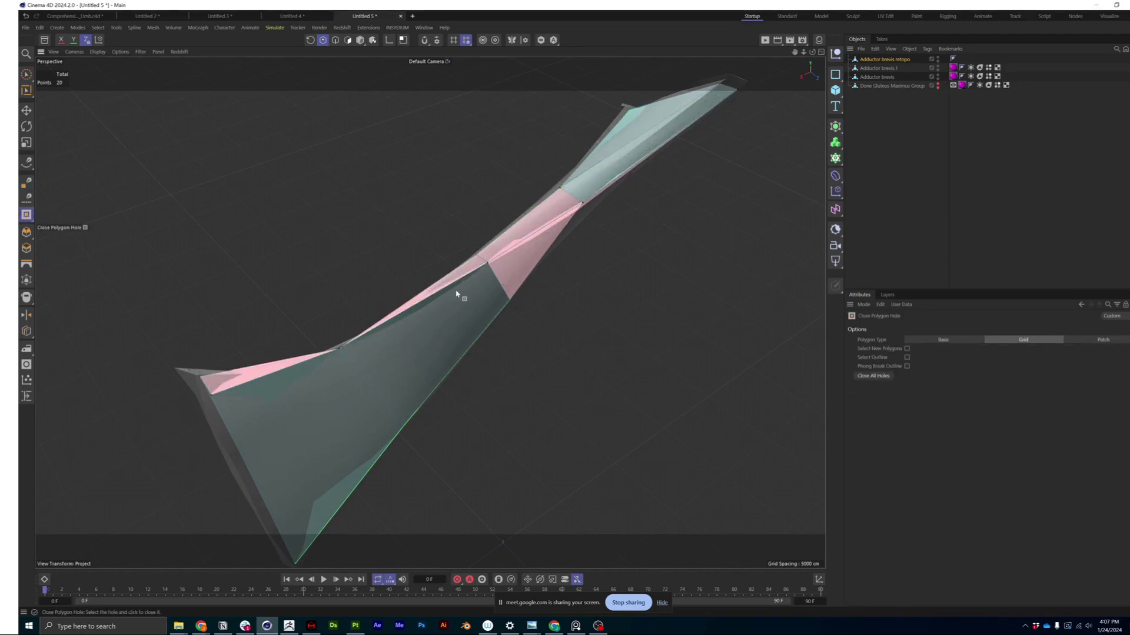
left_click_drag(534, 297, 375, 383, "alt")
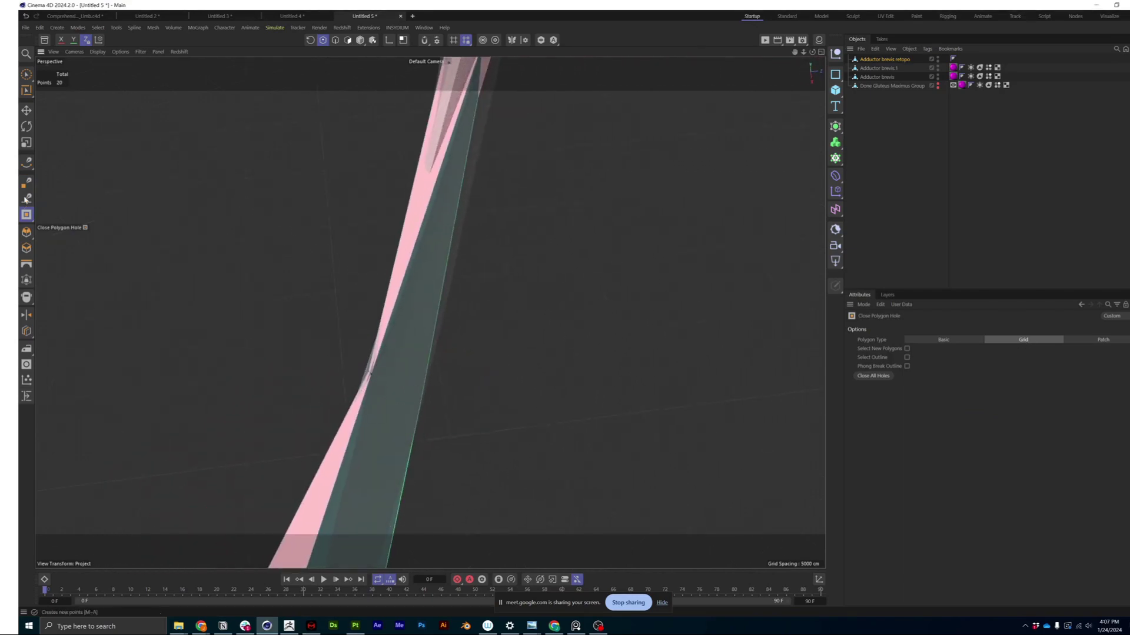
left_click(26, 112)
left_click_drag(375, 375, 247, 253)
key("ctrl+z")
left_click(361, 371)
Step: Fill the remaining hole on the broad face of the retopo mesh's wide half with Close Polygon Hole
left_click(27, 215)
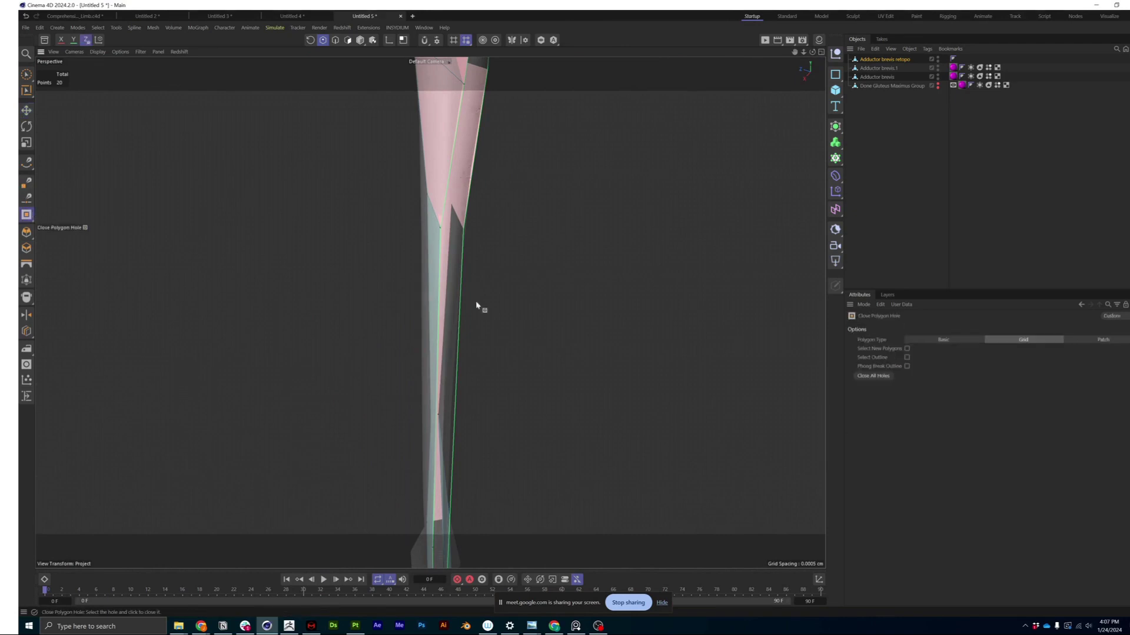
left_click_drag(444, 287, 486, 272, "alt")
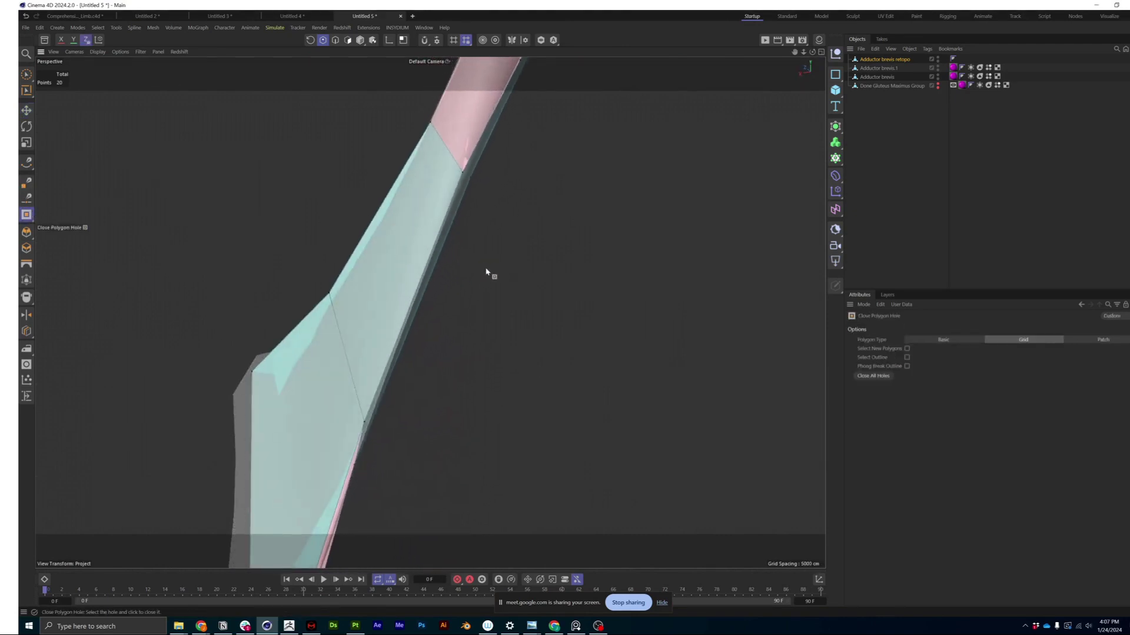
left_click_drag(411, 261, 349, 285, "alt")
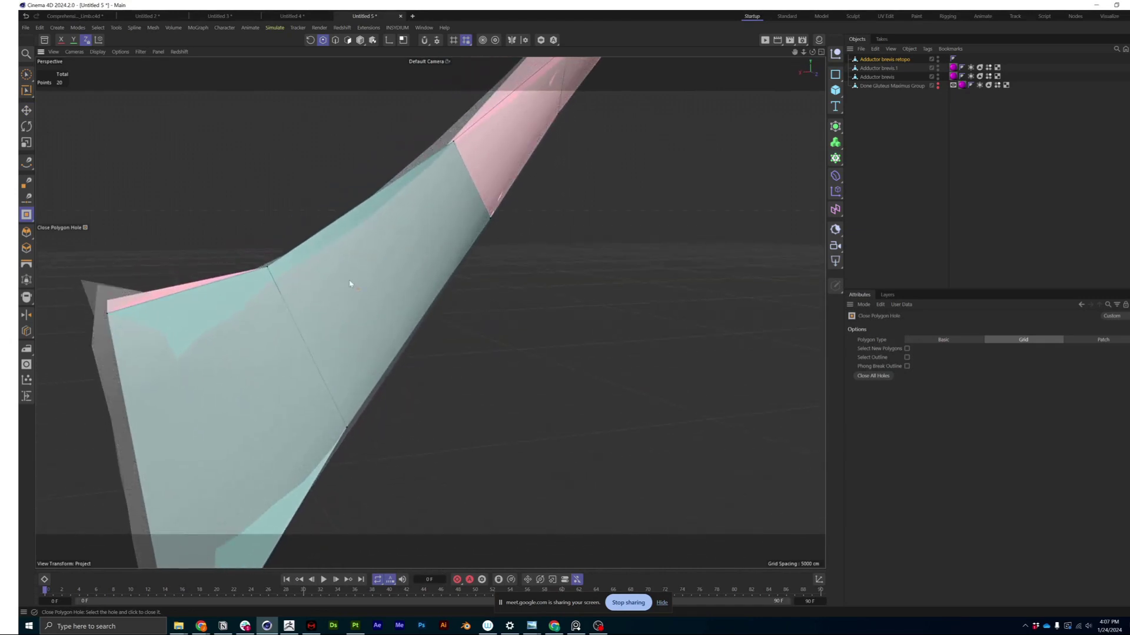
Step: Remove the two large polygons from the broad face at the wide end with the Polygon Pen in polygon mode
left_click(349, 40)
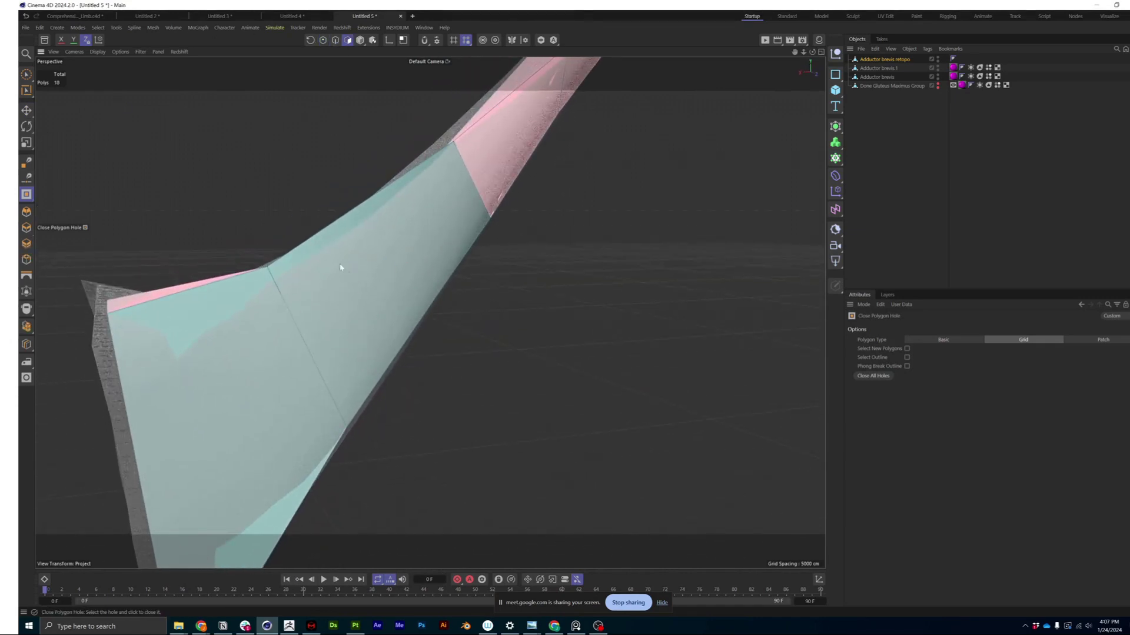
left_click(26, 164)
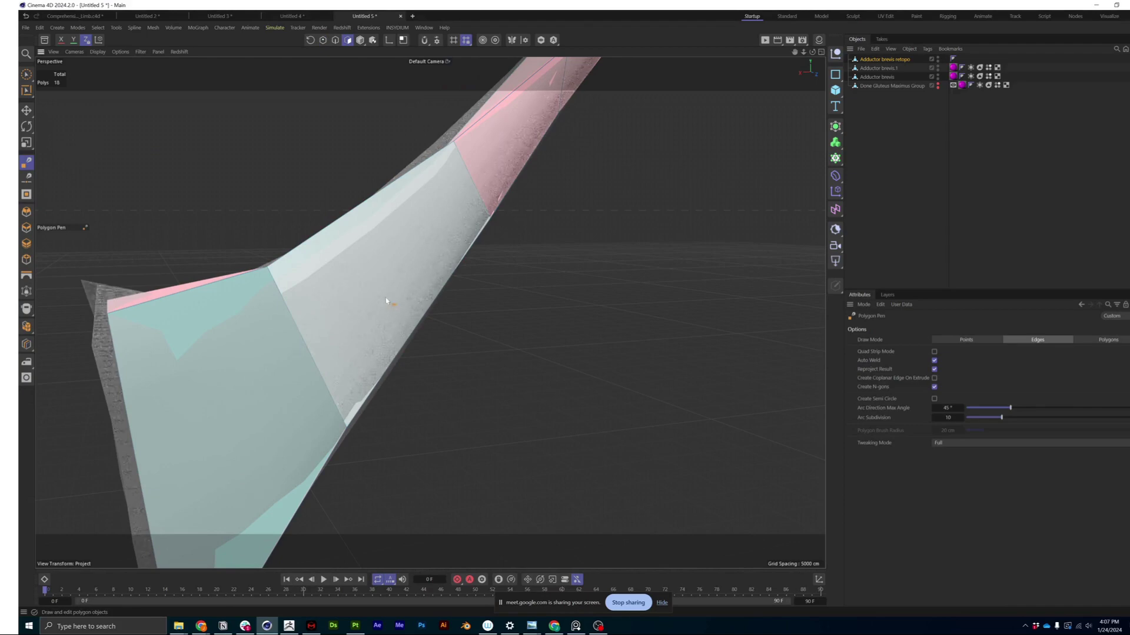
left_click(396, 253, "ctrl")
left_click(236, 404, "ctrl")
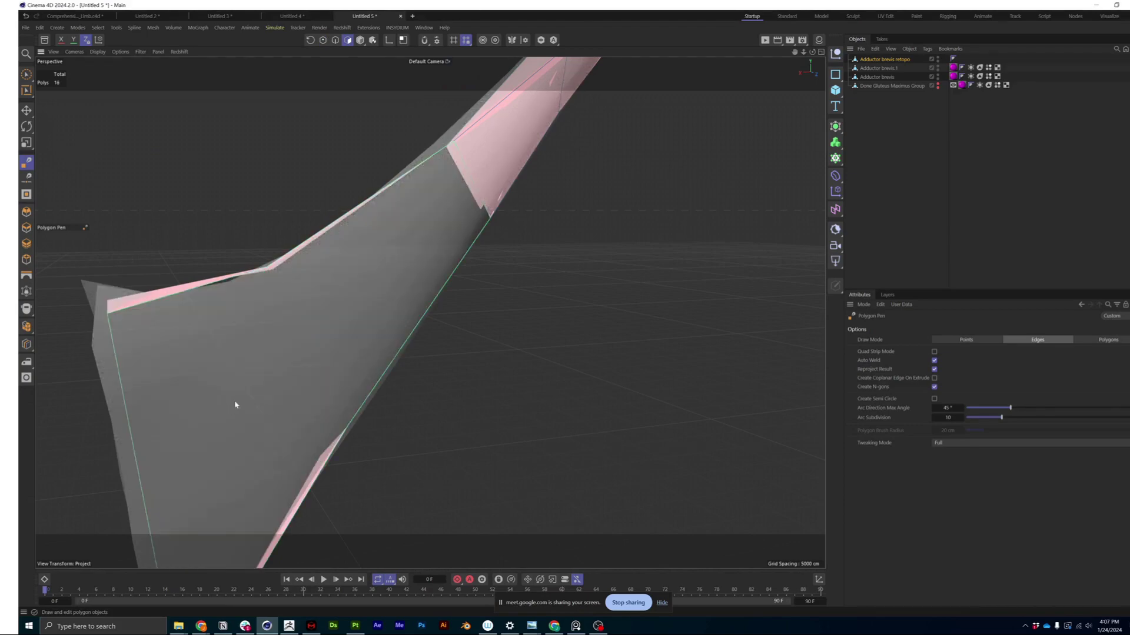
Step: Try to cut an extra edge across the narrow side strip between the wide end and the bend
middle_click_drag(242, 401, 302, 336, "alt")
middle_click_drag(306, 224, 358, 214, "alt")
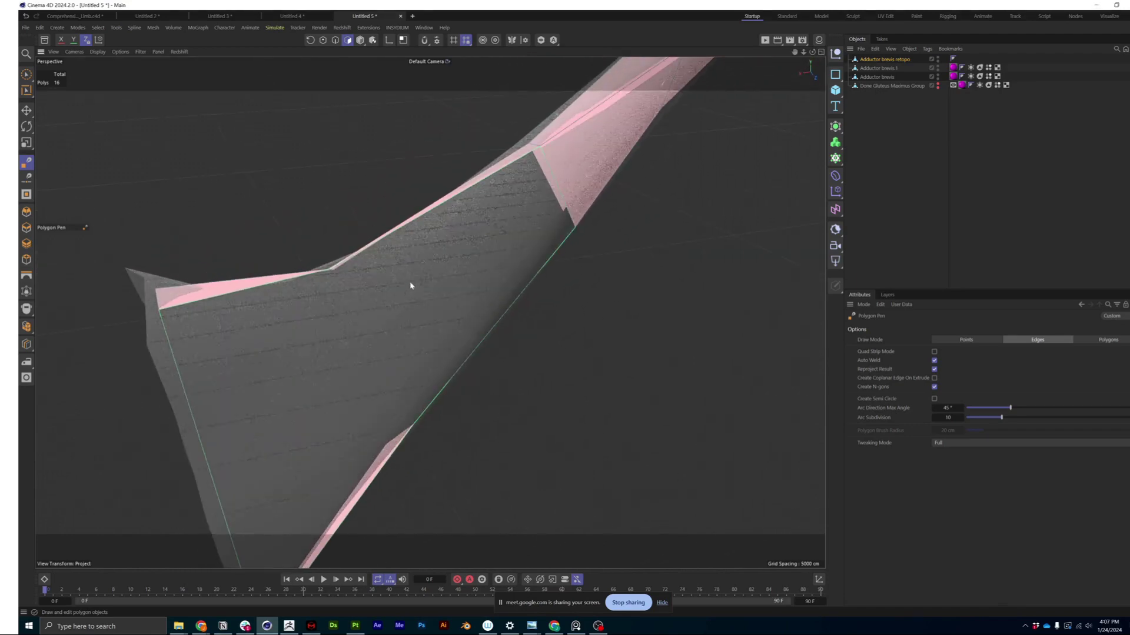
left_click_drag(411, 286, 500, 298, "alt")
middle_click_drag(430, 311, 439, 298, "alt")
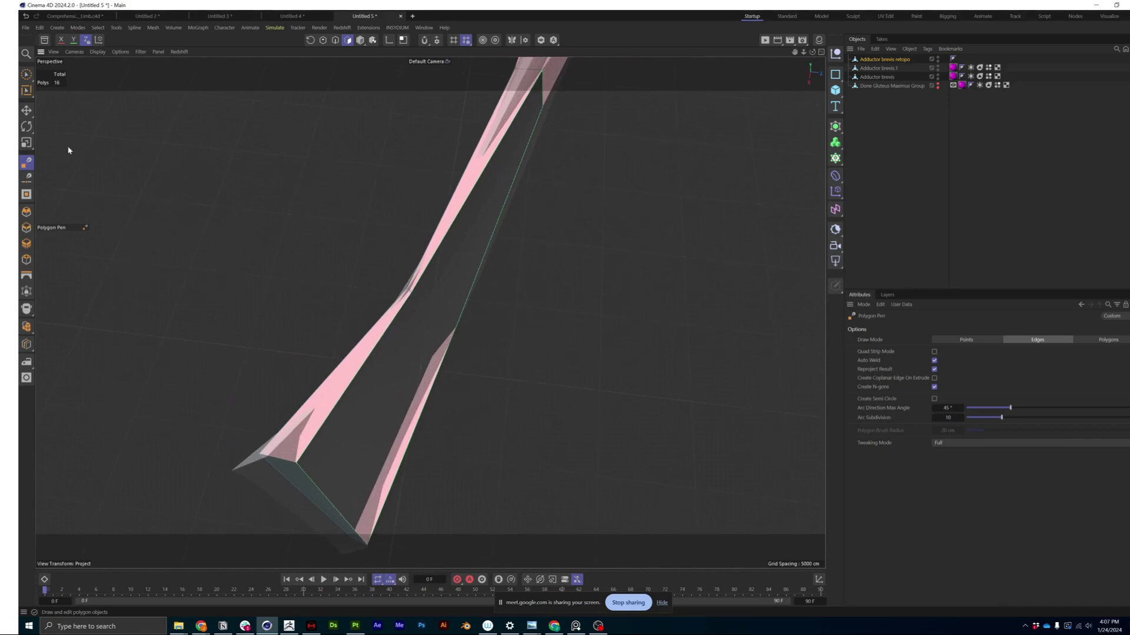
left_click(368, 360)
left_click(351, 356)
left_click_drag(348, 371, 323, 328, "alt")
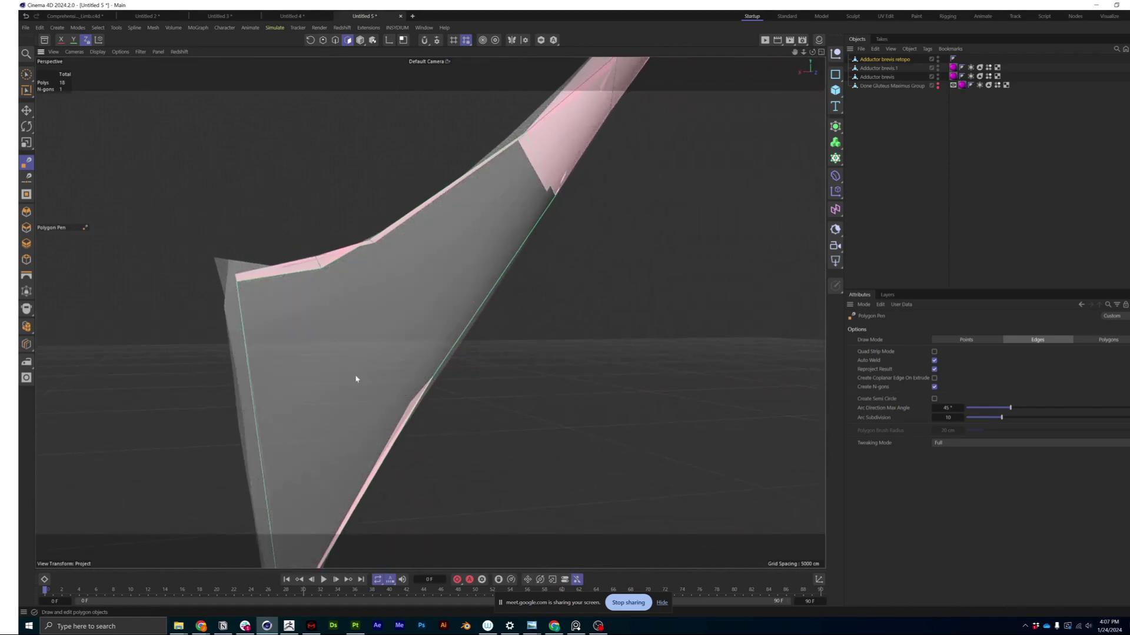
Step: Try a loop selection around the opening in edge mode, filling it with Close Polygon Hole and inspecting the resulting edge flow
left_click(27, 110)
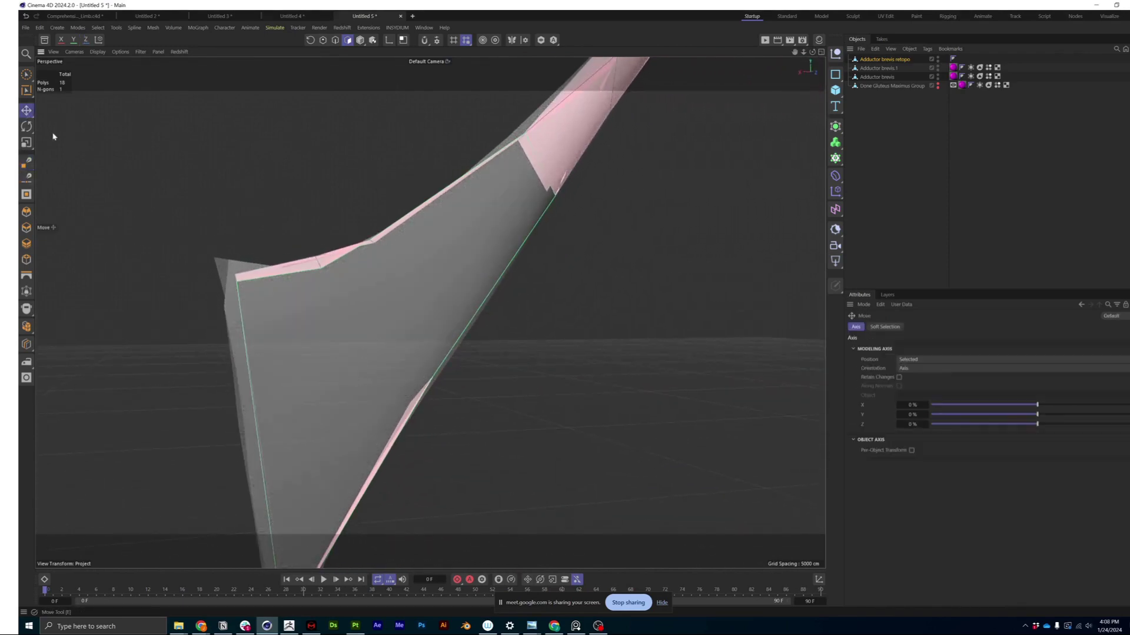
left_click(334, 42)
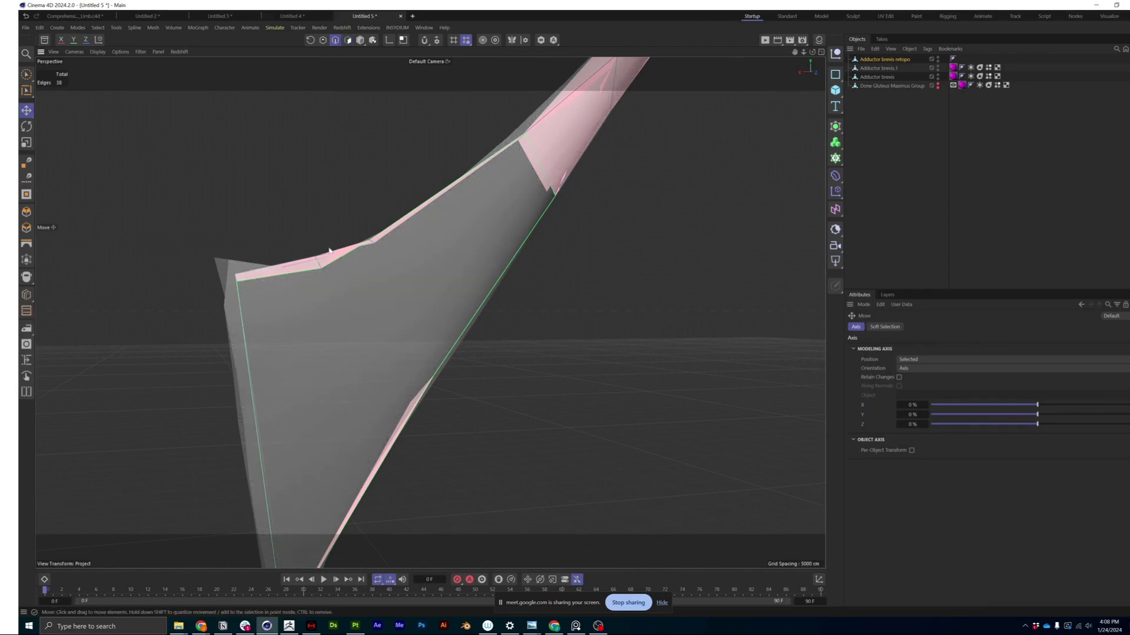
key("u")
key("l")
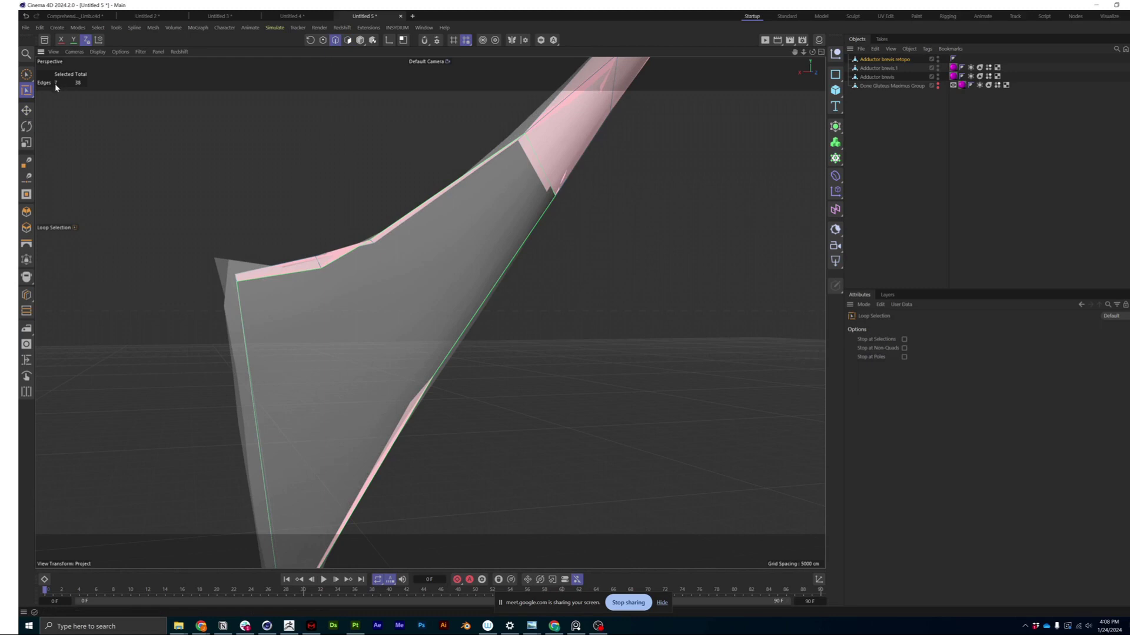
left_click(26, 194)
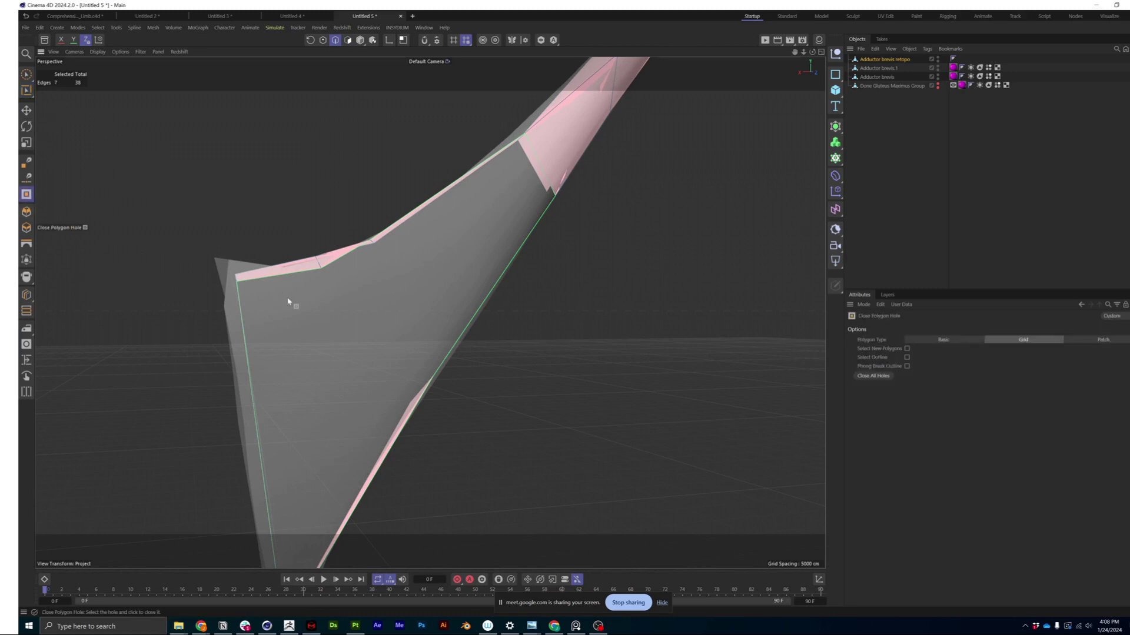
left_click(288, 278)
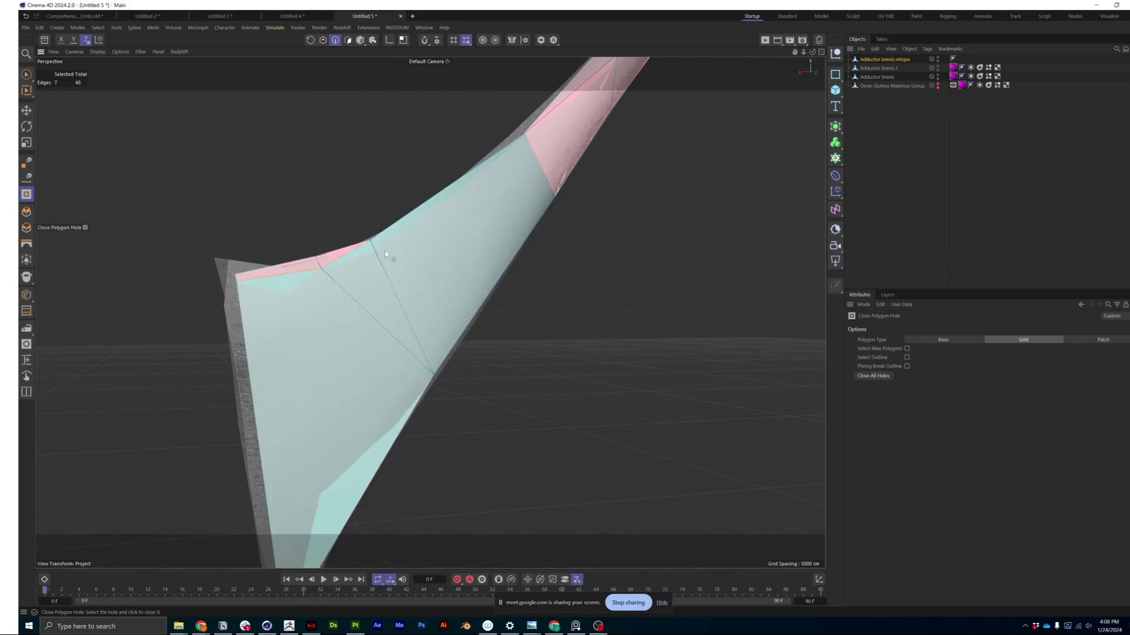
left_click_drag(432, 229, 375, 303, "alt")
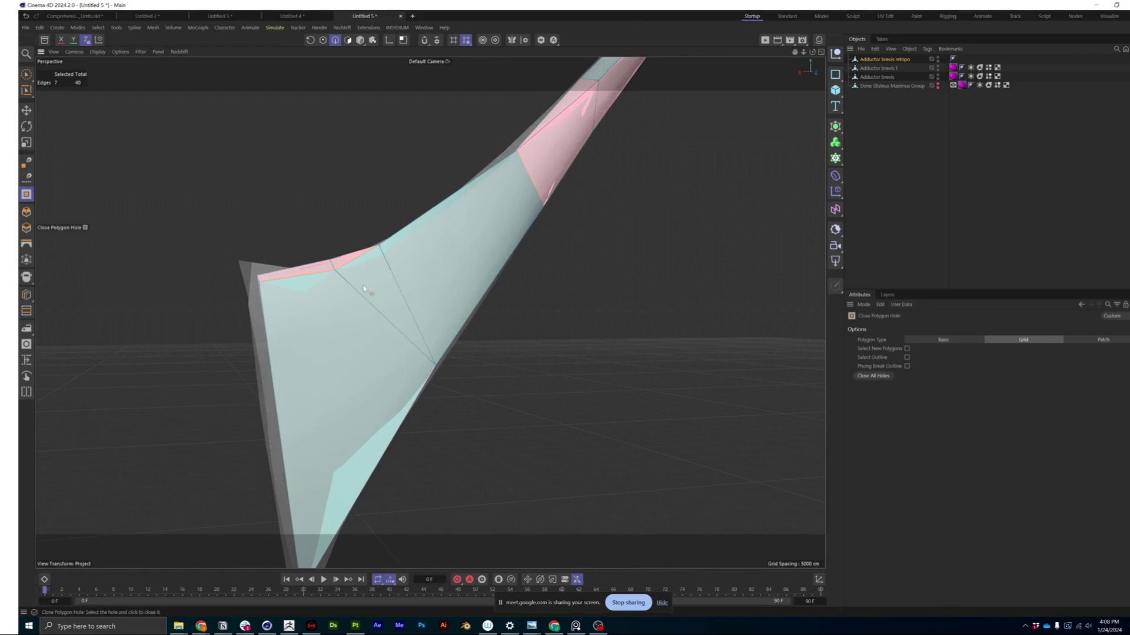
mouse_move(344, 302)
left_mouse_down("alt")
mouse_move(377, 276)
mouse_move(348, 242)
mouse_move(371, 269)
mouse_move(365, 311)
mouse_move(357, 253)
mouse_move(356, 292)
mouse_move(368, 296)
left_mouse_up("alt")
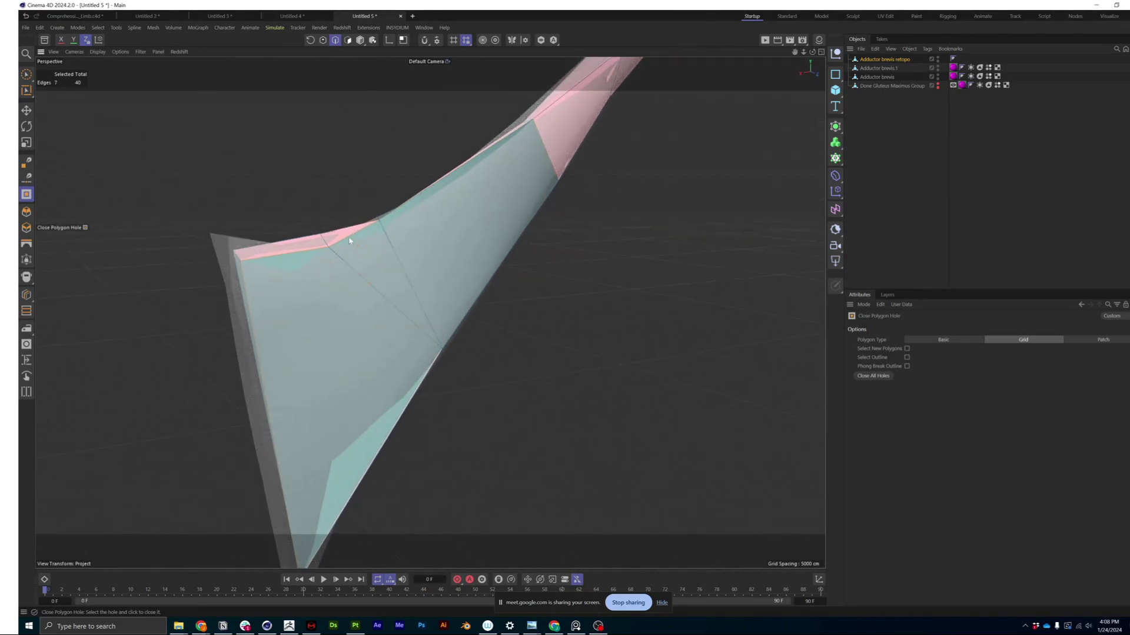
Step: Undo the hole fill and the extra edge cut across the narrow side strip
left_click(366, 266)
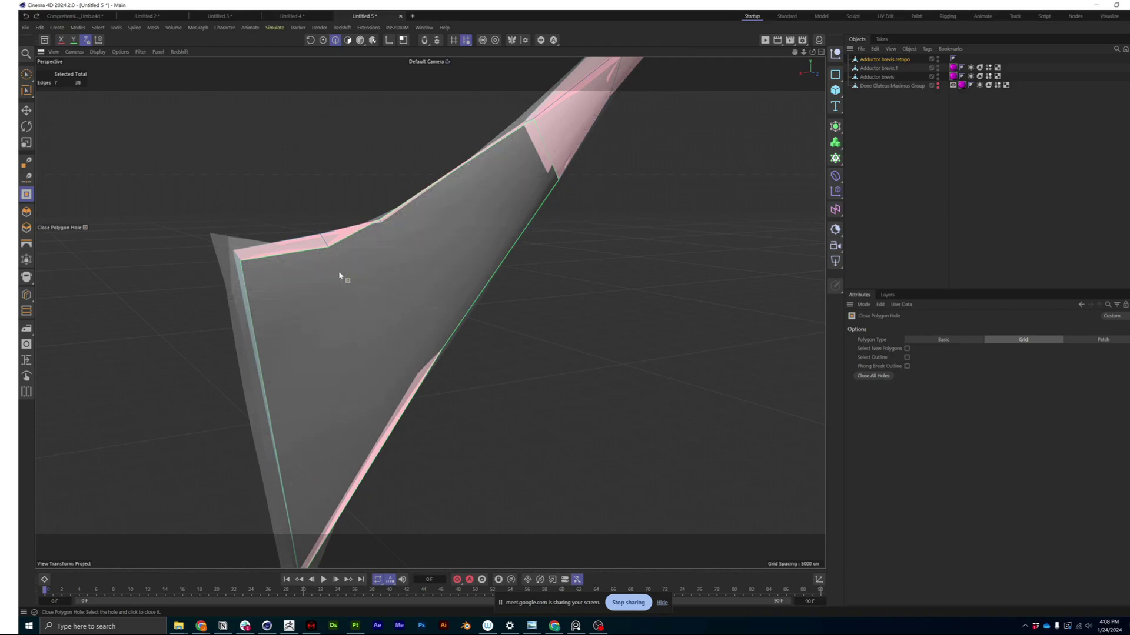
left_click(314, 270)
left_click(338, 248)
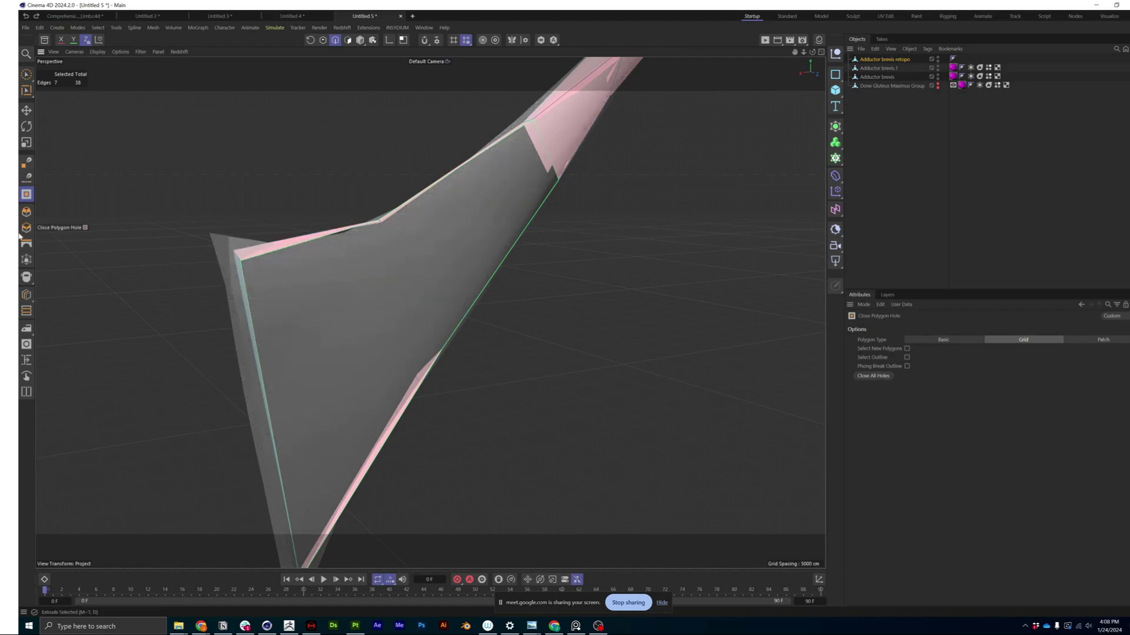
Step: Refill the large opening on the wide end's broad face with Close Polygon Hole
left_click(26, 162)
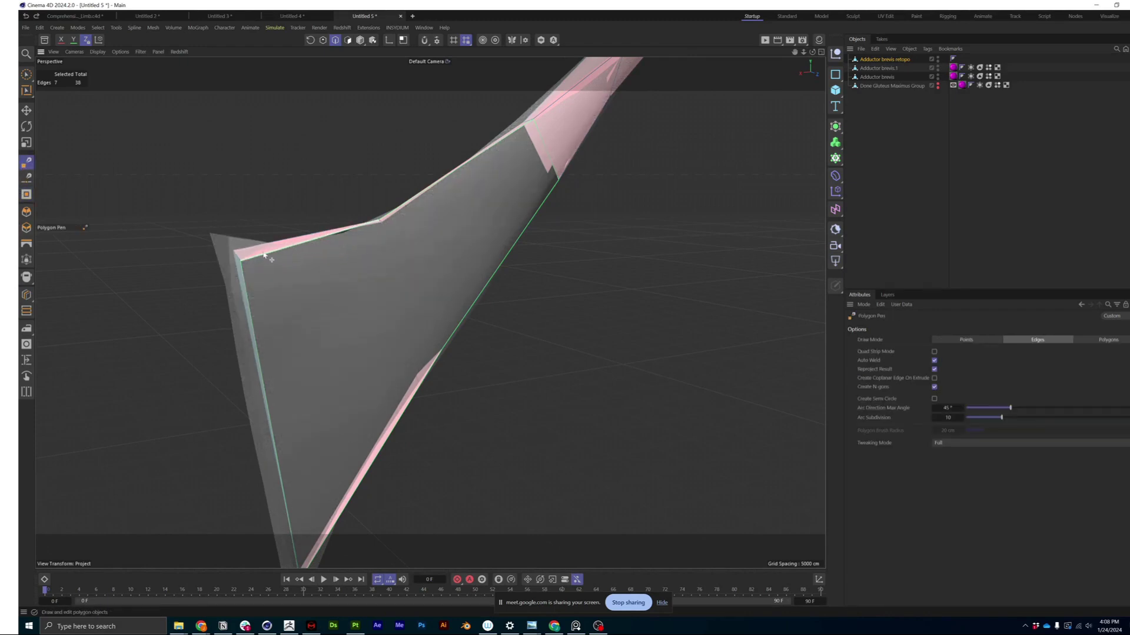
left_click(26, 195)
left_click_drag(330, 318, 362, 275, "alt")
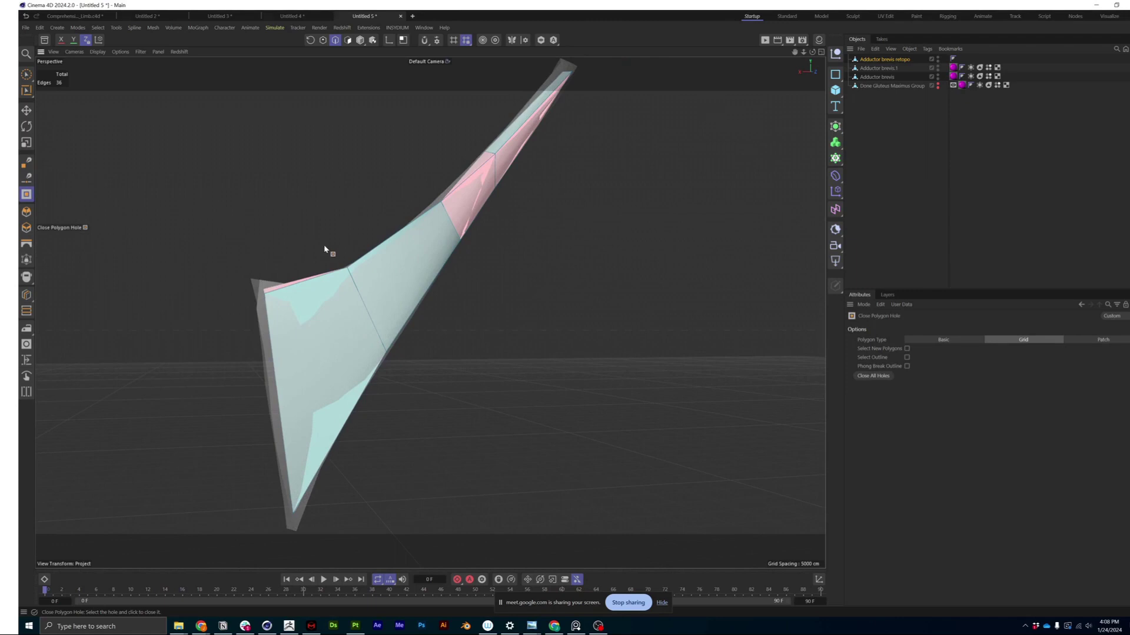
Step: Add three crosswise loop cuts at about 56%, 51% and 53%, through the sections above the bend, at the wide end and in the narrow middle
key("k")
key("l")
left_click(400, 244)
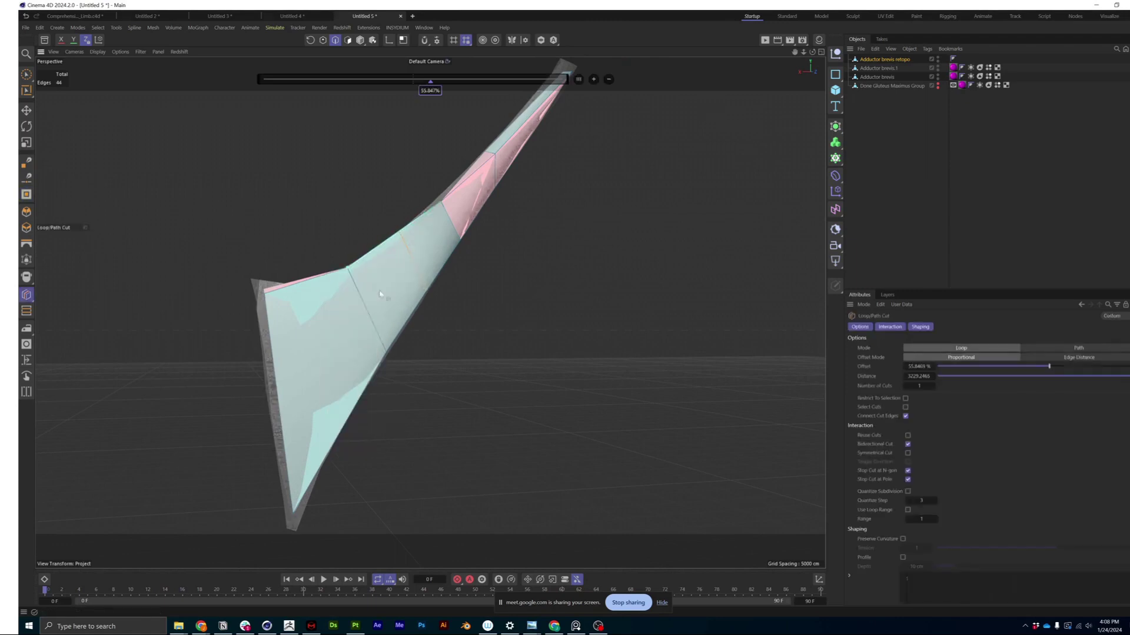
left_click(307, 286)
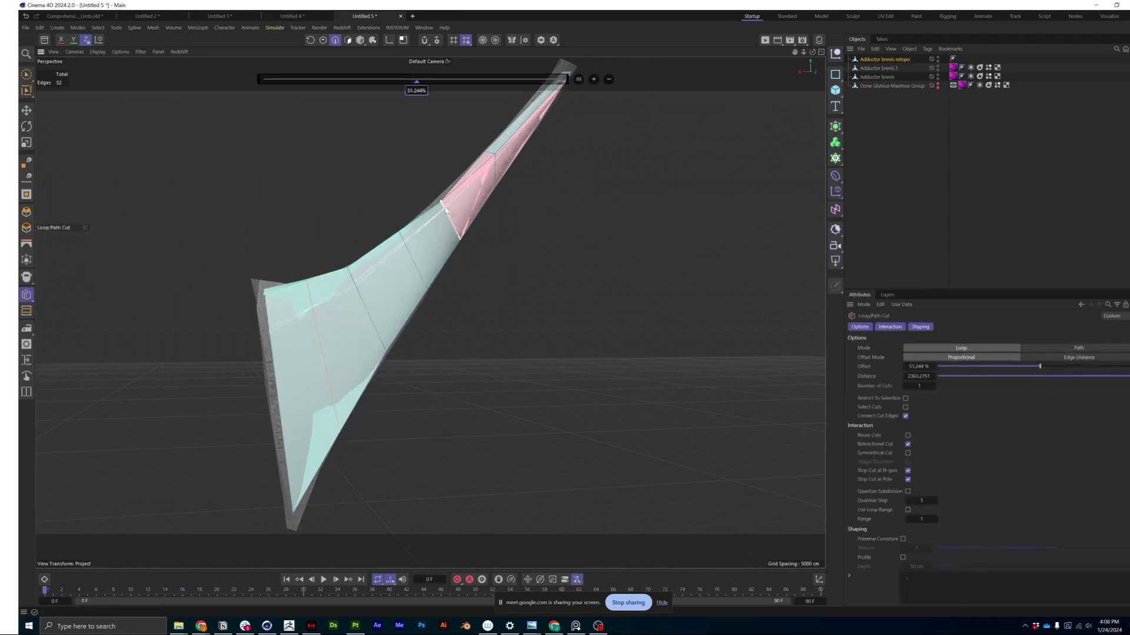
left_click(469, 186)
Step: Add a lengthwise loop cut down the middle of the mesh's broad faces at about 45% offset
middle_click_drag(438, 223, 396, 260, "alt")
left_click_drag(396, 259, 442, 177, "alt")
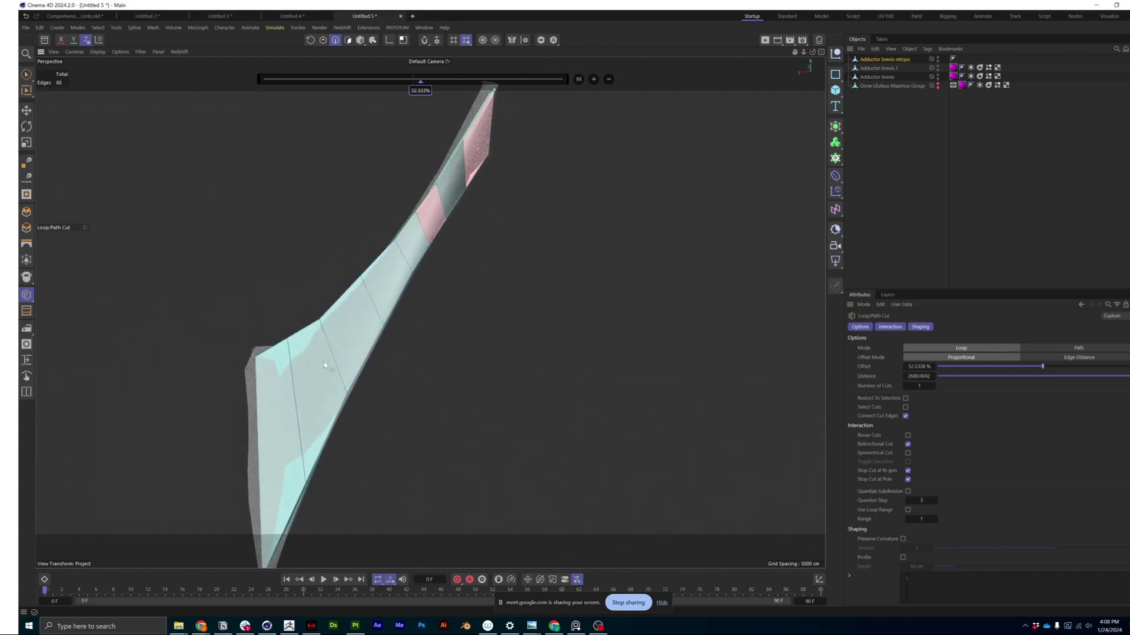
left_click(346, 368)
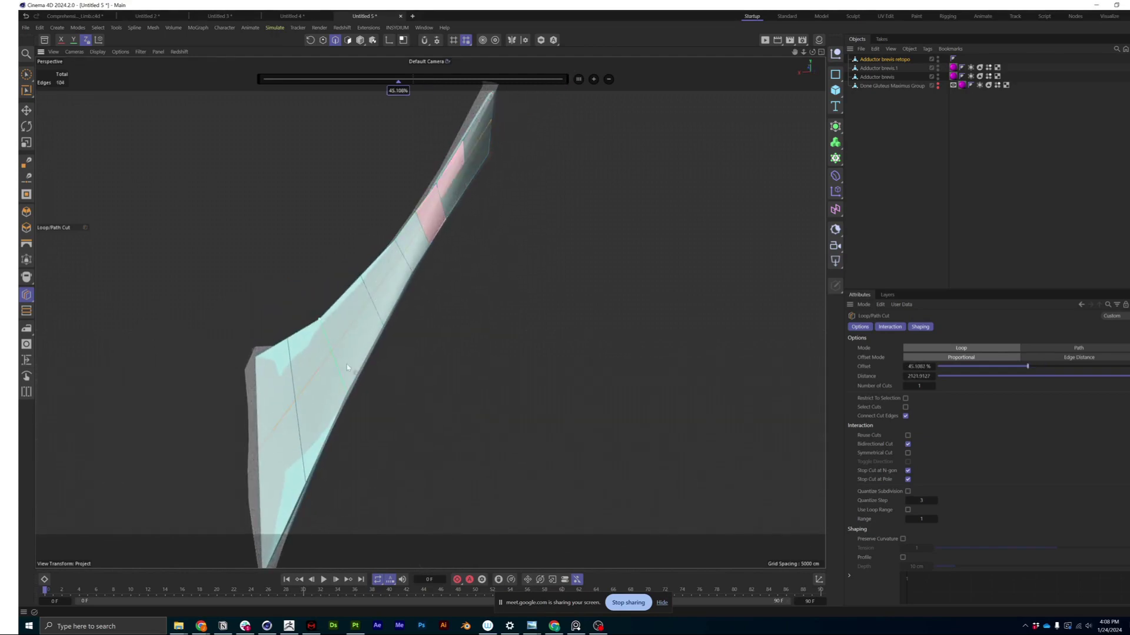
Step: Adjust the points of the new lengthwise middle loop on both broad faces to the reference surface with the Polygon Pen
left_click(26, 163)
scroll(364, 380, "up", 1)
left_click_drag(283, 359, 323, 374, "alt")
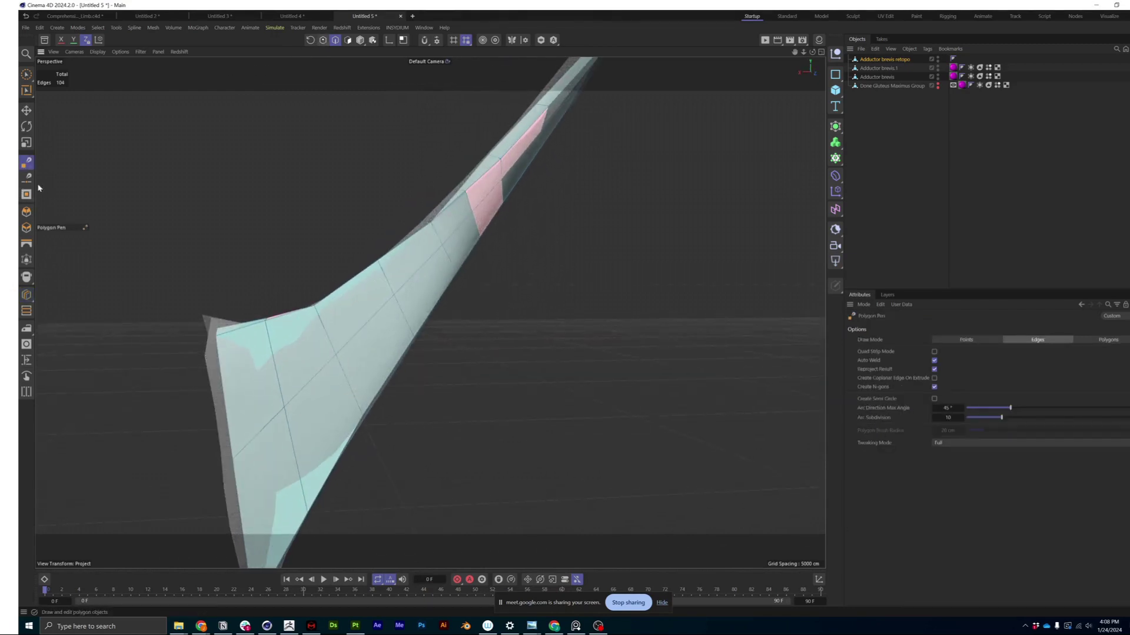
left_click_drag(345, 371, 285, 396, "alt")
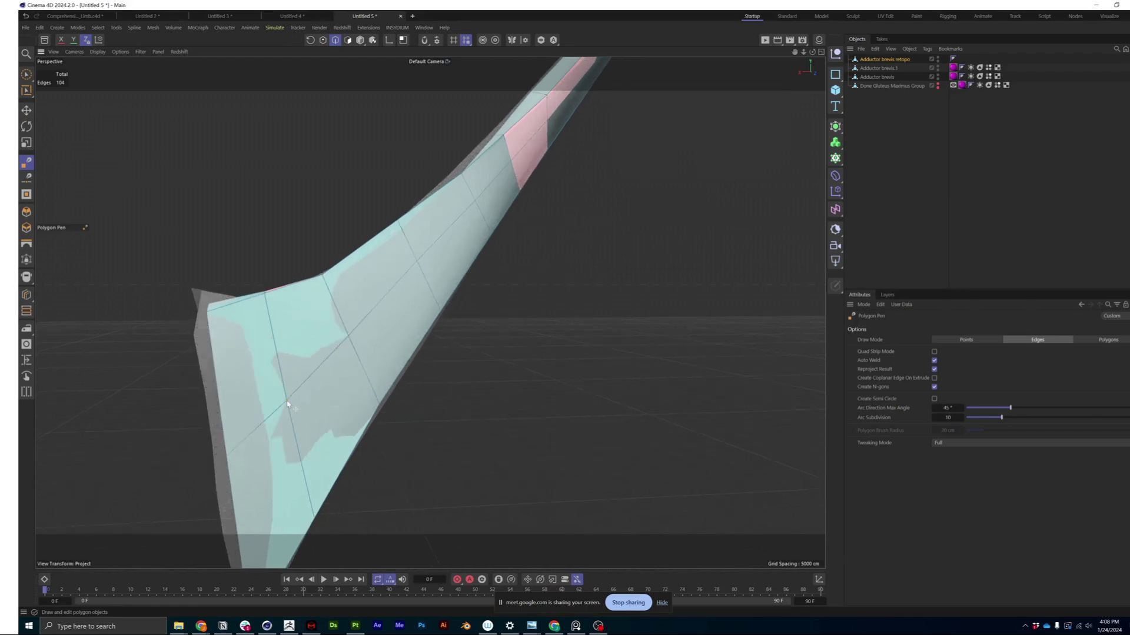
left_click_drag(340, 347, 386, 273, "alt")
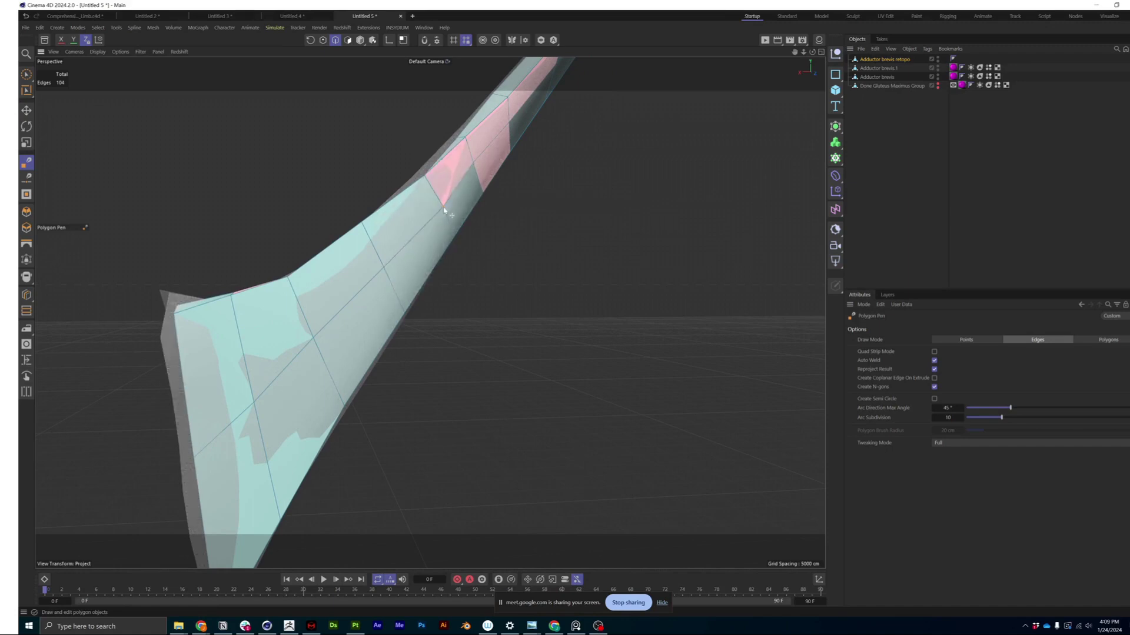
left_click_drag(449, 210, 390, 237, "alt")
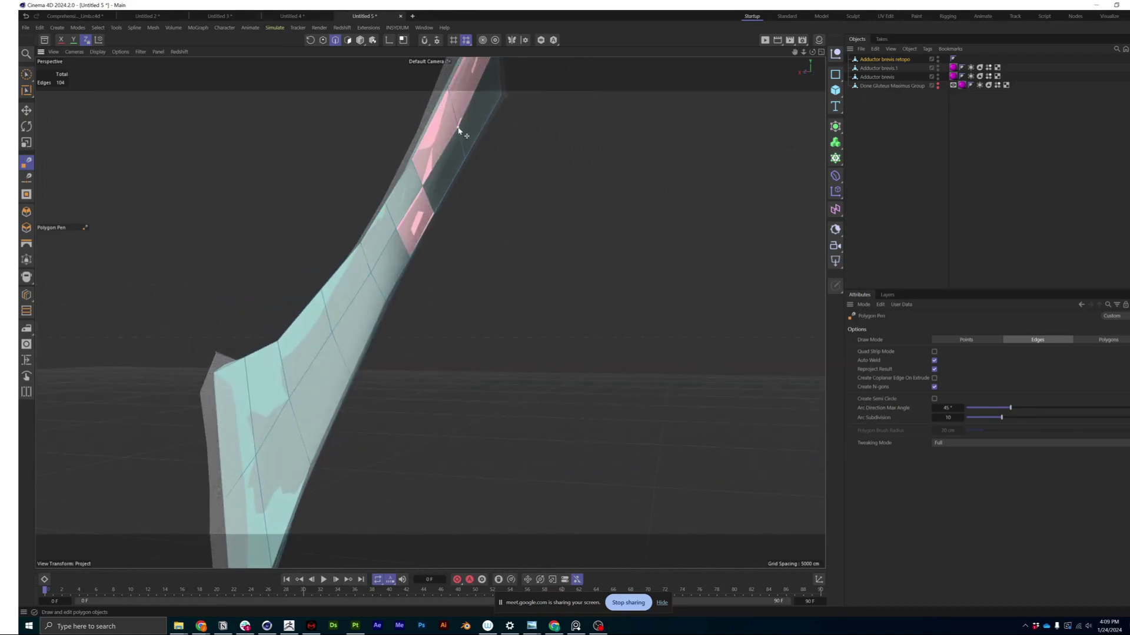
left_click_drag(461, 121, 453, 207, "alt")
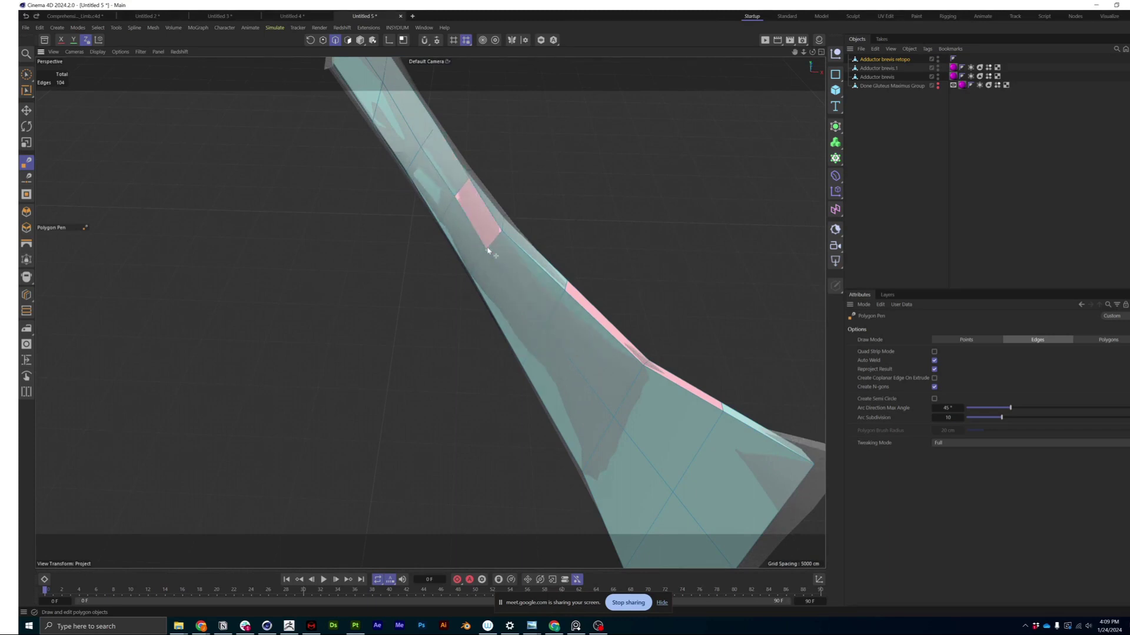
left_click_drag(484, 267, 456, 233, "alt")
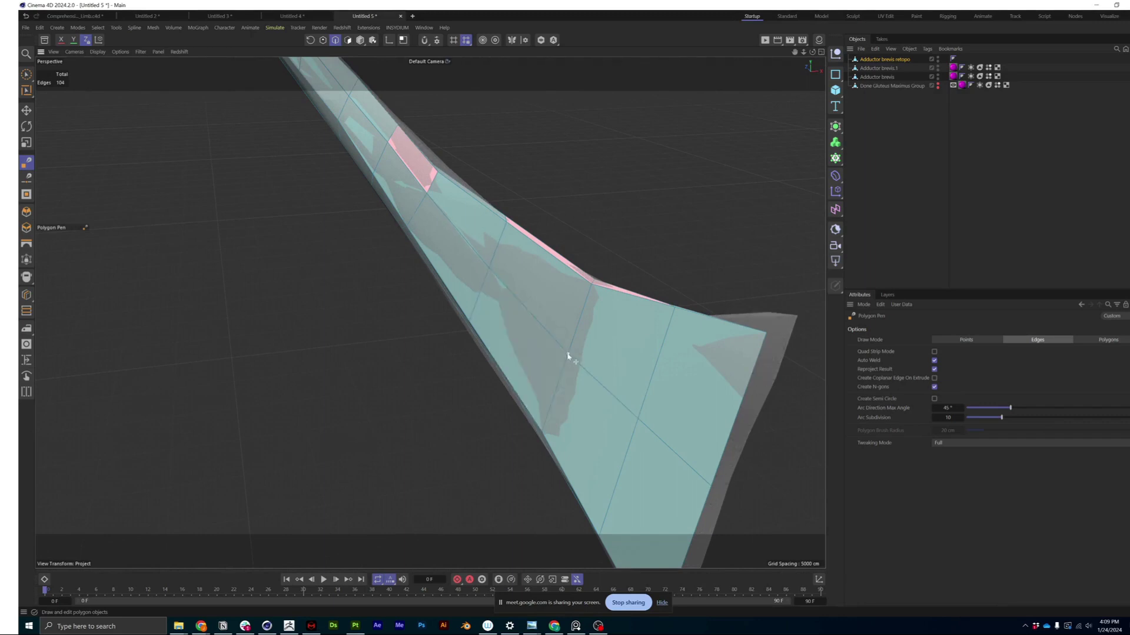
left_click_drag(538, 347, 588, 382, "alt")
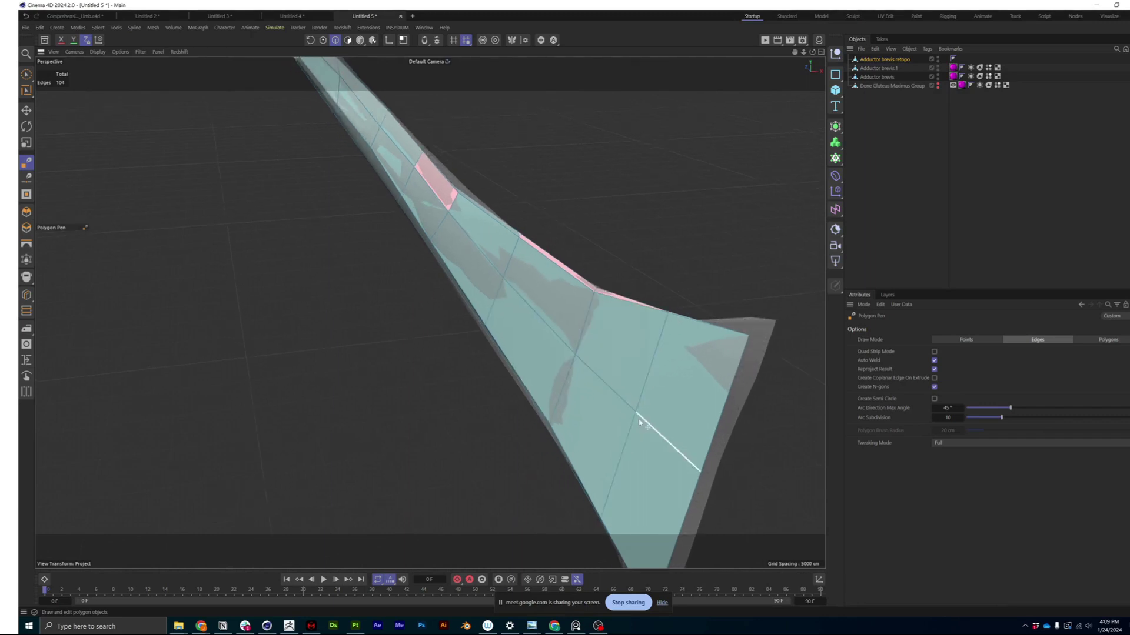
left_click_drag(429, 312, 328, 275, "alt")
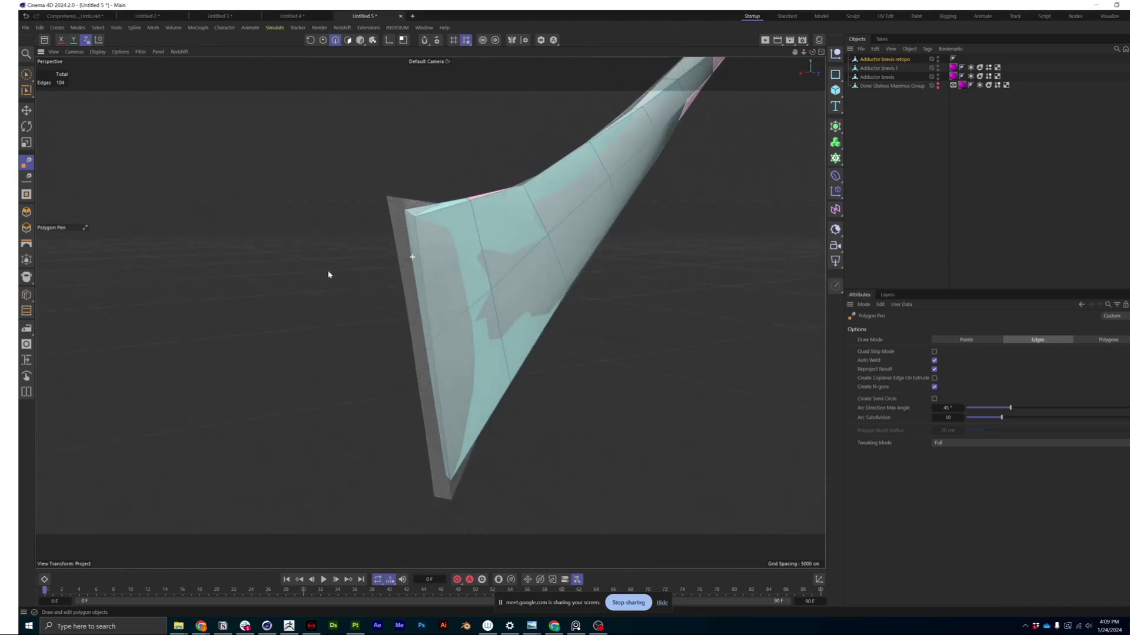
Step: Add a Subdivision Surface as parent of the retopo mesh and compare the smoothed wide end with the reference
middle_click_drag(634, 155, 497, 191, "alt")
left_click(836, 128, "alt")
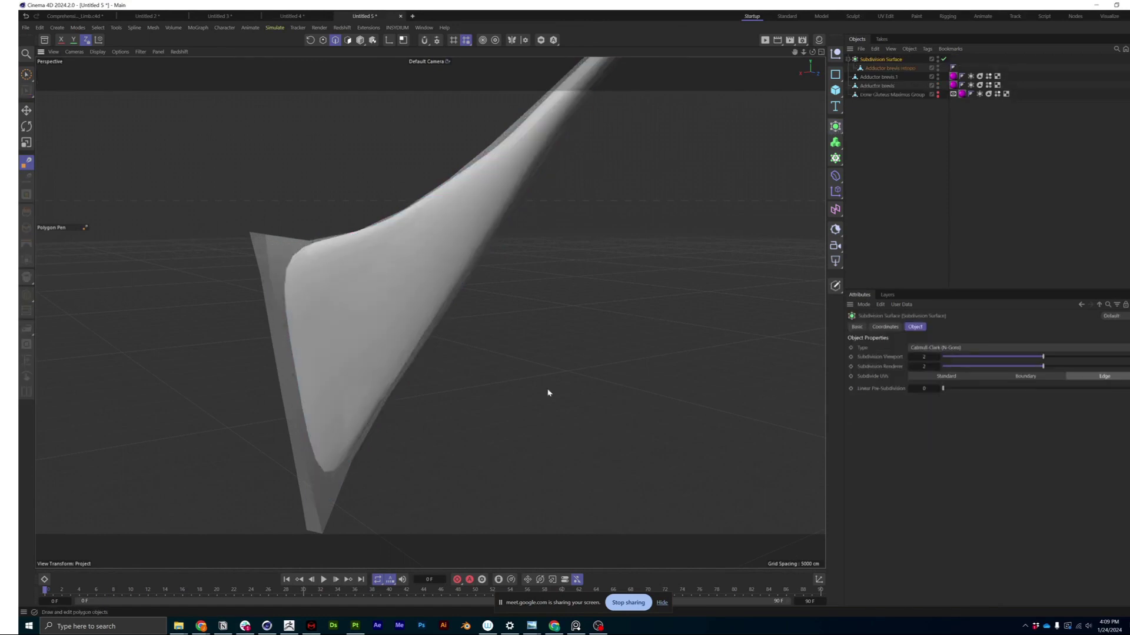
left_click_drag(423, 353, 332, 379, "alt")
left_click_drag(509, 236, 499, 321, "alt")
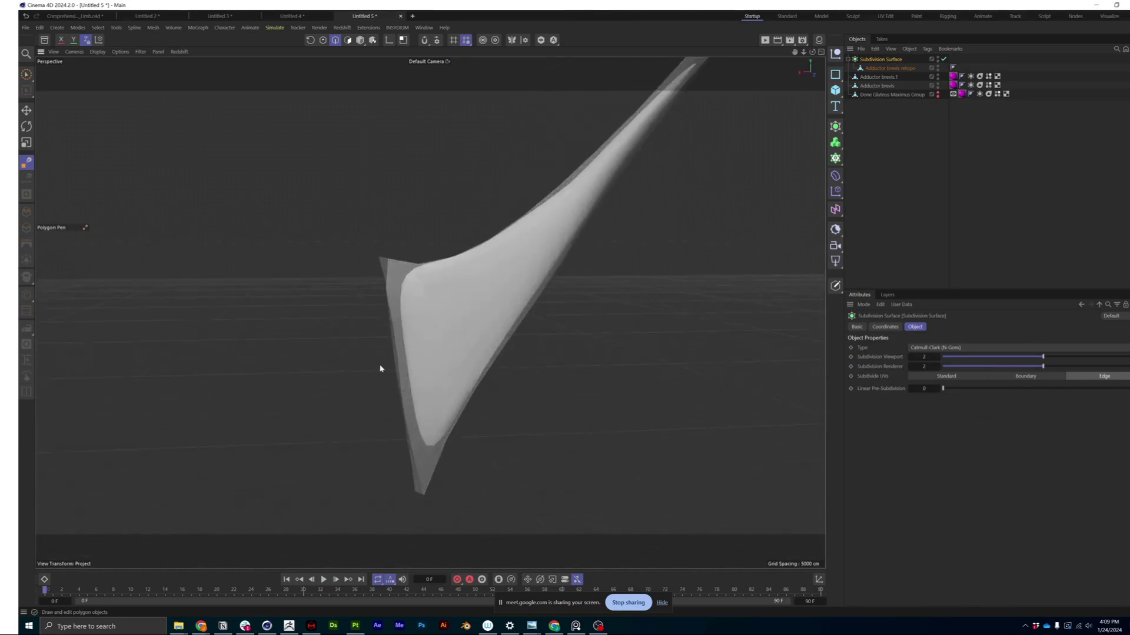
left_click_drag(380, 368, 413, 337, "alt")
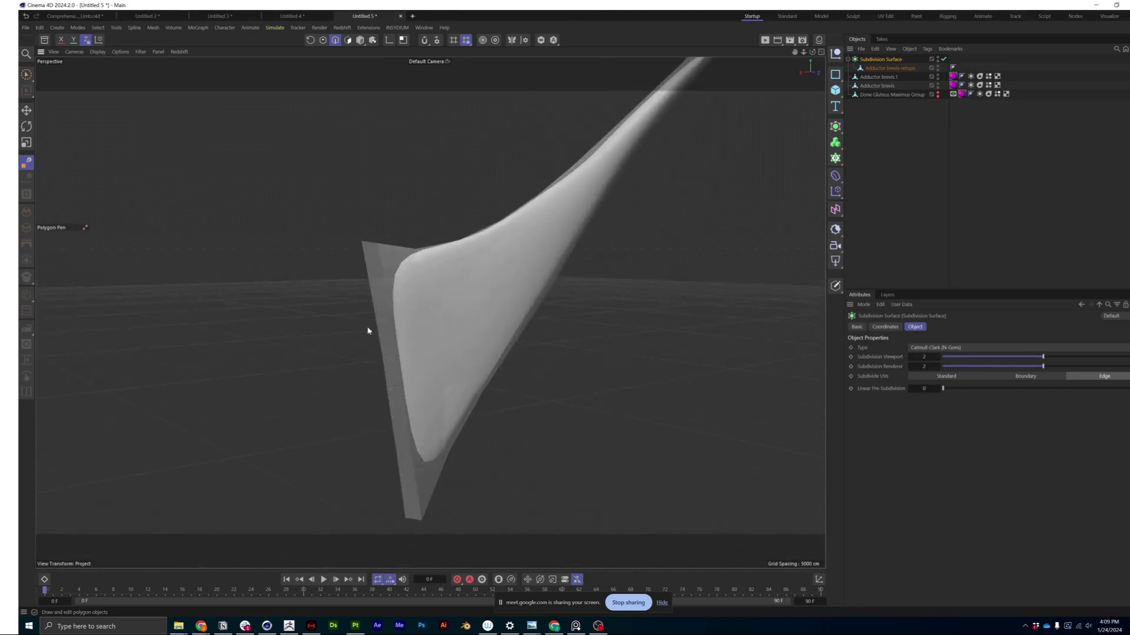
Step: Add a crosswise loop cut at about 88.8% offset near the wide end's edge, with the Subdivision Surface switched off during the cut
left_click(942, 60)
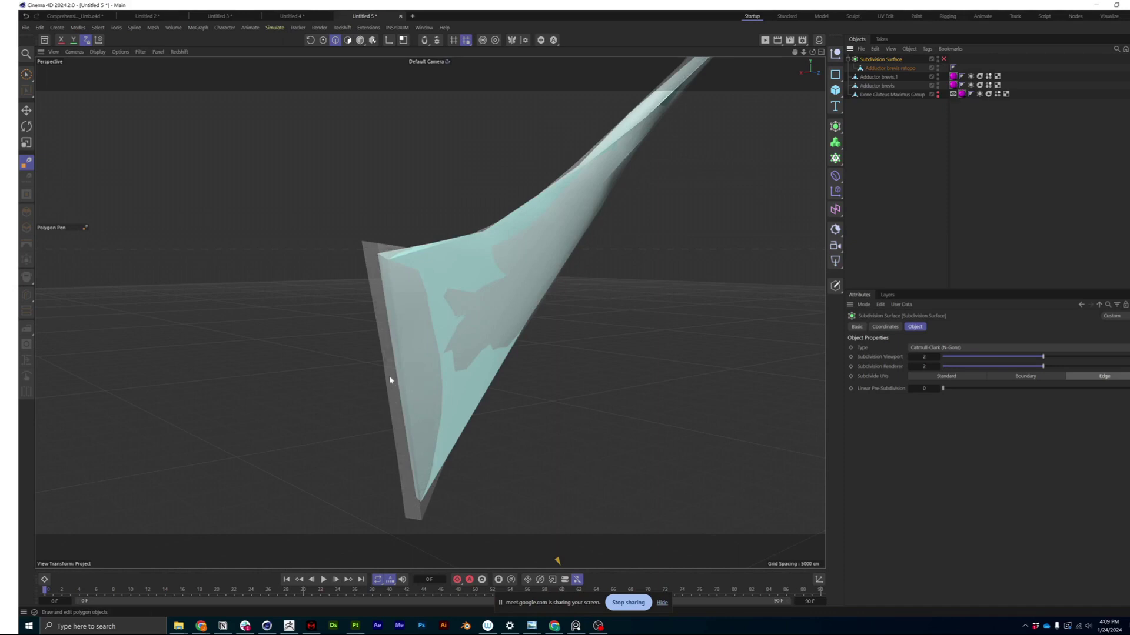
key("k+l")
left_click(882, 69)
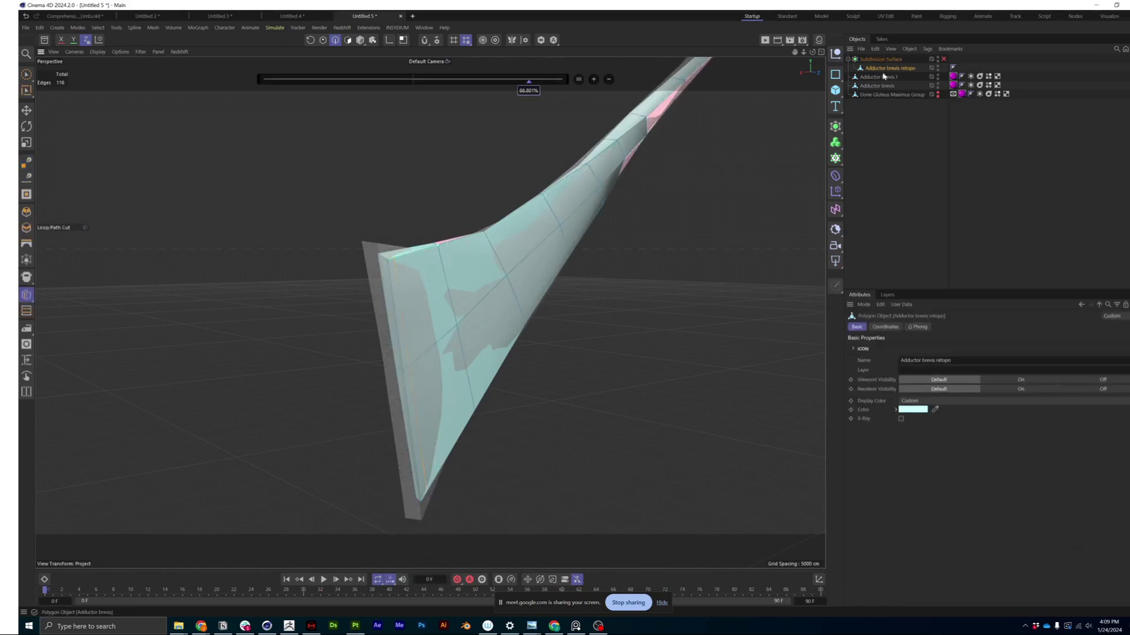
left_click(942, 59)
Step: Inset the two end-cap polygons of the wide end together by 240 cm
left_click_drag(442, 336, 223, 282, "alt")
left_click(347, 39)
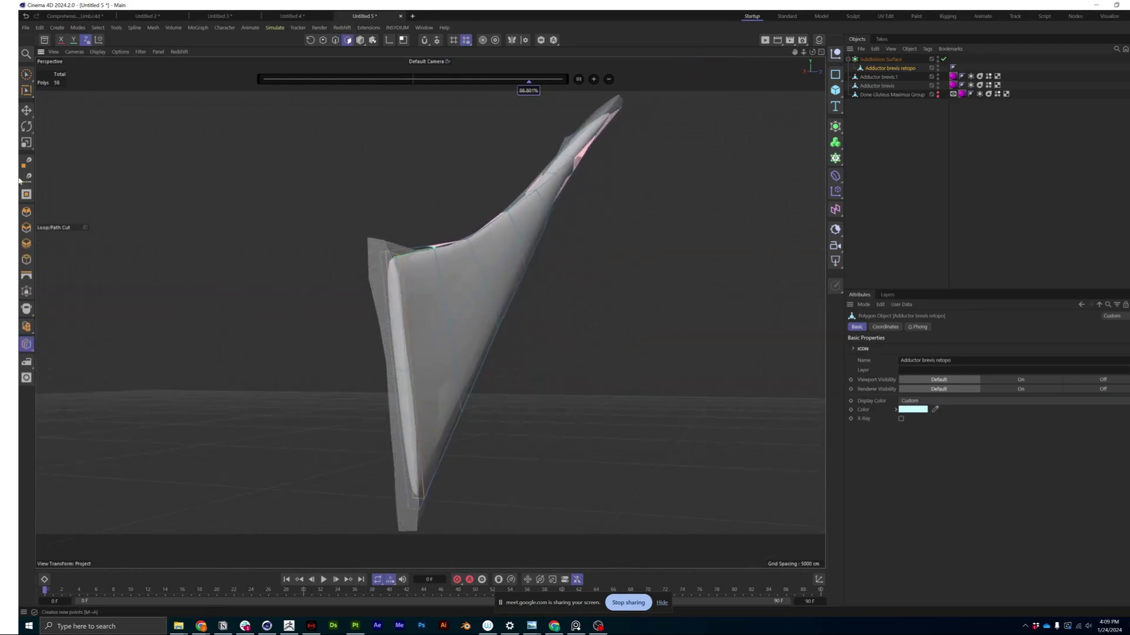
left_click(26, 110)
left_click(395, 311)
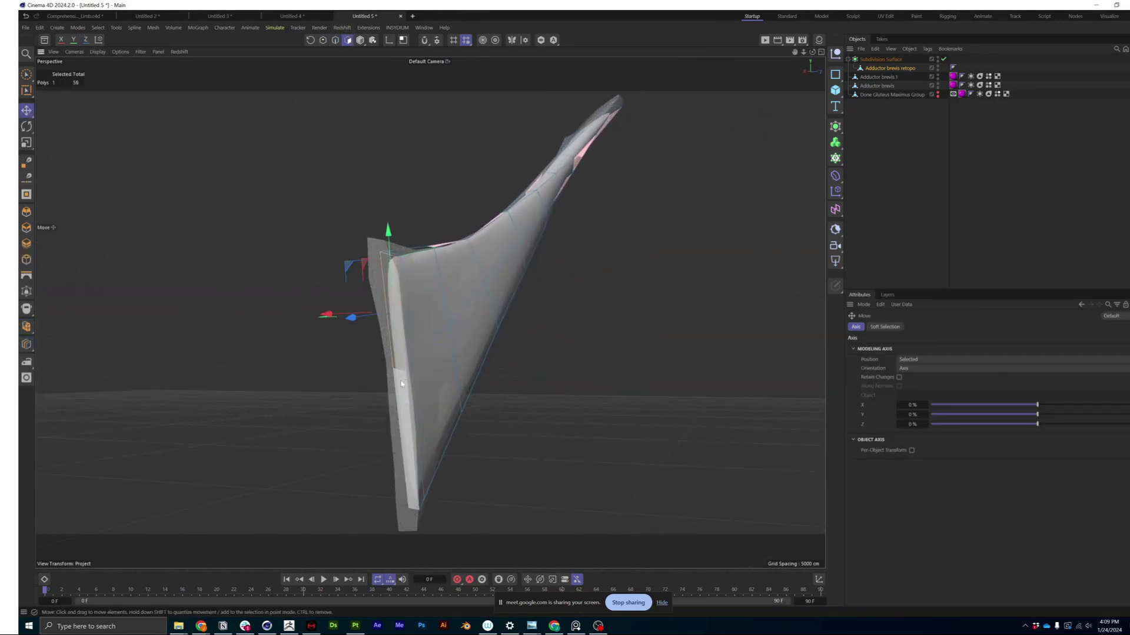
left_click(409, 441, "shift")
left_click(26, 260)
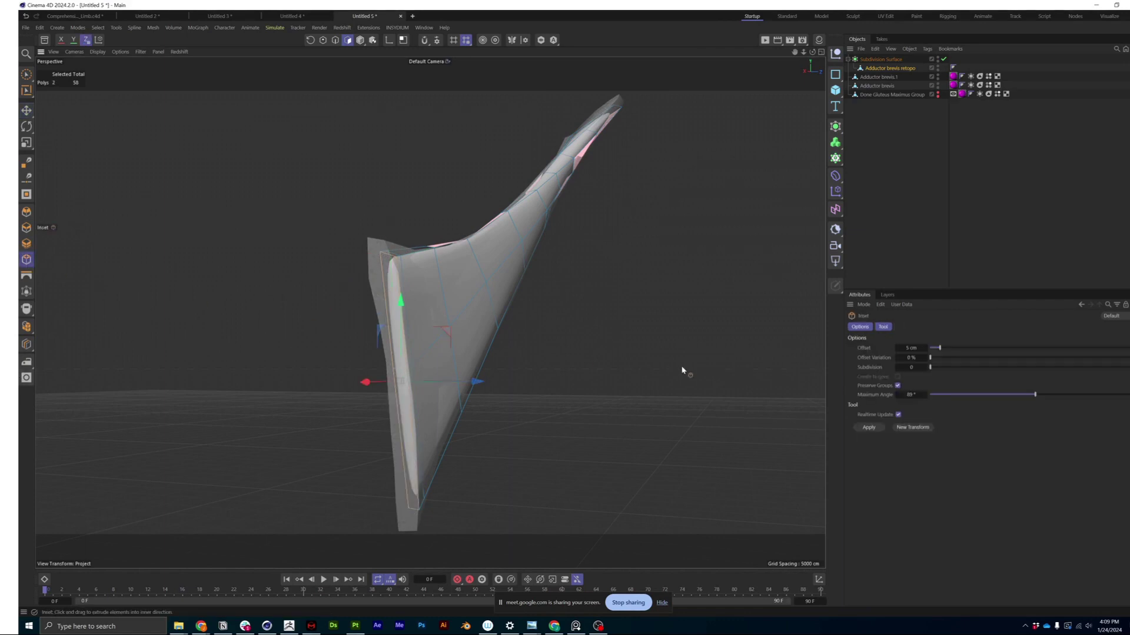
left_click_drag(653, 365, 723, 366)
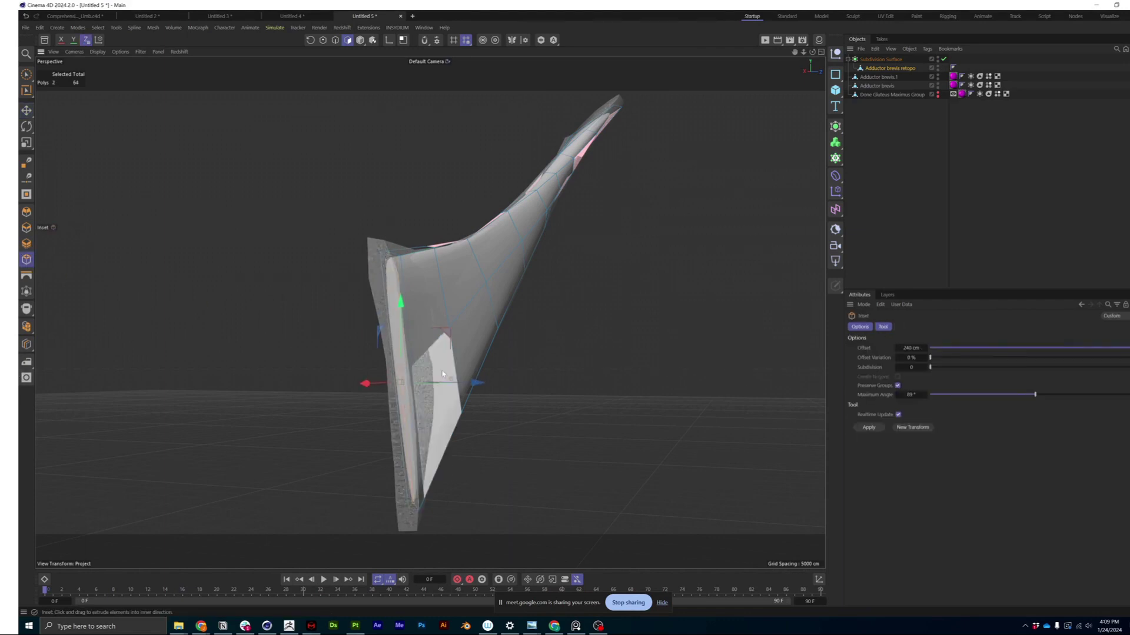
left_click_drag(444, 371, 476, 375, "alt")
left_click_drag(417, 349, 365, 240, "alt")
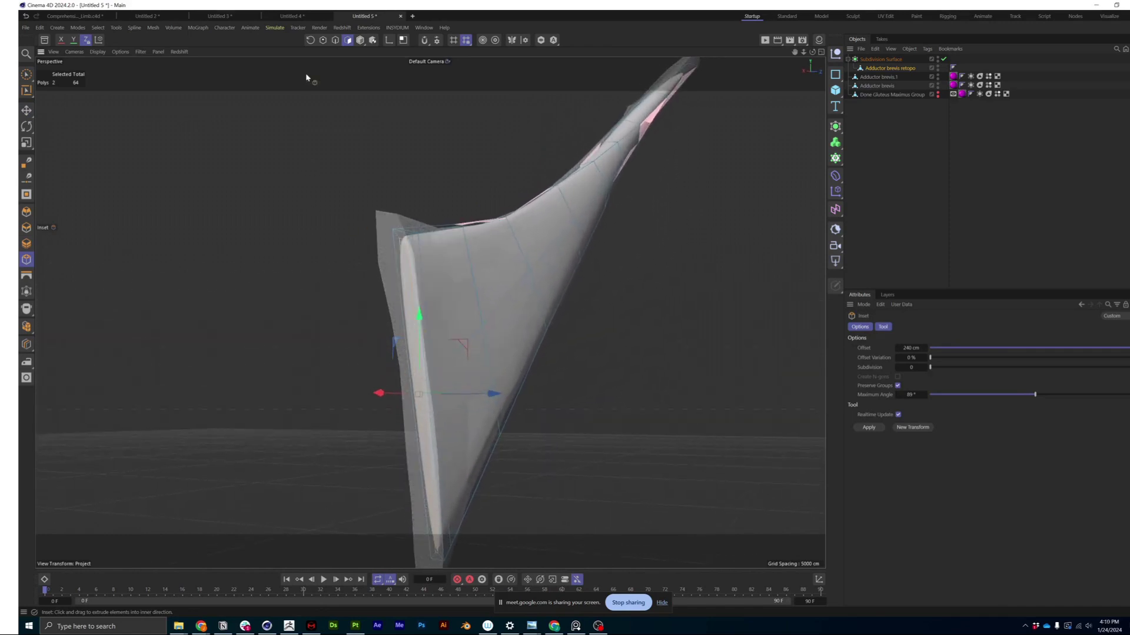
left_click_drag(353, 182, 487, 255, "alt")
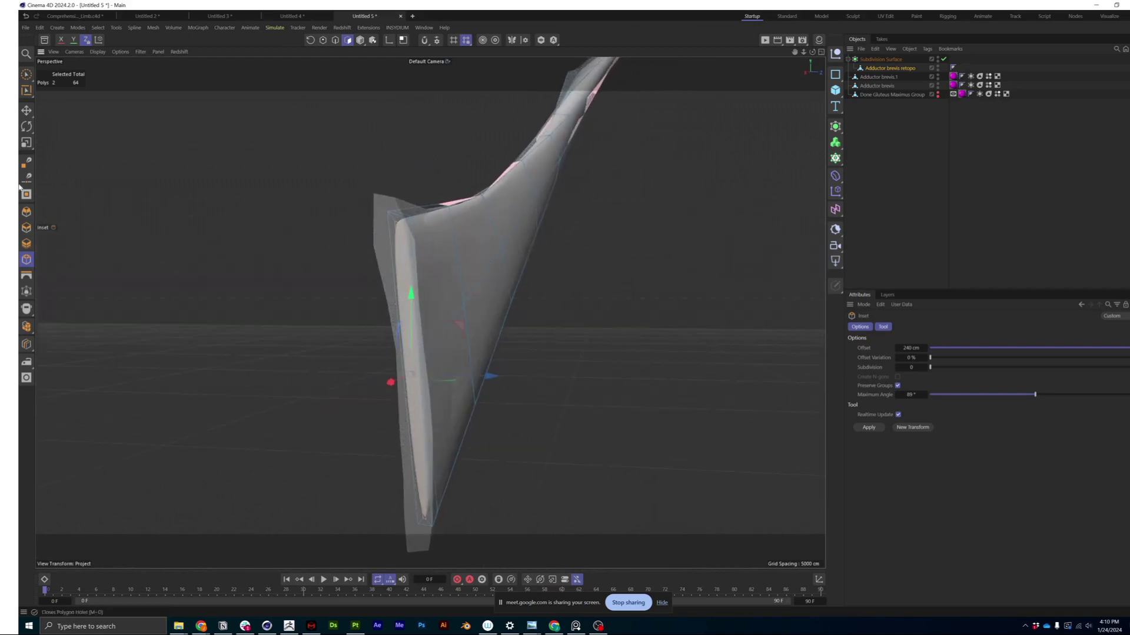
Step: Select the six-edge rim loop around the wide end's cap and scale it up uniformly
left_click(25, 146)
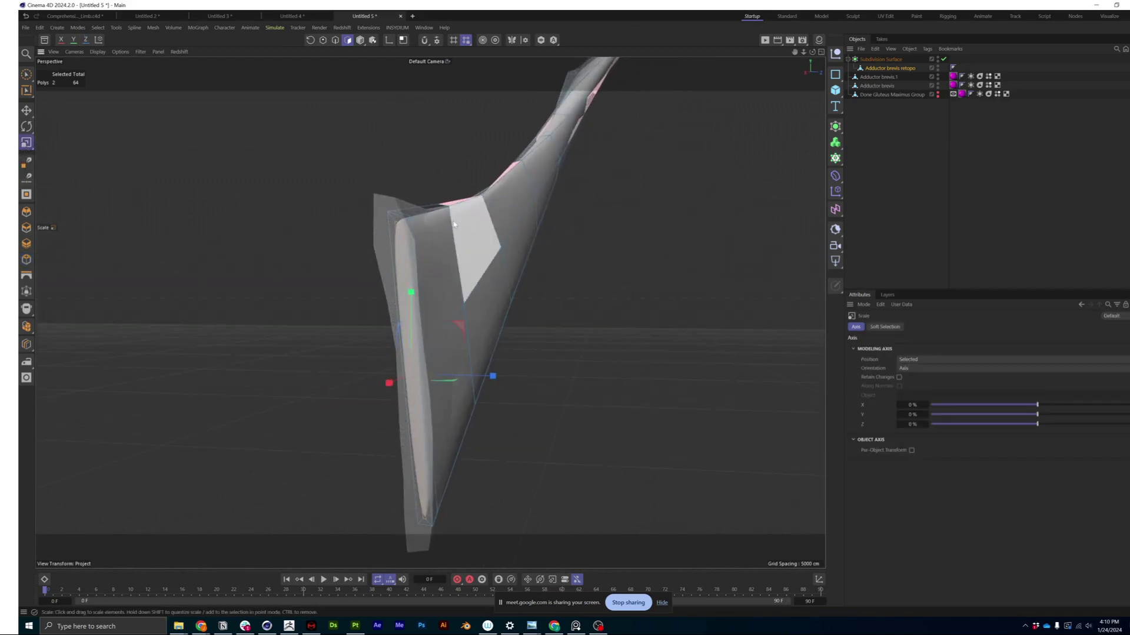
key("u")
key("l")
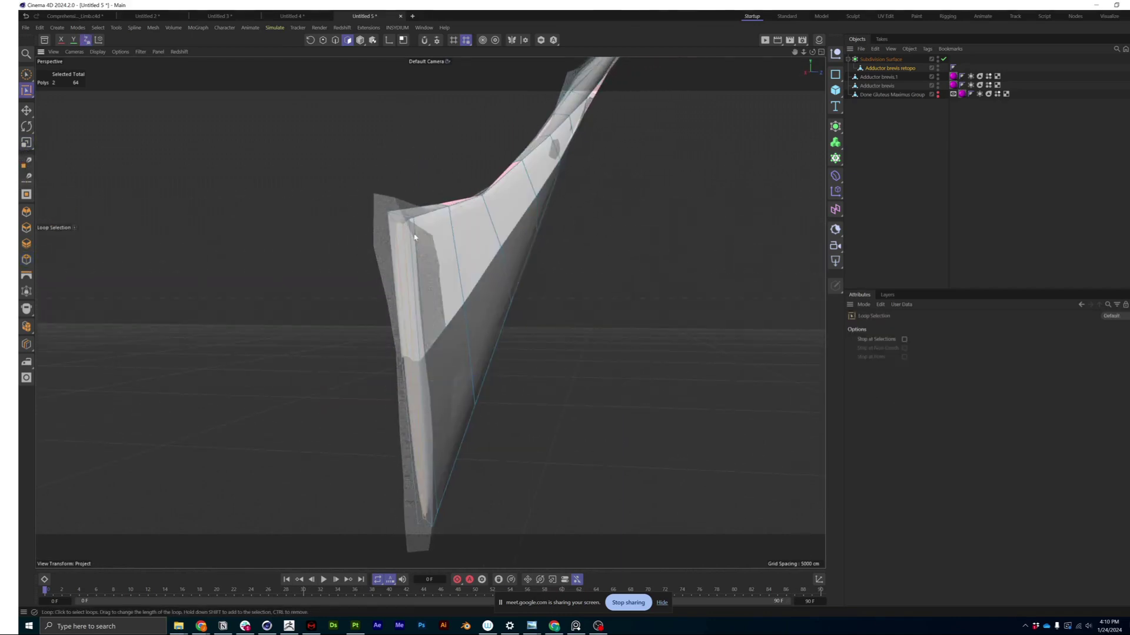
key("Return")
key("Return")
left_click(415, 236)
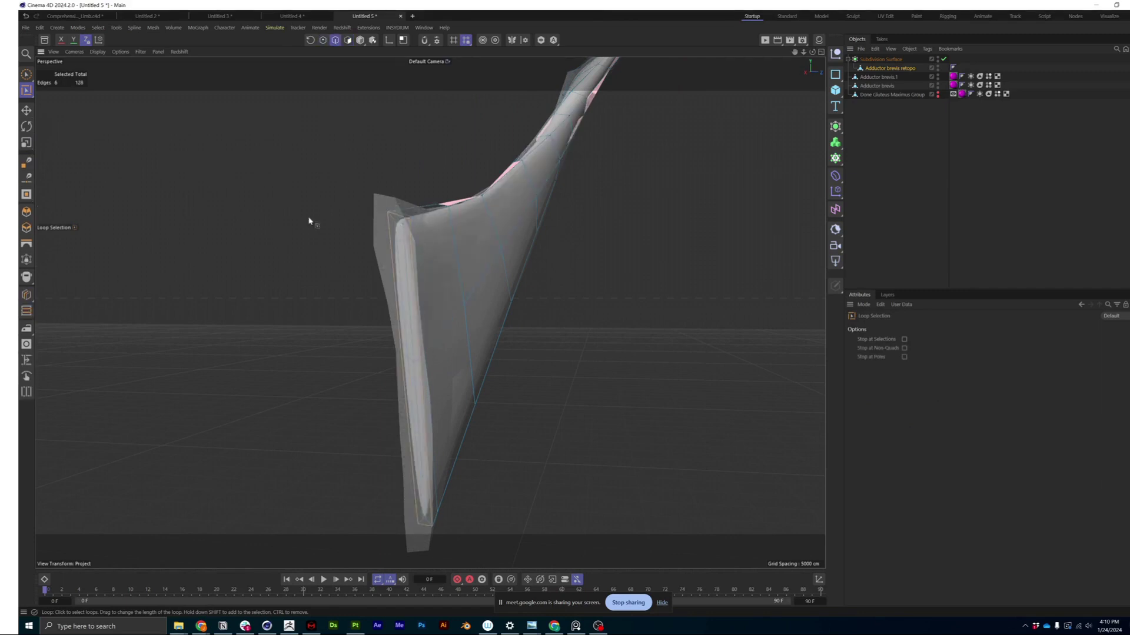
left_click(26, 142)
left_click_drag(165, 202, 247, 223)
Step: Move the enlarged rim loop outward to line up with the wide end of the reference muscle
left_click_drag(424, 360, 478, 387, "alt")
left_click_drag(477, 387, 455, 375, "alt")
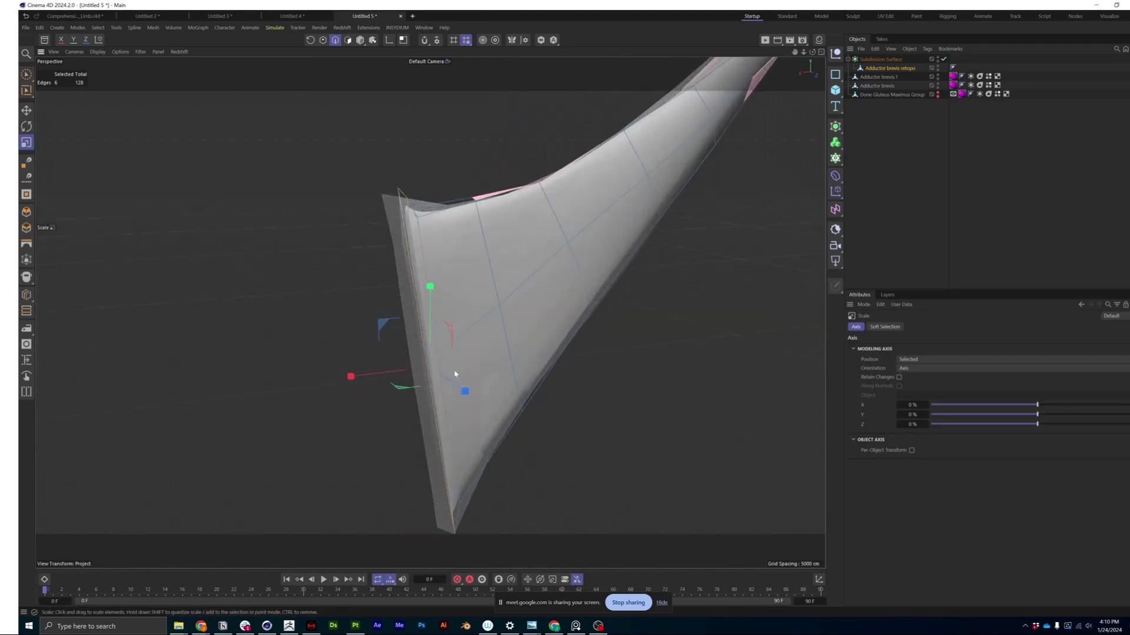
key("e")
left_click_drag(388, 330, 378, 337)
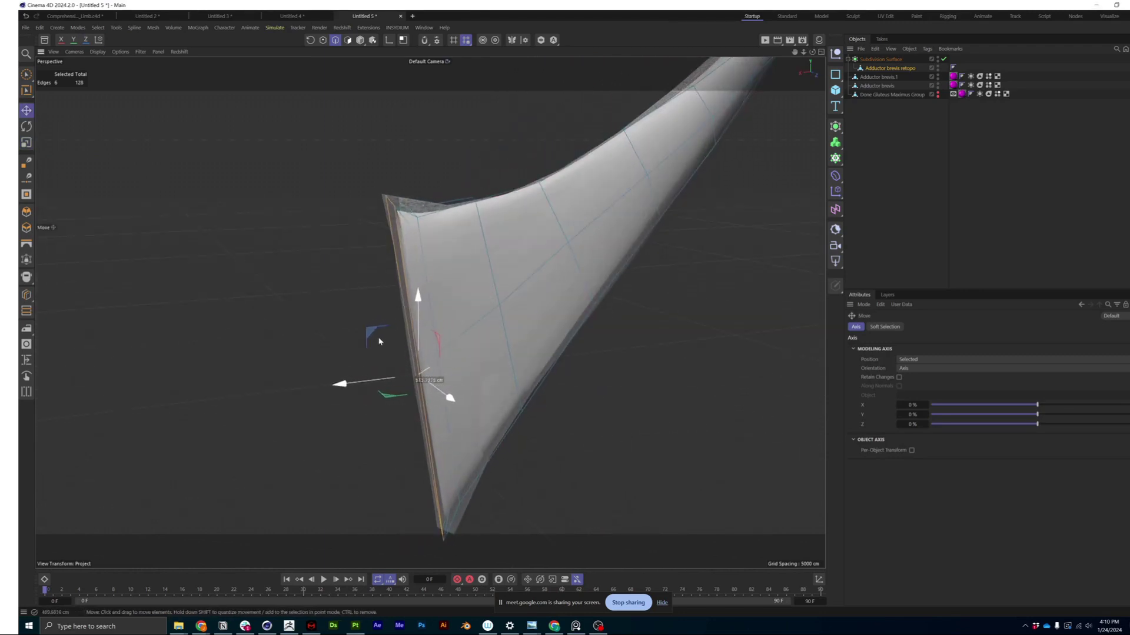
Step: Compare the mesh with smoothing off and on, and isolate the retopo mesh to inspect its wide end
key("q")
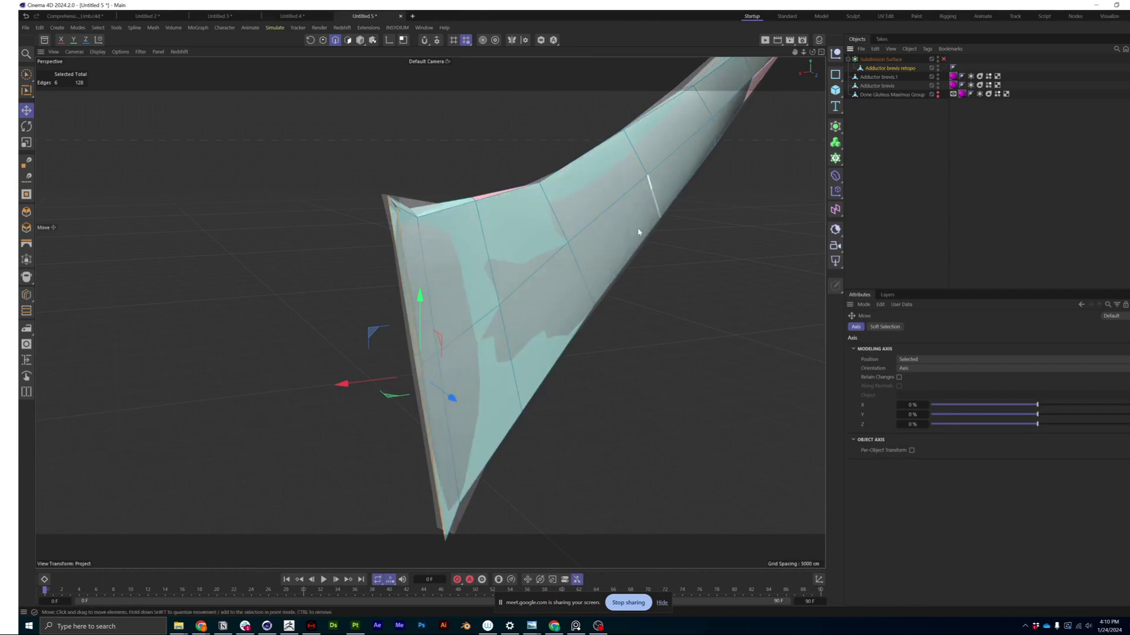
left_click(943, 59)
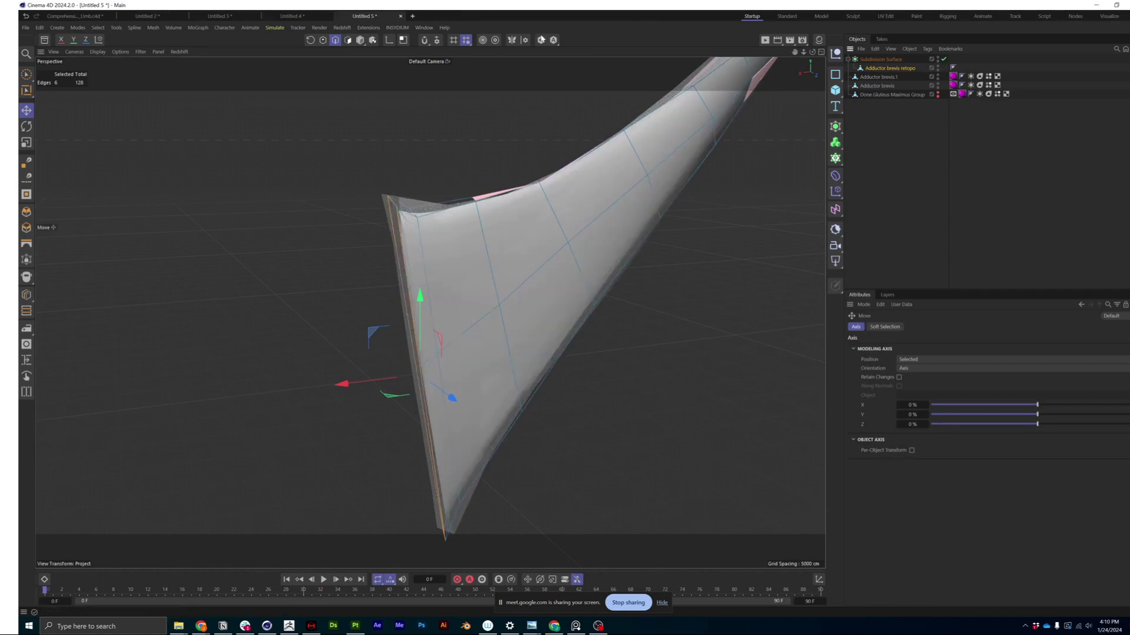
left_click_drag(414, 294, 417, 362, "alt")
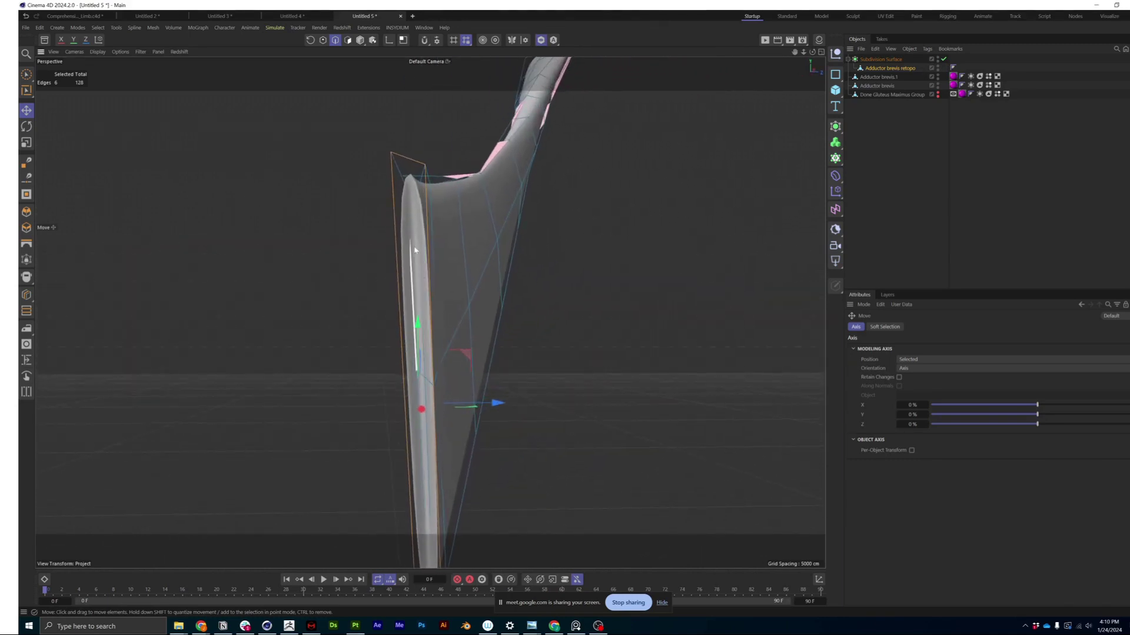
left_click_drag(420, 323, 377, 352, "alt")
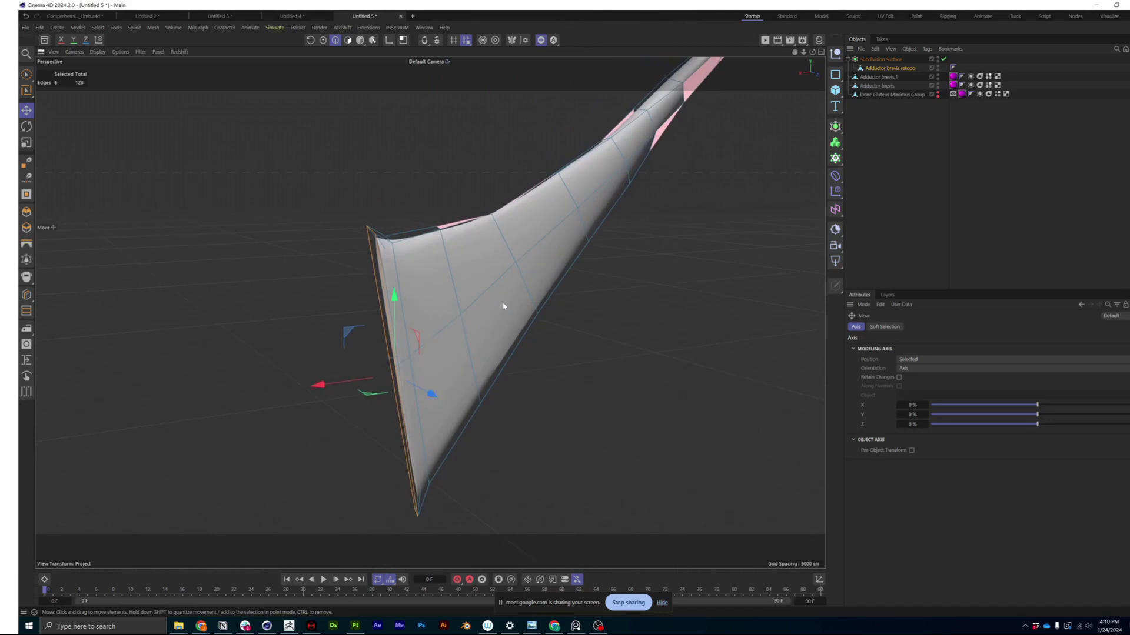
left_click_drag(504, 306, 423, 302, "alt")
key("u")
key("l")
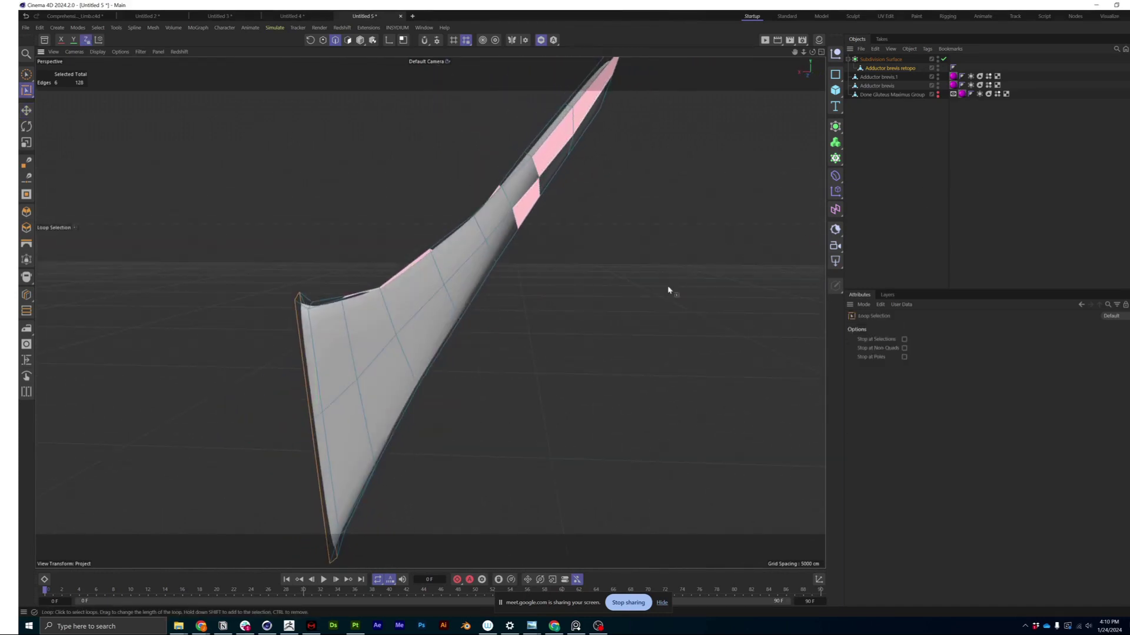
left_click_drag(406, 353, 461, 372, "alt")
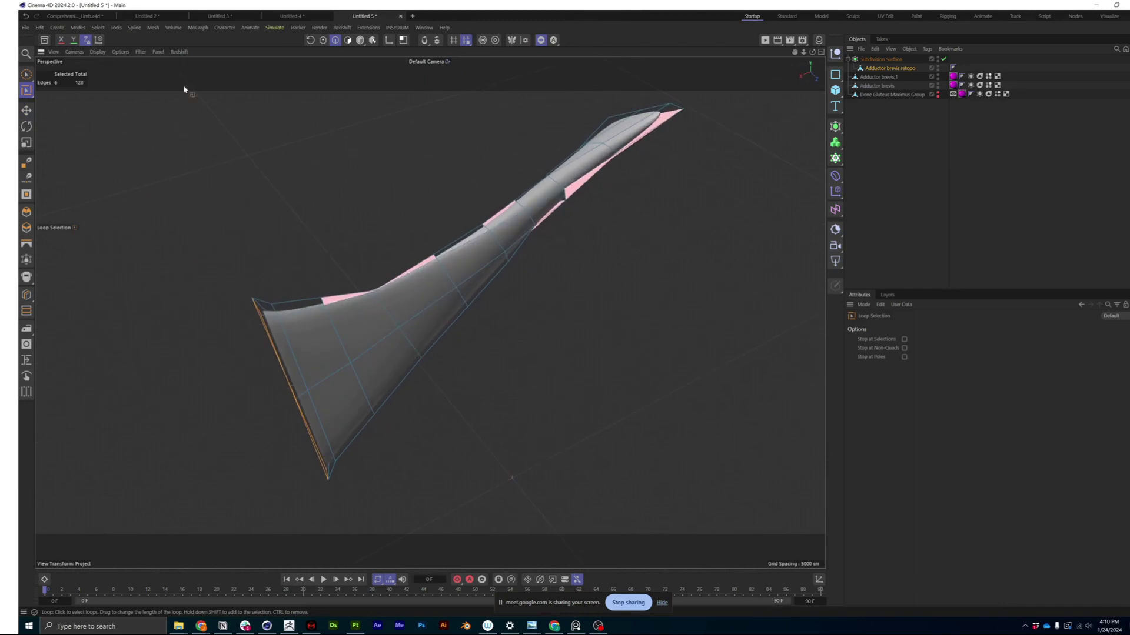
left_click(26, 142)
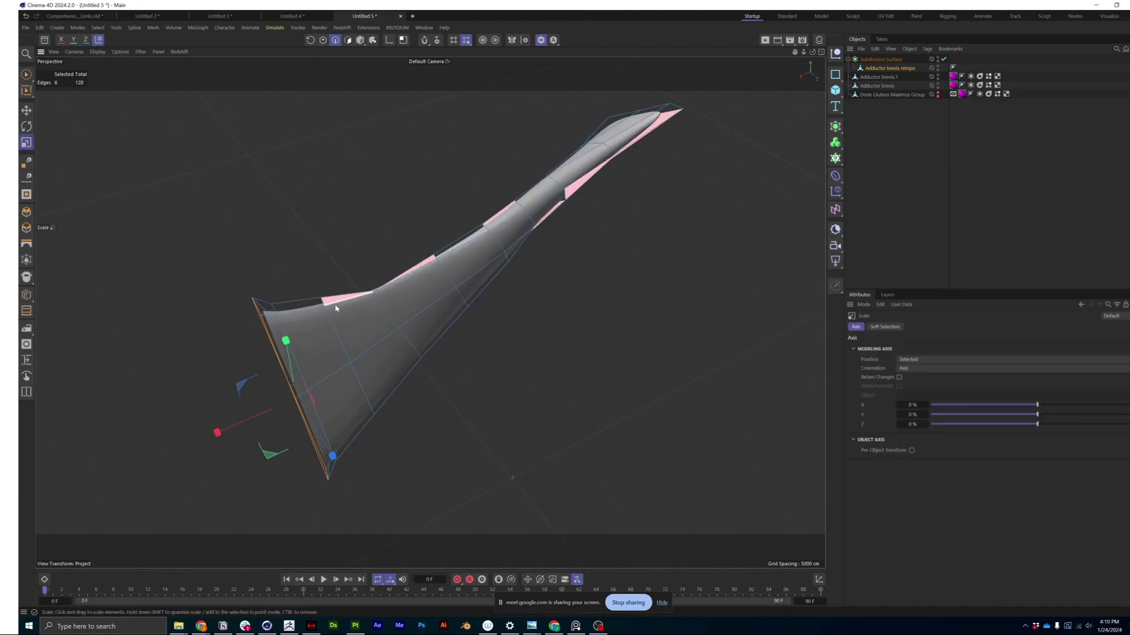
key("Return")
key("Return")
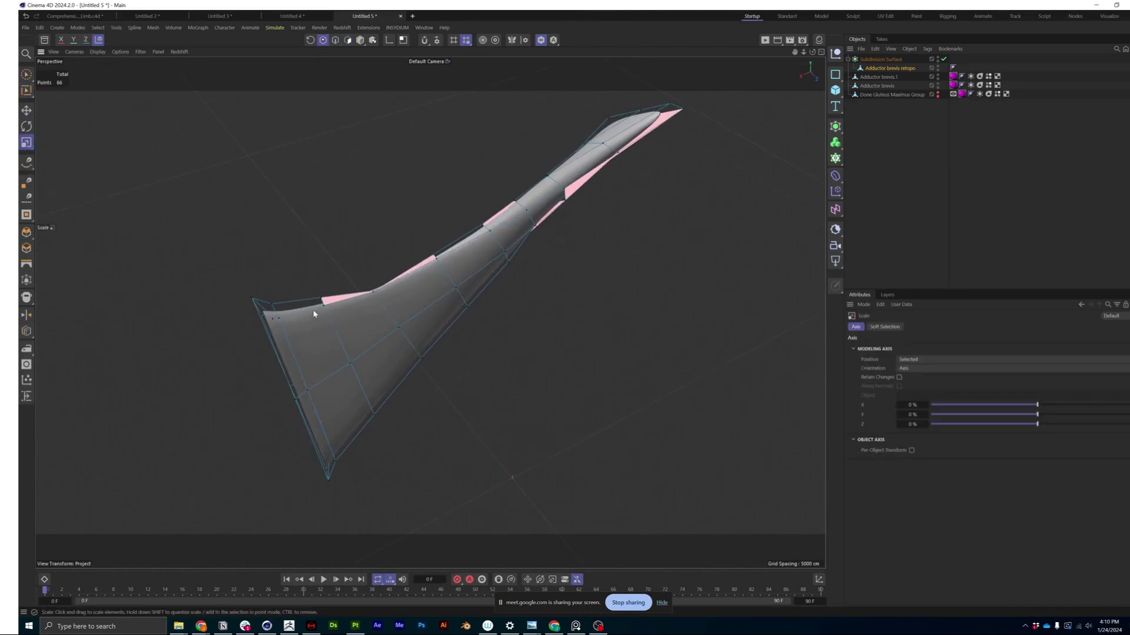
left_click(335, 40)
Step: Loop-select the lengthwise edge loop that runs around the border of the mesh's broad face
key("u")
key("l")
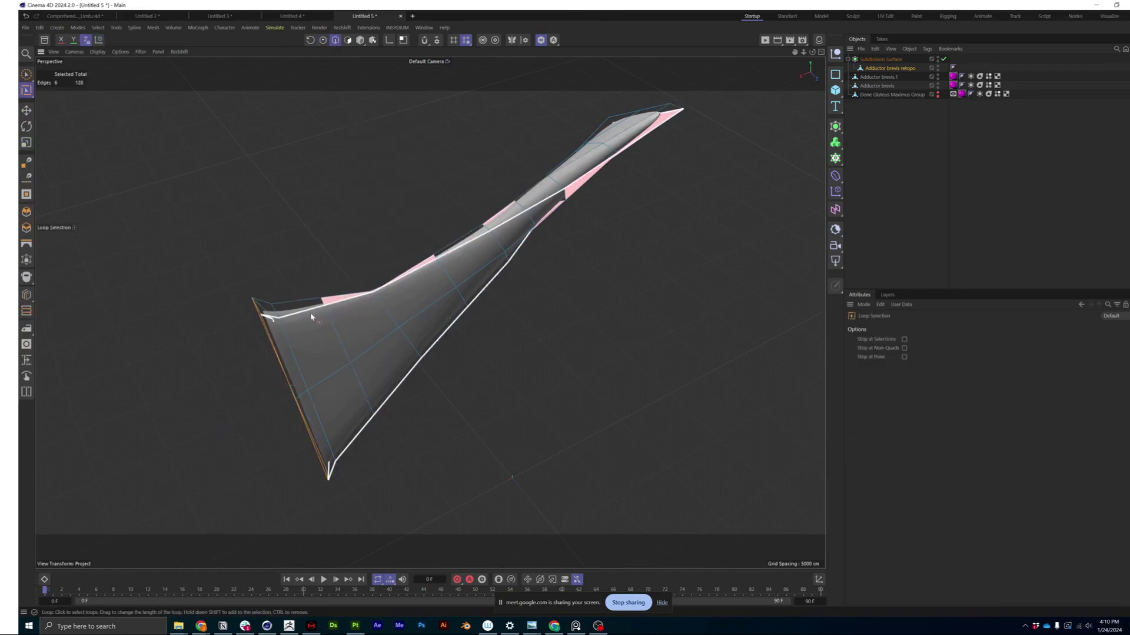
left_click_drag(312, 318, 516, 310, "alt")
left_click(517, 310)
left_click(302, 327)
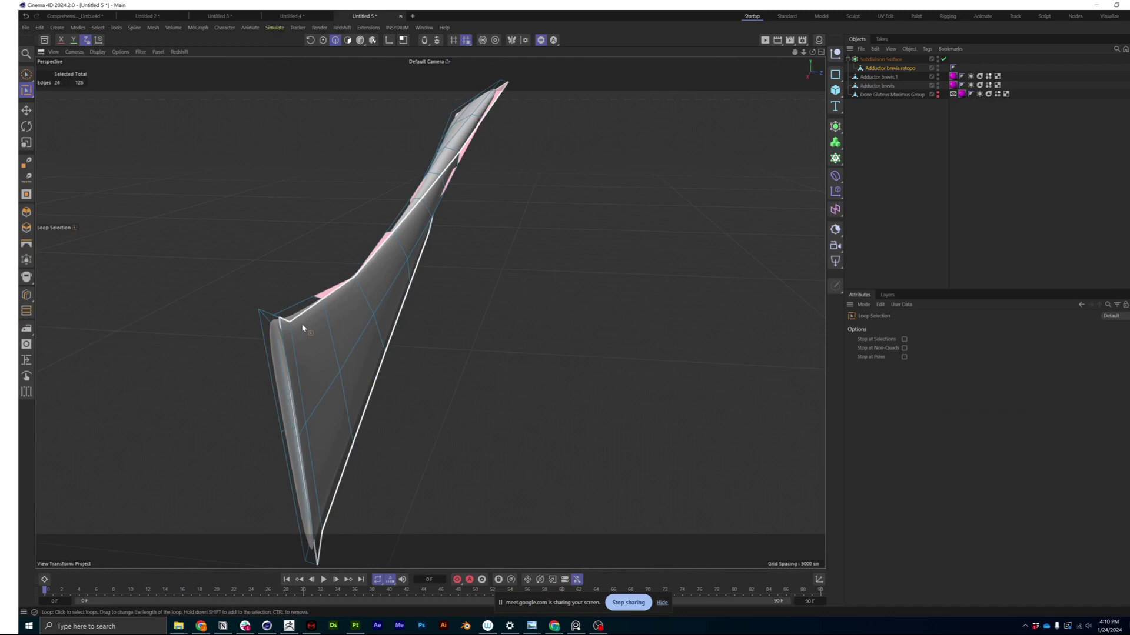
left_click_drag(296, 323, 307, 263, "alt")
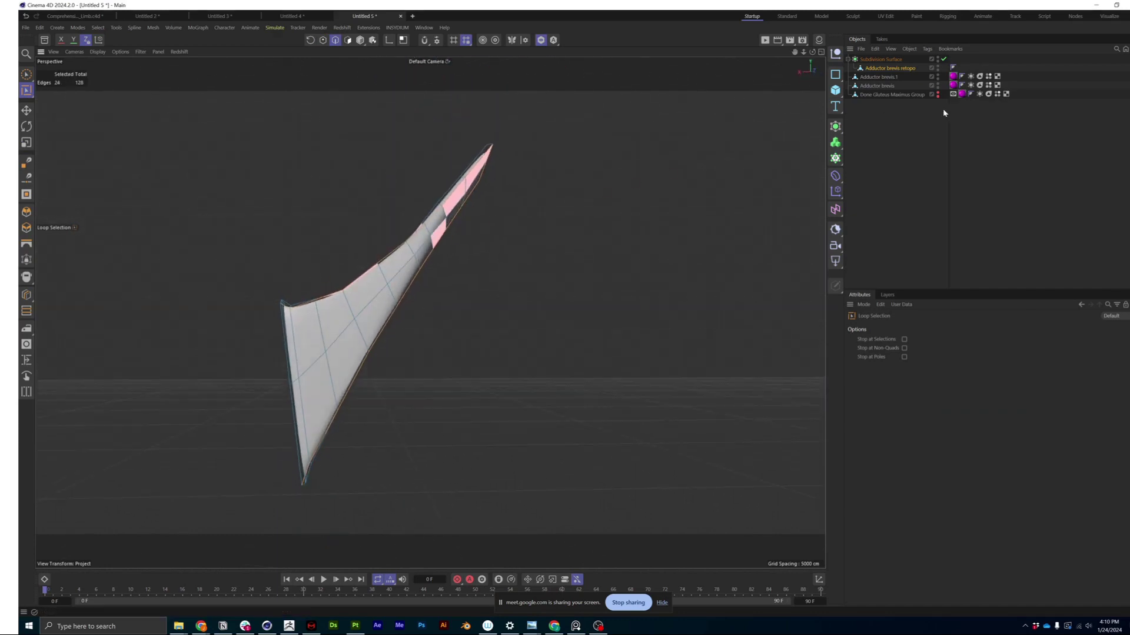
Step: Select the Adductor brevis reference mesh and examine its edge flow from the wide end to the narrow end
left_click(878, 86)
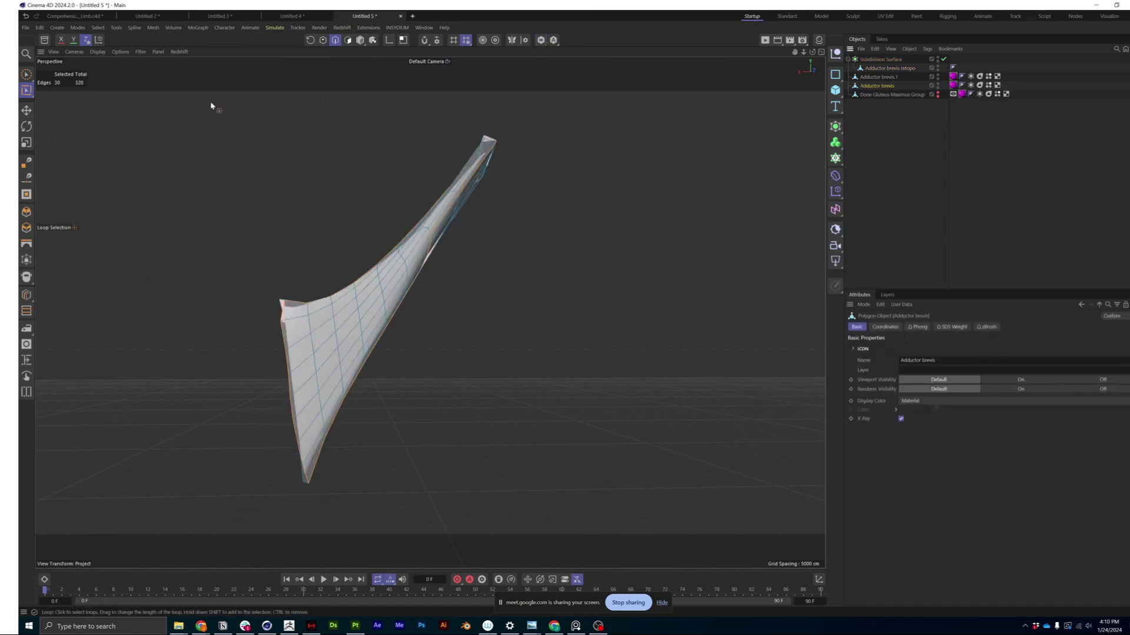
left_click_drag(358, 230, 447, 128, "alt")
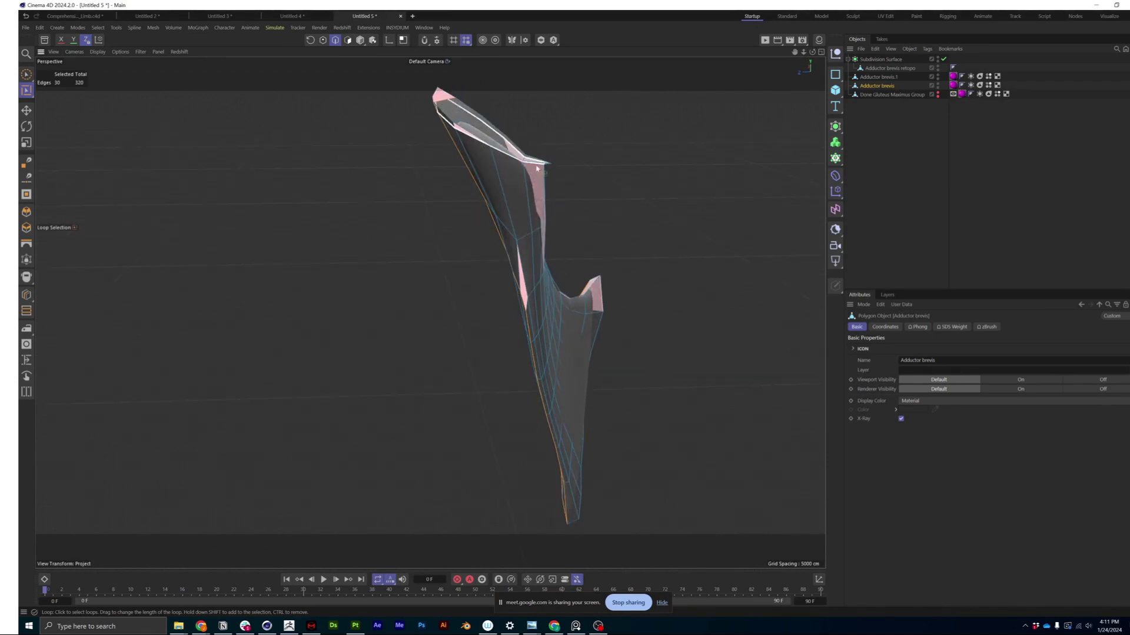
scroll(536, 169, "up", 10)
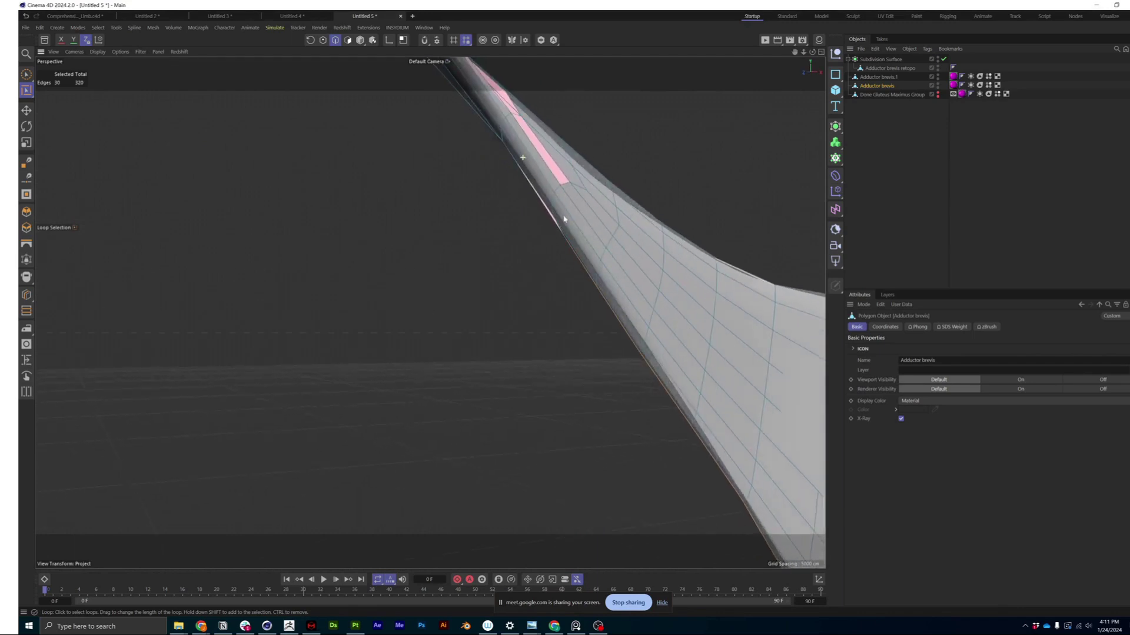
scroll(563, 219, "down", 8)
left_click_drag(587, 263, 536, 307, "alt")
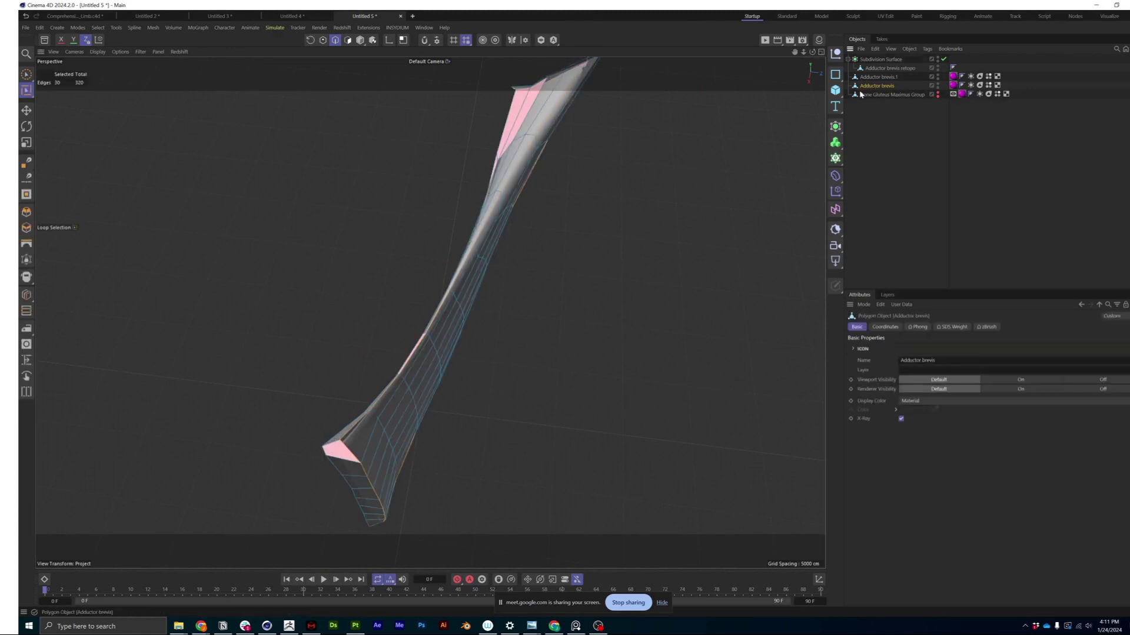
Step: Hide the Adductor brevis reference and show the Done Gluteus Maximus Group in the viewport
double_click(938, 84)
left_click(938, 87)
left_click(937, 88)
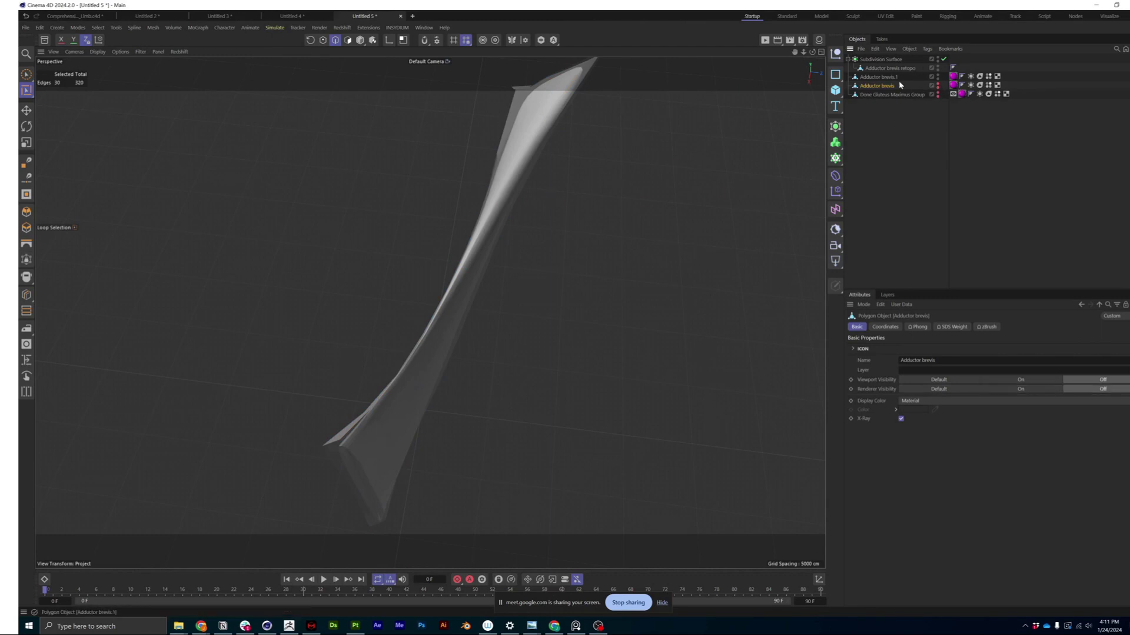
key("Up")
left_click(906, 94)
left_click(938, 92)
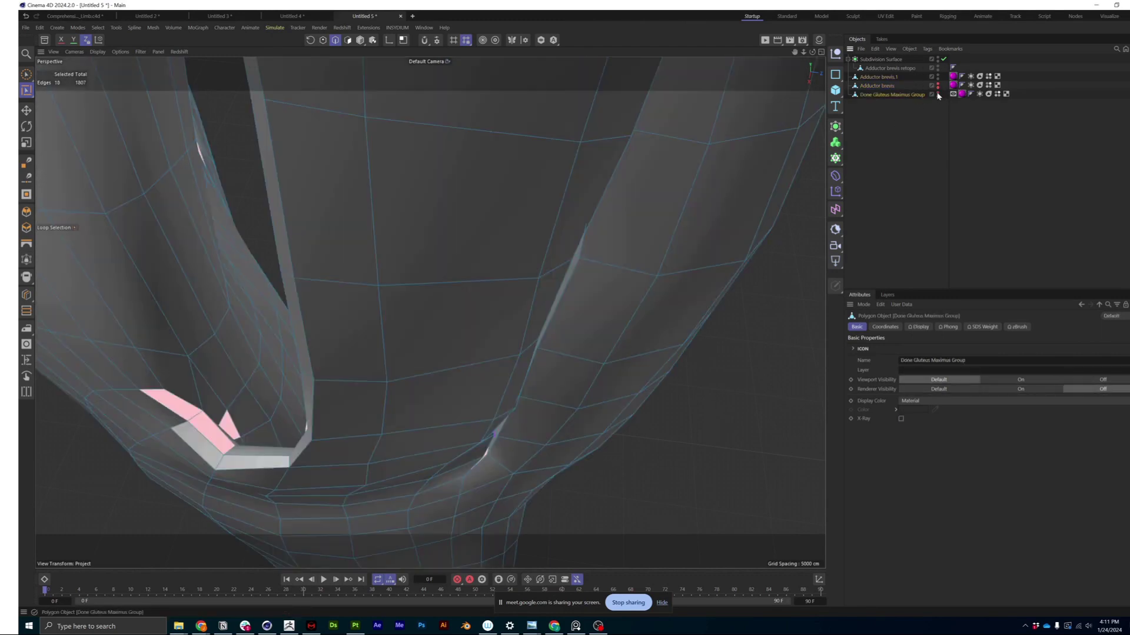
scroll(417, 261, "down", 3)
scroll(417, 265, "up", 4)
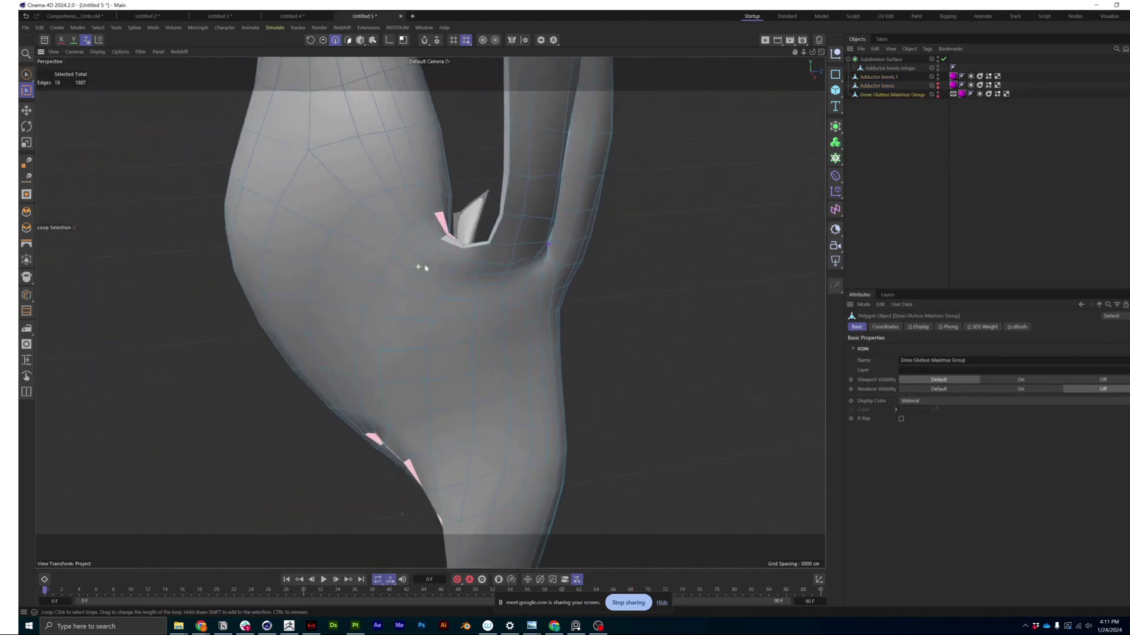
Step: With Path Selection, trace edges on the gluteus group from the broad muscle face into the cleft above the long band
left_click_drag(422, 262, 509, 180, "alt")
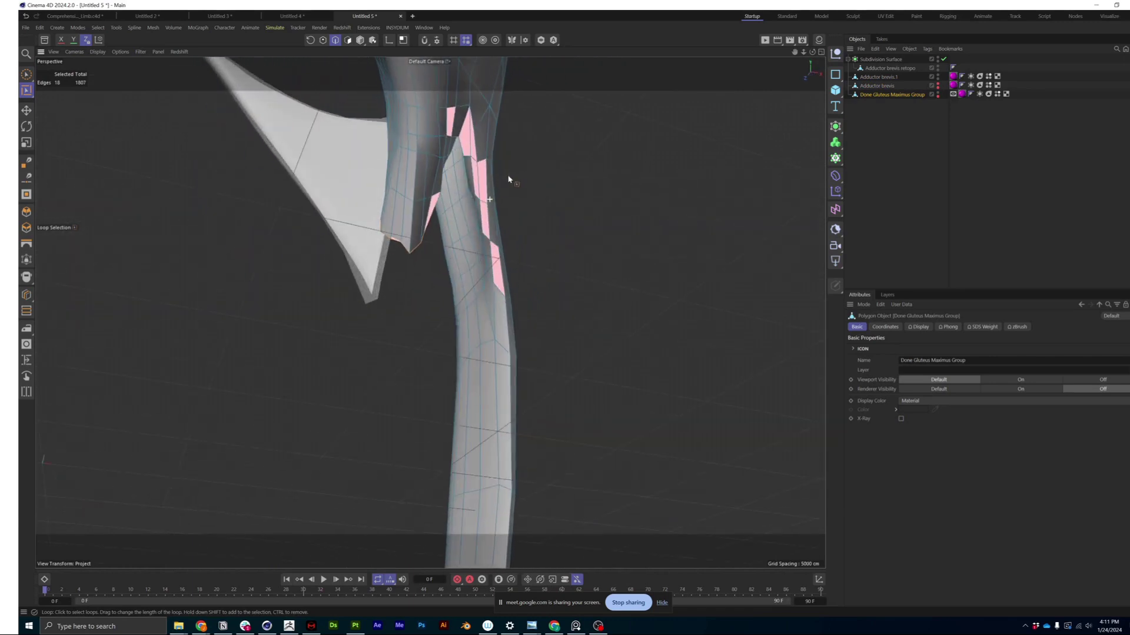
left_click_drag(470, 214, 530, 150, "alt")
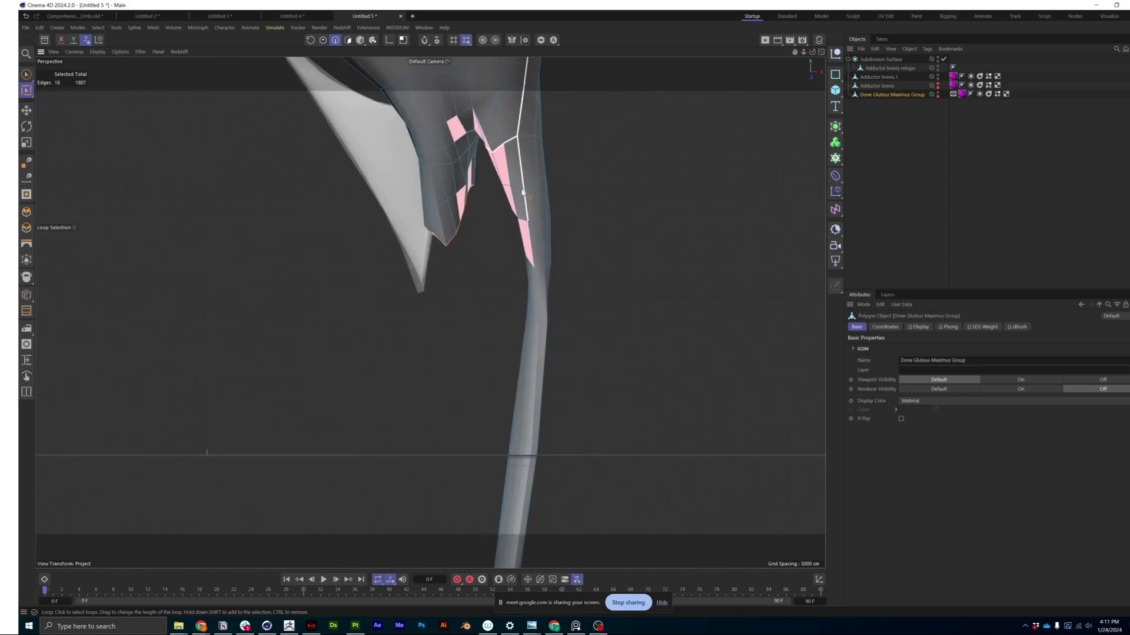
left_click_drag(523, 192, 248, 112, "alt")
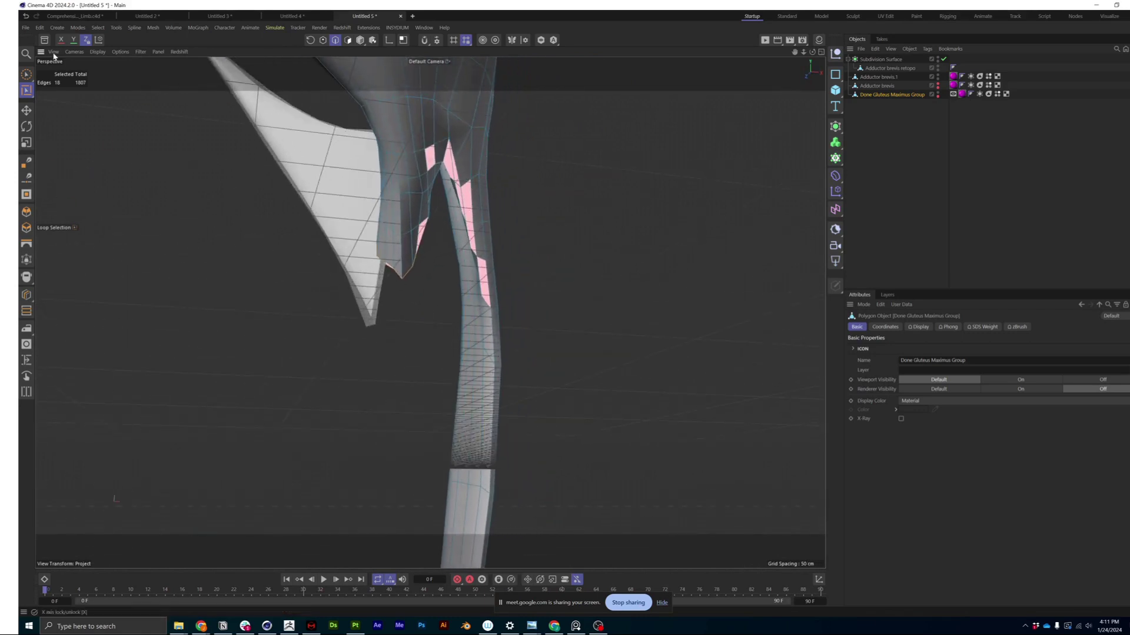
left_click_drag(26, 91, 59, 147)
left_click_drag(489, 209, 414, 159, "alt")
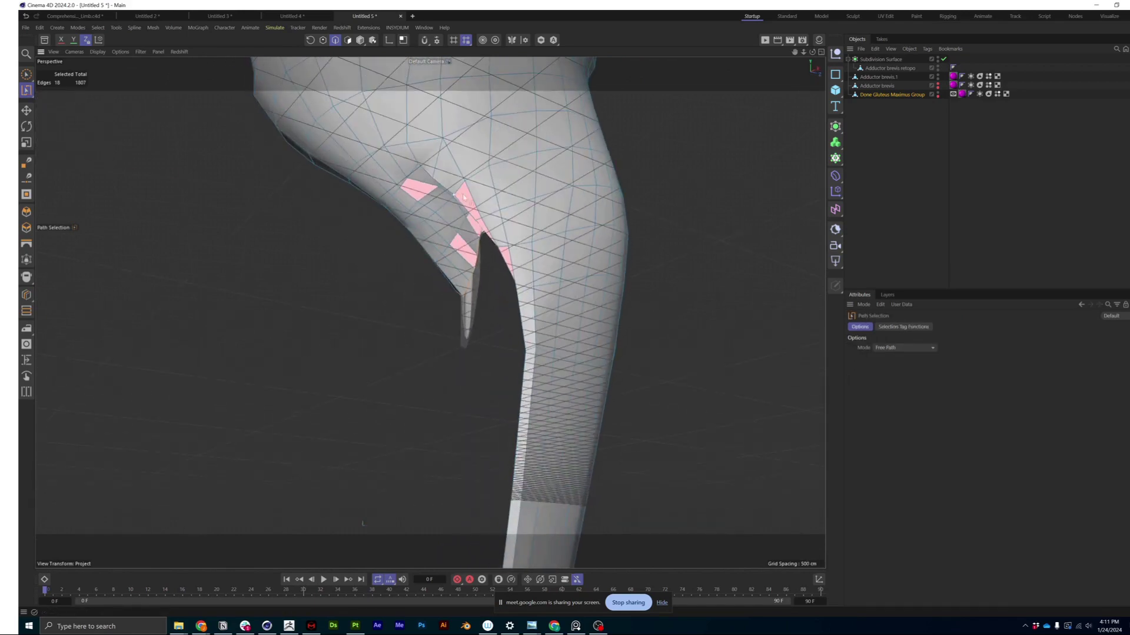
left_click_drag(514, 287, 436, 154, "alt")
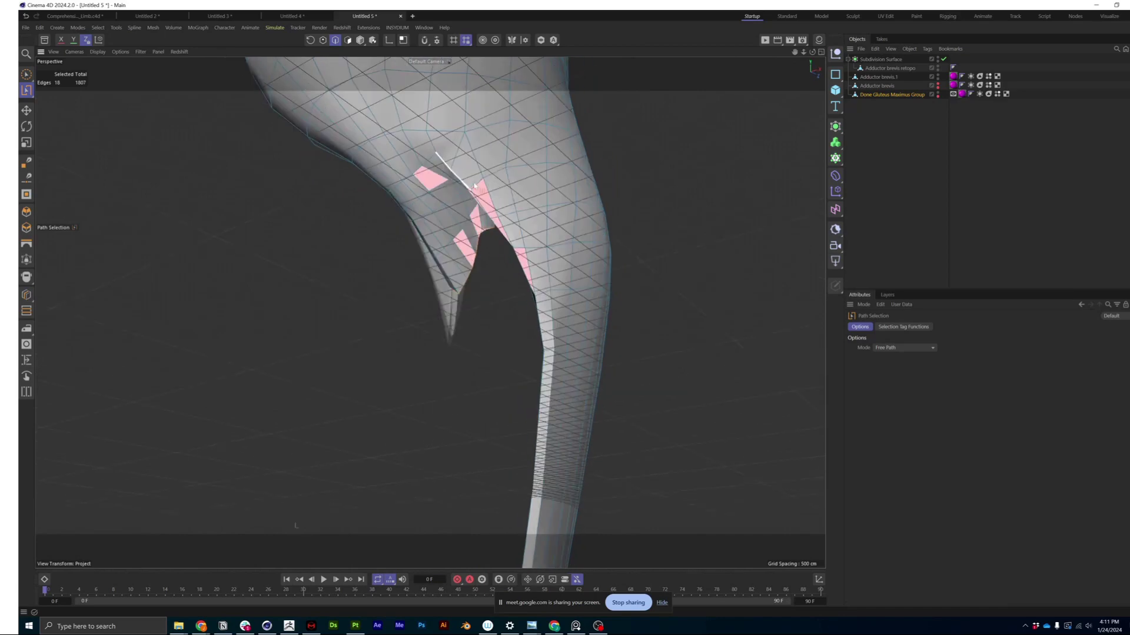
left_click_drag(491, 219, 493, 220)
Step: Extend the path selection from the cleft down along the lengthwise edges of the long, narrow band
mouse_move(493, 220)
left_mouse_down("alt")
mouse_move(532, 235)
mouse_move(471, 192)
mouse_move(519, 162)
left_mouse_up("alt")
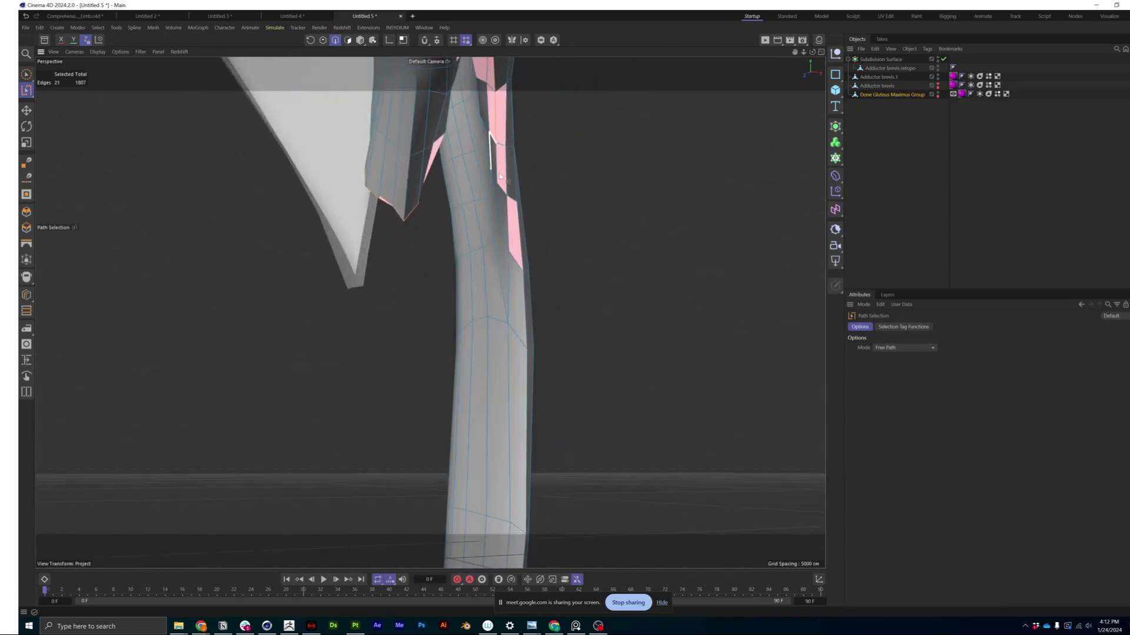
left_click_drag(495, 234, 511, 221, "alt")
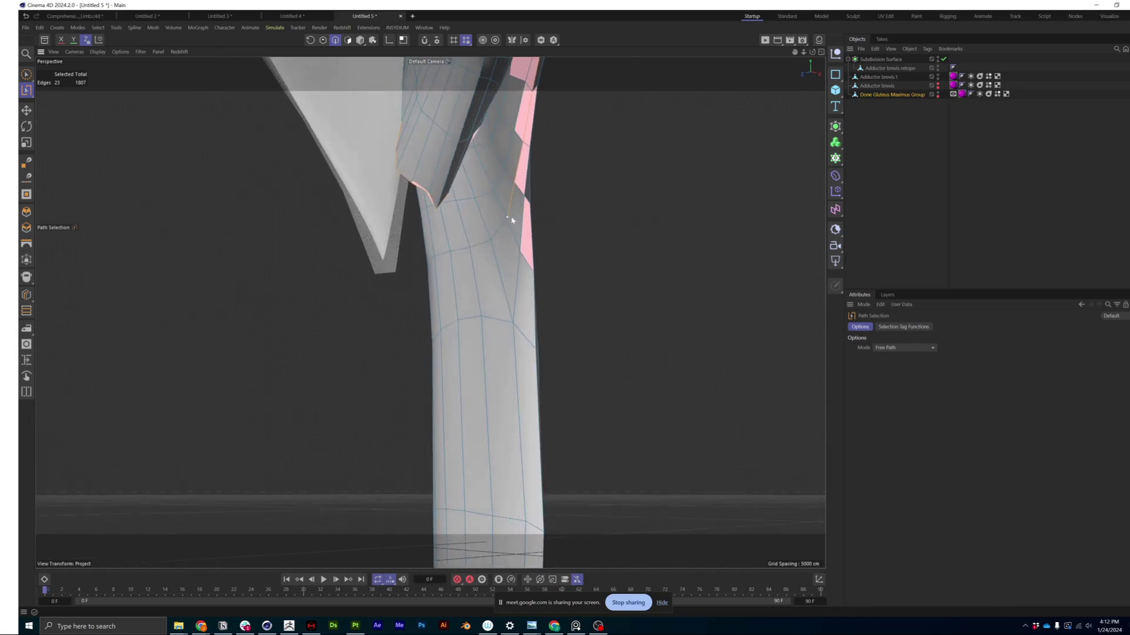
left_click_drag(533, 272, 533, 272)
mouse_move(533, 272)
left_mouse_down("alt")
mouse_move(504, 295)
mouse_move(508, 282)
left_mouse_up("alt")
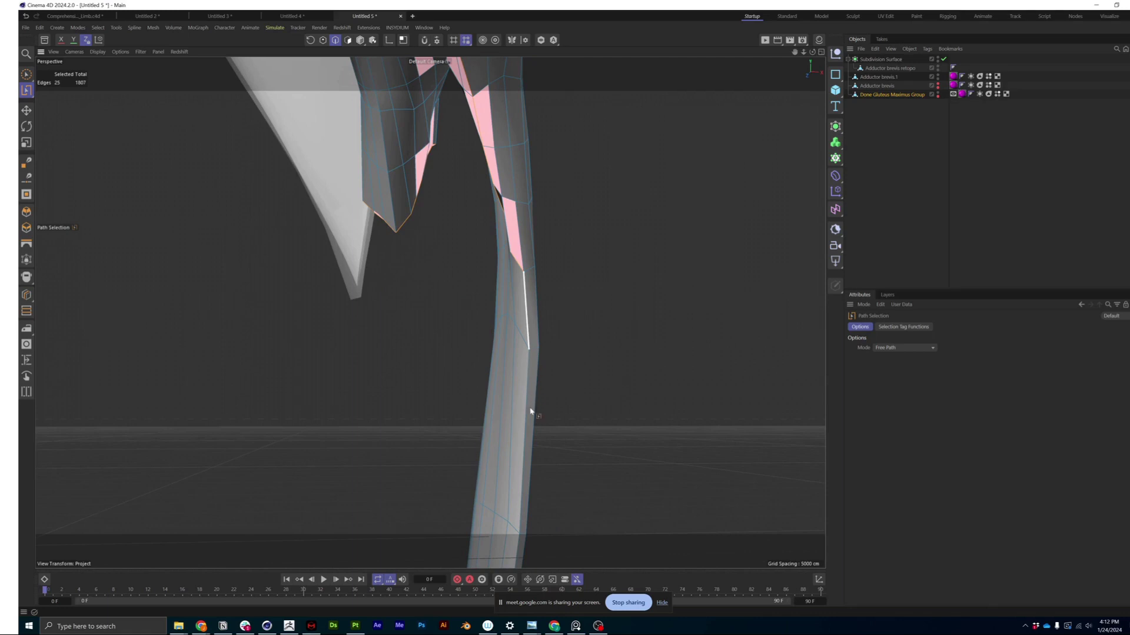
left_click_drag(520, 528, 520, 528)
mouse_move(520, 527)
left_mouse_down("alt")
mouse_move(542, 263)
mouse_move(514, 134)
mouse_move(482, 149)
mouse_move(454, 247)
mouse_move(499, 300)
mouse_move(542, 312)
mouse_move(527, 369)
mouse_move(353, 174)
left_mouse_up("alt")
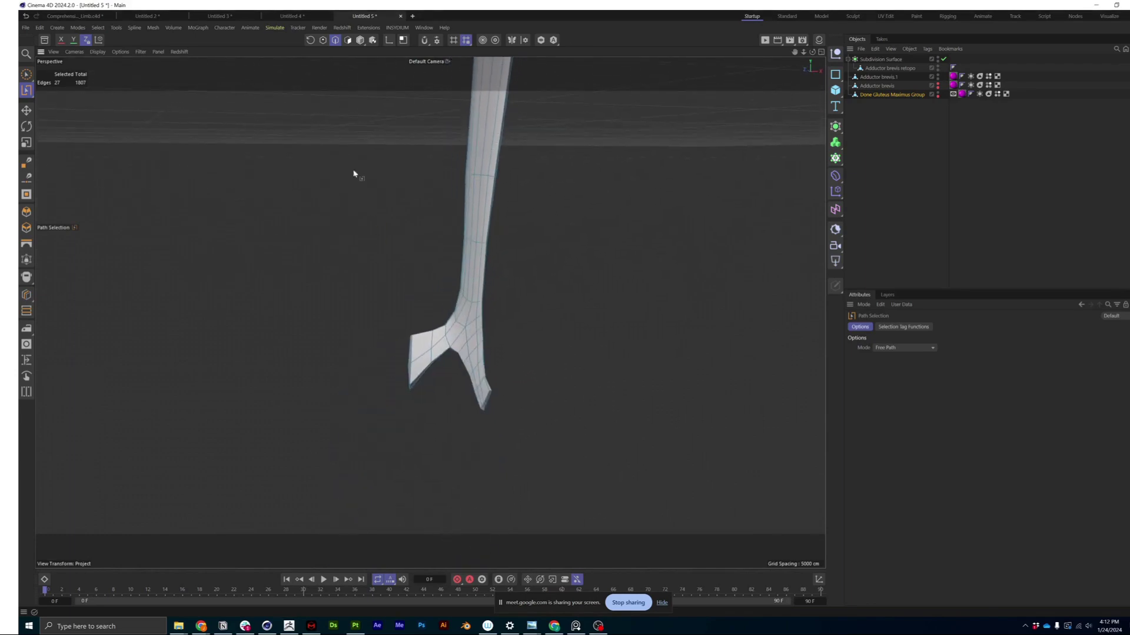
left_click_drag(525, 148, 262, 110, "alt")
Step: Switch to the Comprehensive_Lower_Limb document and bring the thigh muscles and the narrow lateral band into close view
left_click(74, 16)
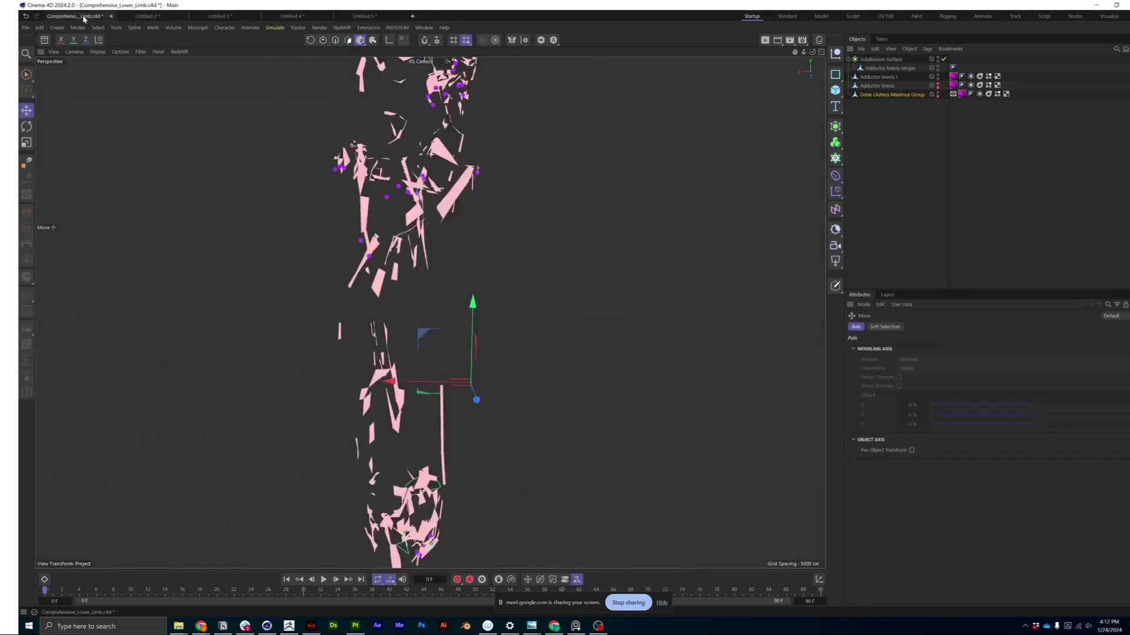
left_click_drag(412, 235, 293, 299, "alt")
scroll(293, 299, "up", 10)
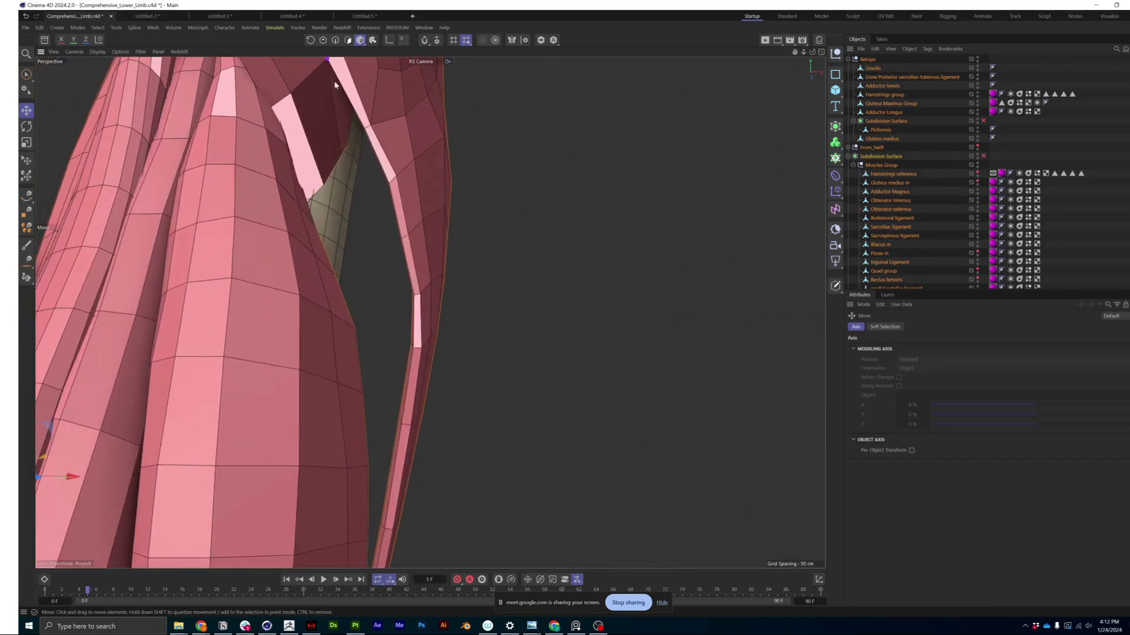
scroll(334, 85, "down", 3)
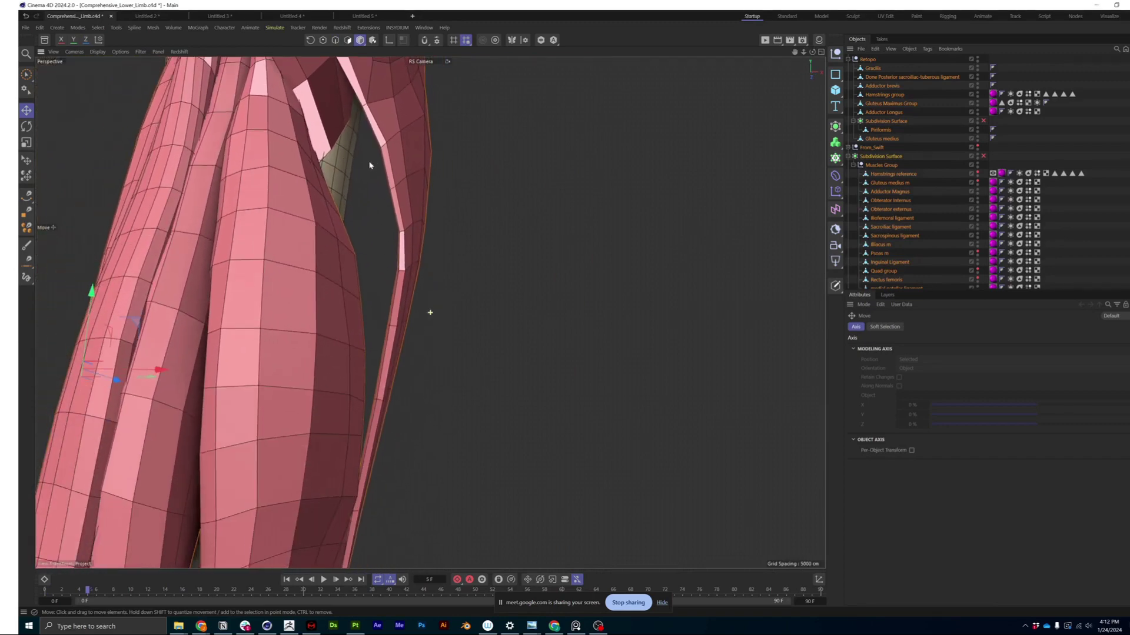
Step: Switch to edge mode and loop-select edges around the inner border of the narrow lateral band
left_click(335, 40)
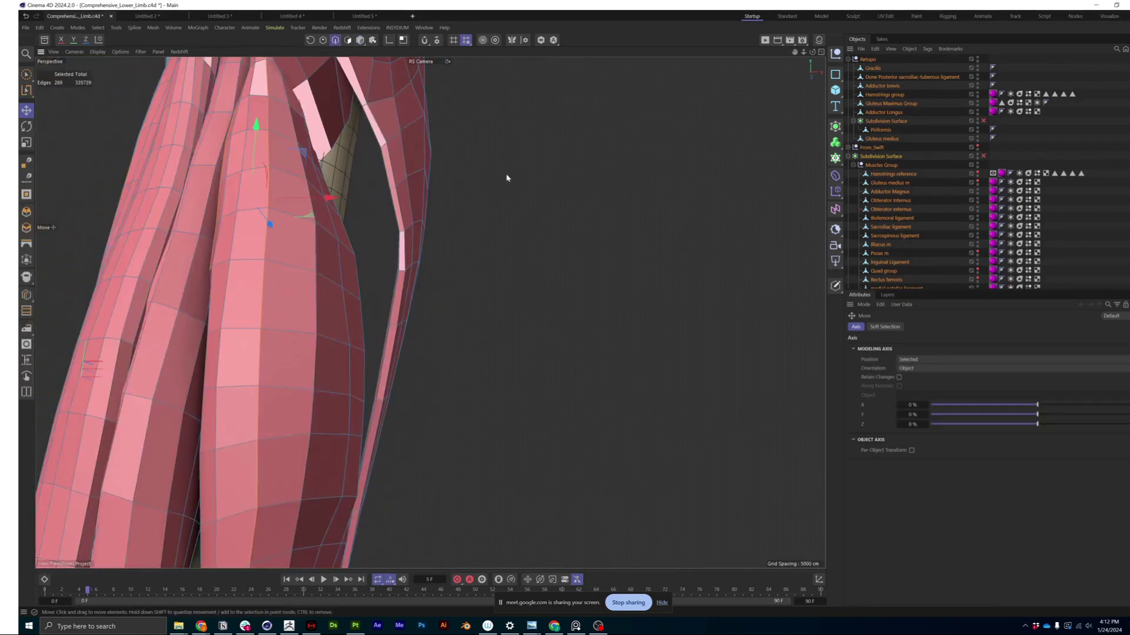
left_click(355, 93)
double_click(370, 136)
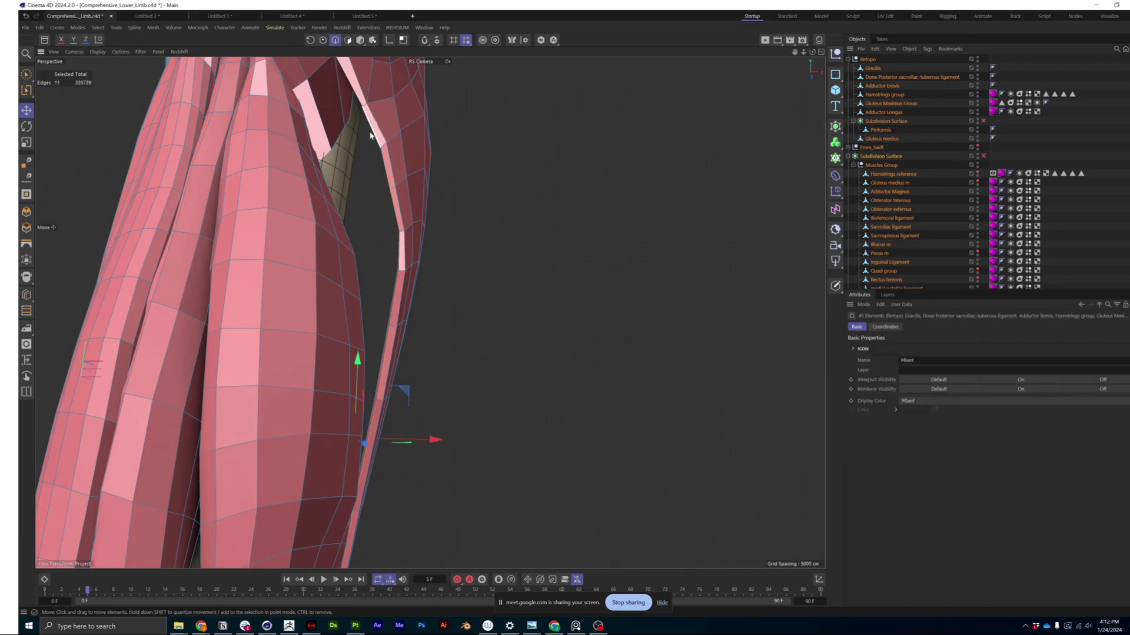
Step: Examine the edge flow along the lateral band and where it merges into the lower border of the gluteus maximus
left_click_drag(339, 85, 390, 174, "alt")
left_click_drag(365, 118, 372, 108, "alt")
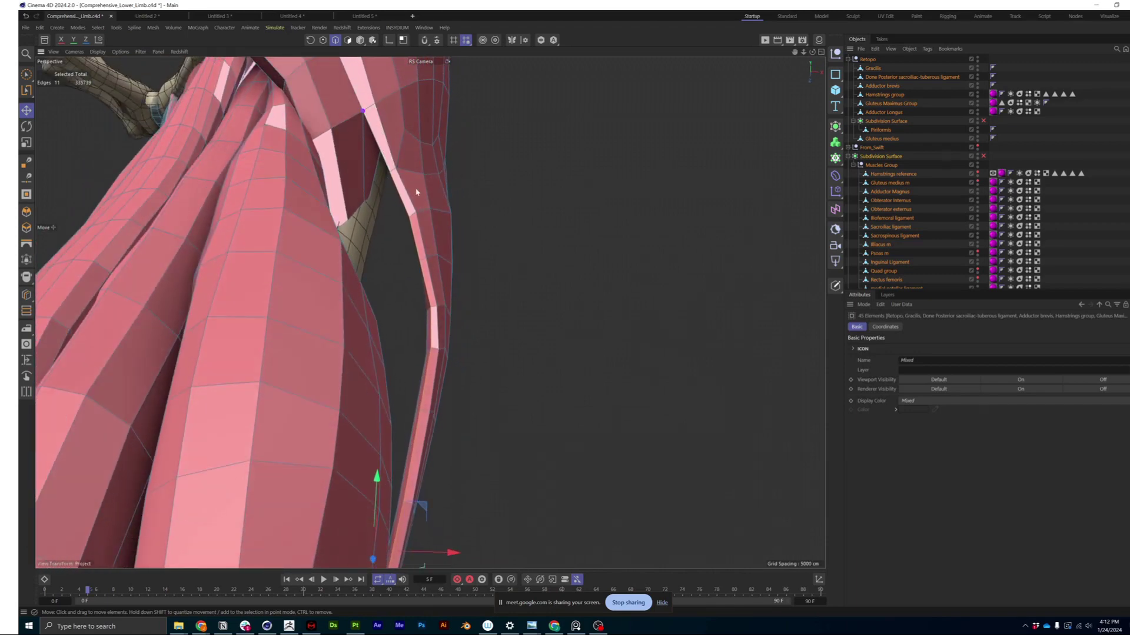
left_click_drag(383, 140, 398, 109, "alt")
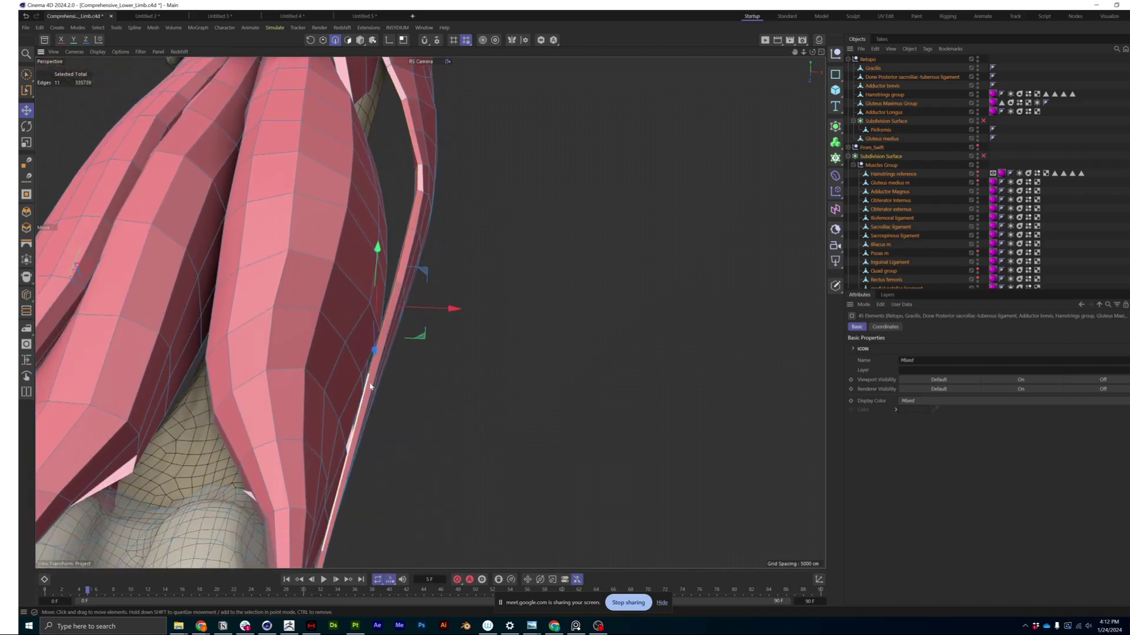
left_click_drag(369, 386, 373, 223, "alt")
scroll(336, 181, "up", 10)
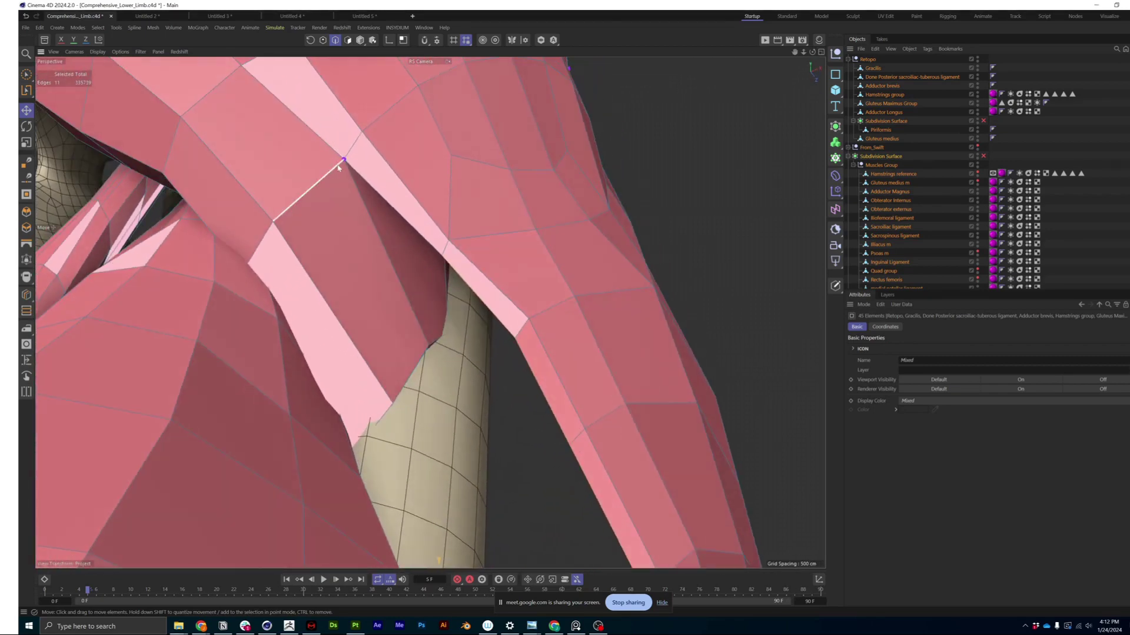
left_click_drag(344, 158, 364, 245, "alt")
left_click_drag(466, 224, 443, 250, "alt")
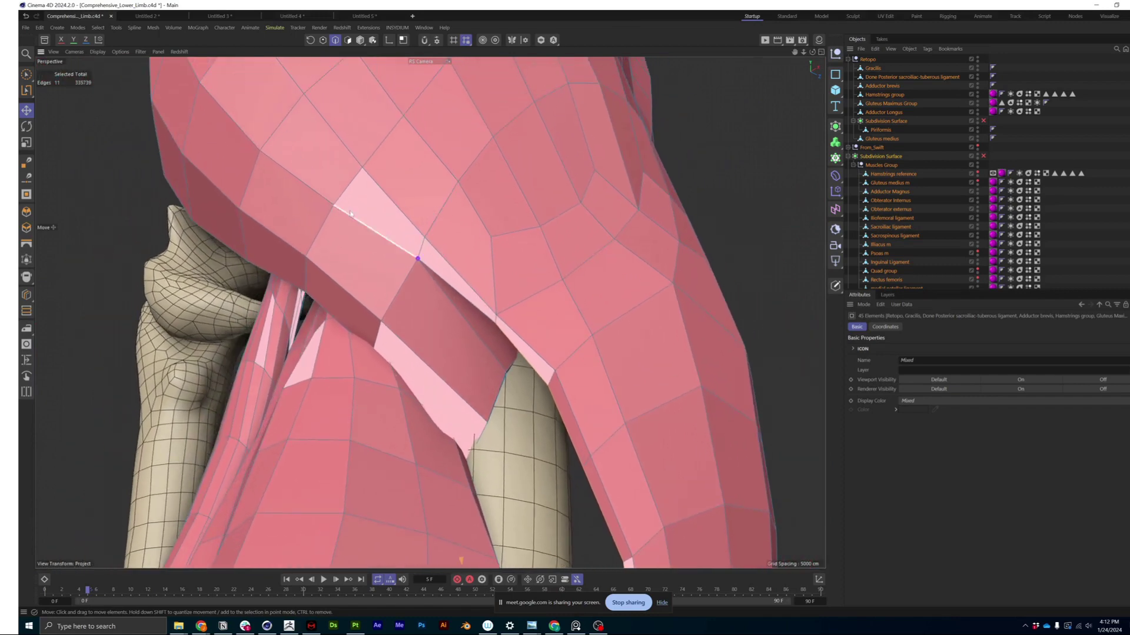
left_click_drag(350, 214, 410, 309, "alt")
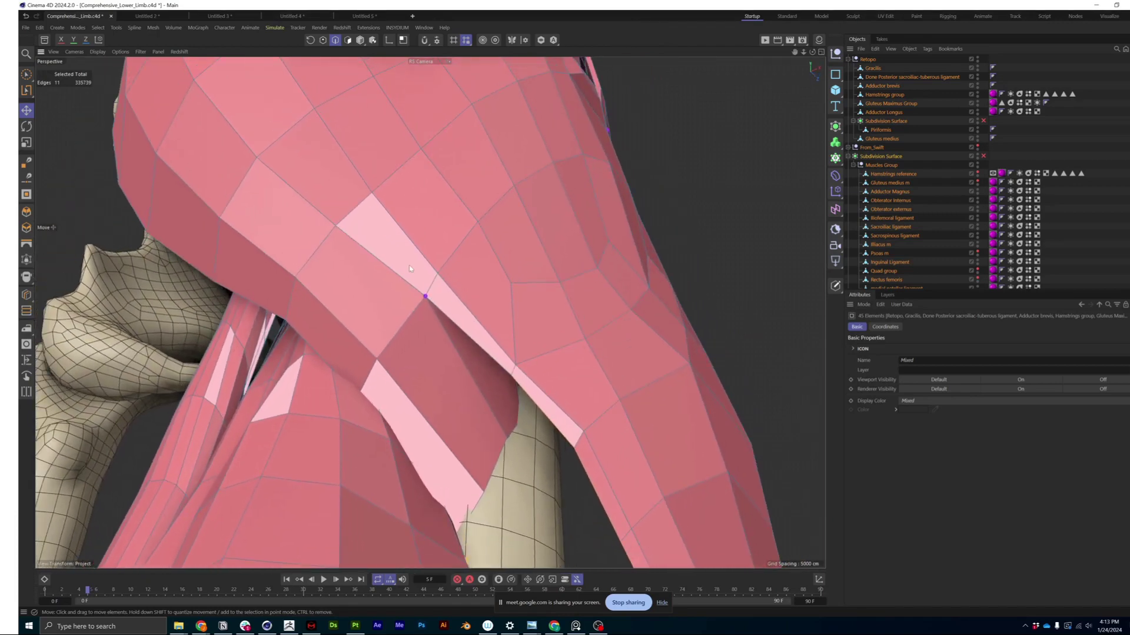
left_click_drag(410, 268, 419, 187, "alt")
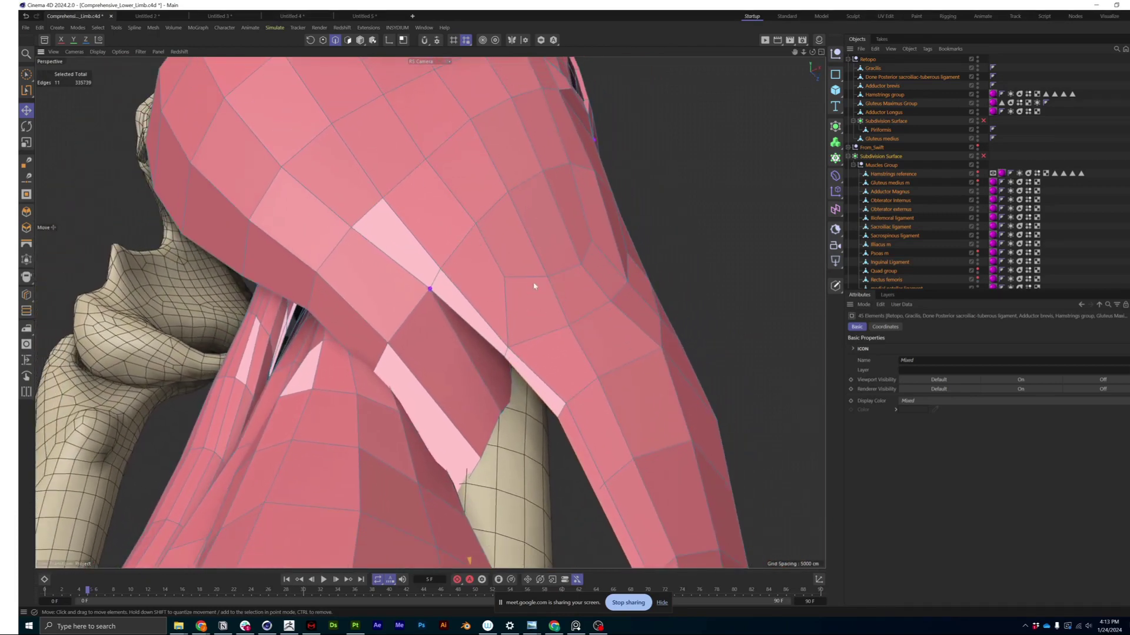
left_click_drag(501, 258, 446, 330, "alt")
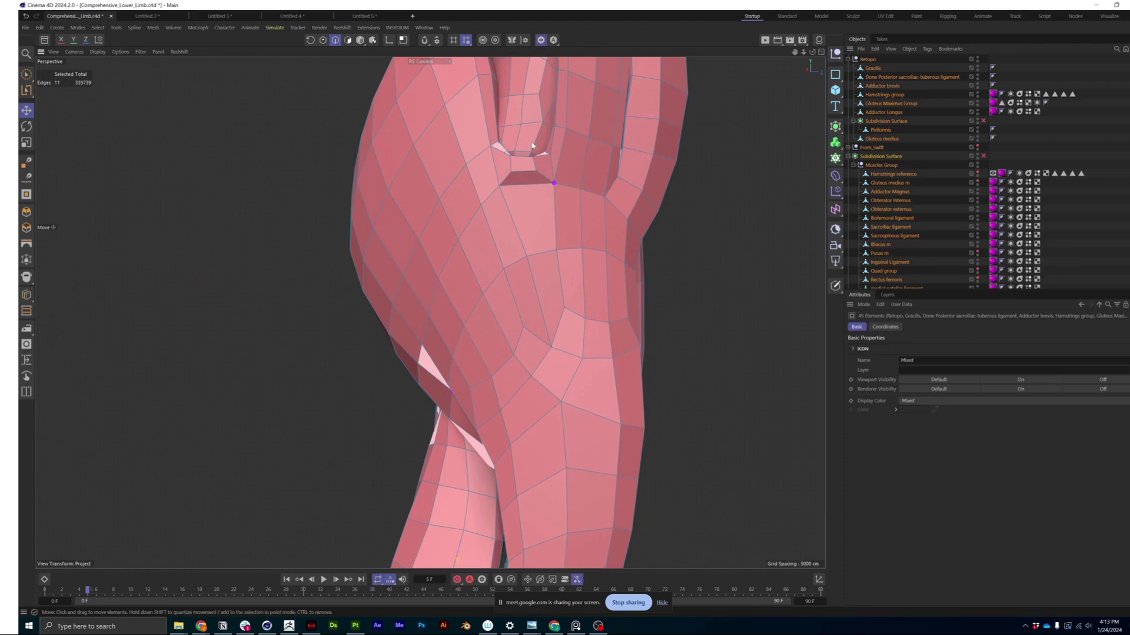
Step: In model mode, select the Gluteus Maximus Group and isolate it in the viewport
left_click(360, 40)
left_click(465, 185)
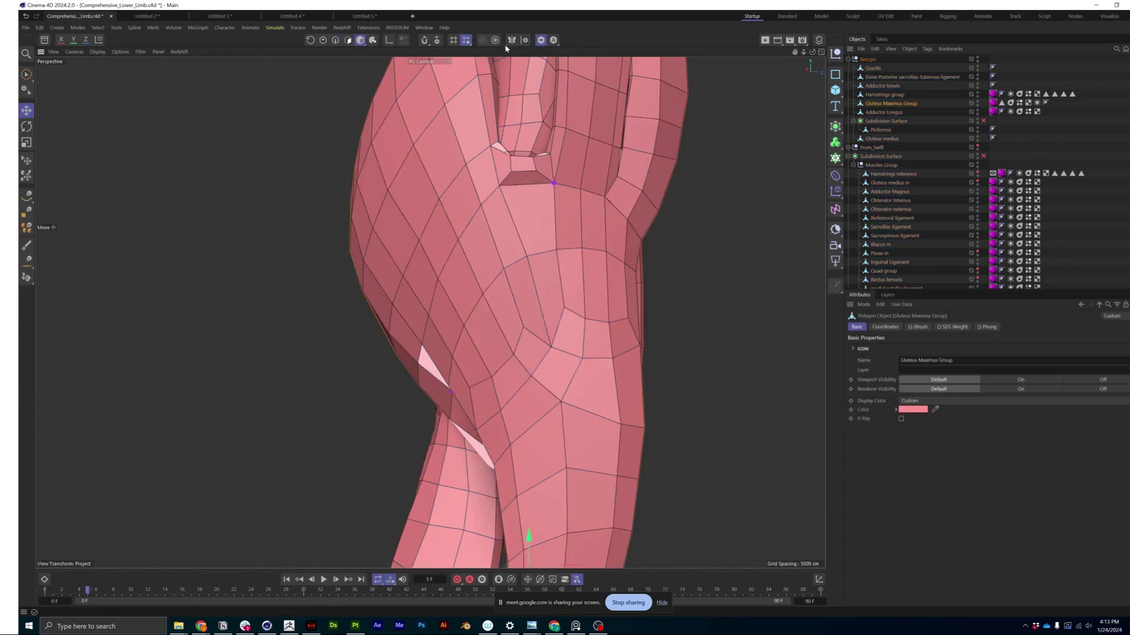
left_click(541, 42)
Step: Examine how the isolated gluteus group's edge loops and poles run where the muscle heads merge into the long band
left_click_drag(485, 197, 343, 209, "alt")
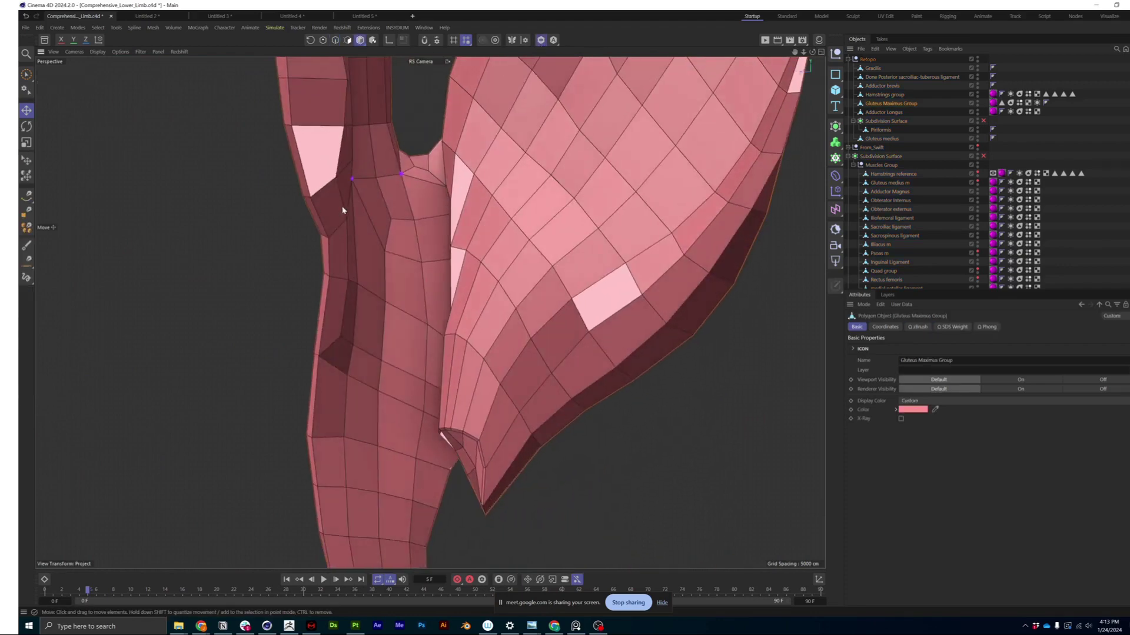
right_click_drag(343, 208, 407, 275, "alt")
left_click_drag(431, 289, 534, 275, "alt")
left_click_drag(444, 355, 586, 331, "alt")
left_click_drag(328, 271, 466, 251, "alt")
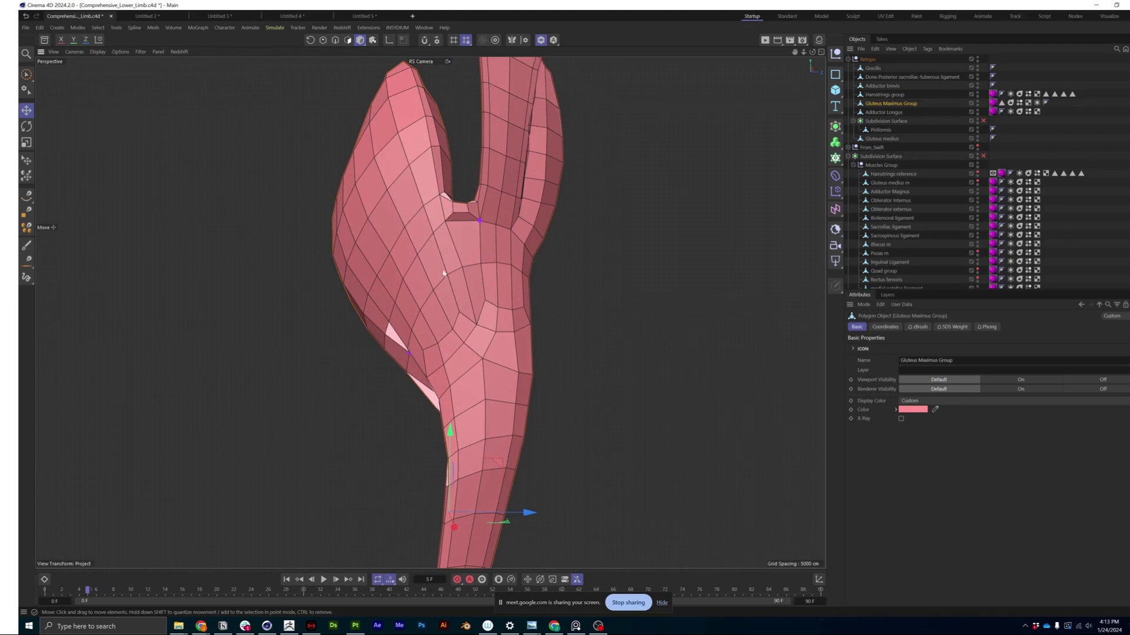
left_click_drag(443, 273, 377, 267, "alt")
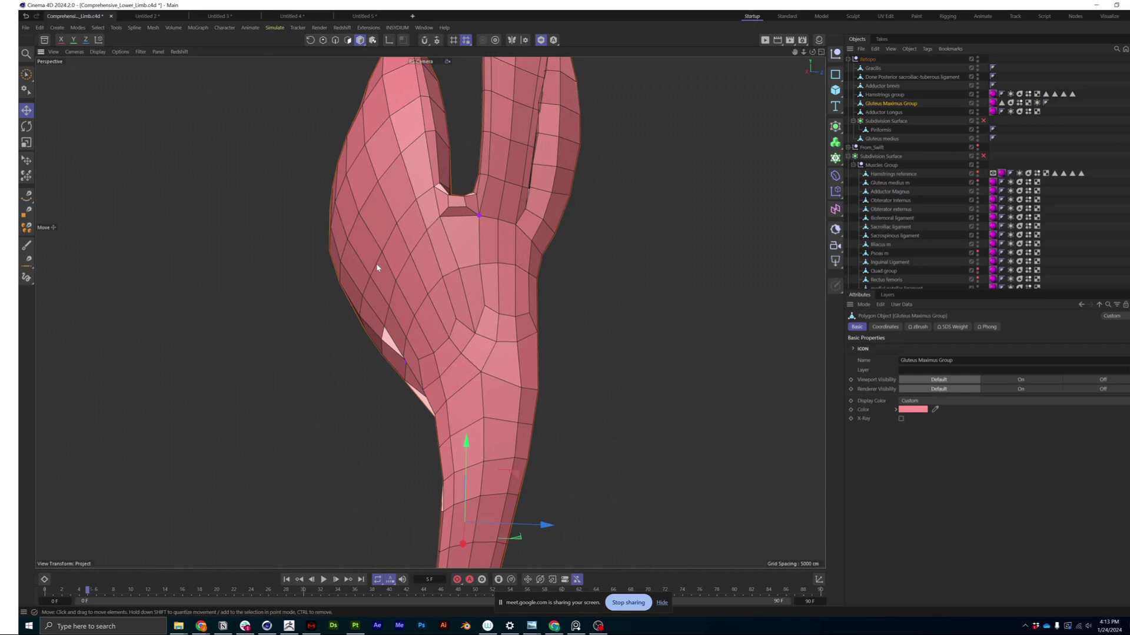
left_click_drag(456, 300, 493, 313, "alt")
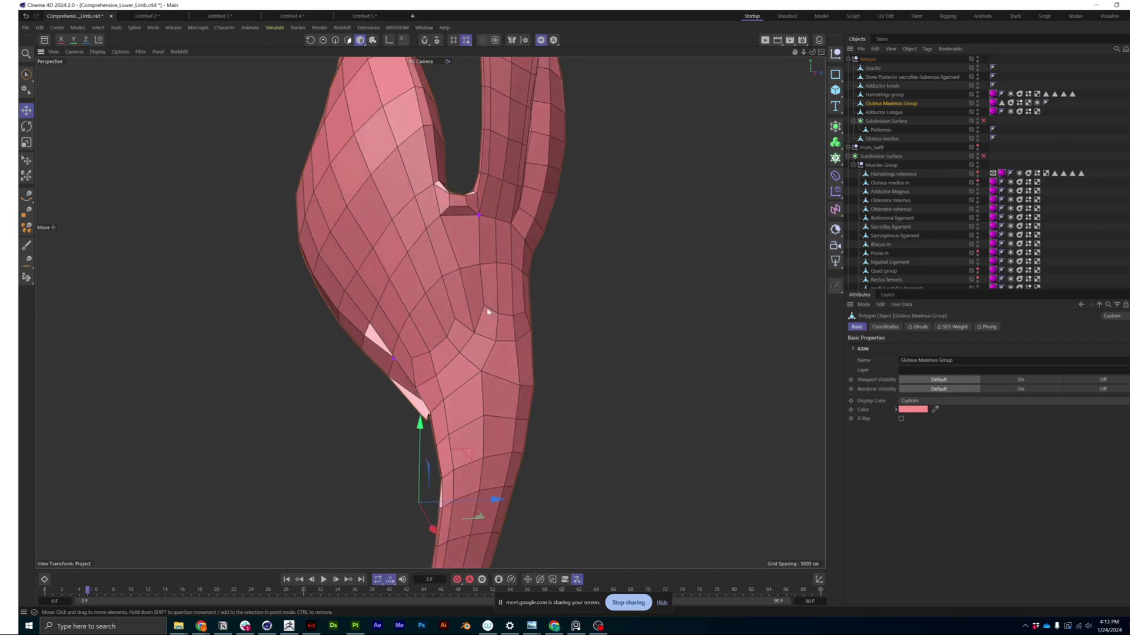
middle_click_drag(487, 312, 479, 274, "alt")
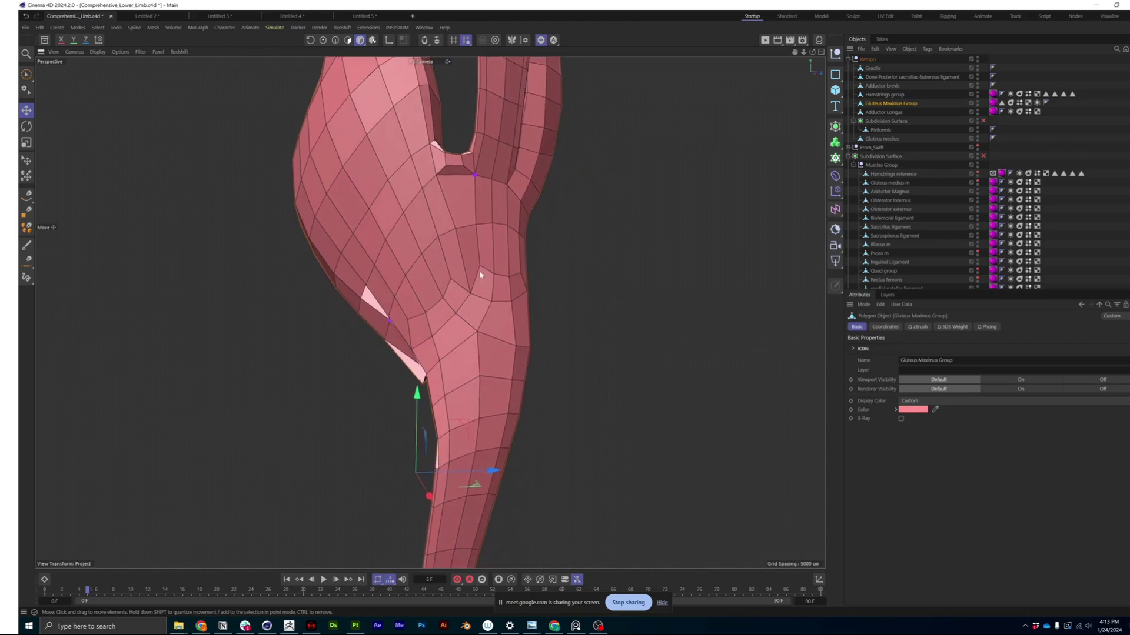
left_click_drag(449, 271, 476, 256, "alt")
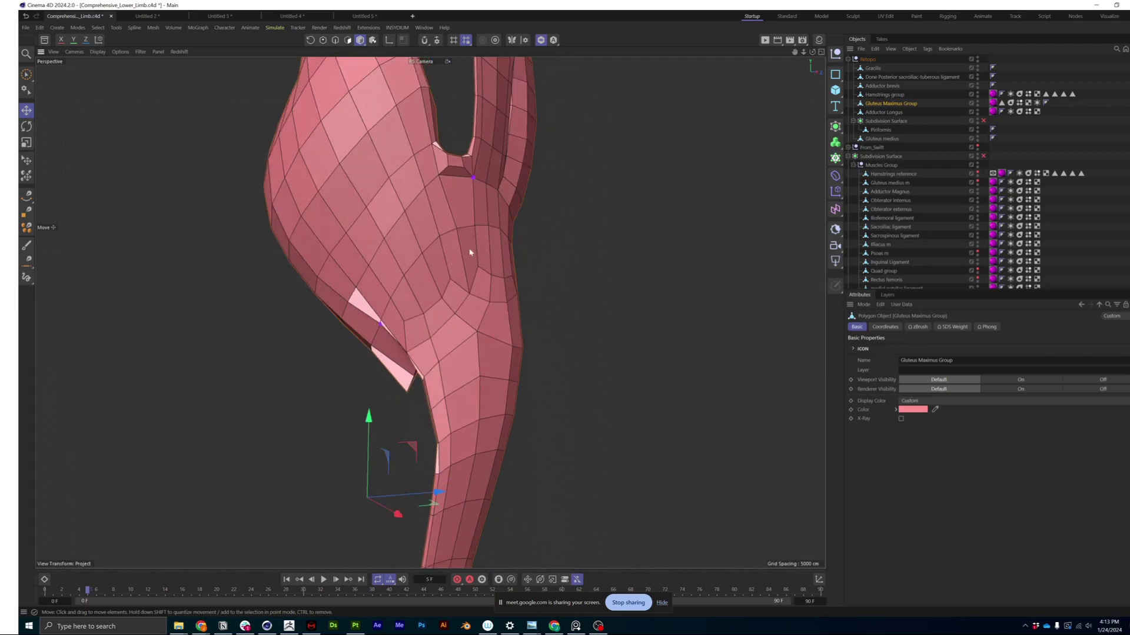
Step: In polygon mode, loop-select the narrow ring of polygons bordering the pointed lower tip of the gluteus mesh
left_click_drag(545, 234, 271, 244, "alt")
left_click_drag(456, 321, 484, 321, "alt")
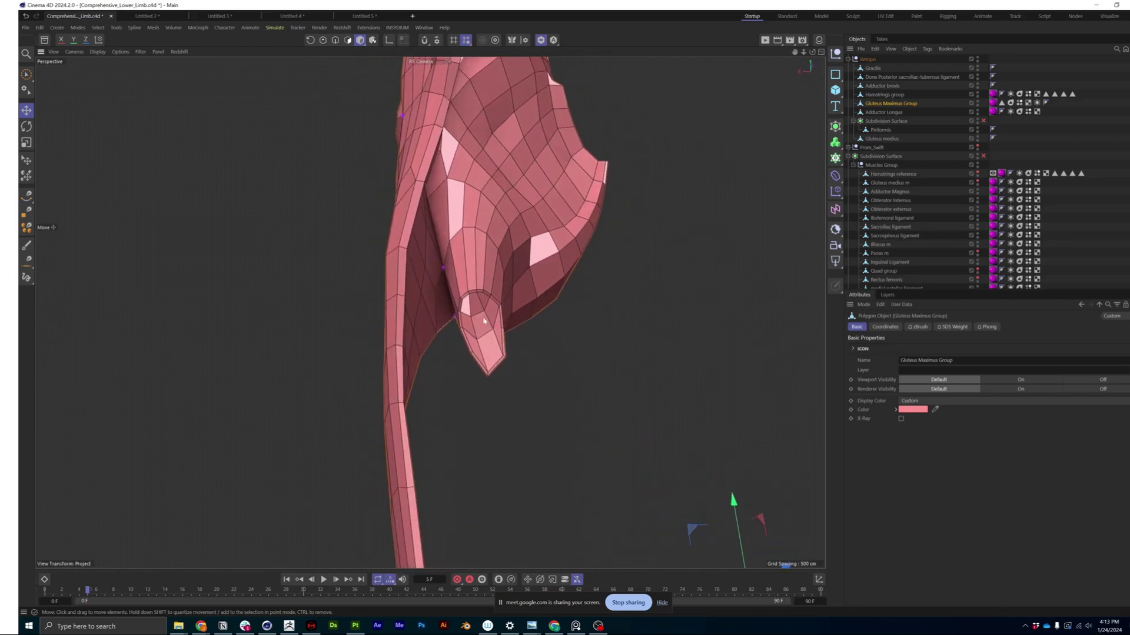
scroll(486, 333, "up", 2)
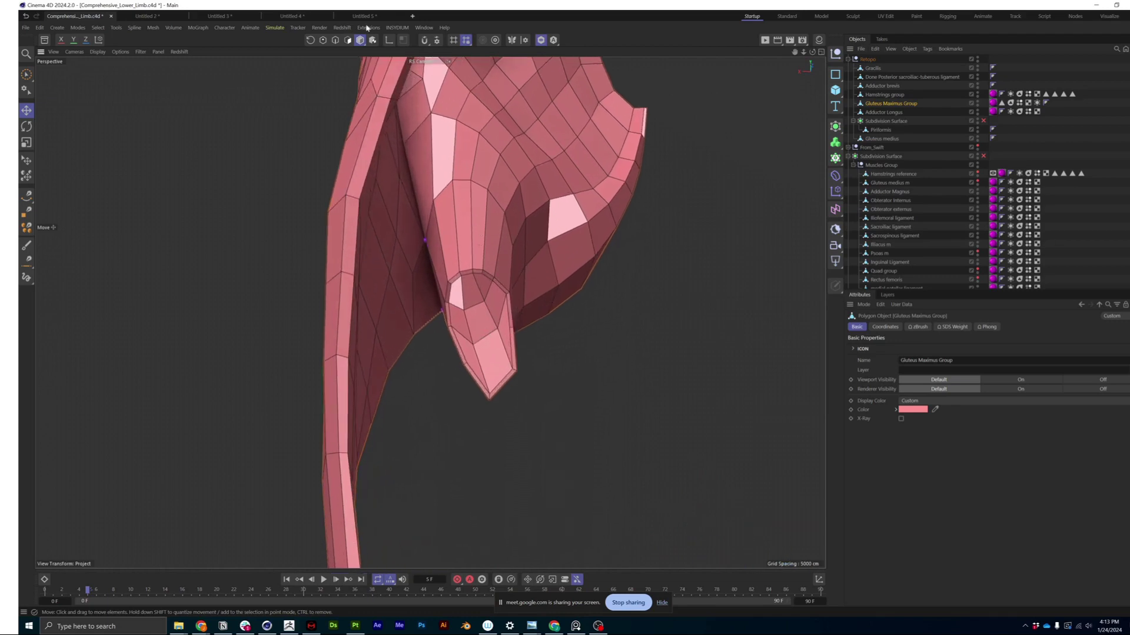
left_click(347, 41)
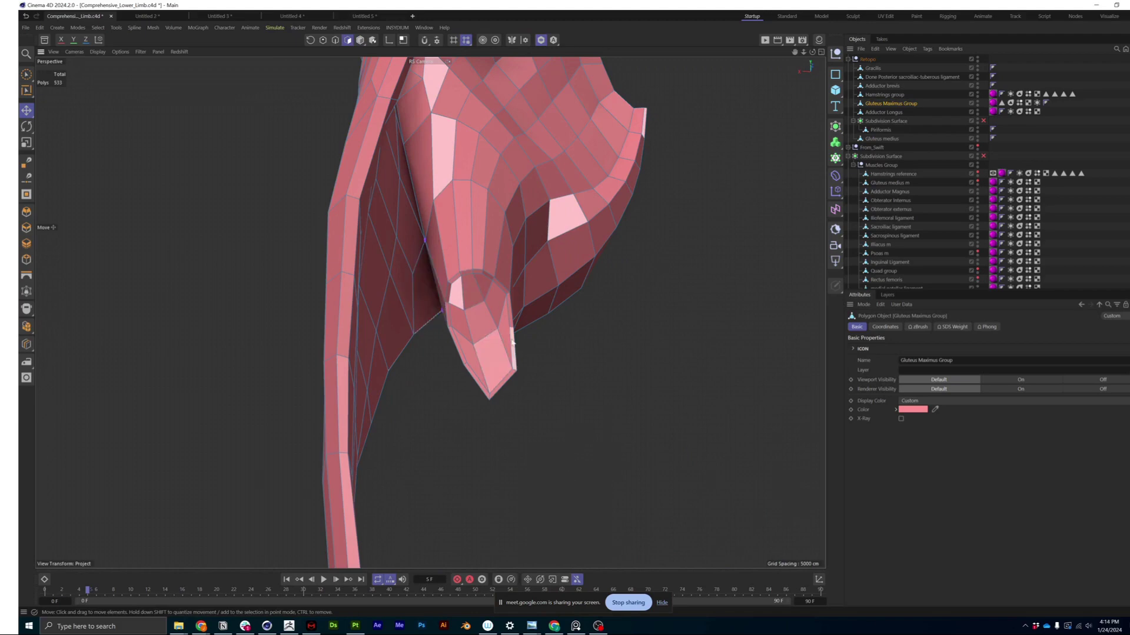
right_click(493, 283)
left_click(529, 351)
left_click(512, 347)
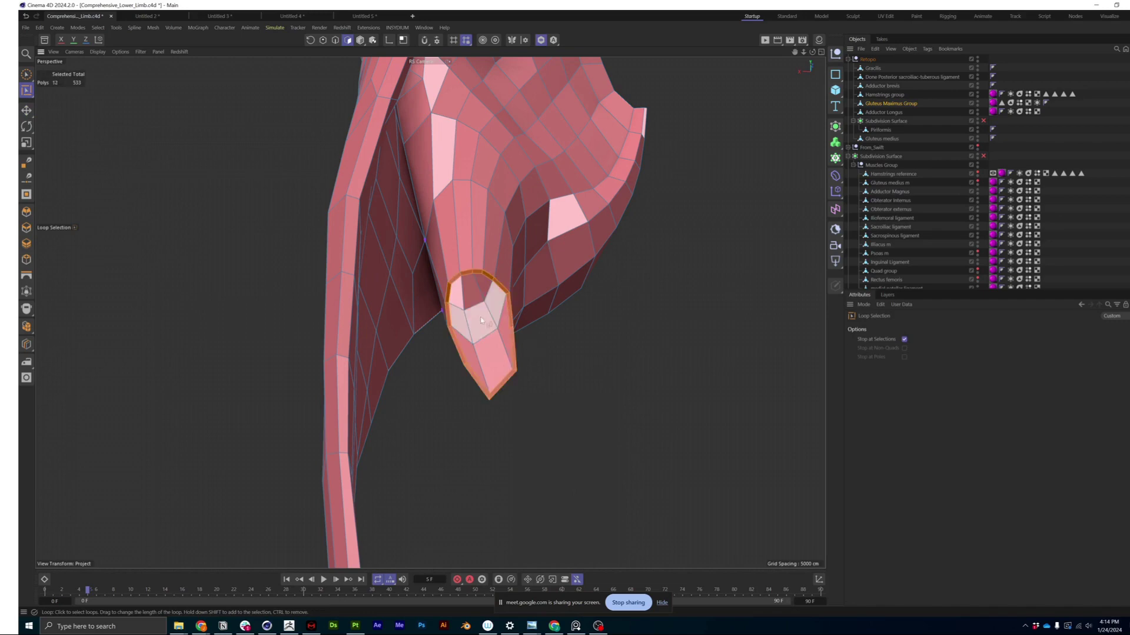
Step: Fill-select the polygons enclosed by the loop on the pointed tip and examine that area from the front and back
left_click_drag(481, 320, 480, 269, "alt")
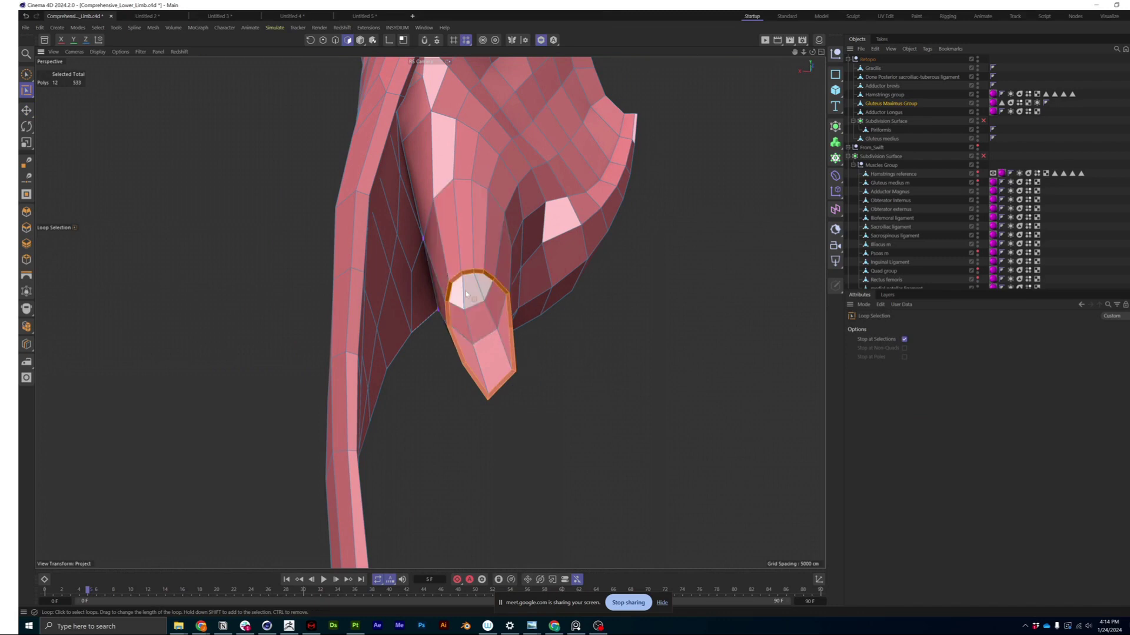
key("u")
key("f")
left_click(481, 362)
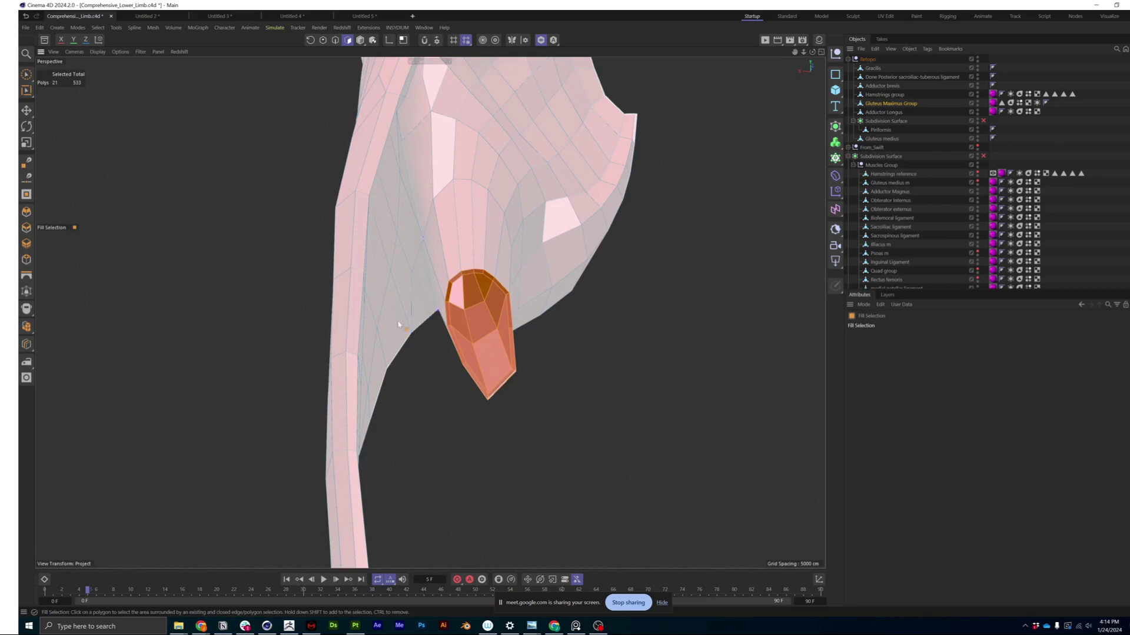
mouse_move(399, 325)
left_mouse_down("alt")
mouse_move(453, 353)
mouse_move(435, 367)
mouse_move(405, 347)
mouse_move(394, 310)
mouse_move(433, 331)
mouse_move(576, 309)
mouse_move(560, 288)
mouse_move(532, 312)
mouse_move(600, 310)
mouse_move(464, 285)
mouse_move(421, 313)
mouse_move(598, 289)
mouse_move(570, 287)
left_mouse_up("alt")
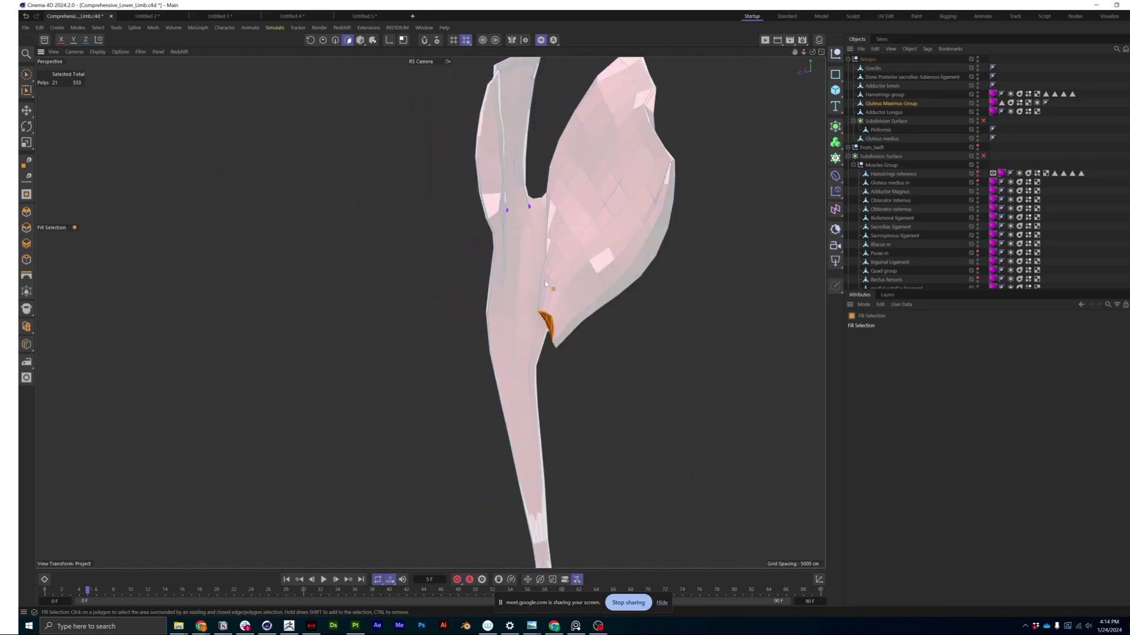
mouse_move(429, 313)
left_mouse_down("alt")
mouse_move(523, 260)
mouse_move(435, 275)
mouse_move(302, 258)
left_mouse_up("alt")
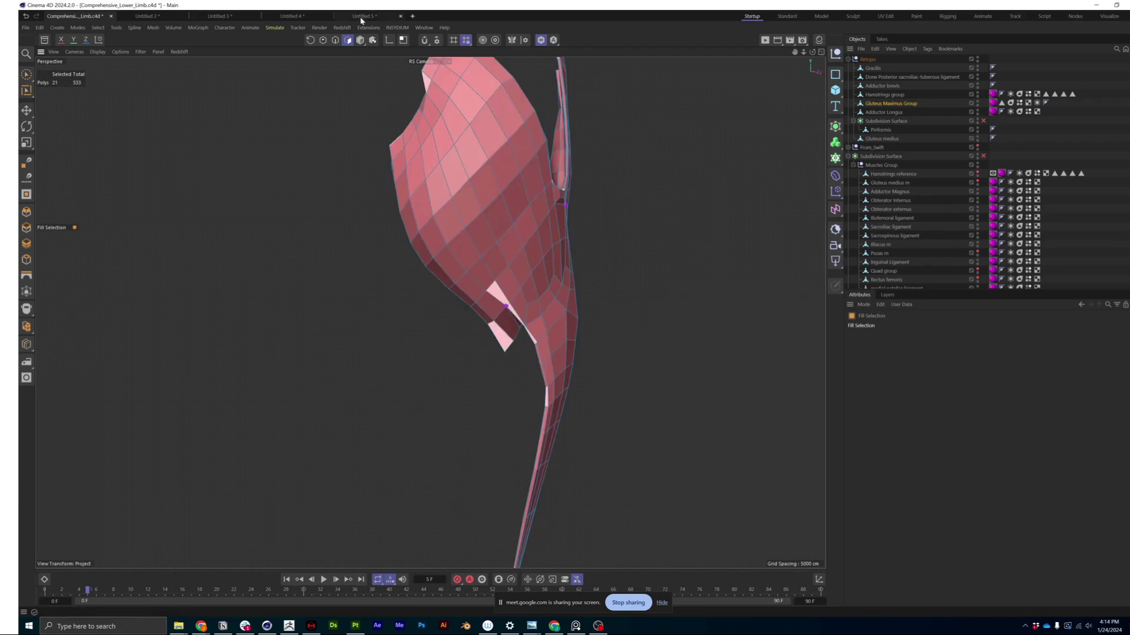
Step: Create a new project and add a sphere primitive
left_click(412, 16)
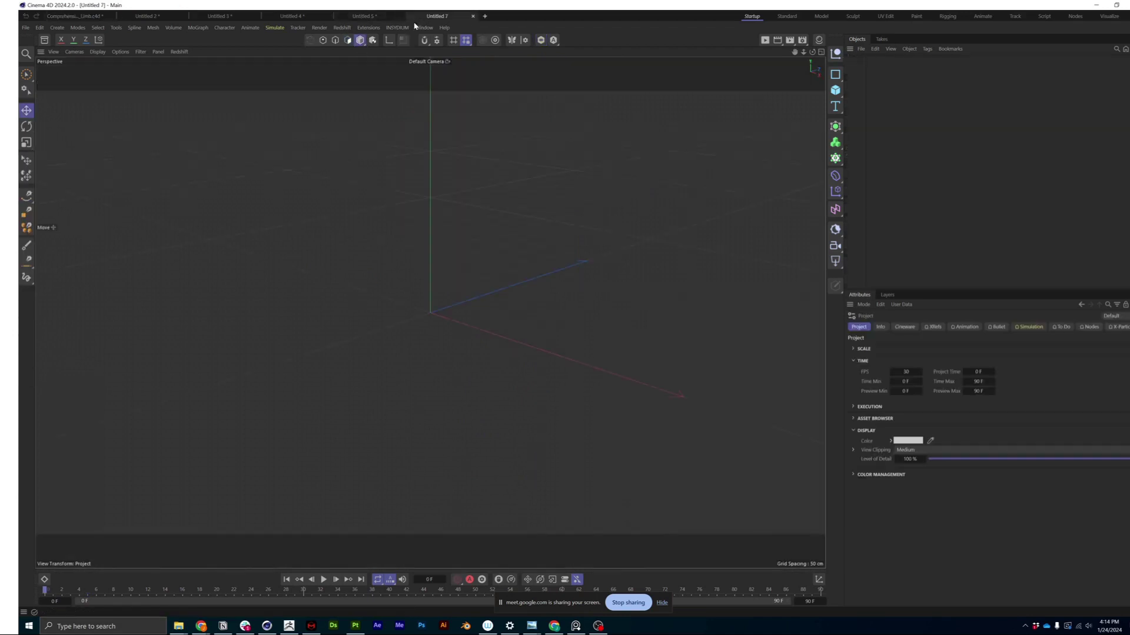
left_click(837, 92)
left_click(928, 136)
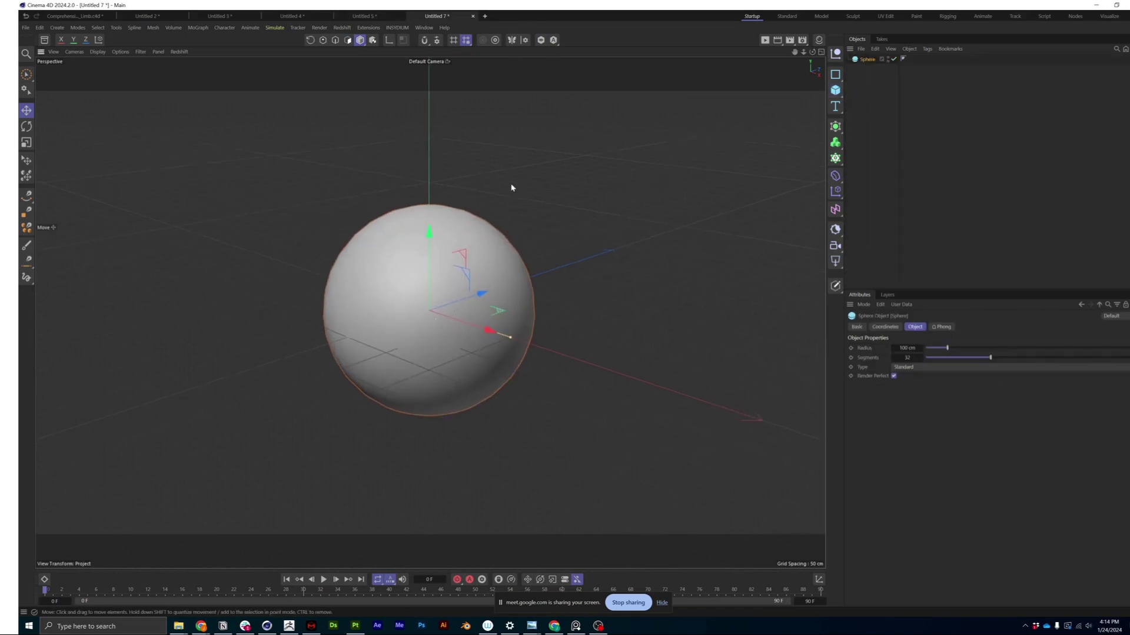
left_click_drag(401, 281, 408, 304, "alt")
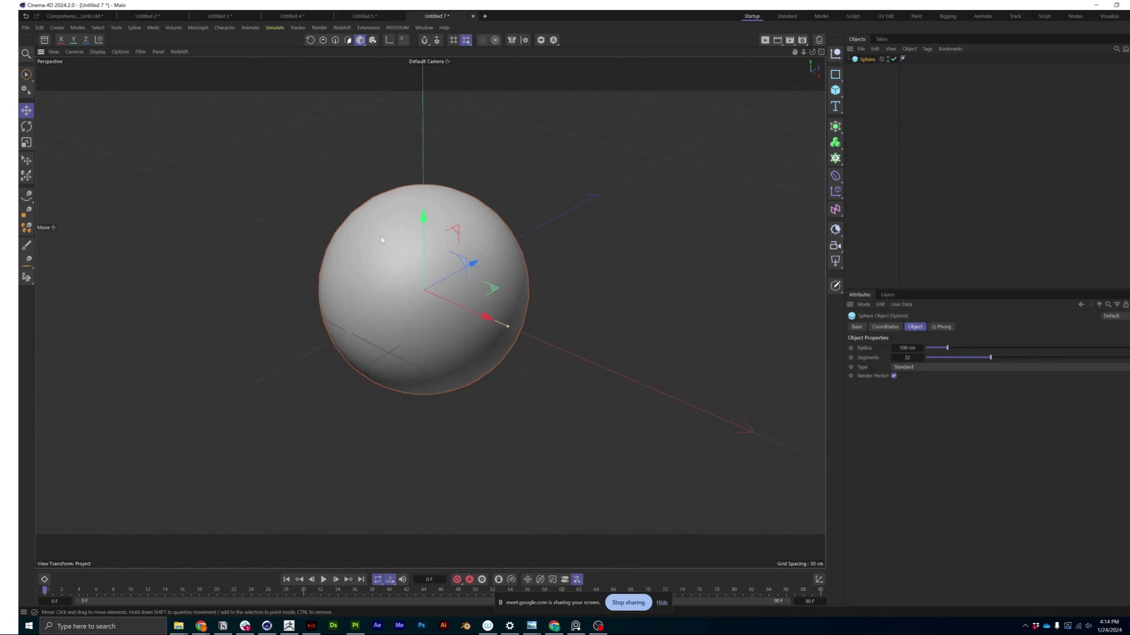
Step: Display the sphere with shading lines and examine how its edges converge at the top pole
key("n")
key("b")
left_click_drag(382, 242, 392, 293, "alt")
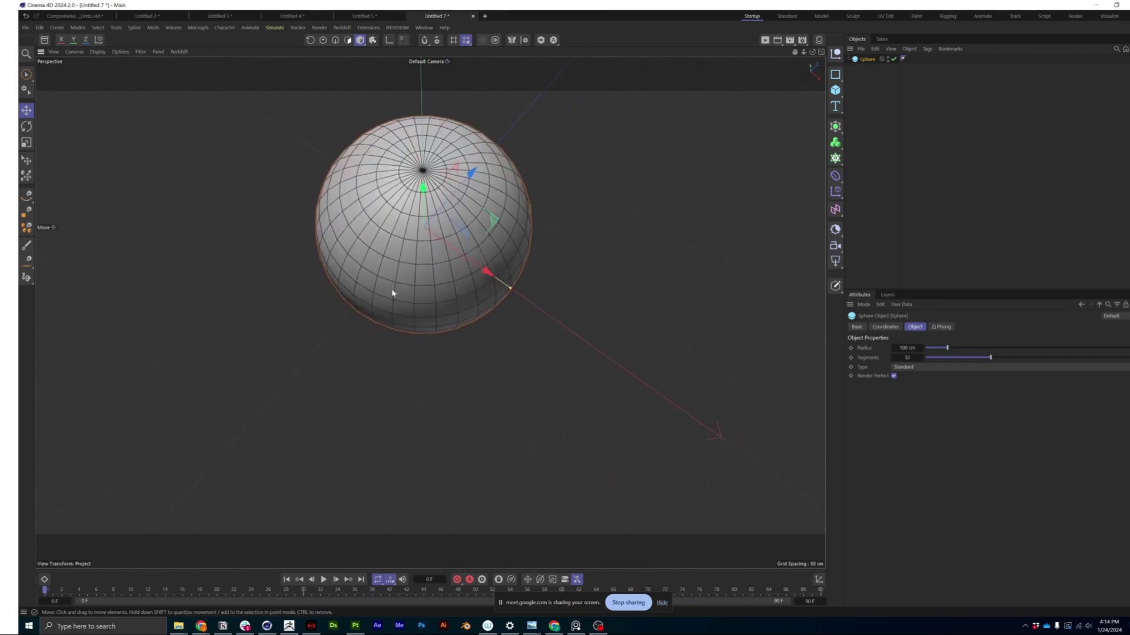
right_click_drag(397, 200, 429, 170, "alt")
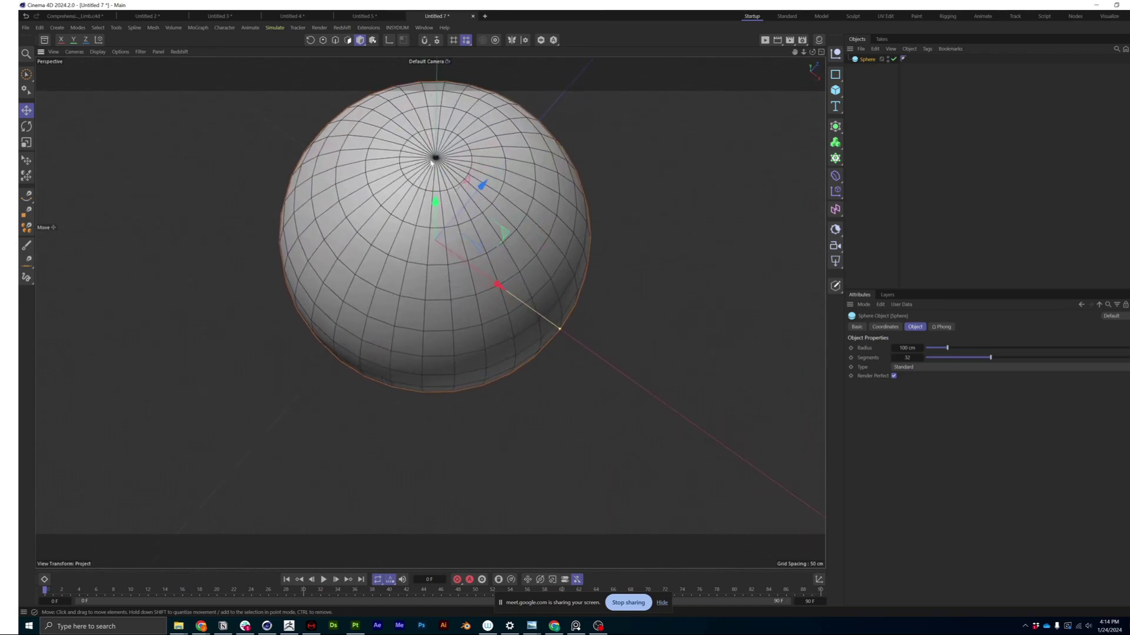
left_click_drag(402, 172, 396, 182, "alt")
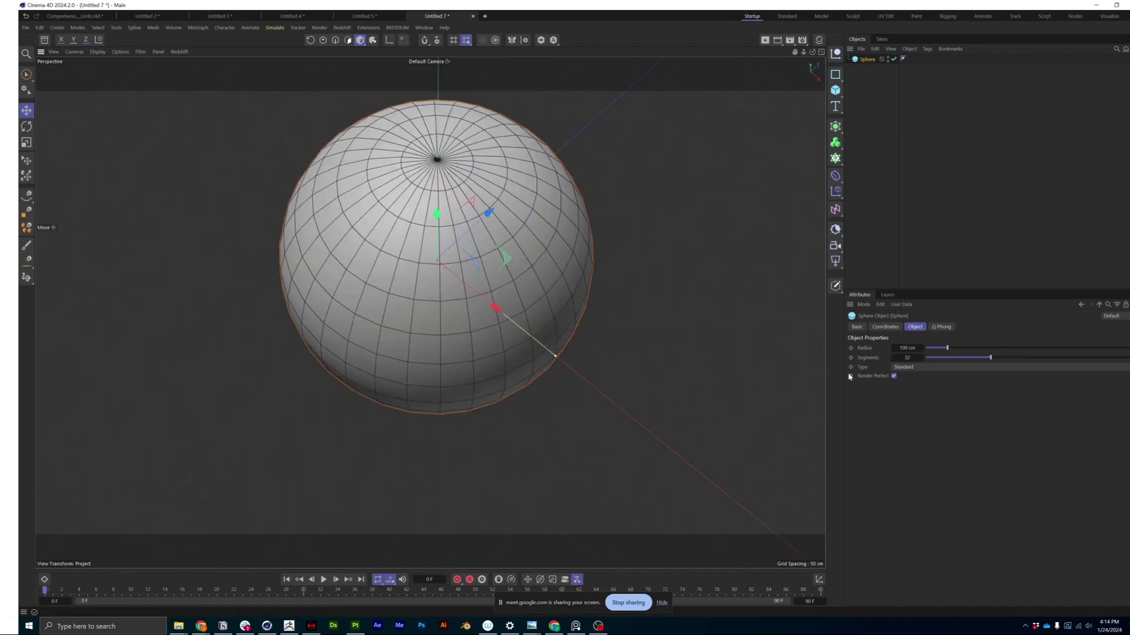
Step: Place the sphere under a Subdivision Surface and set the viewport subdivision to 3
left_click(835, 125, "alt")
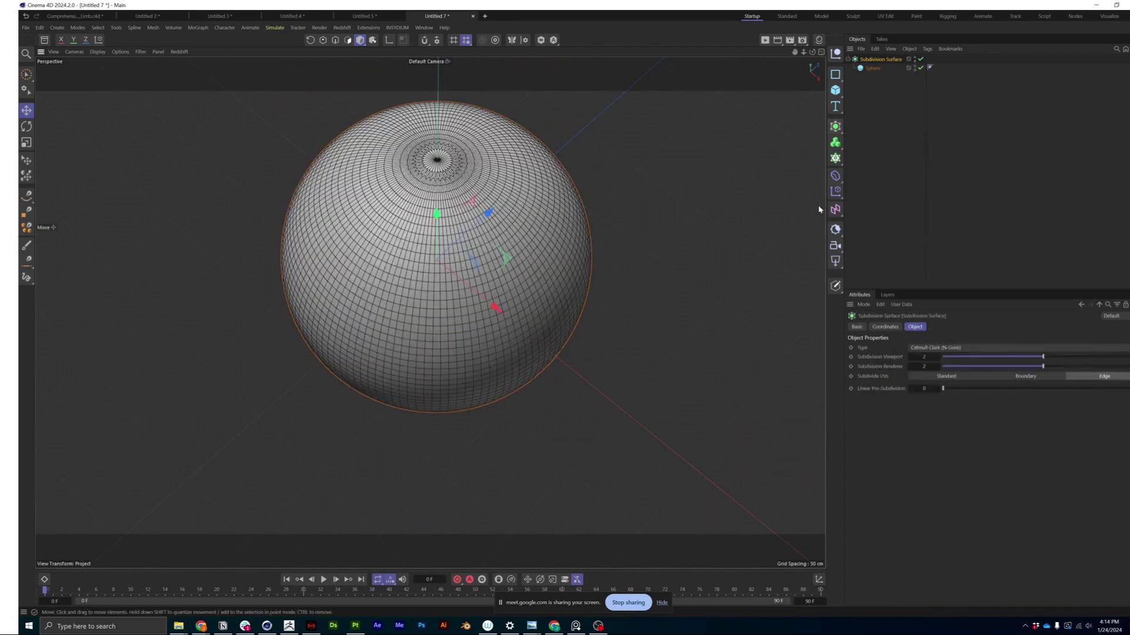
left_click(937, 356)
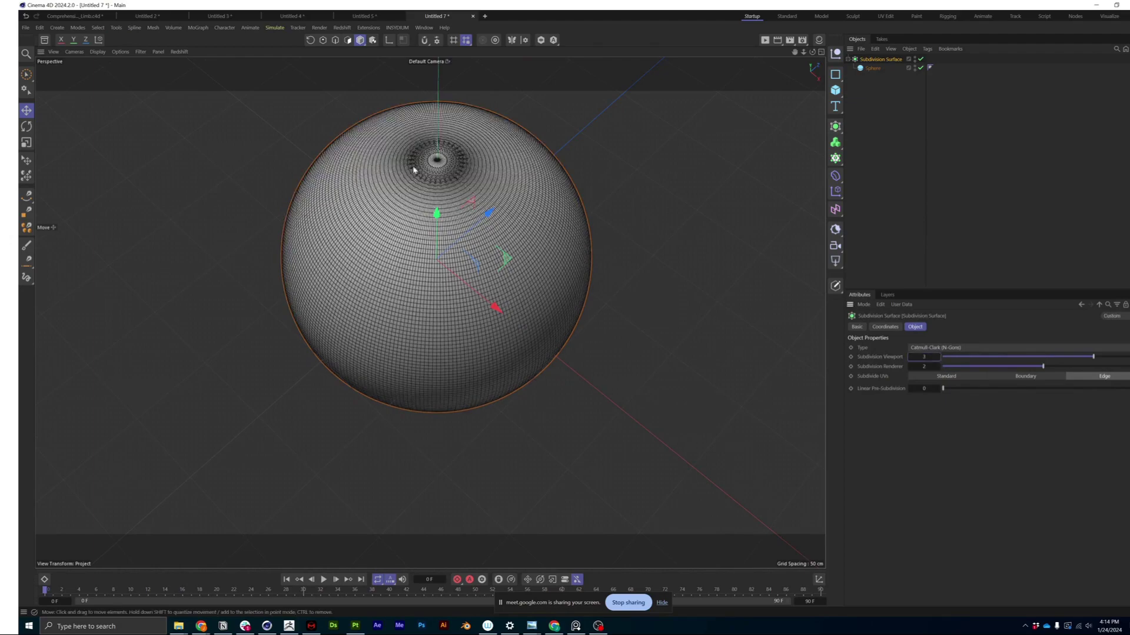
scroll(436, 166, "up", 5)
scroll(442, 168, "down", 2)
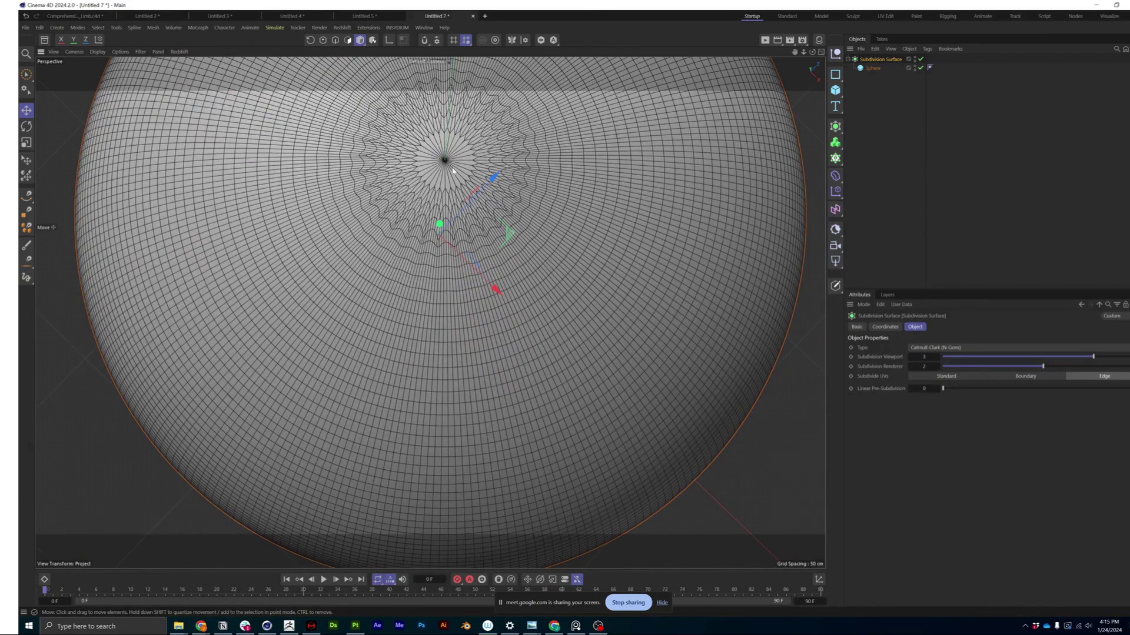
Step: Deselect the objects, hide the shading lines and examine the smooth shading around the sphere's top pole
left_click(927, 126)
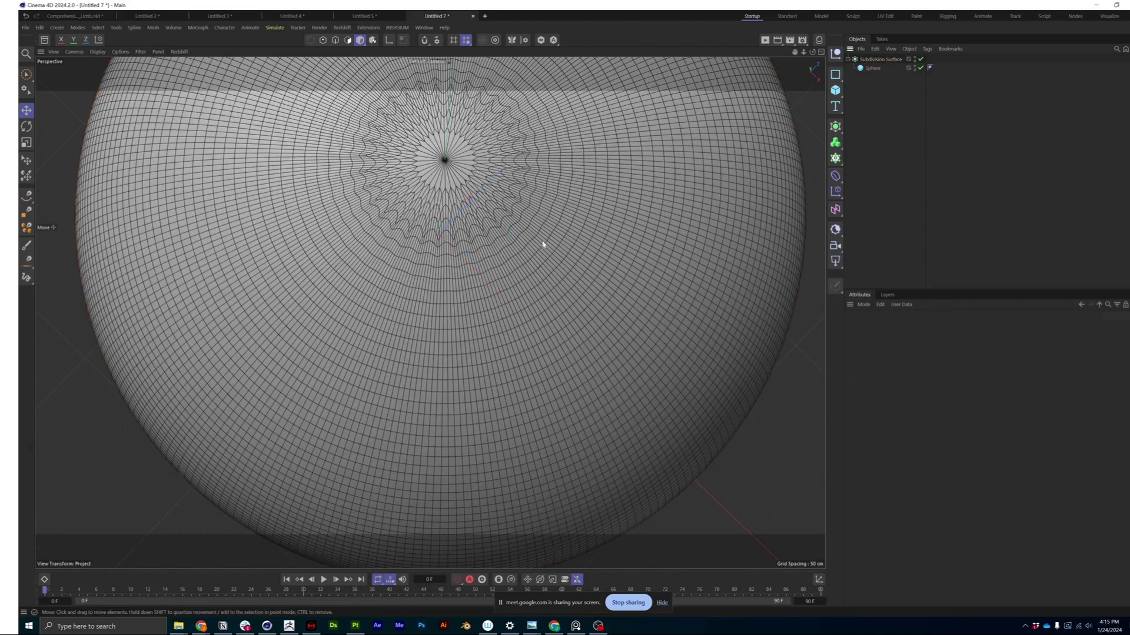
key("n")
key("a")
right_click_drag(545, 237, 474, 217, "alt")
left_click_drag(429, 310, 492, 229, "alt")
right_click_drag(473, 224, 489, 208, "alt")
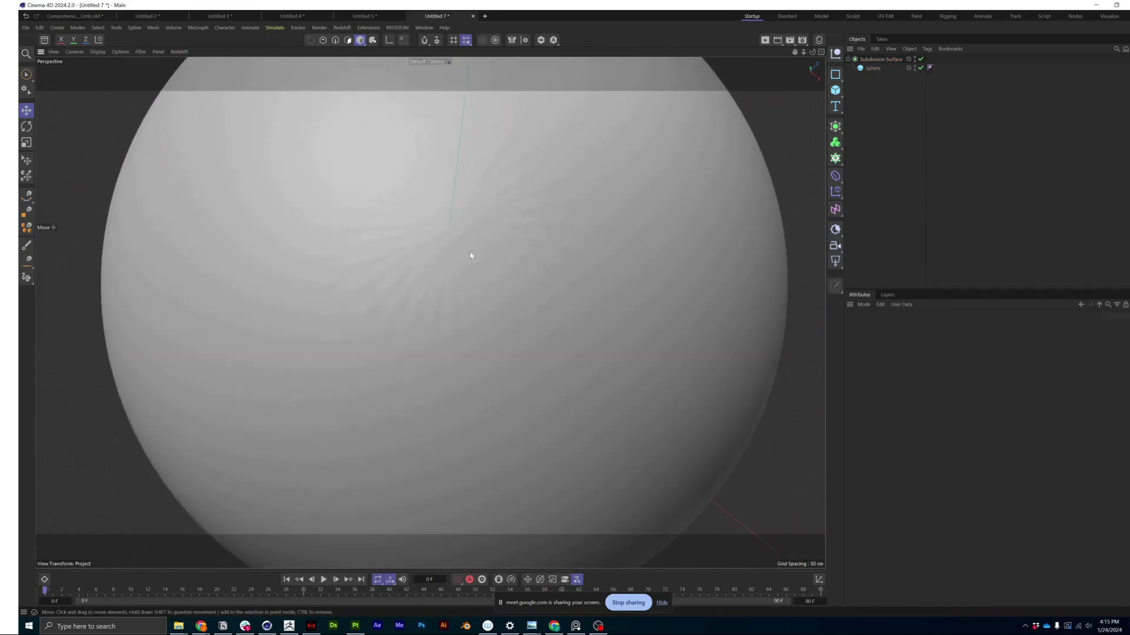
Step: Toggle the Subdivision Surface off and on to compare the sphere's shading at the pole
left_click(921, 60)
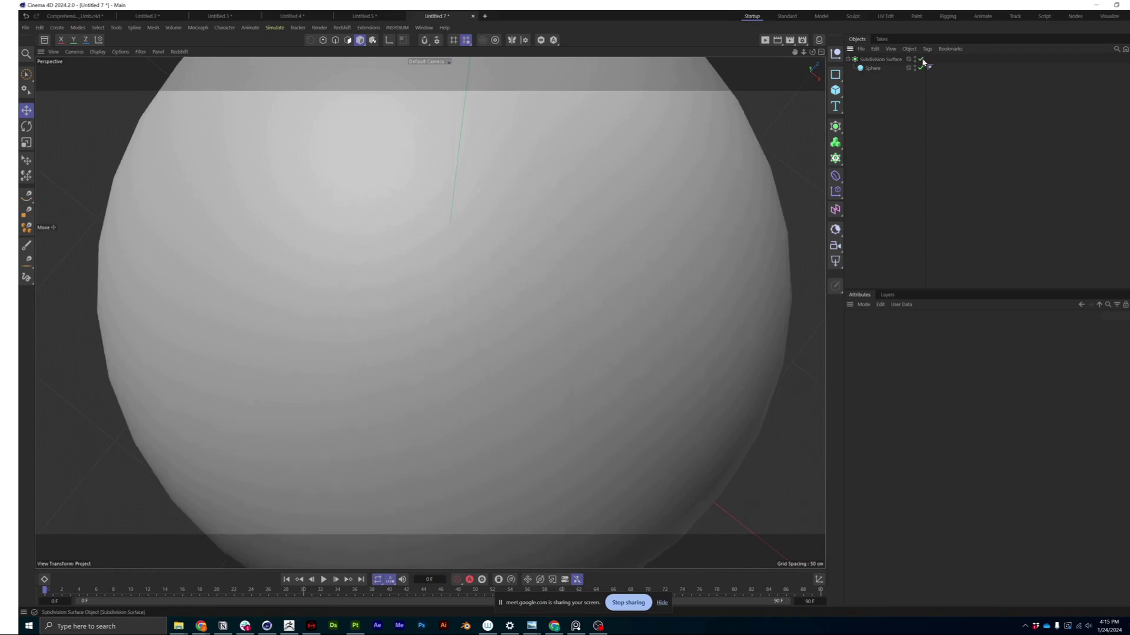
left_click(921, 60)
scroll(382, 277, "down", 5)
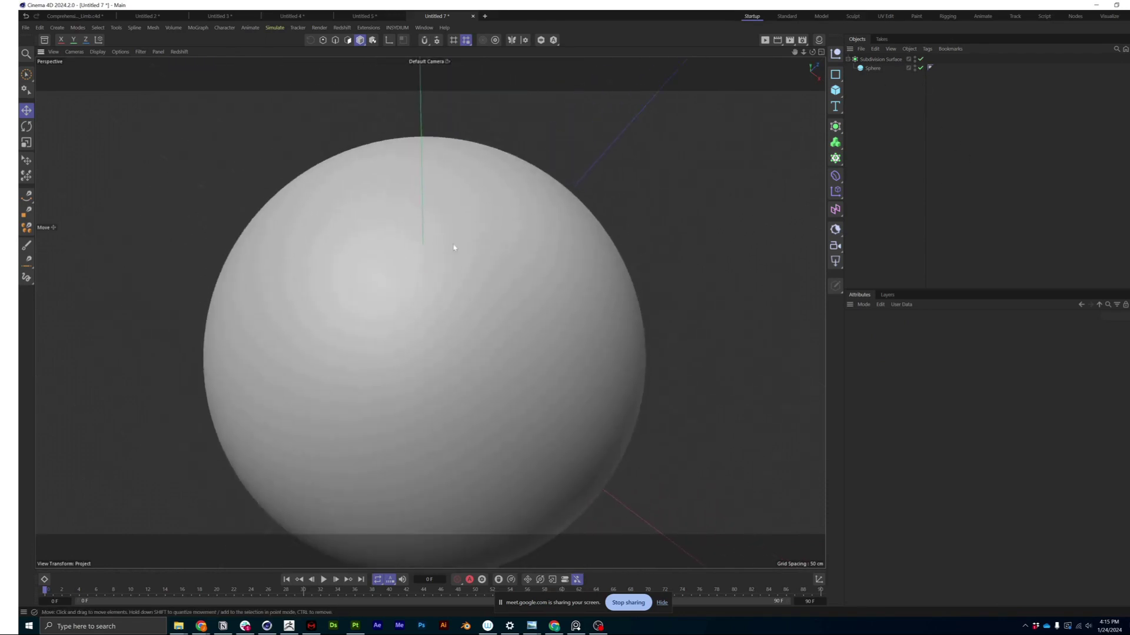
left_click_drag(453, 248, 429, 310, "alt")
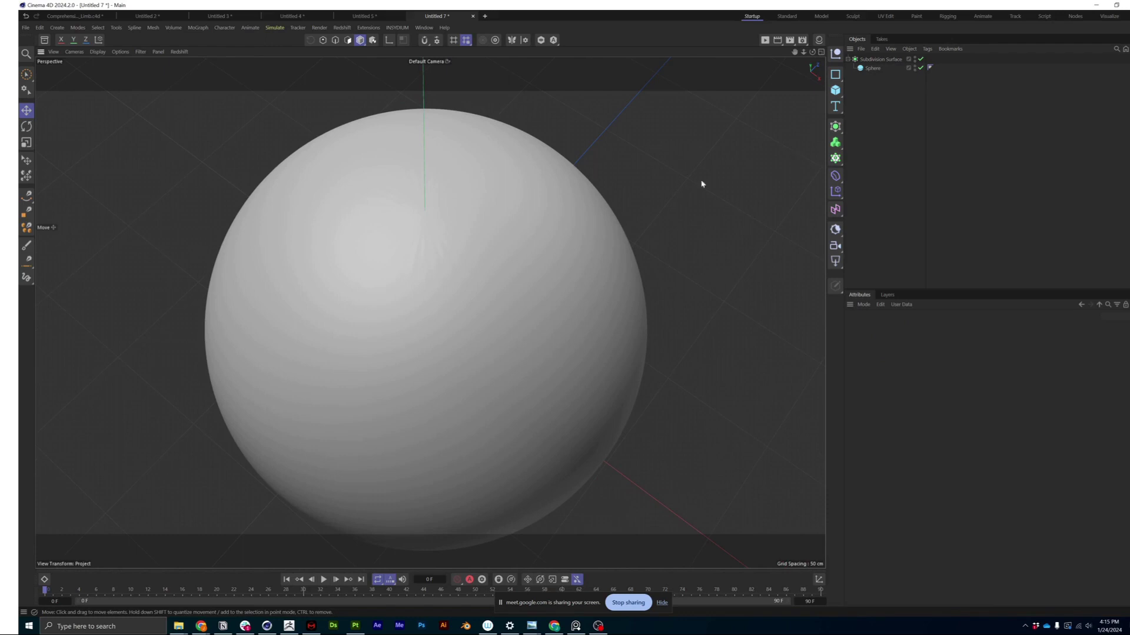
scroll(515, 303, "down", 5)
left_click_drag(460, 357, 520, 309, "alt")
scroll(491, 339, "up", 2)
Step: Disable the Subdivision Surface and set the sphere's type to Hexahedron
left_click(921, 60)
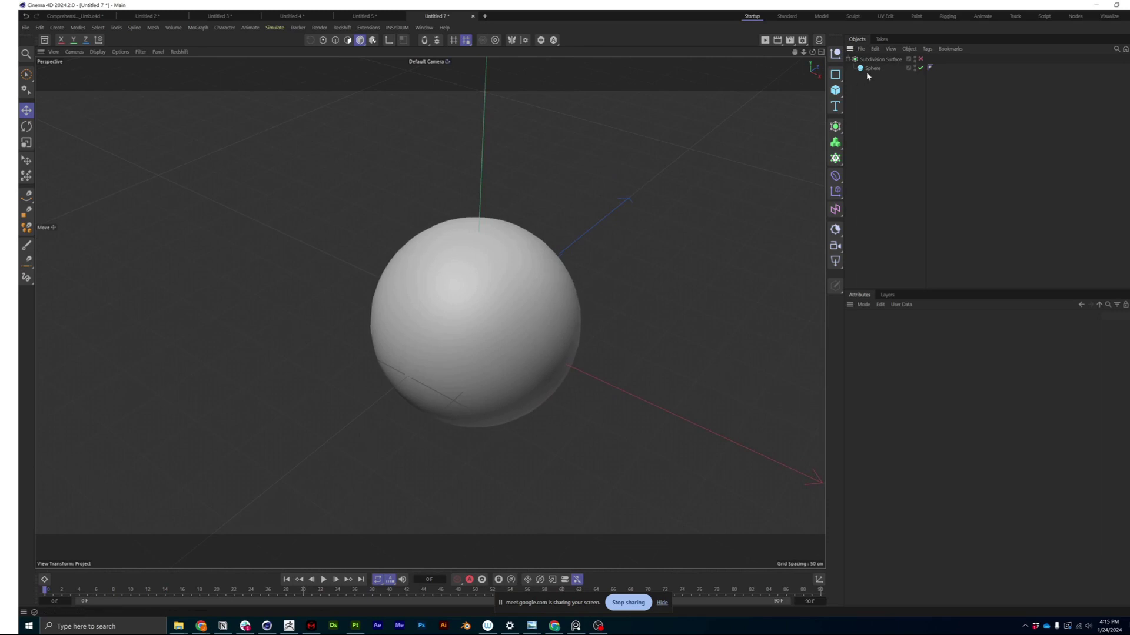
left_click(869, 69)
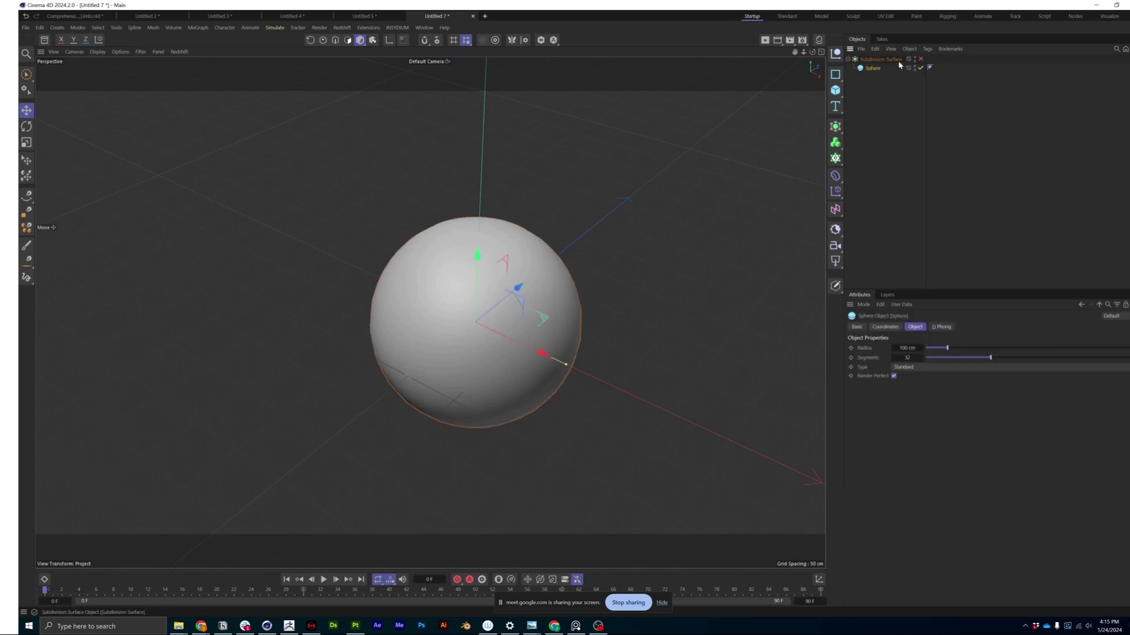
left_click(921, 368)
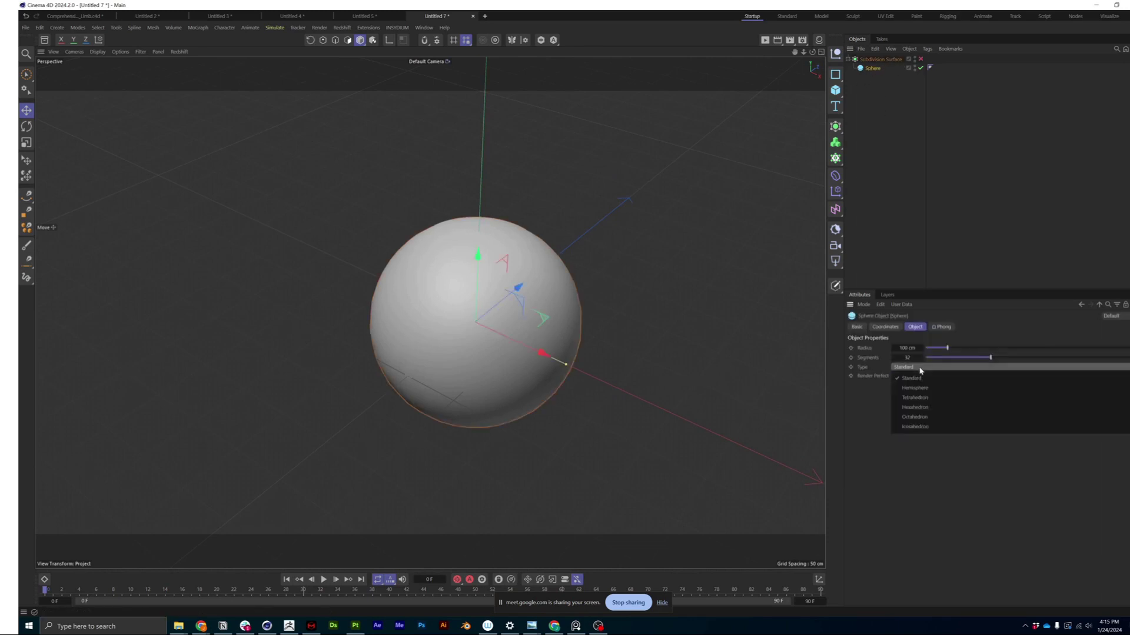
left_click(927, 407)
Step: Show the shading lines and examine the hexahedron sphere's quad layout and corner poles
key("n")
key("b")
scroll(502, 393, "up", 2)
left_click_drag(509, 393, 487, 334, "alt")
middle_click_drag(487, 334, 481, 282, "alt")
left_click_drag(481, 282, 471, 320, "alt")
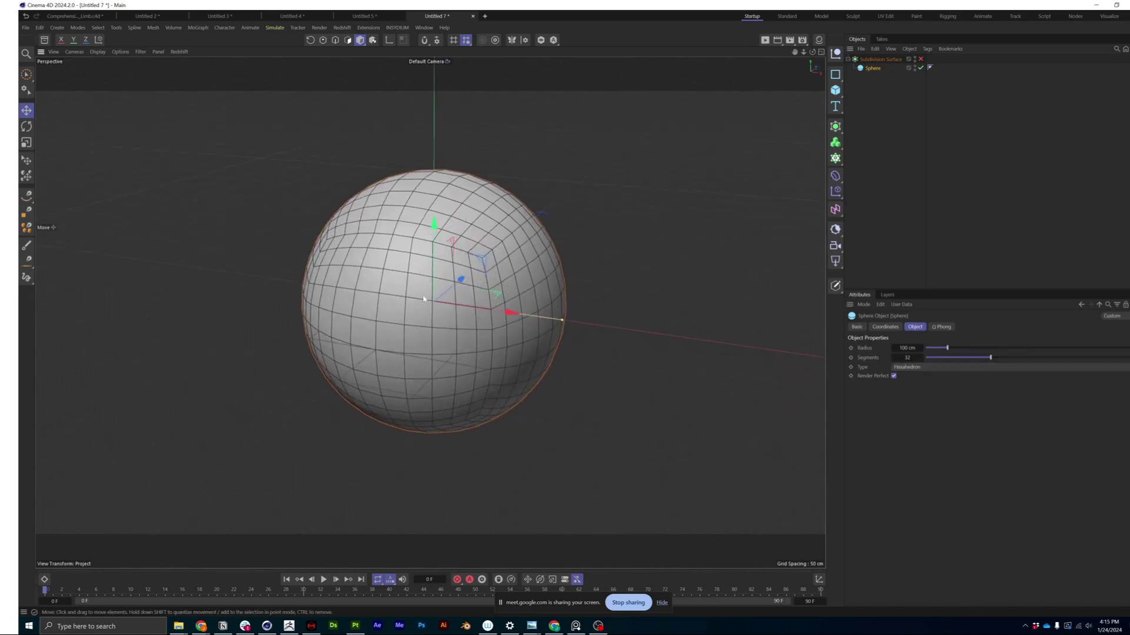
middle_click_drag(410, 289, 436, 274, "alt")
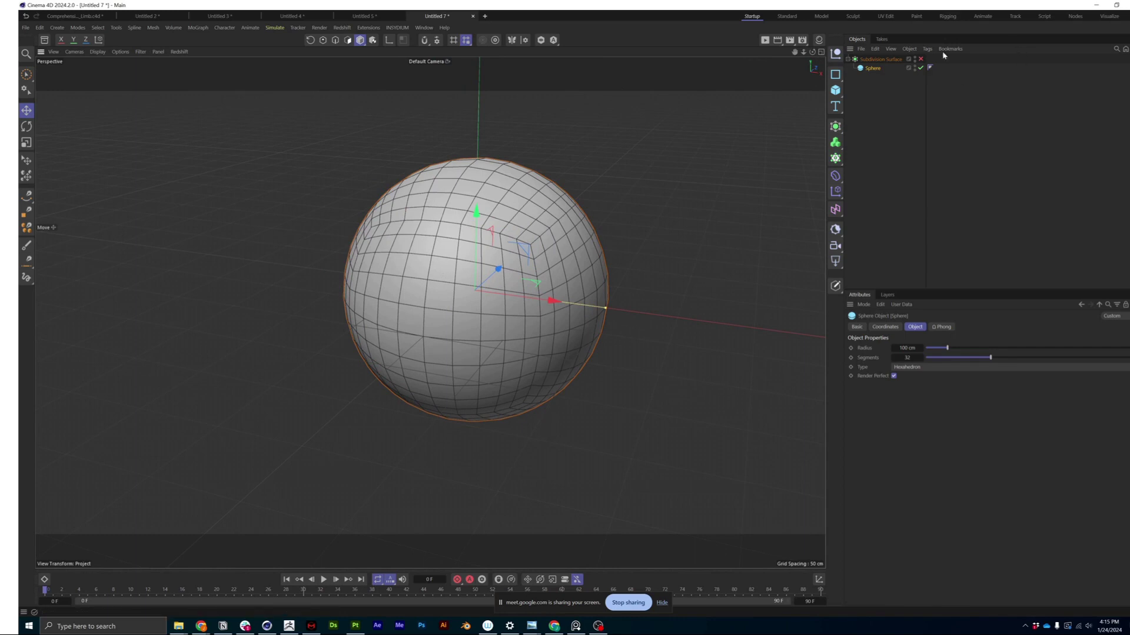
Step: Enable the Subdivision Surface and examine the hexahedron sphere's shading with and without lines
left_click(921, 58)
left_click_drag(569, 198, 574, 255, "alt")
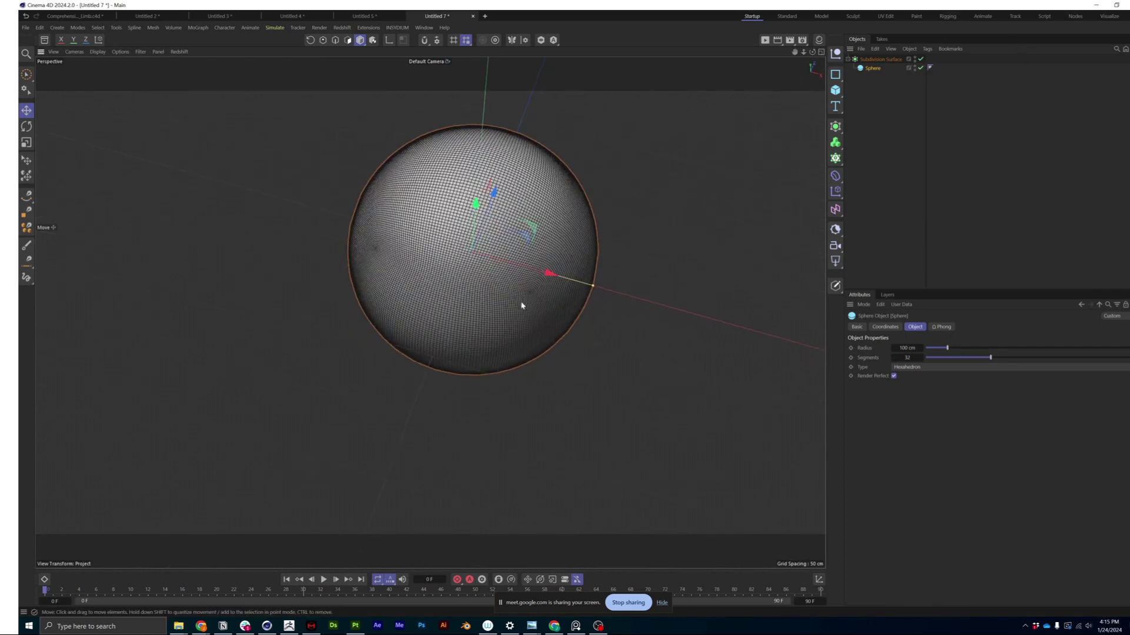
left_click_drag(522, 305, 557, 300, "alt")
mouse_move(533, 293)
right_mouse_down("alt")
mouse_move(613, 246)
mouse_move(519, 312)
mouse_move(526, 292)
right_mouse_up("alt")
mouse_move(493, 219)
left_mouse_down("alt")
mouse_move(517, 273)
mouse_move(512, 200)
mouse_move(429, 312)
mouse_move(492, 242)
left_mouse_up("alt")
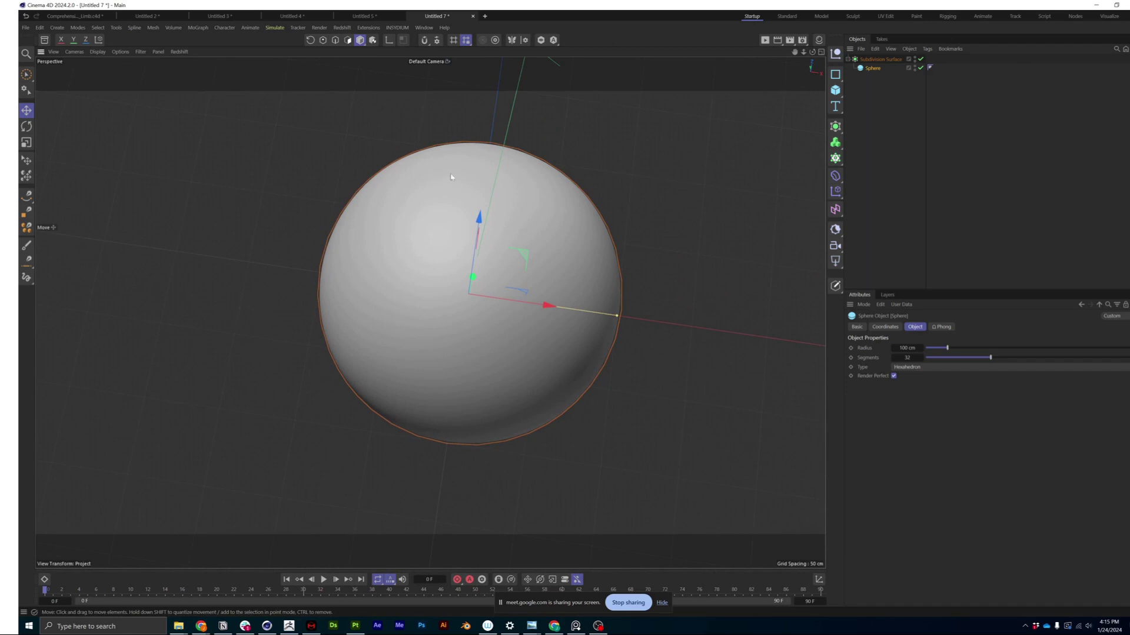
left_click_drag(459, 330, 457, 234, "alt")
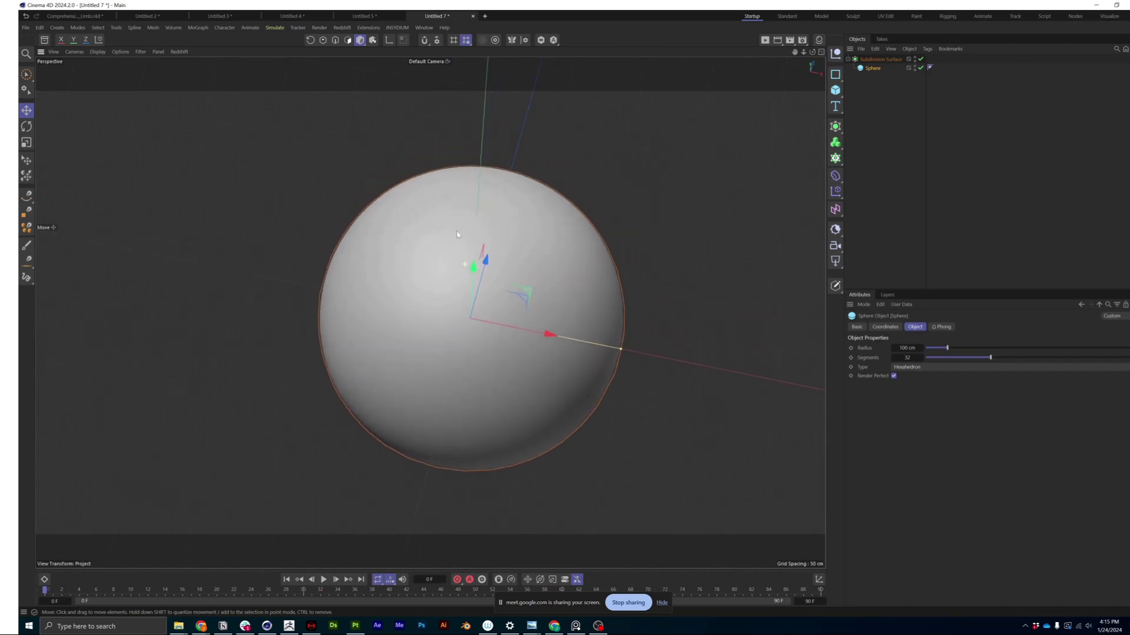
left_click_drag(384, 266, 435, 247, "alt")
Step: With the Subdivision Surface disabled, reduce the sphere to 17 segments and convert it to an editable polygon object
key("q")
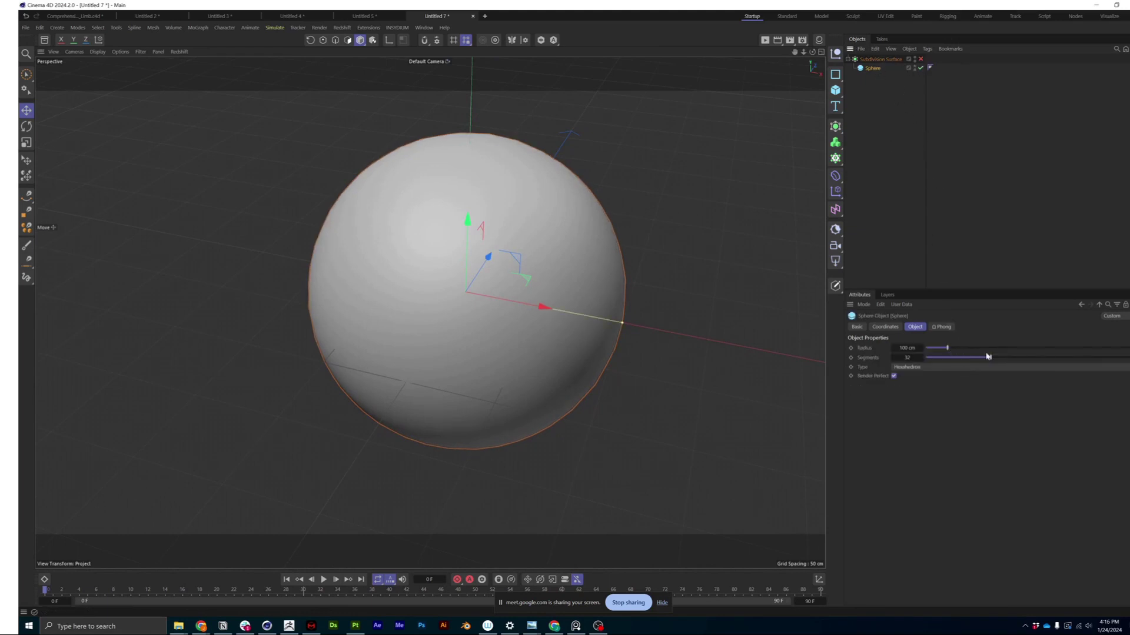
left_click_drag(990, 357, 956, 359)
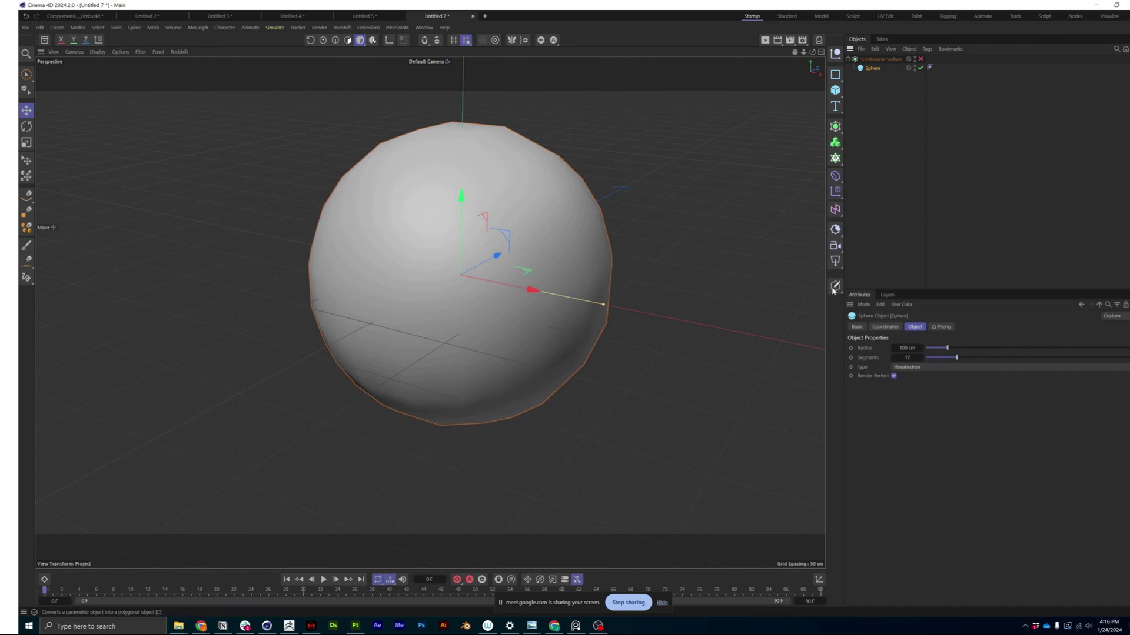
key("c")
Step: Switch to polygon mode and examine the quads around the corner pole where three edges meet
left_click(347, 40)
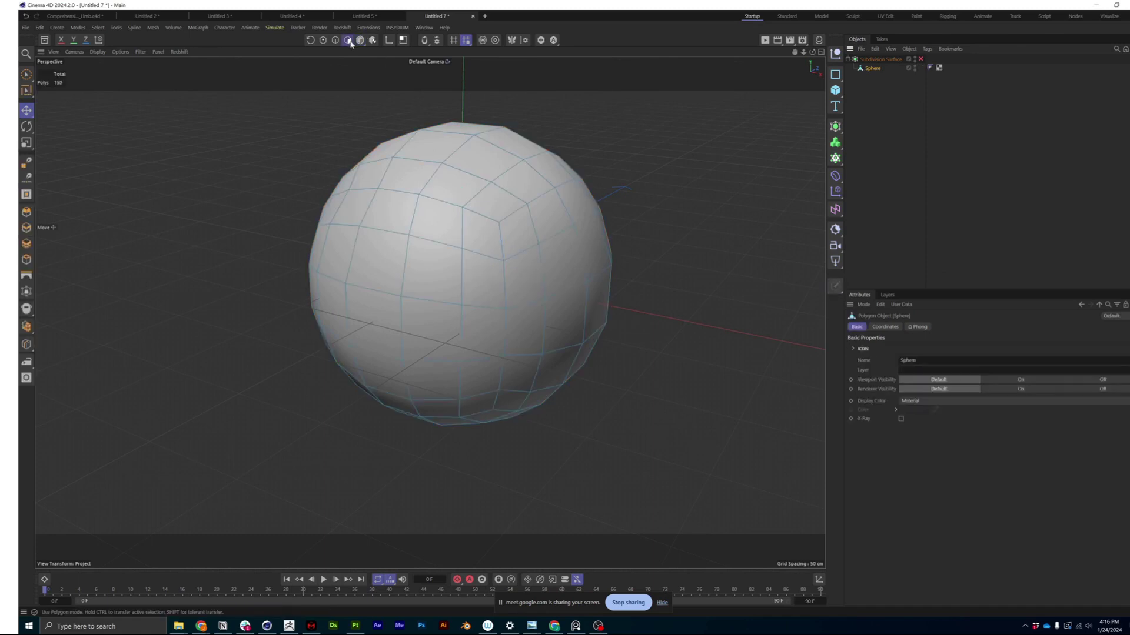
left_click(424, 260)
left_click(504, 235)
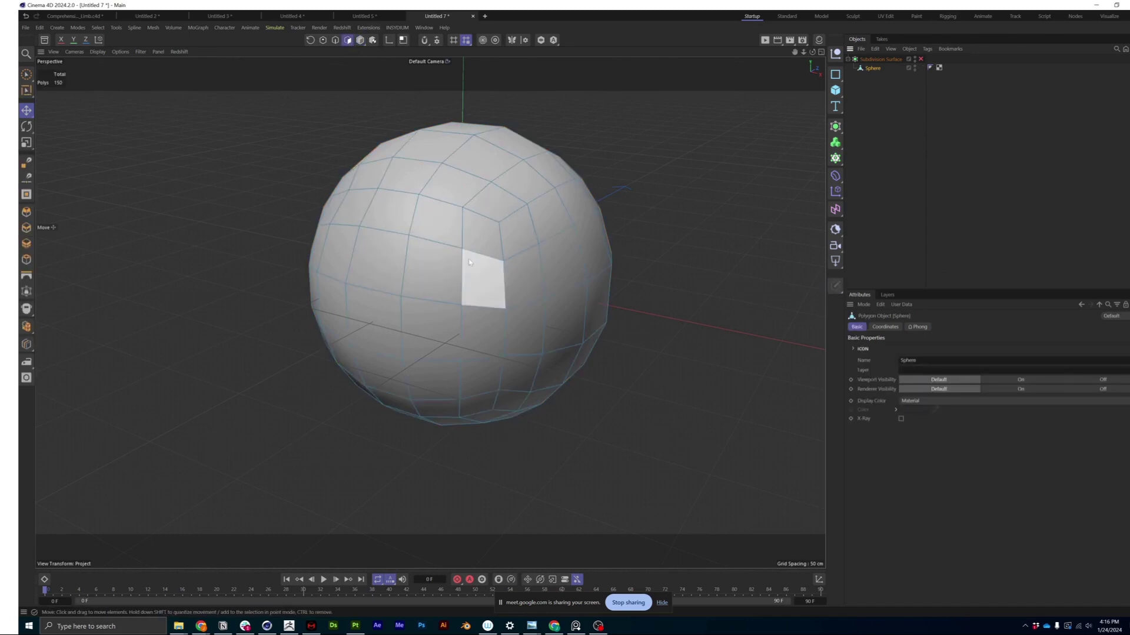
left_click_drag(504, 260, 483, 251, "alt")
middle_click_drag(458, 288, 482, 269, "alt")
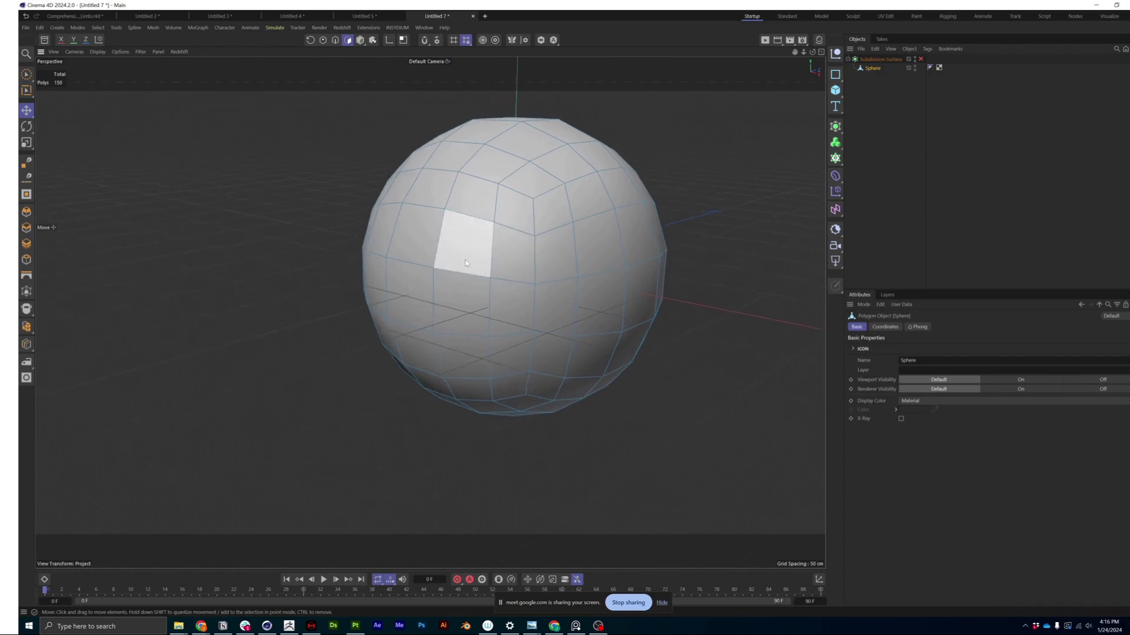
left_click(533, 183)
key("ctrl+a")
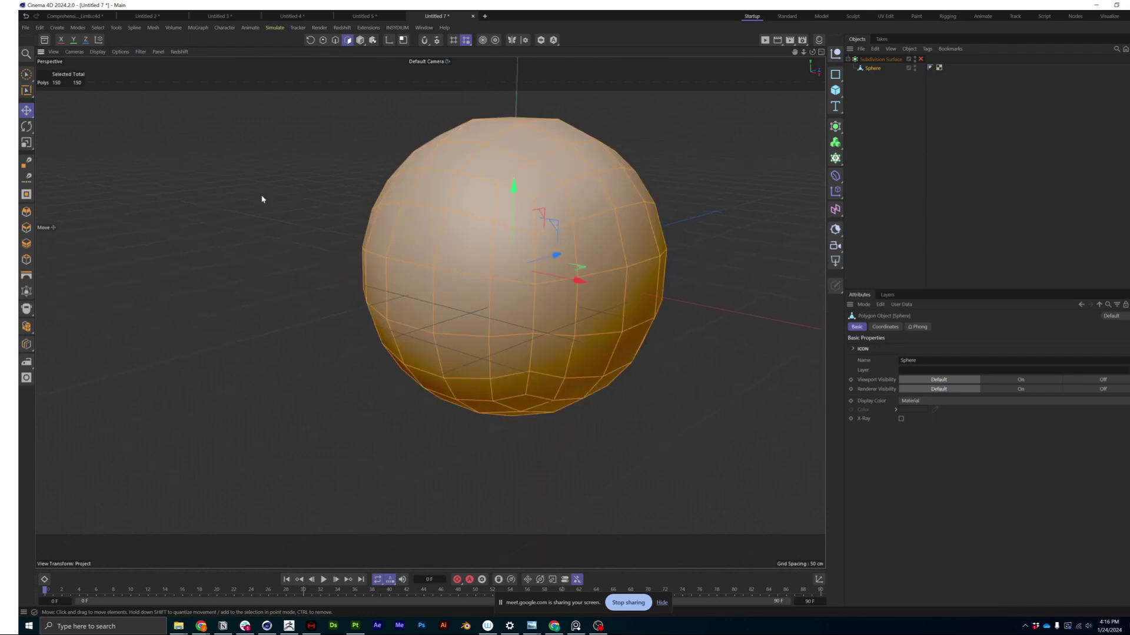
key("ctrl+shift+a")
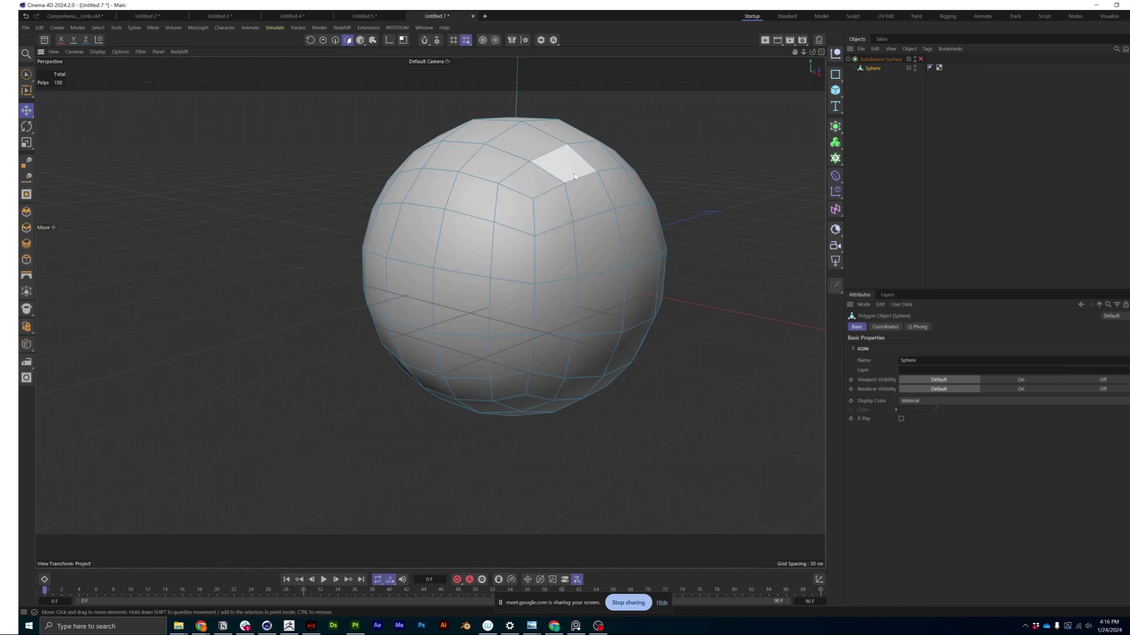
Step: Loop-select the polygon ring running past the sphere's corner pole, then fill-select the larger region beyond it and delete those polygons
key("u")
key("l")
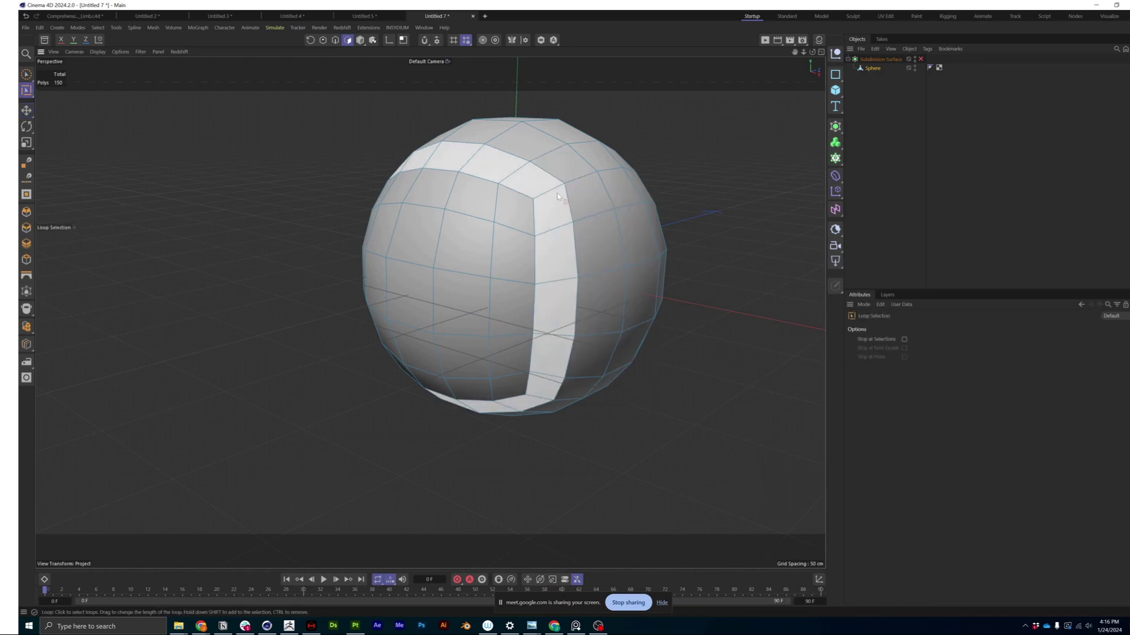
left_click(557, 196)
key("u")
key("f")
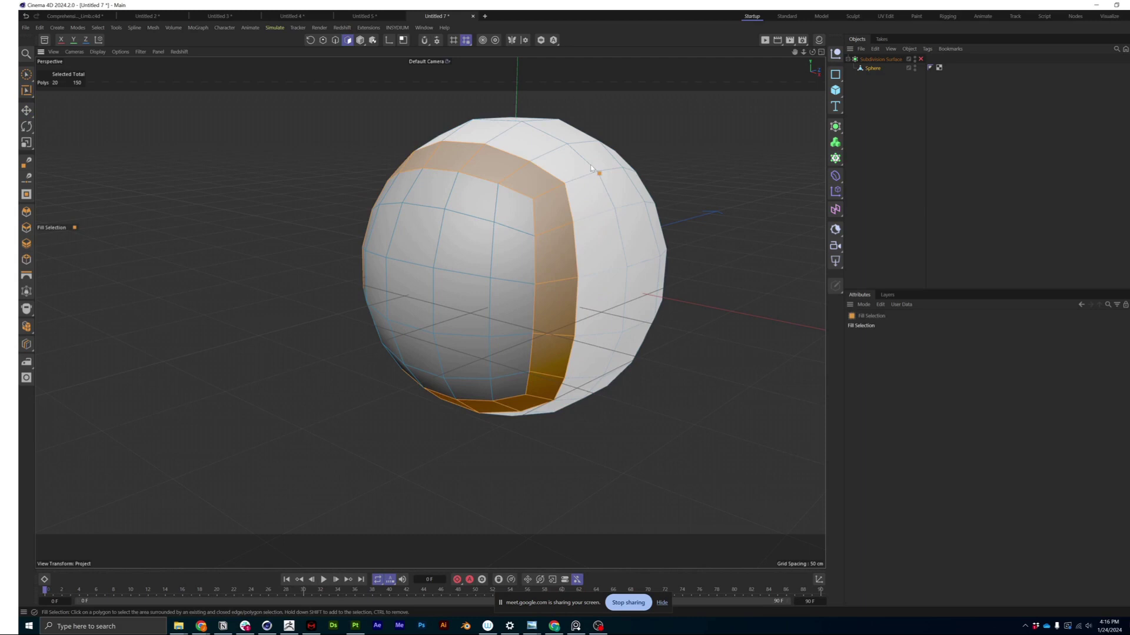
left_click(587, 171)
key("ctrl+z")
left_click(601, 213)
key("Delete")
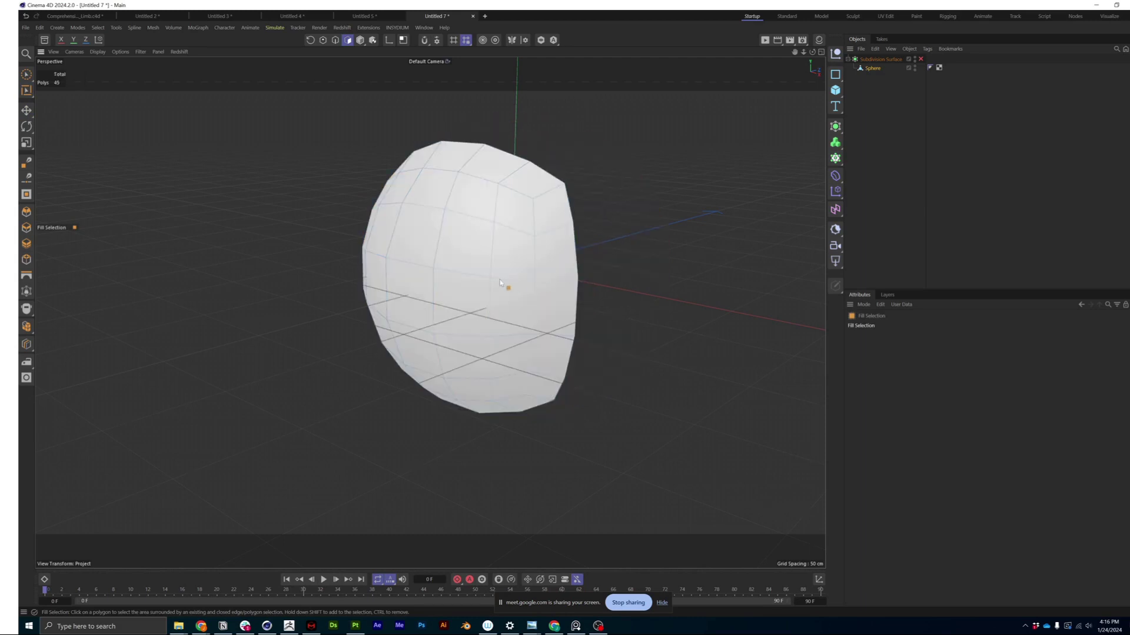
Step: Delete the inner quad patch enclosed by the border loop so that only the open ring of polygons remains
key("u")
key("l")
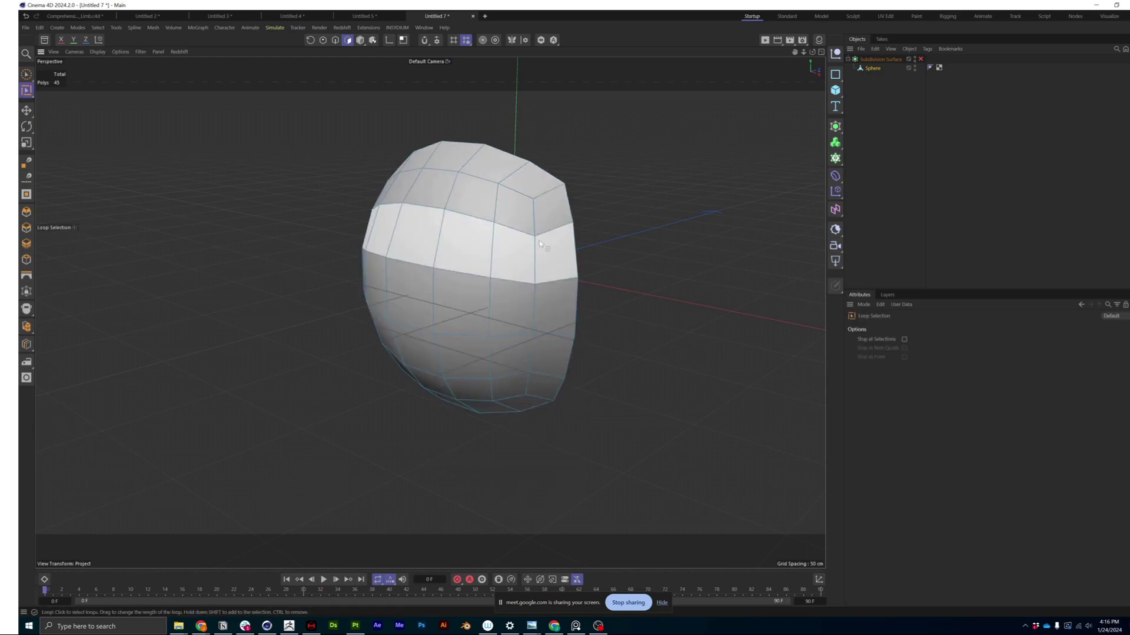
left_click(544, 193)
key("ctrl+shift+i")
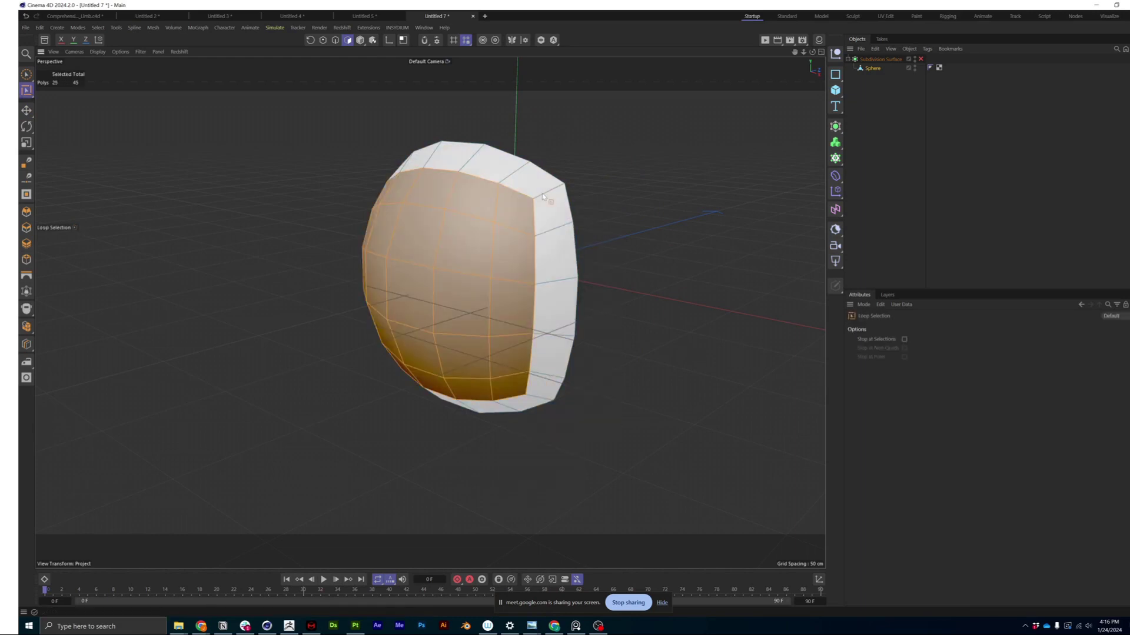
key("Delete")
left_click_drag(520, 294, 492, 275, "alt")
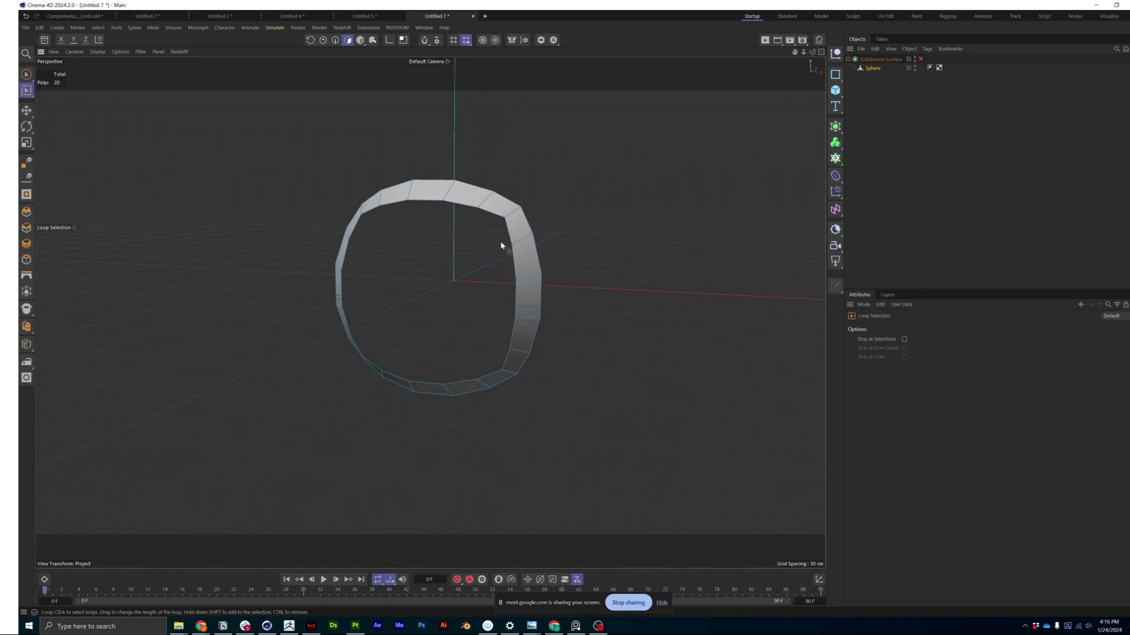
Step: Close the ring's open hole with Close Polygon Hole using the Grid polygon type, and examine the resulting quad layout
left_click(27, 194)
left_click(398, 202)
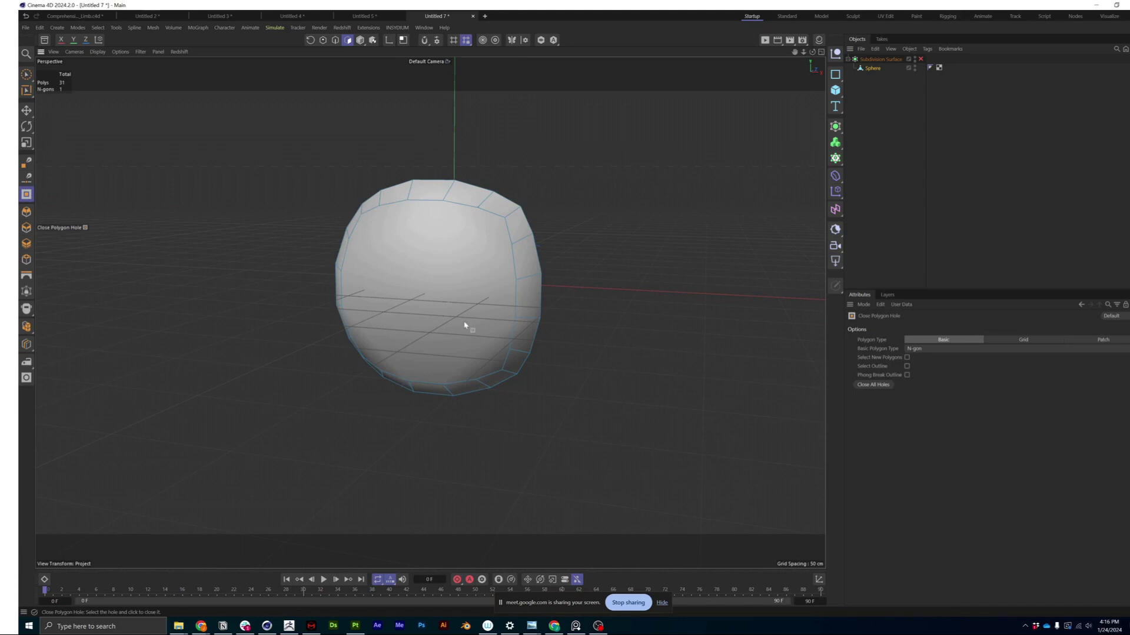
left_click(1023, 340)
left_click_drag(396, 323, 436, 214, "alt")
left_click_drag(441, 411, 709, 350, "alt")
left_click_drag(318, 303, 310, 287, "alt")
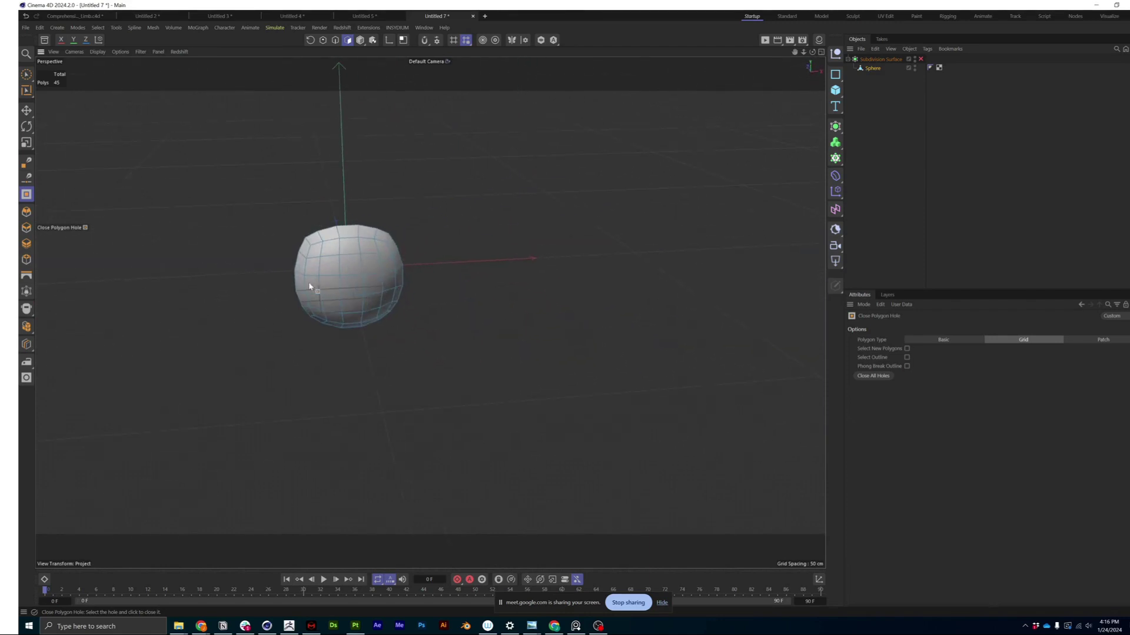
left_click_drag(306, 161, 205, 81, "alt")
Step: Return to the Comprehensive_Lower_Limb document, show all muscles and bones instead of the isolated gluteus maximus, and leave polygon mode
left_click(67, 17)
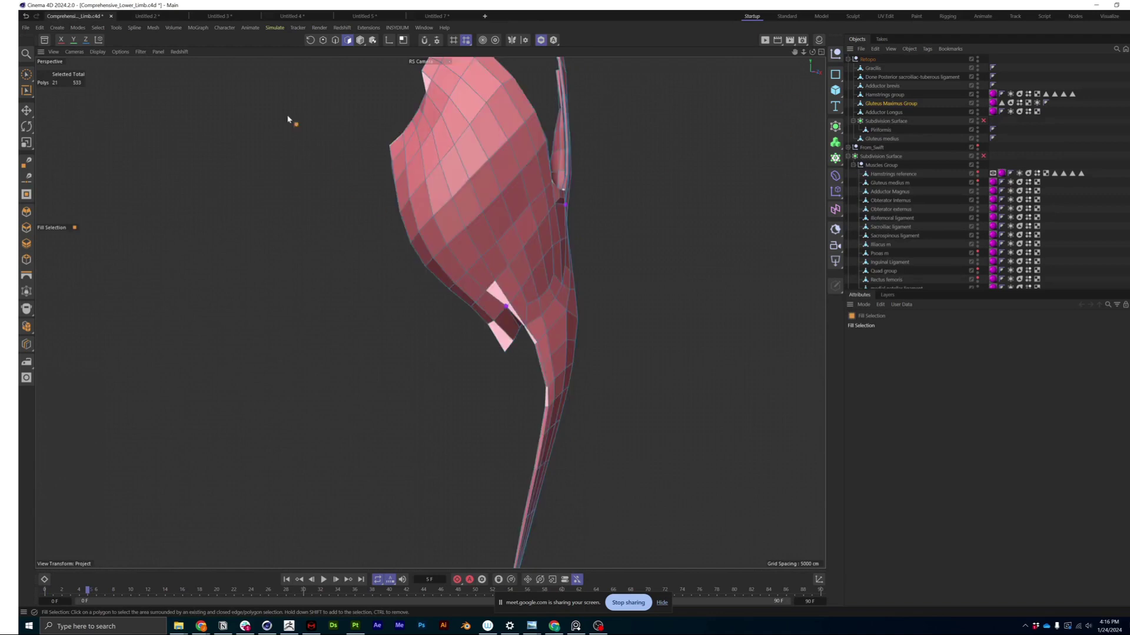
mouse_move(203, 76)
left_mouse_down("alt")
mouse_move(430, 246)
mouse_move(603, 180)
left_mouse_up("alt")
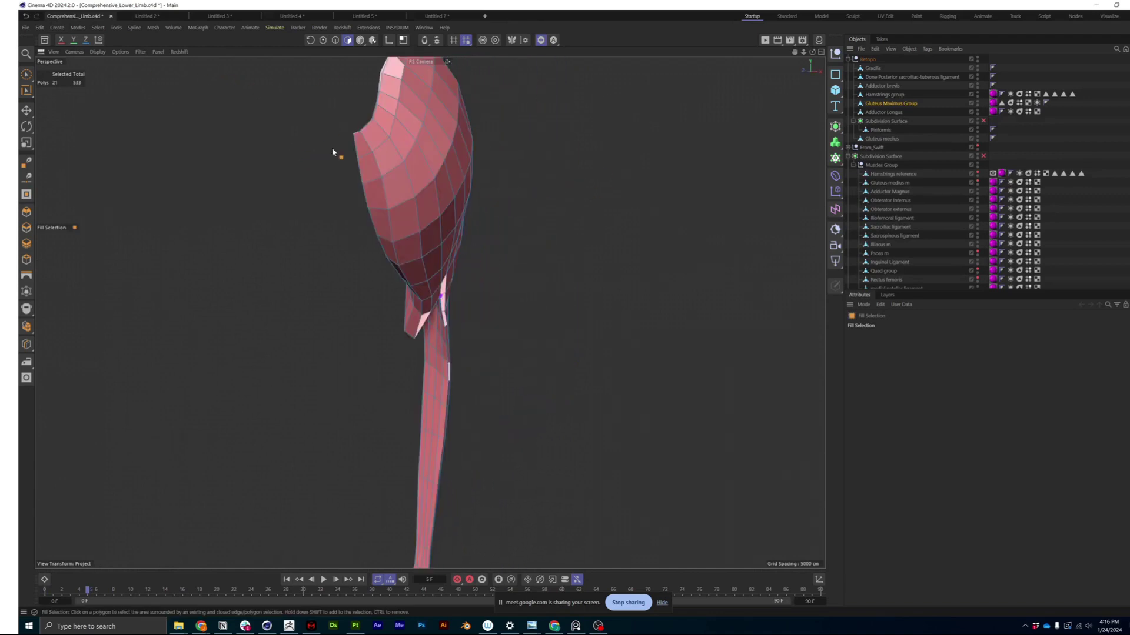
left_click(540, 41)
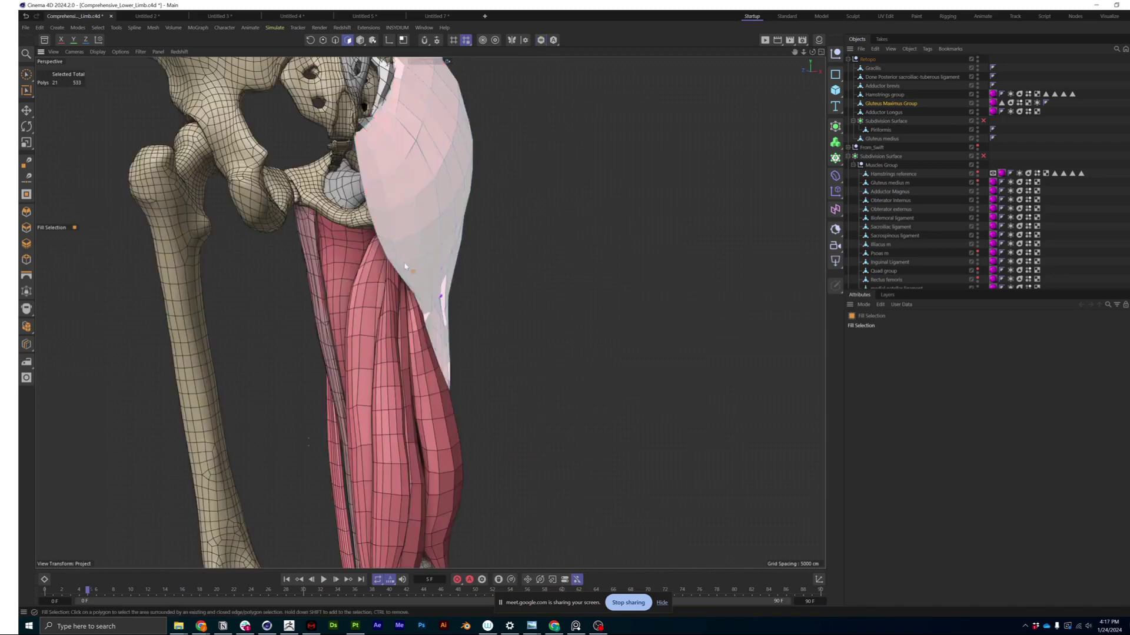
key("Return")
middle_click_drag(403, 320, 395, 203, "alt")
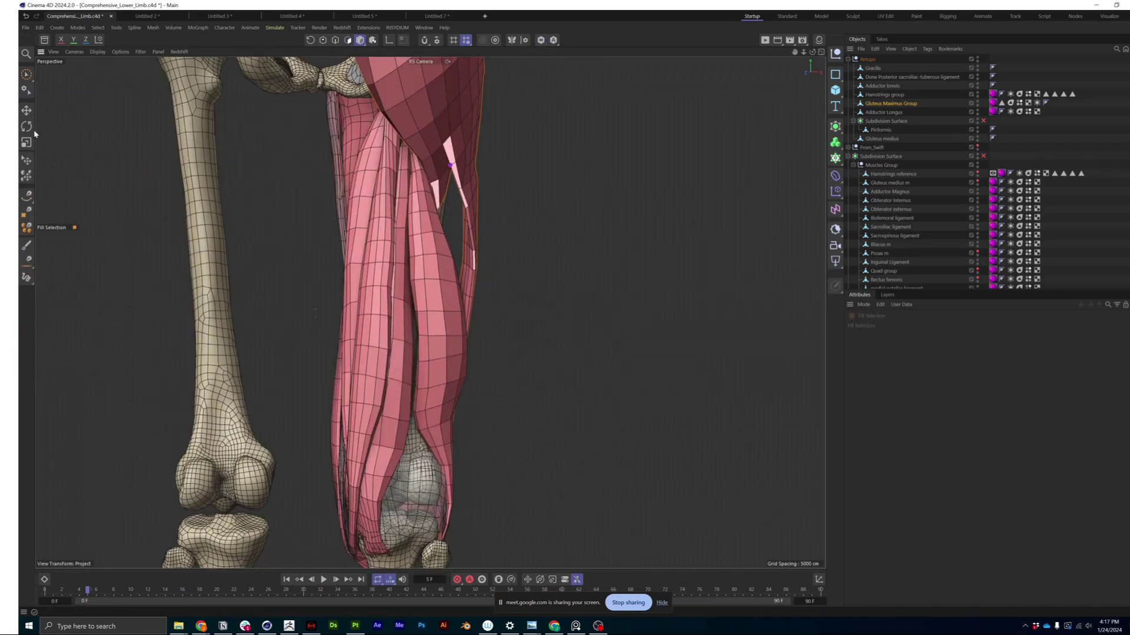
Step: Select the Hamstrings group and isolate it in the viewport to examine its separate muscles
left_click(27, 110)
left_click(396, 305)
left_click_drag(396, 305, 347, 331, "alt")
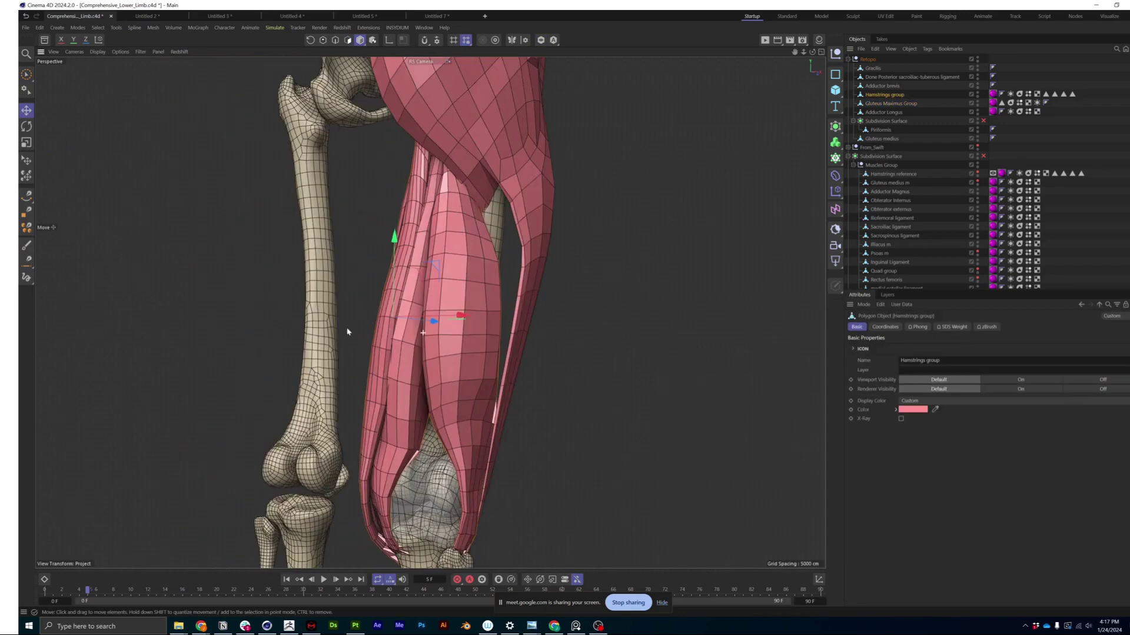
scroll(418, 303, "down", 3)
left_click(541, 40)
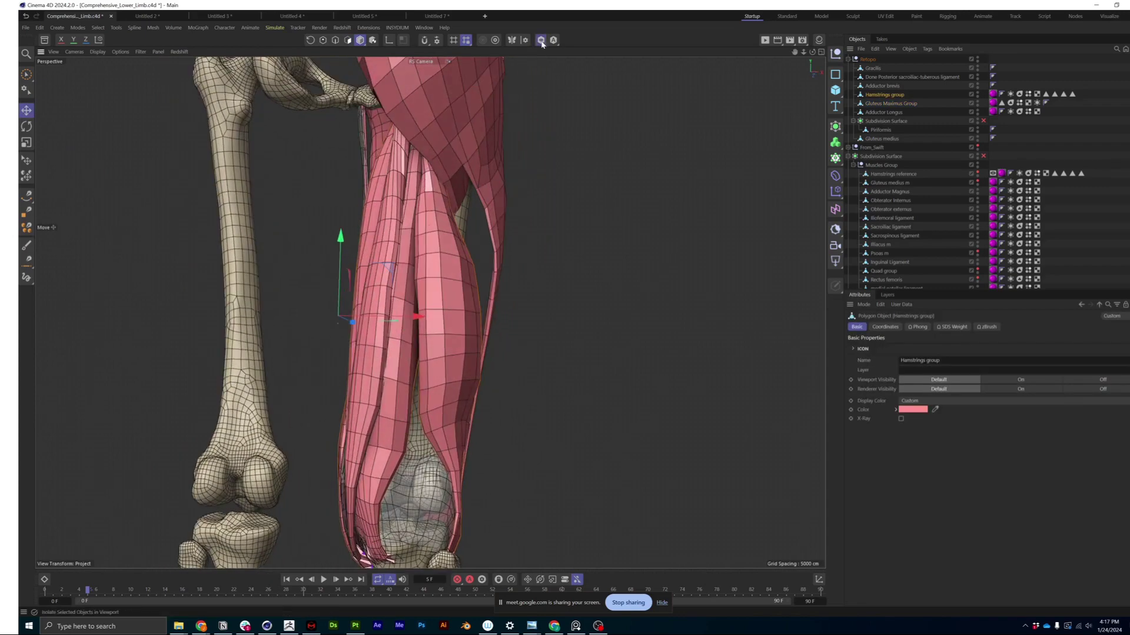
left_click_drag(400, 368, 393, 367, "alt")
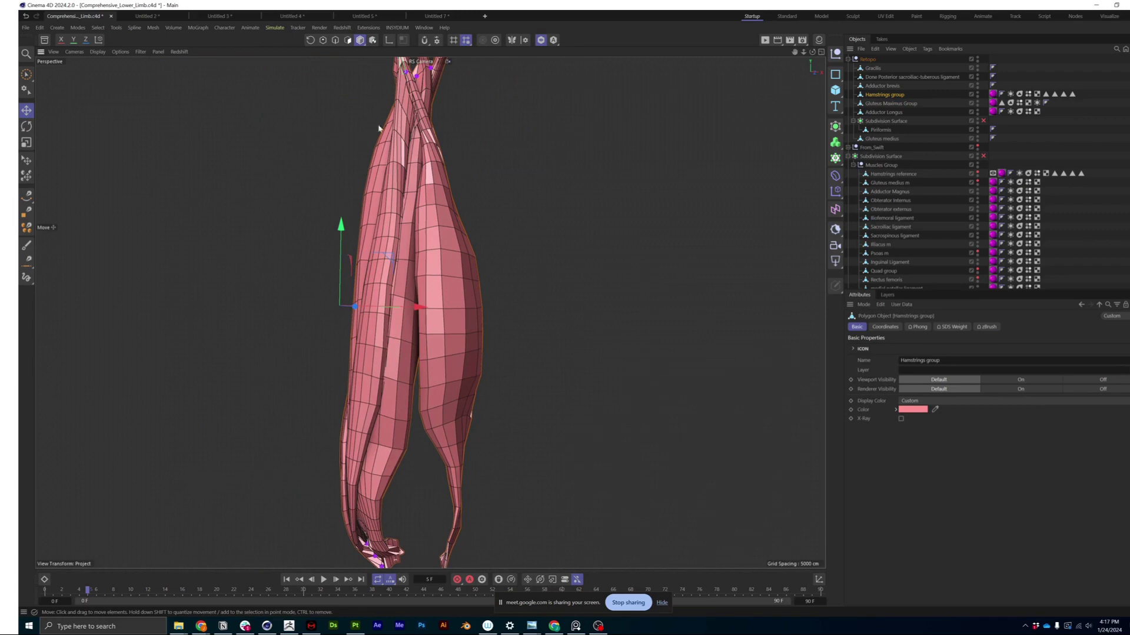
left_click_drag(379, 128, 620, 144, "alt")
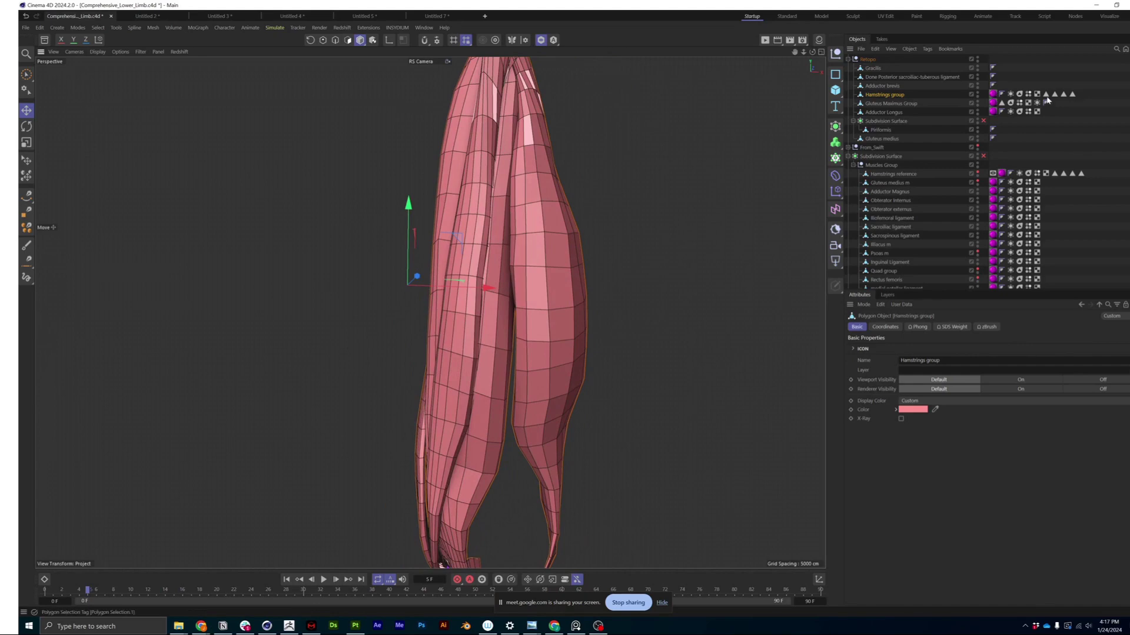
Step: In polygon mode, loop-select the narrow neck of the bulging hamstring muscle, fill-select the muscle below it and try to store the selection
left_click(348, 40)
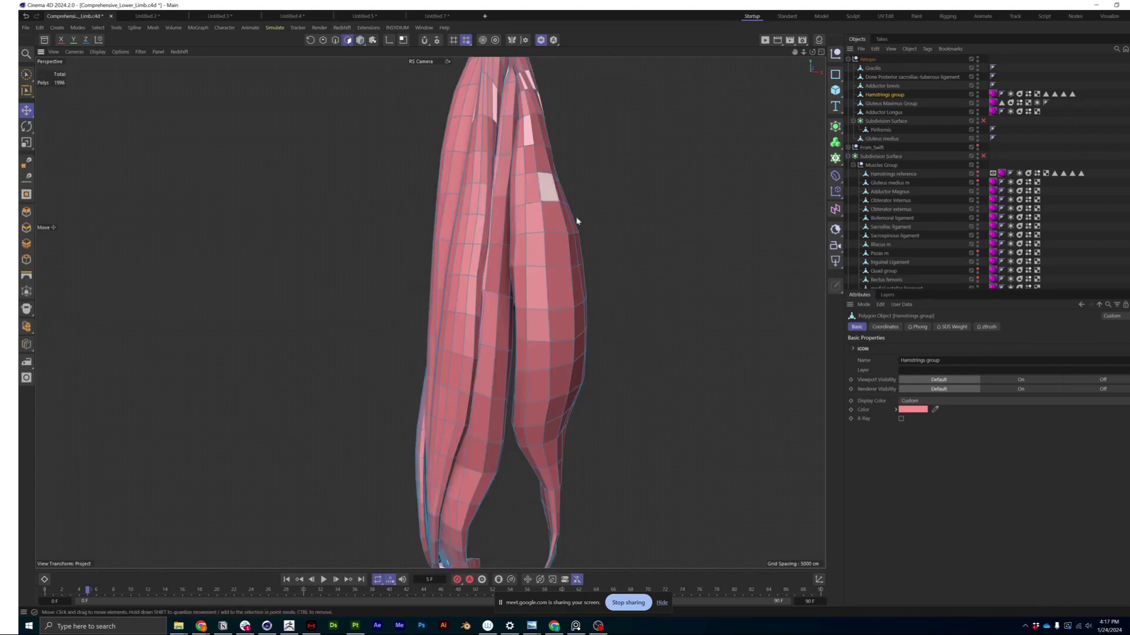
middle_click_drag(523, 91, 523, 209, "alt")
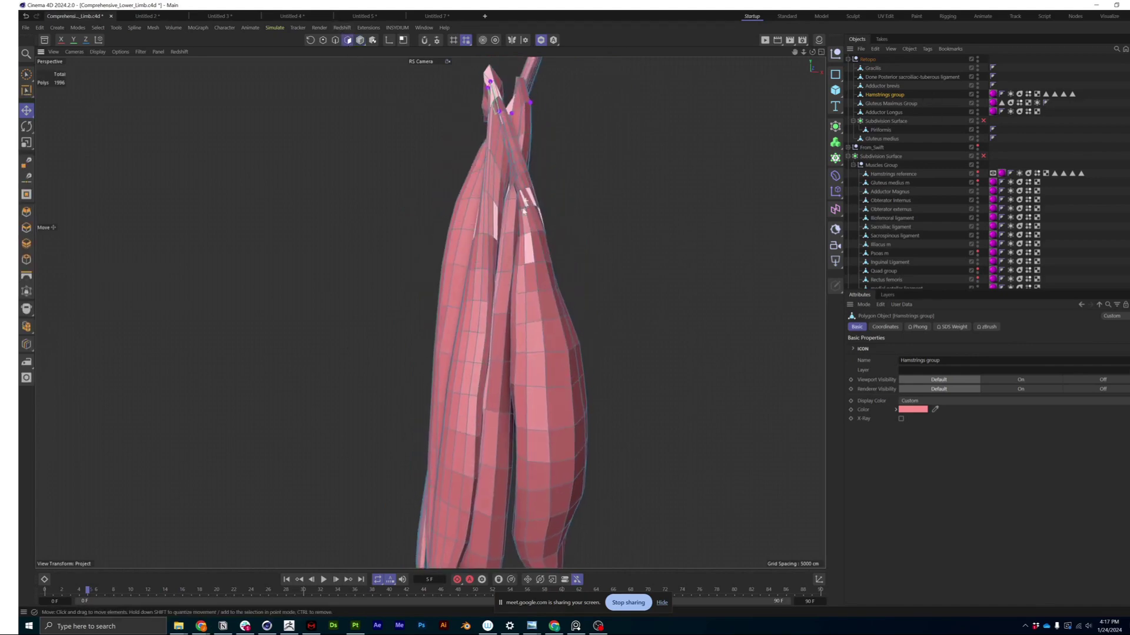
left_click_drag(525, 211, 506, 233, "alt")
key("u")
key("l")
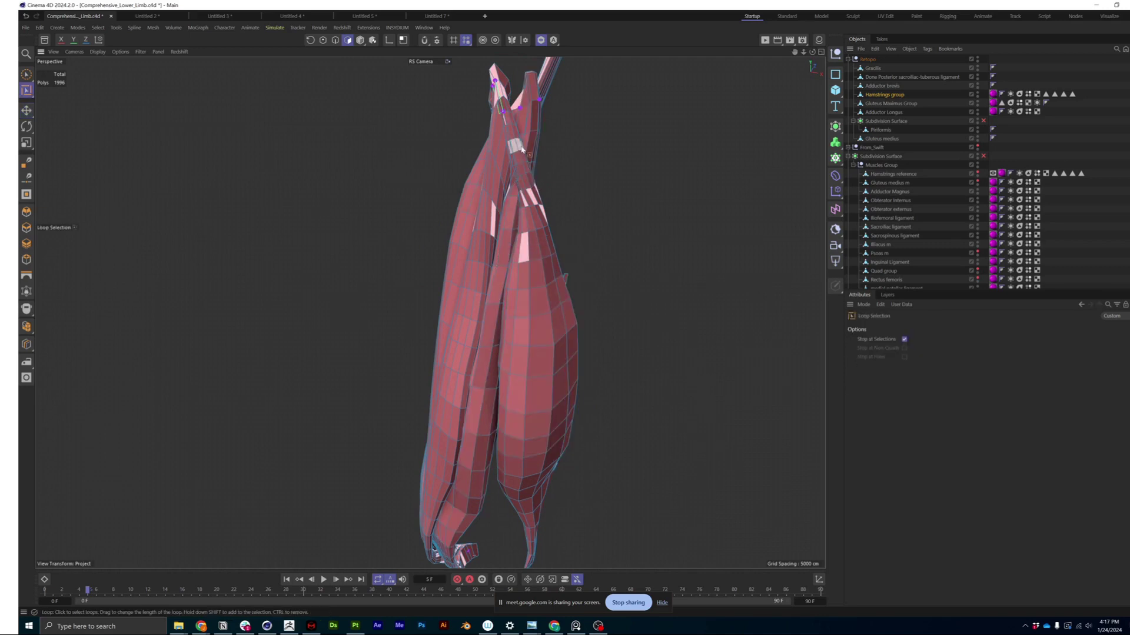
left_click(522, 149)
key("u")
key("f")
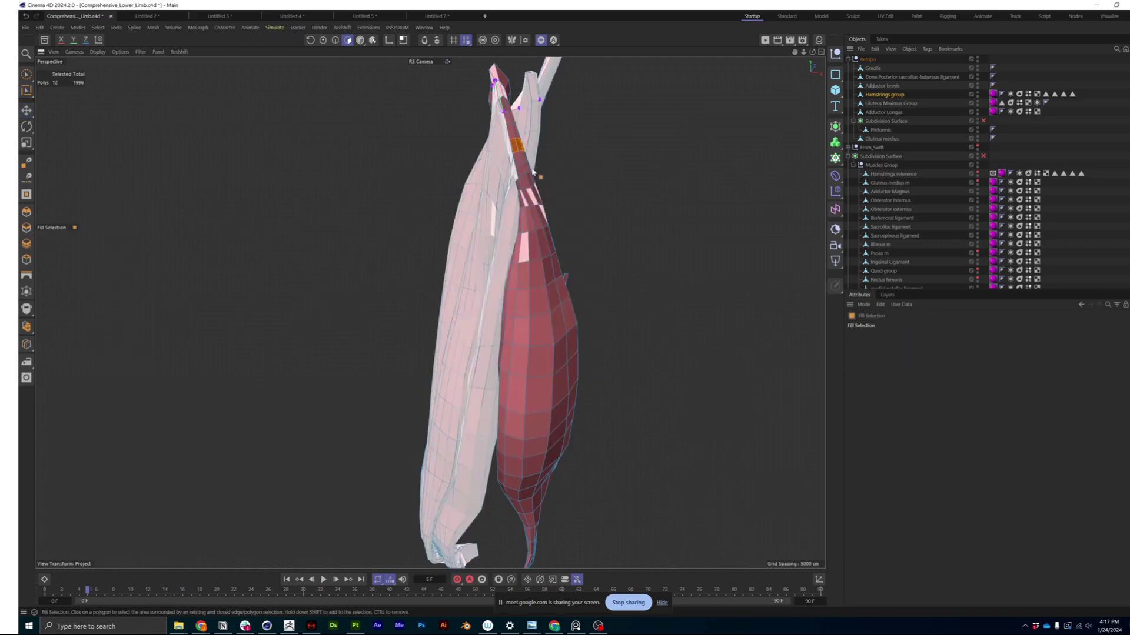
left_click(542, 207)
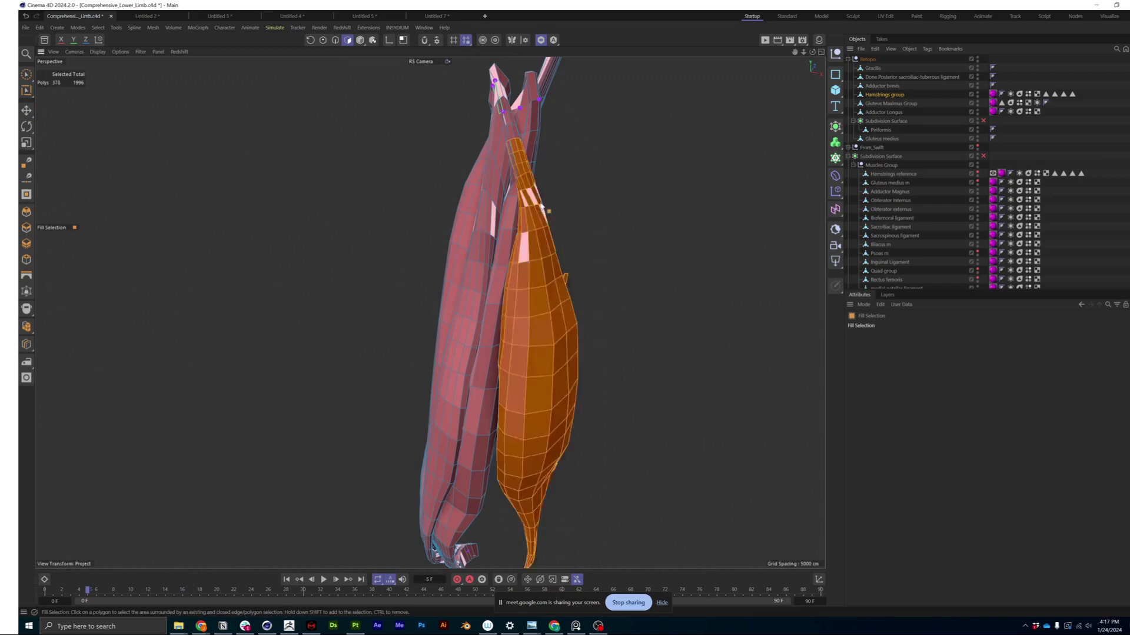
left_click(97, 28)
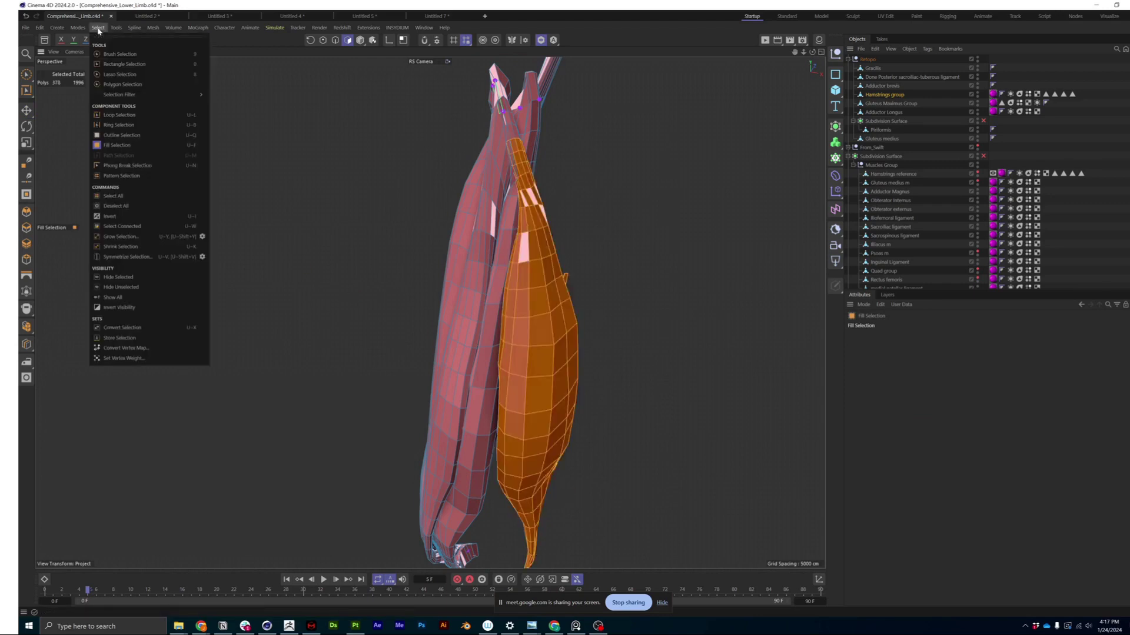
left_click(146, 342)
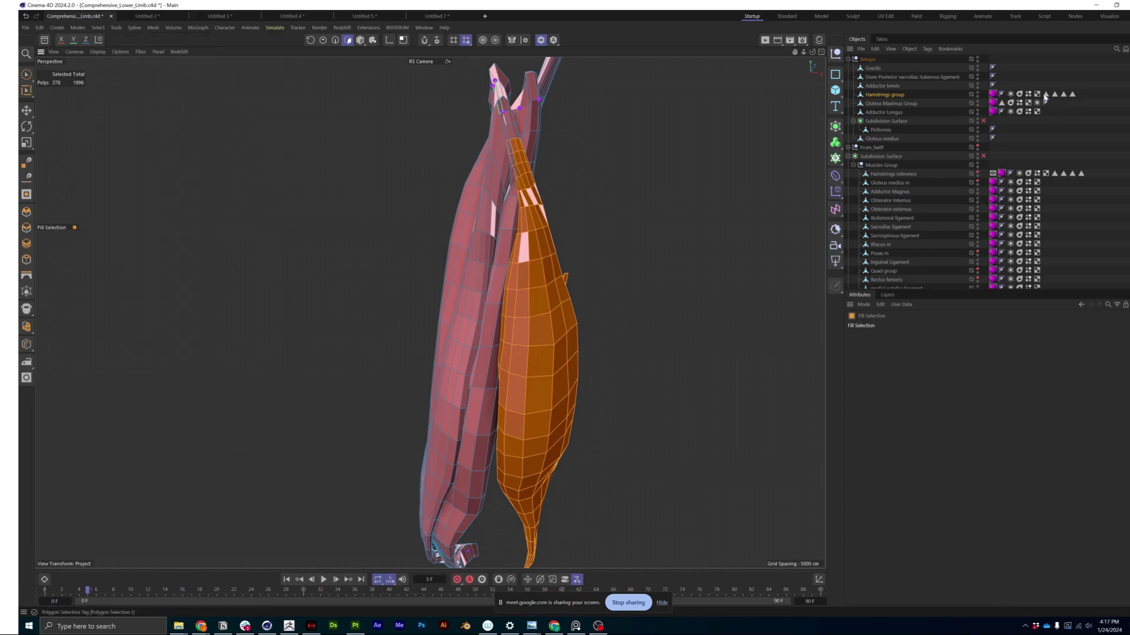
Step: Clear the polygon selection, then solo the polygons stored in the Hamstrings group's Polygon Selection.1 tag and examine that muscle's edge flow
left_click(1045, 94)
left_click(645, 235)
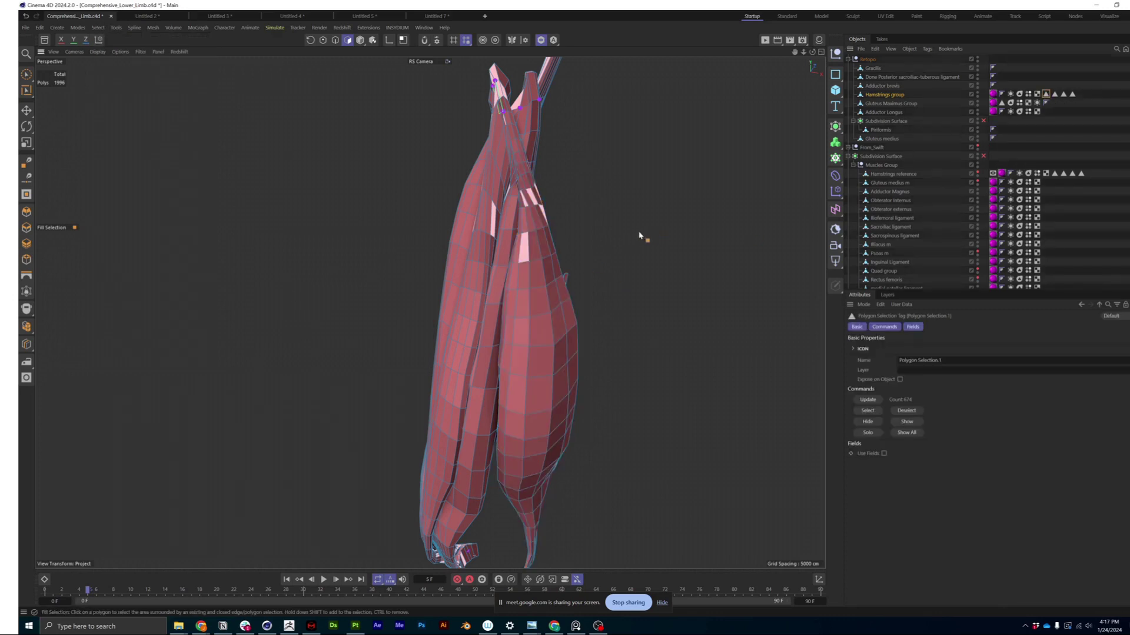
left_click(23, 110)
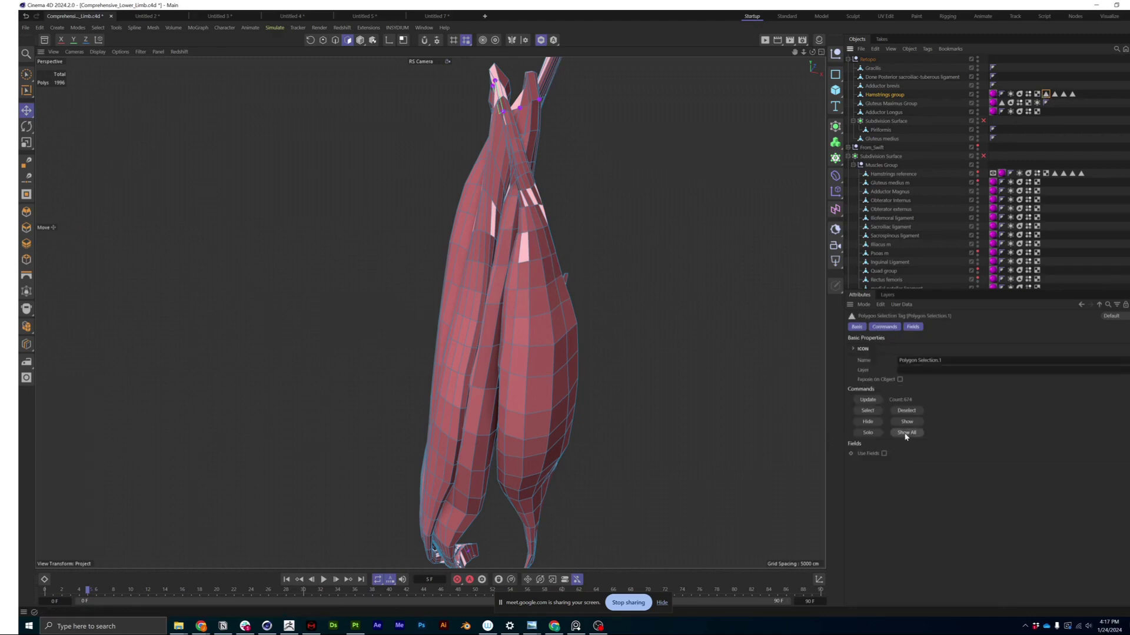
left_click(868, 432)
left_click_drag(479, 255, 441, 232, "alt")
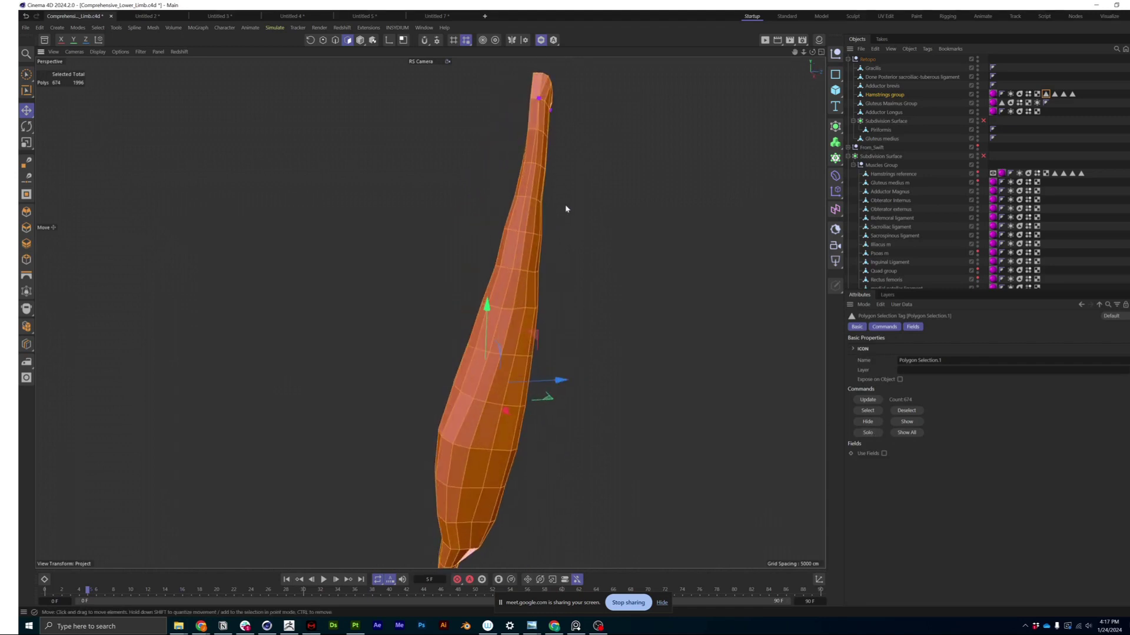
left_click_drag(565, 209, 797, 114, "alt")
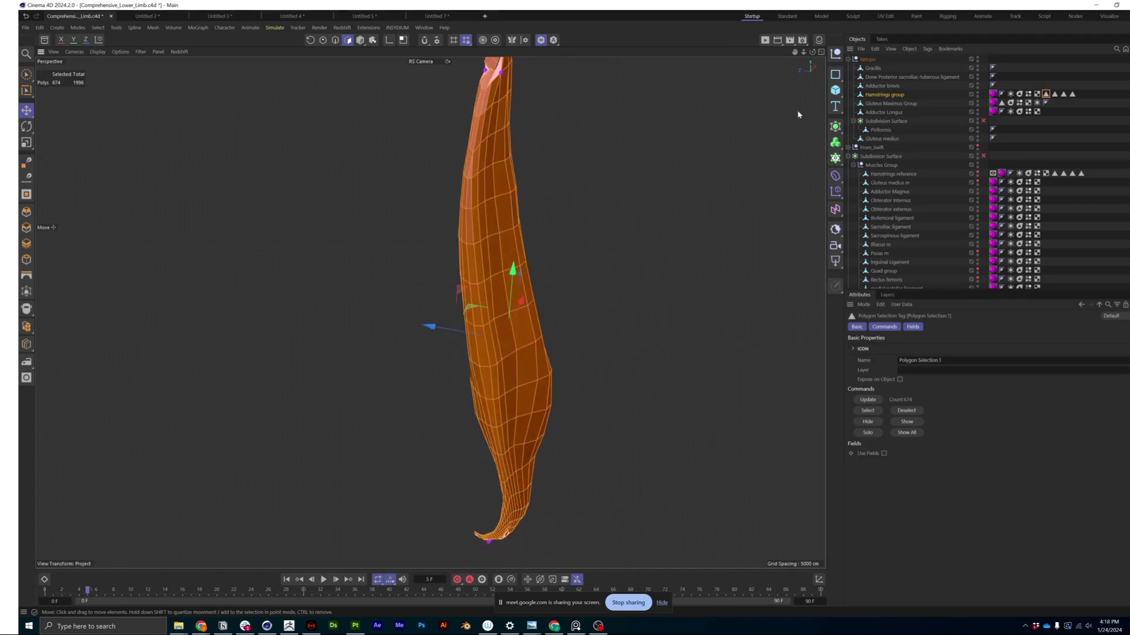
Step: Go through the Hamstrings group's stored selections, solo the polygons of the Polygon Selection tag and examine that muscle's edge flow
left_click(1054, 94)
left_click_drag(433, 245, 529, 159, "alt")
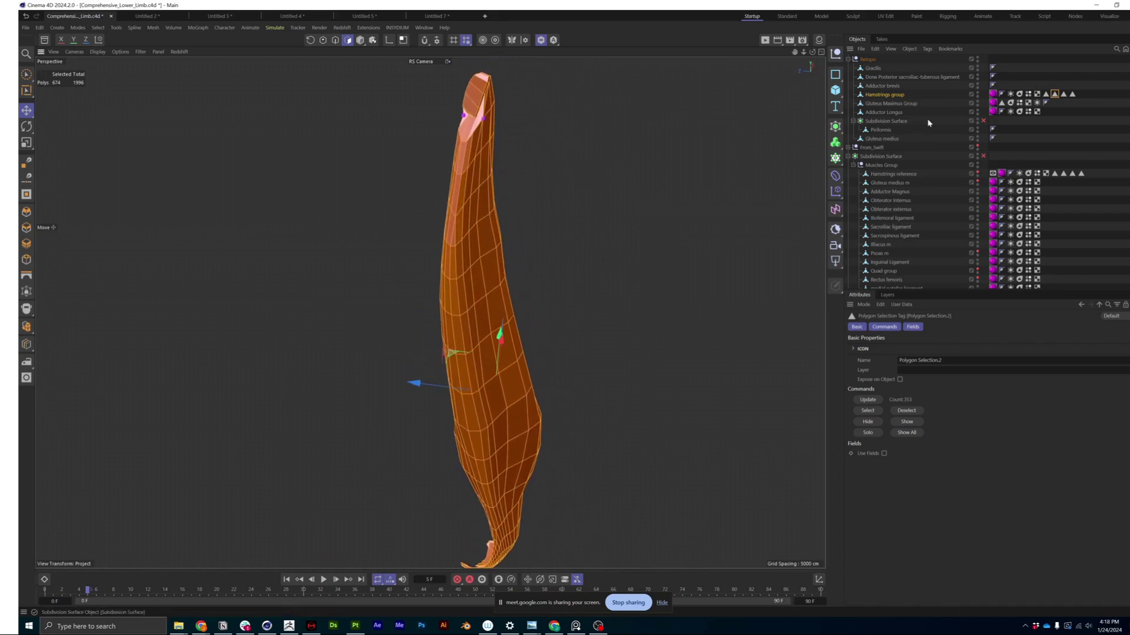
left_click(1063, 94)
left_click(879, 435)
left_click_drag(570, 334, 557, 306, "alt")
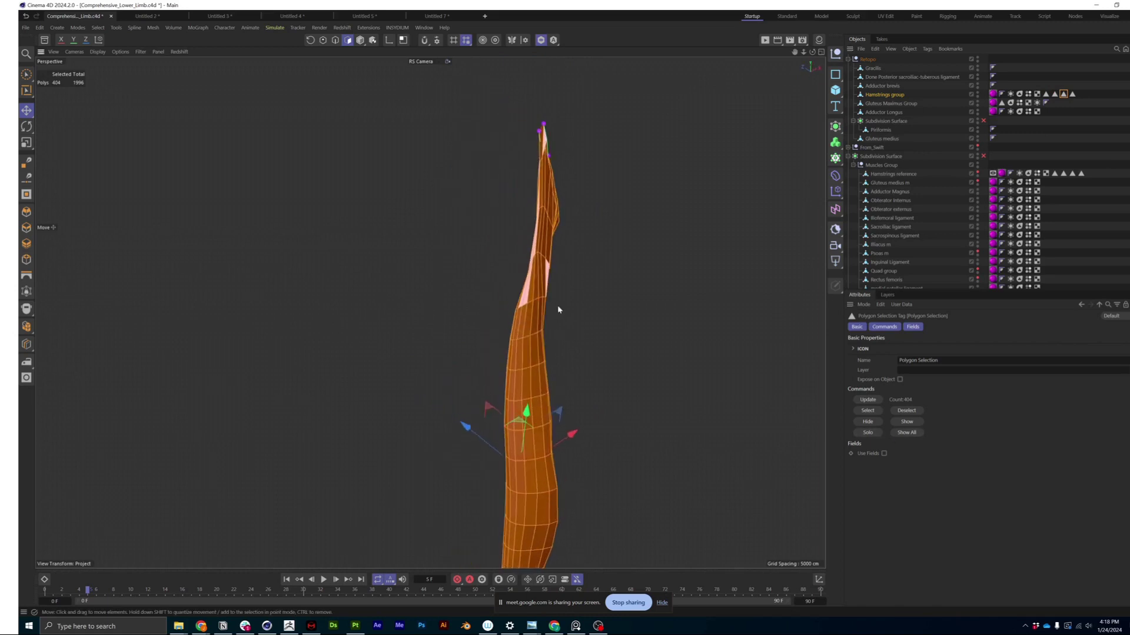
middle_click_drag(557, 305, 549, 227, "alt")
left_click_drag(550, 227, 492, 281, "alt")
Step: Select the Polygon Selection.3 tag, open the Mesh Checking settings, and examine the poles and non-planar polygons around the lower tendon's holes
left_click(1072, 94)
left_click_drag(505, 360, 473, 305, "alt")
left_click_drag(491, 406, 582, 358, "alt")
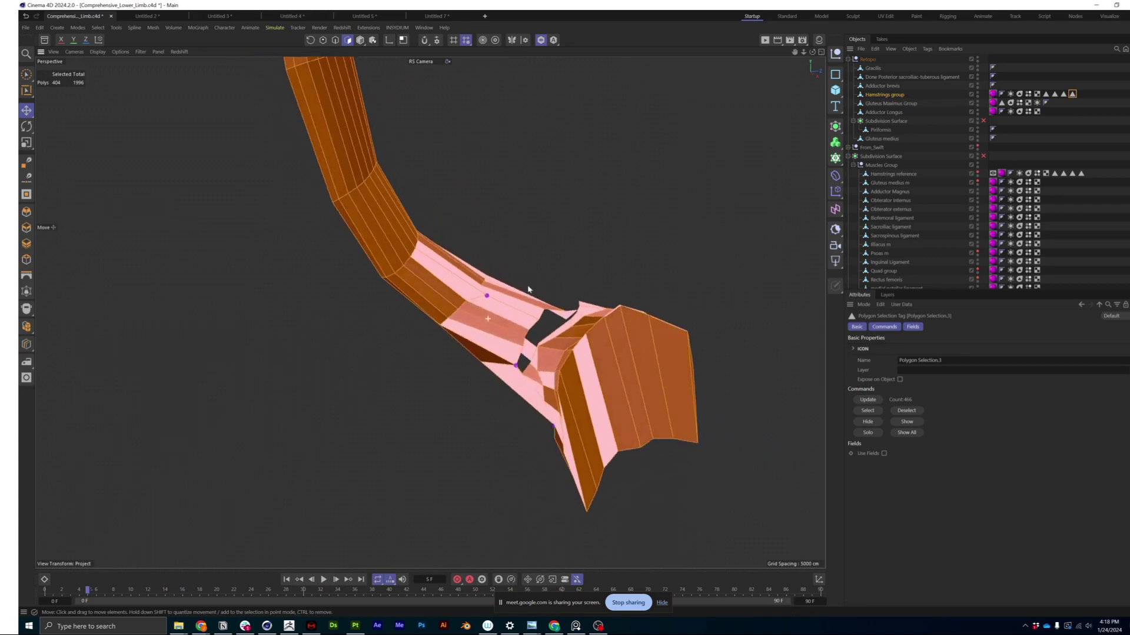
left_click(864, 305)
left_click(870, 393)
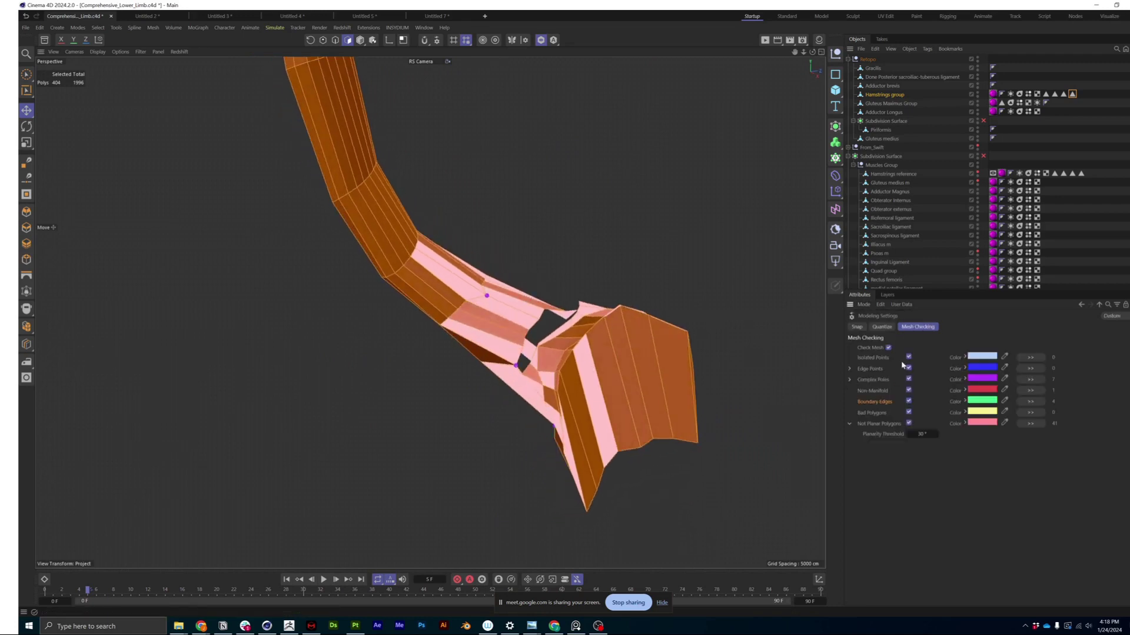
left_click_drag(489, 297, 674, 339, "alt")
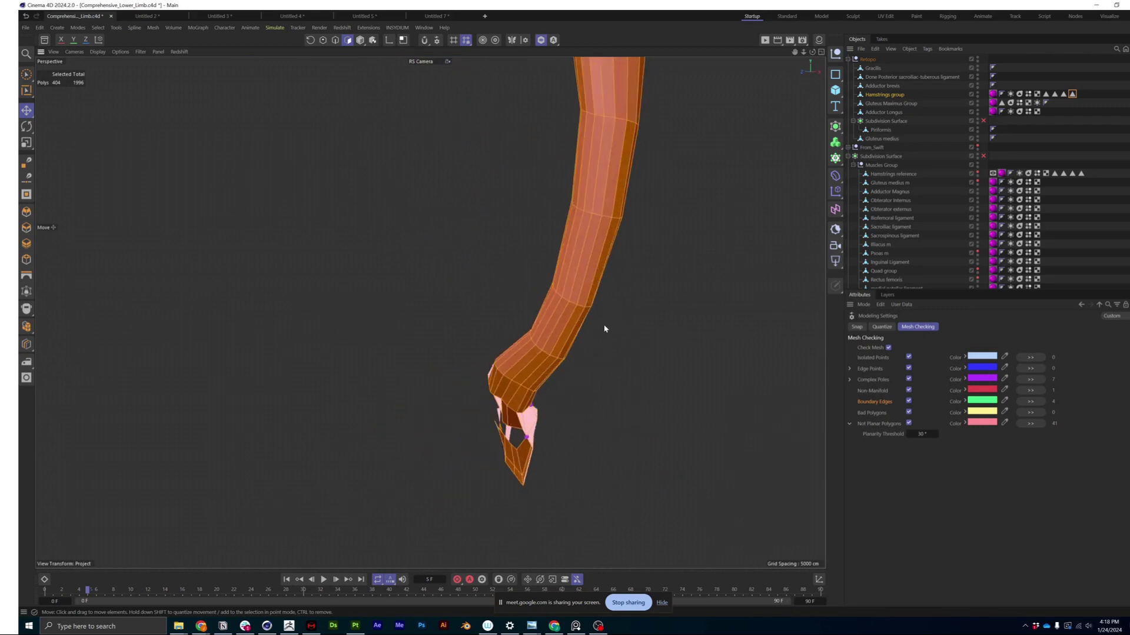
left_click_drag(604, 328, 497, 398, "alt")
left_click_drag(421, 406, 511, 406, "alt")
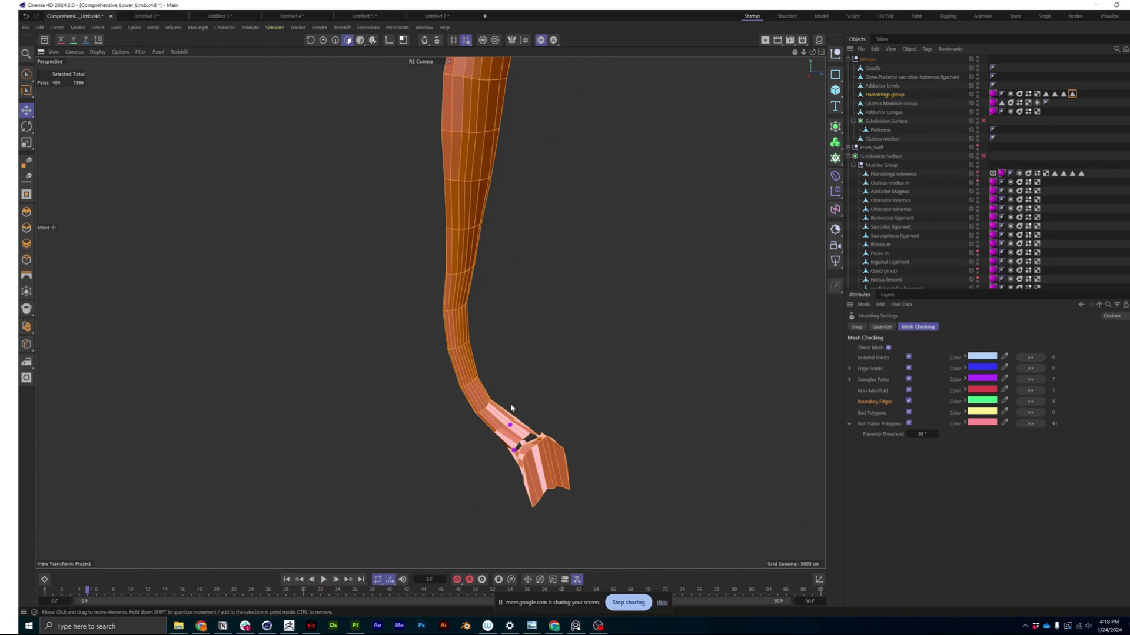
Step: Examine the soloed hamstring muscle's edge flow from several angles, following it down to the poles and holes of the lower tendon
left_click_drag(611, 242, 505, 215, "alt")
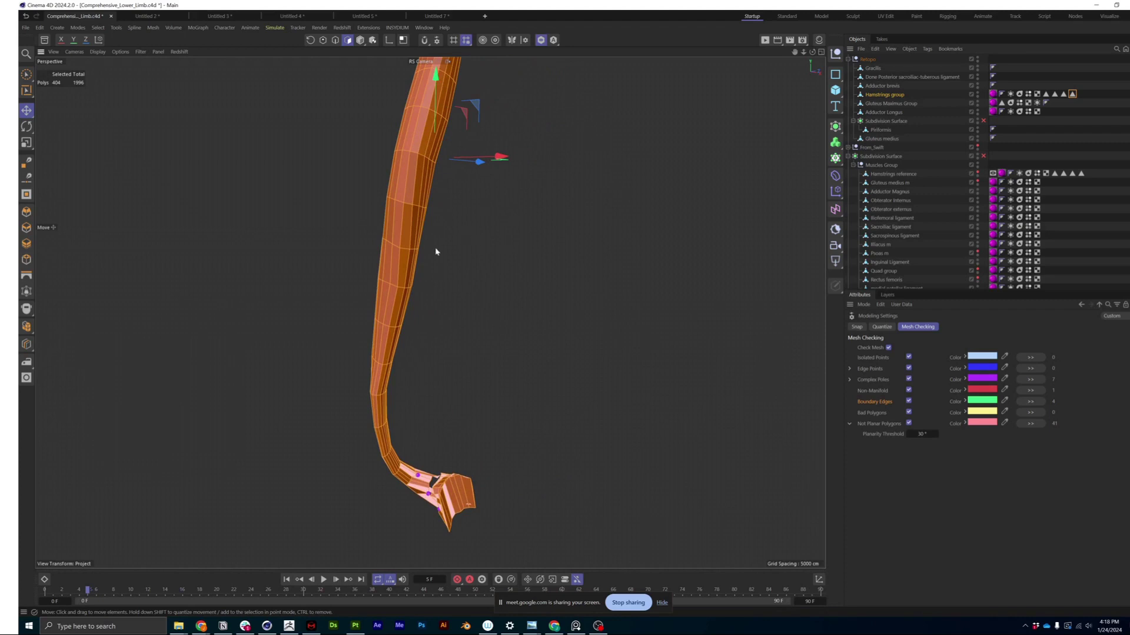
left_click_drag(435, 252, 452, 250, "alt")
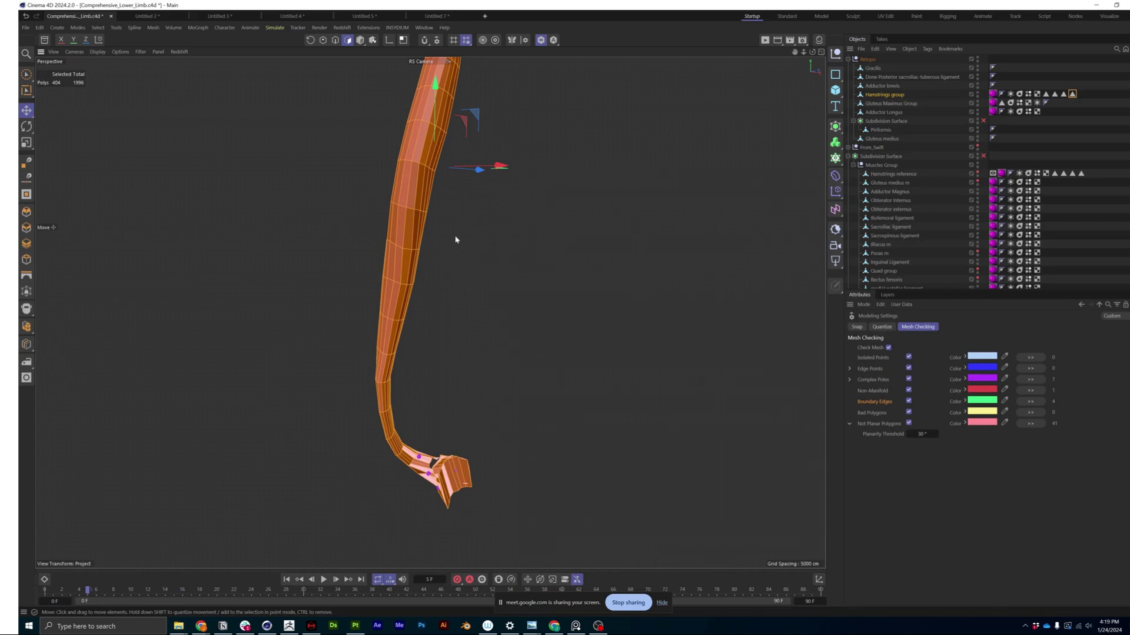
left_click_drag(479, 303, 429, 324, "alt")
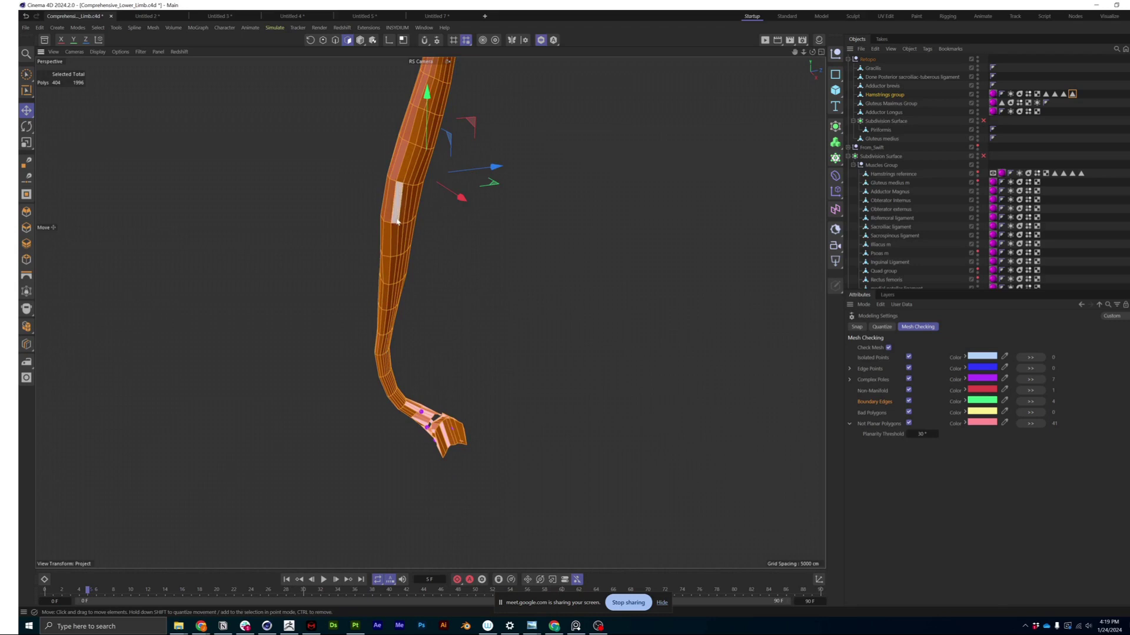
left_click_drag(397, 221, 494, 320, "alt")
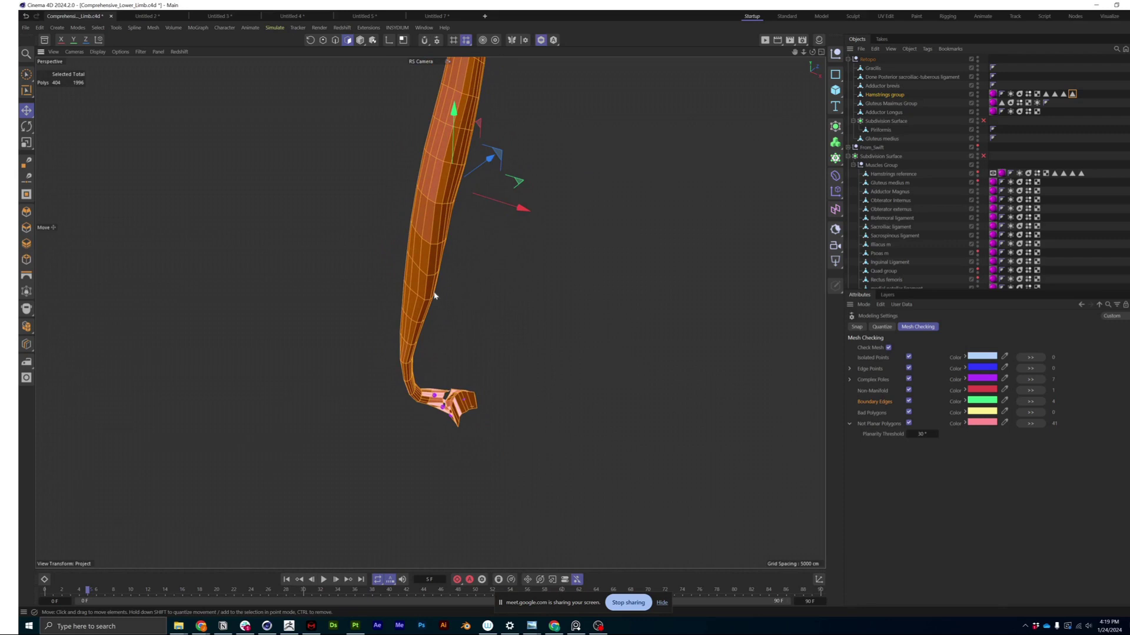
left_click_drag(433, 295, 285, 254, "alt")
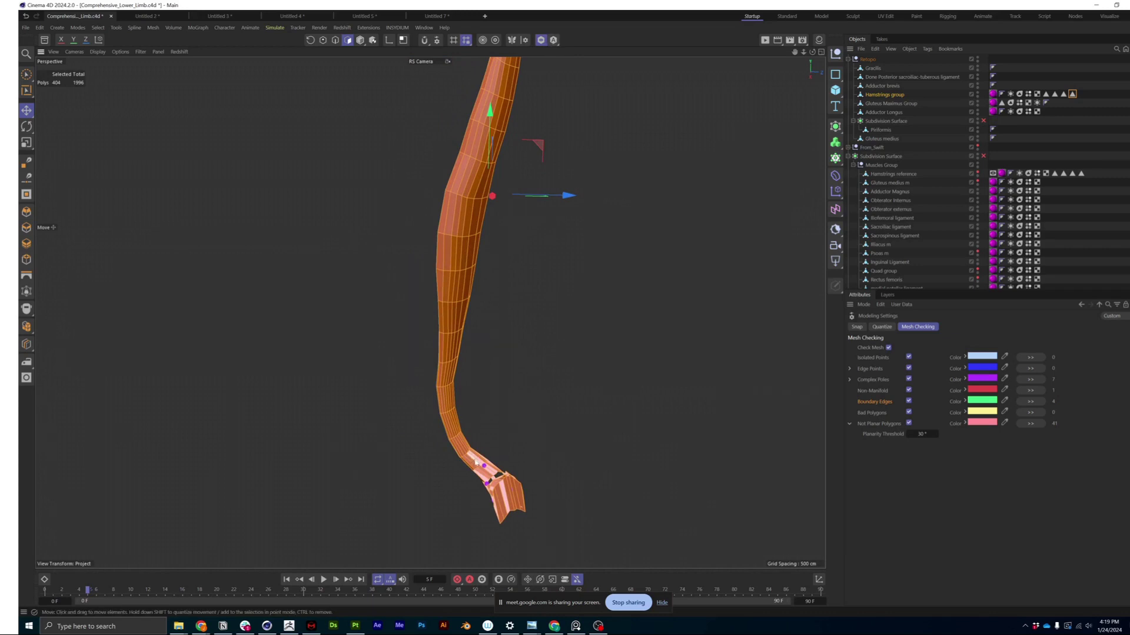
scroll(499, 505, "up", 4)
left_click_drag(515, 471, 516, 339, "alt")
scroll(522, 441, "up", 3)
scroll(541, 480, "down", 10)
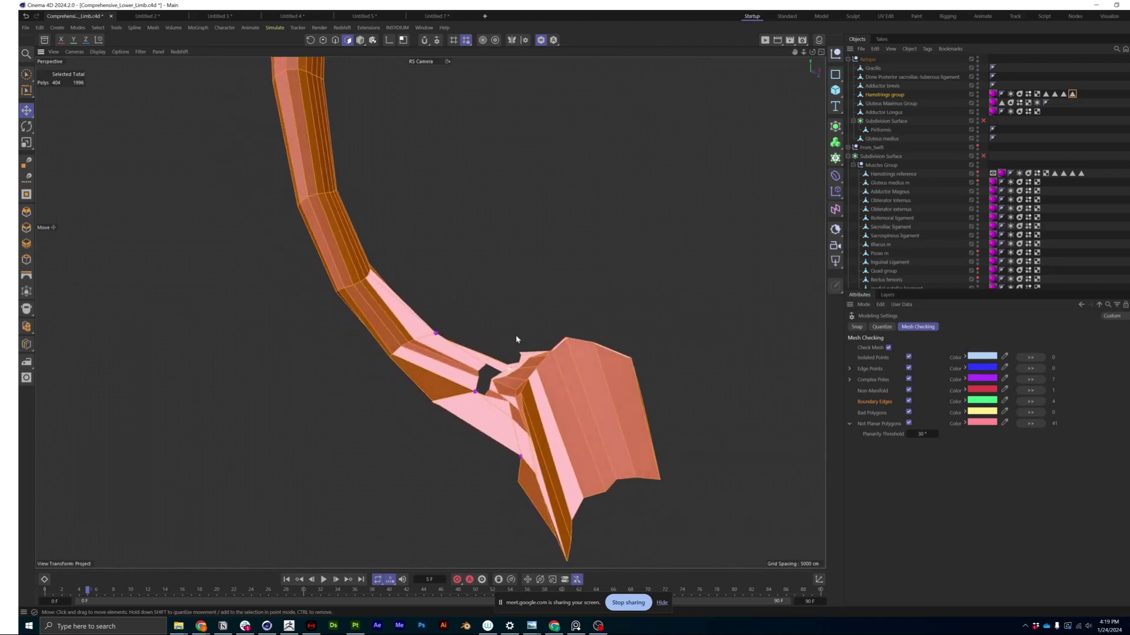
left_click_drag(507, 405, 471, 466, "alt")
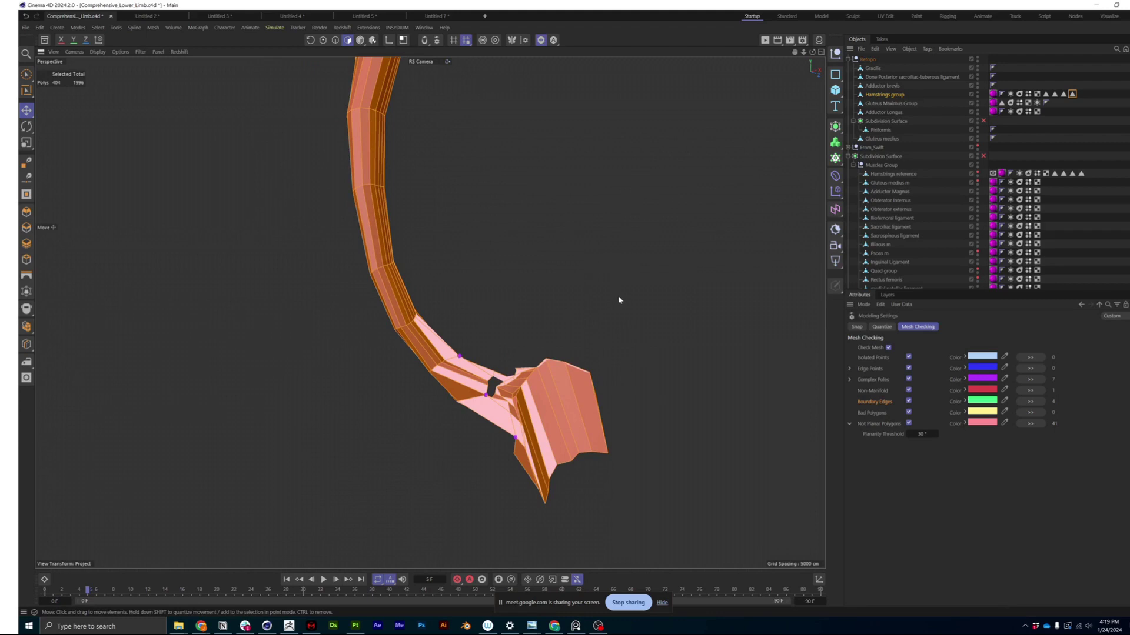
left_click_drag(618, 300, 438, 357, "alt")
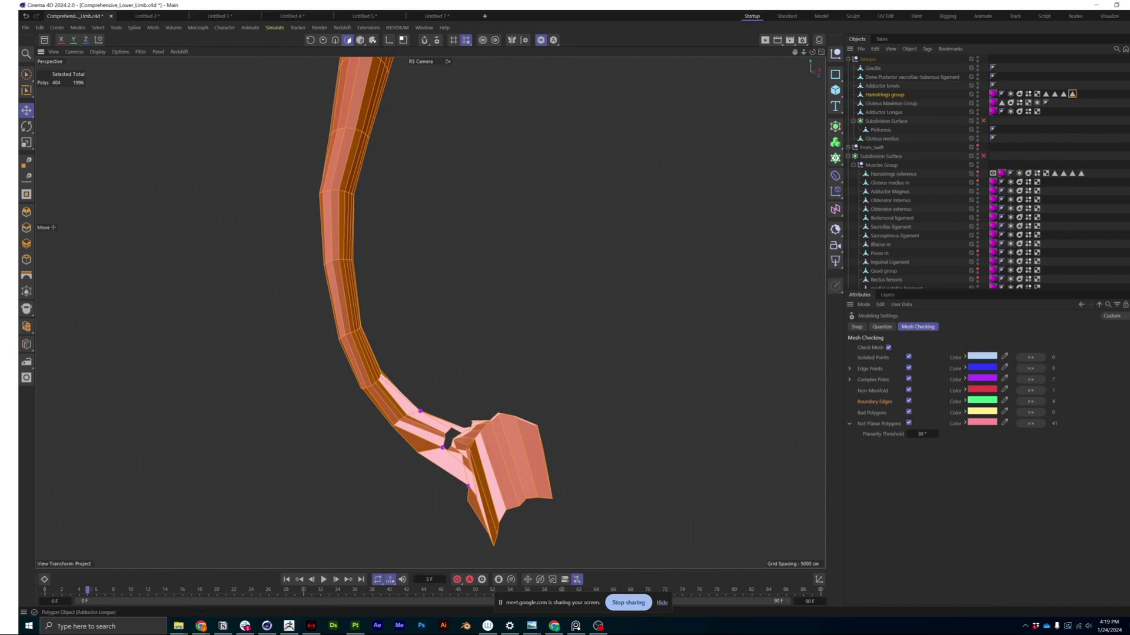
Step: Raise the system volume of the connected headset
left_click(1087, 626)
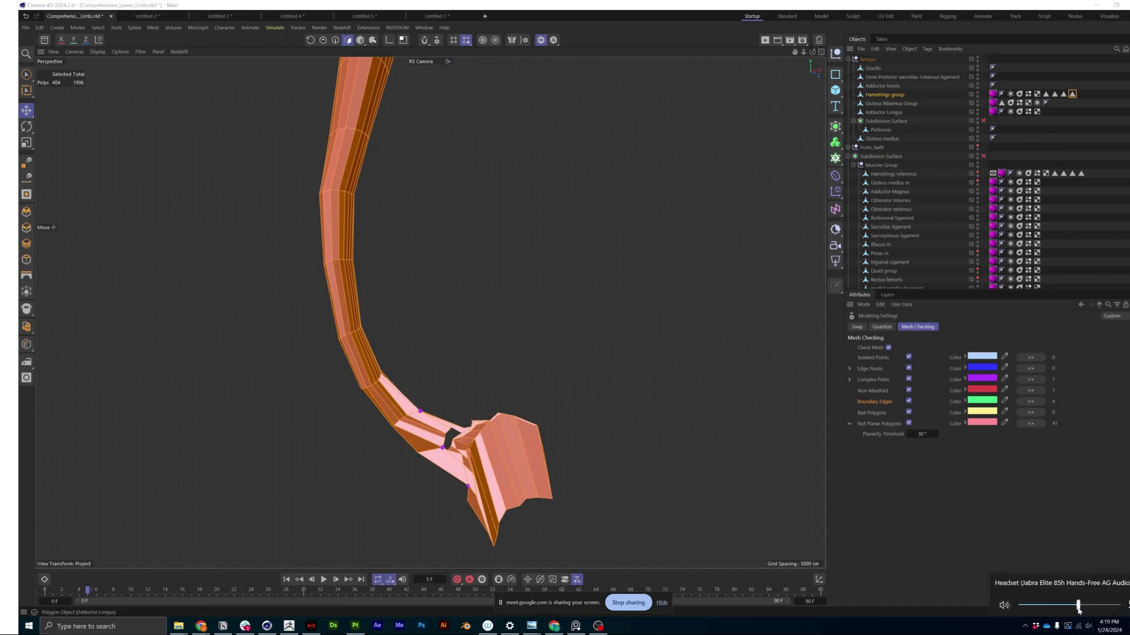
left_click_drag(1078, 610, 1126, 610)
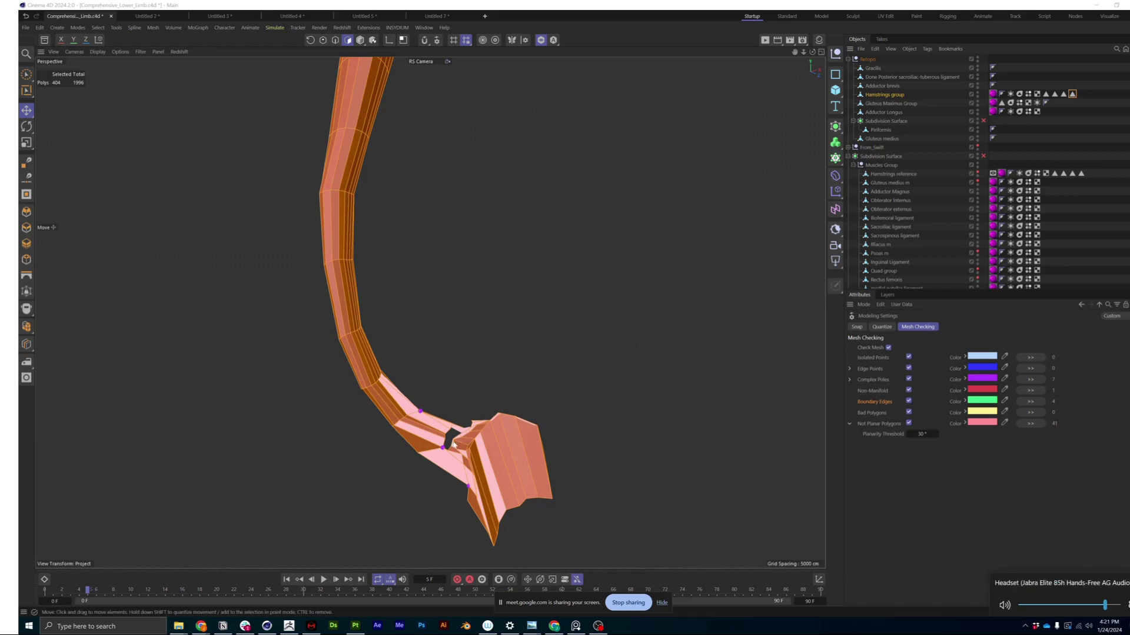
scroll(443, 403, "down", 1)
Step: Follow the lengthwise edge loops from the lower tendon up through the muscle belly to its narrow upper end
left_click_drag(443, 403, 459, 324, "alt")
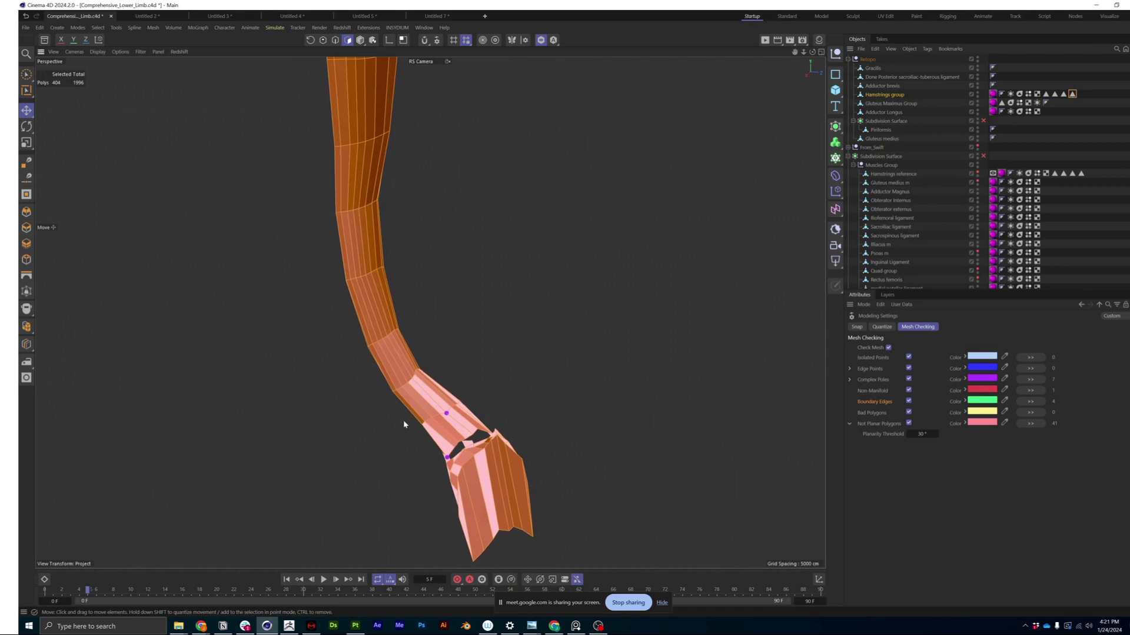
left_click_drag(442, 391, 431, 392, "alt")
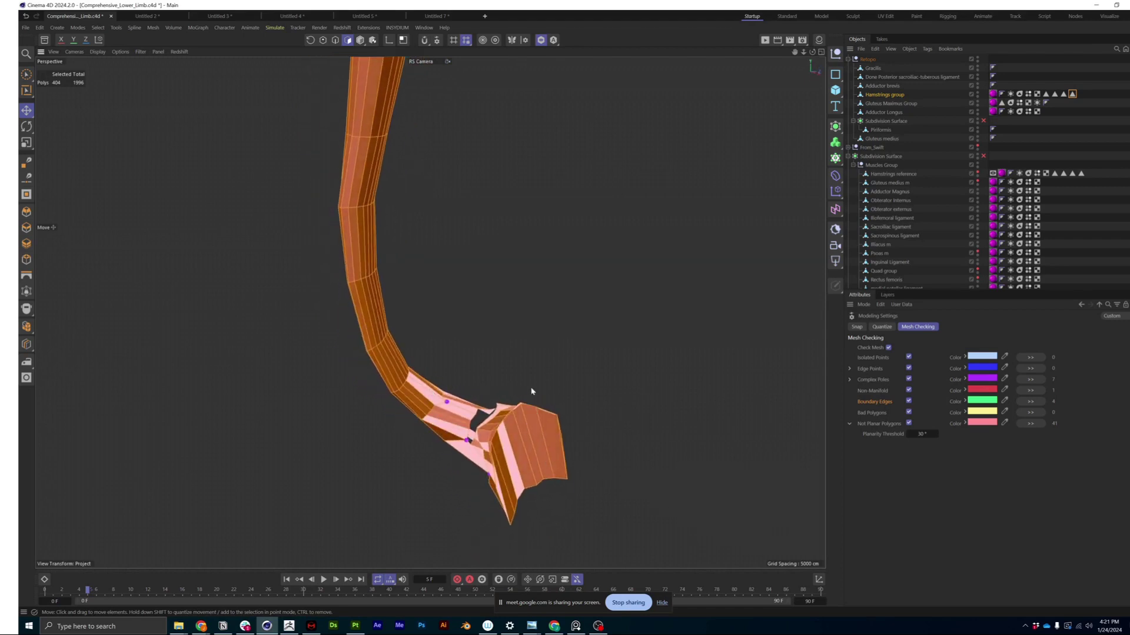
left_click_drag(530, 391, 500, 382, "alt")
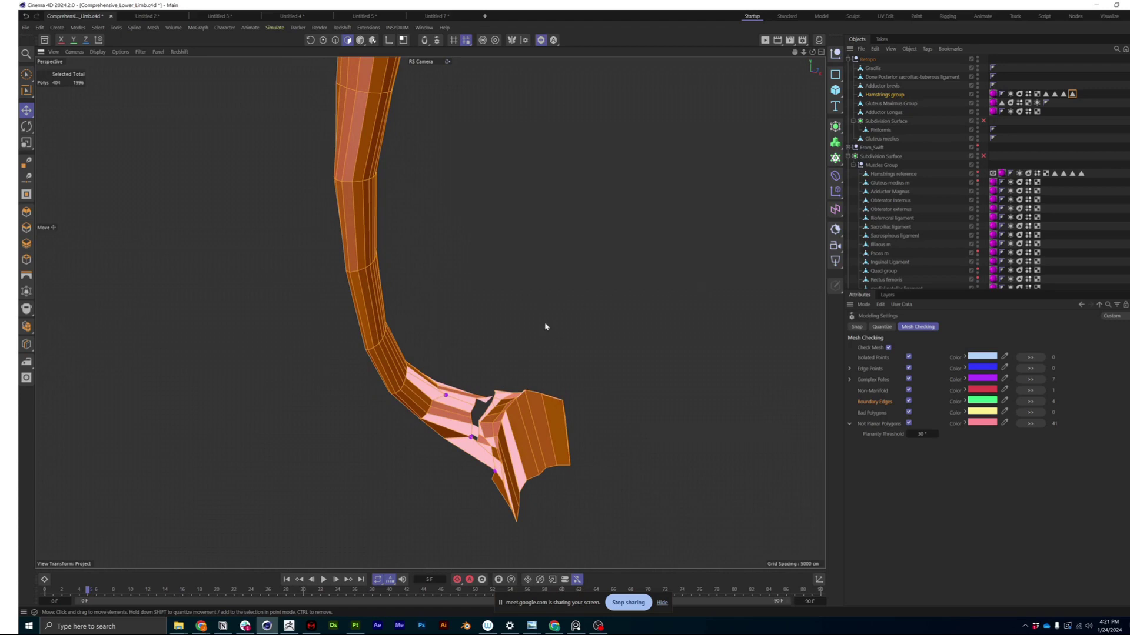
mouse_move(435, 391)
left_mouse_down("alt")
mouse_move(447, 419)
mouse_move(424, 383)
mouse_move(433, 403)
left_mouse_up("alt")
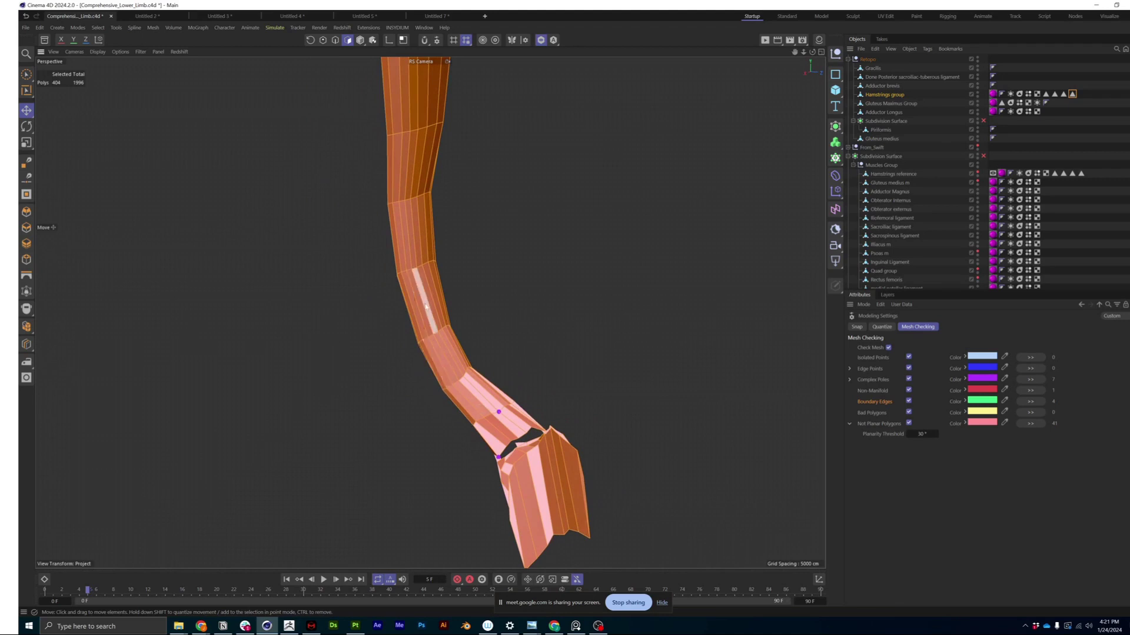
left_click_drag(433, 331, 484, 423, "alt")
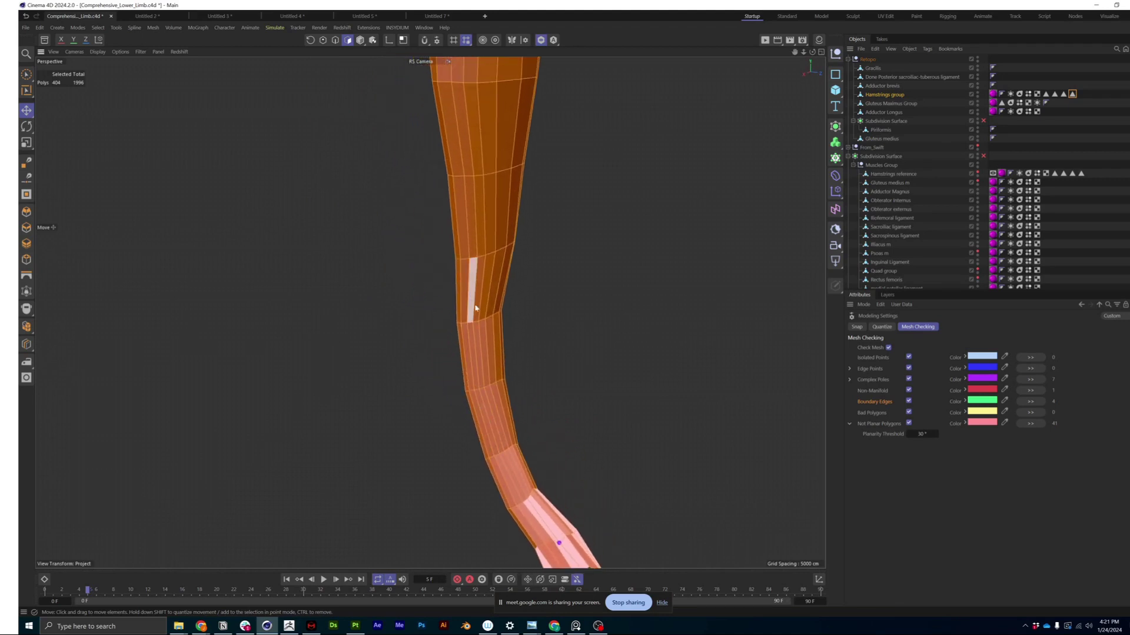
left_click_drag(475, 307, 550, 235, "alt")
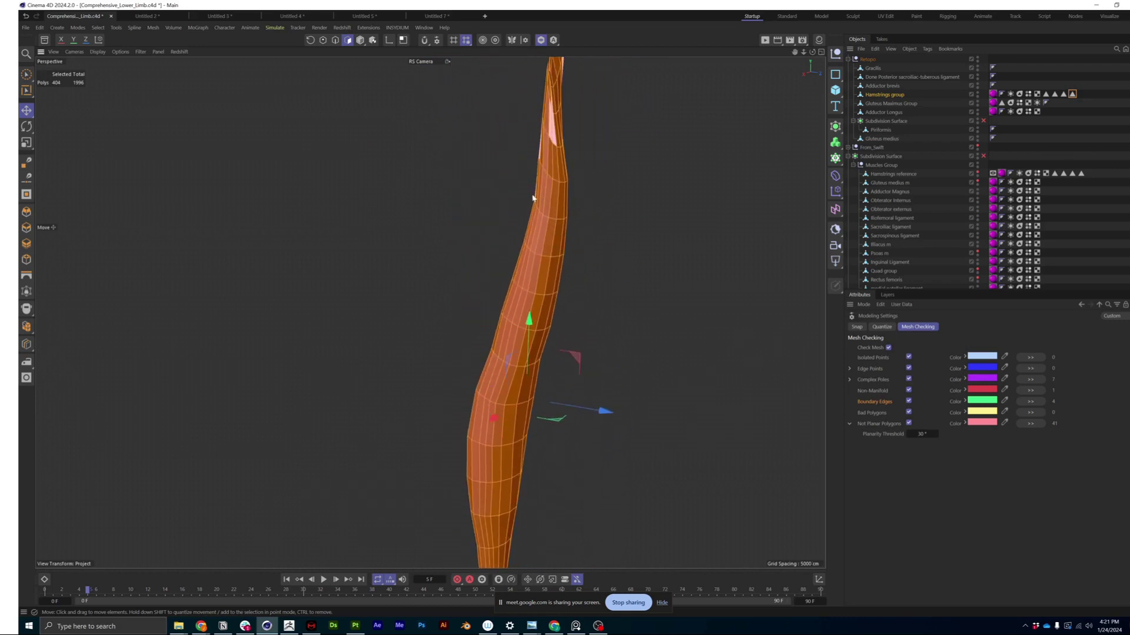
left_click_drag(532, 199, 551, 185, "alt")
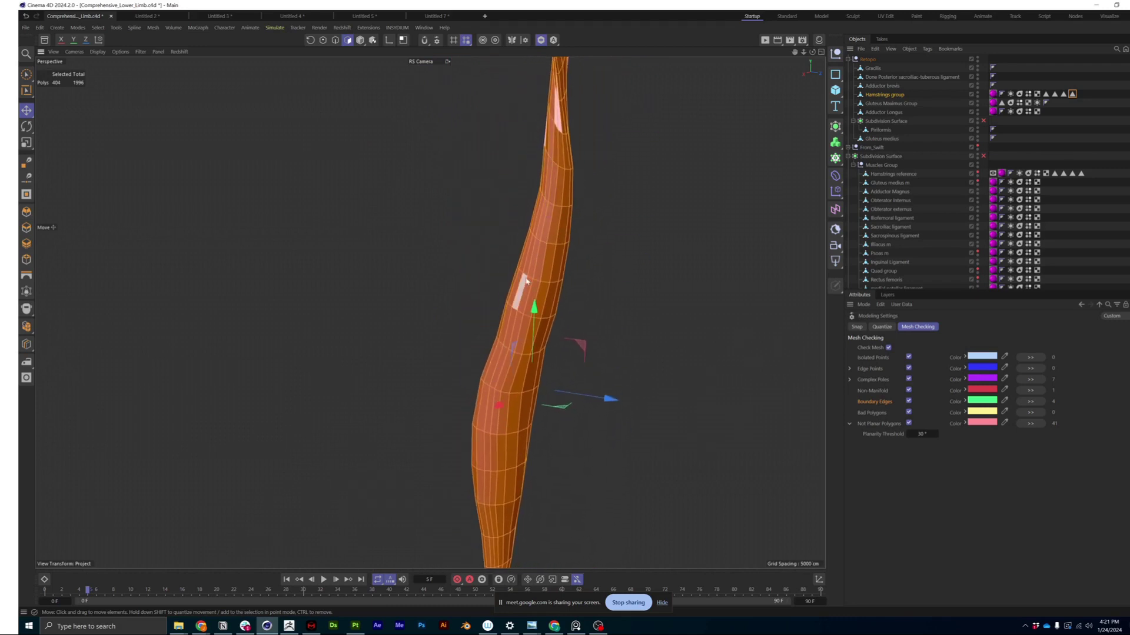
left_click_drag(526, 279, 511, 451, "alt")
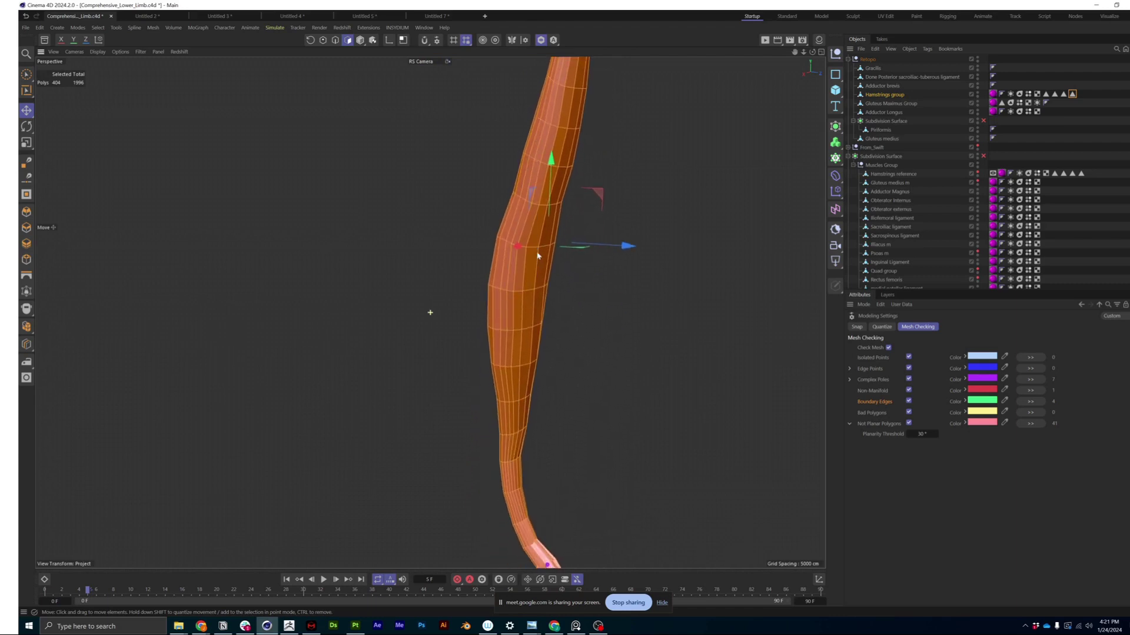
left_click_drag(429, 312, 542, 295, "alt")
Step: Inspect the complex poles and non-planar polygons around the two holes in the lower tendon at close range
right_click_drag(534, 464, 585, 469, "alt")
left_click_drag(585, 469, 568, 504, "alt")
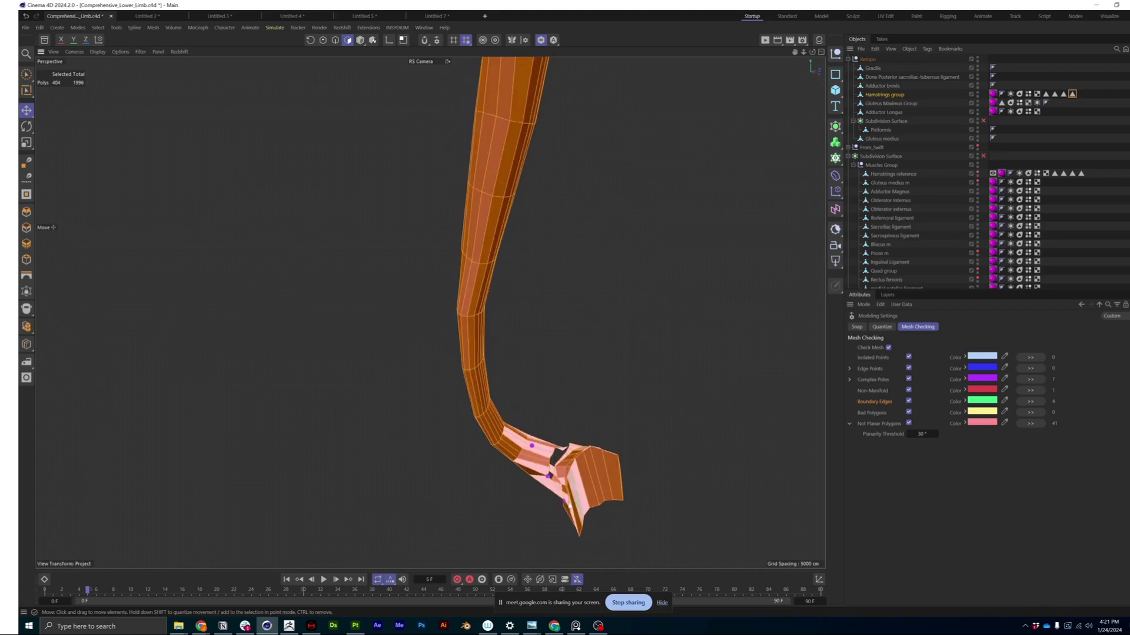
left_click_drag(565, 464, 477, 419, "alt")
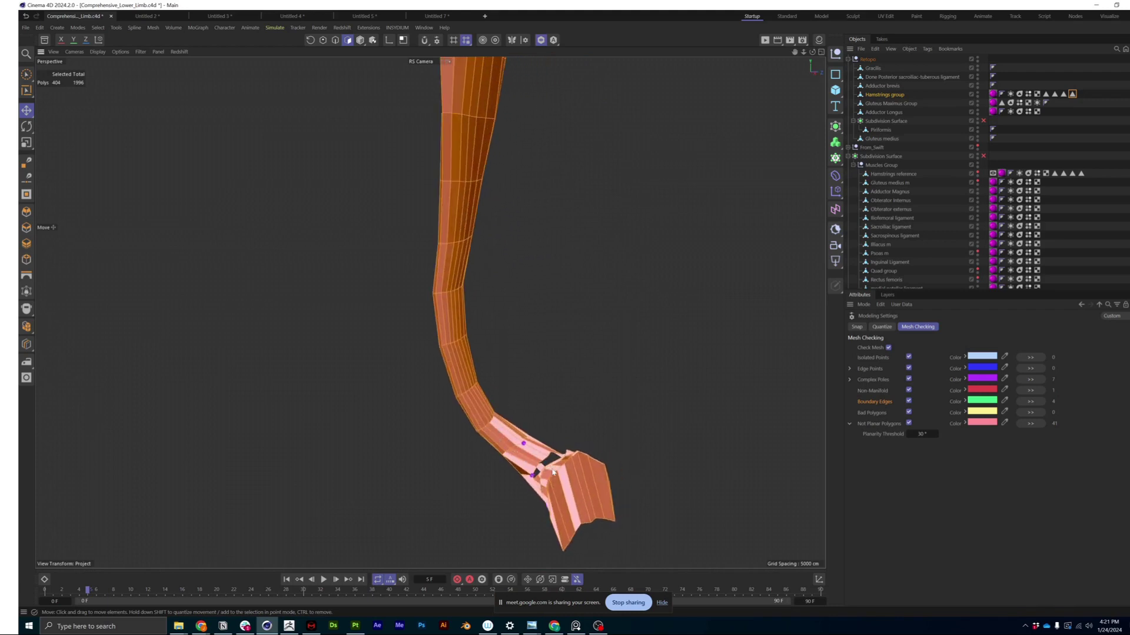
left_click_drag(521, 464, 581, 430, "alt")
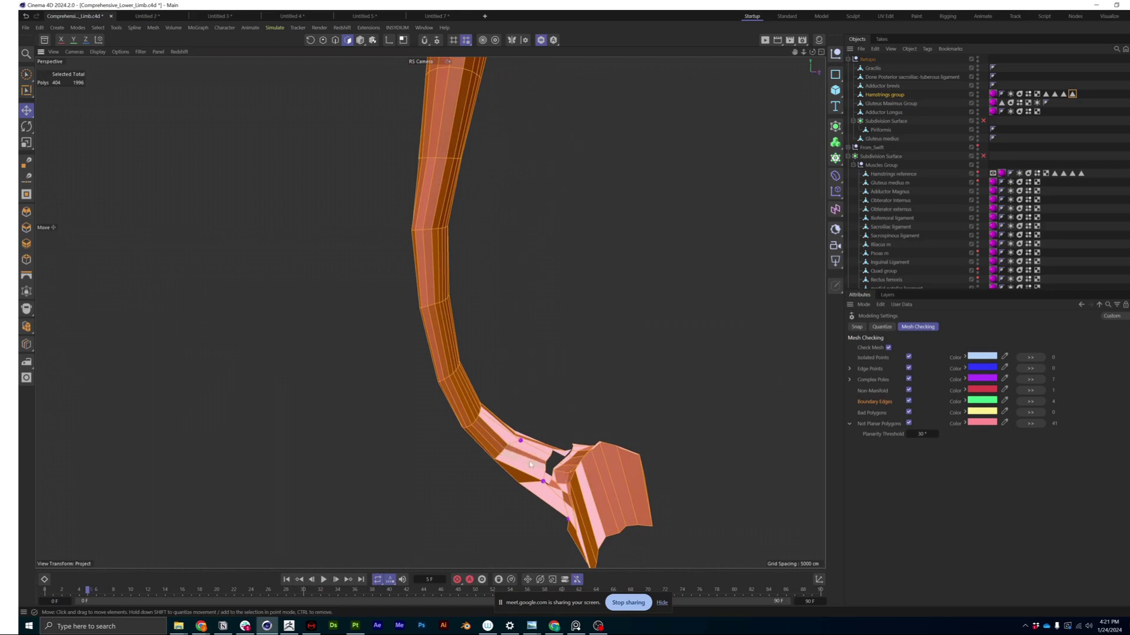
mouse_move(533, 462)
left_mouse_down("alt")
mouse_move(524, 497)
mouse_move(542, 464)
left_mouse_up("alt")
left_click_drag(561, 418, 528, 454, "alt")
scroll(529, 453, "up", 5)
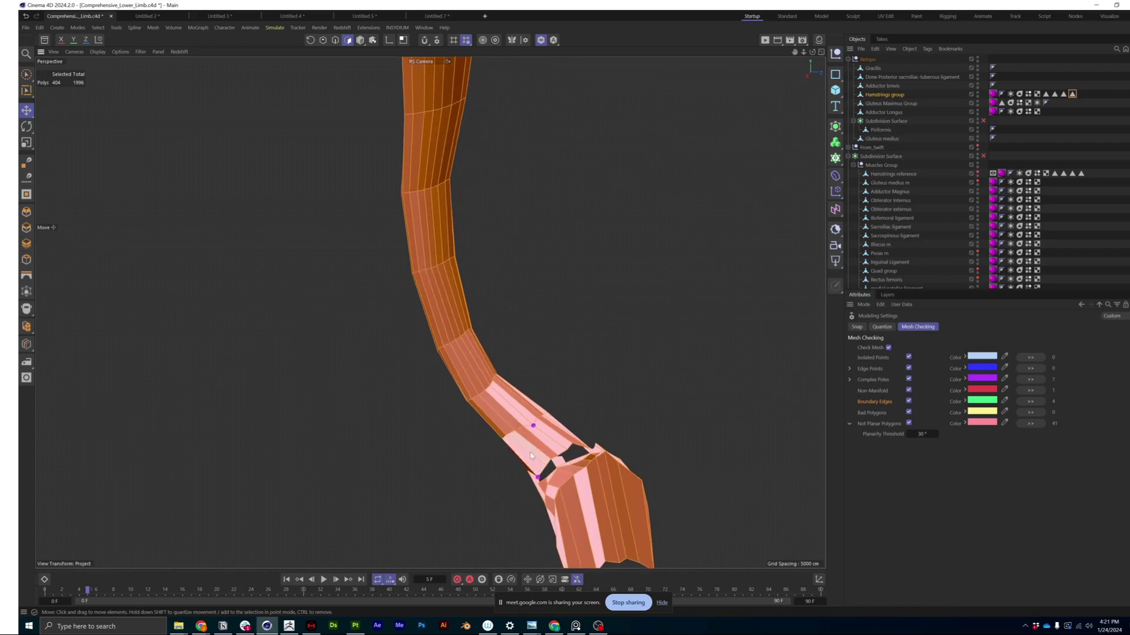
left_click_drag(612, 469, 607, 466, "alt")
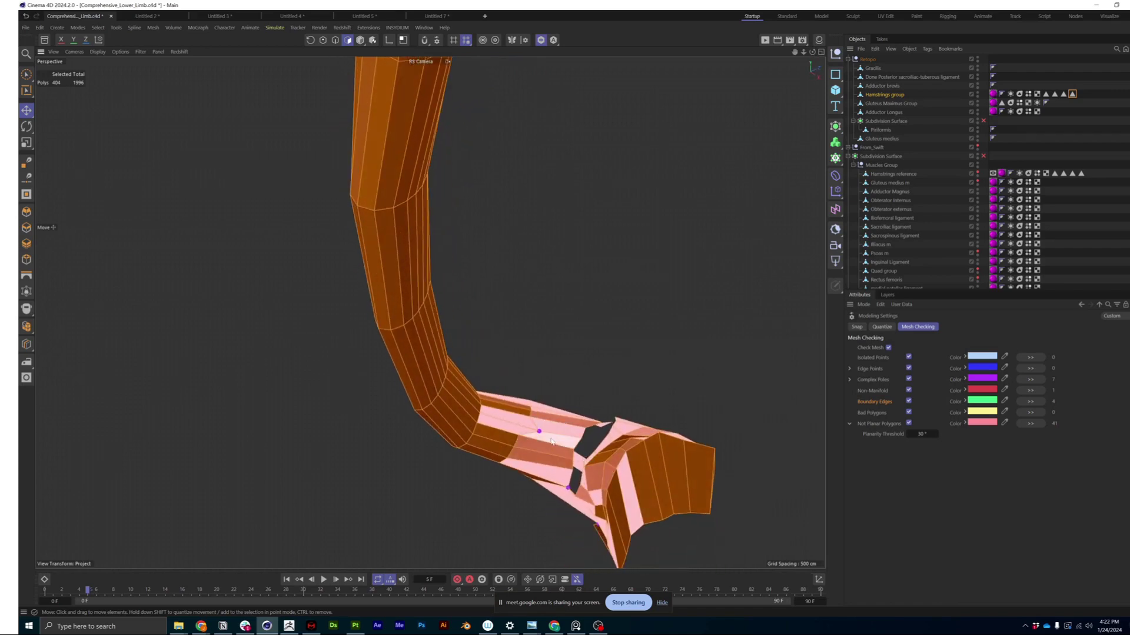
scroll(613, 336, "down", 2)
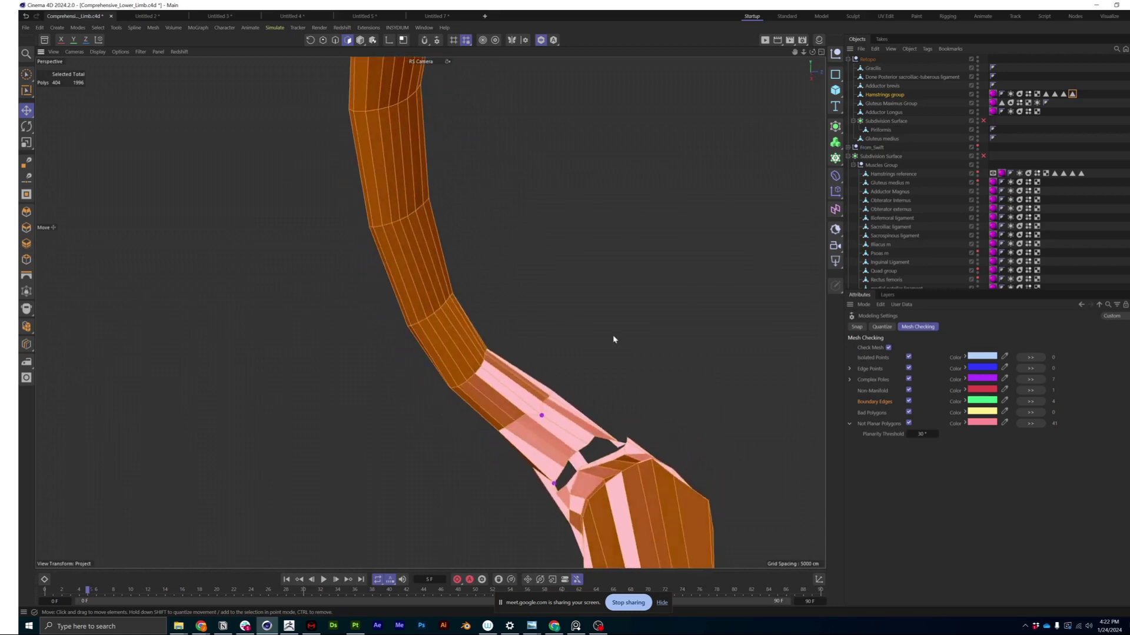
Step: Clear the polygon selection, then preview edge loops through the lower tendon with Loop Selection in point mode
left_click(617, 336)
key("u")
key("l")
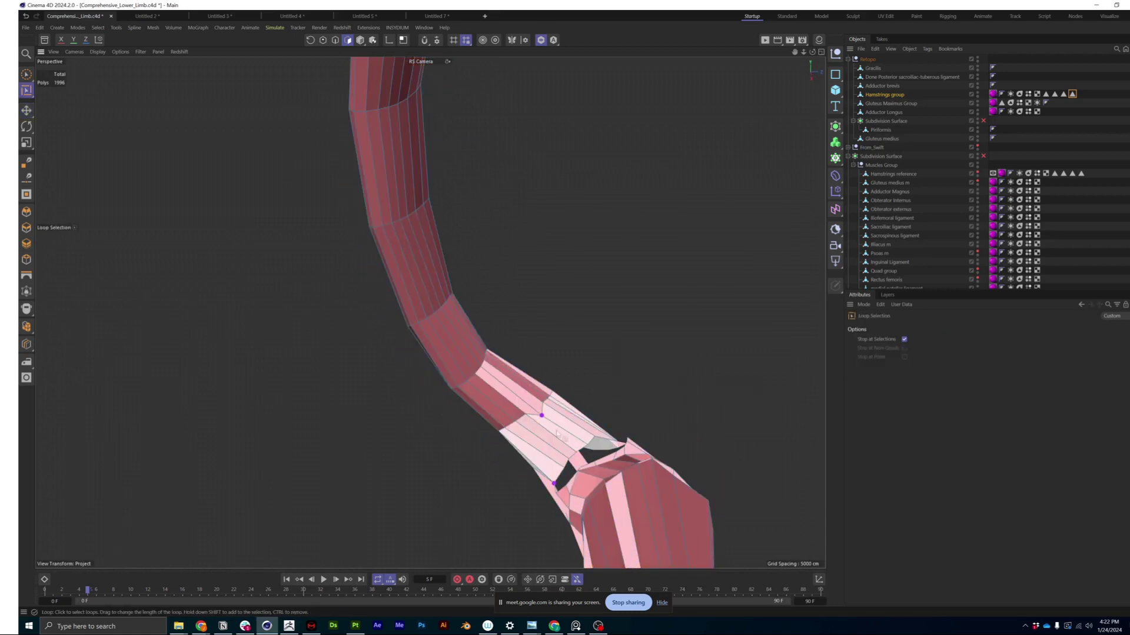
key("Return")
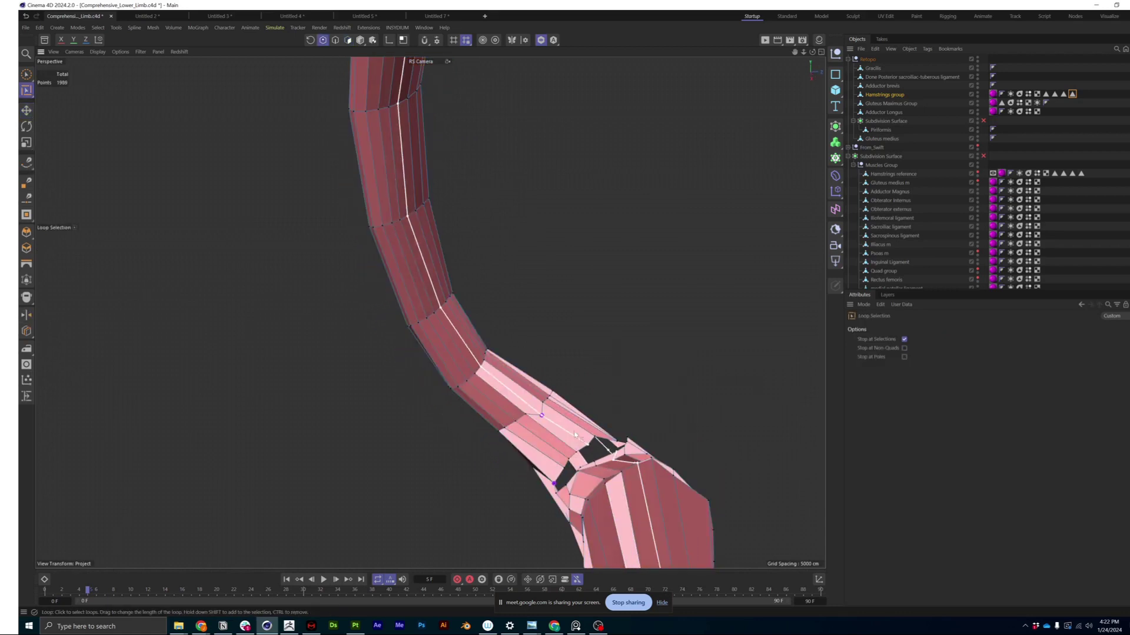
left_click_drag(581, 421, 574, 473, "alt")
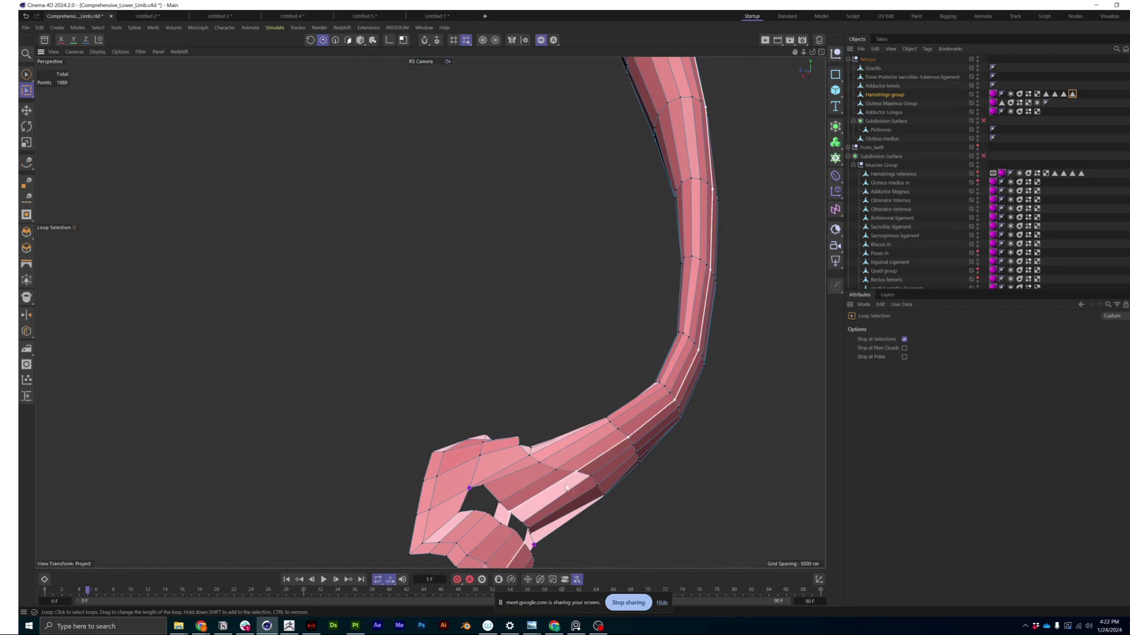
Step: Try a Loop/Path Cut at about 23.67% offset, starting at the edge of the hole in the lower tendon
key("k")
key("l")
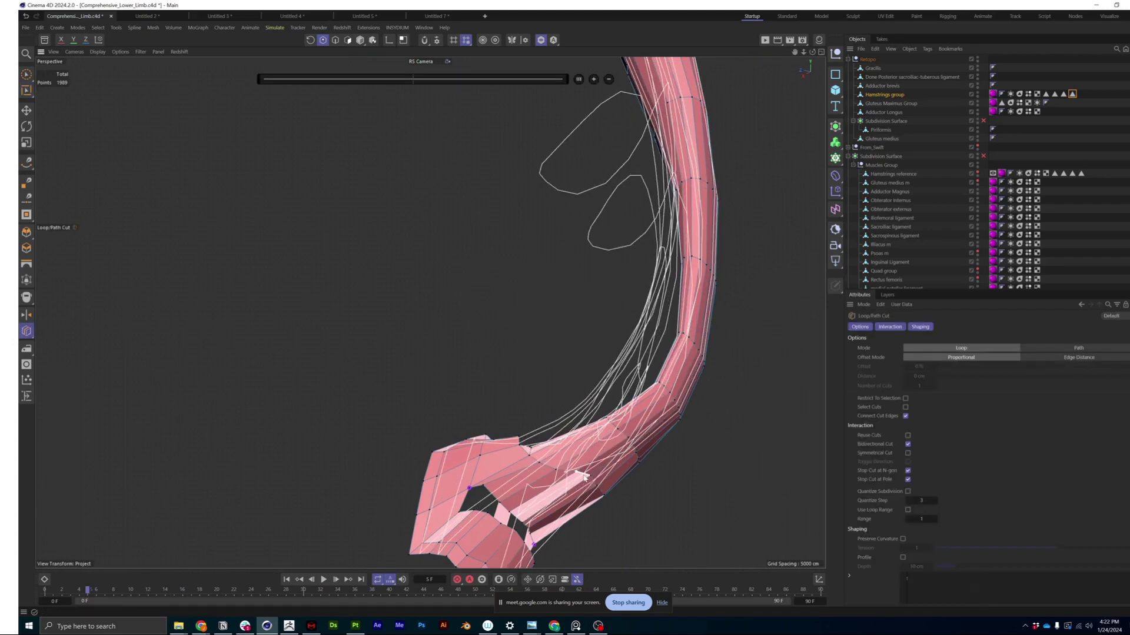
left_click_drag(583, 475, 484, 479, "alt")
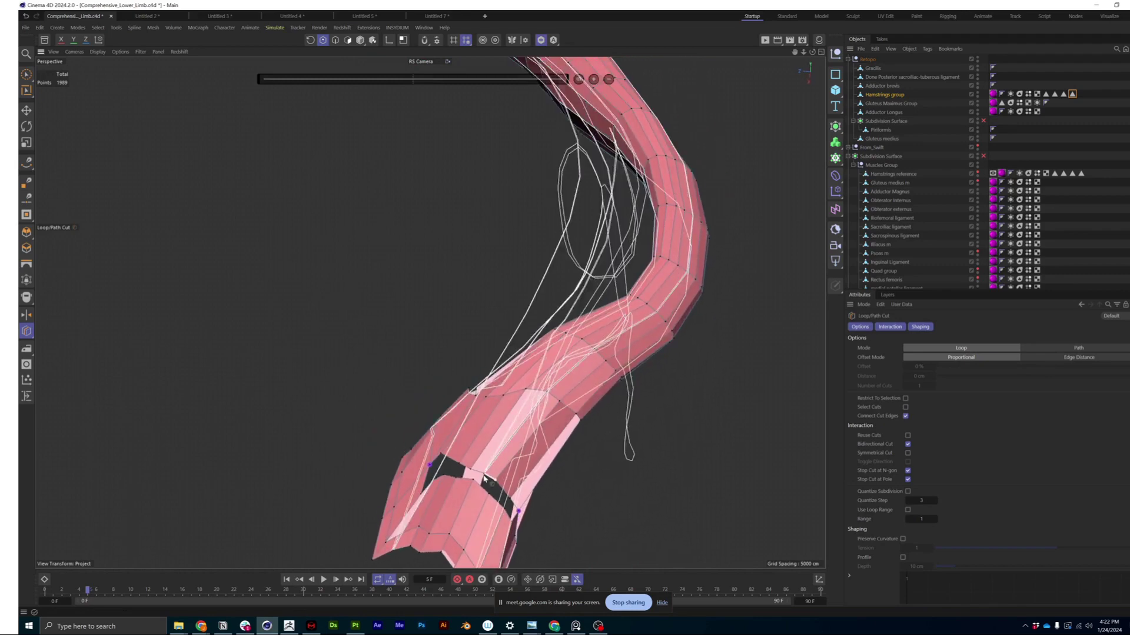
scroll(484, 479, "up", 2)
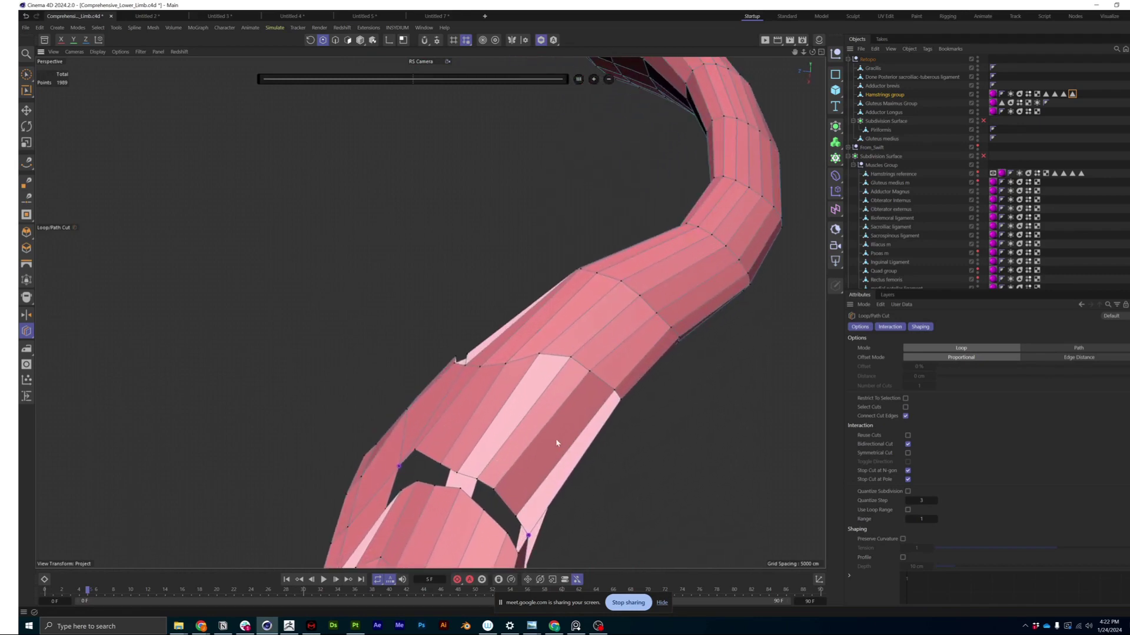
left_click(491, 489)
left_click_drag(492, 489, 415, 419, "alt")
scroll(399, 430, "down", 3)
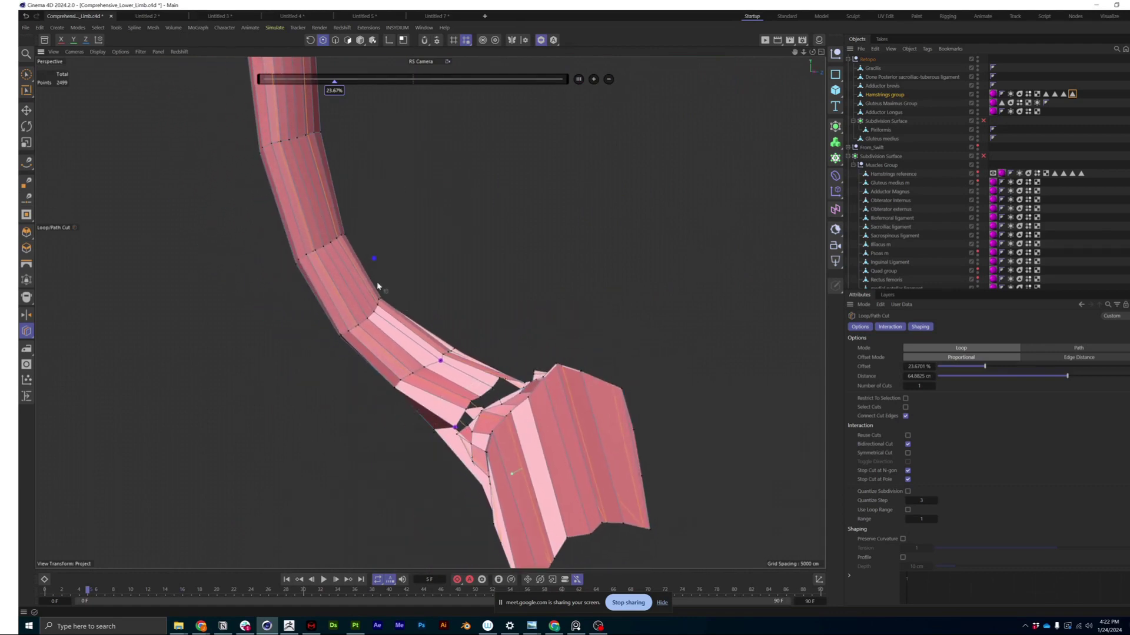
Step: Trace the trial cut along the muscle up to its upper end, and undo the cut
left_click_drag(377, 286, 318, 348, "alt")
scroll(539, 363, "up", 3)
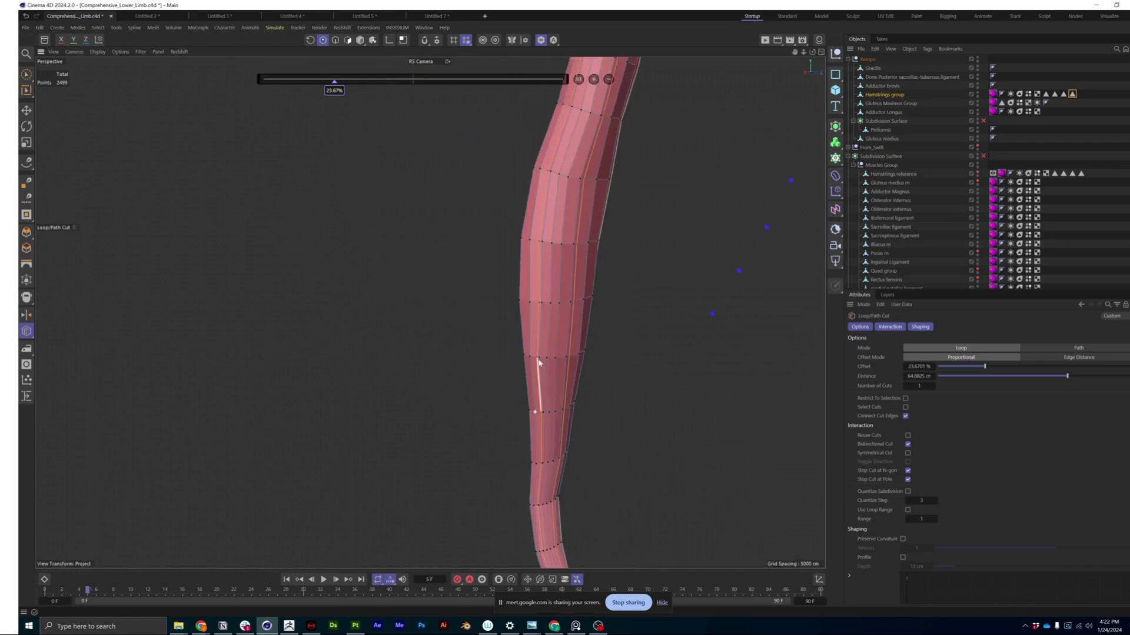
left_click_drag(539, 363, 564, 263, "alt")
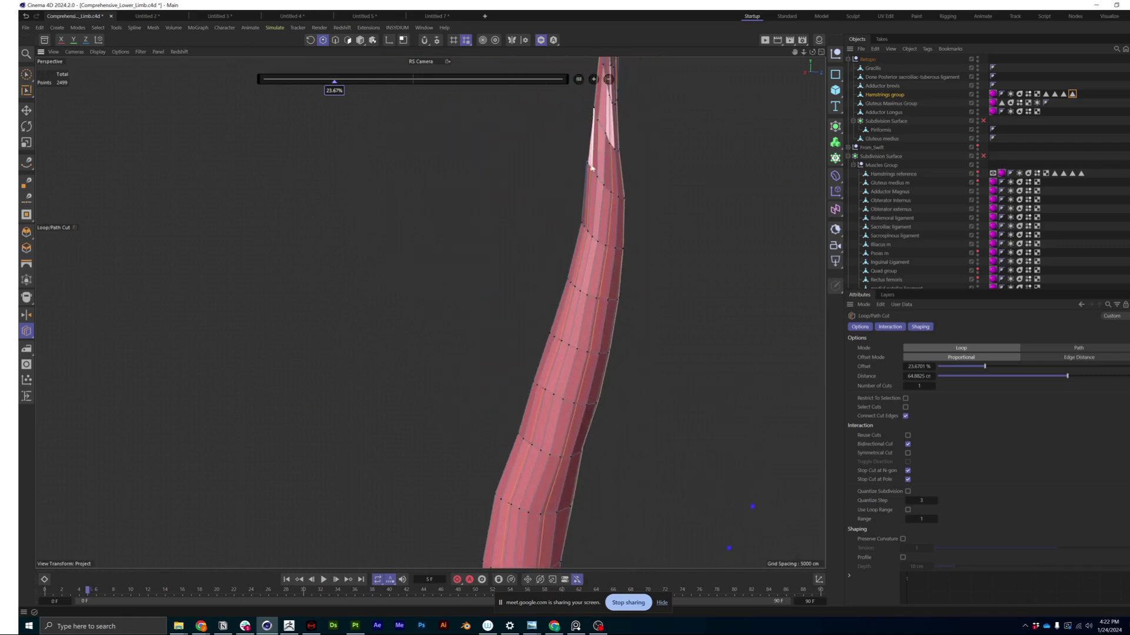
left_click_drag(583, 408, 658, 334, "alt")
right_click_drag(573, 406, 655, 348, "alt")
left_click_drag(547, 389, 466, 334, "alt")
right_click_drag(468, 341, 462, 445, "alt")
left_click_drag(488, 367, 235, 318, "alt")
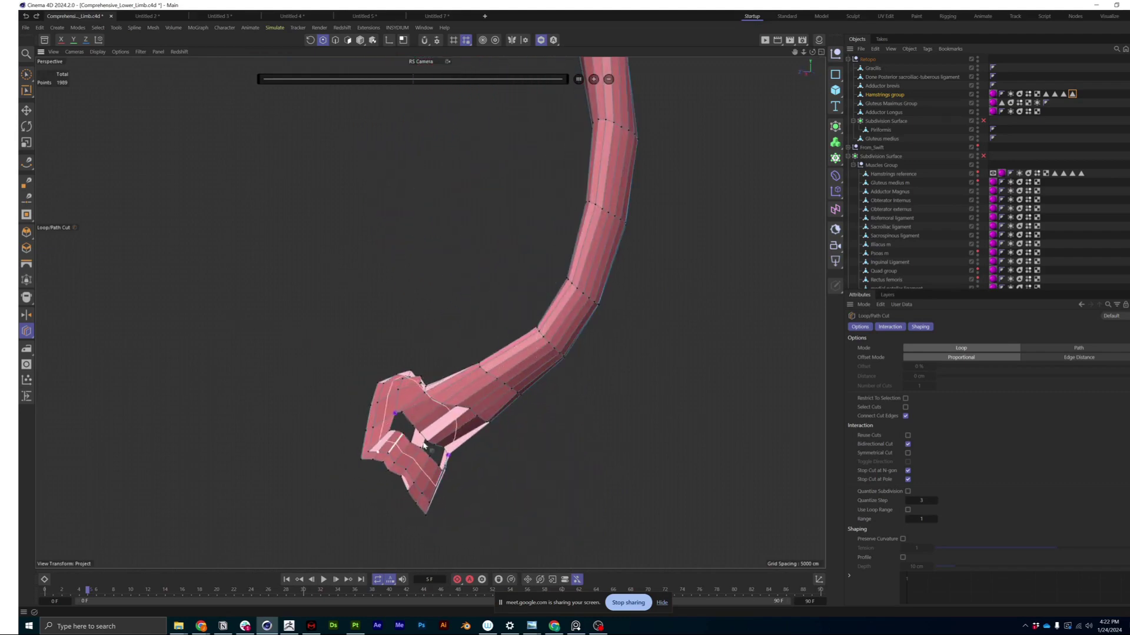
left_click_drag(529, 306, 488, 351, "alt")
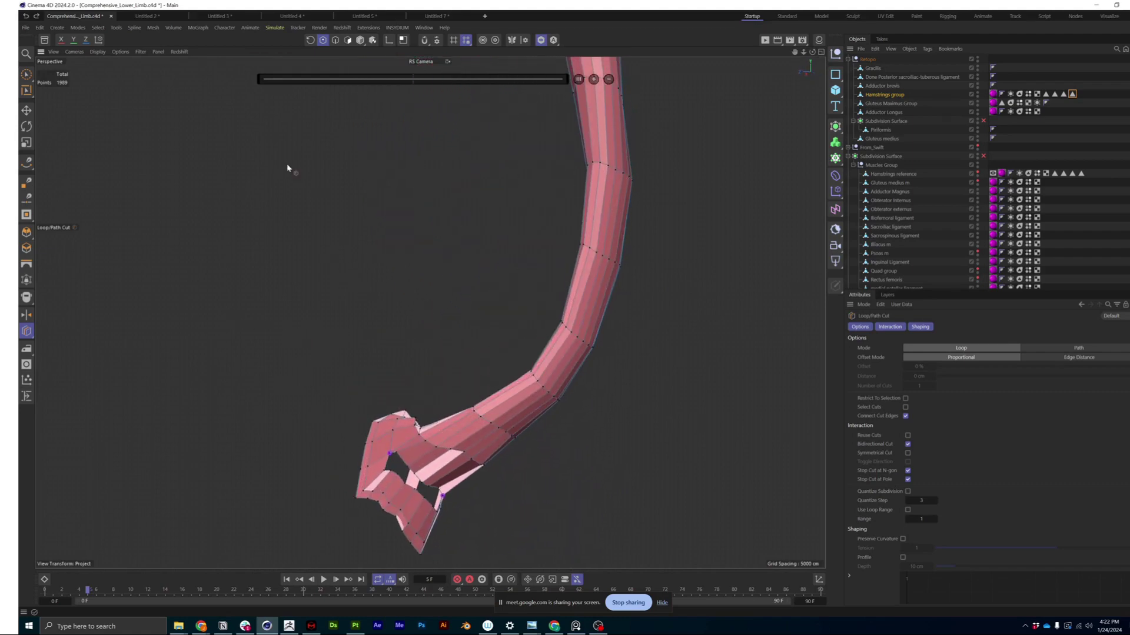
Step: Examine the lower tendon's holes, poles and flared end face from all sides
left_click_drag(545, 257, 460, 314, "alt")
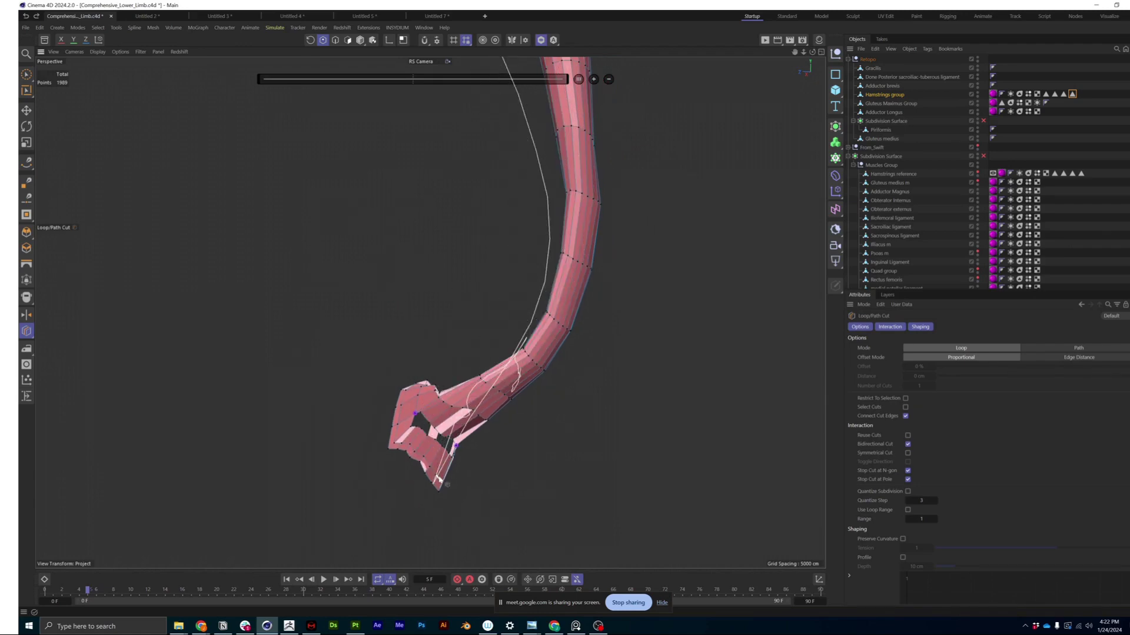
left_click_drag(403, 355, 481, 381, "alt")
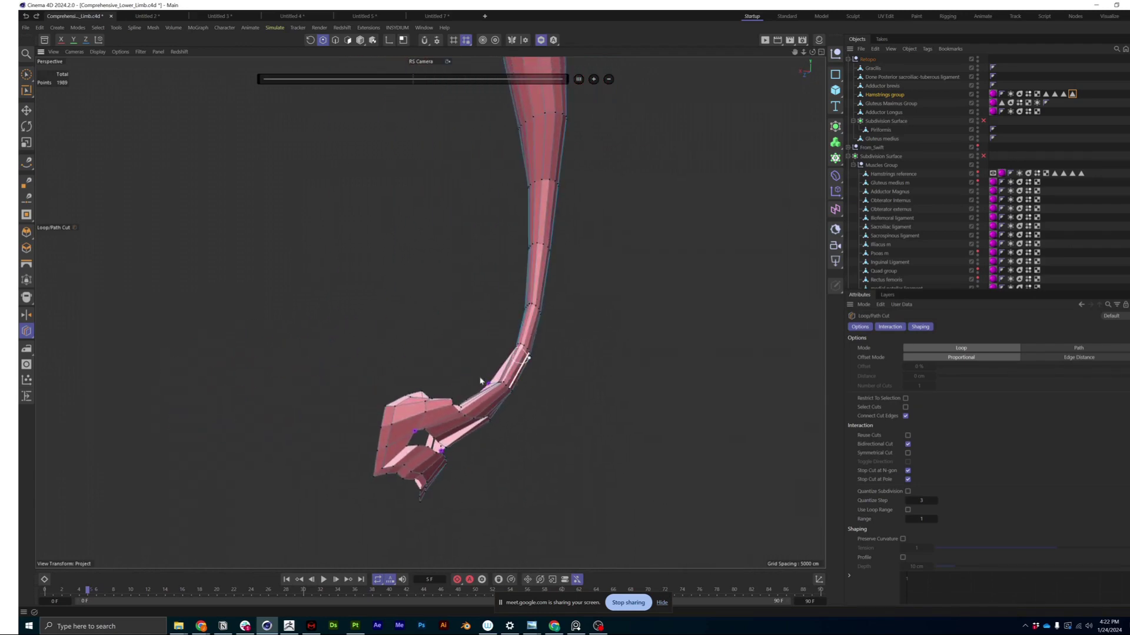
left_click_drag(411, 406, 510, 430, "alt")
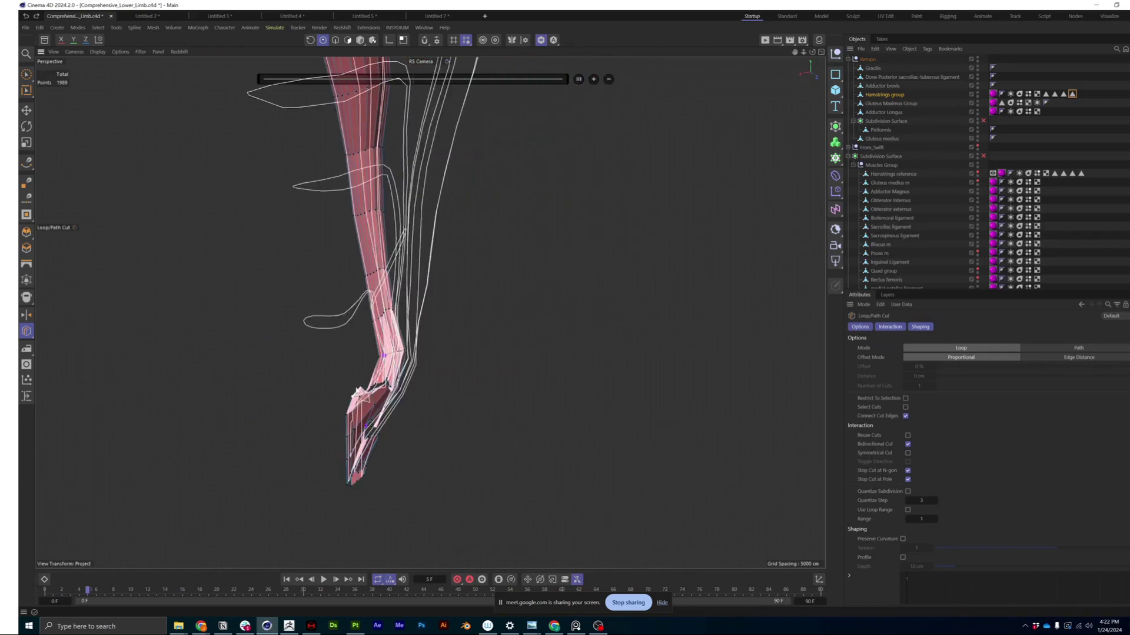
middle_click_drag(485, 336, 515, 366, "alt")
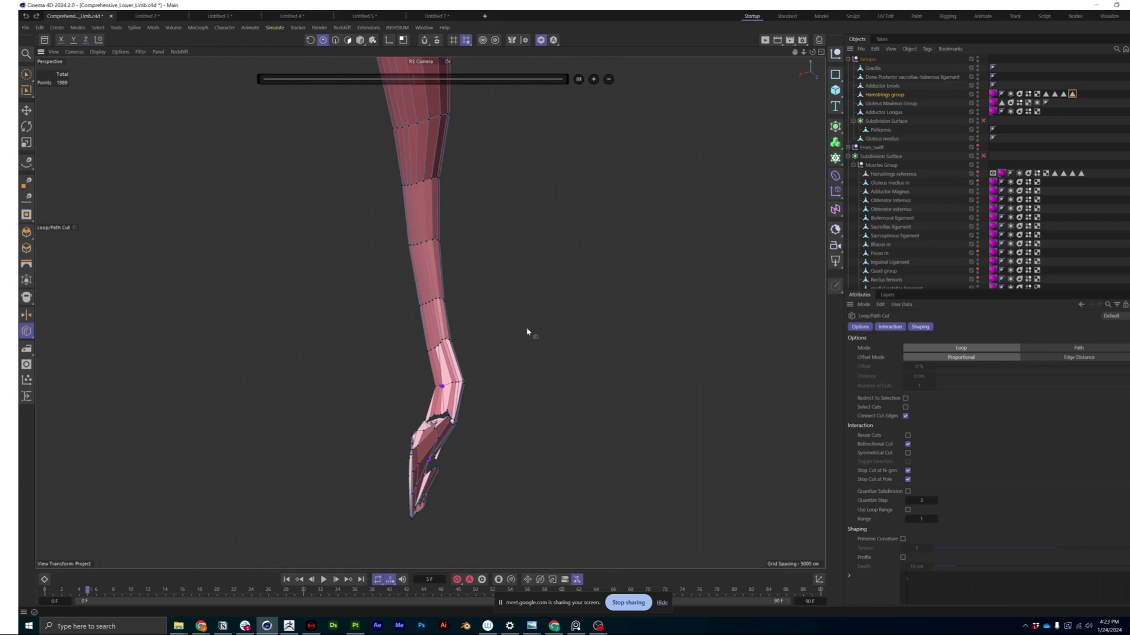
left_click_drag(533, 320, 640, 355, "alt")
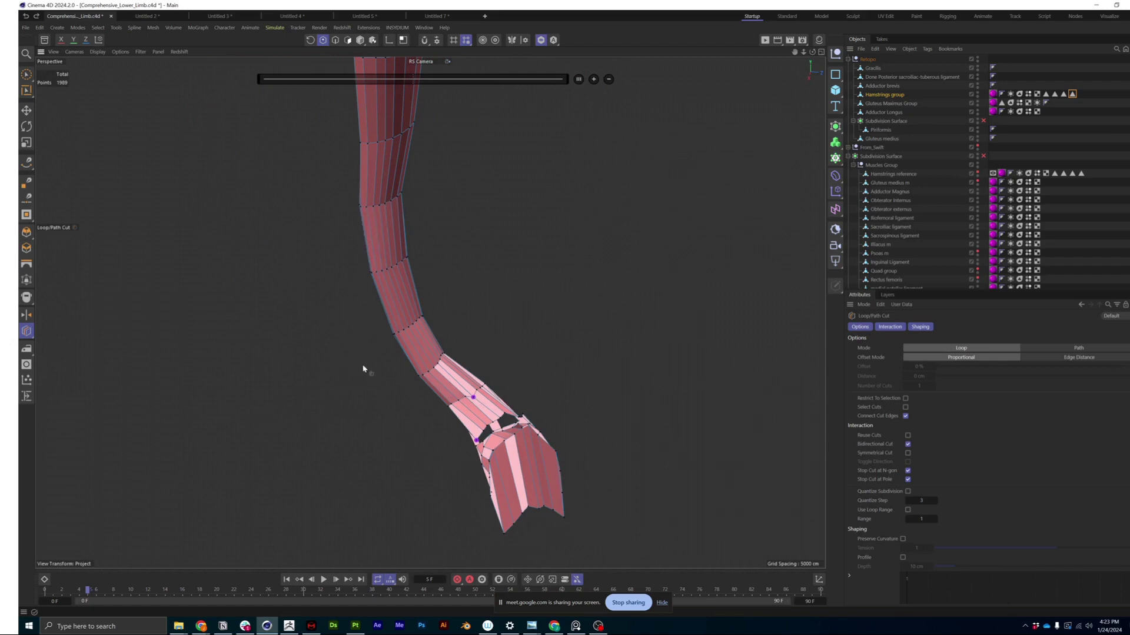
left_click(26, 110)
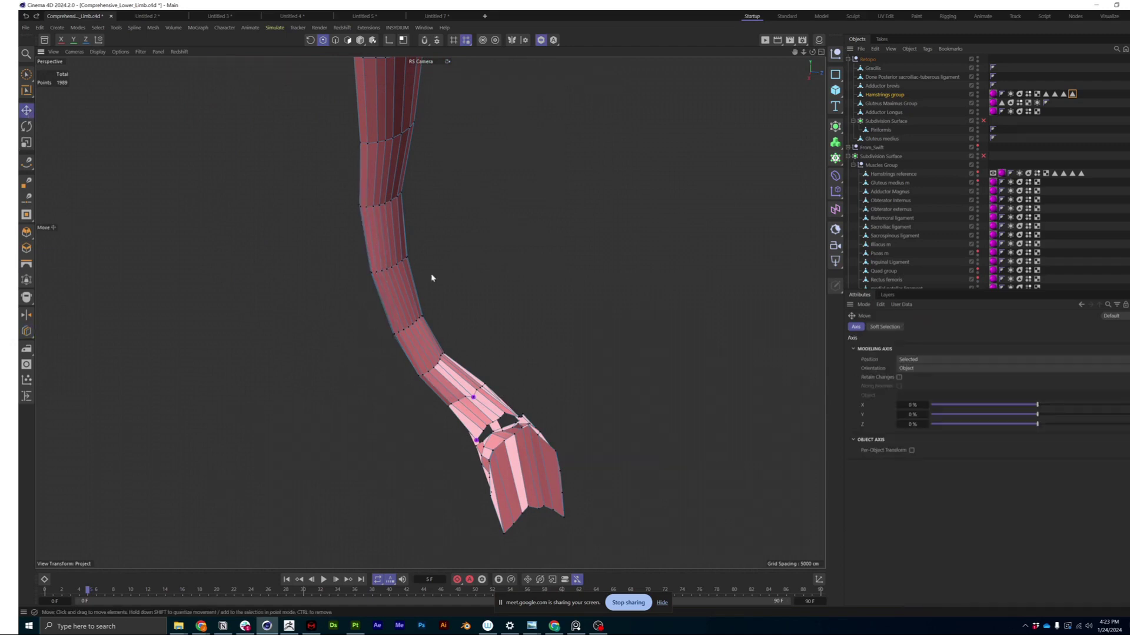
left_click_drag(432, 277, 497, 327, "alt")
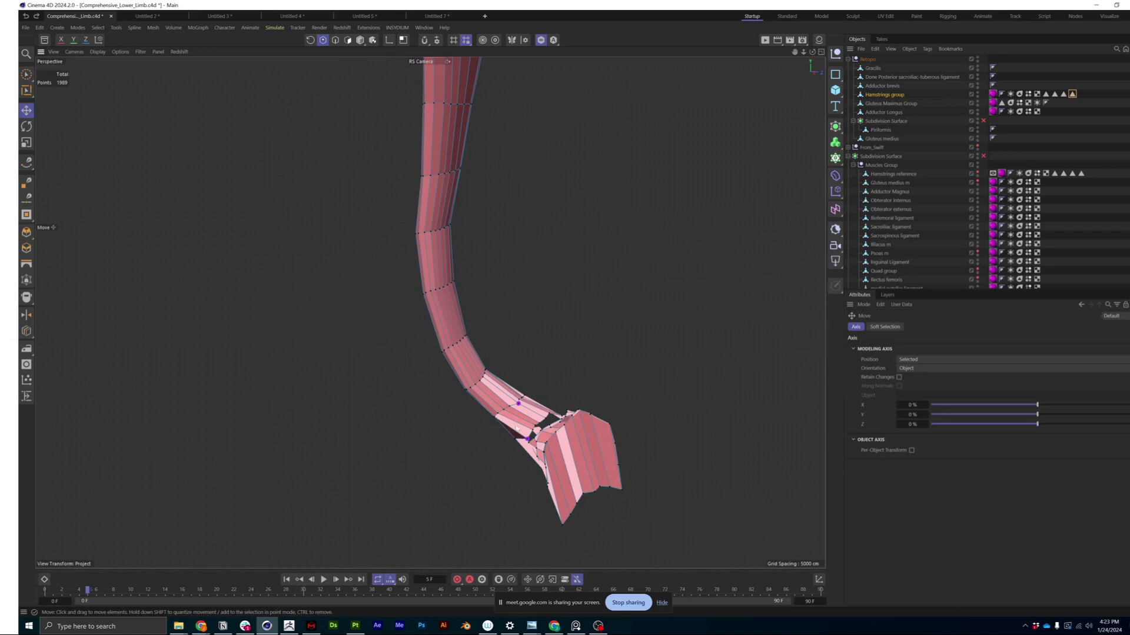
left_click_drag(516, 427, 478, 405, "alt")
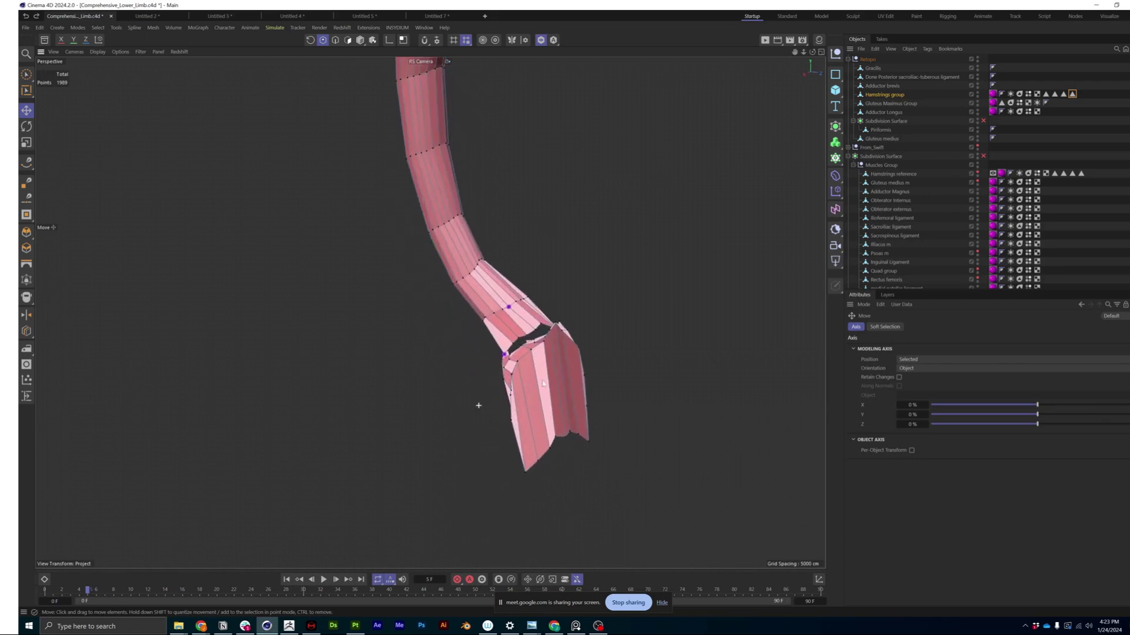
left_click_drag(543, 383, 585, 364, "alt")
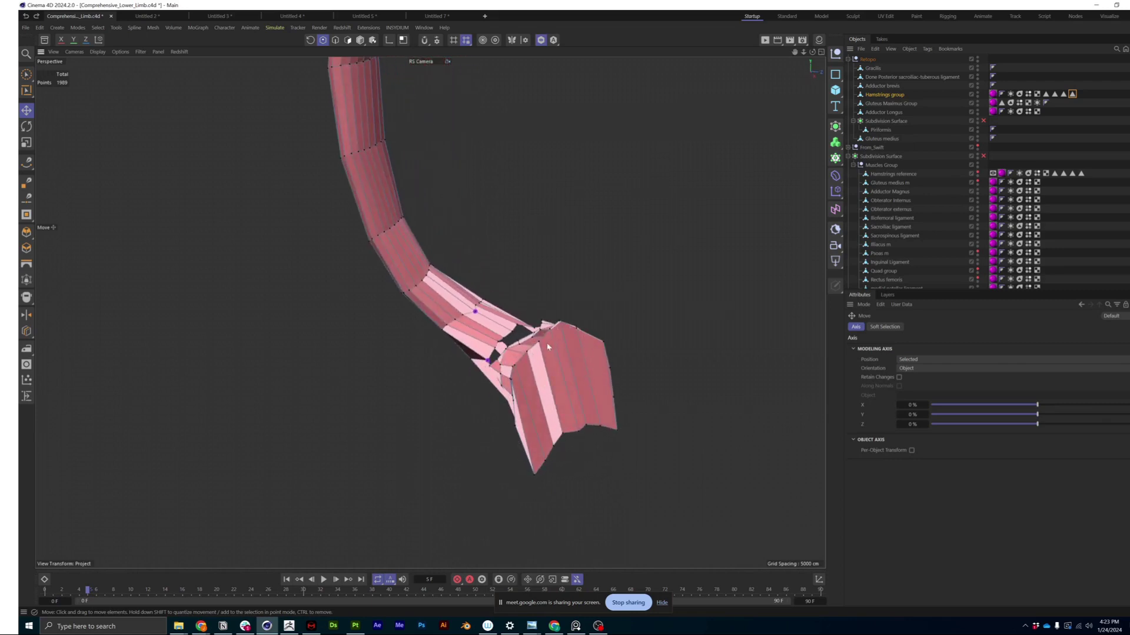
mouse_move(548, 347)
left_mouse_down("alt")
mouse_move(586, 361)
mouse_move(585, 336)
mouse_move(529, 353)
mouse_move(538, 373)
mouse_move(563, 360)
left_mouse_up("alt")
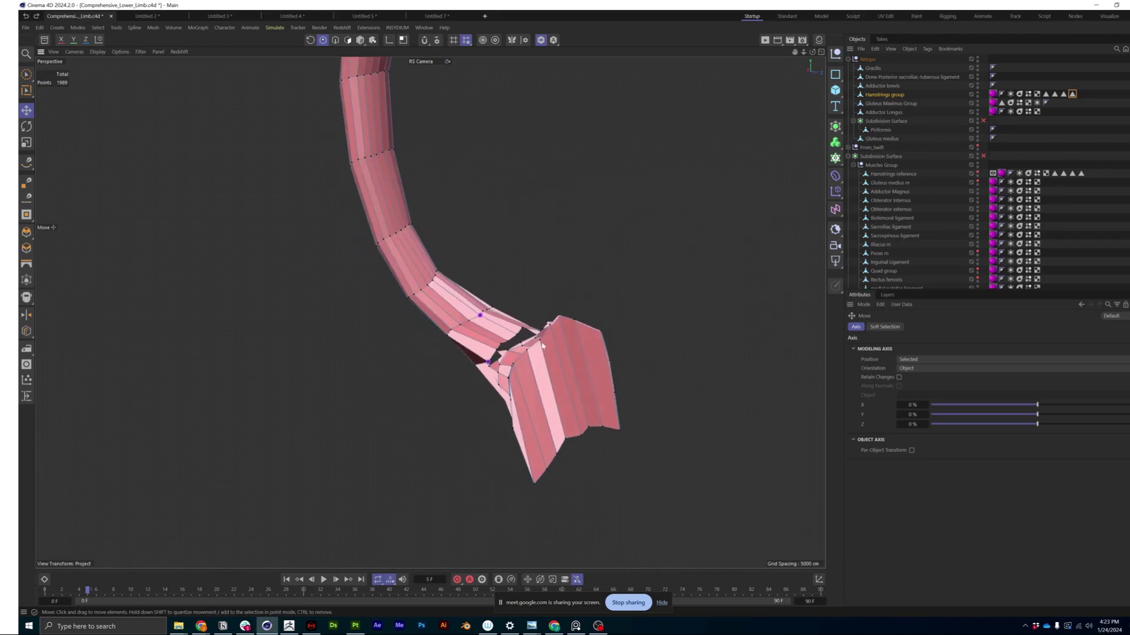
scroll(594, 333, "up", 3)
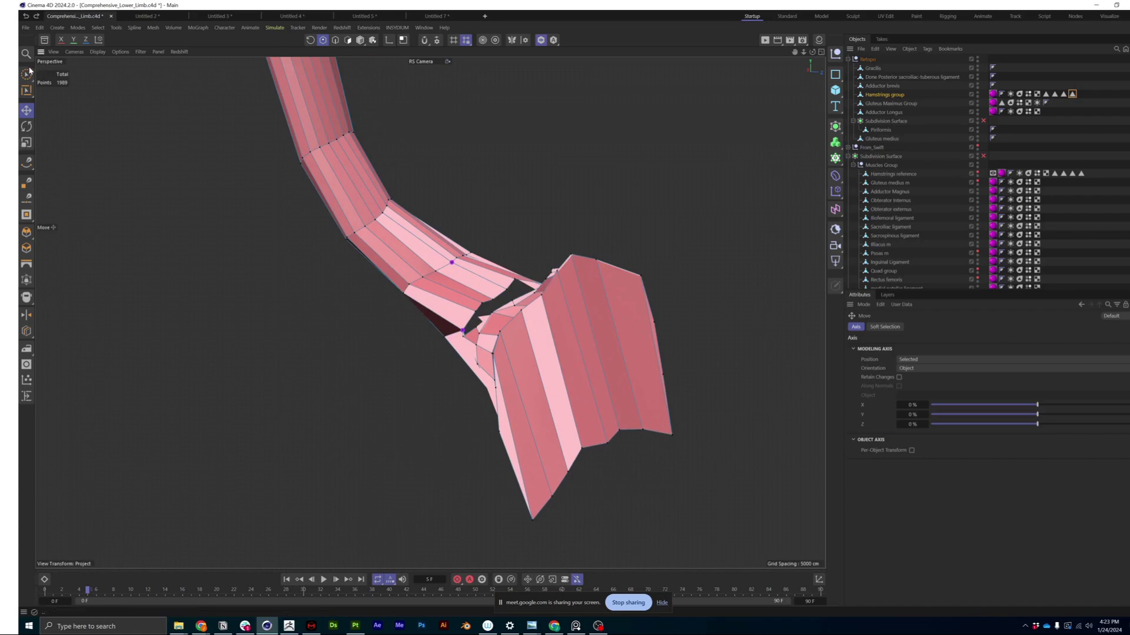
Step: Select seven polygon strips across the flared lower end face of the tendon with Brush Selection in polygon mode
left_click(23, 127)
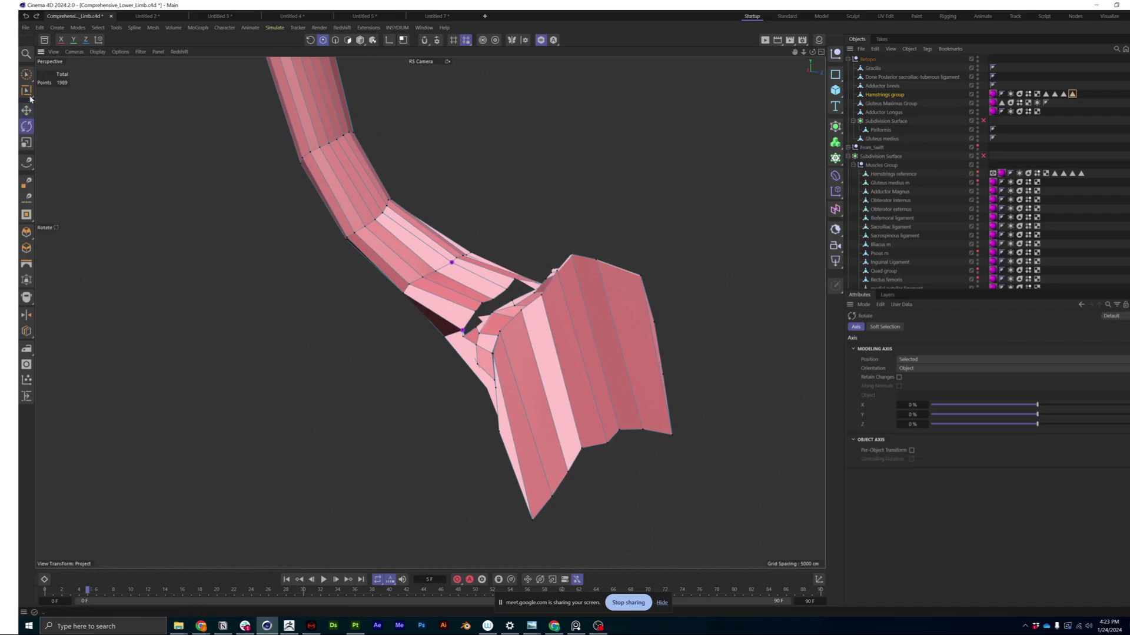
left_click(26, 76)
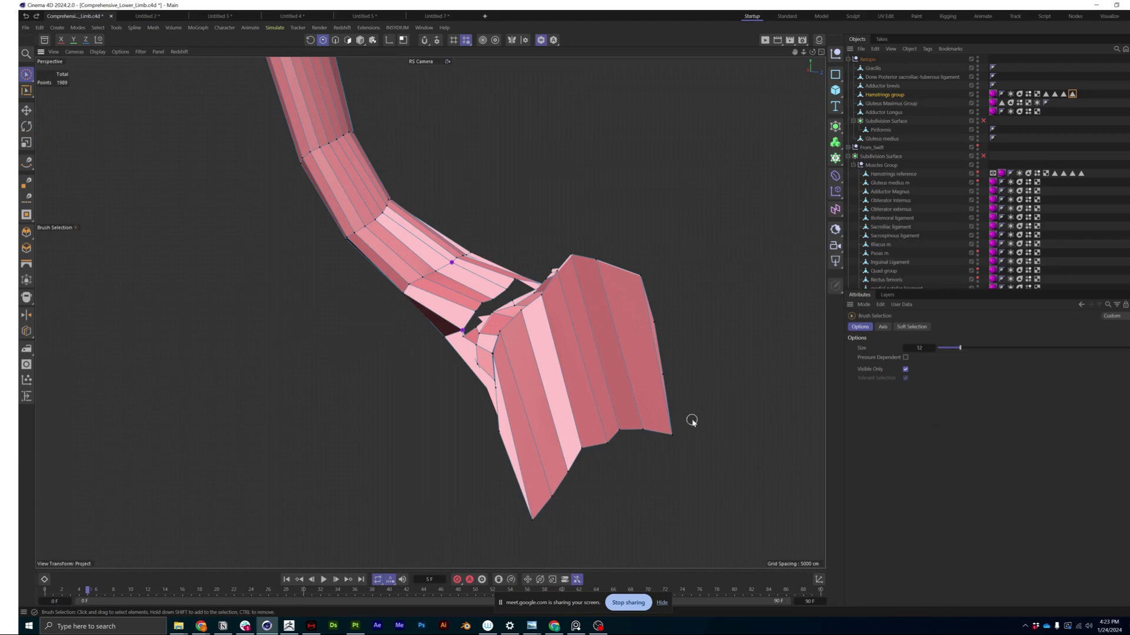
left_click_drag(600, 344, 578, 353, "alt")
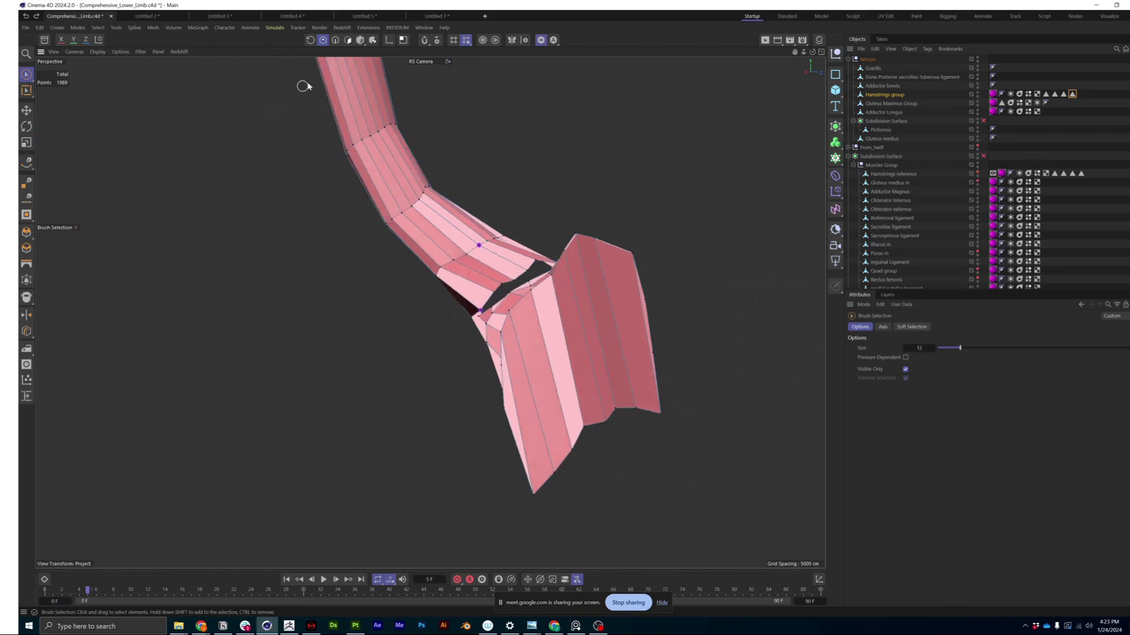
left_click(348, 39)
left_click(621, 328)
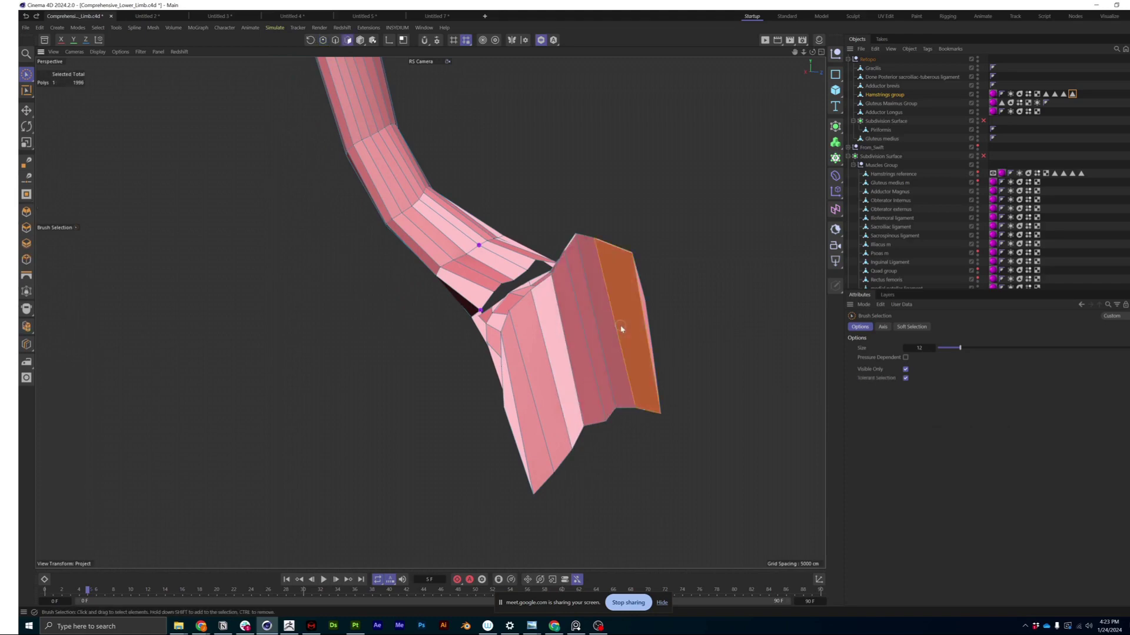
left_click(523, 360, "shift")
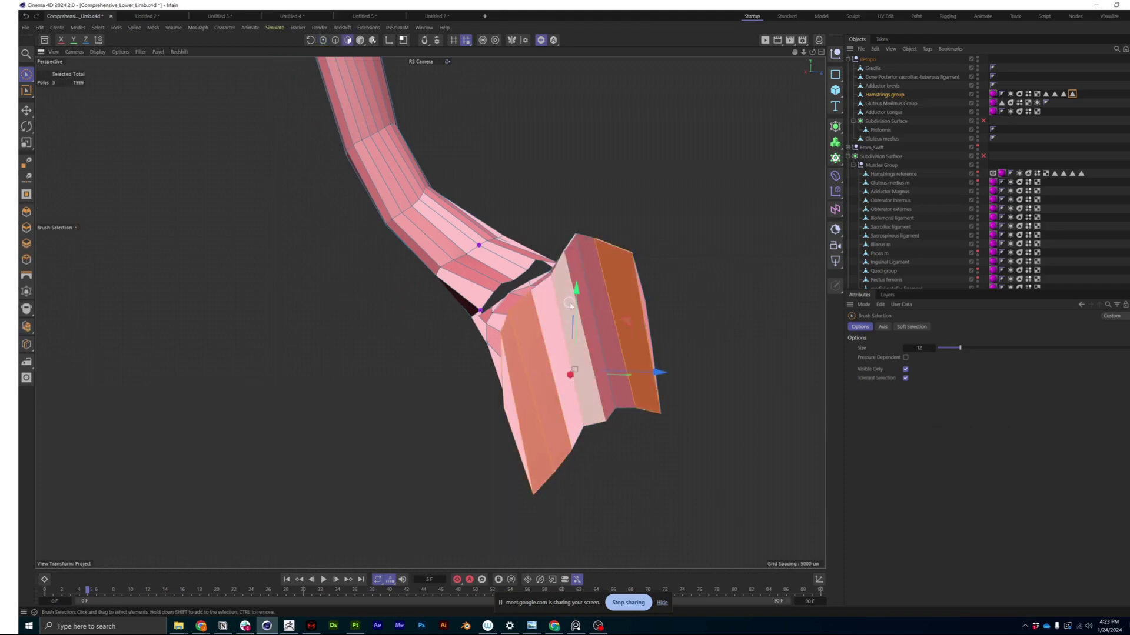
mouse_move(570, 304)
left_mouse_down("shift")
mouse_move(595, 349)
mouse_move(626, 352)
left_mouse_up("shift")
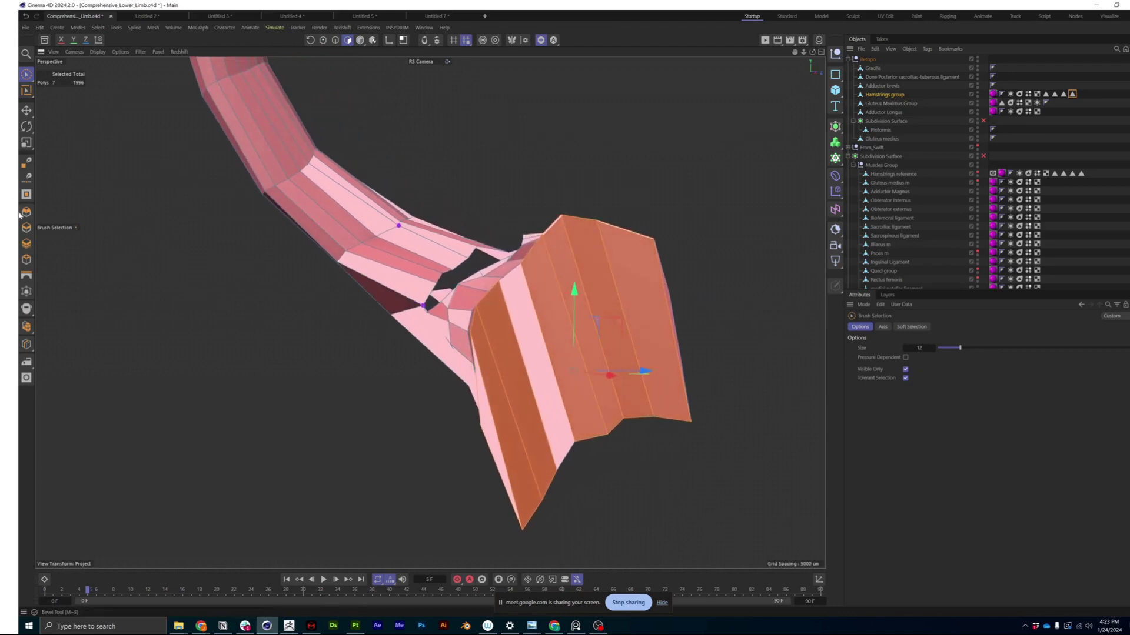
Step: Inset the flared end face, including the missed strip, by about 260.67 cm and delete the inner polygons
left_click(26, 258)
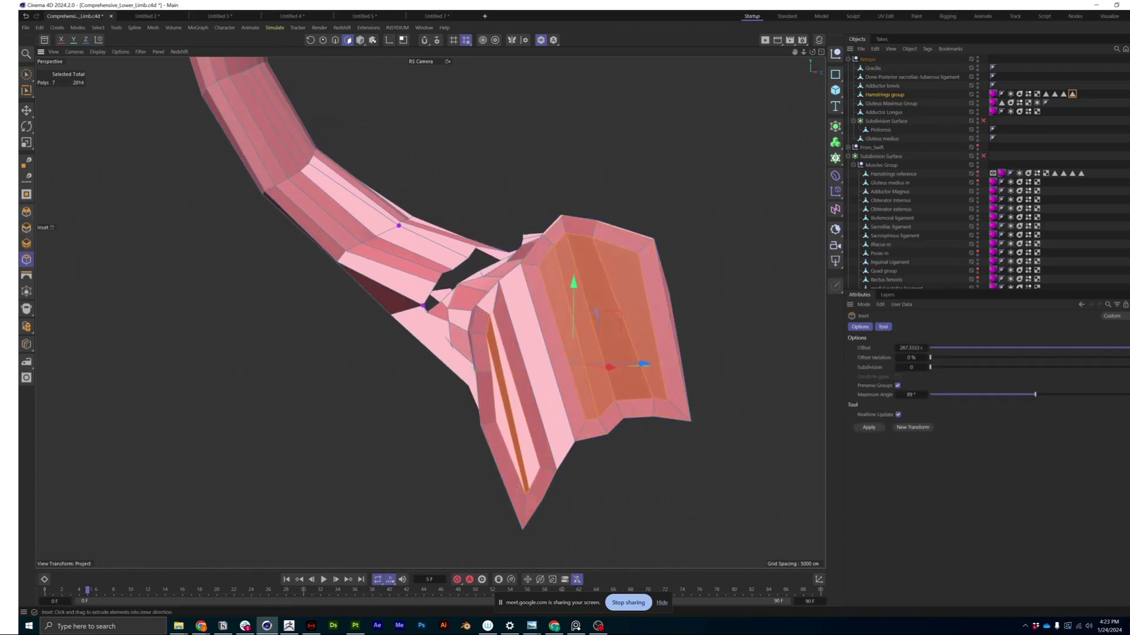
key("ctrl+z")
left_click_drag(521, 321, 514, 327, "alt")
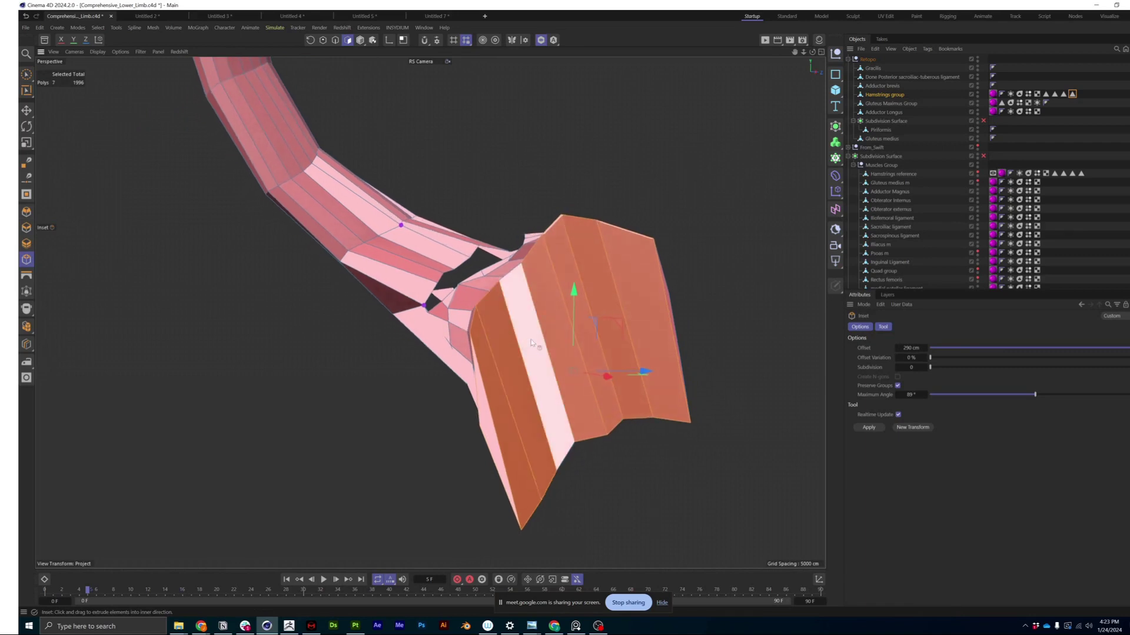
left_click_drag(730, 258, 724, 258)
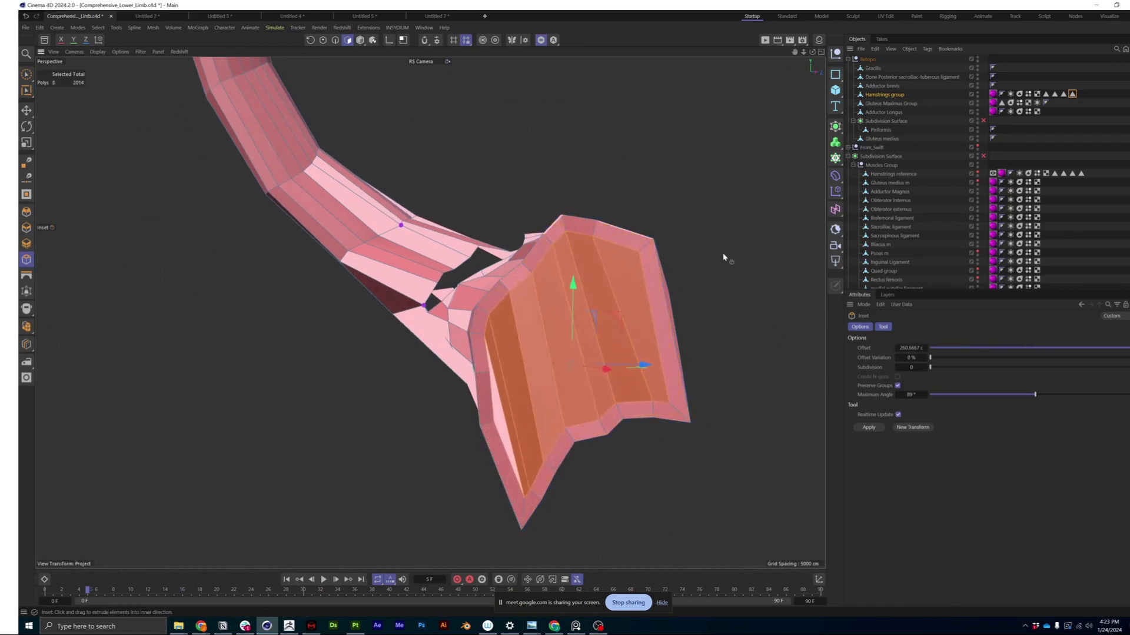
key("Delete")
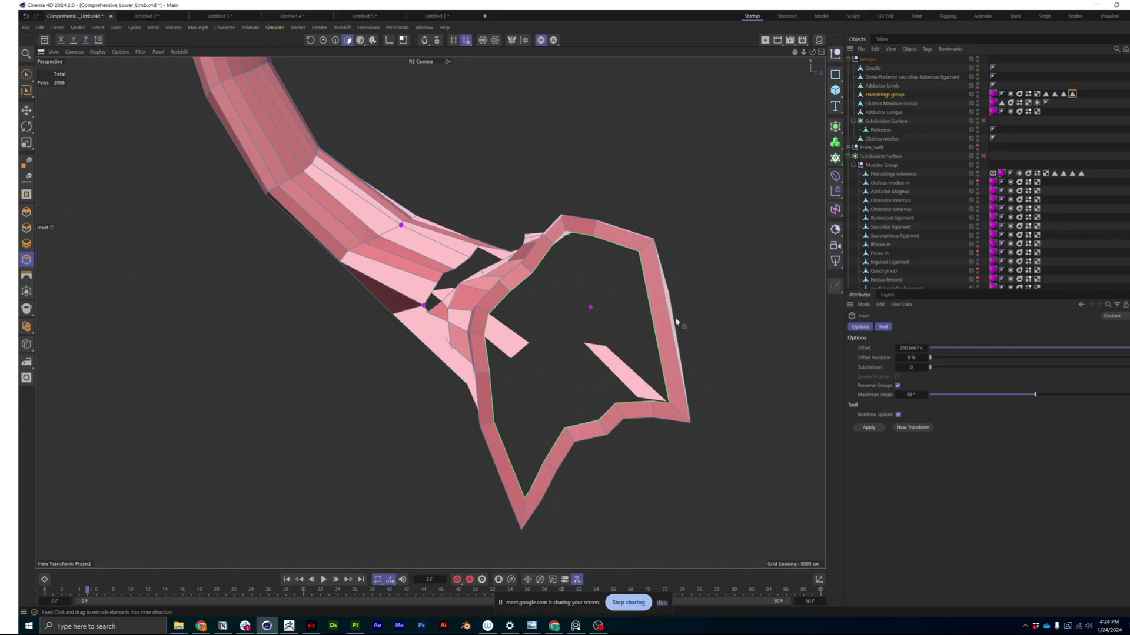
Step: Examine the edge flow from the muscle belly down to the opened lower tendon end
left_click_drag(482, 385, 473, 359, "alt")
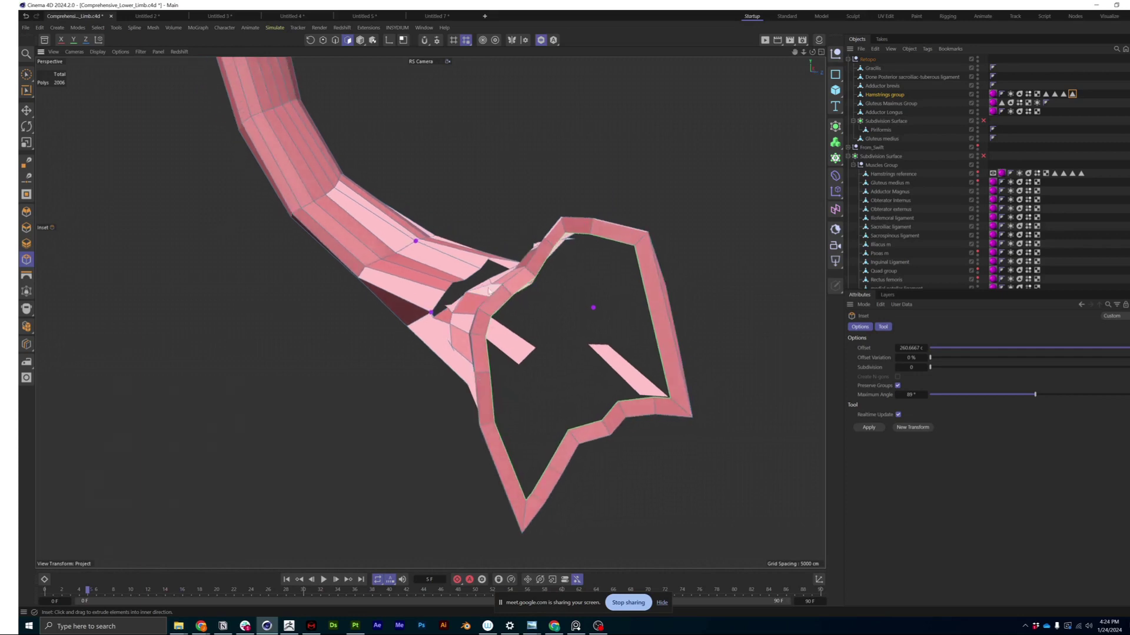
left_click_drag(662, 404, 509, 112, "alt")
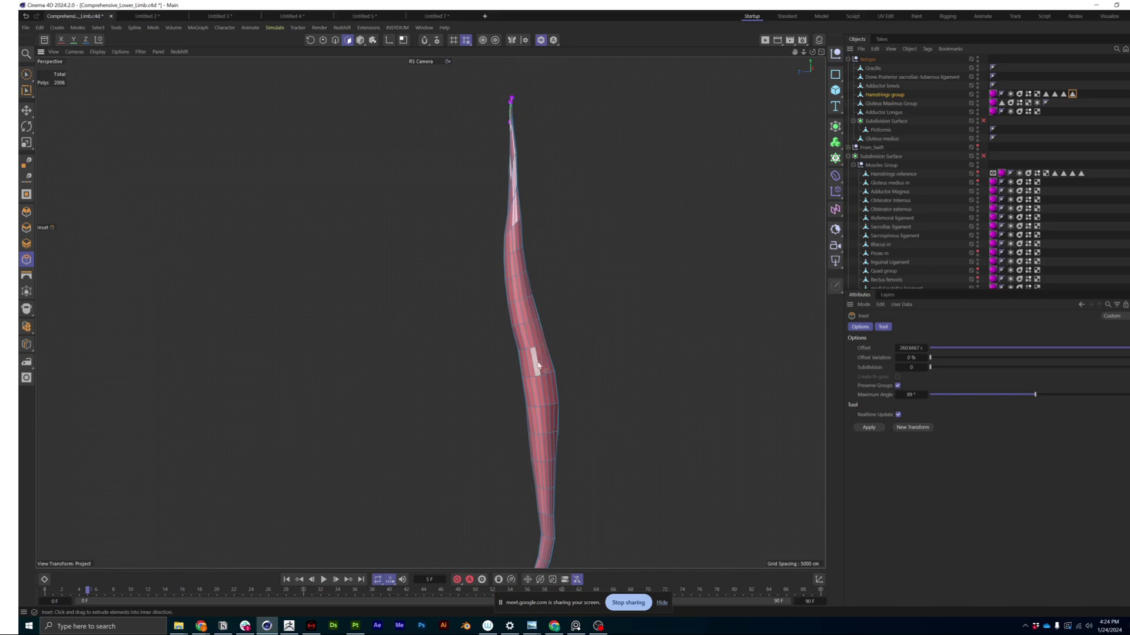
middle_click_drag(538, 365, 548, 168, "alt")
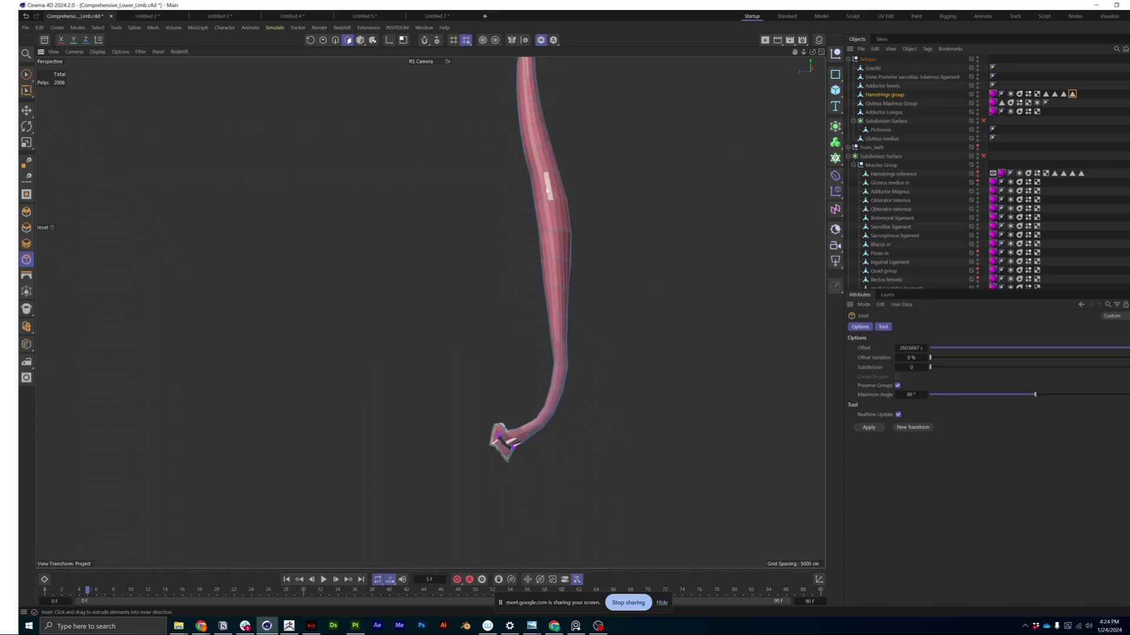
left_click_drag(555, 243, 570, 234, "alt")
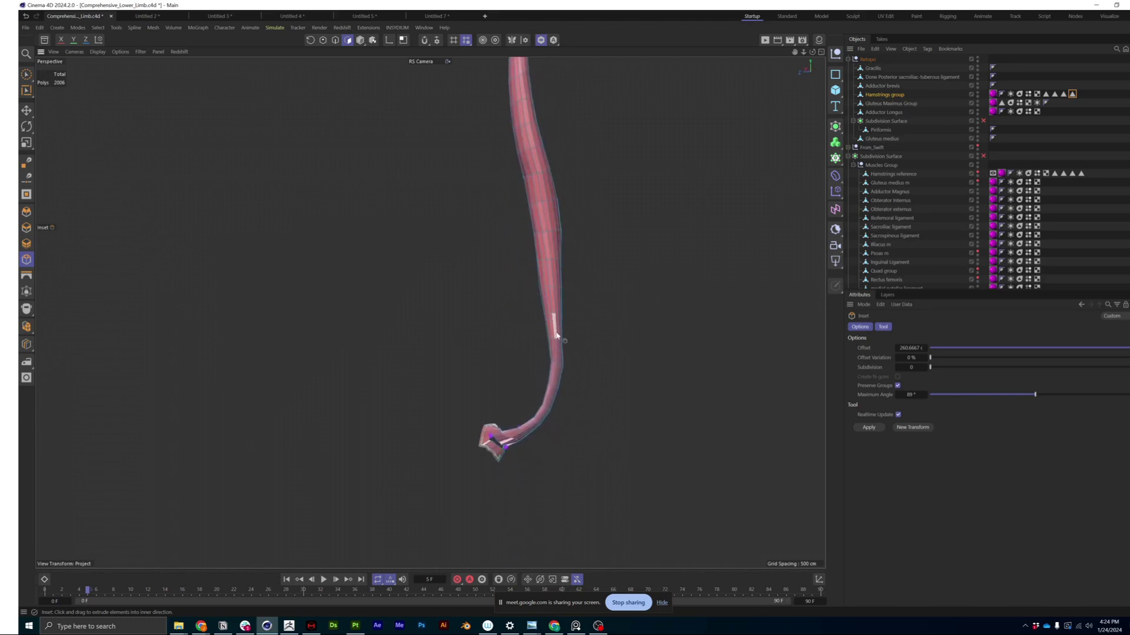
left_click_drag(556, 336, 569, 367, "alt")
left_click_drag(518, 425, 592, 390, "alt")
left_click_drag(527, 400, 527, 443, "alt")
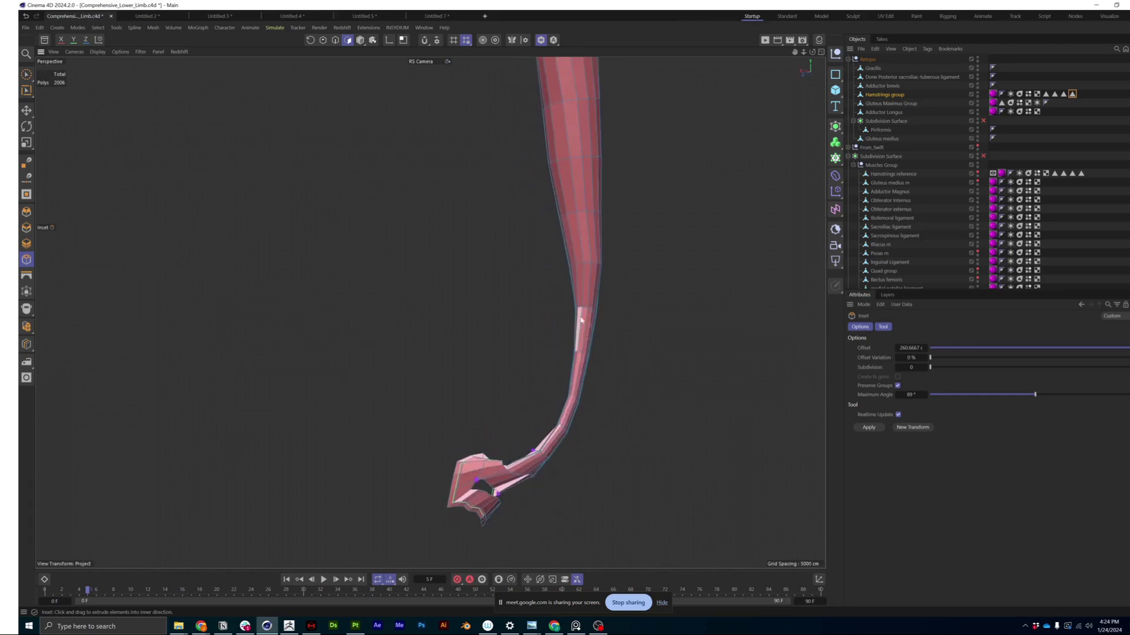
left_click_drag(582, 268, 513, 266, "alt")
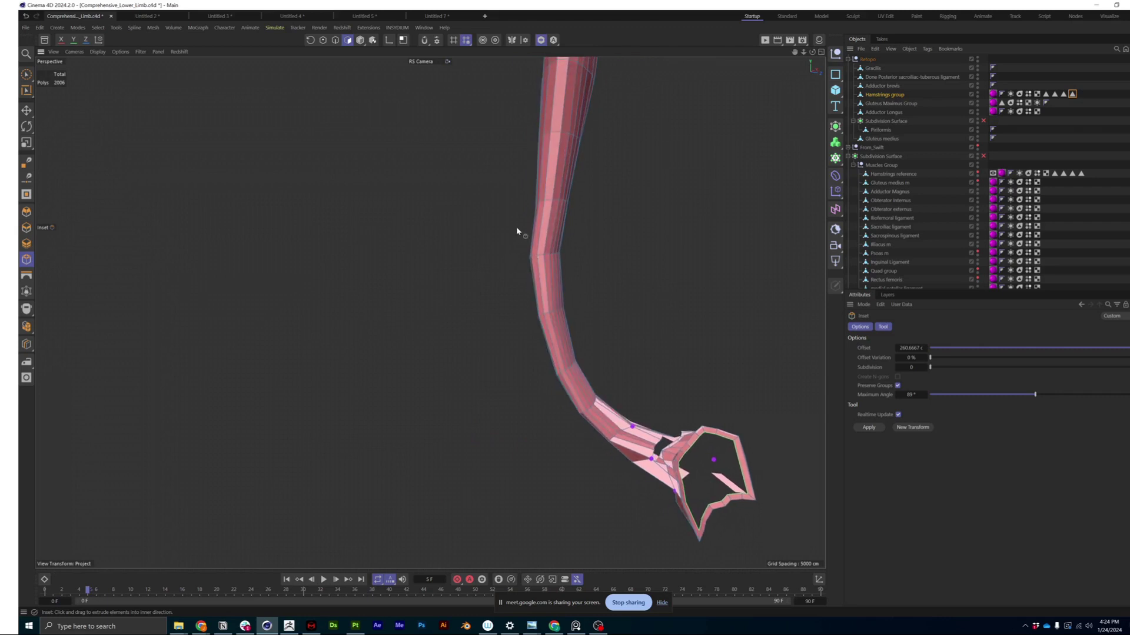
left_click_drag(626, 486, 617, 474, "alt")
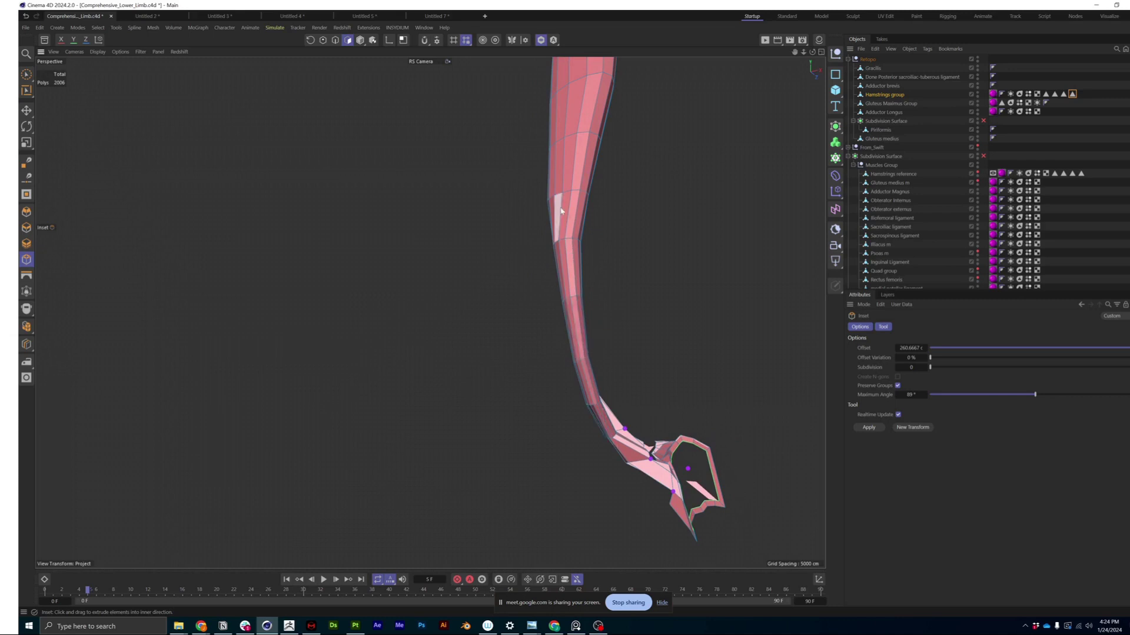
Step: Examine how the edge loops run up the muscle into its tapered upper end
left_click_drag(561, 211, 568, 358, "alt")
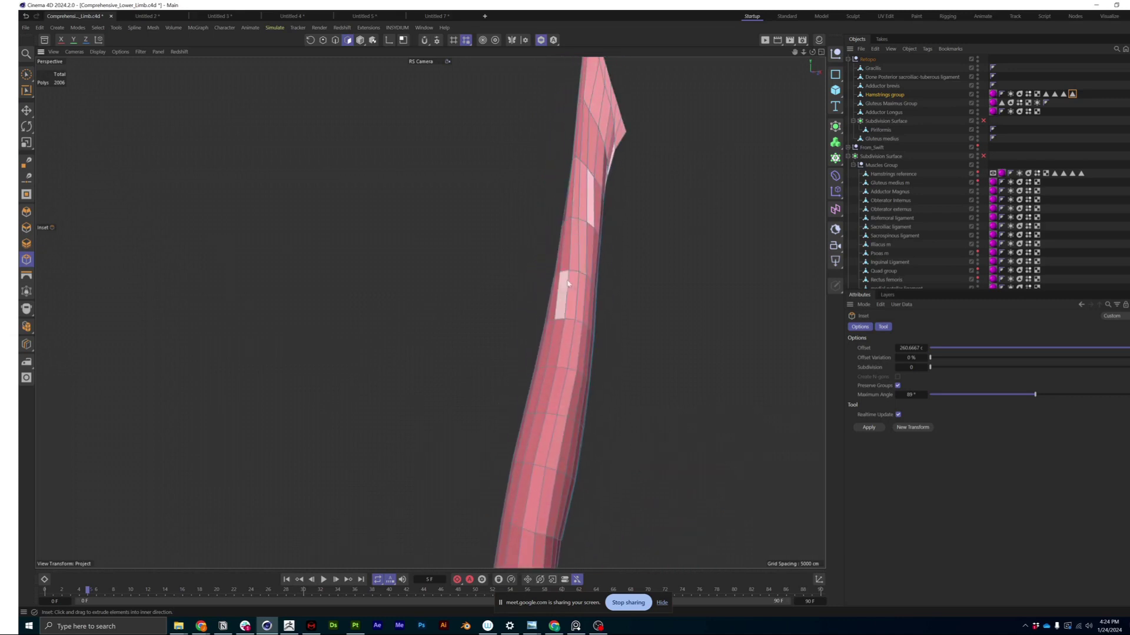
mouse_move(585, 194)
left_mouse_down("alt")
mouse_move(612, 214)
mouse_move(591, 211)
mouse_move(547, 164)
mouse_move(497, 156)
mouse_move(613, 157)
mouse_move(606, 116)
mouse_move(429, 312)
mouse_move(600, 184)
mouse_move(542, 197)
mouse_move(592, 192)
mouse_move(580, 173)
left_mouse_up("alt")
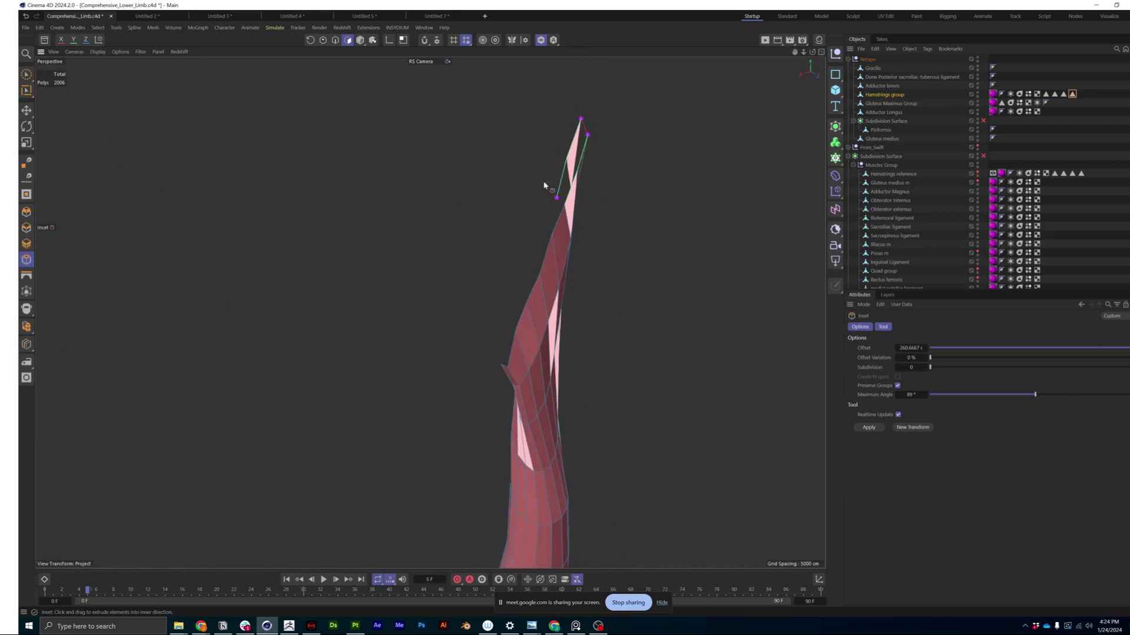
left_click_drag(551, 282, 360, 286, "alt")
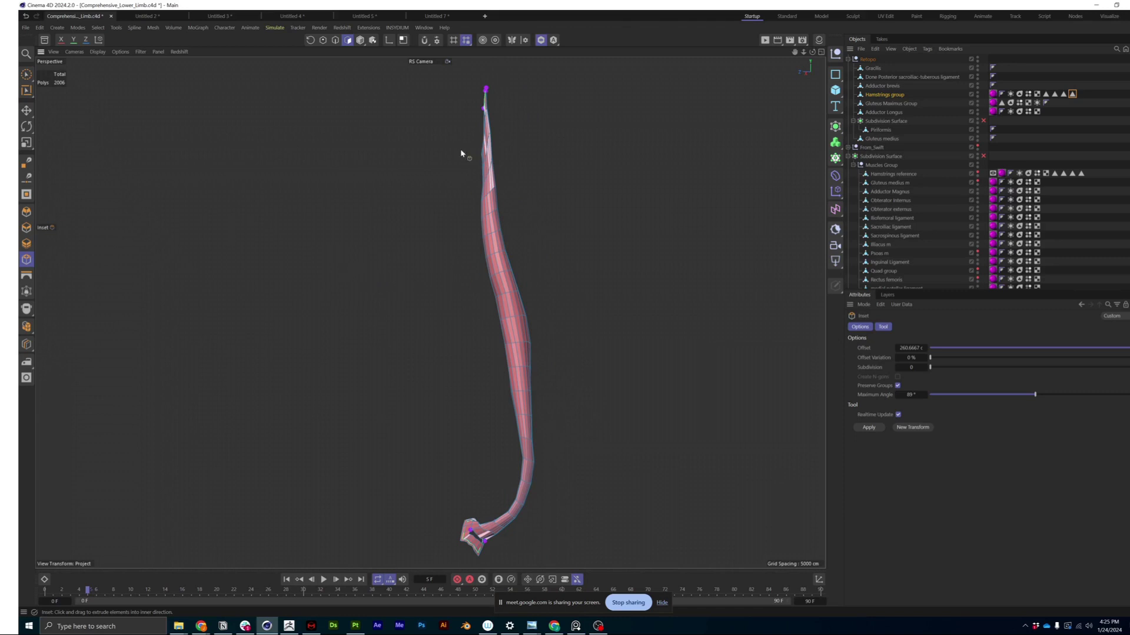
scroll(500, 130, "up", 3)
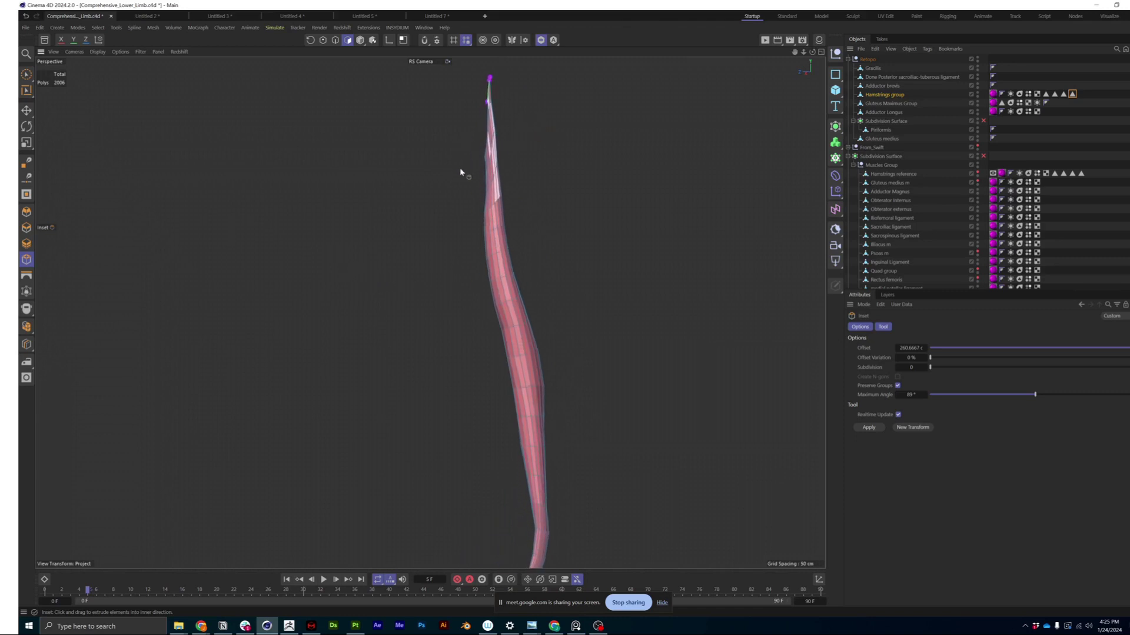
left_click_drag(477, 149, 533, 147, "alt")
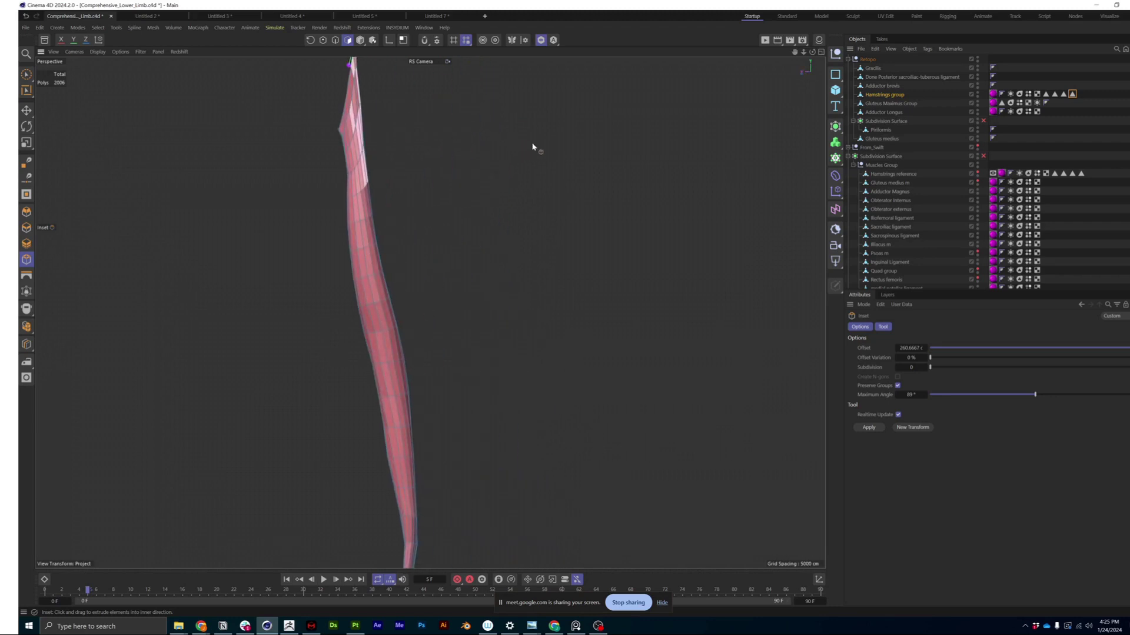
mouse_move(354, 137)
left_mouse_down("alt")
mouse_move(429, 312)
mouse_move(511, 165)
left_mouse_up("alt")
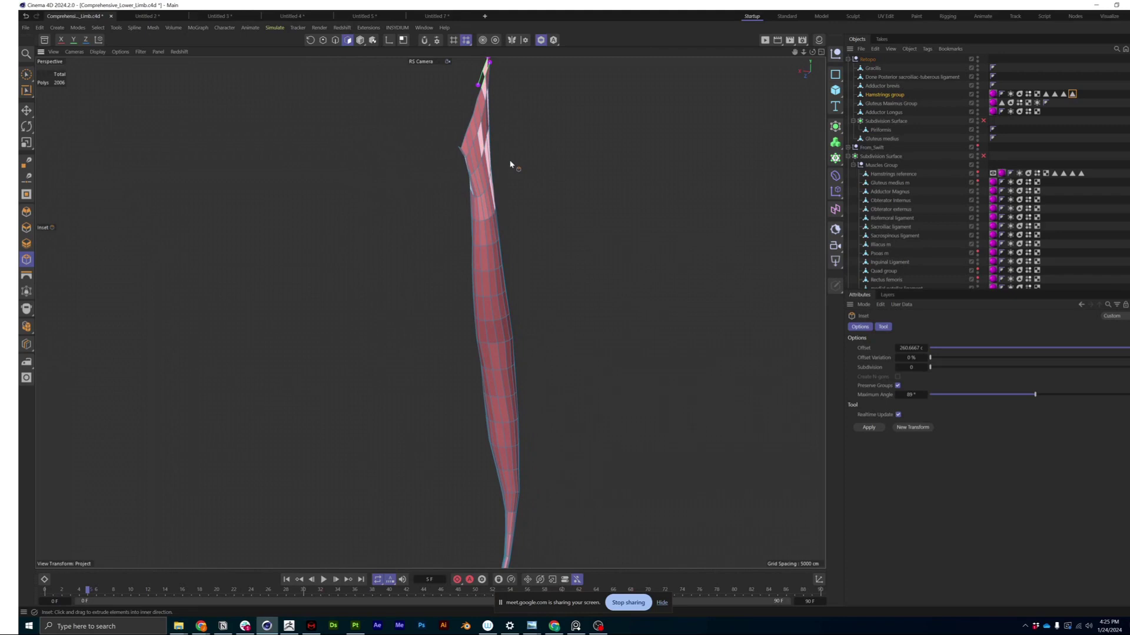
Step: Unhide all polygons of the Hamstrings group from its Polygon Selection.3 tag
left_click(1072, 94)
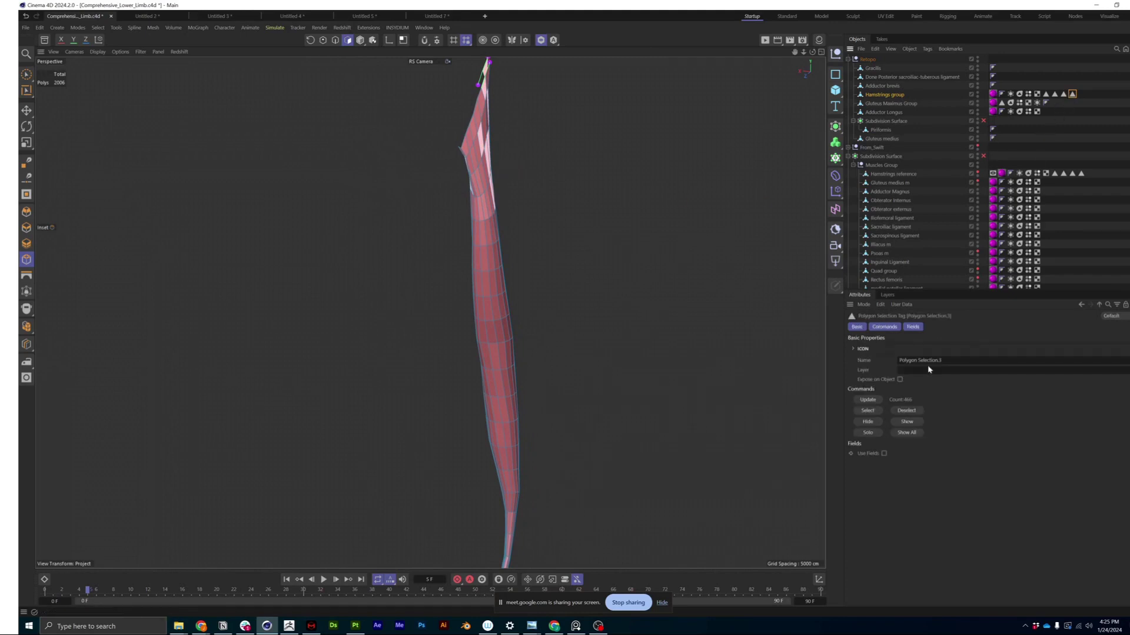
left_click(906, 433)
left_click_drag(537, 298, 657, 229, "alt")
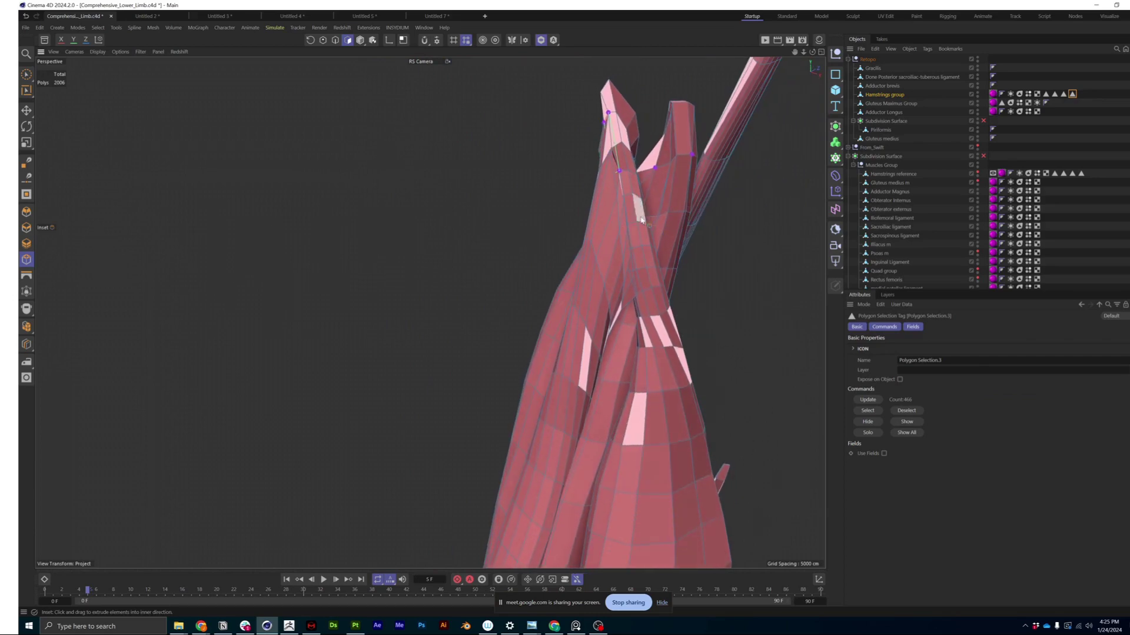
Step: Select all polygons of the Hamstrings group mesh to highlight its wireframe around the crossing upper tendons
left_click_drag(641, 219, 563, 204, "alt")
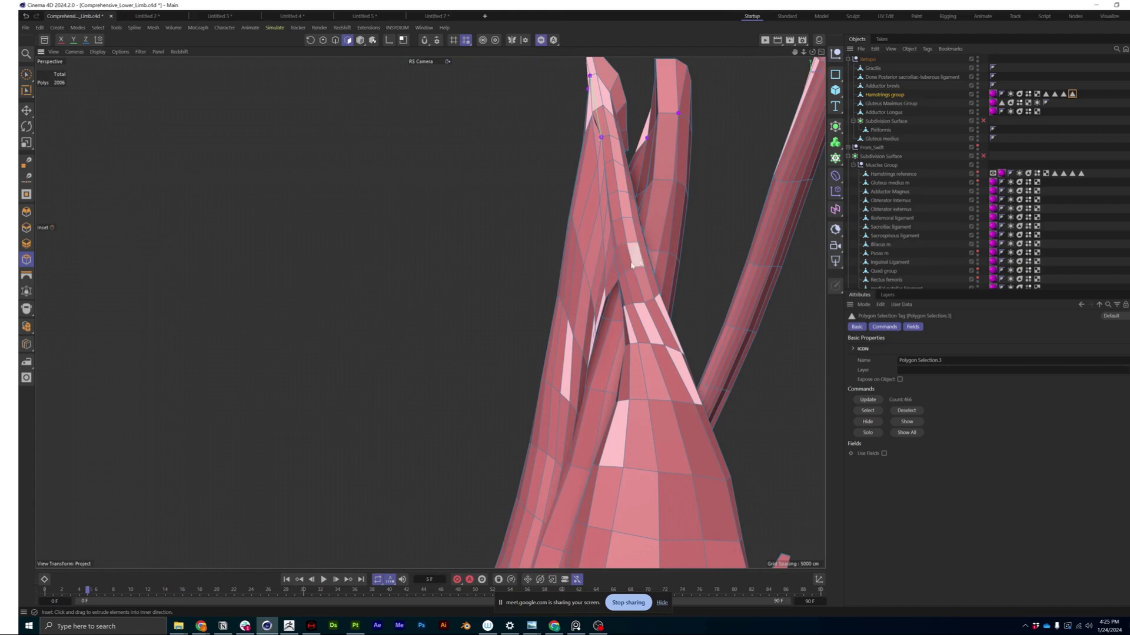
middle_click_drag(612, 251, 616, 204, "alt")
scroll(615, 204, "up", 2)
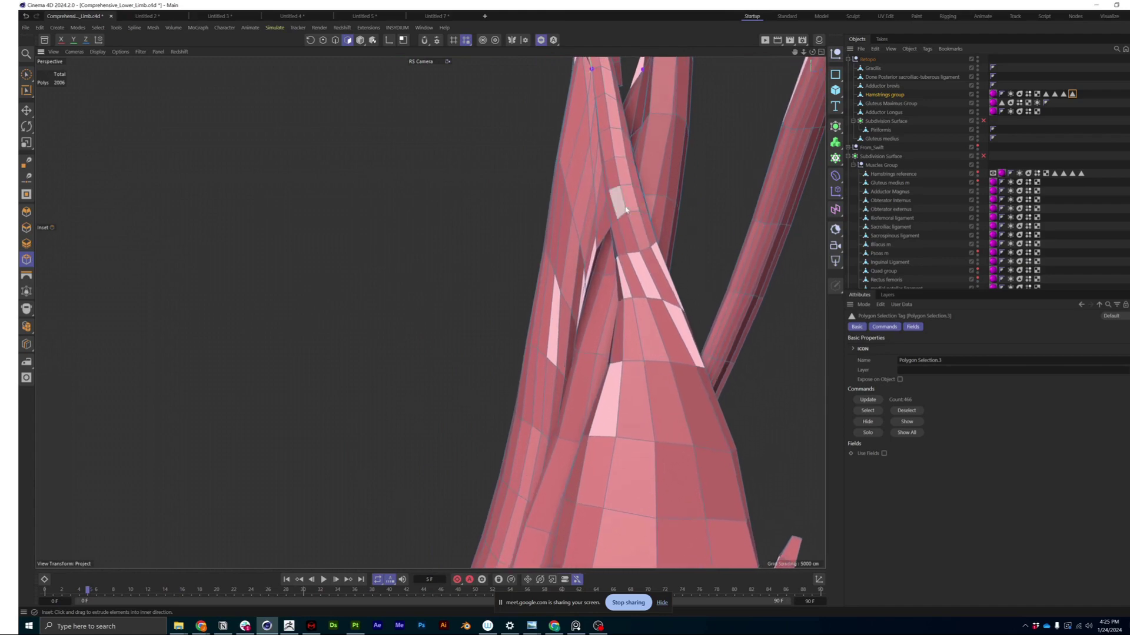
left_click_drag(601, 201, 628, 204, "alt")
left_click_drag(645, 259, 595, 271, "alt")
key("ctrl+a")
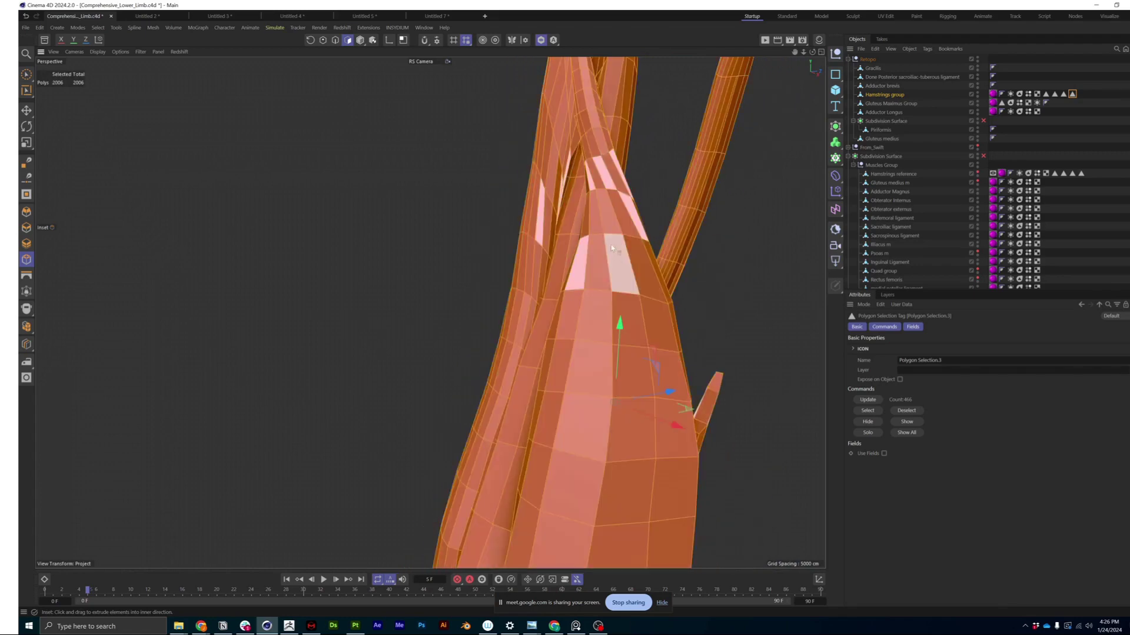
Step: Examine how the hamstring edge loops pass from the crossing upper tendons into the wider muscle bellies
left_click_drag(600, 124, 629, 195, "alt")
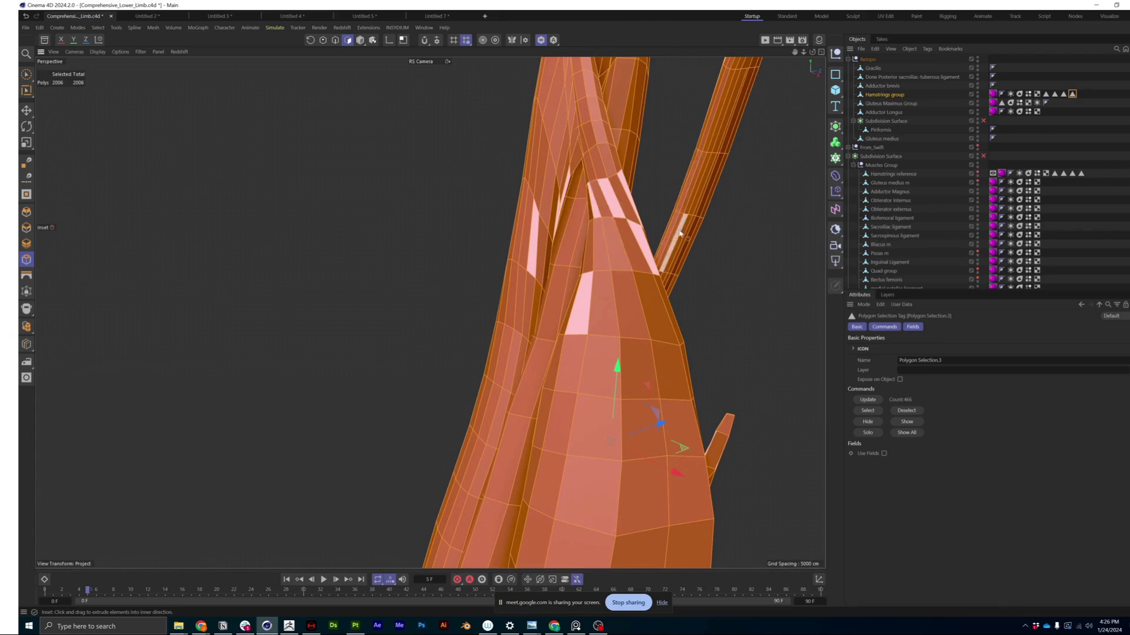
mouse_move(500, 194)
left_mouse_down("alt")
mouse_move(481, 186)
mouse_move(504, 184)
left_mouse_up("alt")
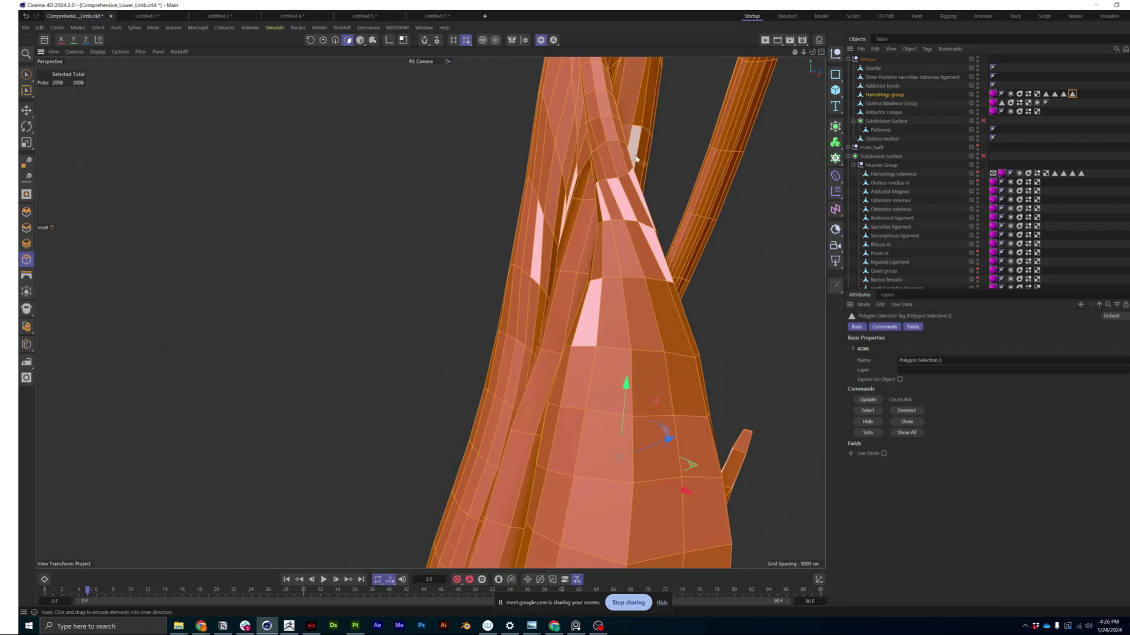
left_click_drag(622, 176, 676, 180, "alt")
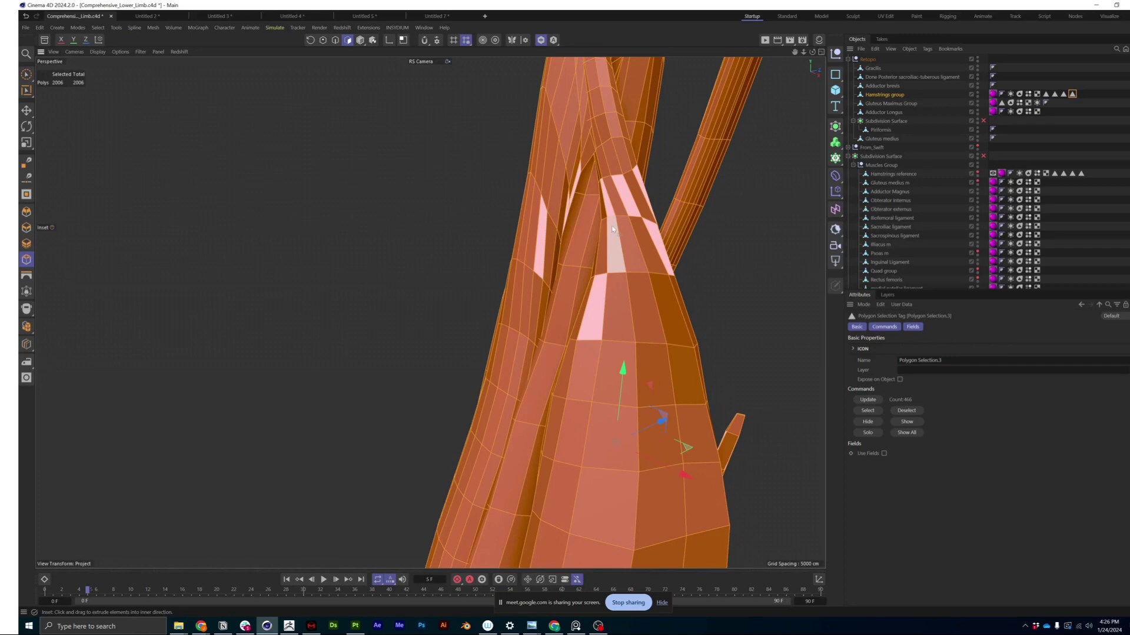
left_click_drag(613, 225, 643, 244, "alt")
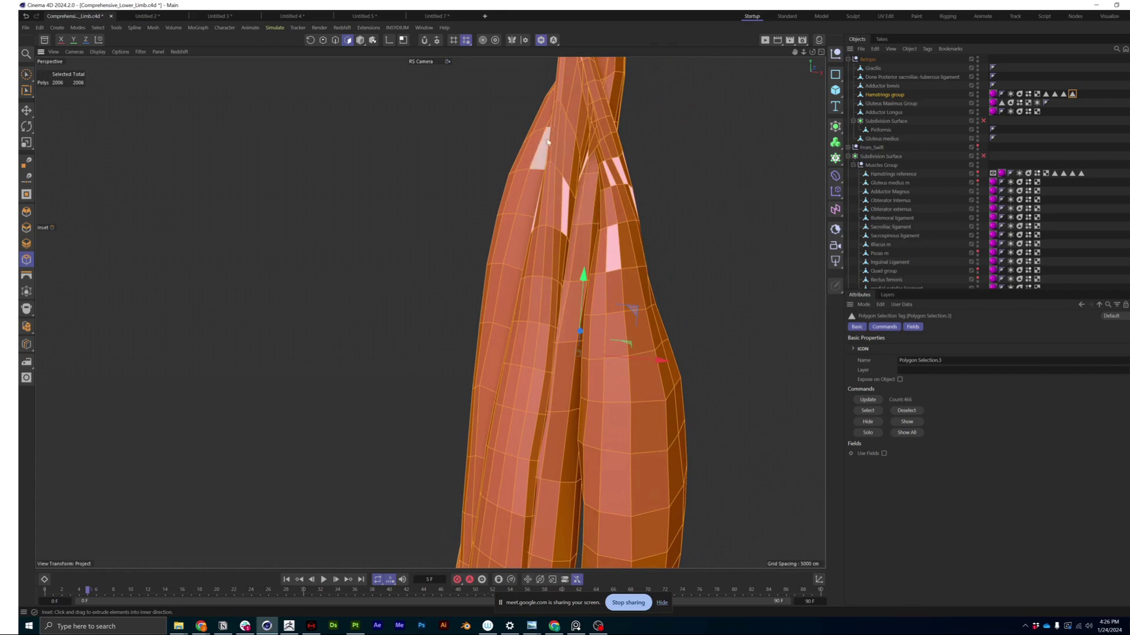
right_click_drag(535, 259, 527, 294, "alt")
middle_click_drag(527, 294, 527, 211, "alt")
left_click_drag(528, 212, 535, 236, "alt")
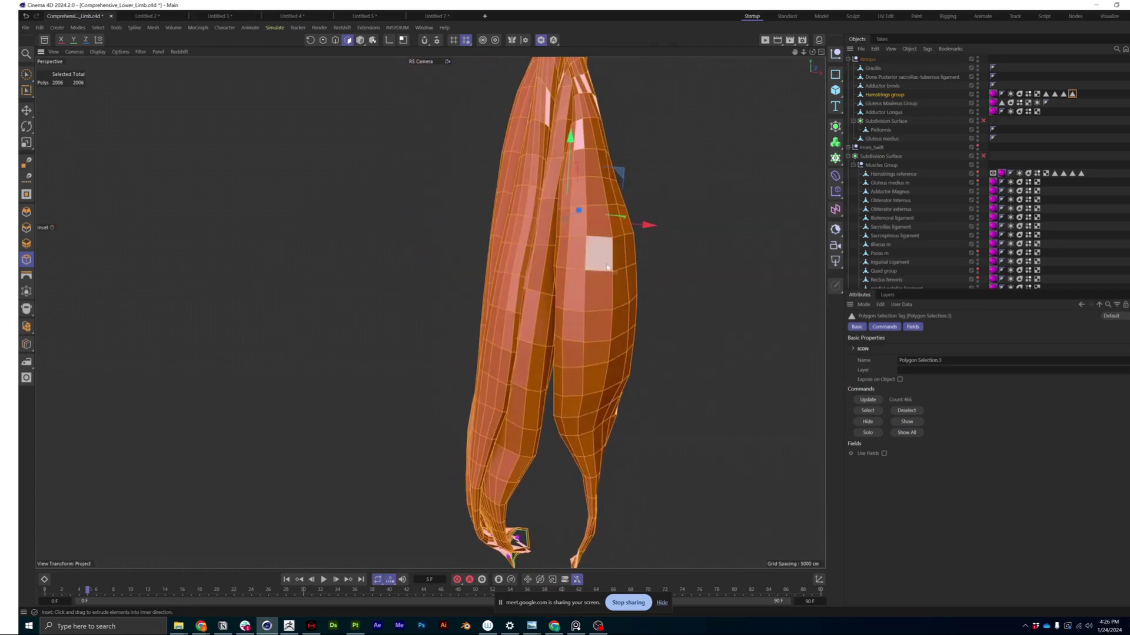
left_click_drag(599, 254, 320, 253, "alt")
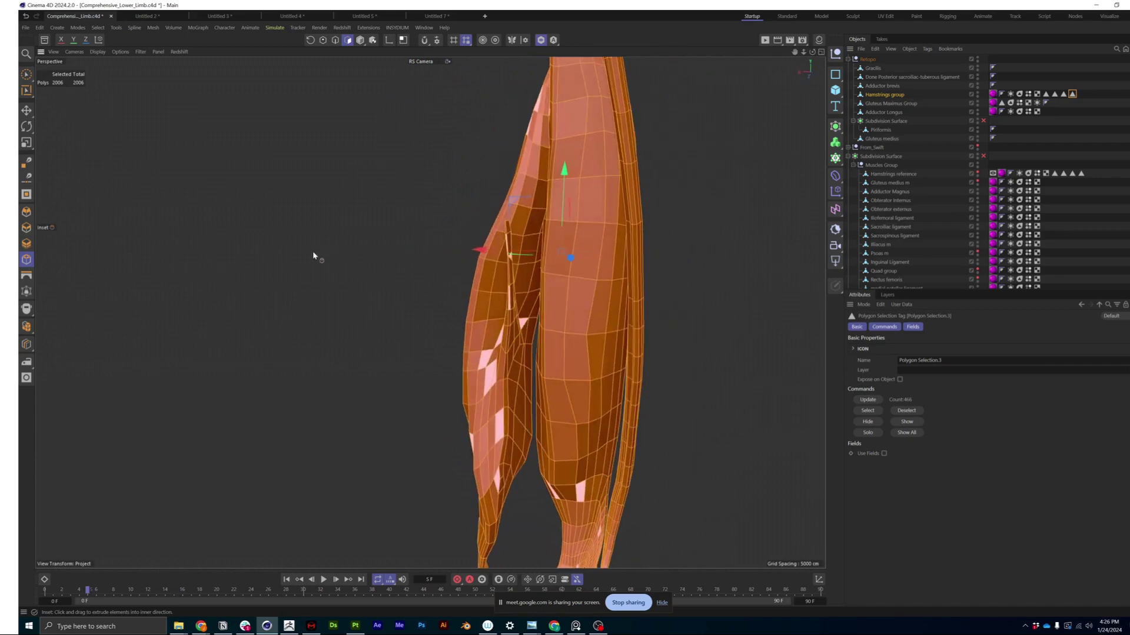
left_click_drag(440, 286, 638, 315, "alt")
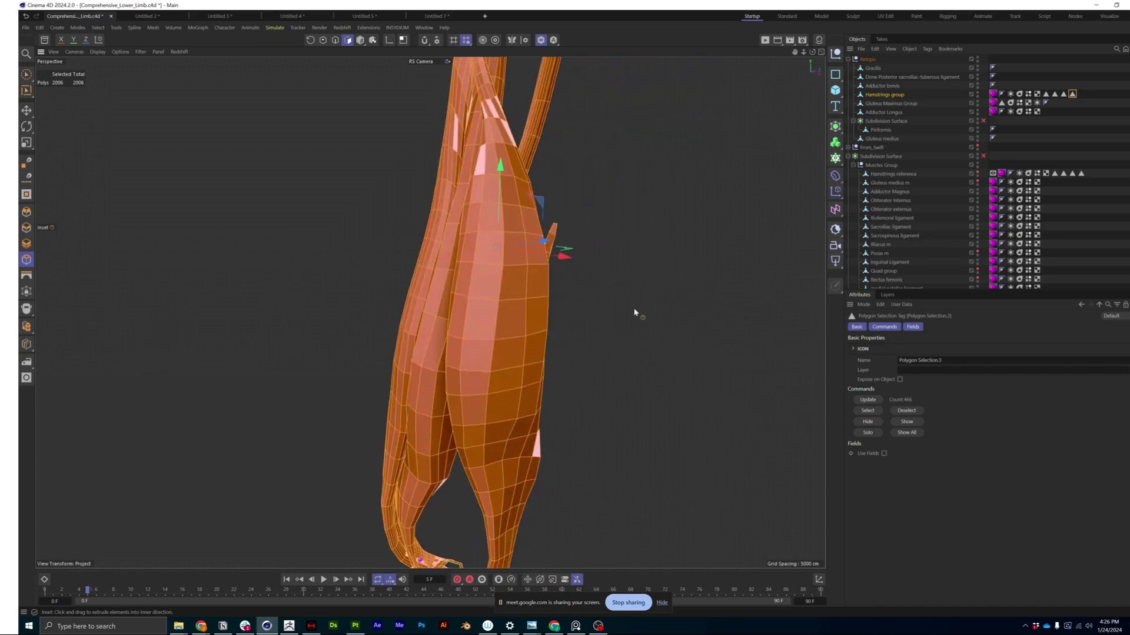
Step: Examine how the polygon strips of the hamstring bellies narrow into the lower tendon ends
left_click_drag(511, 327, 493, 287, "alt")
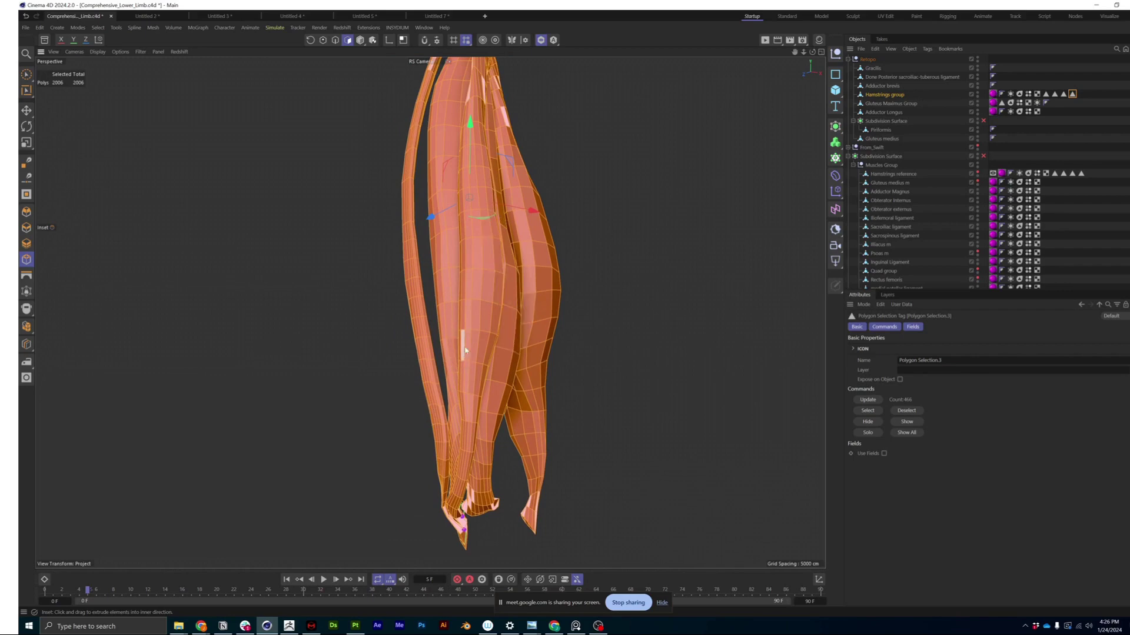
left_click_drag(523, 335, 489, 324, "alt")
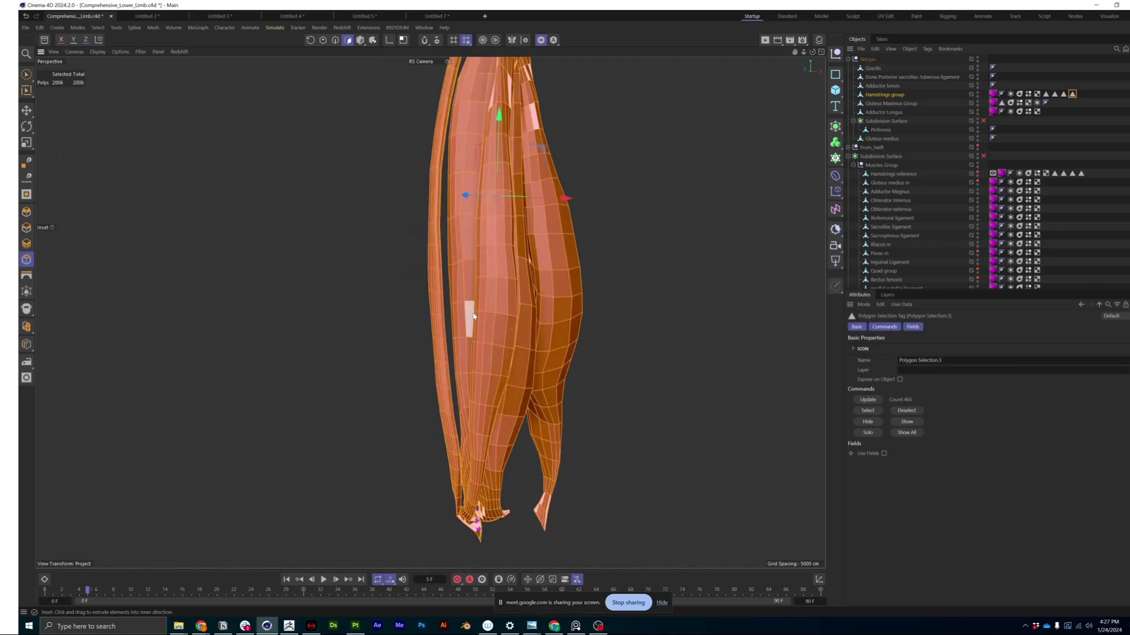
left_click_drag(473, 316, 487, 336, "alt")
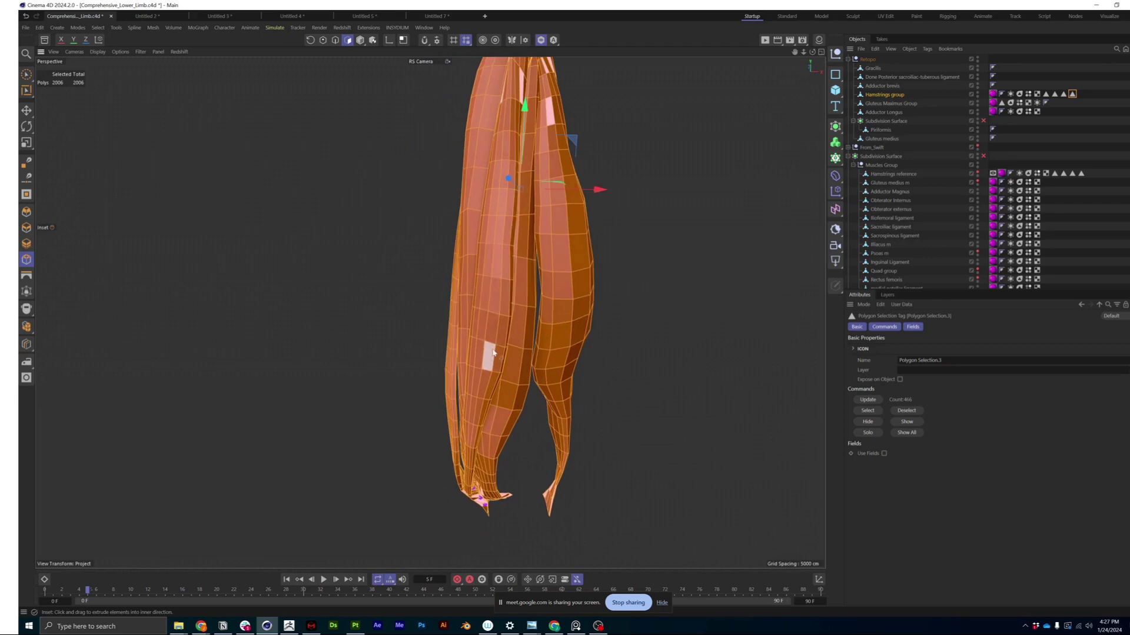
scroll(493, 352, "up", 5)
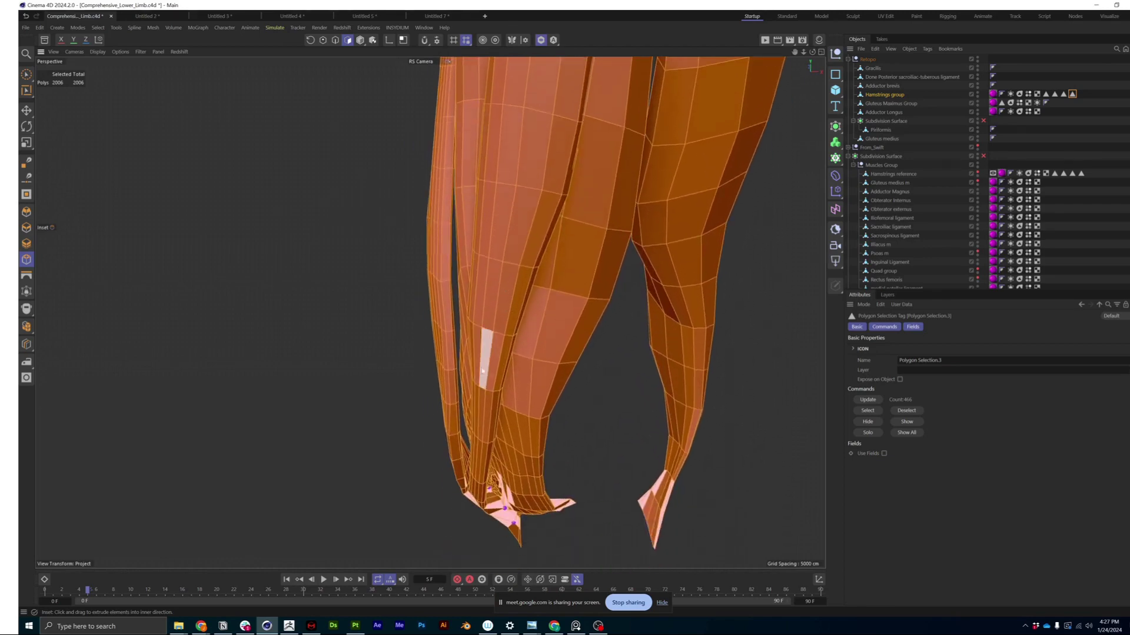
right_click_drag(482, 371, 513, 328, "alt")
mouse_move(513, 328)
left_mouse_down("alt")
mouse_move(499, 347)
mouse_move(510, 341)
left_mouse_up("alt")
right_click_drag(537, 271, 337, 466, "alt")
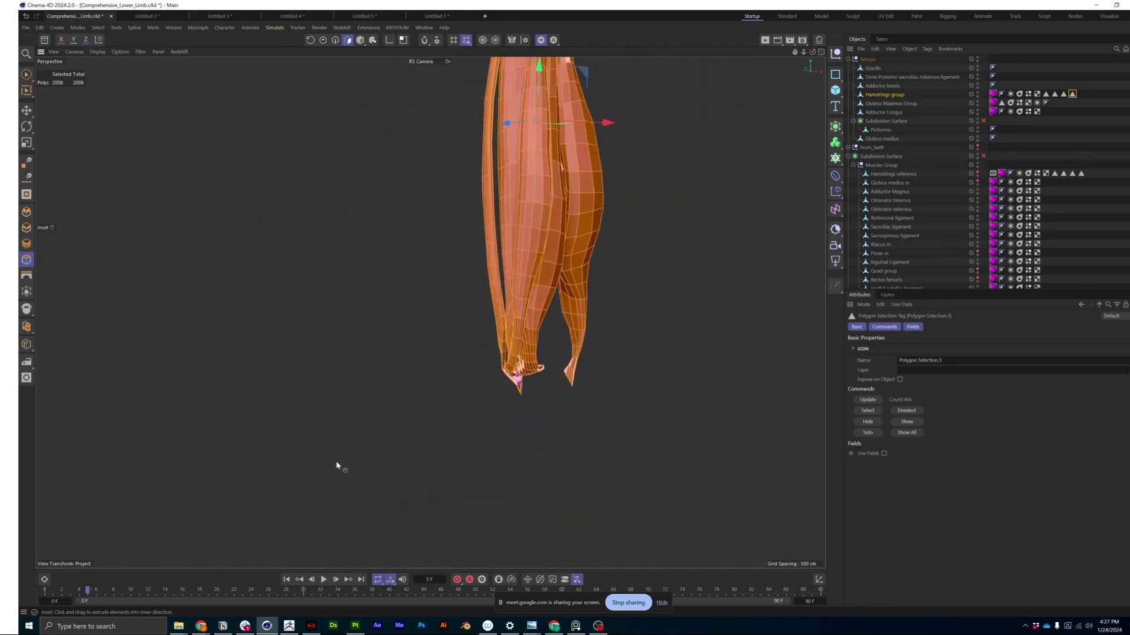
left_click_drag(503, 304, 507, 324, "alt")
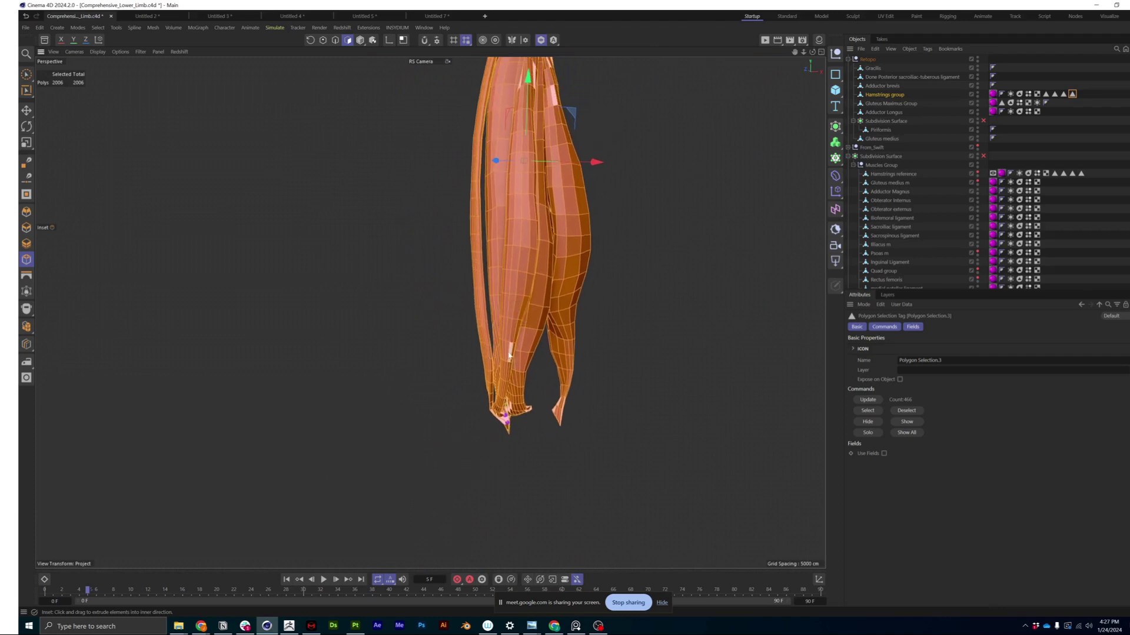
left_click_drag(505, 363, 493, 421, "alt")
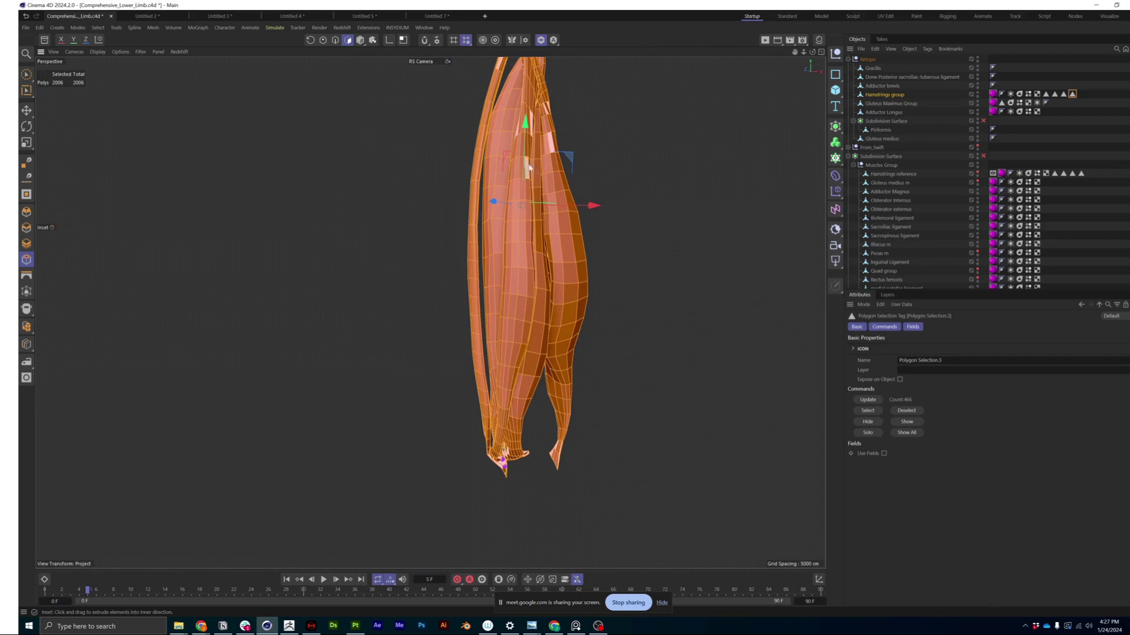
Step: Examine the spacing and direction of the edge loops along the lower half of the adjoining hamstring muscles
left_click_drag(536, 335, 580, 346, "alt")
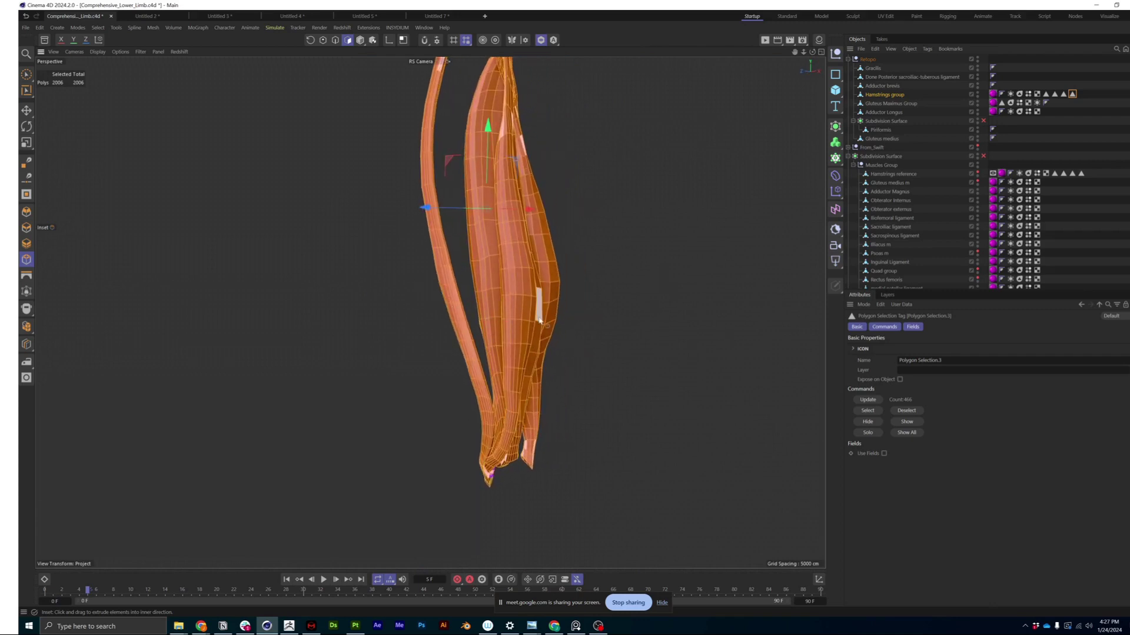
left_click_drag(539, 320, 504, 325, "alt")
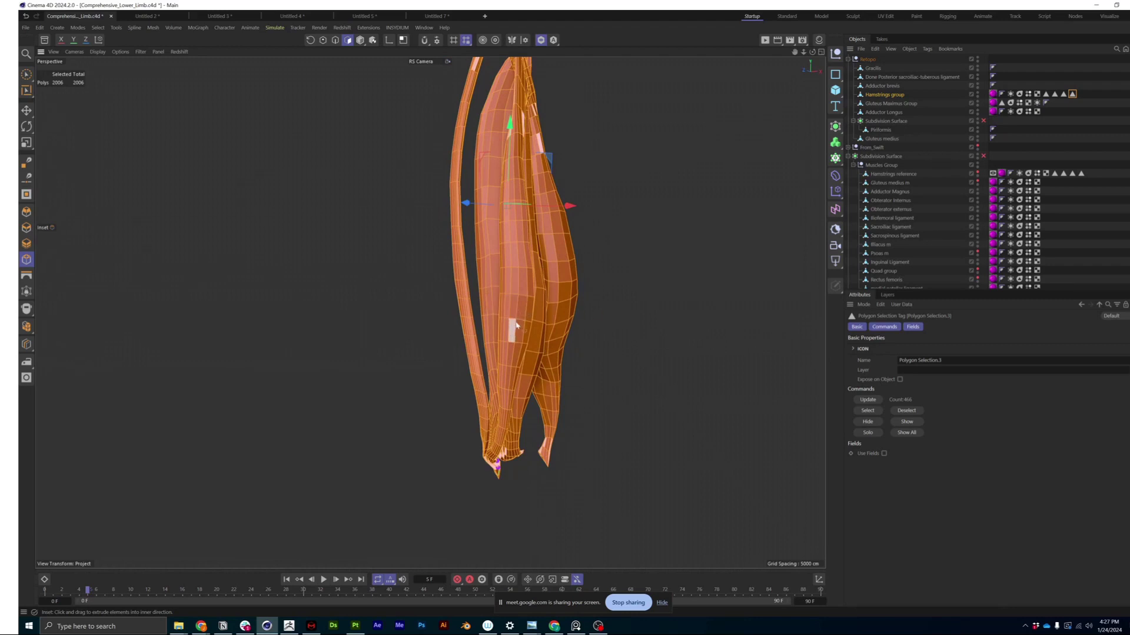
left_click_drag(516, 324, 519, 317, "alt")
right_click_drag(501, 379, 551, 363, "alt")
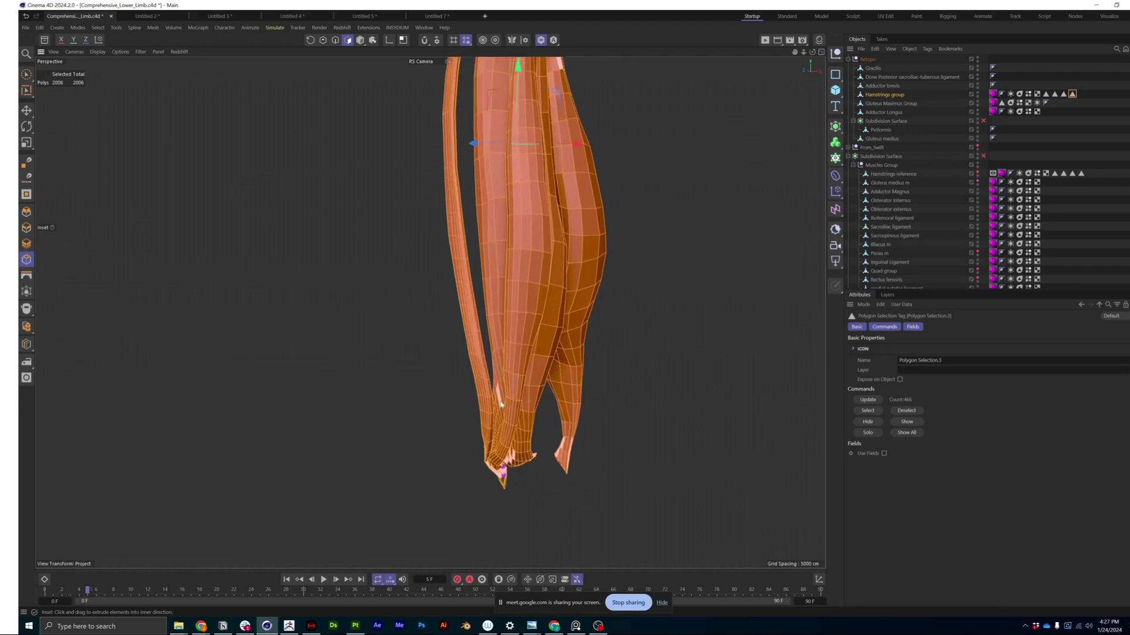
middle_click_drag(514, 383, 516, 351, "alt")
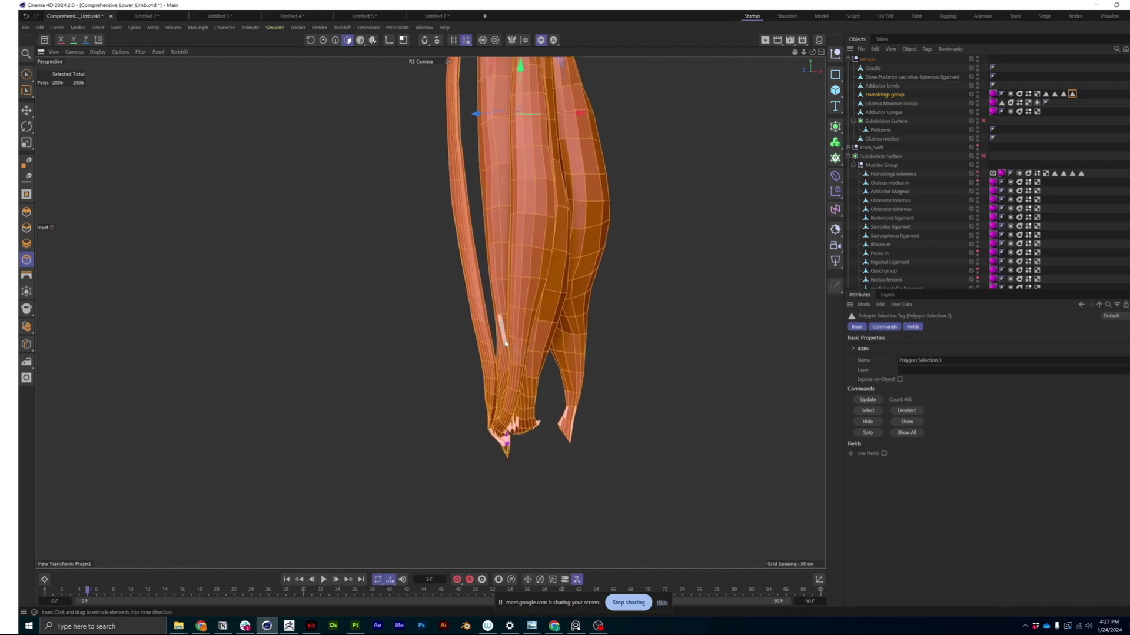
left_click_drag(519, 336, 505, 316, "alt")
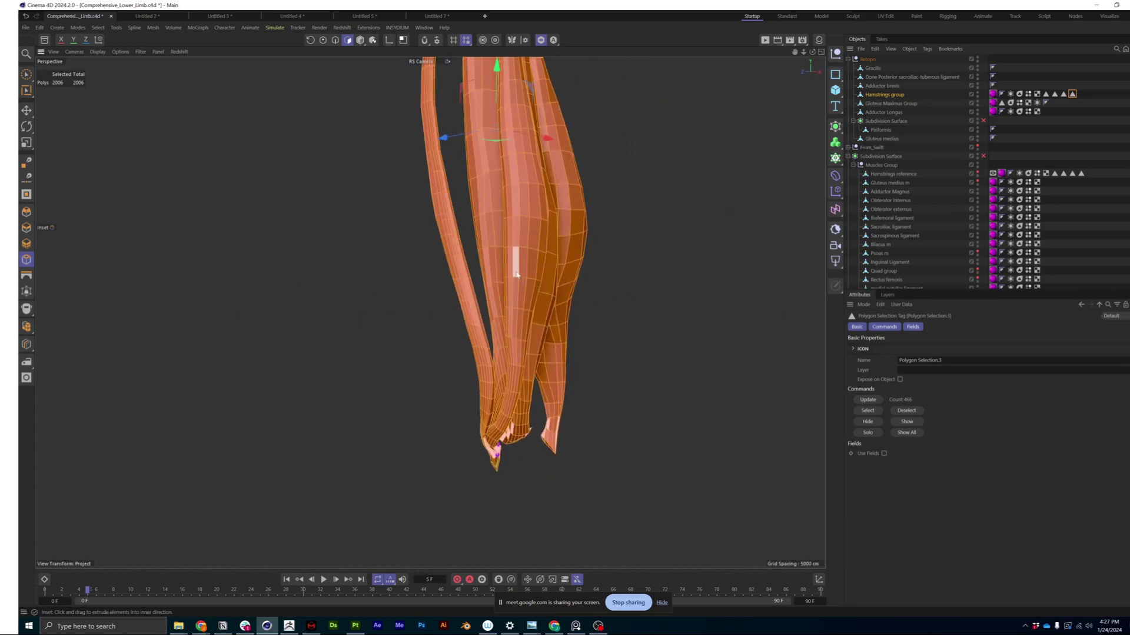
left_click_drag(522, 321, 520, 337, "alt")
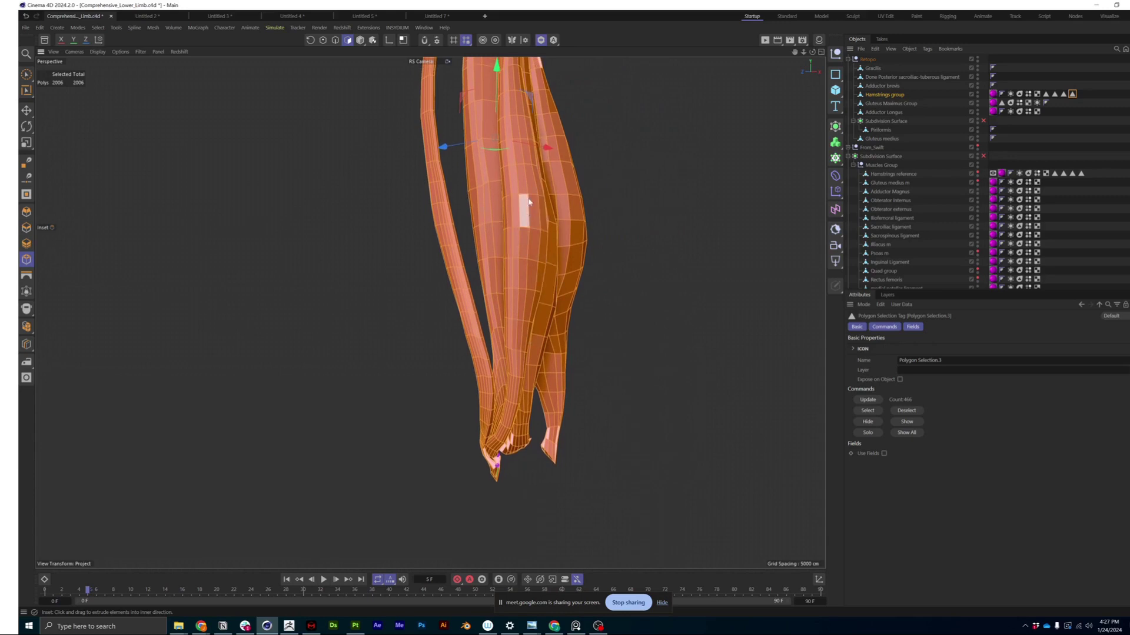
left_click_drag(520, 263, 494, 269, "alt")
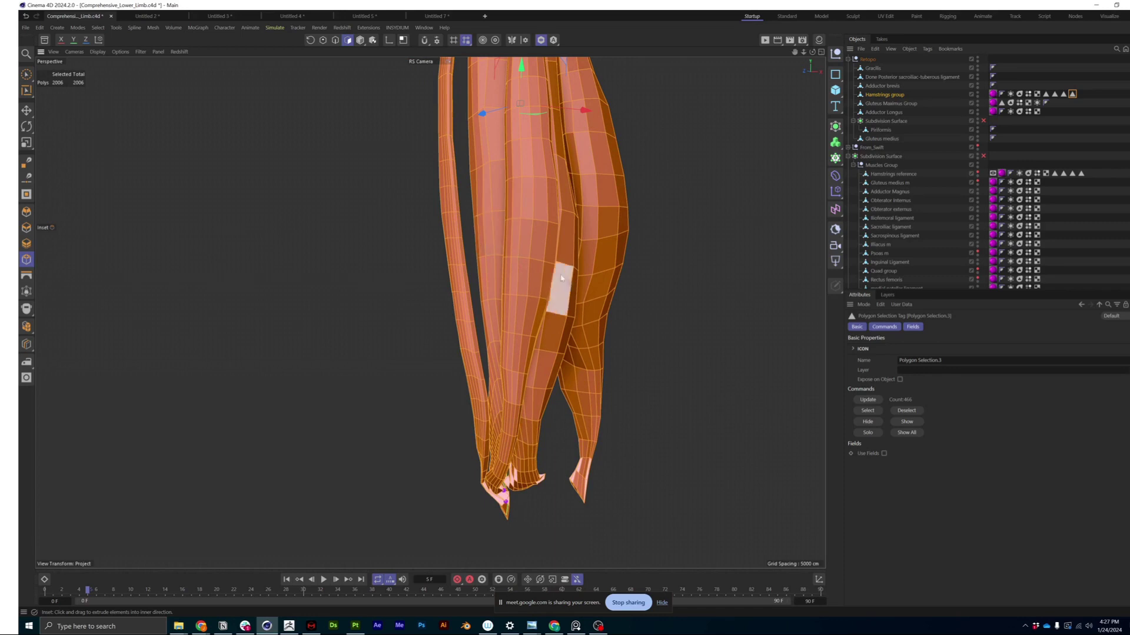
Step: Review the topology of the entire Hamstrings group from opposite sides, from upper attachments to lower tendons
left_click_drag(555, 283, 418, 436, "alt")
scroll(412, 320, "up", 3)
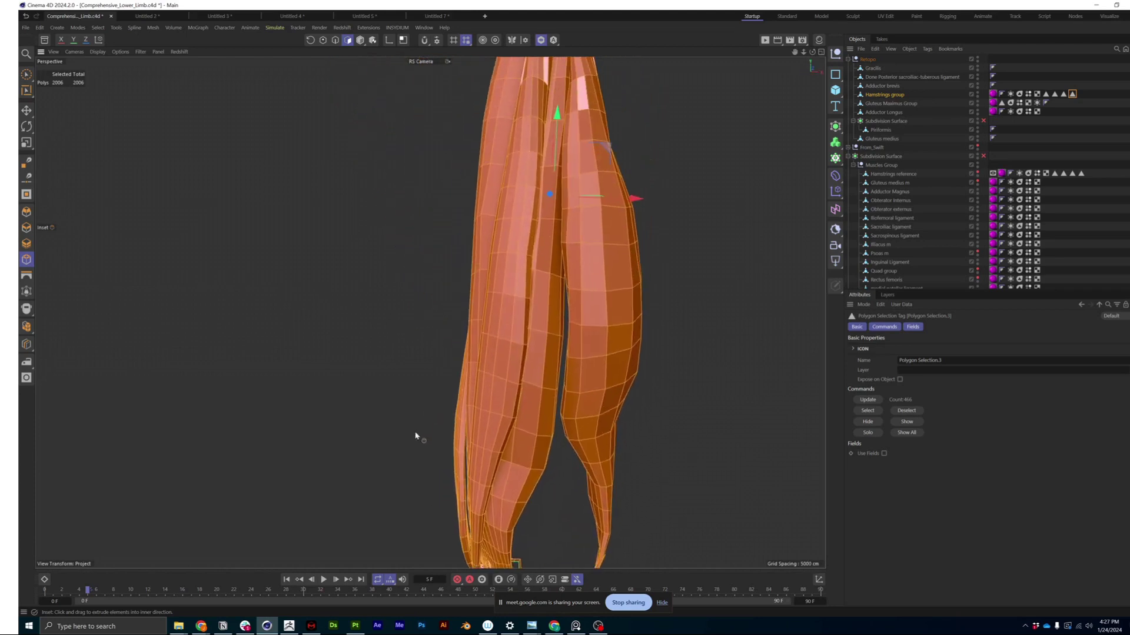
right_click_drag(554, 328, 484, 405, "alt")
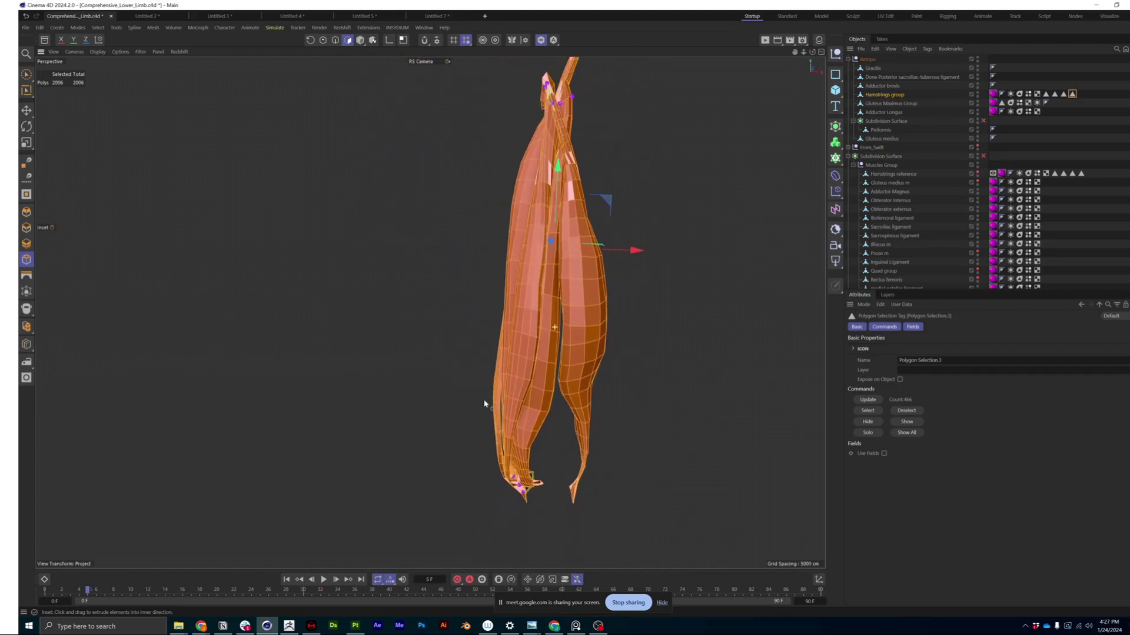
left_click_drag(484, 404, 542, 315, "alt")
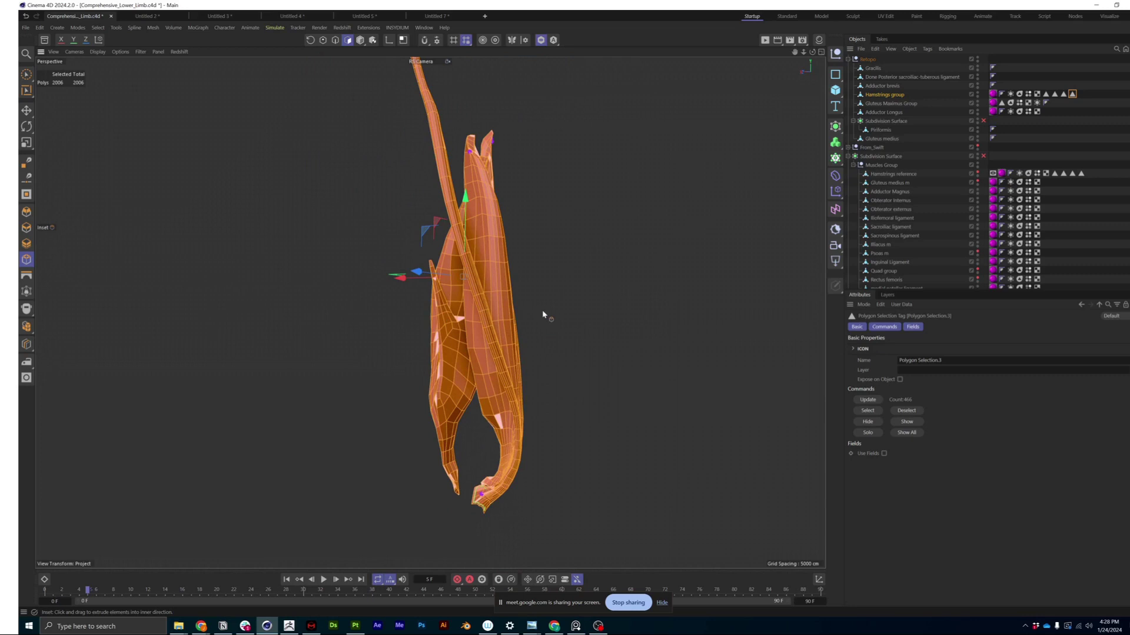
mouse_move(541, 315)
left_mouse_down("alt")
mouse_move(520, 353)
mouse_move(514, 323)
mouse_move(538, 319)
left_mouse_up("alt")
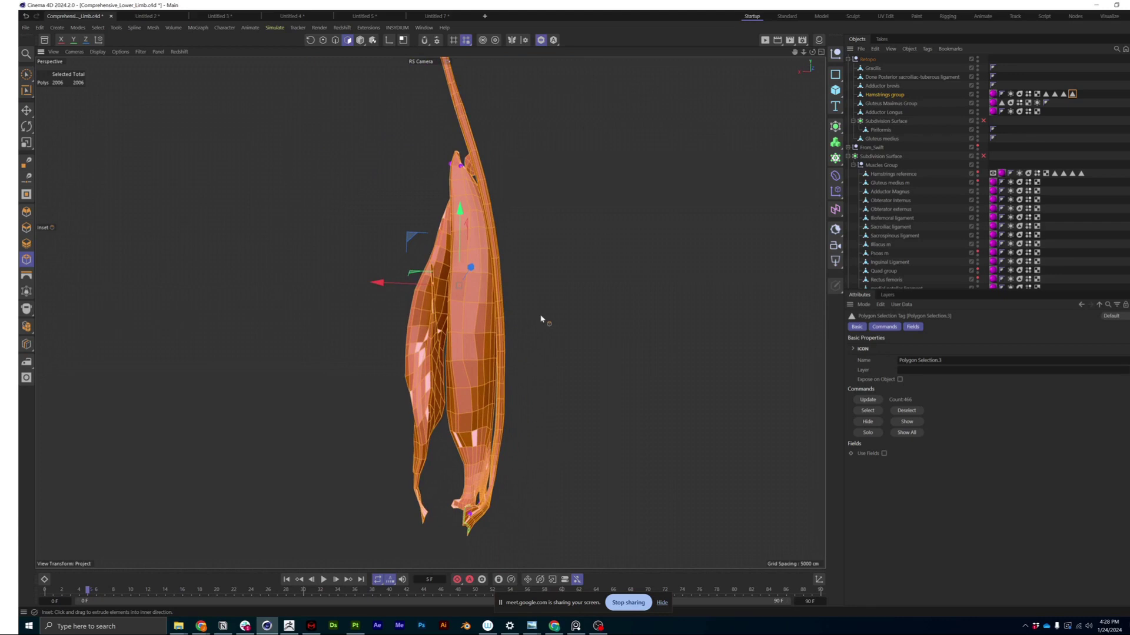